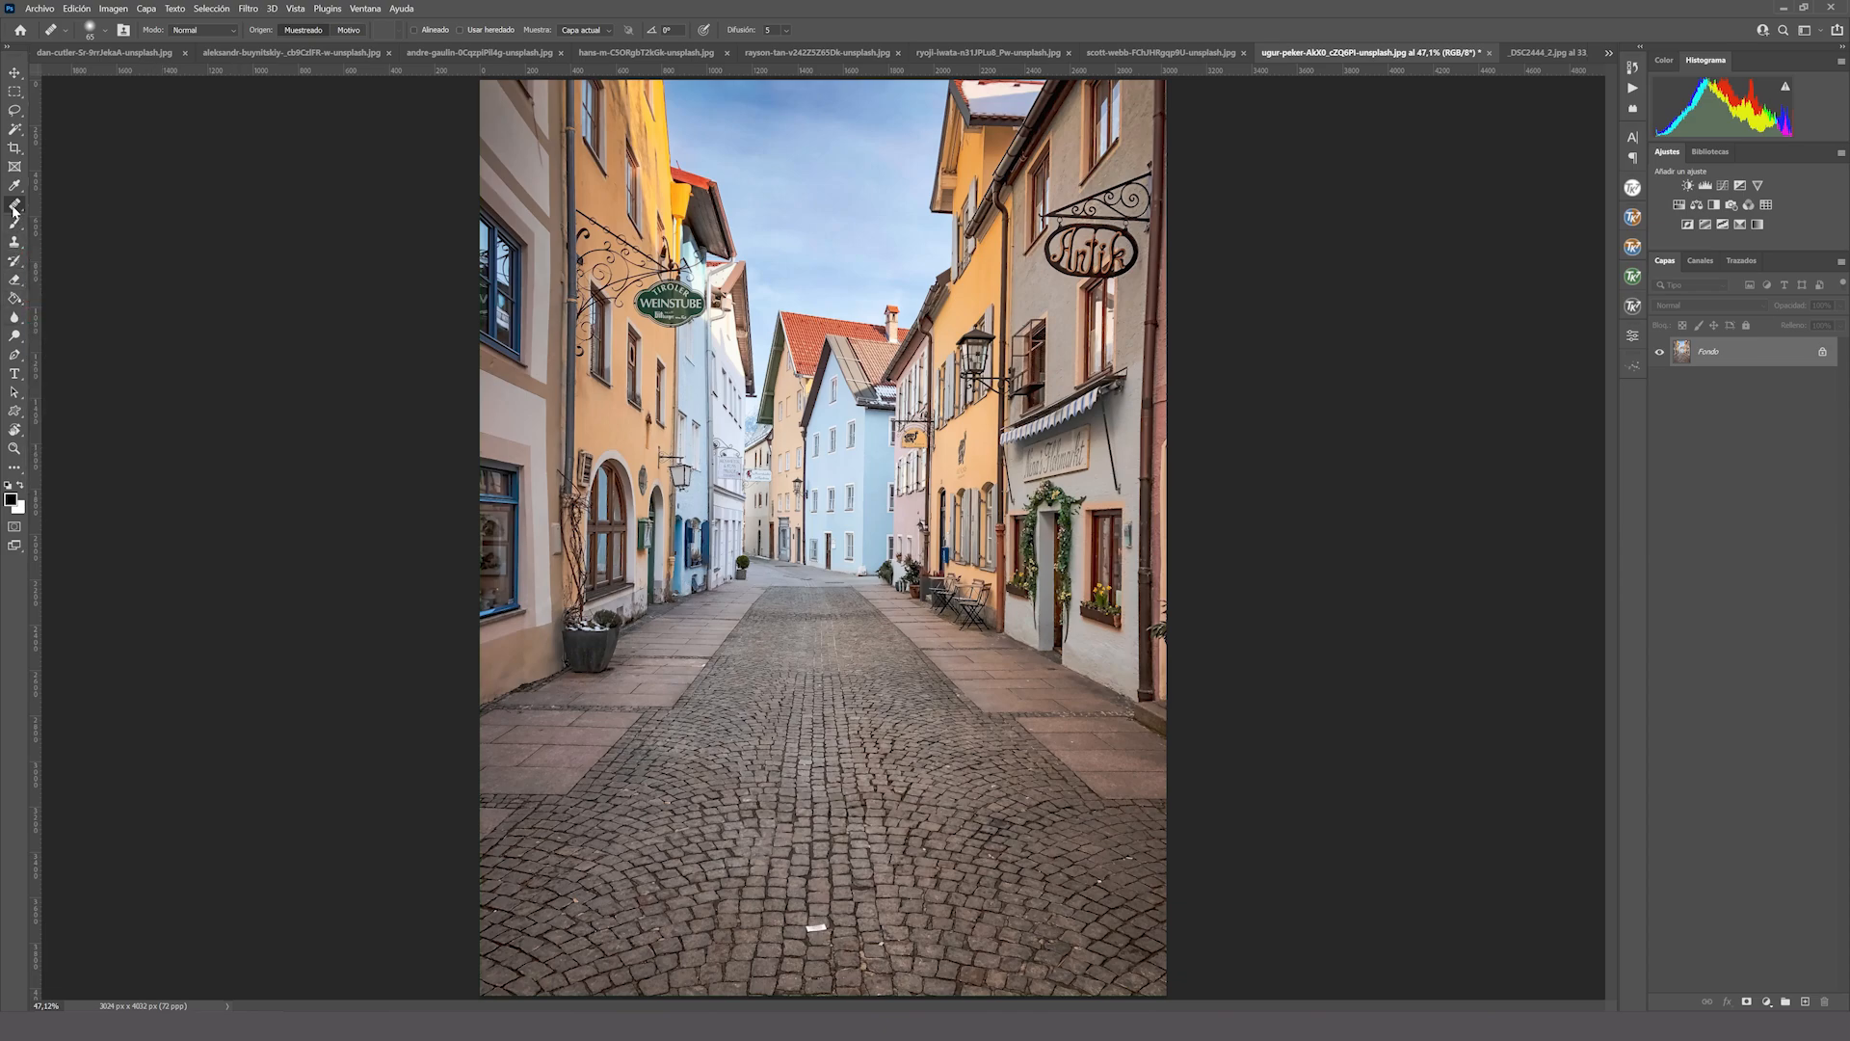
Remove the small white piece of litter from the cobblestones in the street photo using the Clone Stamp.
{"action": "right_click", "coordinate": [13, 205]}
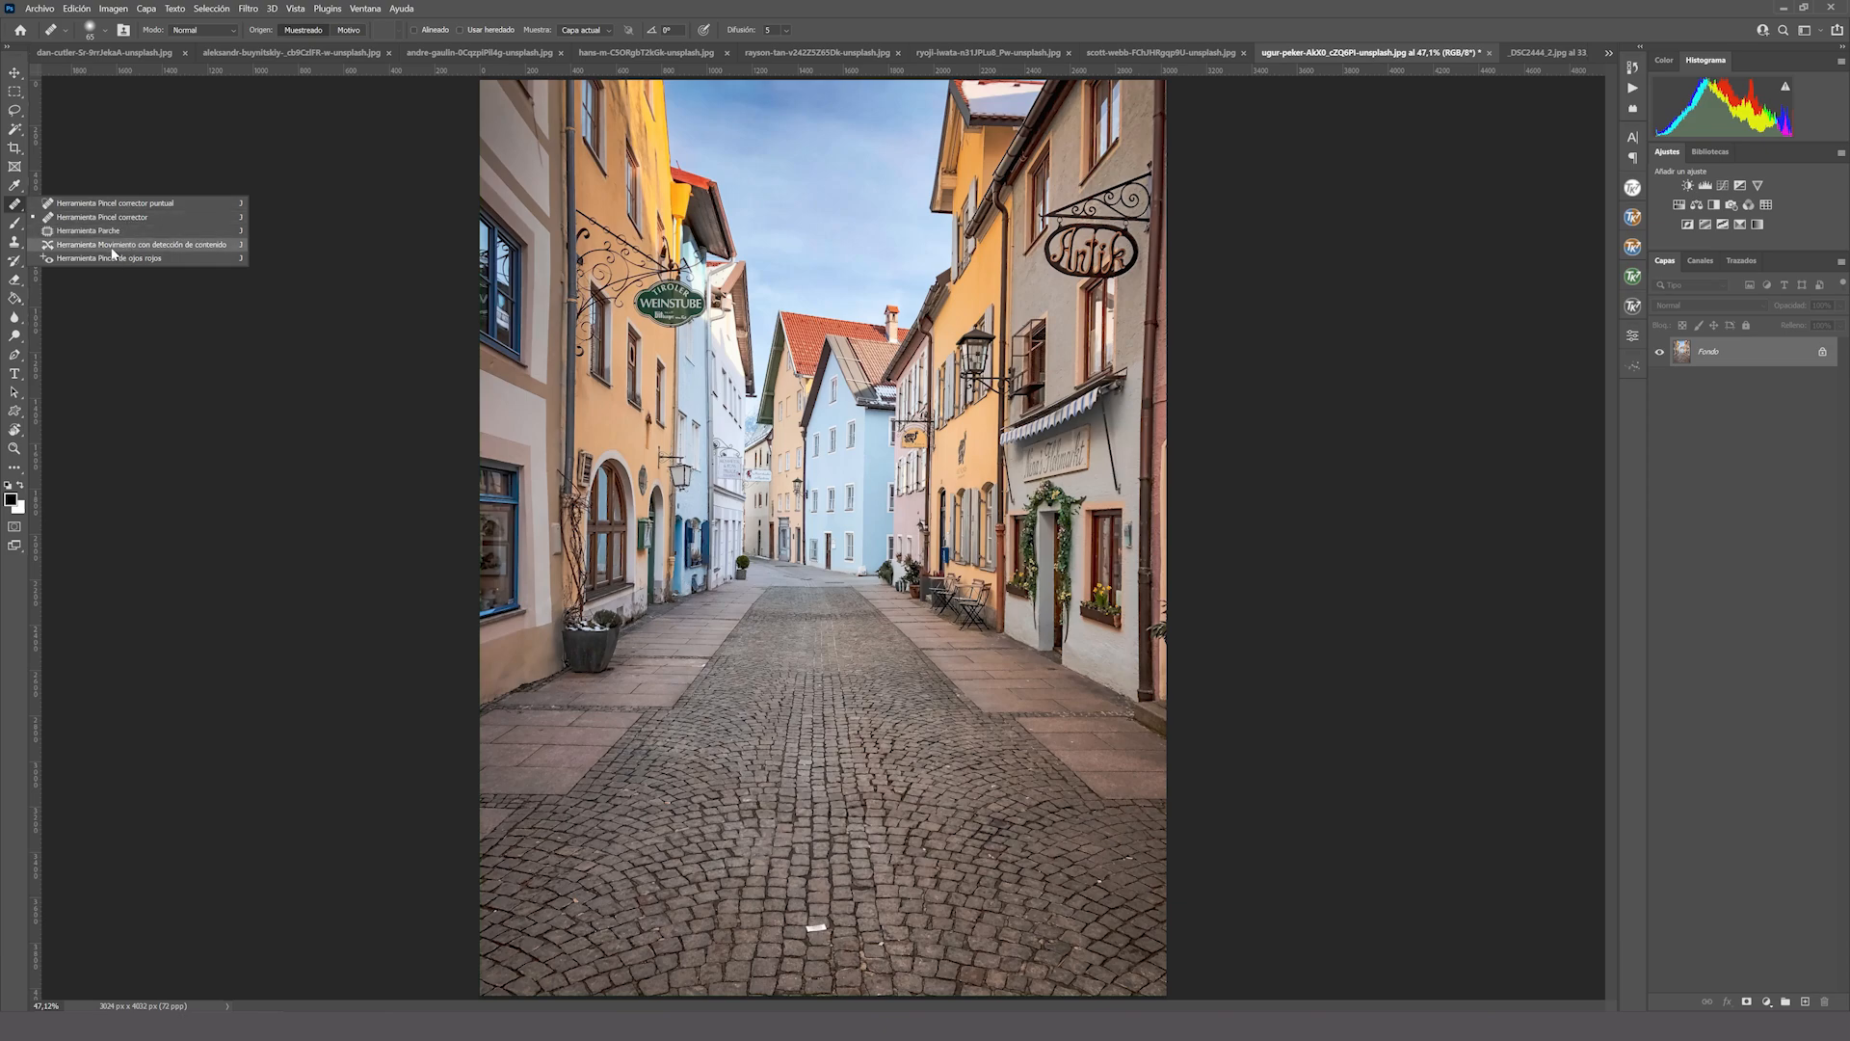
{"action": "left_click", "coordinate": [15, 243]}
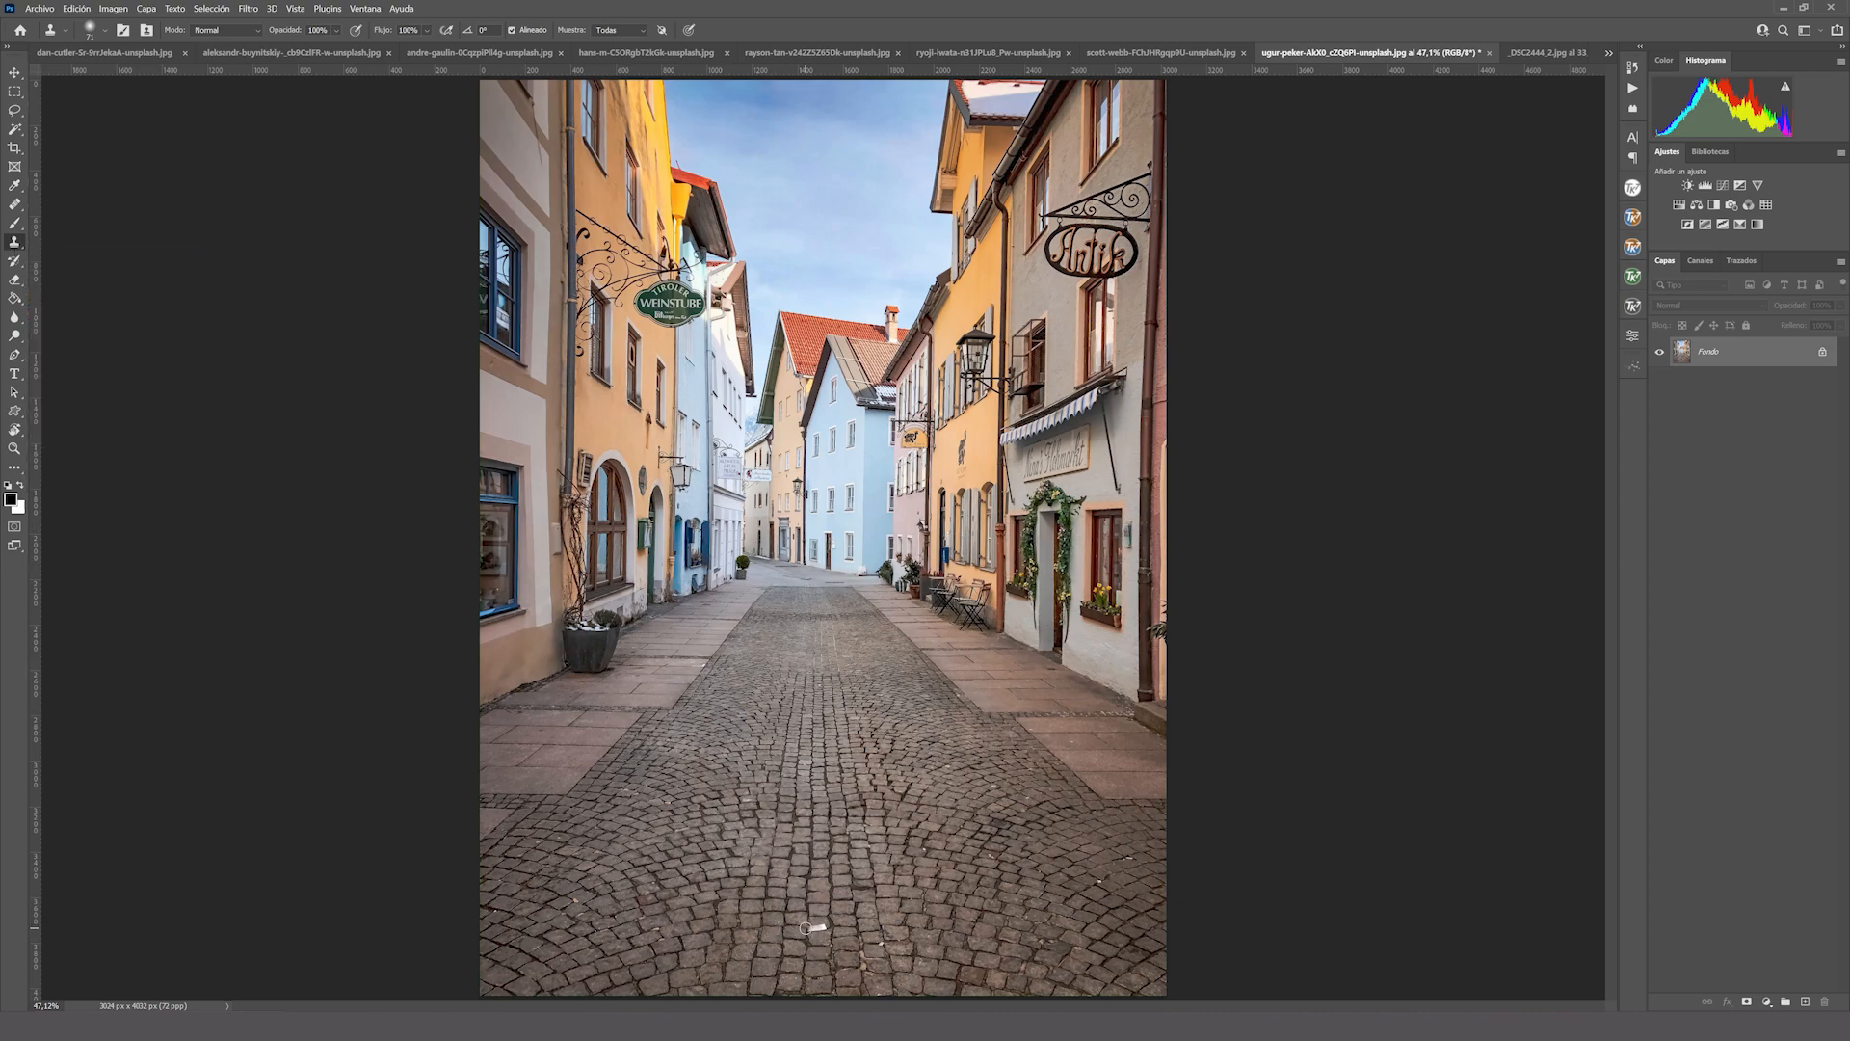
{"action": "left_click_drag", "start_coordinate": [805, 926], "coordinate": [821, 939]}
Remove the mole on the neck in the _DSC2444_2.jpg portrait using the Healing Brush with sampled skin.
{"action": "left_click", "coordinate": [1538, 54]}
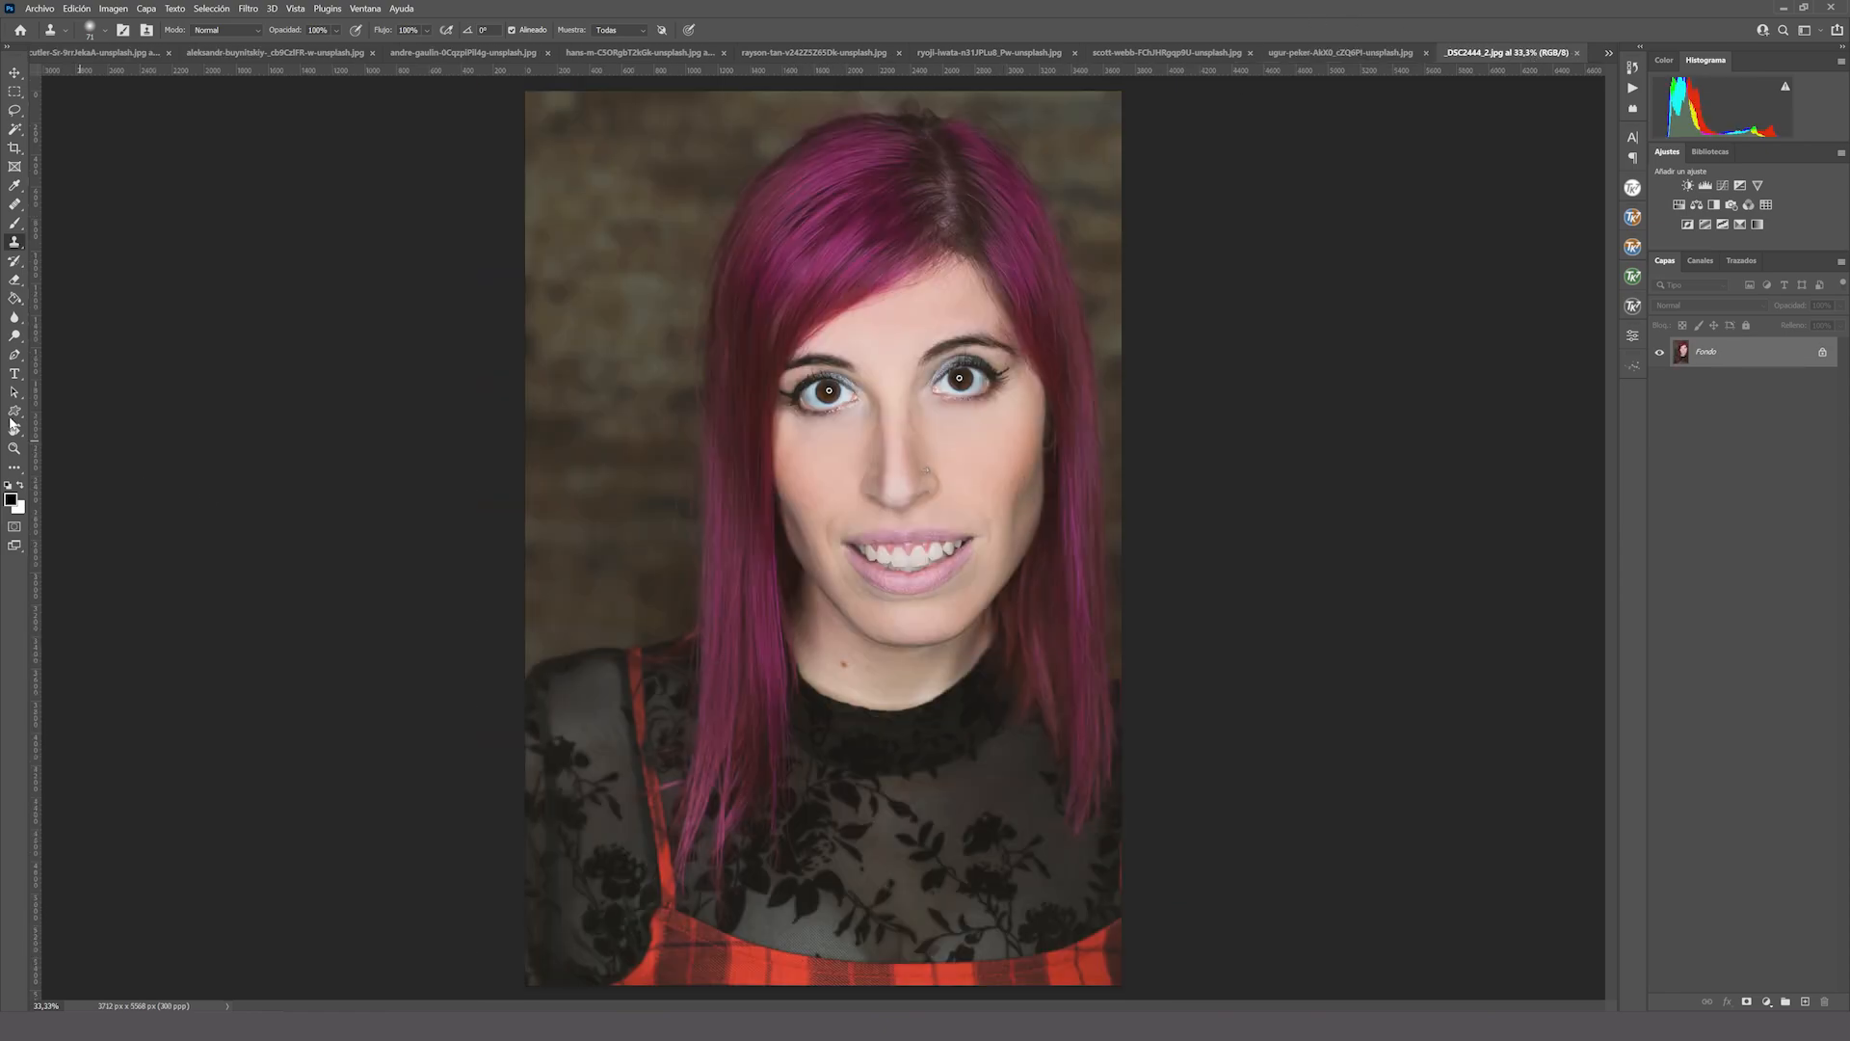
{"action": "left_click", "coordinate": [15, 448]}
{"action": "left_click_drag", "start_coordinate": [835, 668], "coordinate": [874, 721]}
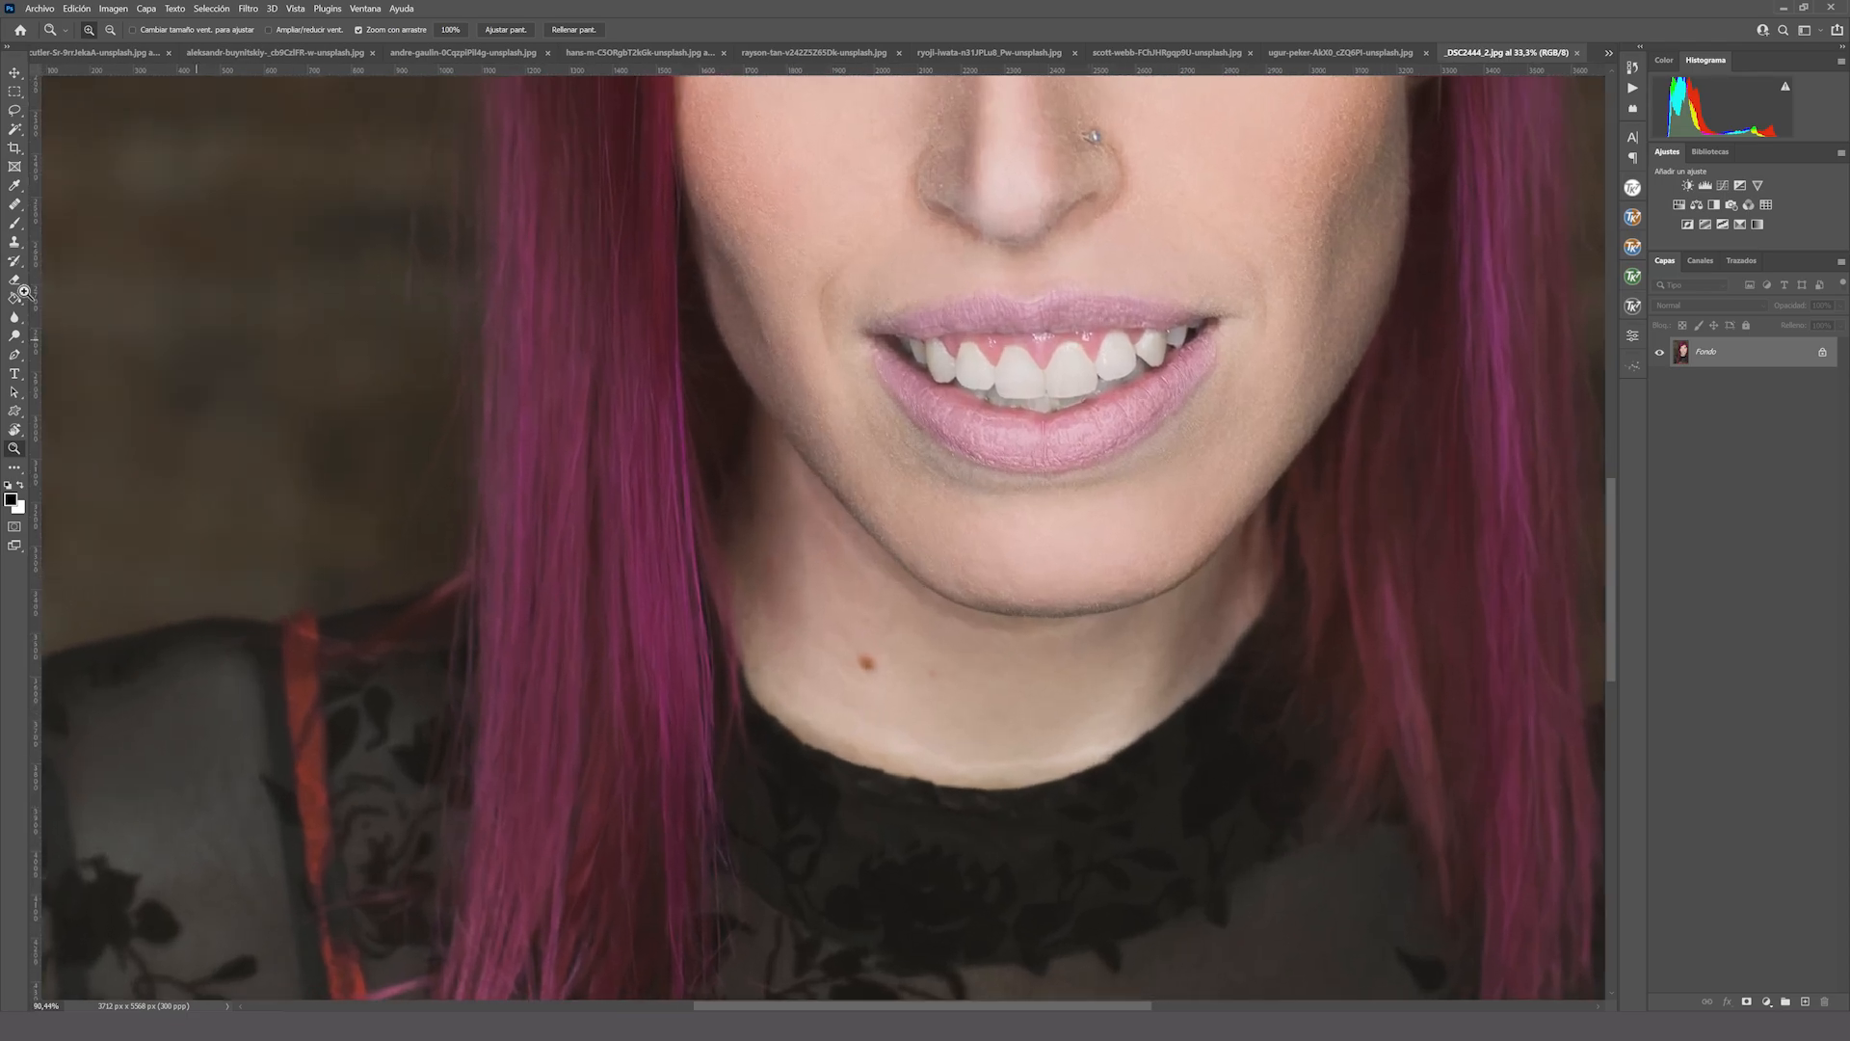
{"action": "left_click", "coordinate": [16, 211]}
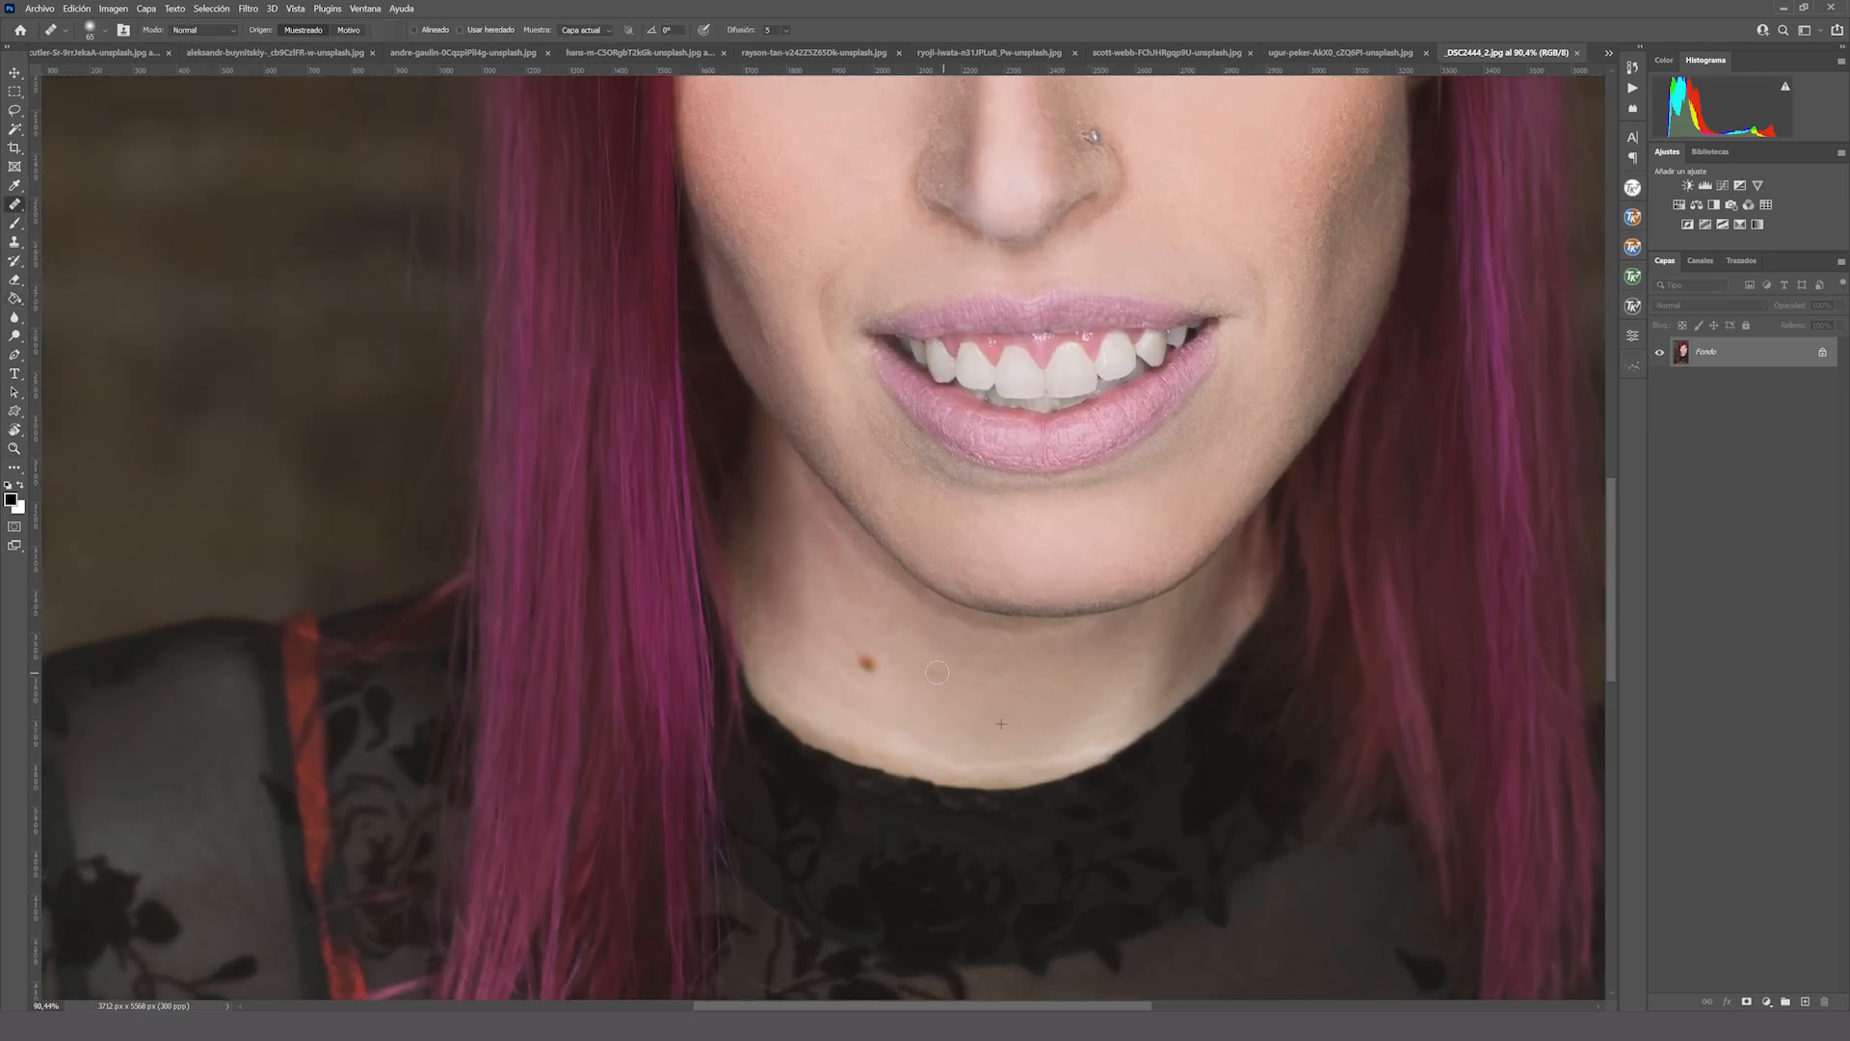
{"action": "left_click", "coordinate": [858, 666]}
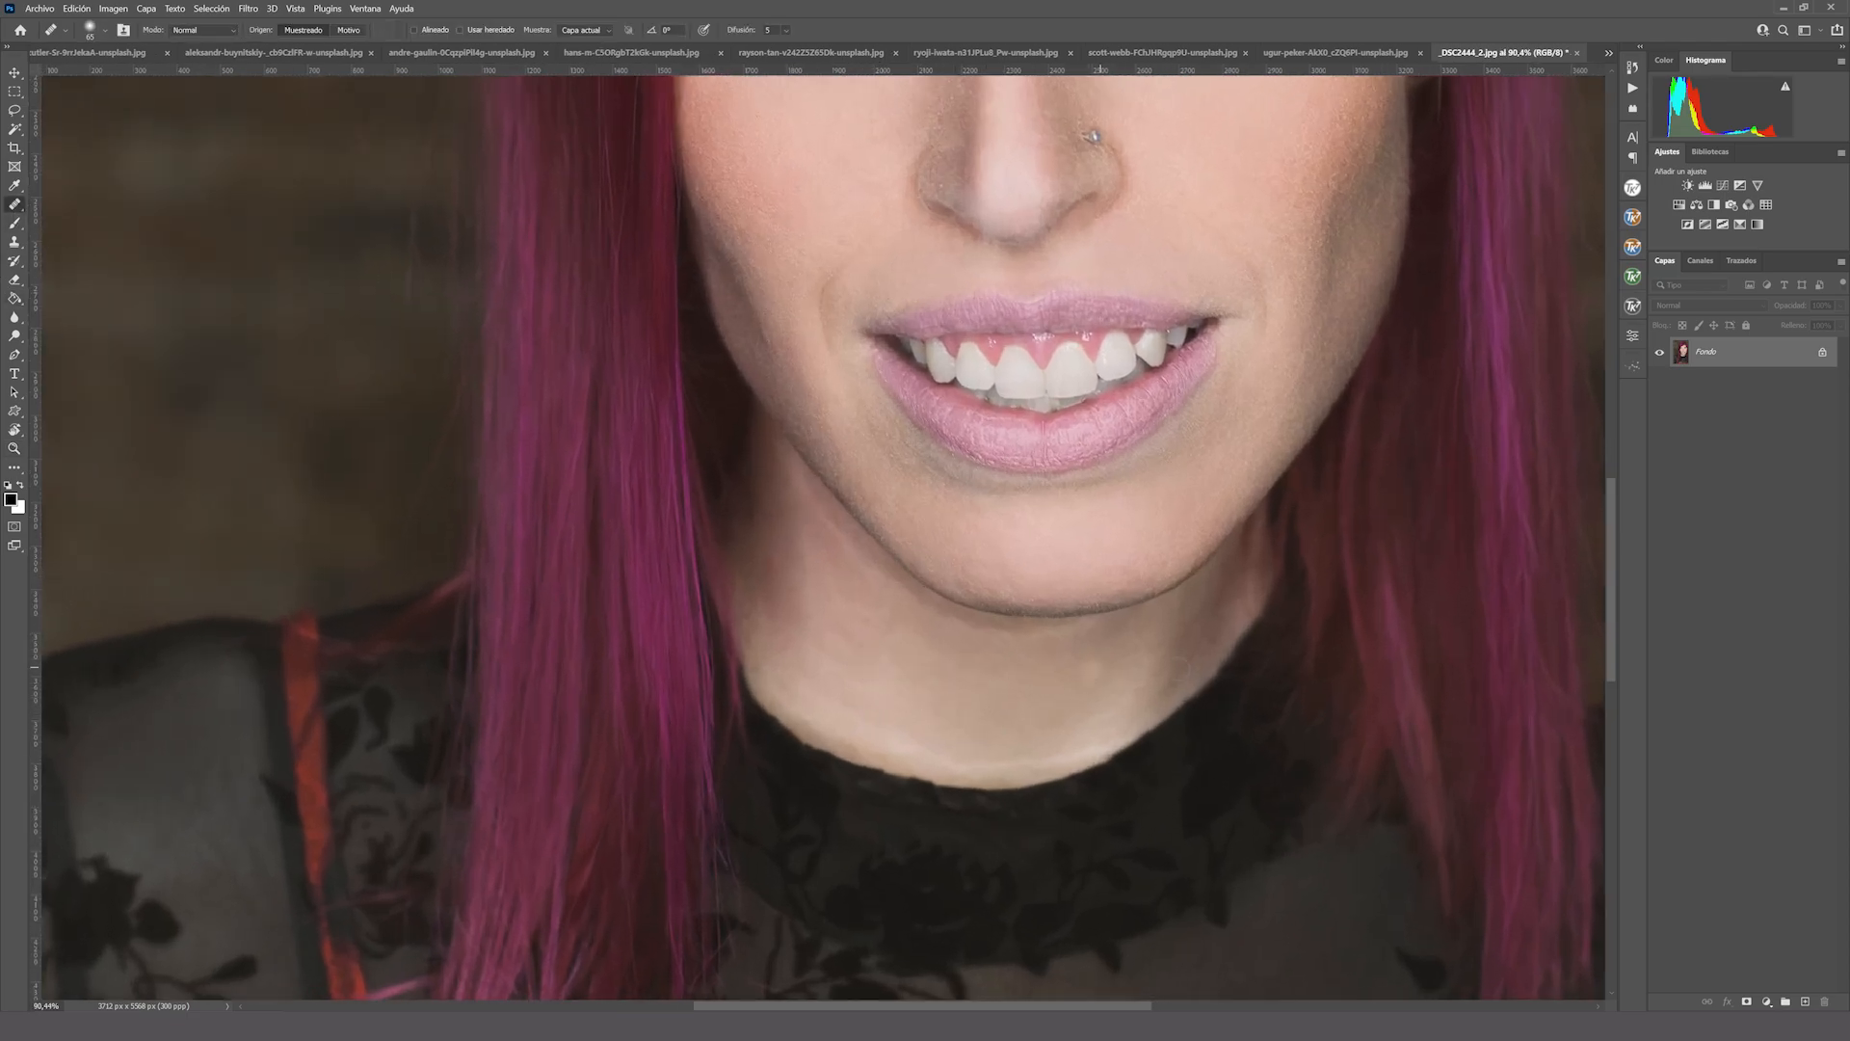
{"action": "key", "text": "ctrl+minus"}
{"action": "key", "text": "ctrl+minus"}
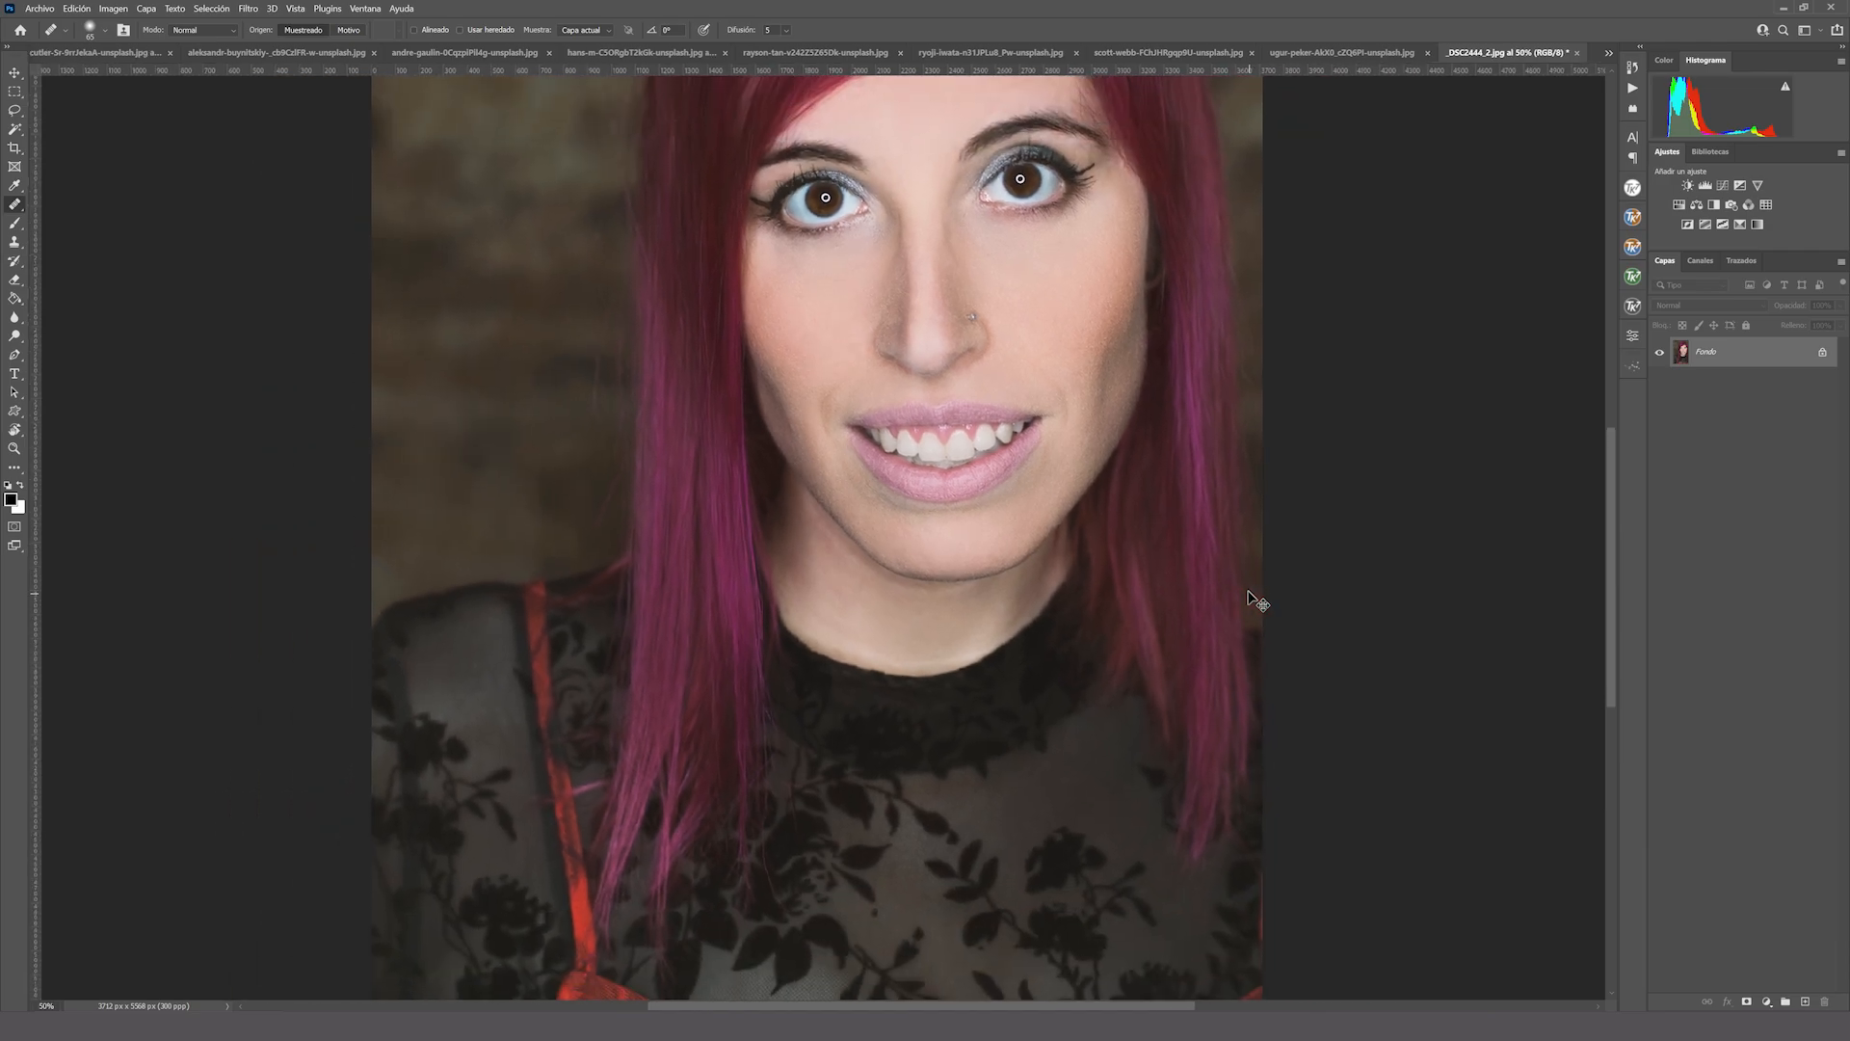
{"action": "key", "text": "ctrl+minus"}
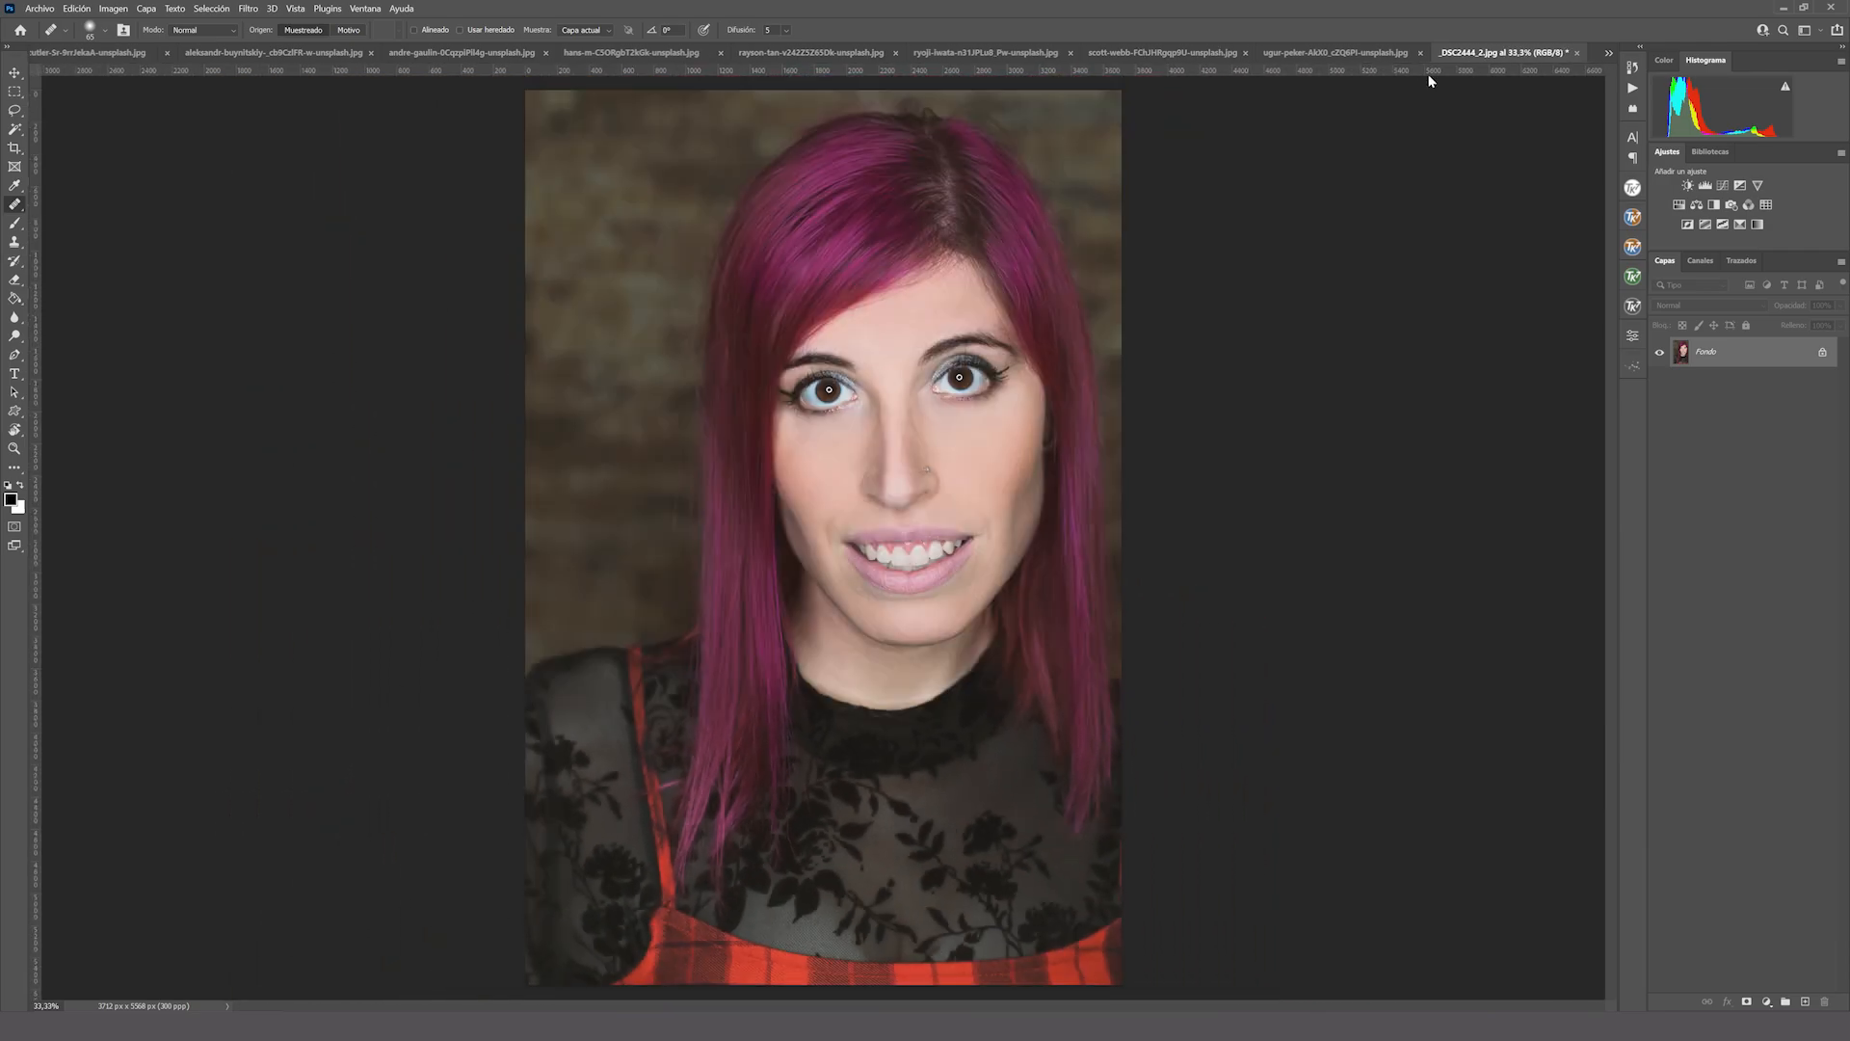
Go through the other open photos and bring up the one-way street photo with STOP painted on the road.
{"action": "left_click", "coordinate": [1335, 55]}
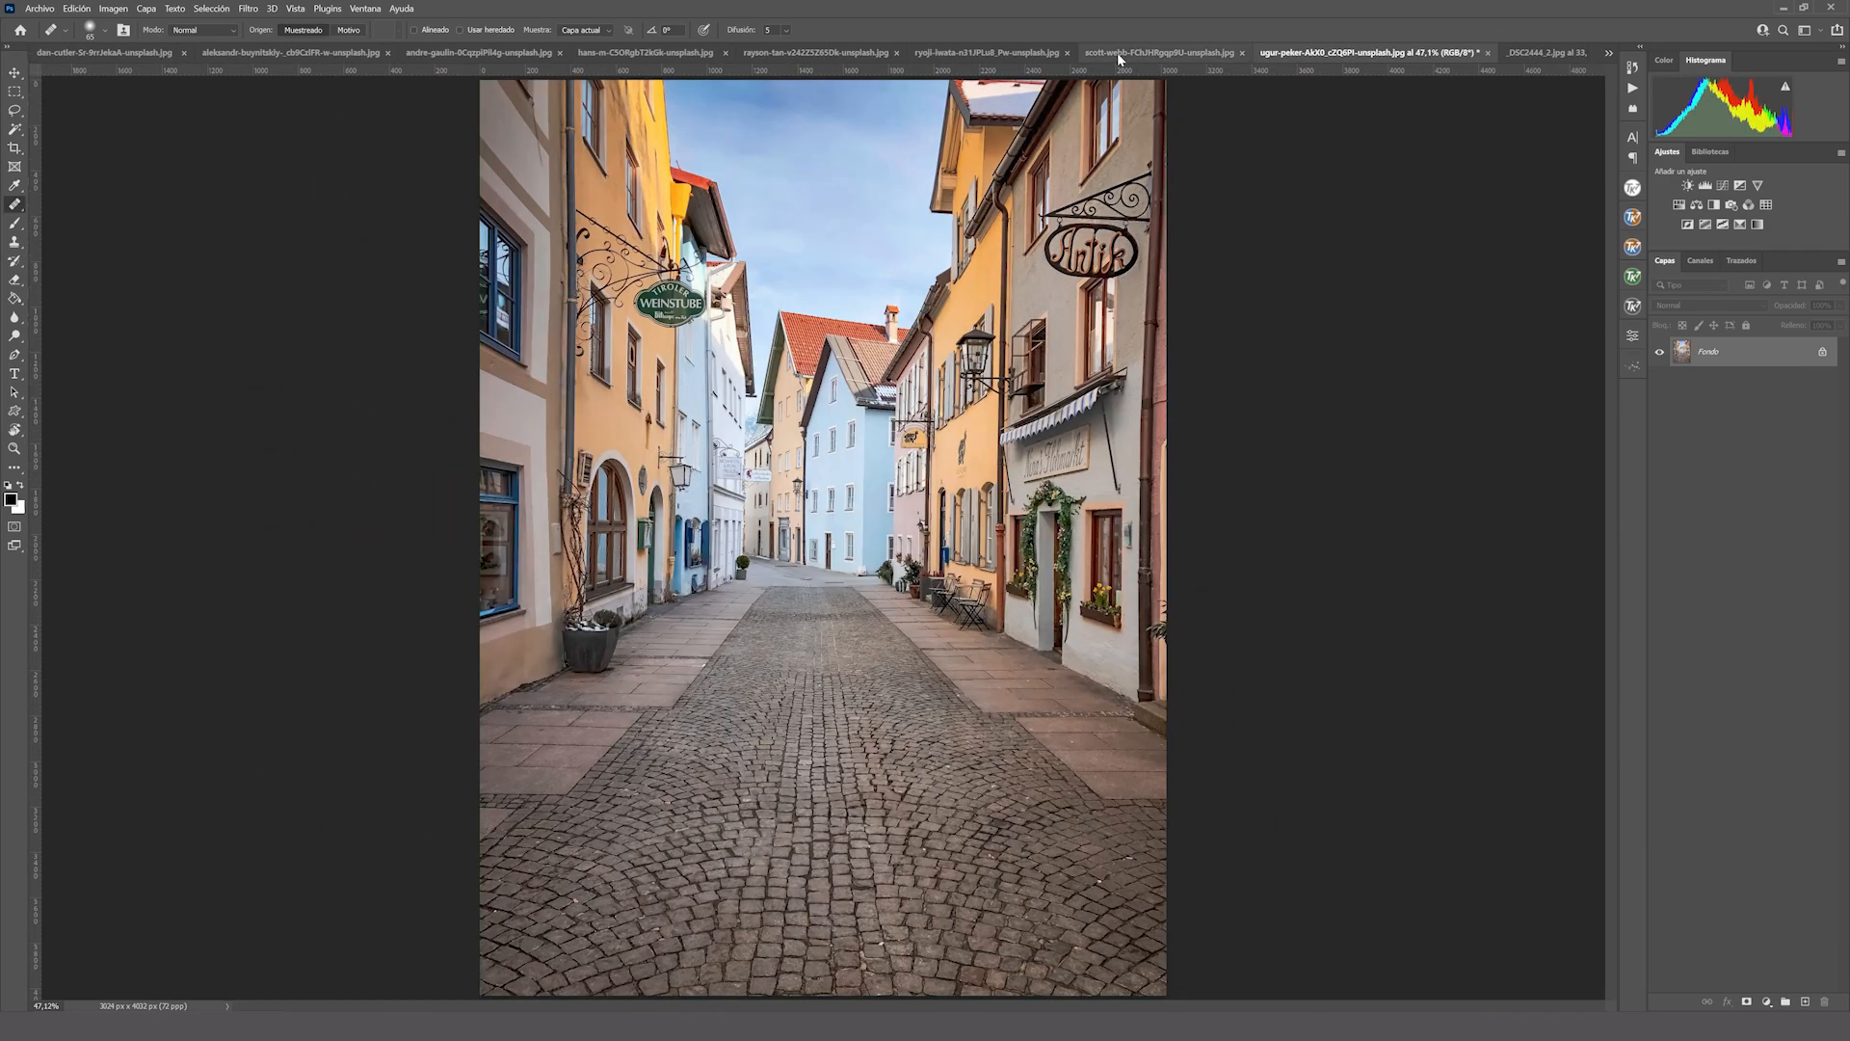
{"action": "left_click", "coordinate": [1118, 52]}
{"action": "left_click", "coordinate": [1004, 55]}
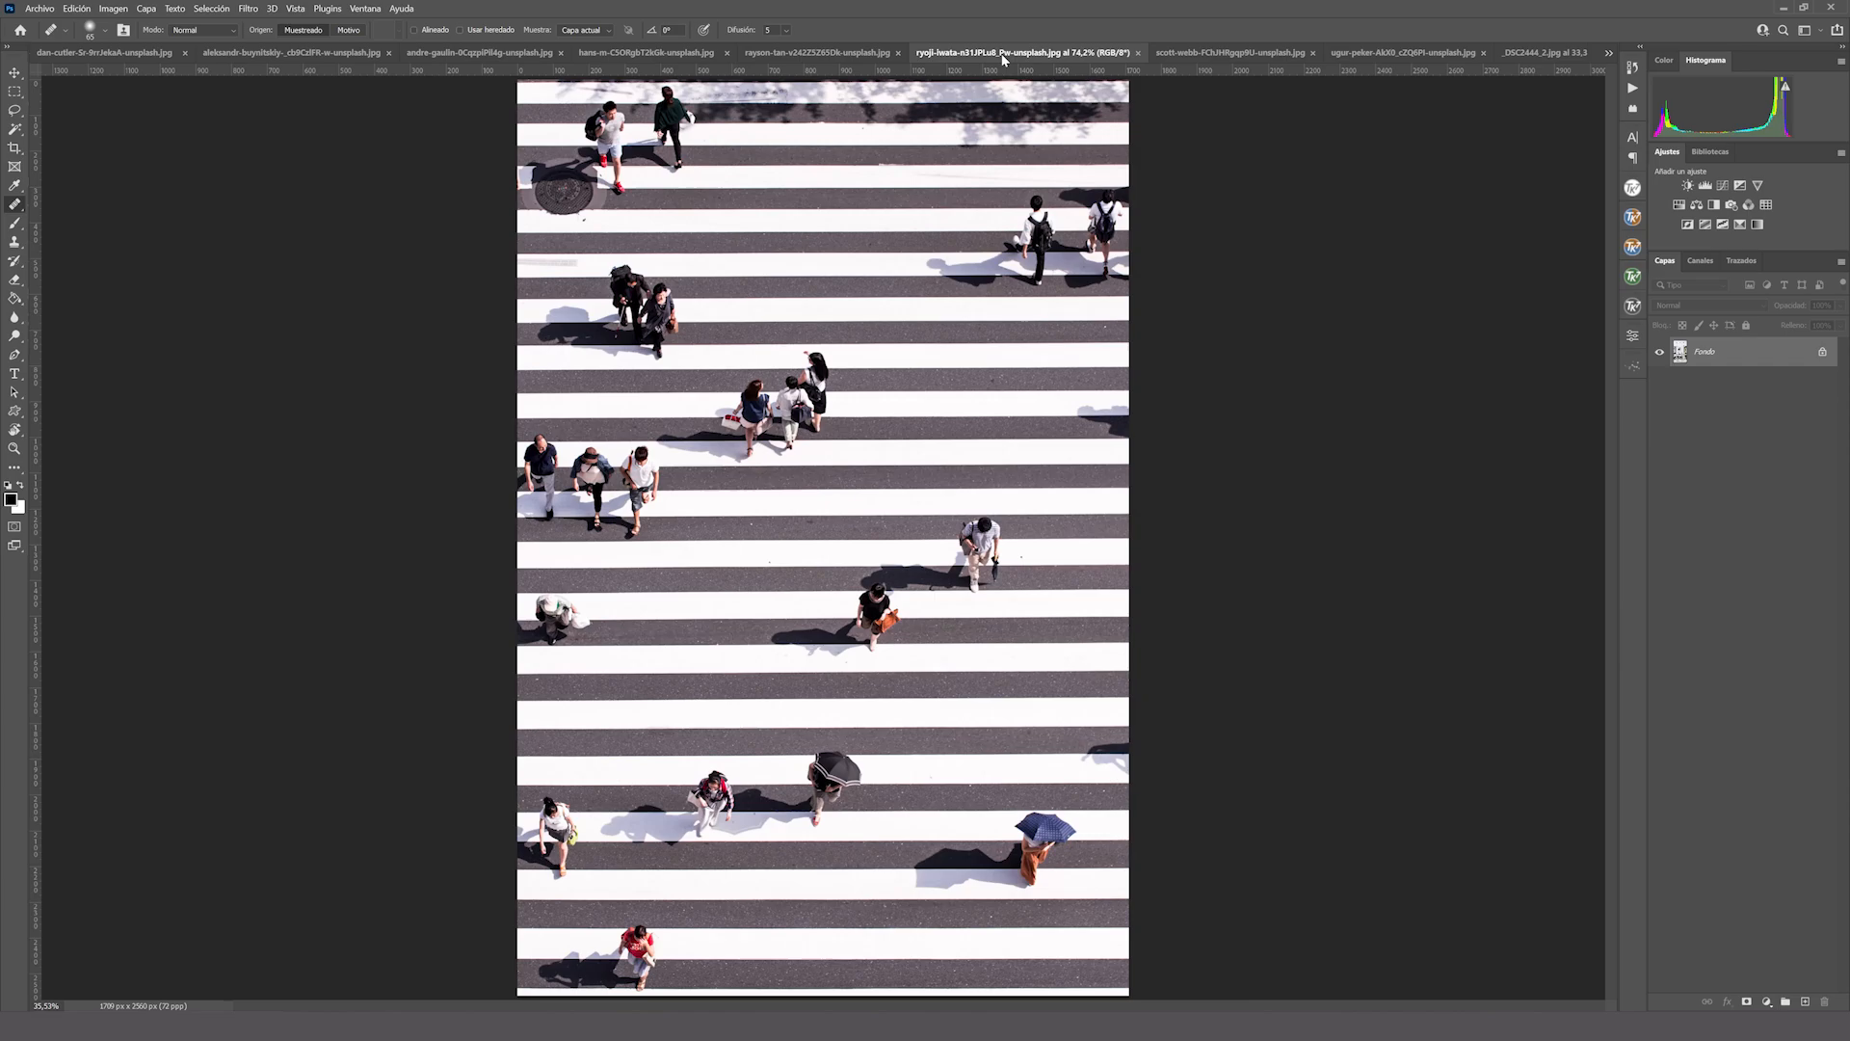
{"action": "left_click", "coordinate": [831, 55]}
{"action": "left_click", "coordinate": [660, 55]}
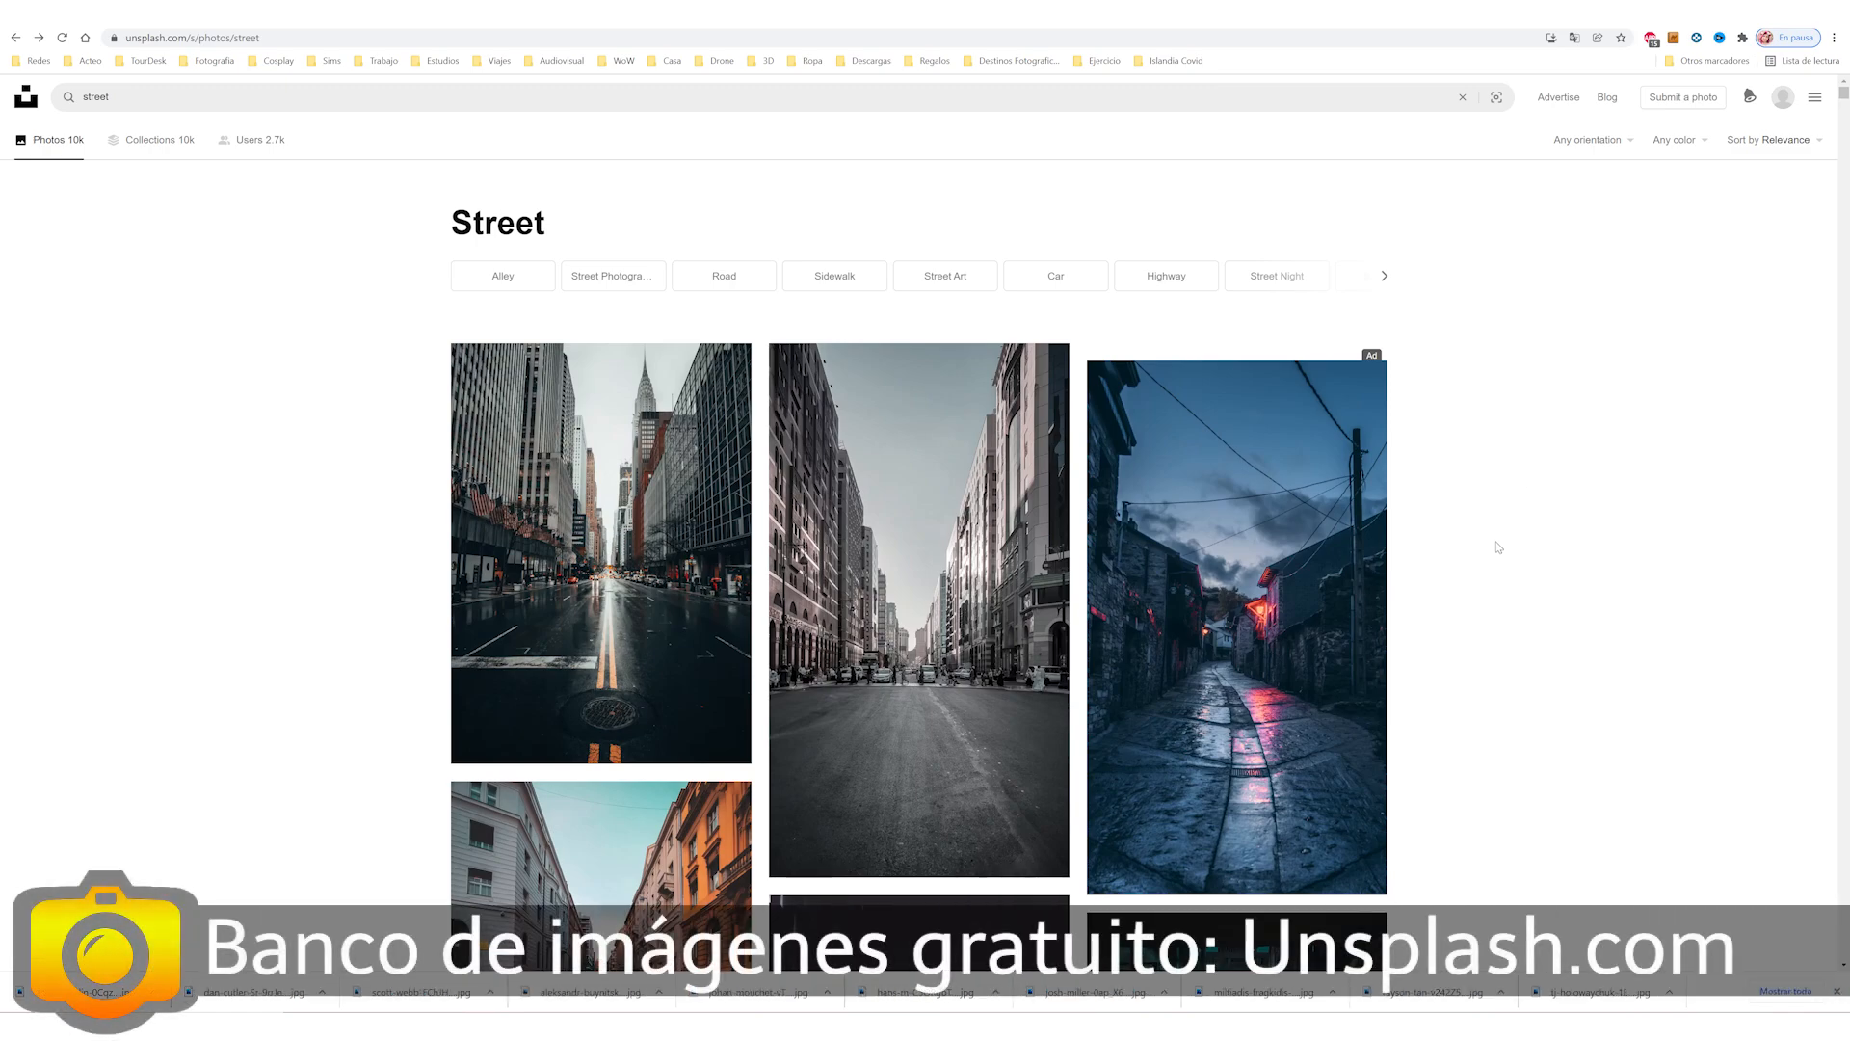
Switch to the browser and browse the Unsplash photo results for "street" for practice images.
{"action": "scroll", "coordinate": [1560, 445], "scroll_direction": "down", "scroll_amount": 3}
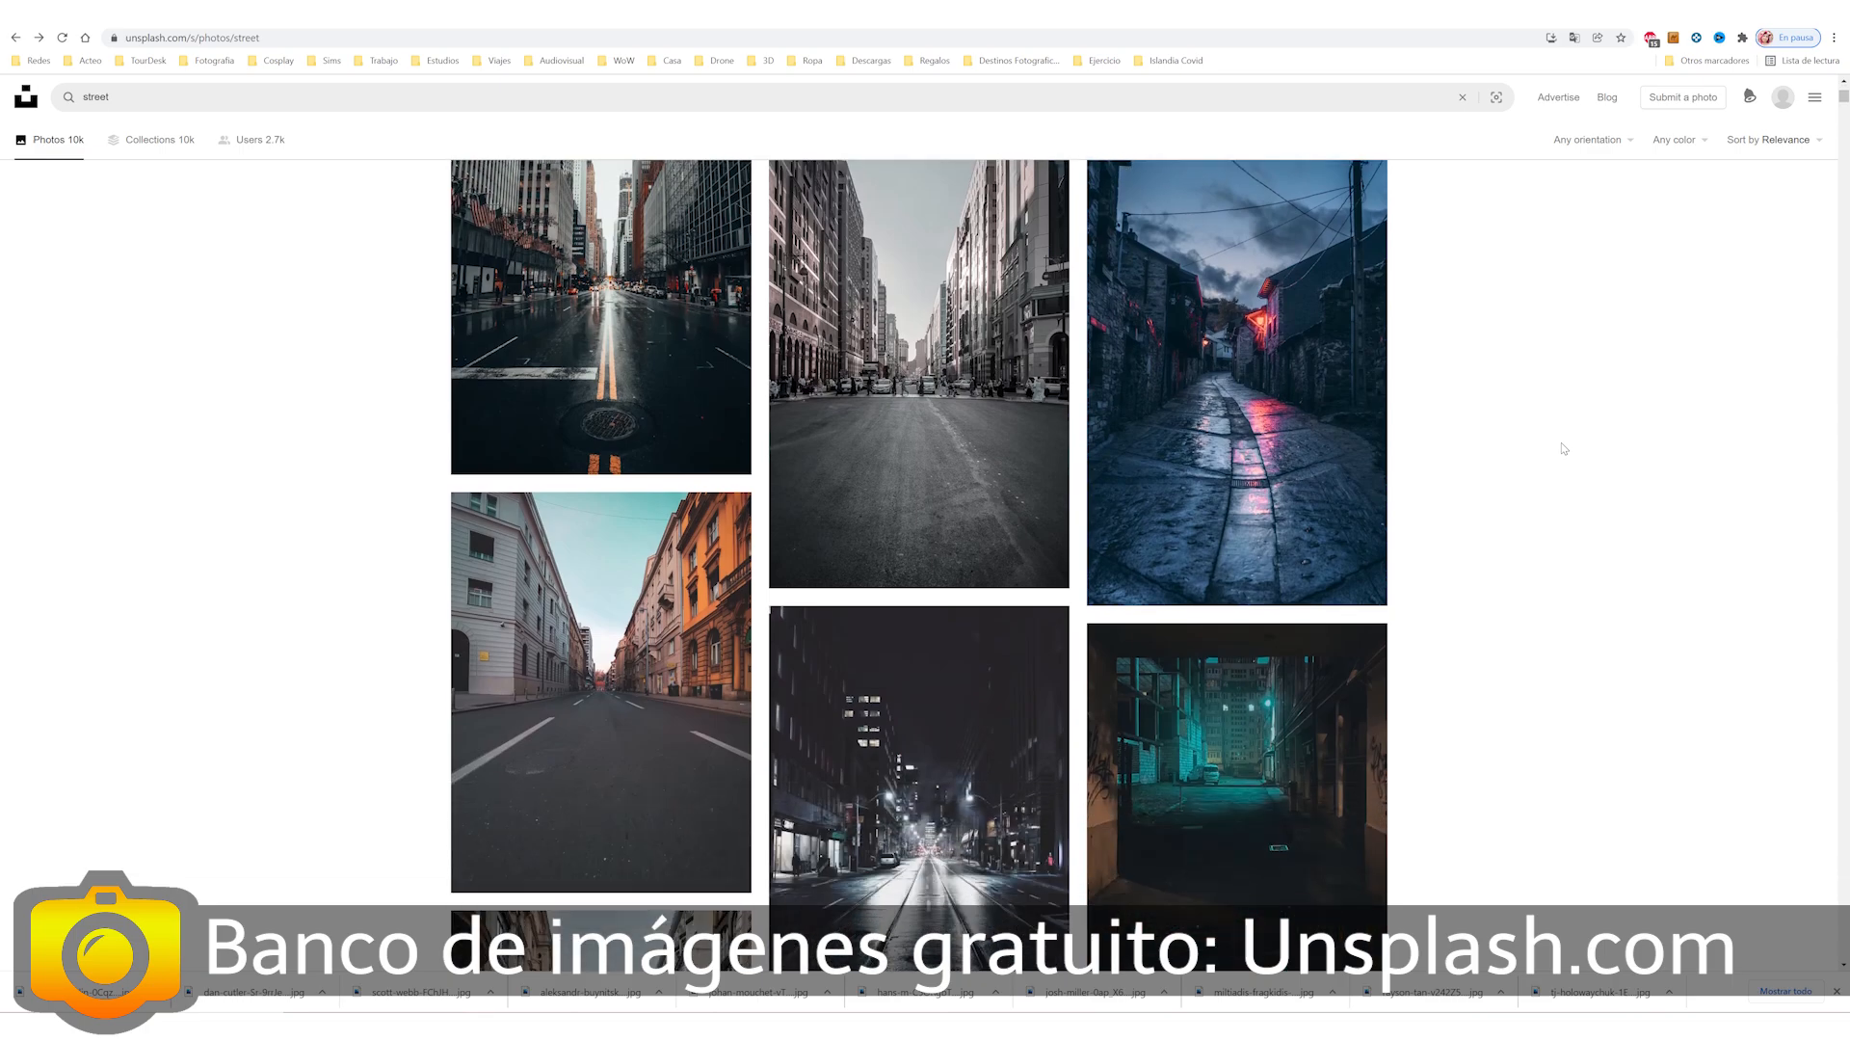
{"action": "scroll", "coordinate": [1564, 448], "scroll_direction": "down", "scroll_amount": 10}
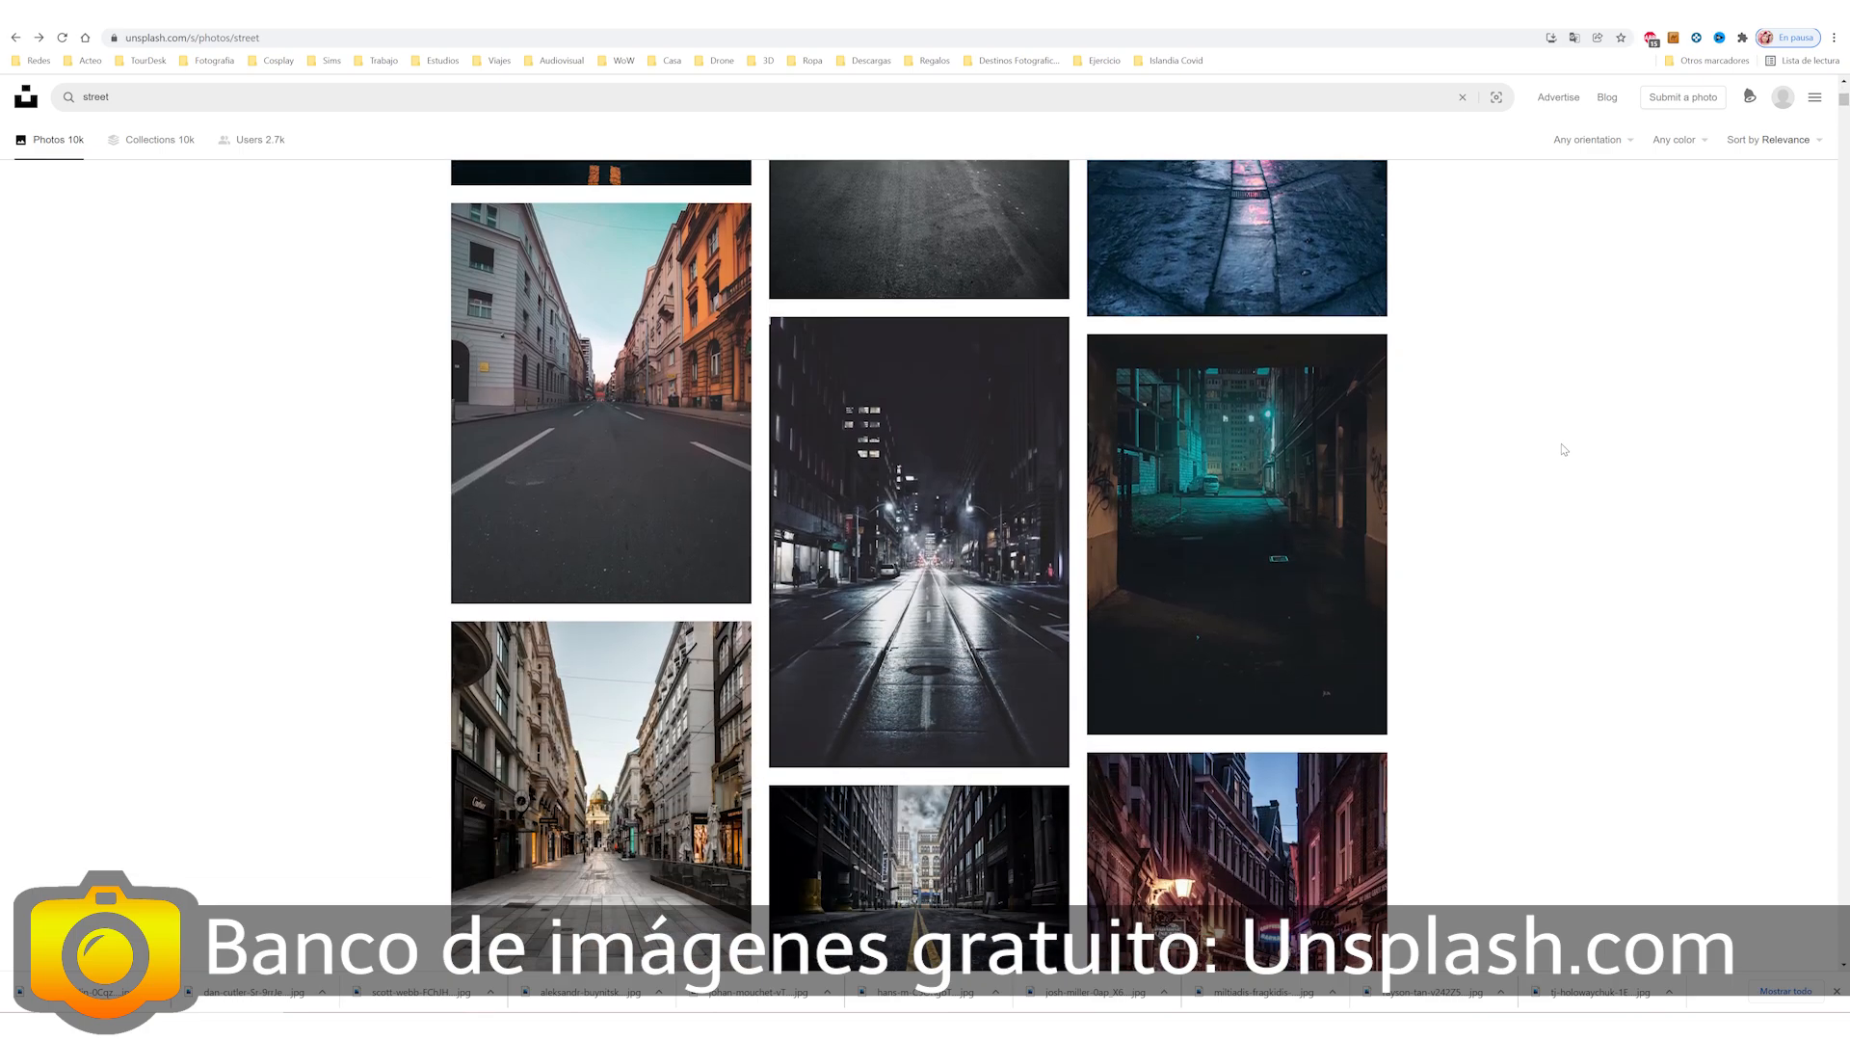
{"action": "scroll", "coordinate": [1563, 449], "scroll_direction": "down", "scroll_amount": 6}
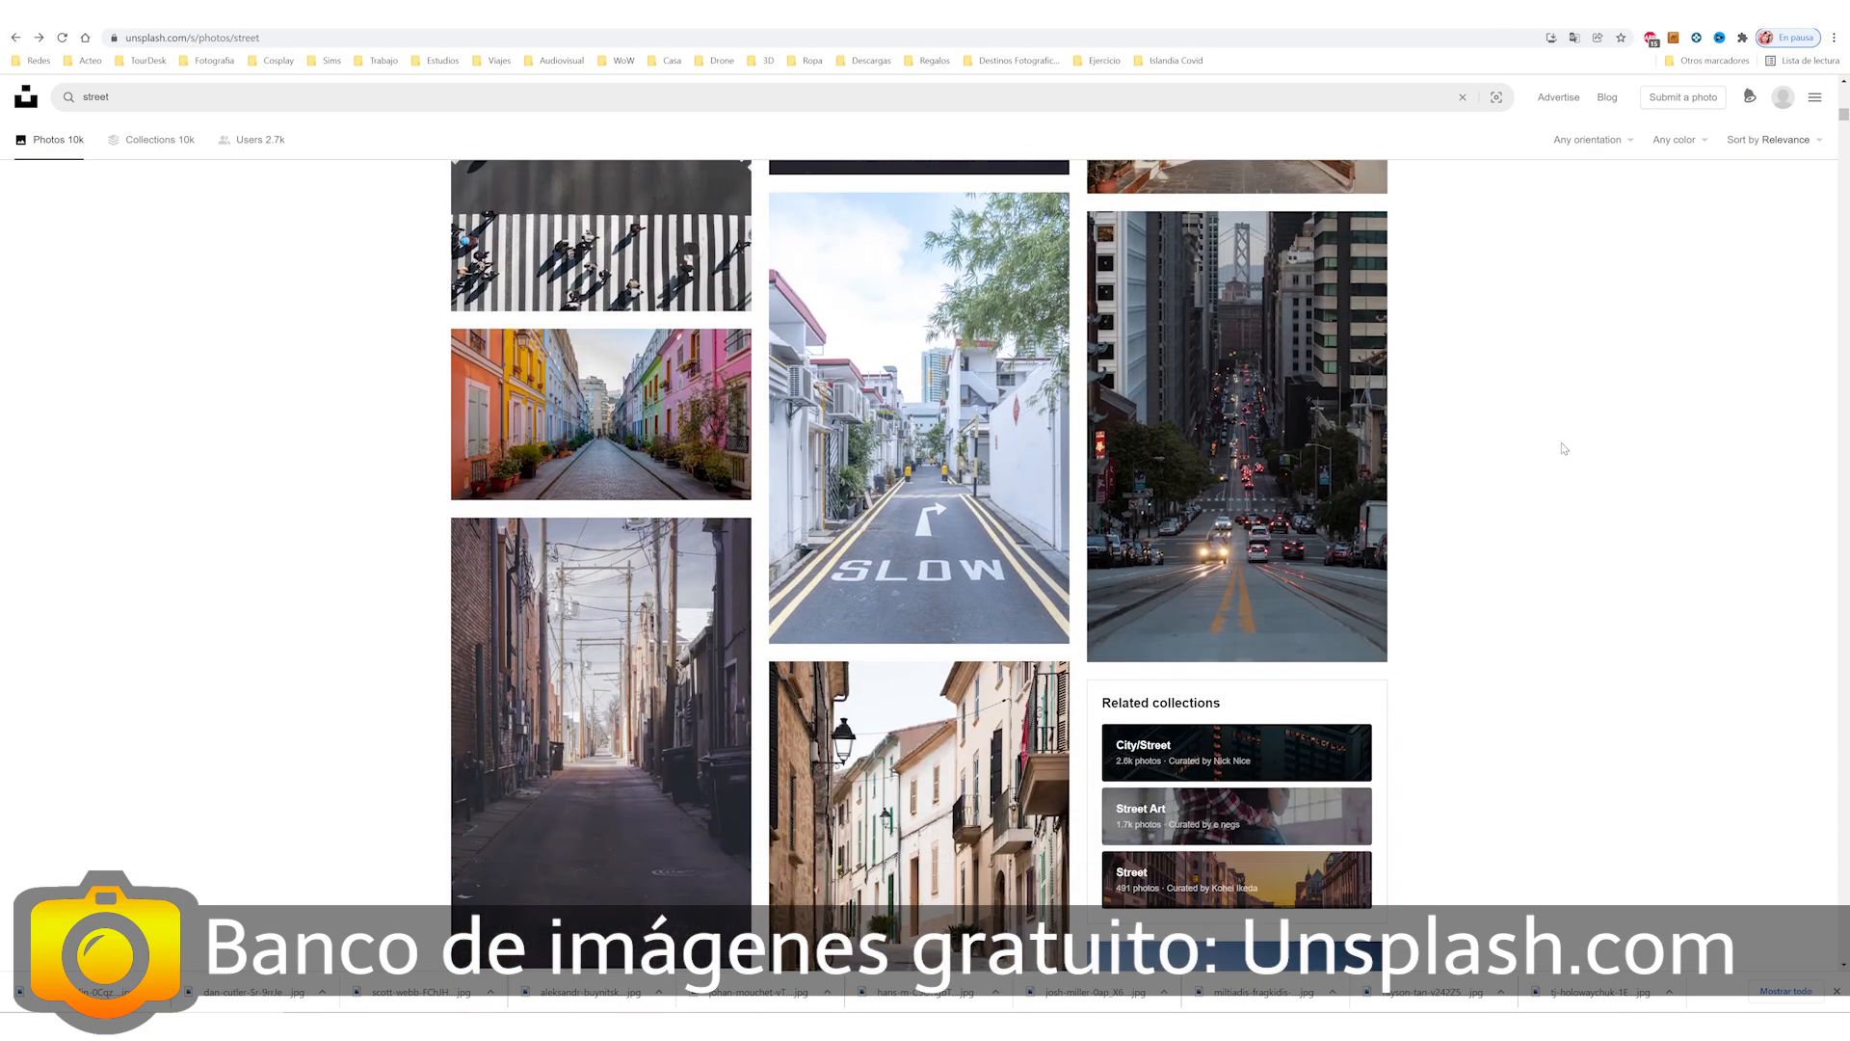
{"action": "scroll", "coordinate": [1563, 449], "scroll_direction": "down", "scroll_amount": 5}
{"action": "scroll", "coordinate": [1563, 449], "scroll_direction": "down", "scroll_amount": 11}
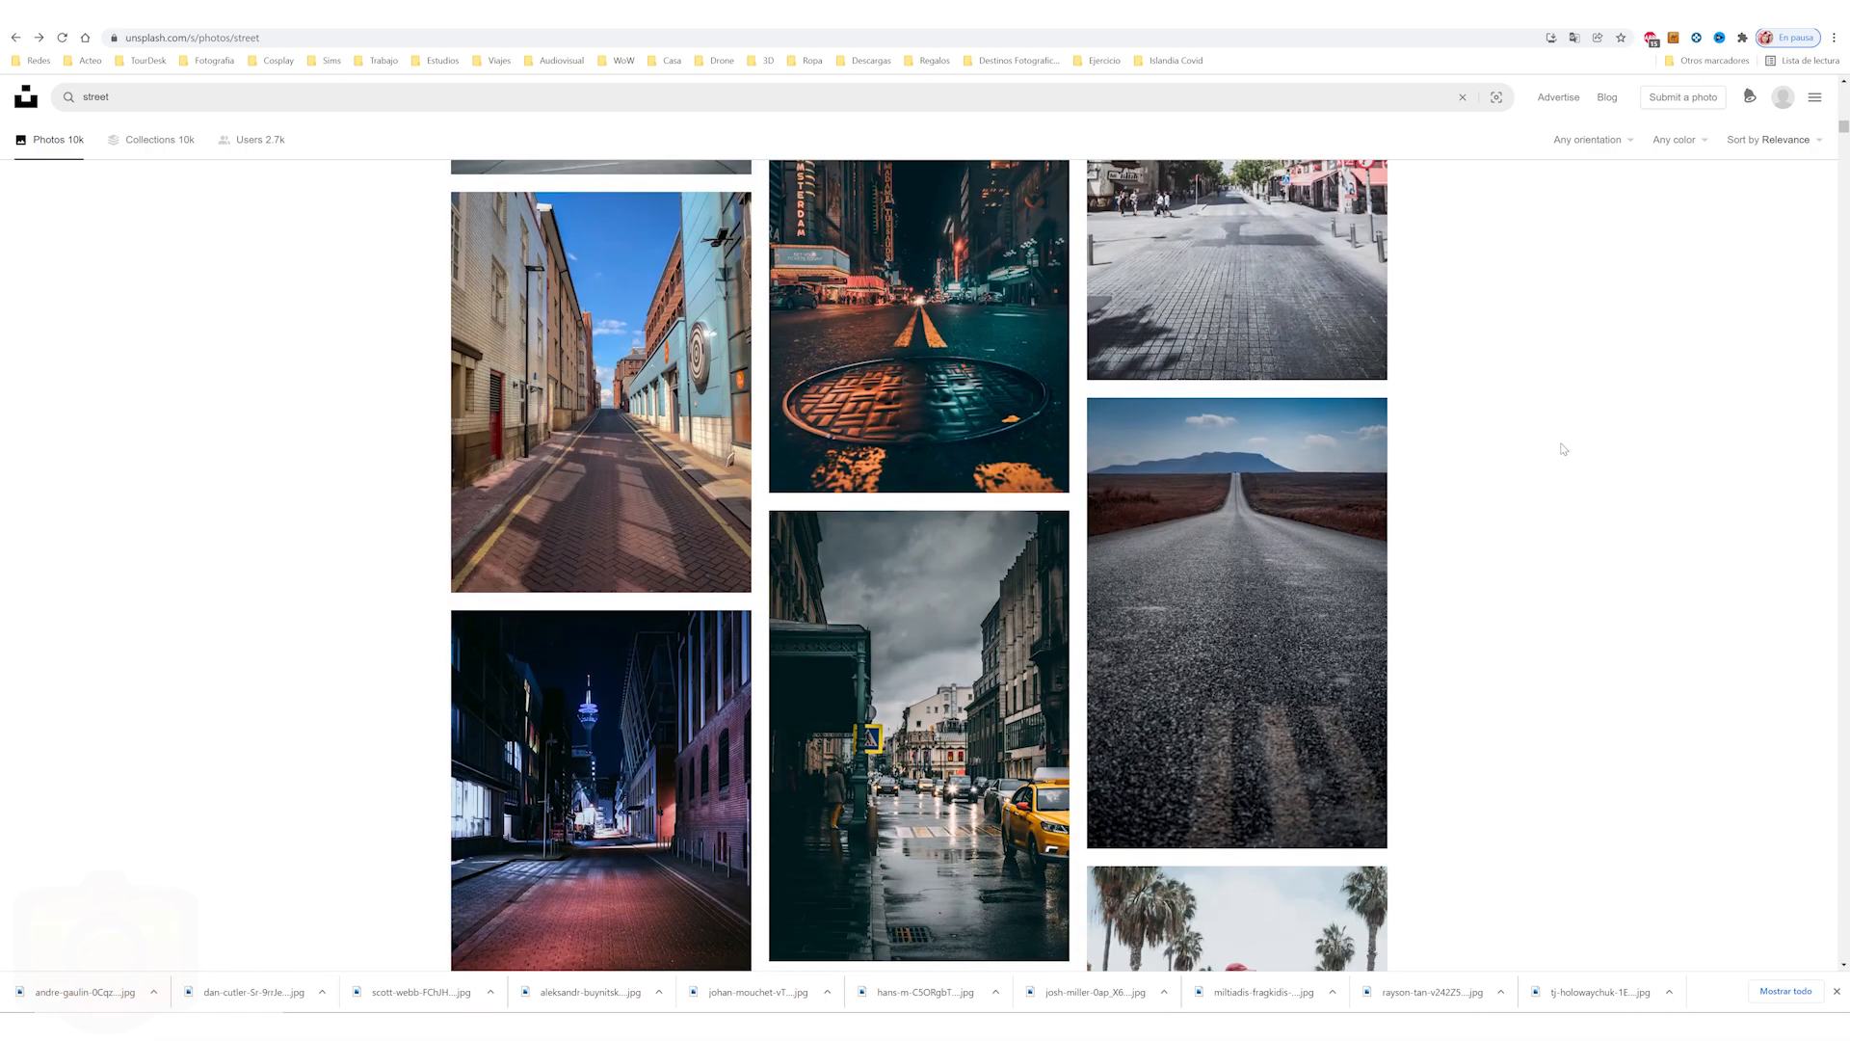
{"action": "scroll", "coordinate": [1563, 451], "scroll_direction": "down", "scroll_amount": 6}
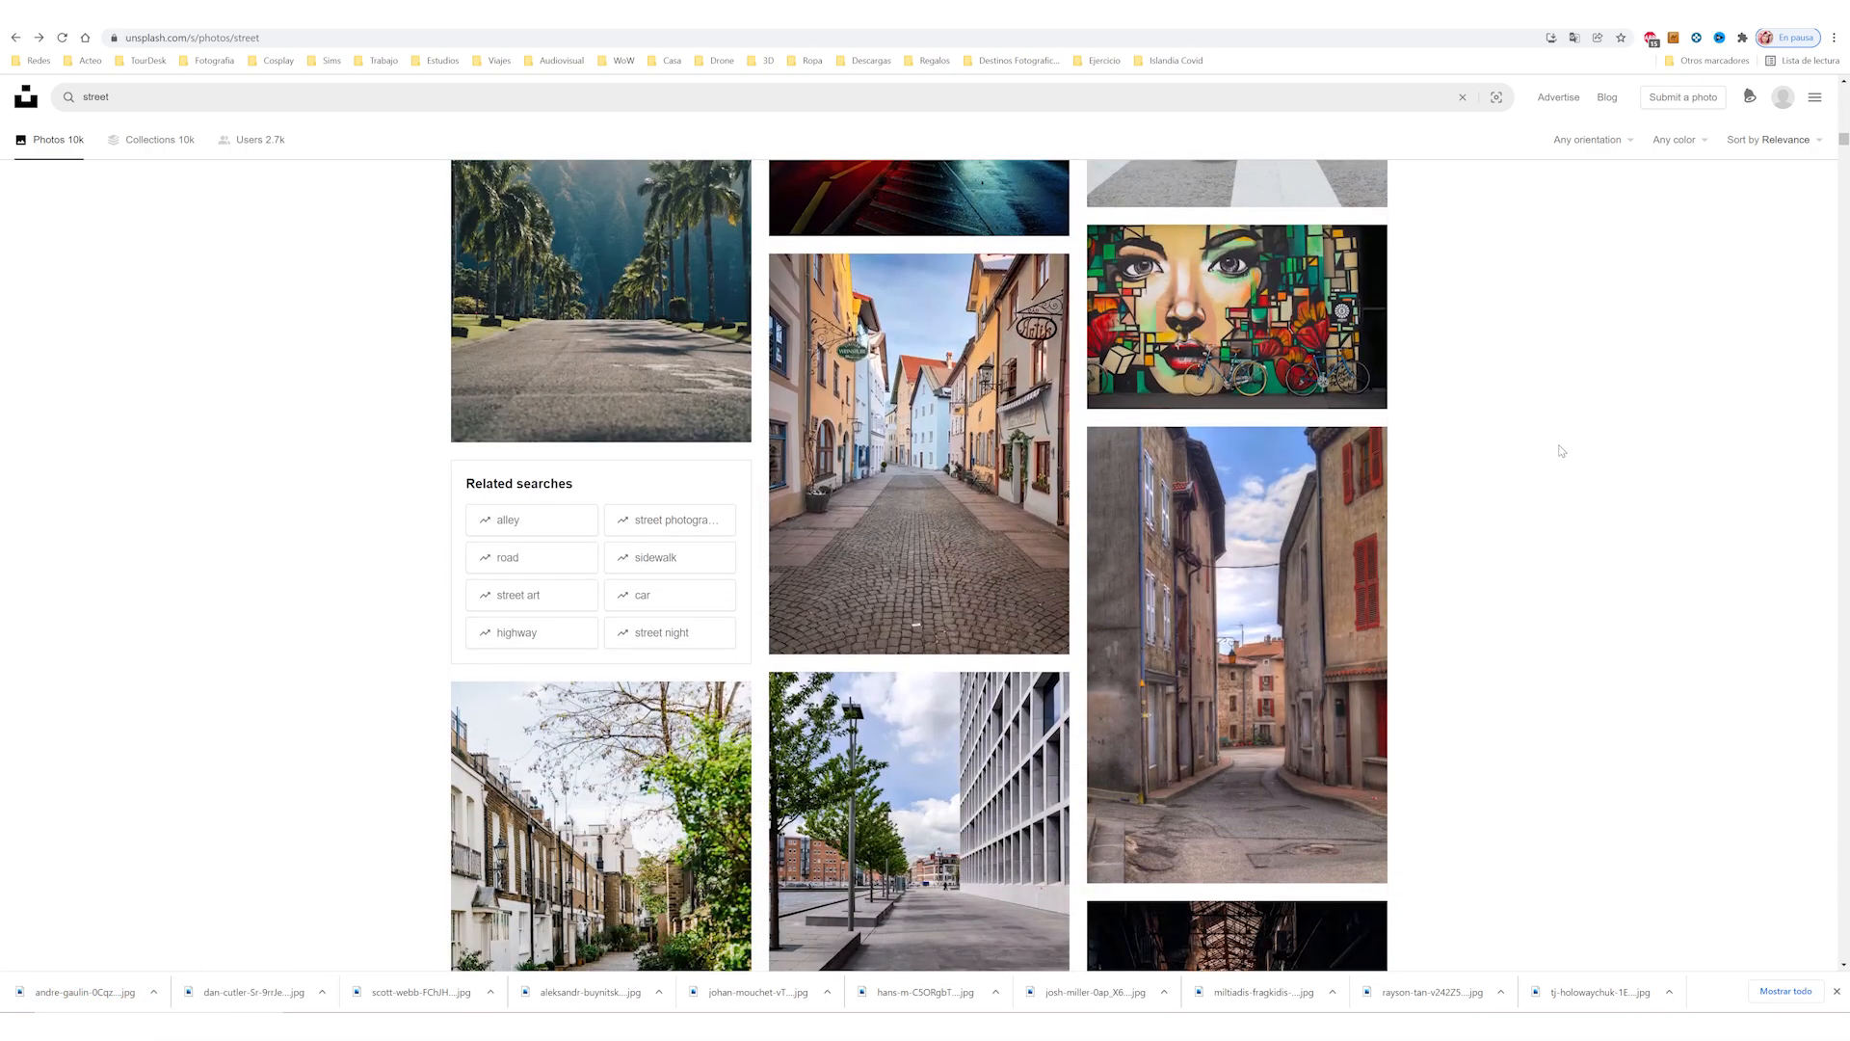
{"action": "scroll", "coordinate": [1561, 450], "scroll_direction": "down", "scroll_amount": 4}
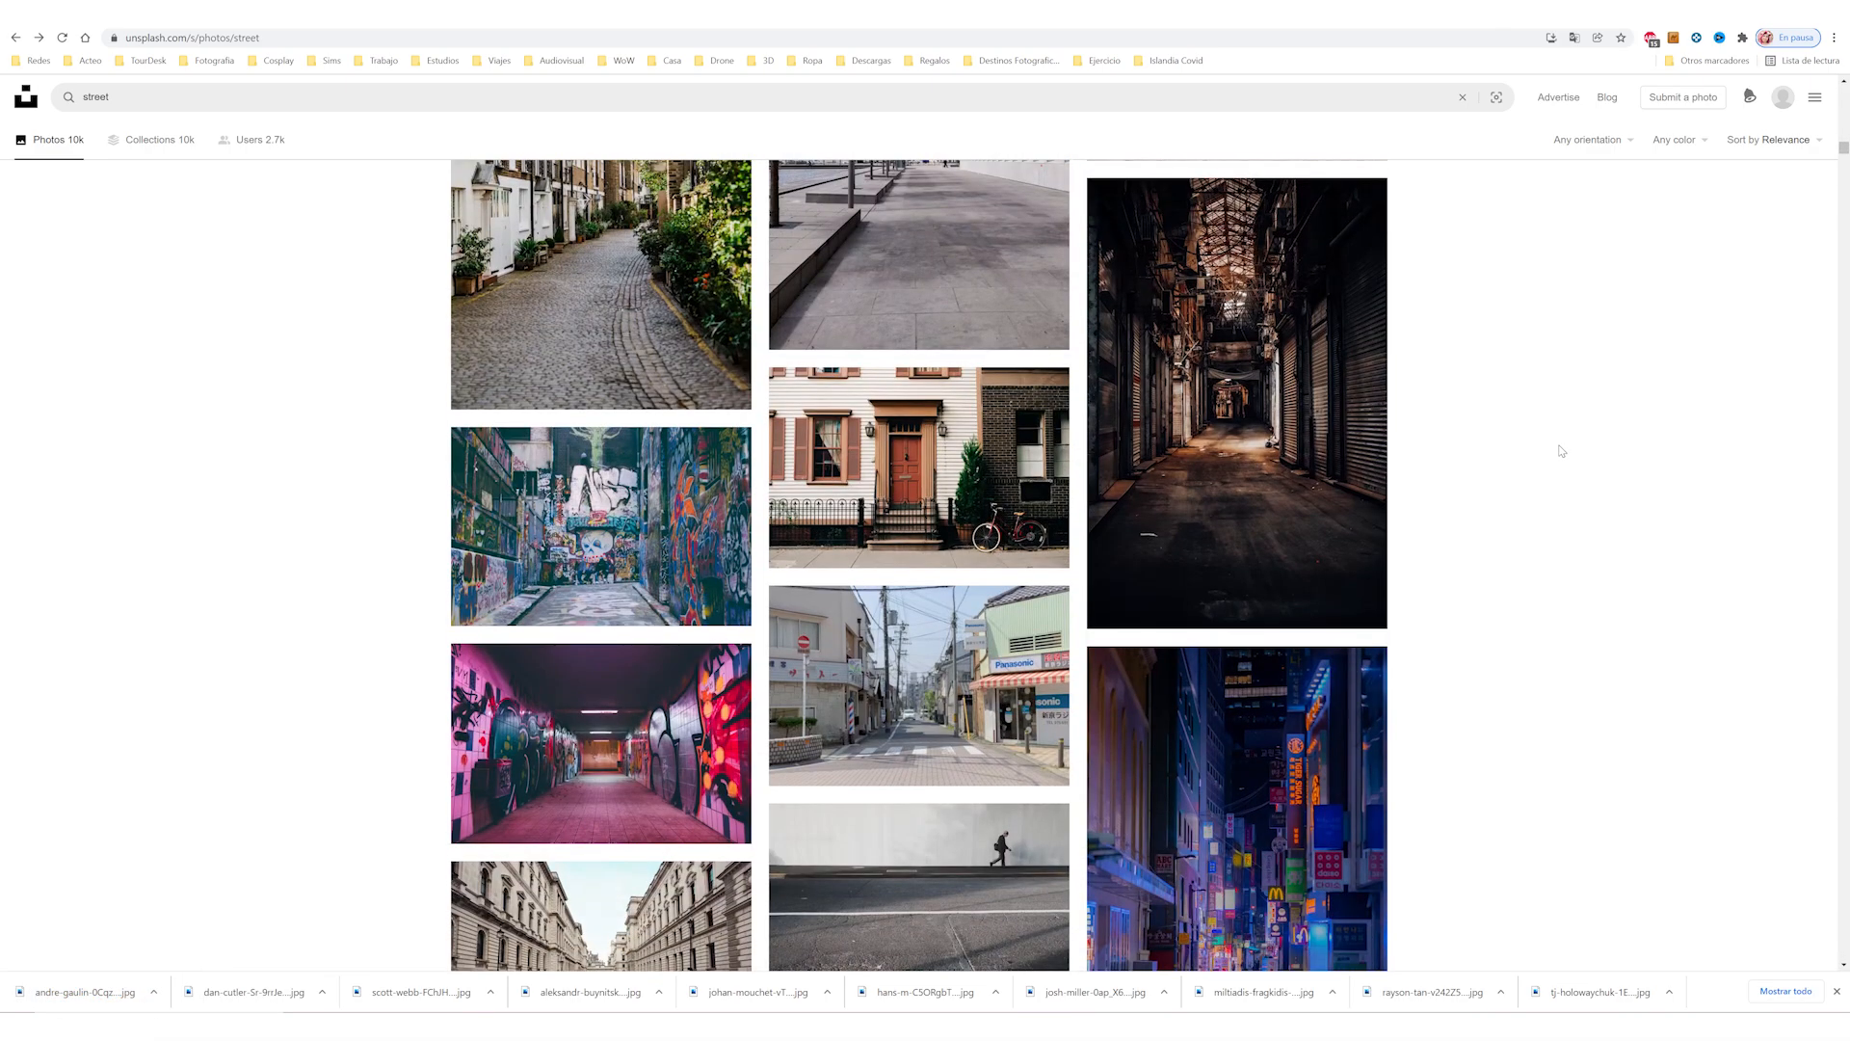
{"action": "scroll", "coordinate": [1561, 452], "scroll_direction": "down", "scroll_amount": 10}
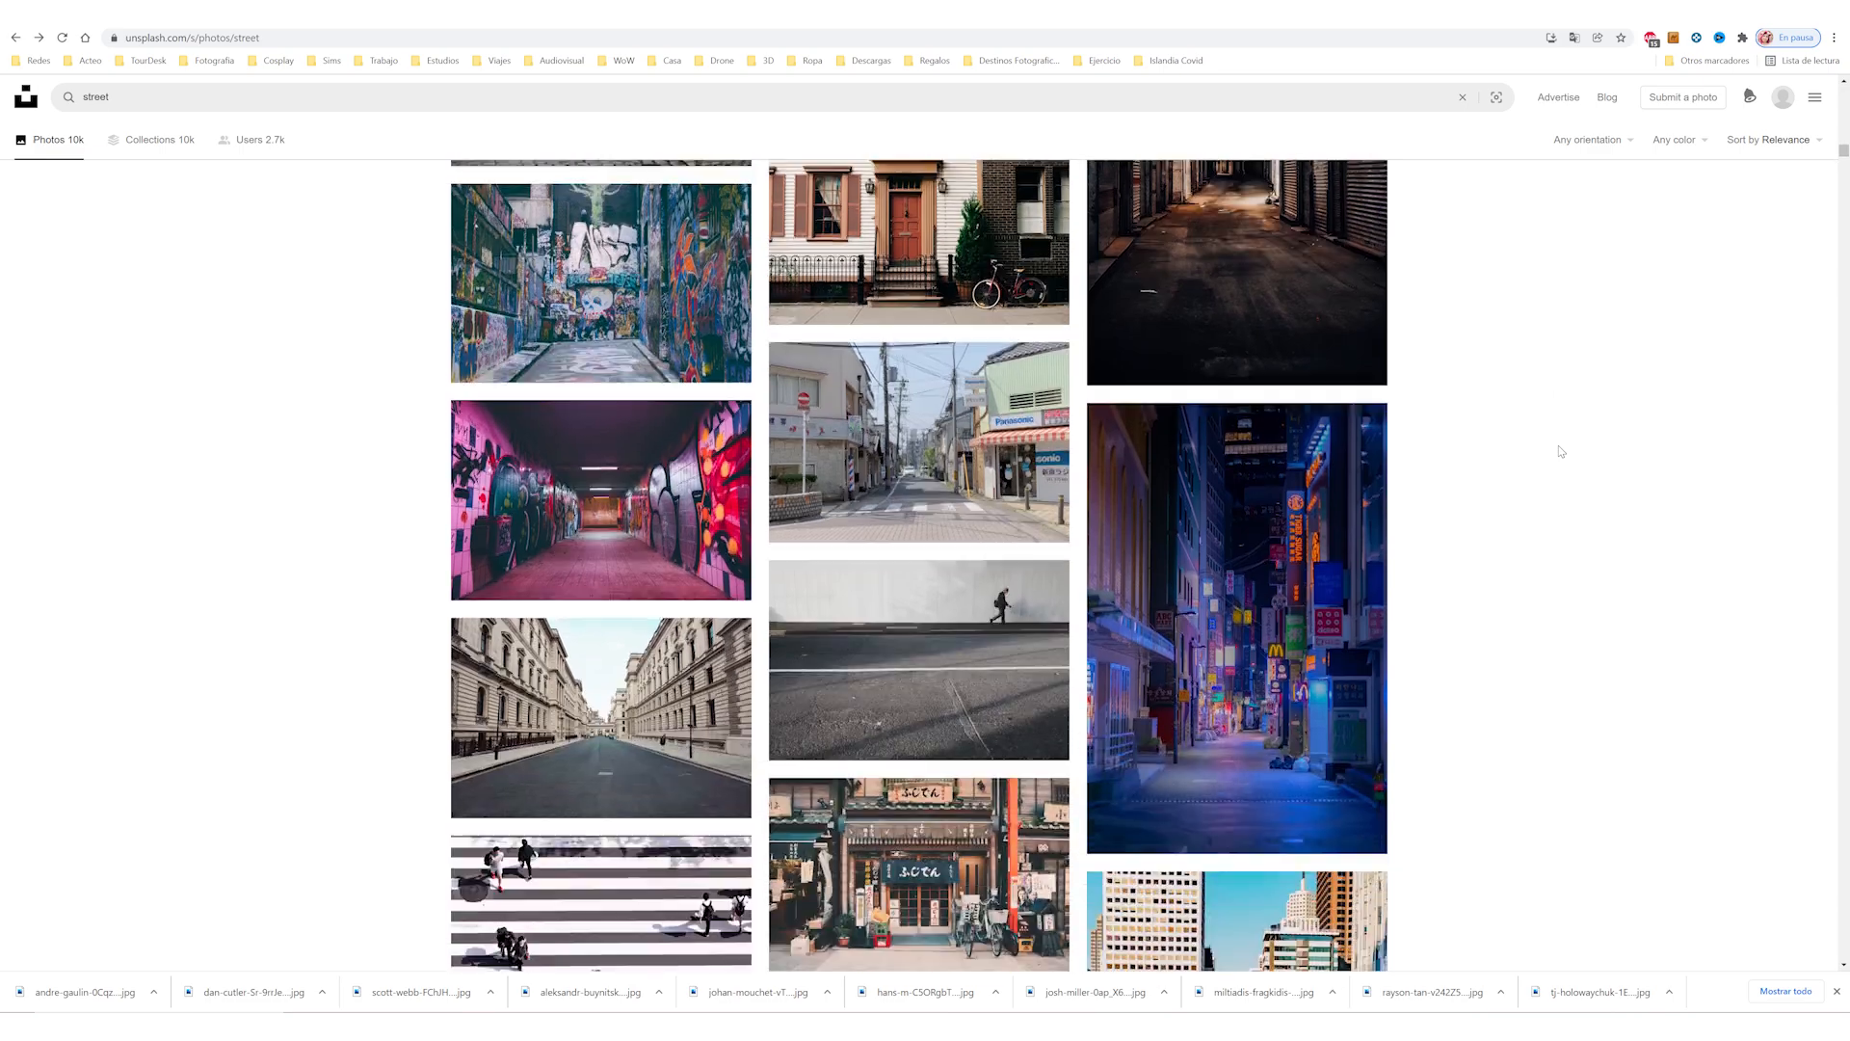
{"action": "scroll", "coordinate": [1562, 451], "scroll_direction": "down", "scroll_amount": 2}
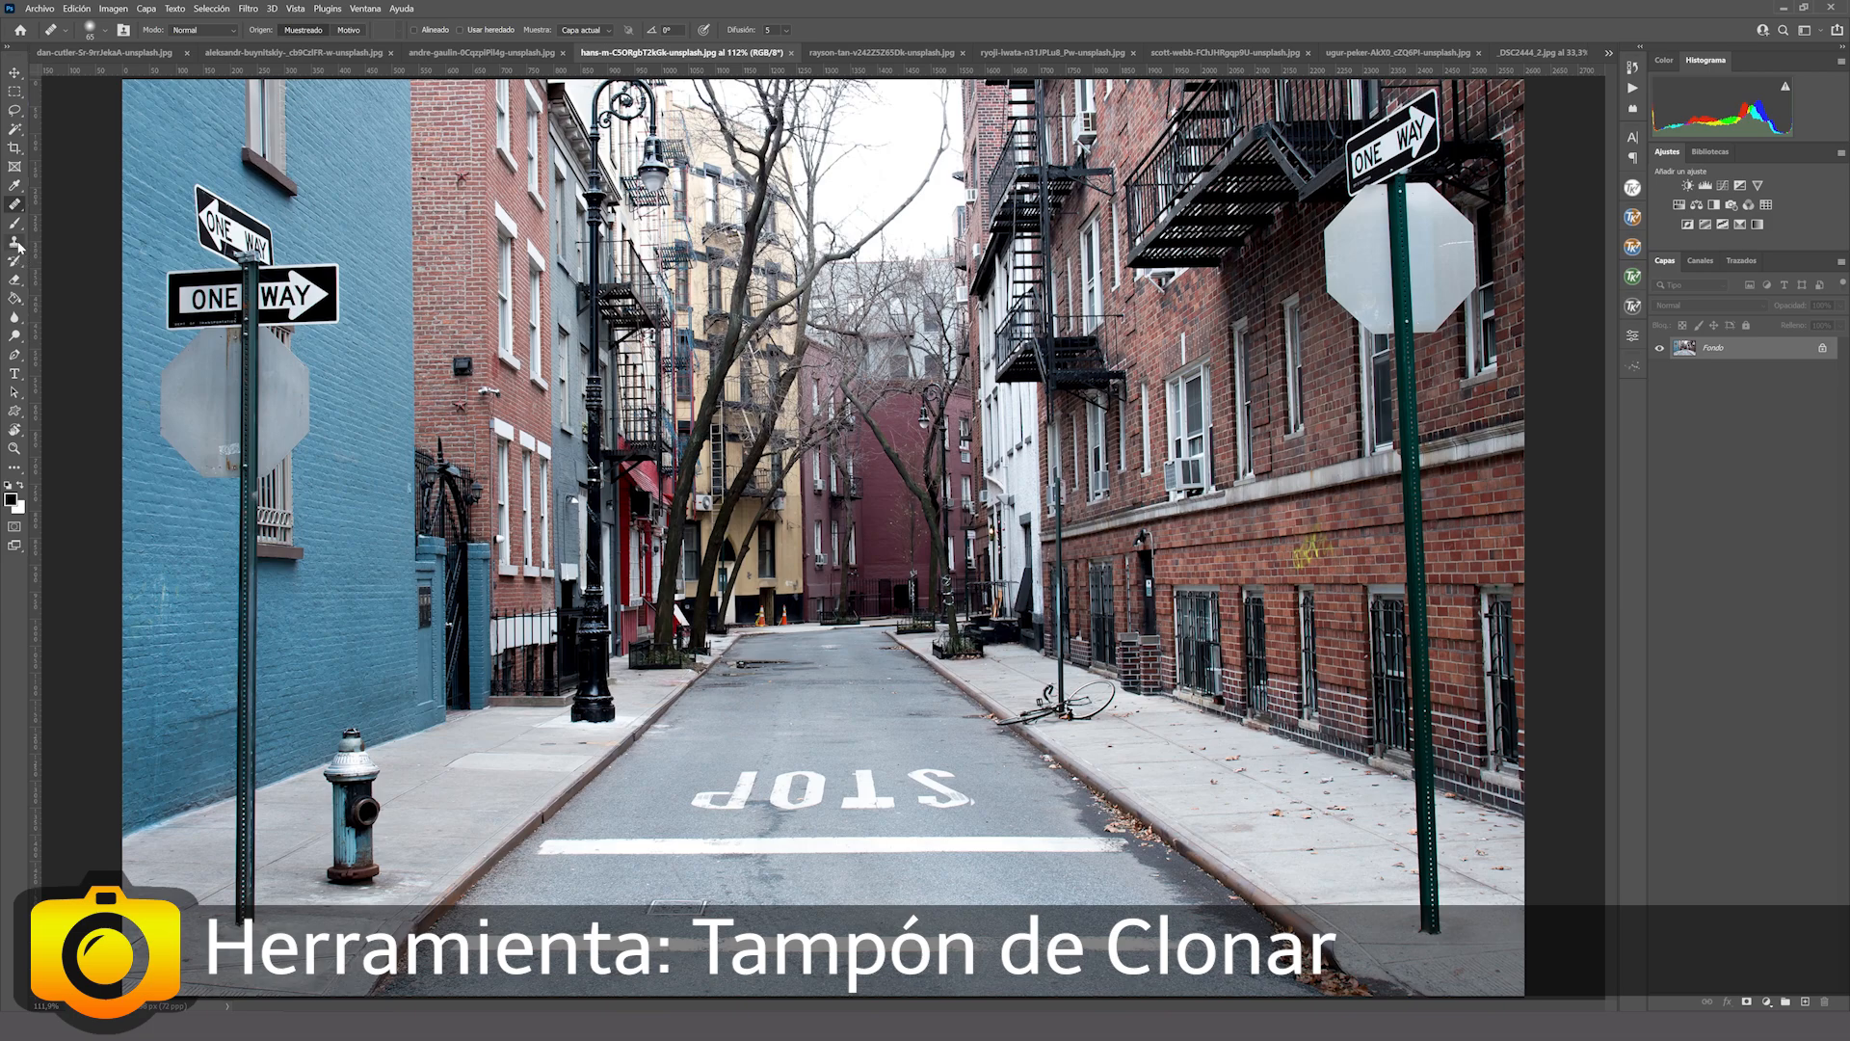
Select the Clone Stamp tool in the one-way street photo and review its brush size, hardness and presets.
{"action": "left_click", "coordinate": [16, 242]}
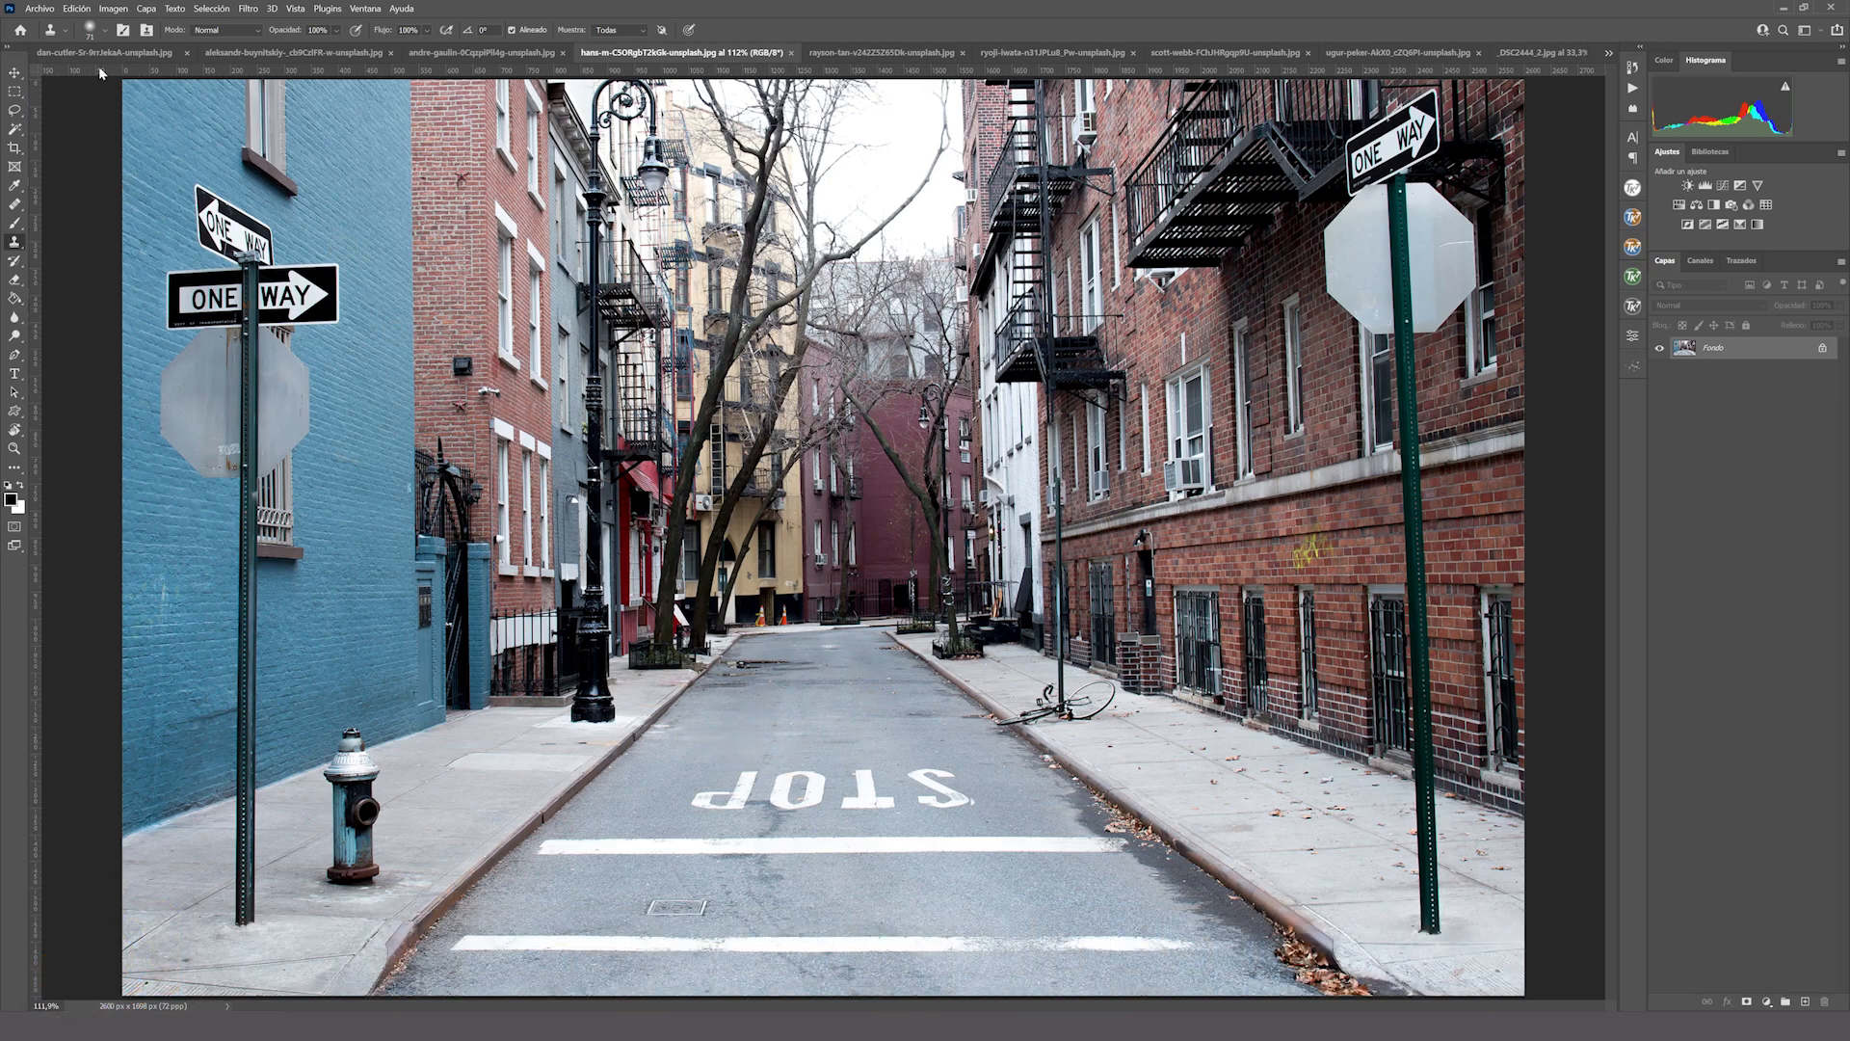
{"action": "left_click", "coordinate": [100, 30]}
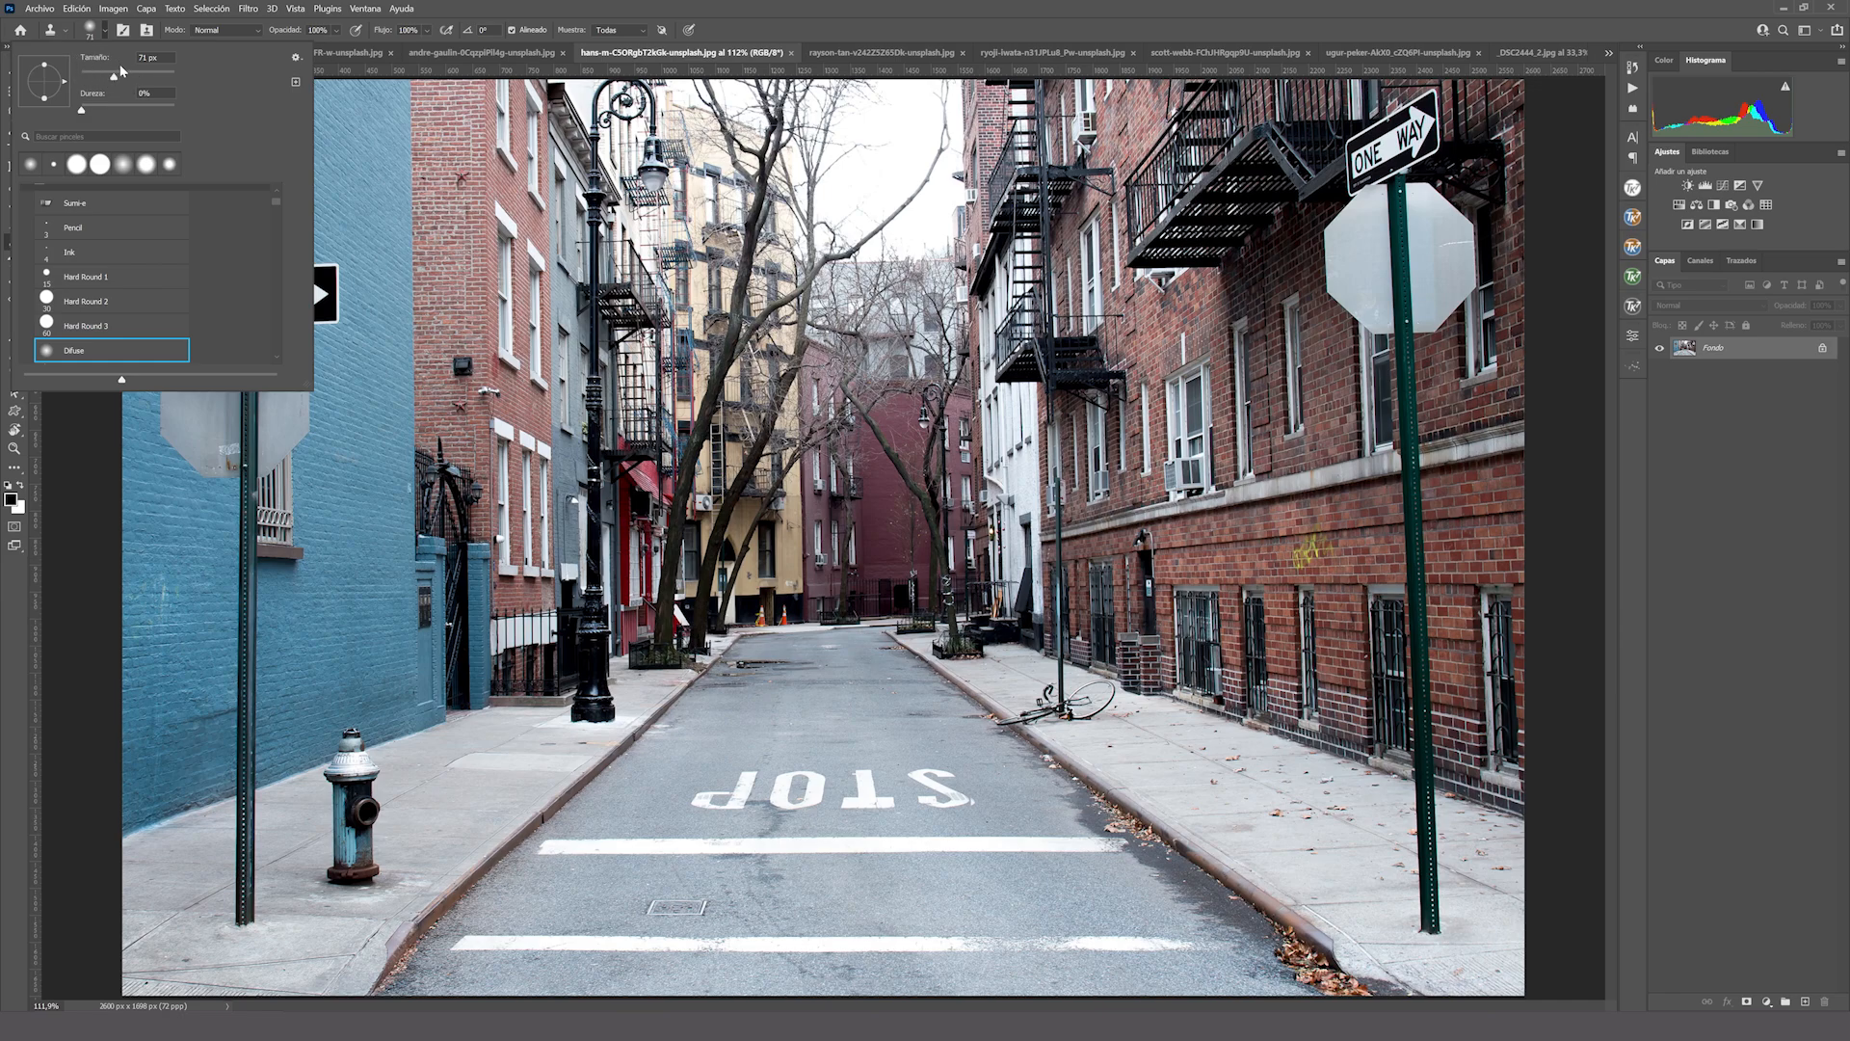
{"action": "scroll", "coordinate": [39, 282], "scroll_direction": "down", "scroll_amount": 1}
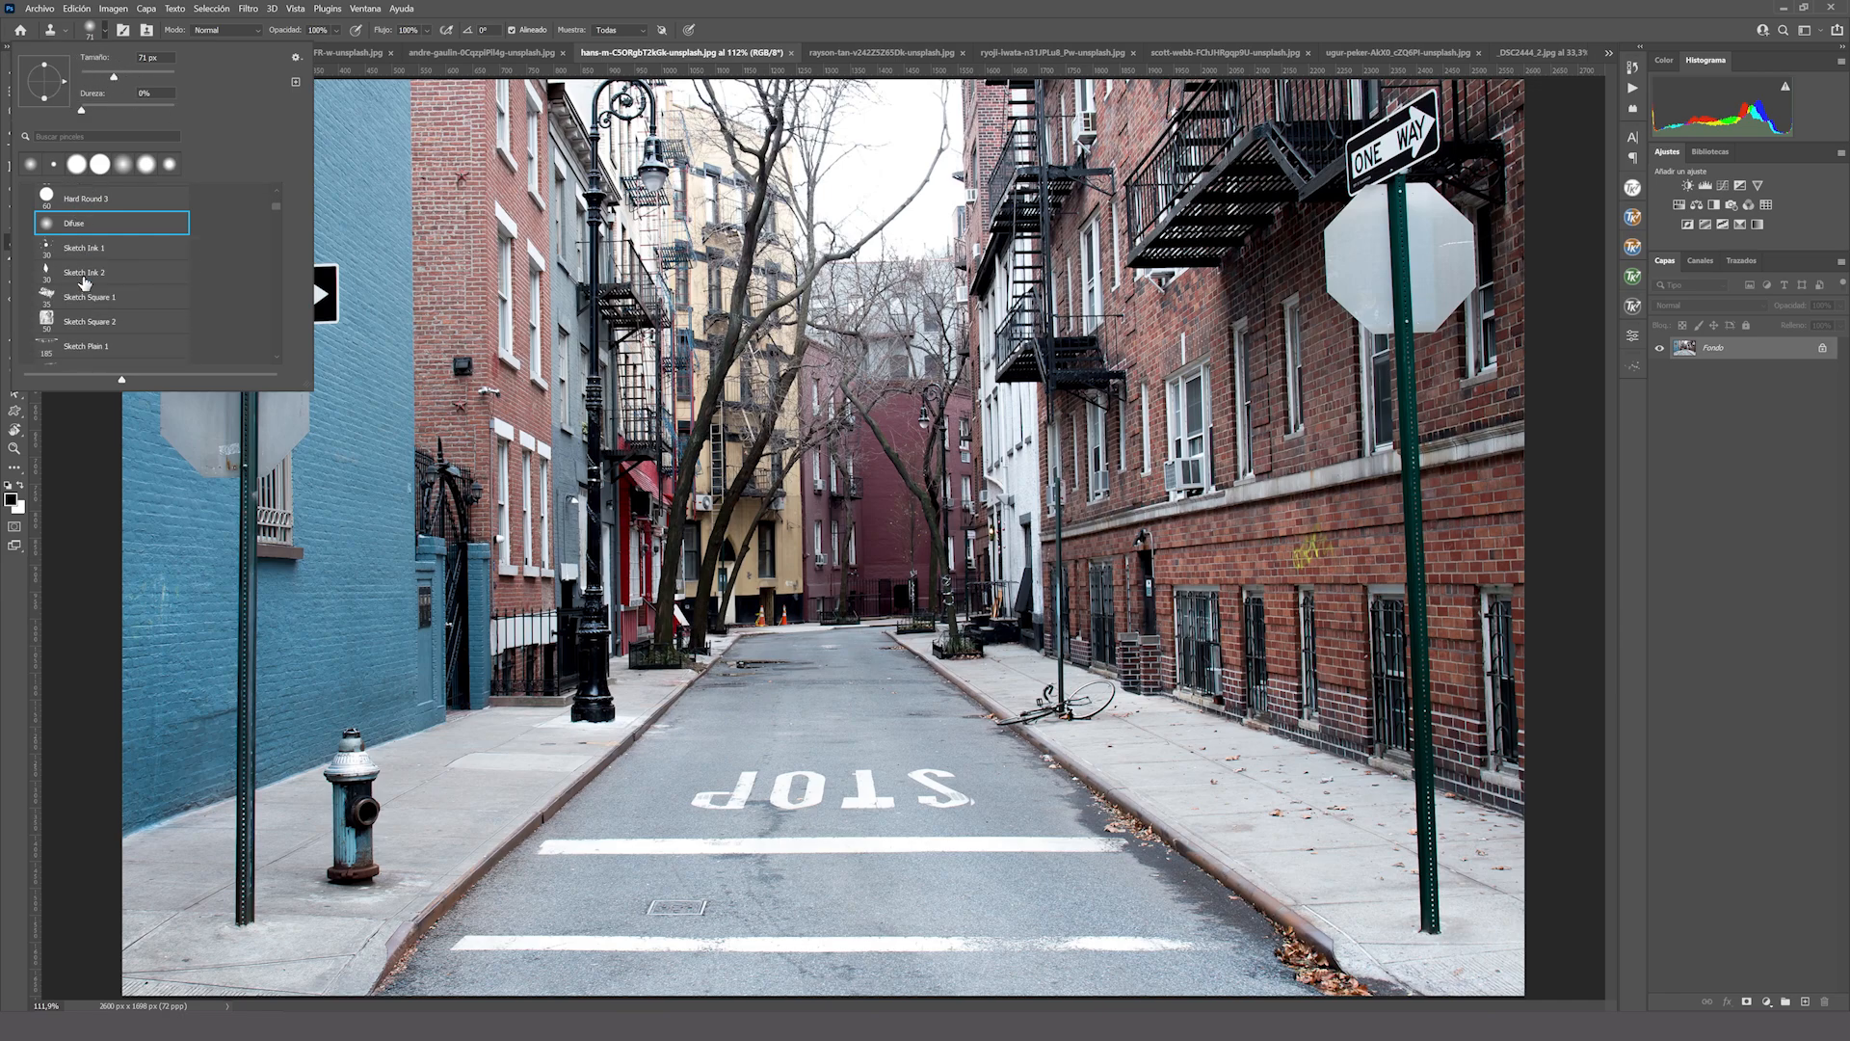
{"action": "scroll", "coordinate": [39, 286], "scroll_direction": "up", "scroll_amount": 3}
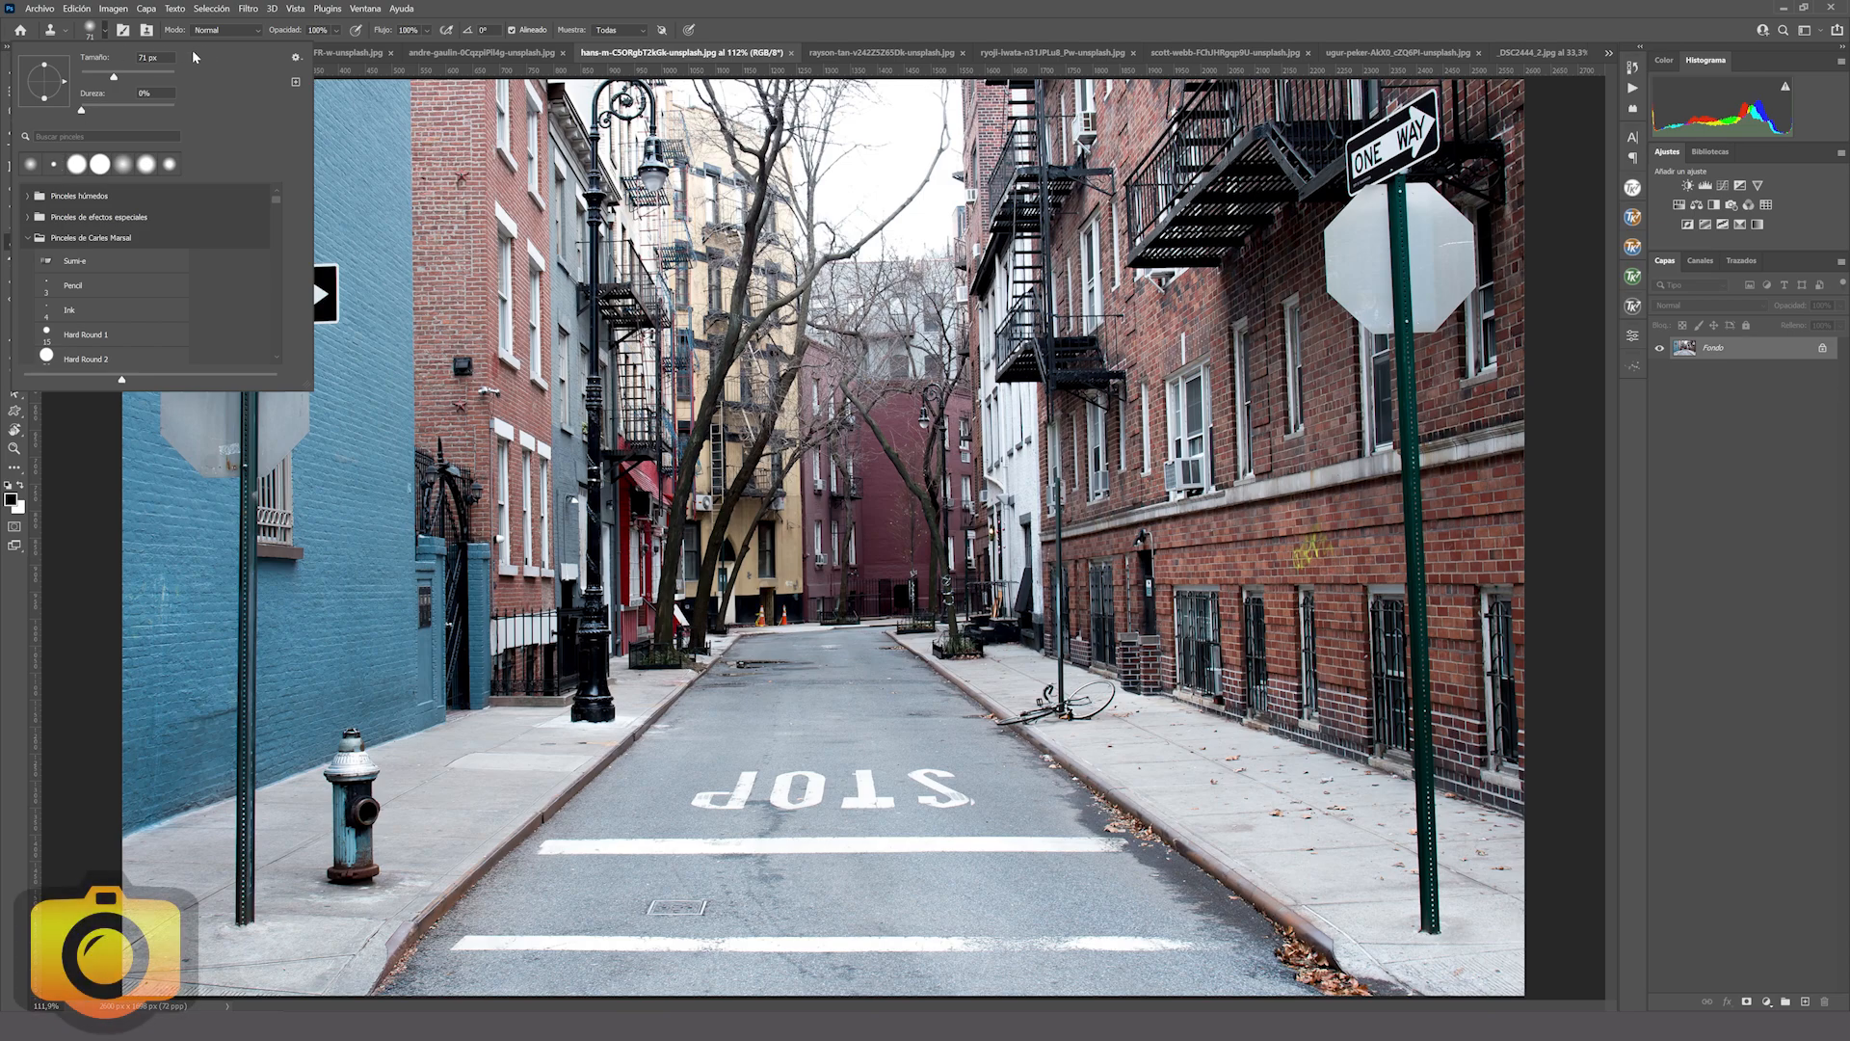
{"action": "left_click", "coordinate": [104, 31]}
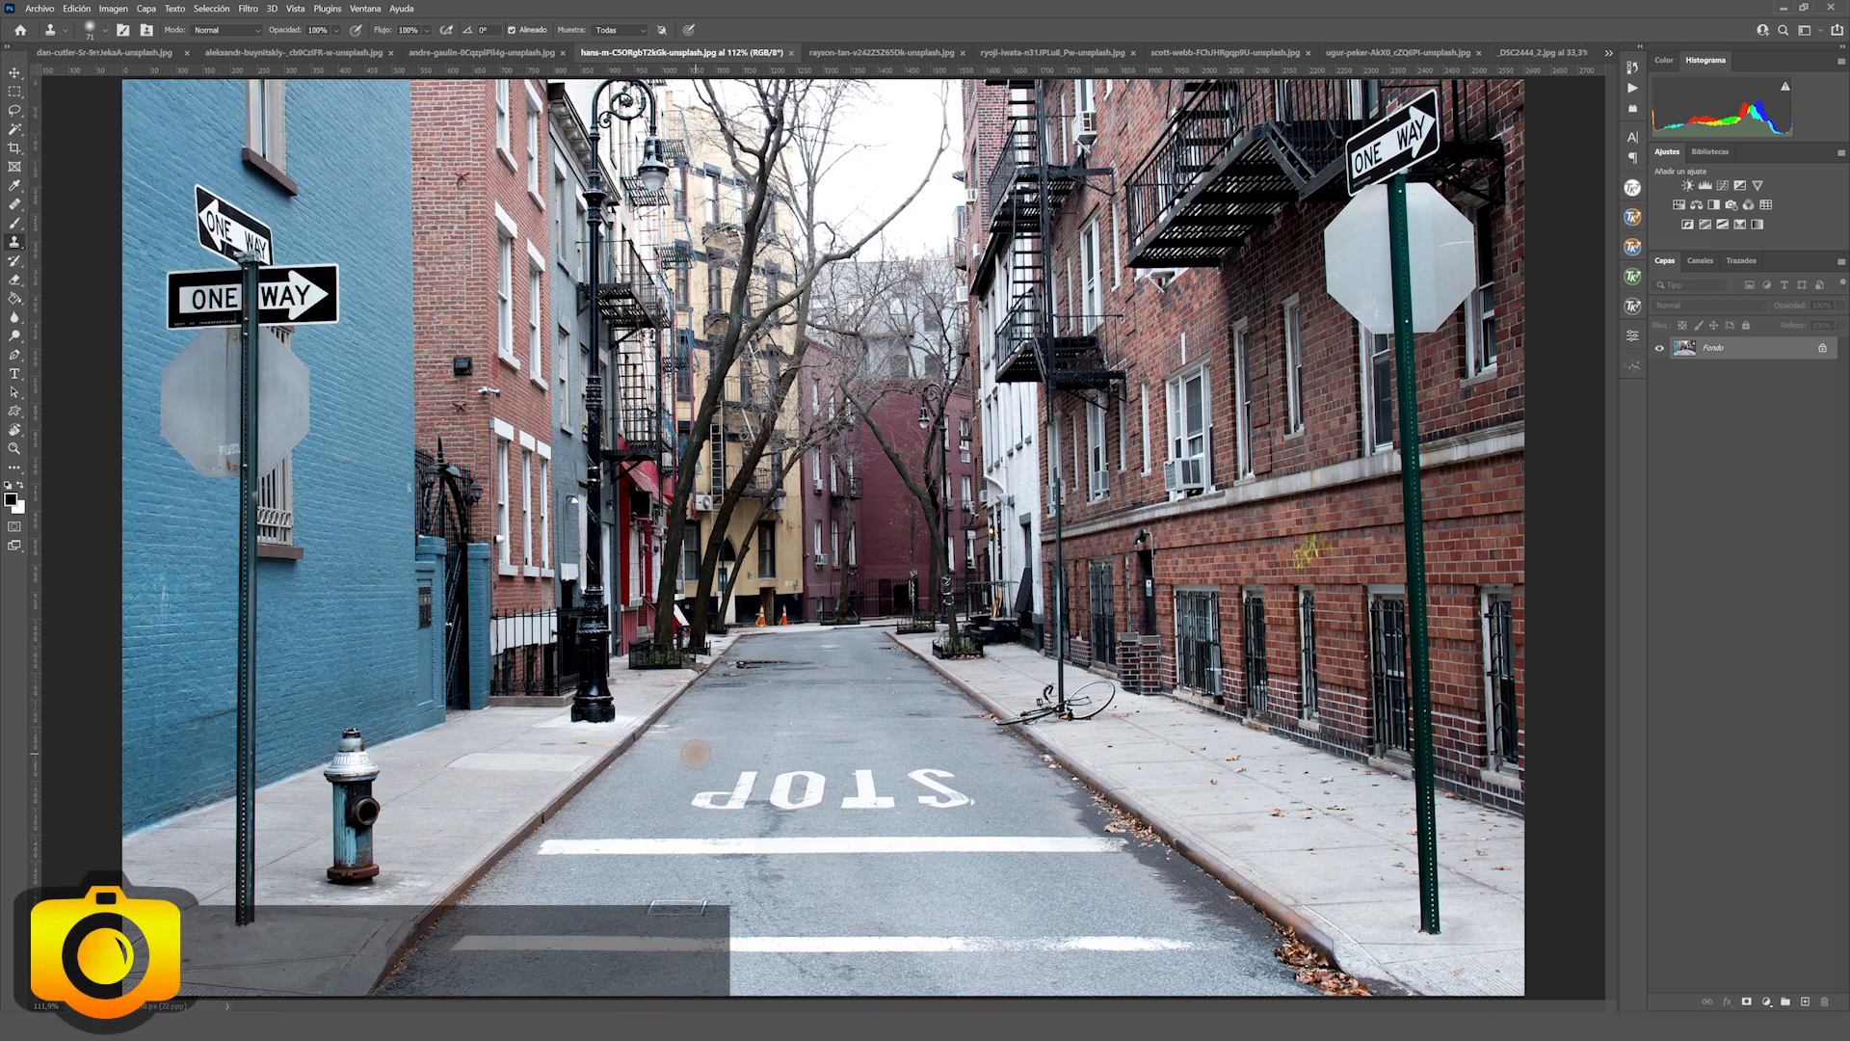
Try cloning sampled asphalt over the P of the road's STOP marking, and undo the test stamps.
{"action": "left_click", "coordinate": [693, 743], "text": "alt"}
{"action": "left_click", "coordinate": [711, 783]}
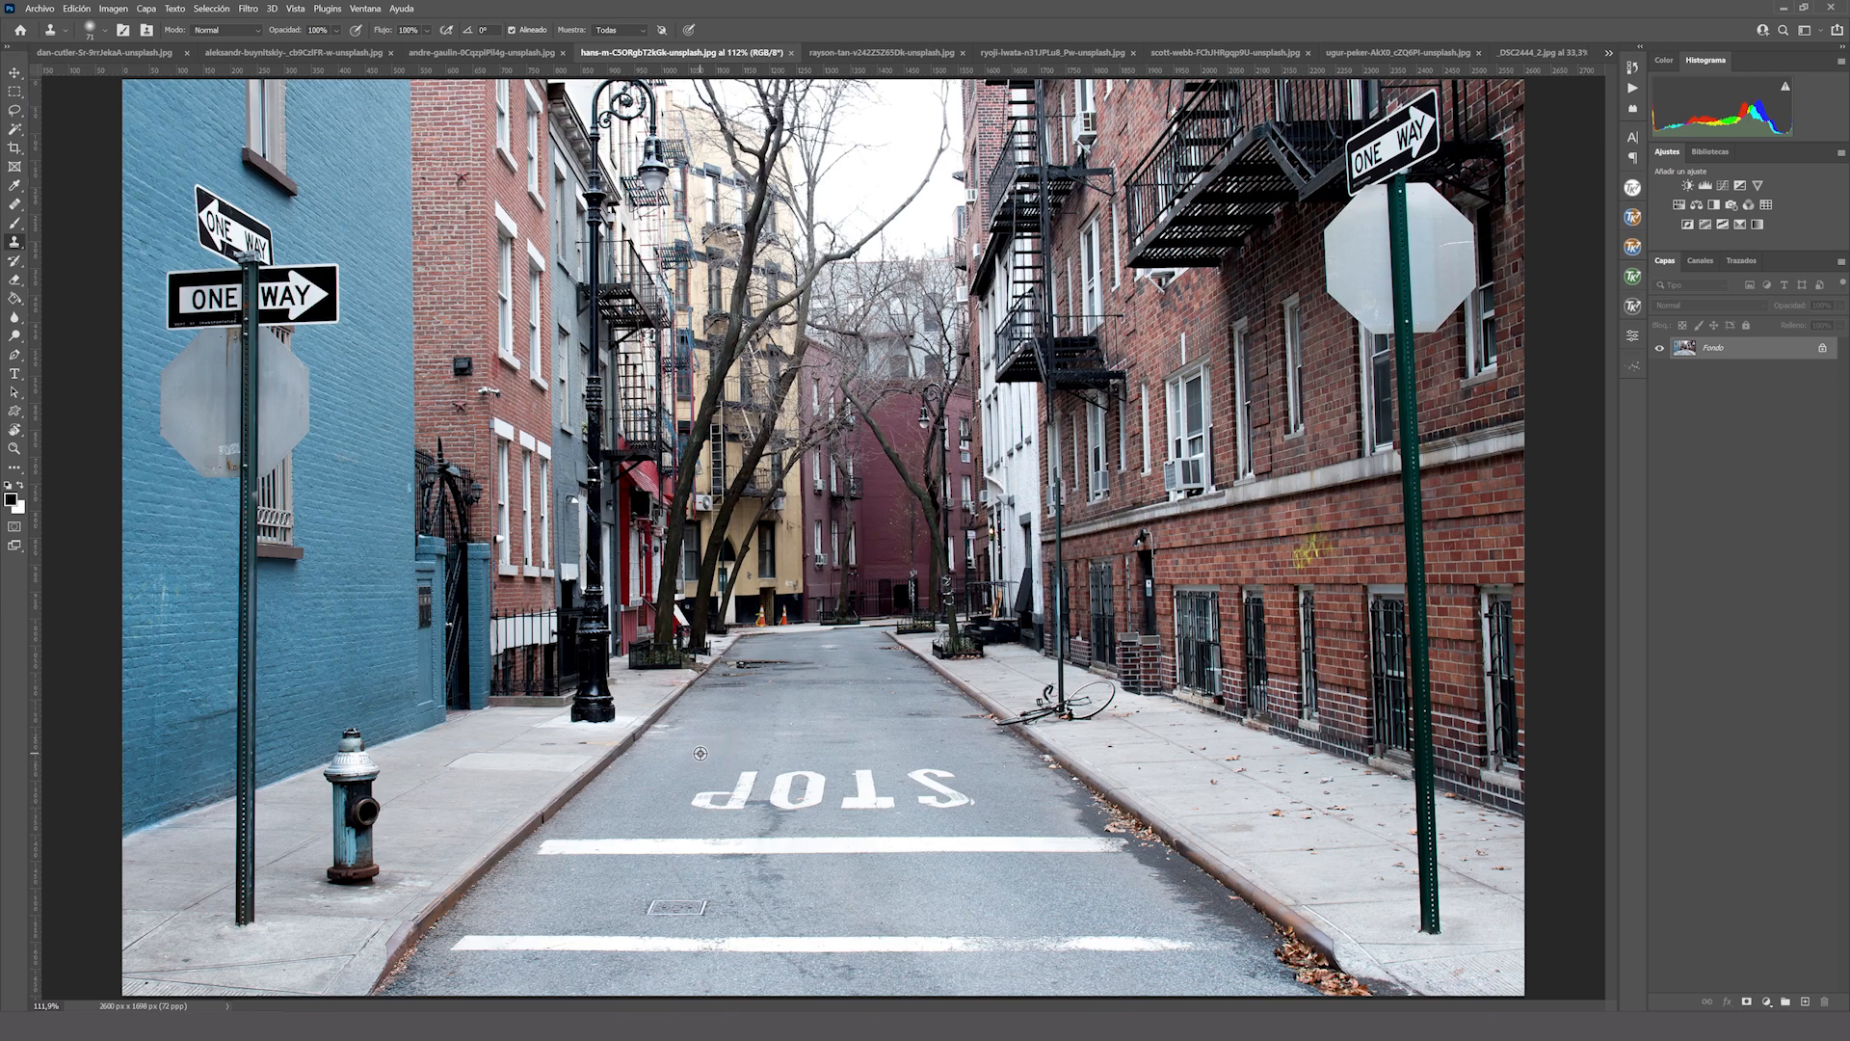
{"action": "left_click", "coordinate": [704, 800]}
{"action": "key", "text": "ctrl+z"}
{"action": "left_click", "coordinate": [743, 794]}
{"action": "key", "text": "ctrl+z"}
Paint cloned asphalt over the P and the O of the STOP marking on the road.
{"action": "left_click", "coordinate": [699, 798]}
{"action": "left_click_drag", "start_coordinate": [721, 792], "coordinate": [746, 786]}
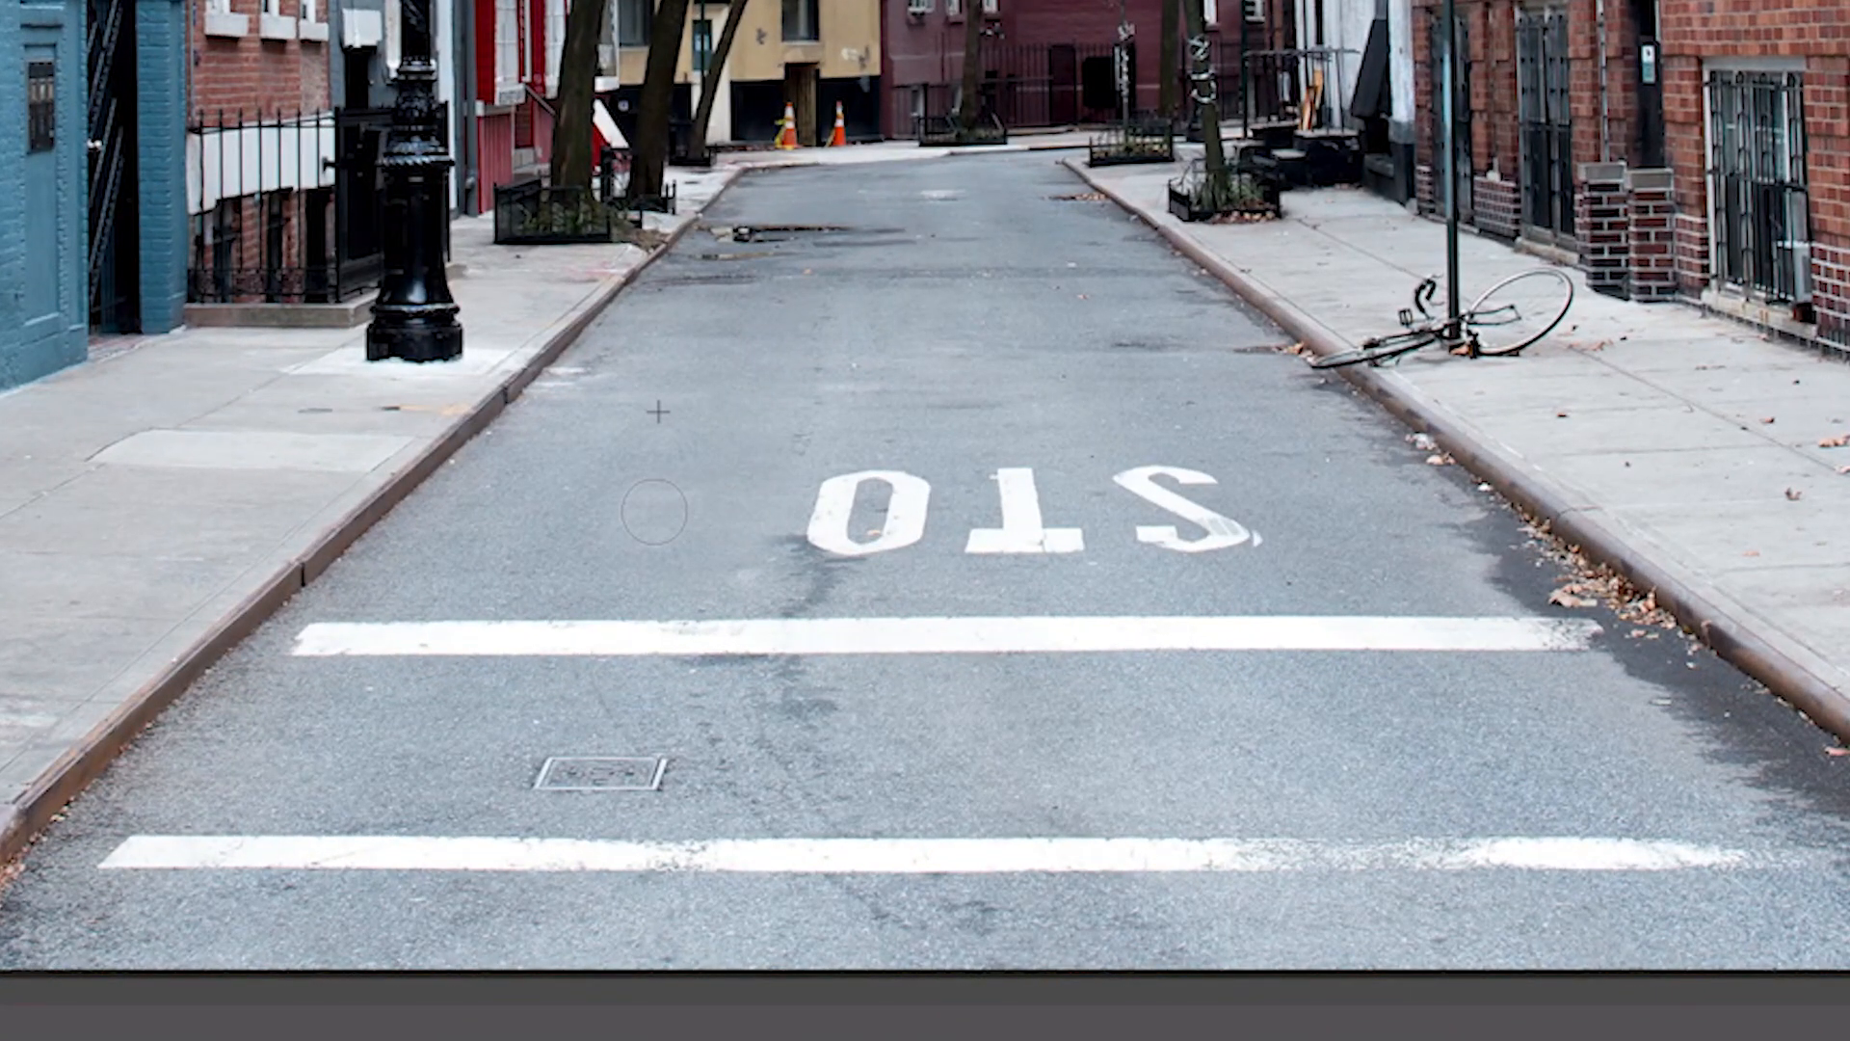
{"action": "mouse_move", "coordinate": [654, 511]}
{"action": "left_mouse_down"}
{"action": "mouse_move", "coordinate": [704, 514]}
{"action": "mouse_move", "coordinate": [669, 519]}
{"action": "mouse_move", "coordinate": [686, 501]}
{"action": "mouse_move", "coordinate": [652, 498]}
{"action": "mouse_move", "coordinate": [737, 500]}
{"action": "mouse_move", "coordinate": [684, 503]}
{"action": "left_mouse_up"}
{"action": "mouse_move", "coordinate": [831, 503]}
{"action": "left_mouse_down"}
{"action": "mouse_move", "coordinate": [866, 510]}
{"action": "mouse_move", "coordinate": [841, 521]}
{"action": "mouse_move", "coordinate": [835, 501]}
{"action": "mouse_move", "coordinate": [878, 485]}
{"action": "mouse_move", "coordinate": [906, 501]}
{"action": "mouse_move", "coordinate": [830, 528]}
{"action": "mouse_move", "coordinate": [944, 521]}
{"action": "left_mouse_up"}
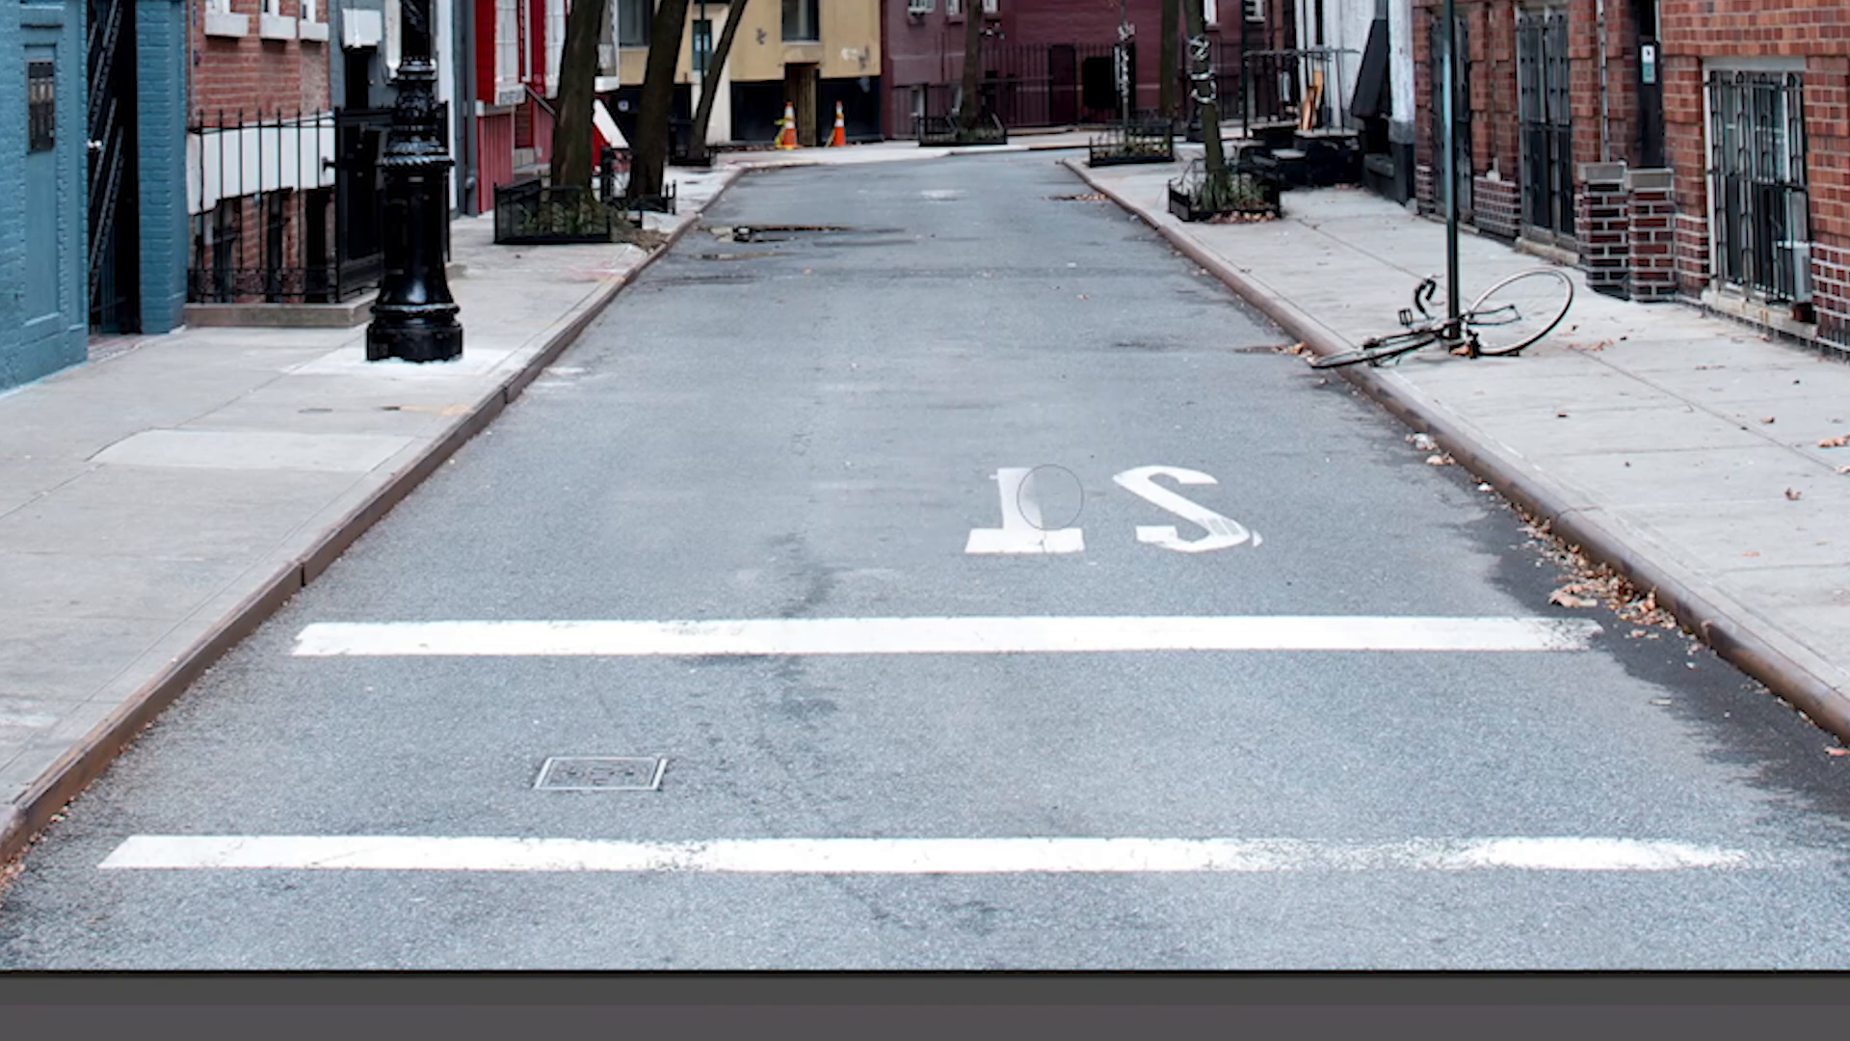
Sample clean asphalt again and clone it over the remaining T and S of the STOP marking.
{"action": "left_click", "coordinate": [662, 419], "text": "alt"}
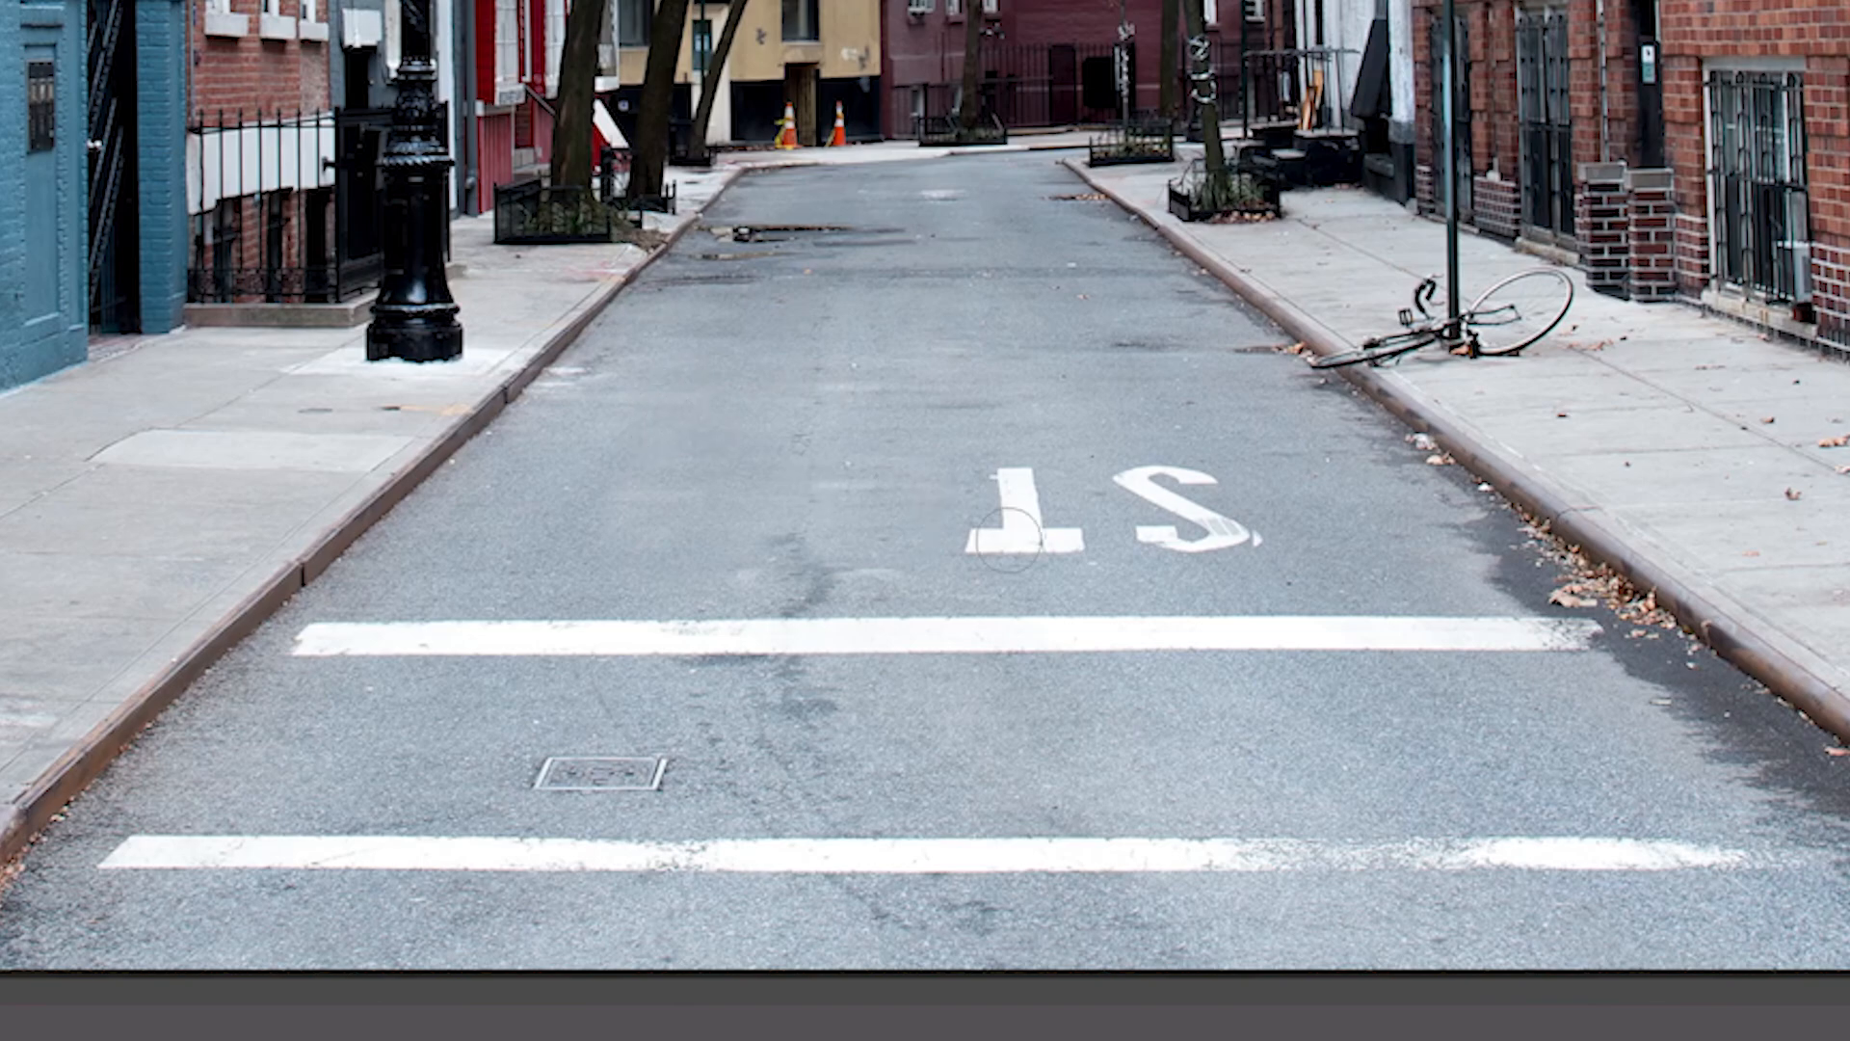
{"action": "left_click", "coordinate": [996, 541]}
{"action": "mouse_move", "coordinate": [996, 540]}
{"action": "left_mouse_down"}
{"action": "mouse_move", "coordinate": [1061, 555]}
{"action": "mouse_move", "coordinate": [1015, 555]}
{"action": "mouse_move", "coordinate": [1060, 541]}
{"action": "mouse_move", "coordinate": [1004, 518]}
{"action": "left_mouse_up"}
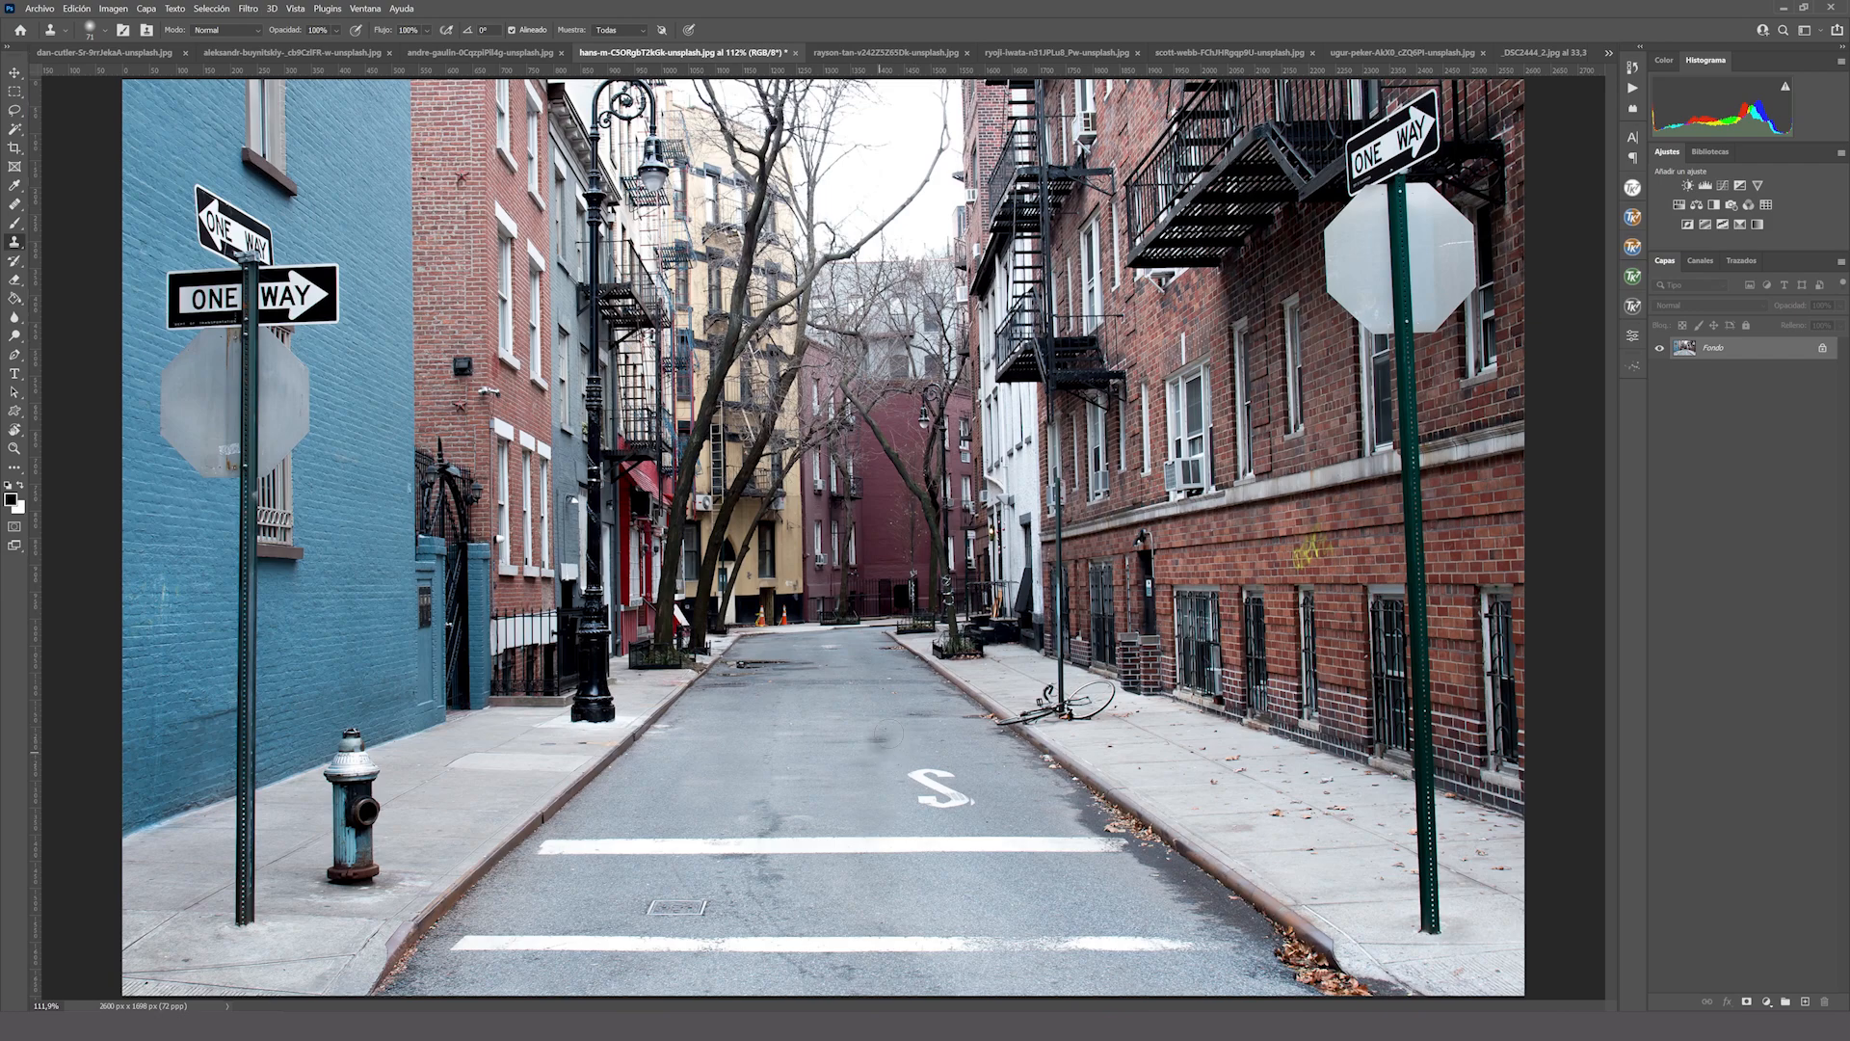
{"action": "left_click", "coordinate": [839, 767], "text": "alt"}
{"action": "left_click", "coordinate": [926, 773]}
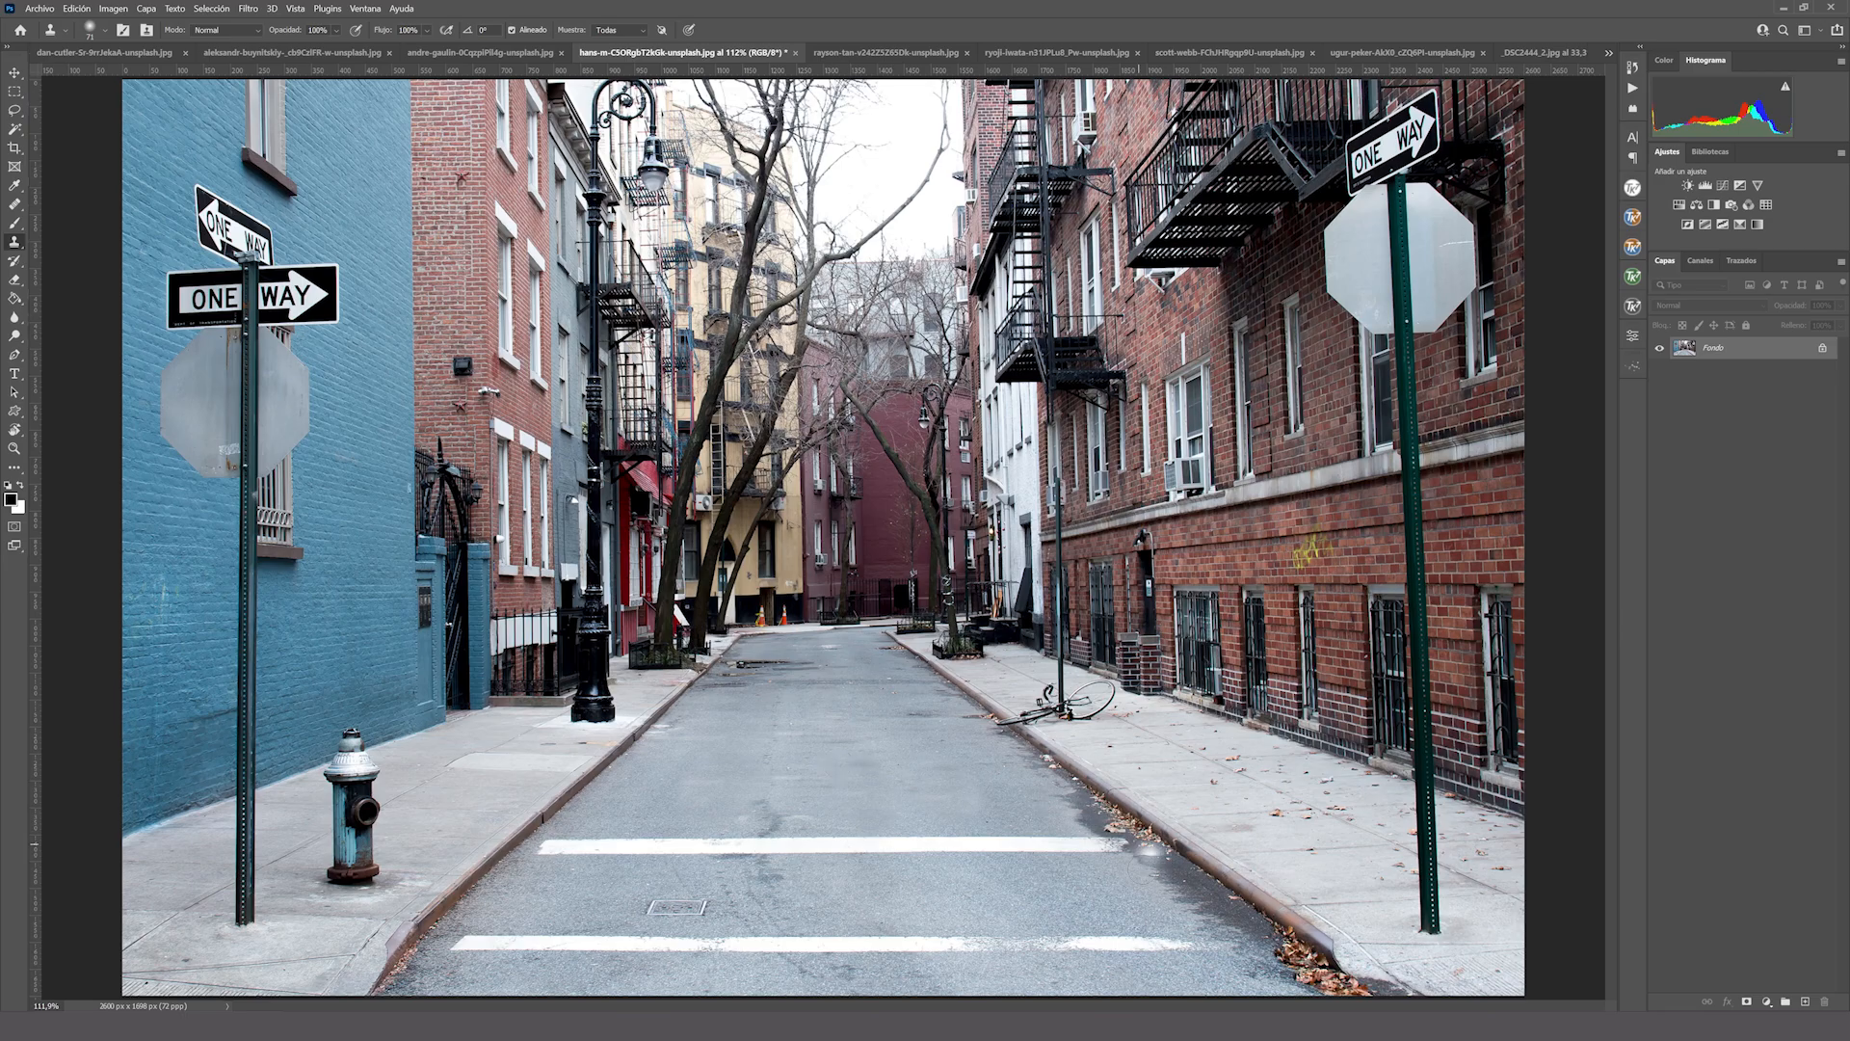
Remove the P of the restored STOP marking using the Healing Brush with asphalt sampled above the letter.
{"action": "left_click", "coordinate": [14, 448]}
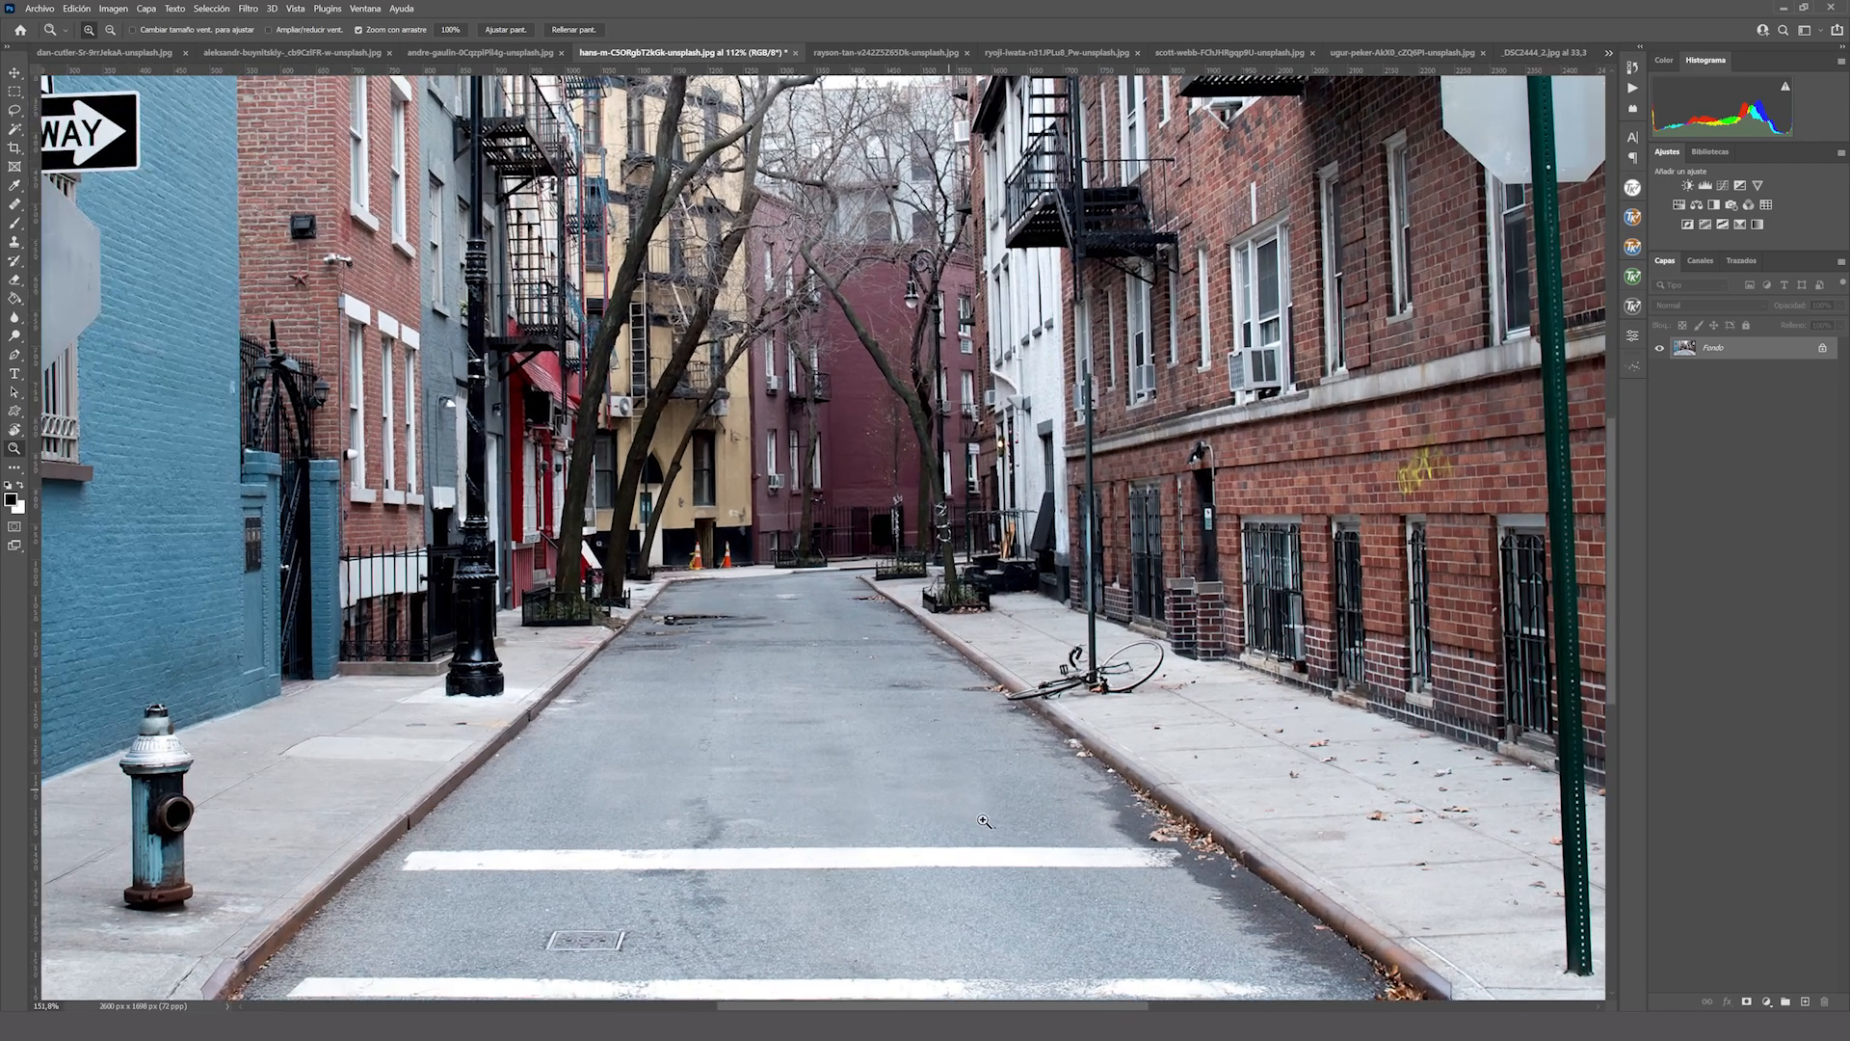
{"action": "left_click_drag", "start_coordinate": [967, 806], "coordinate": [995, 910]}
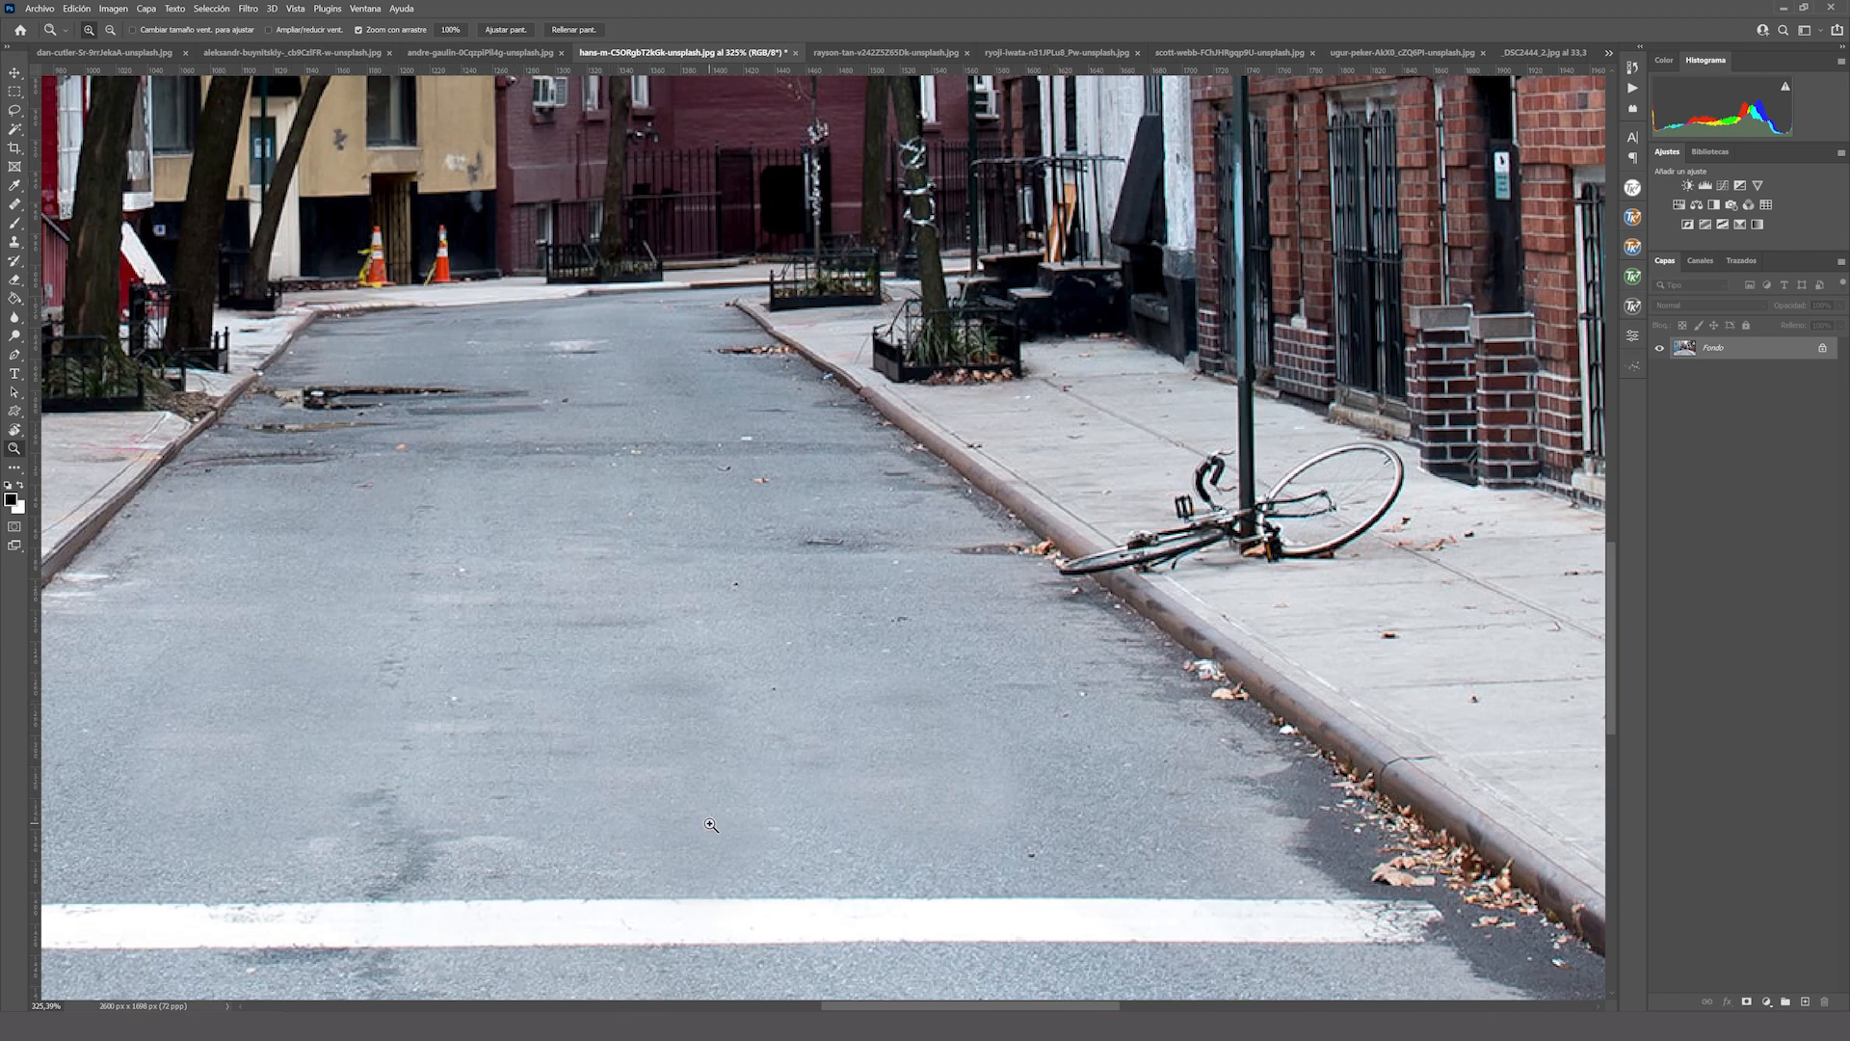
{"action": "key", "text": "ctrl+minus"}
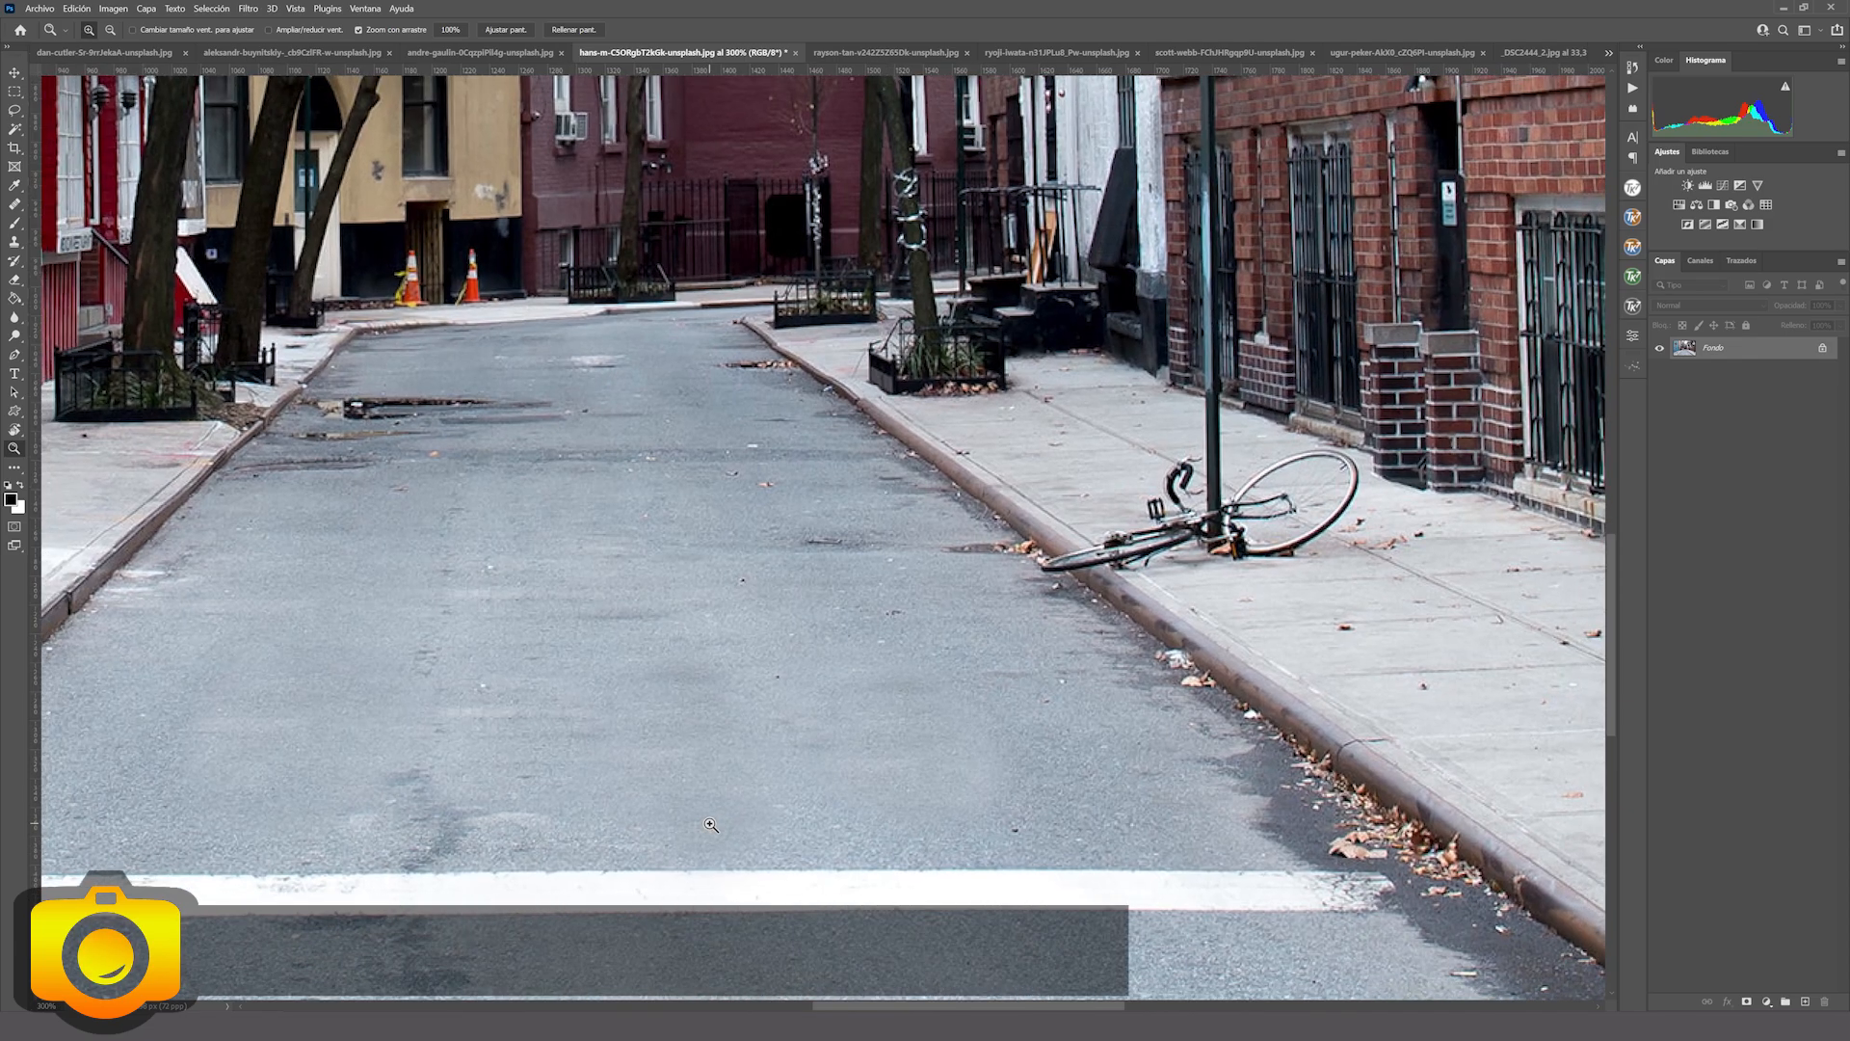
{"action": "left_click", "coordinate": [15, 206]}
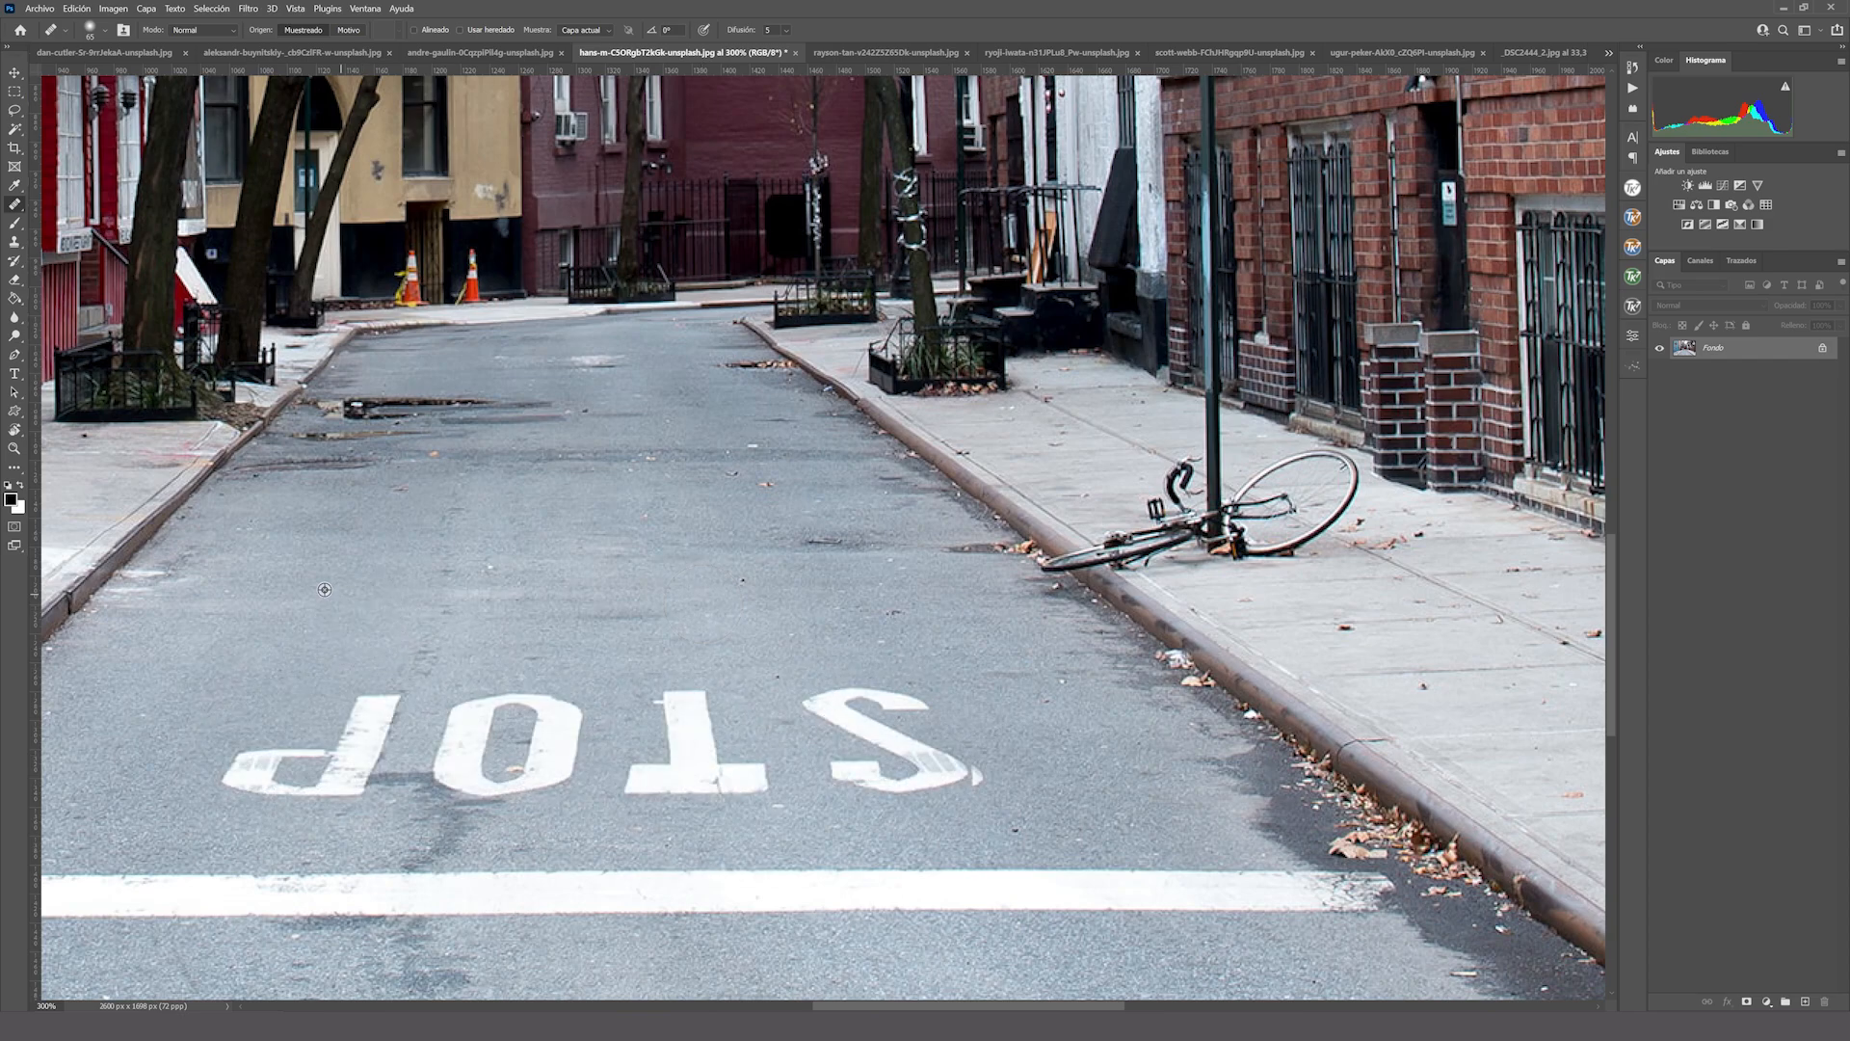
{"action": "left_click", "coordinate": [316, 586], "text": "alt"}
{"action": "mouse_move", "coordinate": [368, 695]}
{"action": "left_mouse_down"}
{"action": "mouse_move", "coordinate": [357, 759]}
{"action": "mouse_move", "coordinate": [350, 742]}
{"action": "mouse_move", "coordinate": [332, 771]}
{"action": "mouse_move", "coordinate": [261, 771]}
{"action": "left_mouse_up"}
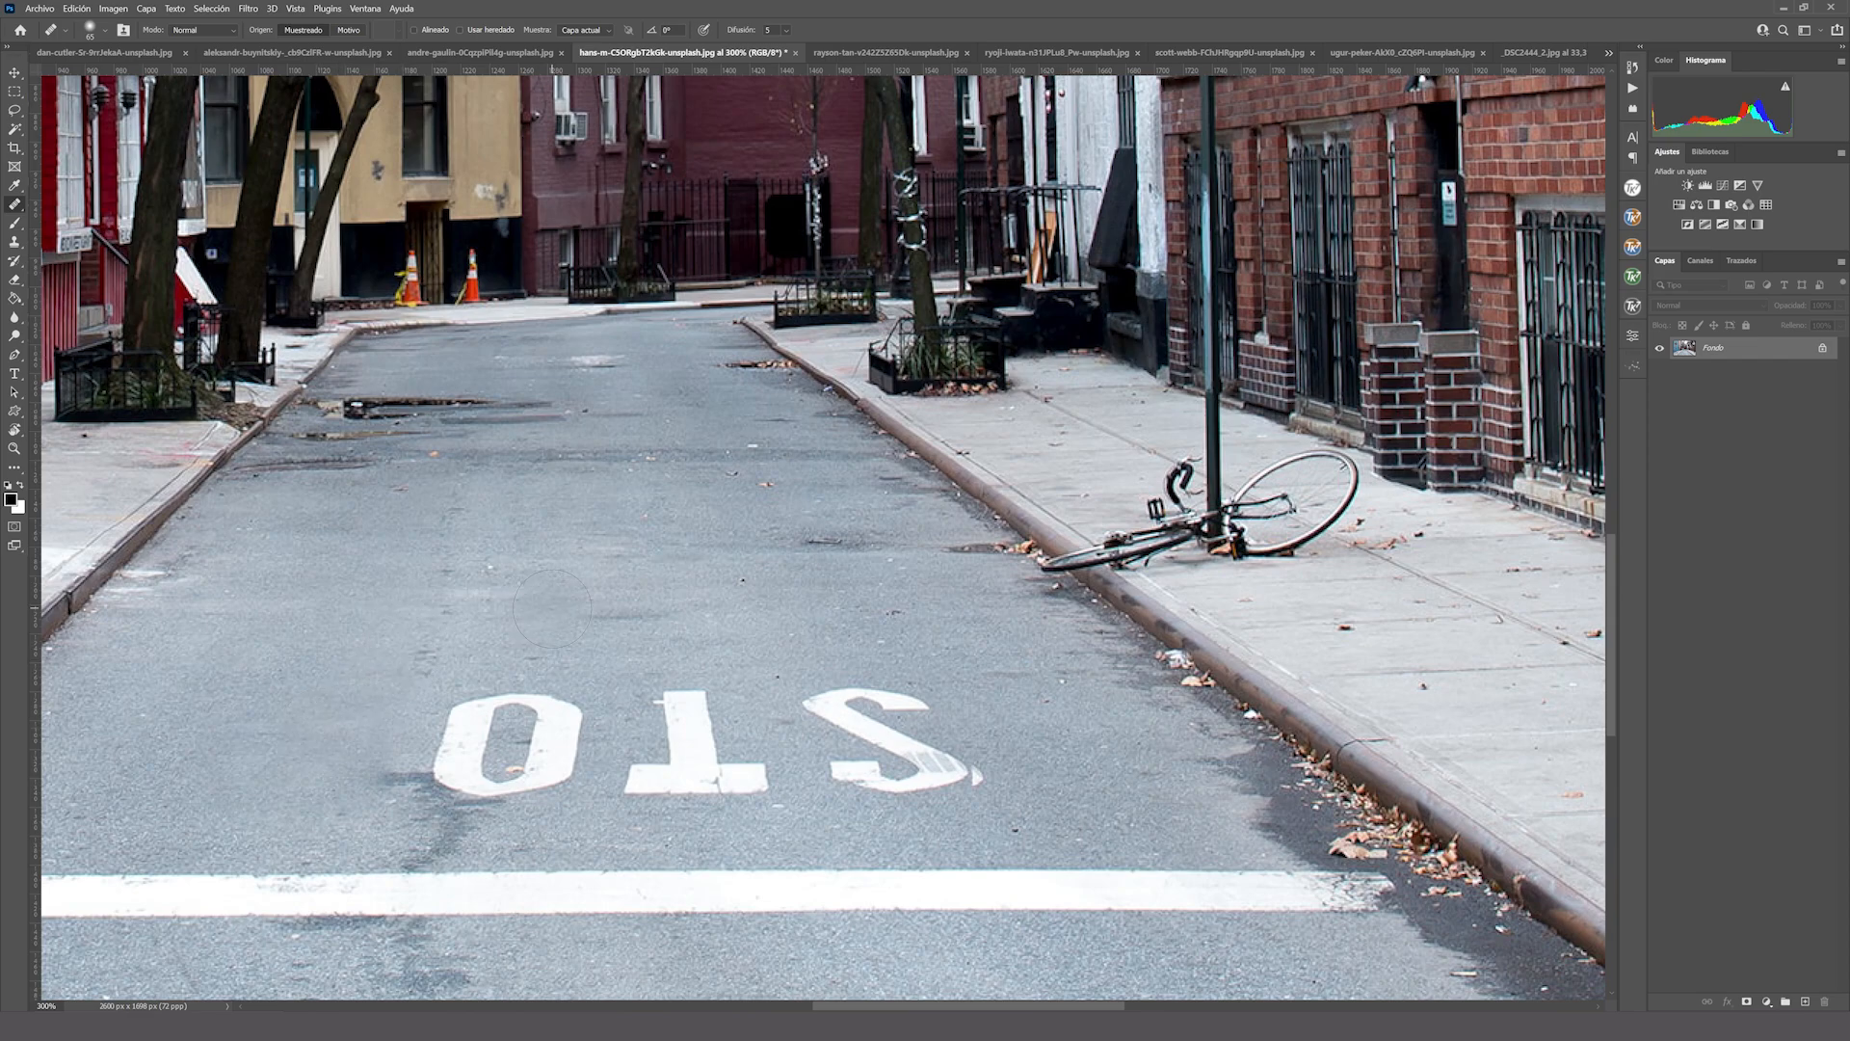
Remove the O, T and S of the STOP marking using the Healing Brush with asphalt sampled nearby, and touch up the repaired area.
{"action": "left_click_drag", "start_coordinate": [524, 639], "coordinate": [512, 638]}
{"action": "left_click", "coordinate": [554, 578], "text": "alt"}
{"action": "mouse_move", "coordinate": [477, 718]}
{"action": "left_mouse_down"}
{"action": "mouse_move", "coordinate": [557, 709]}
{"action": "mouse_move", "coordinate": [459, 728]}
{"action": "mouse_move", "coordinate": [502, 769]}
{"action": "mouse_move", "coordinate": [564, 705]}
{"action": "mouse_move", "coordinate": [464, 716]}
{"action": "mouse_move", "coordinate": [419, 783]}
{"action": "left_mouse_up"}
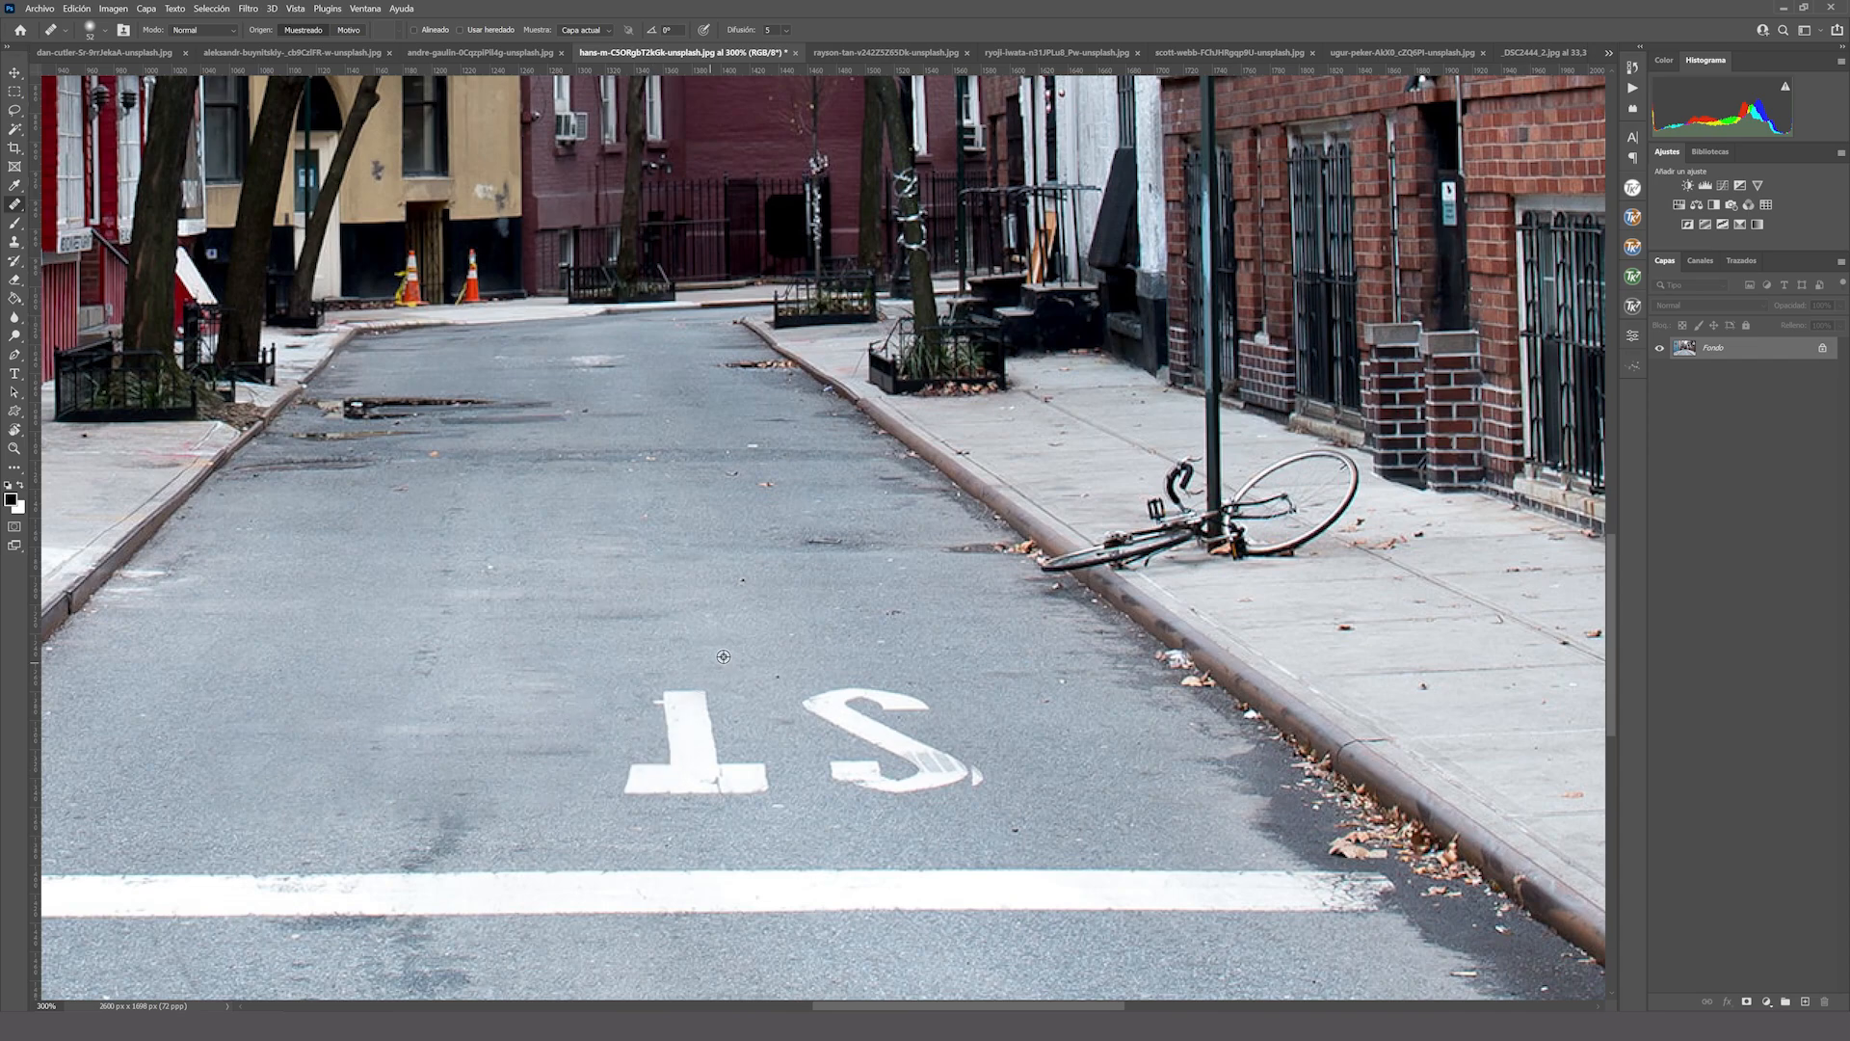
{"action": "left_click", "coordinate": [735, 614], "text": "alt"}
{"action": "mouse_move", "coordinate": [680, 680]}
{"action": "left_mouse_down"}
{"action": "mouse_move", "coordinate": [694, 771]}
{"action": "mouse_move", "coordinate": [665, 779]}
{"action": "left_mouse_up"}
{"action": "left_click", "coordinate": [338, 654], "text": "alt"}
{"action": "mouse_move", "coordinate": [896, 768]}
{"action": "left_mouse_down"}
{"action": "mouse_move", "coordinate": [848, 777]}
{"action": "mouse_move", "coordinate": [899, 753]}
{"action": "mouse_move", "coordinate": [885, 714]}
{"action": "mouse_move", "coordinate": [829, 710]}
{"action": "mouse_move", "coordinate": [790, 738]}
{"action": "left_mouse_up"}
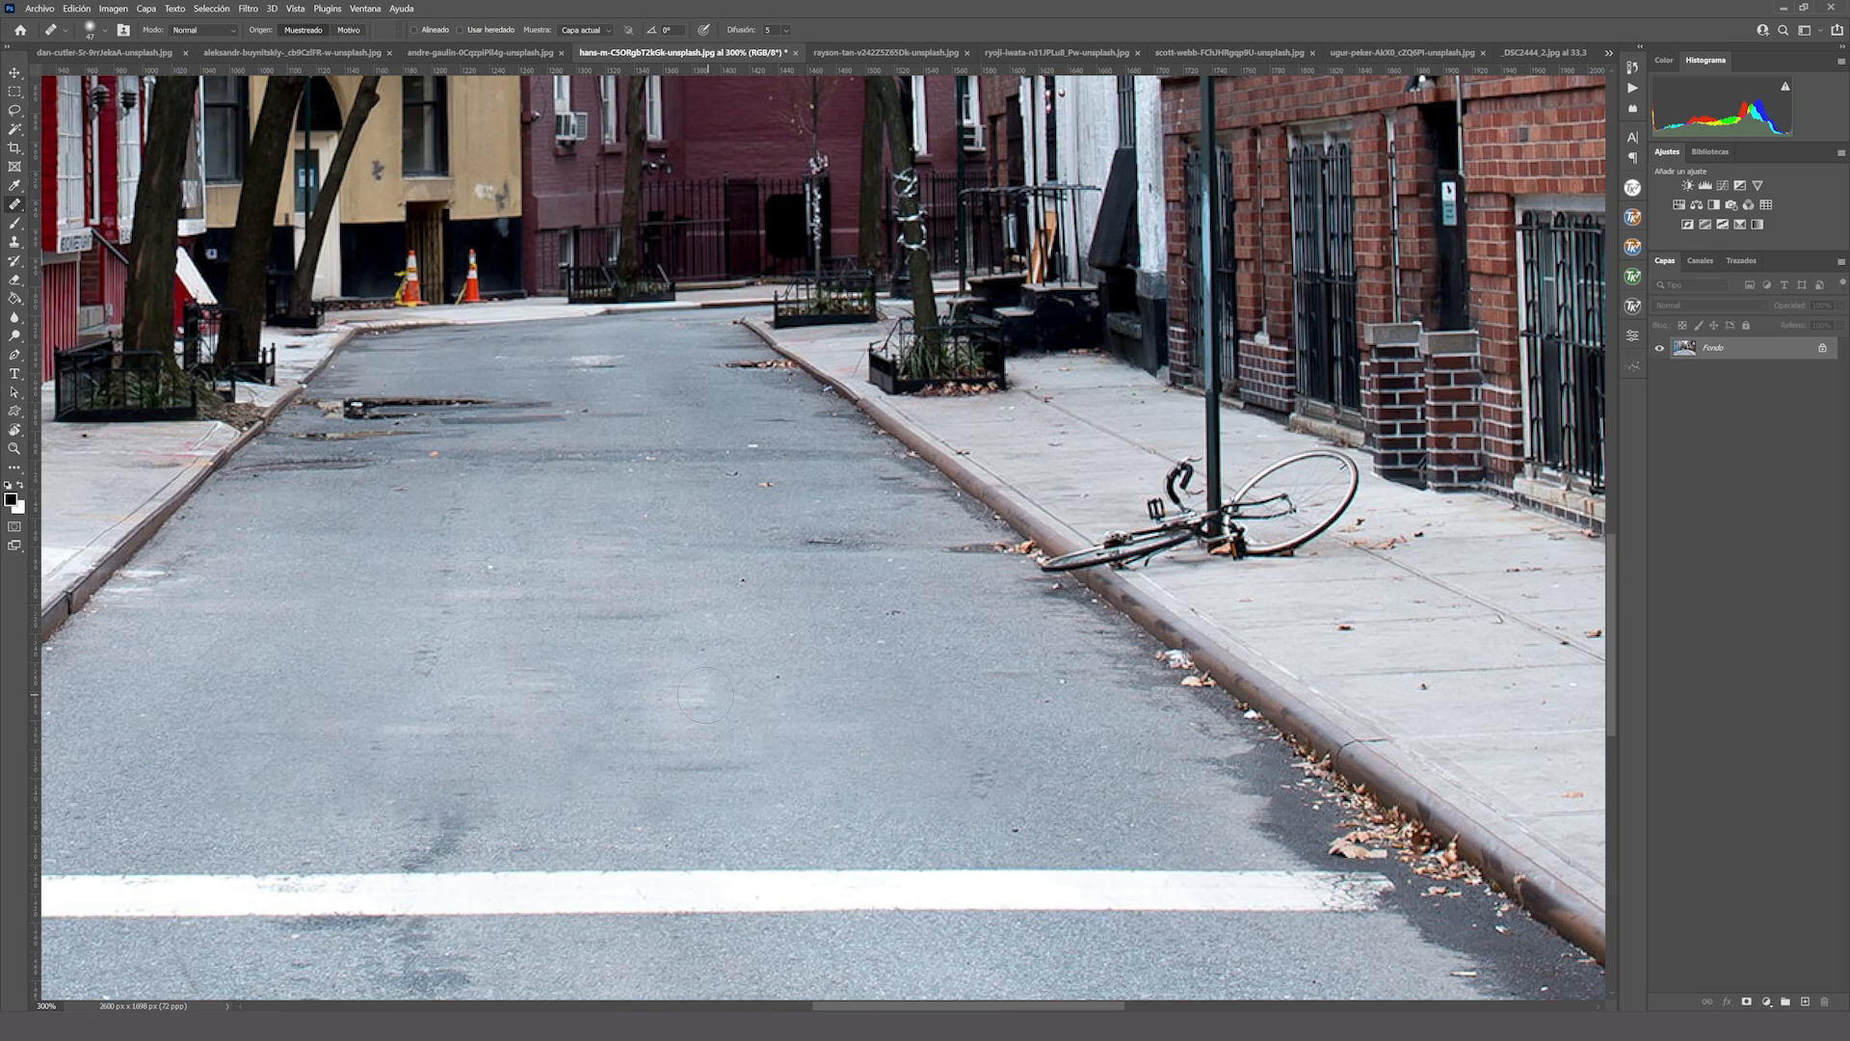
{"action": "left_click_drag", "start_coordinate": [705, 695], "coordinate": [681, 692]}
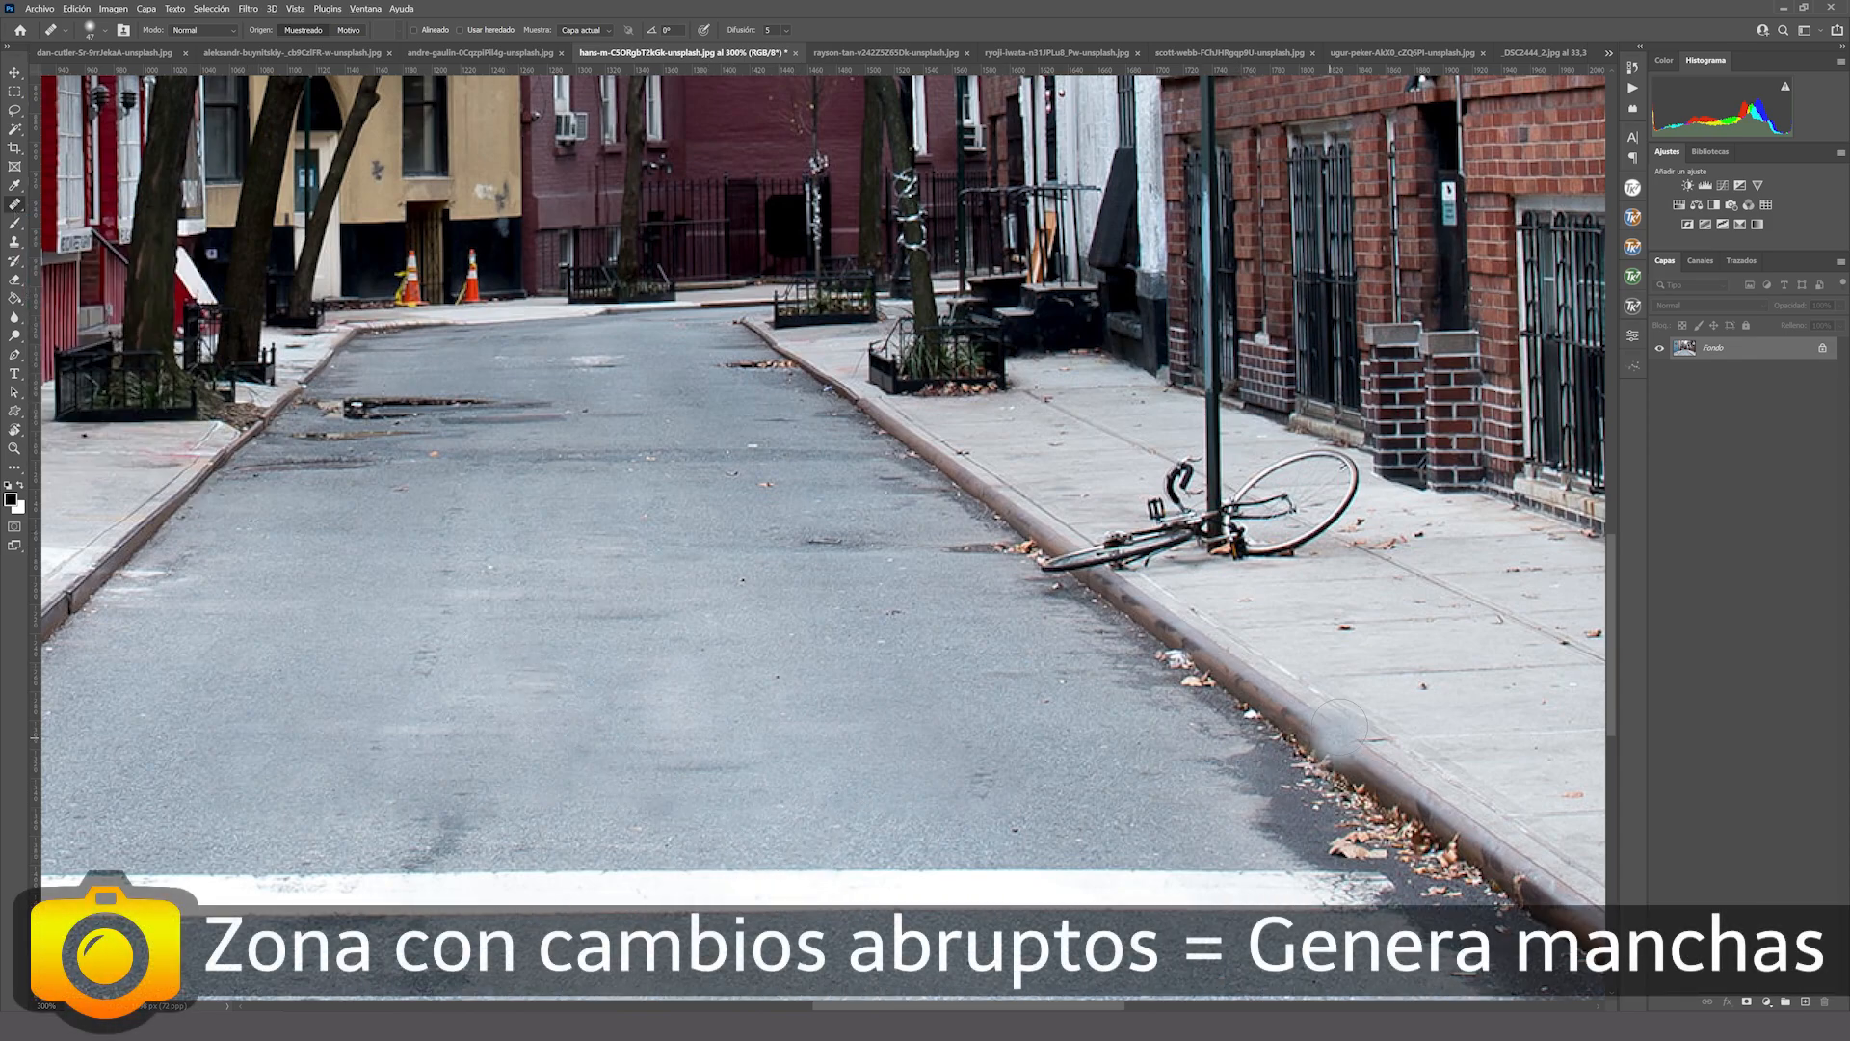
Try the Healing Brush over the curb edge and the end of the white road line, sampling the asphalt nearby.
{"action": "mouse_move", "coordinate": [1237, 691]}
{"action": "left_mouse_down"}
{"action": "mouse_move", "coordinate": [1268, 722]}
{"action": "mouse_move", "coordinate": [1431, 780]}
{"action": "mouse_move", "coordinate": [1373, 768]}
{"action": "left_mouse_up"}
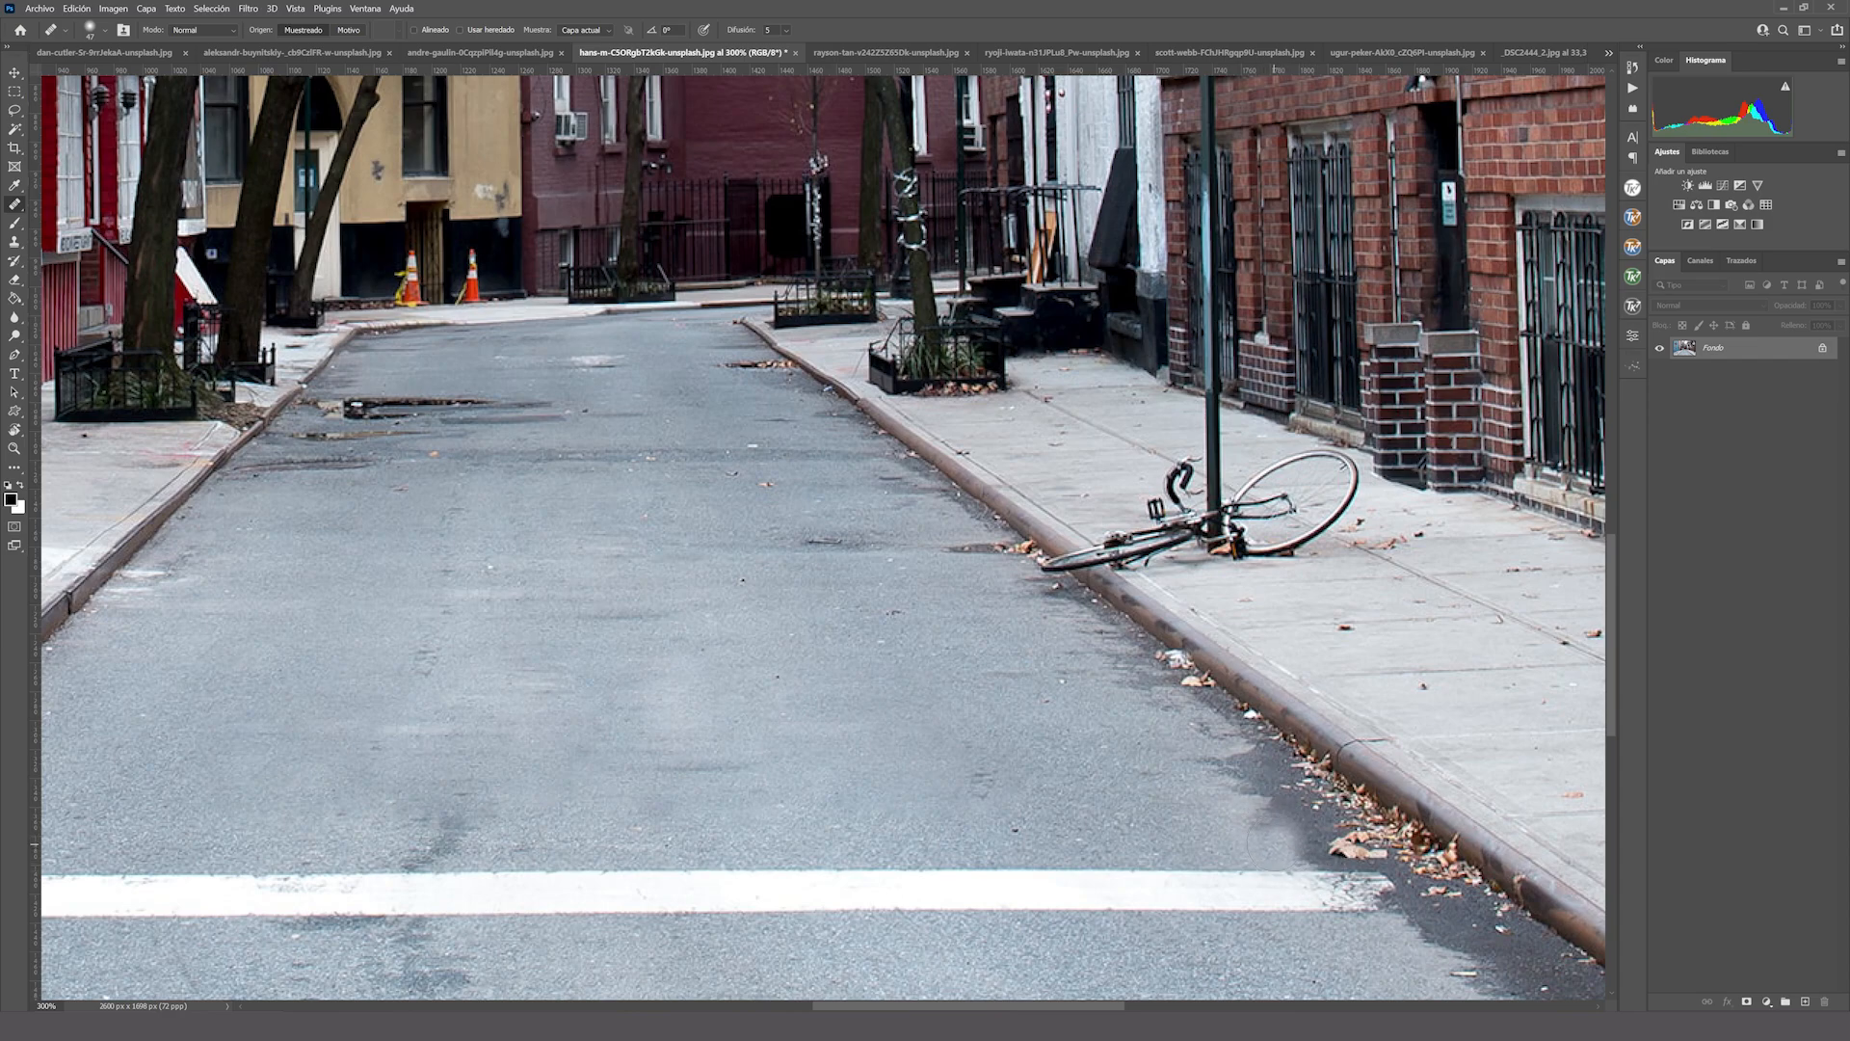
{"action": "mouse_move", "coordinate": [1258, 836]}
{"action": "left_mouse_down"}
{"action": "mouse_move", "coordinate": [1188, 801]}
{"action": "mouse_move", "coordinate": [1208, 862]}
{"action": "mouse_move", "coordinate": [1157, 845]}
{"action": "left_mouse_up"}
{"action": "left_click", "coordinate": [1187, 786], "text": "alt"}
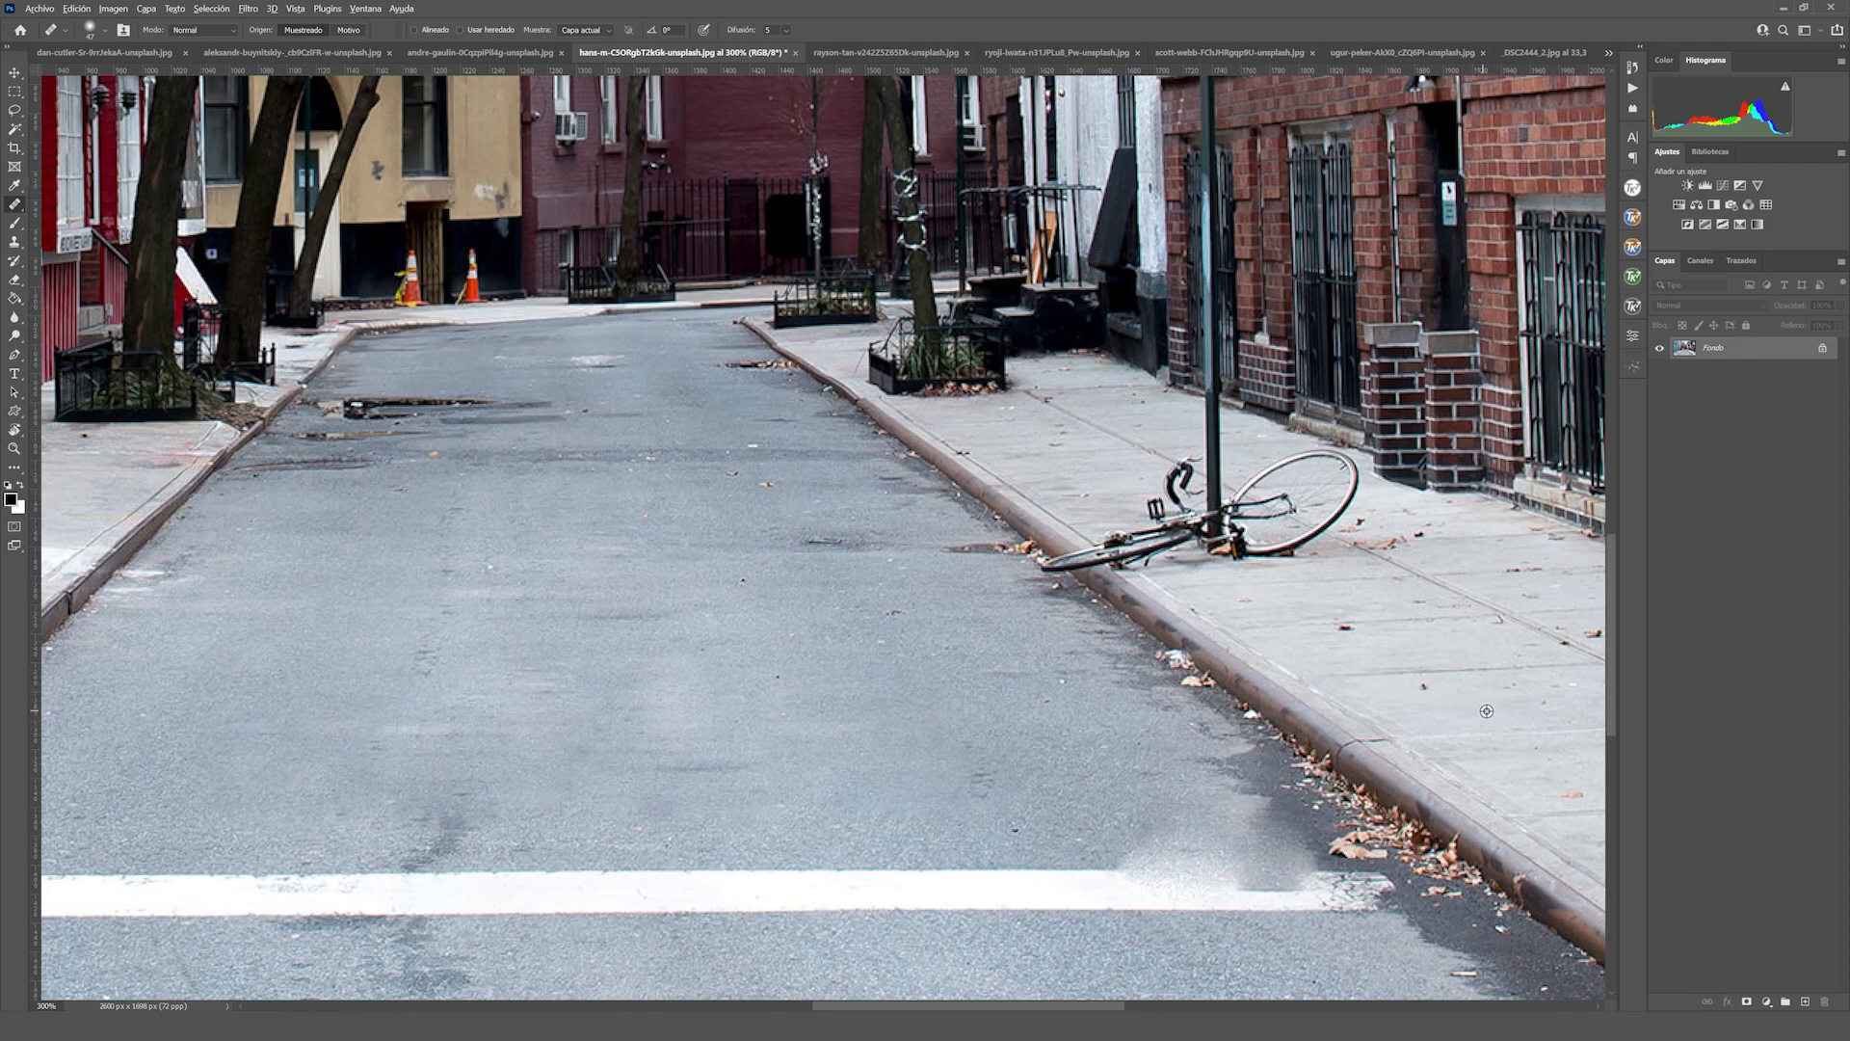
{"action": "mouse_move", "coordinate": [1407, 741]}
{"action": "left_mouse_down"}
{"action": "mouse_move", "coordinate": [1354, 762]}
{"action": "mouse_move", "coordinate": [1375, 752]}
{"action": "mouse_move", "coordinate": [1465, 822]}
{"action": "mouse_move", "coordinate": [1282, 720]}
{"action": "mouse_move", "coordinate": [1426, 817]}
{"action": "mouse_move", "coordinate": [1279, 720]}
{"action": "left_mouse_up"}
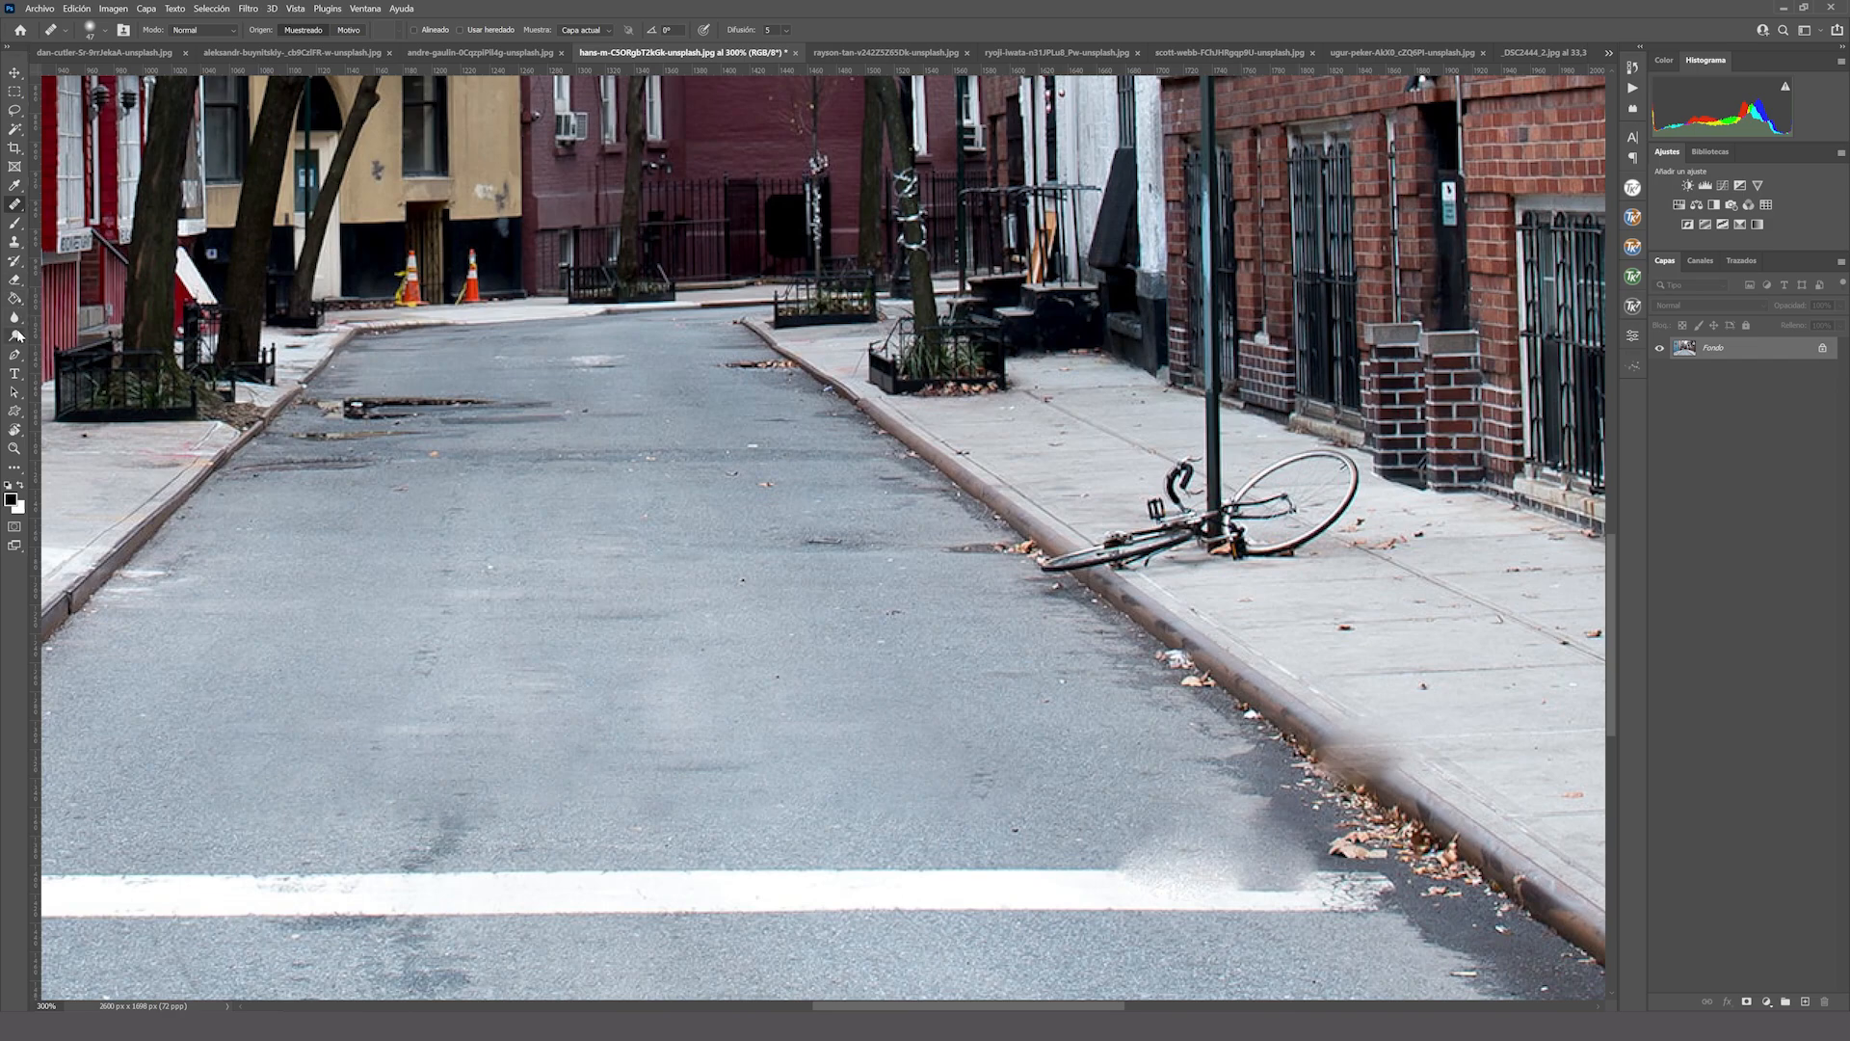
Rebuild the smudged upper edge of the white road line with the Clone Stamp, sampling clean asphalt above the line.
{"action": "left_click", "coordinate": [14, 241]}
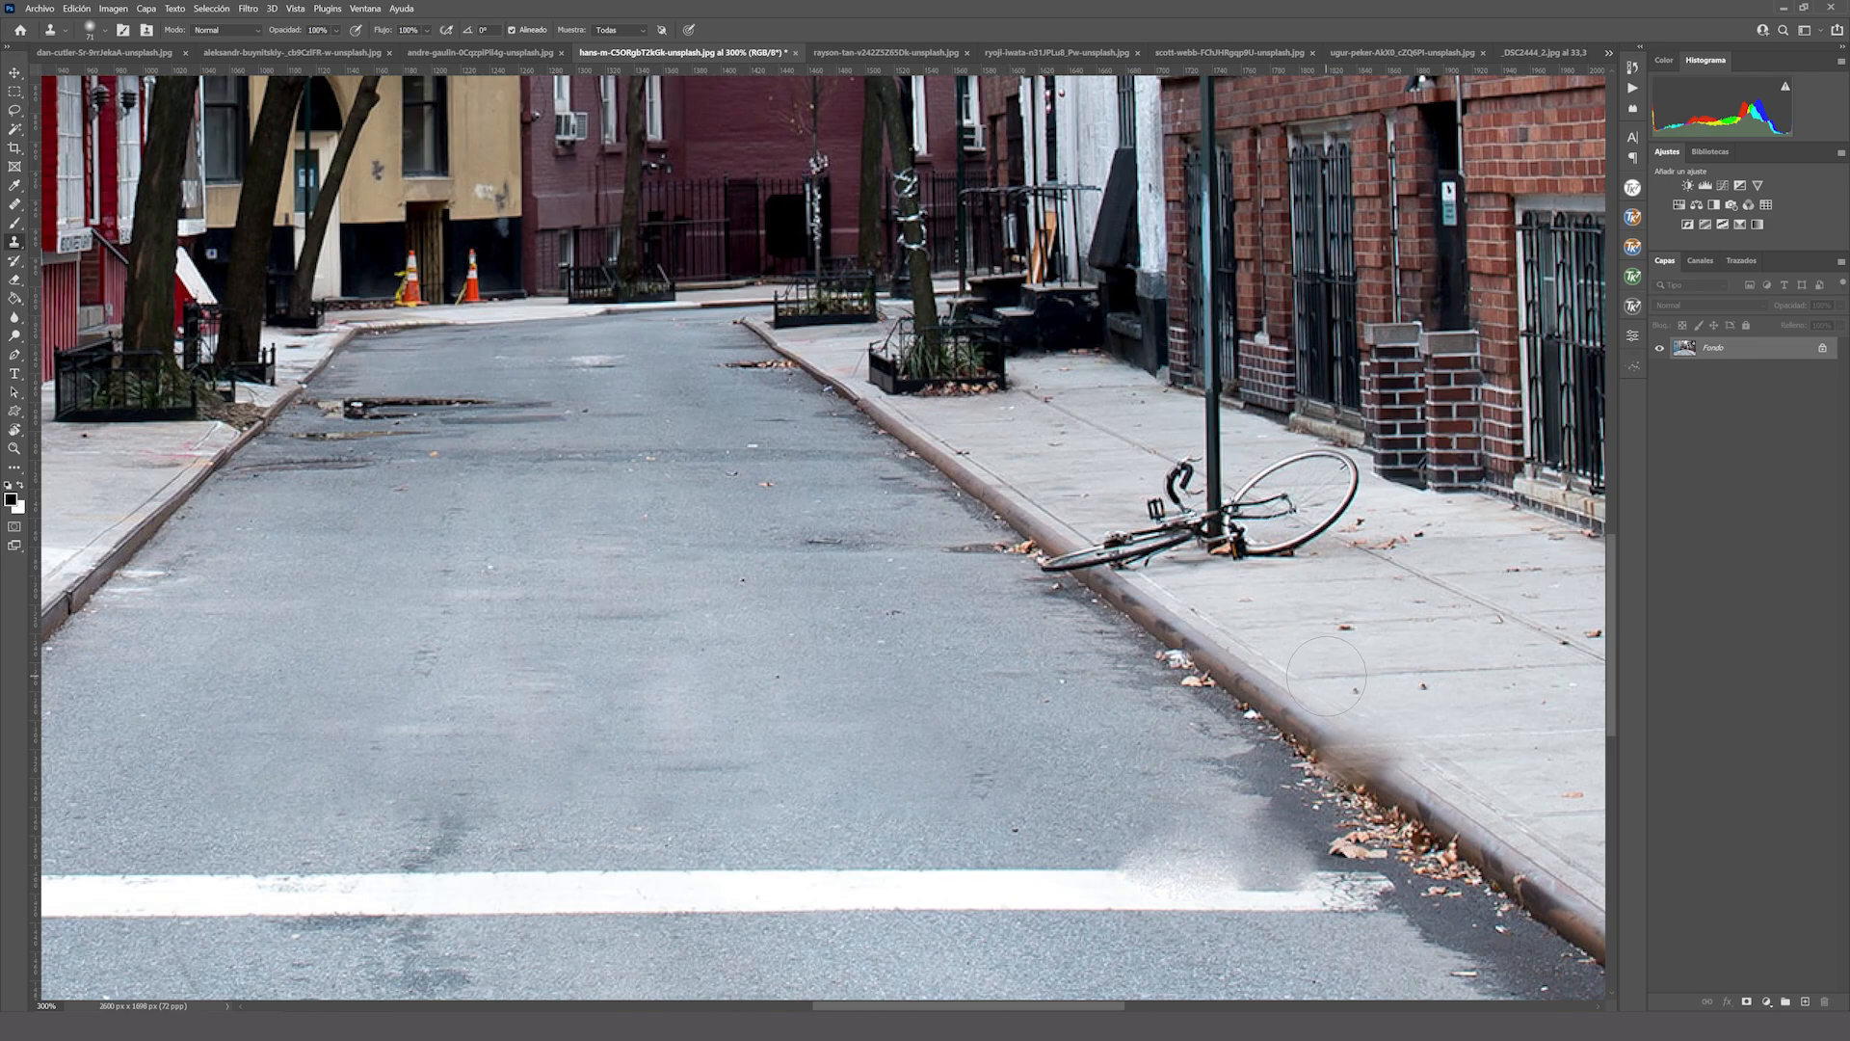
{"action": "left_click_drag", "start_coordinate": [1330, 676], "coordinate": [1280, 681]}
{"action": "left_click", "coordinate": [786, 845], "text": "alt"}
{"action": "left_click_drag", "start_coordinate": [1129, 873], "coordinate": [1282, 876]}
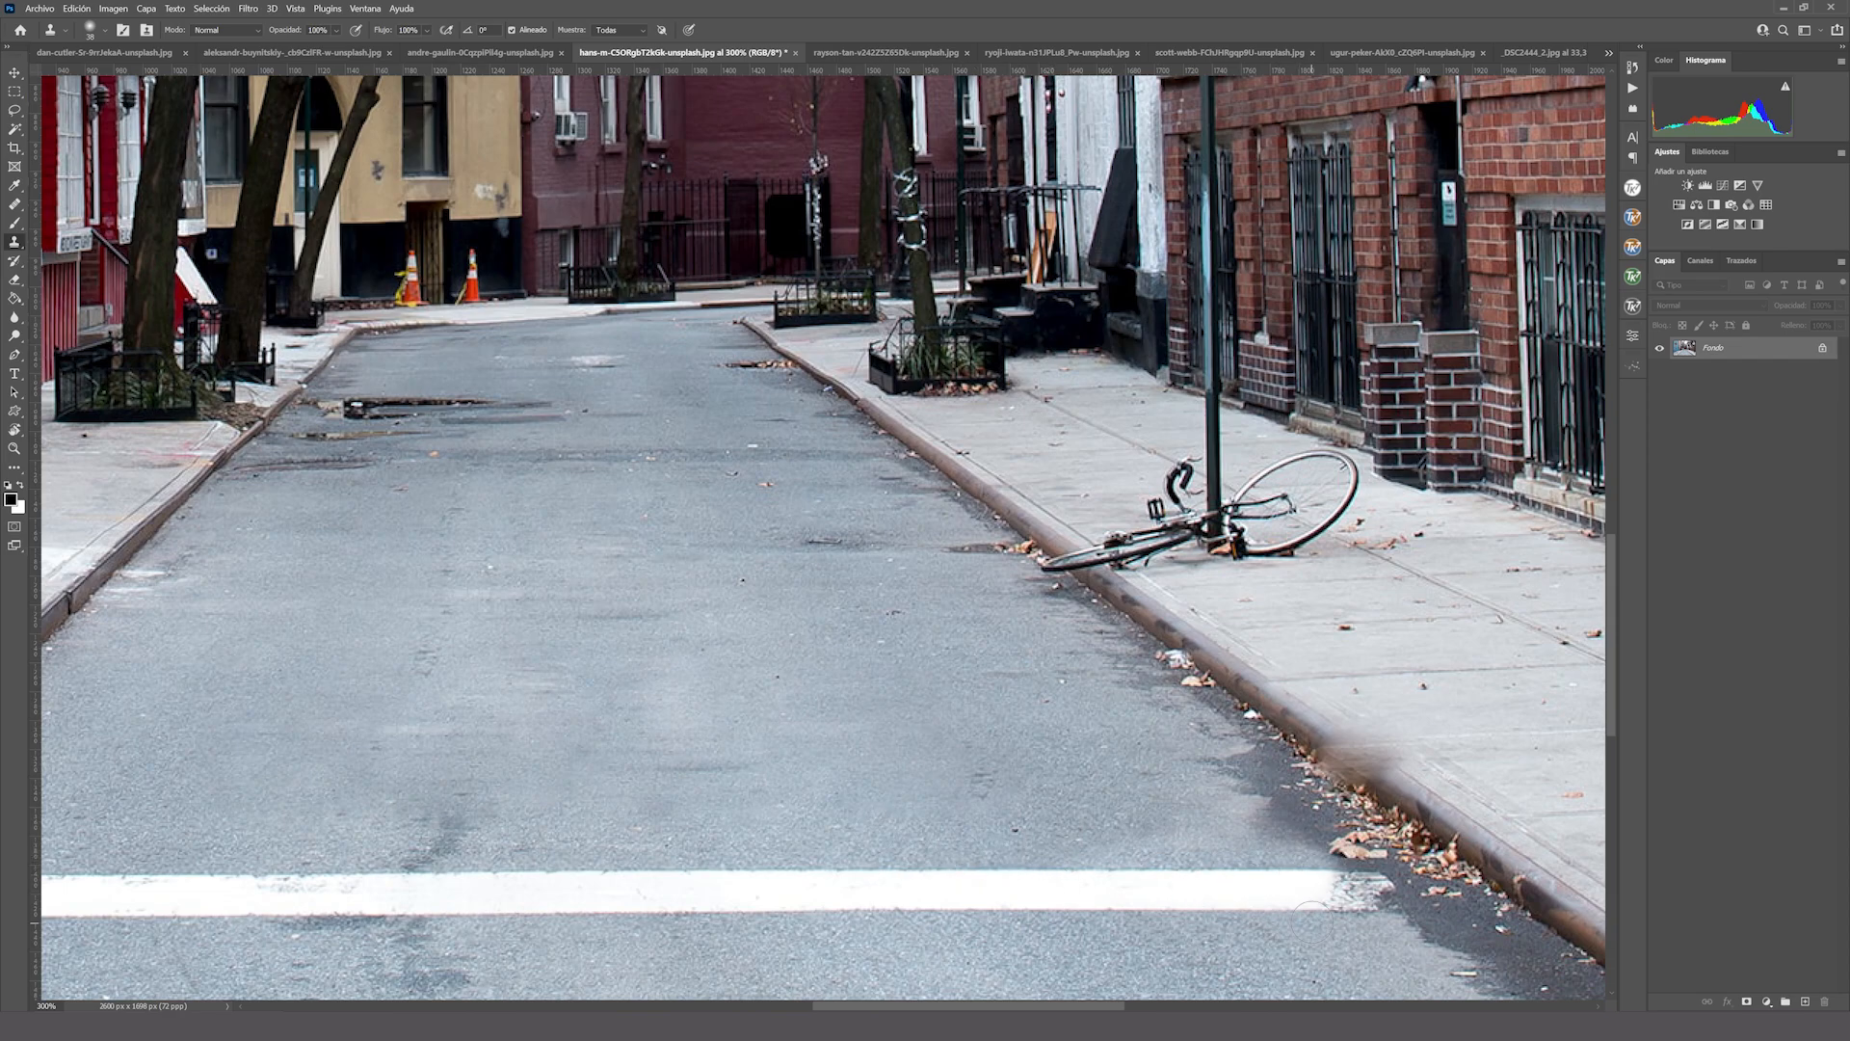
Return to the Healing Brush and retouch the smudged stretch of curb beside the fallen leaves.
{"action": "left_click", "coordinate": [11, 206]}
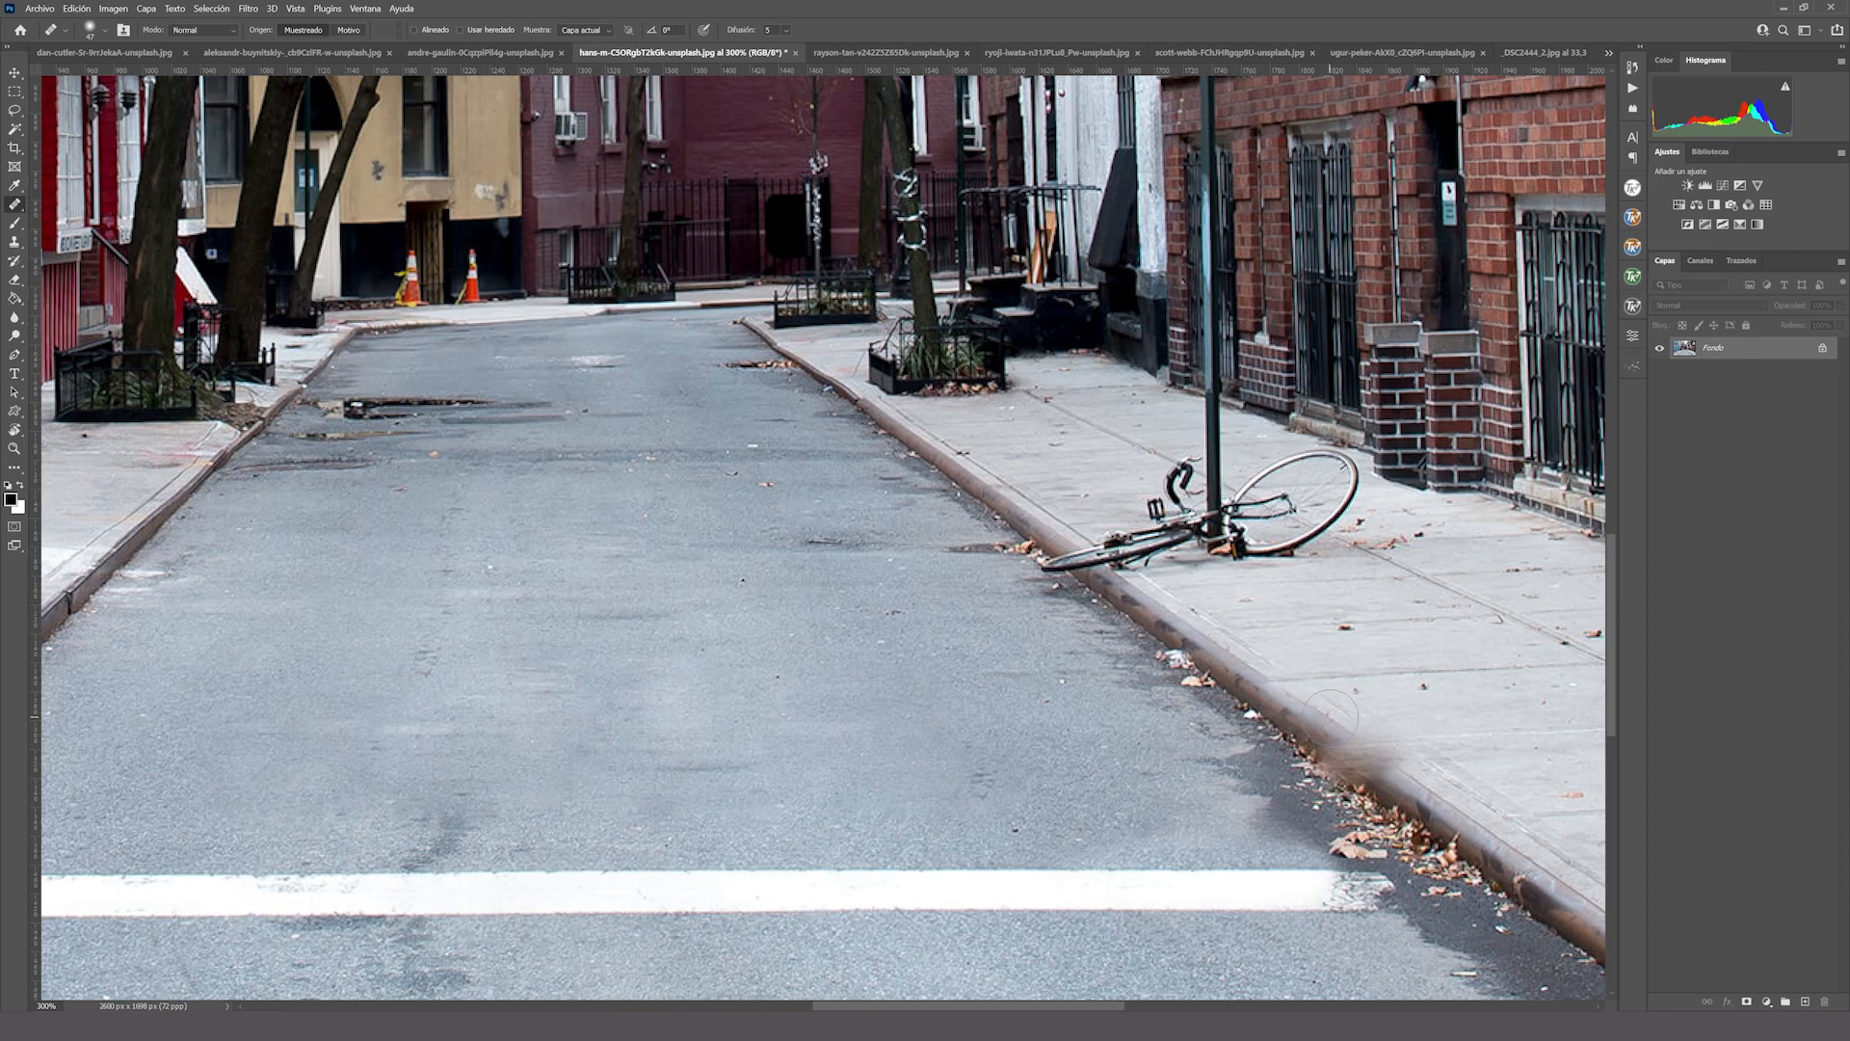
{"action": "mouse_move", "coordinate": [1322, 728]}
{"action": "left_mouse_down"}
{"action": "mouse_move", "coordinate": [1383, 756]}
{"action": "mouse_move", "coordinate": [1417, 817]}
{"action": "left_mouse_up"}
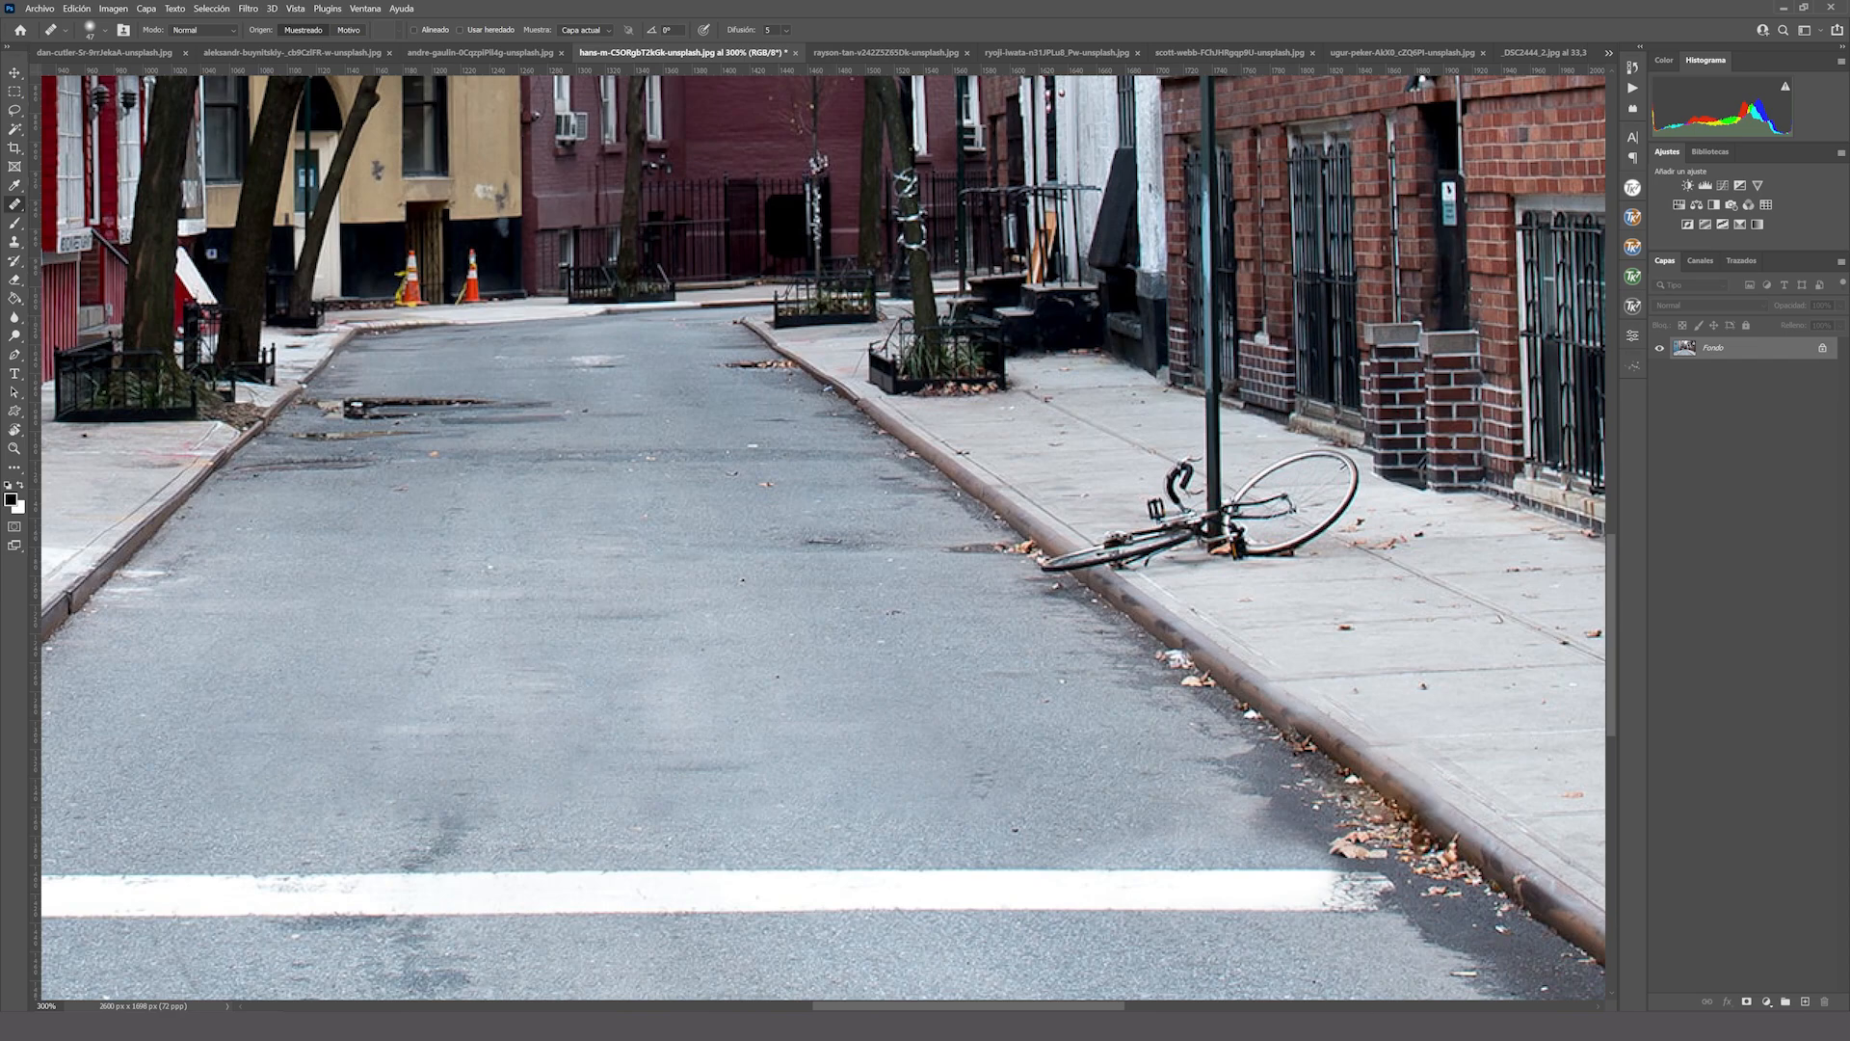
{"action": "left_click_drag", "start_coordinate": [1457, 959], "coordinate": [1570, 970]}
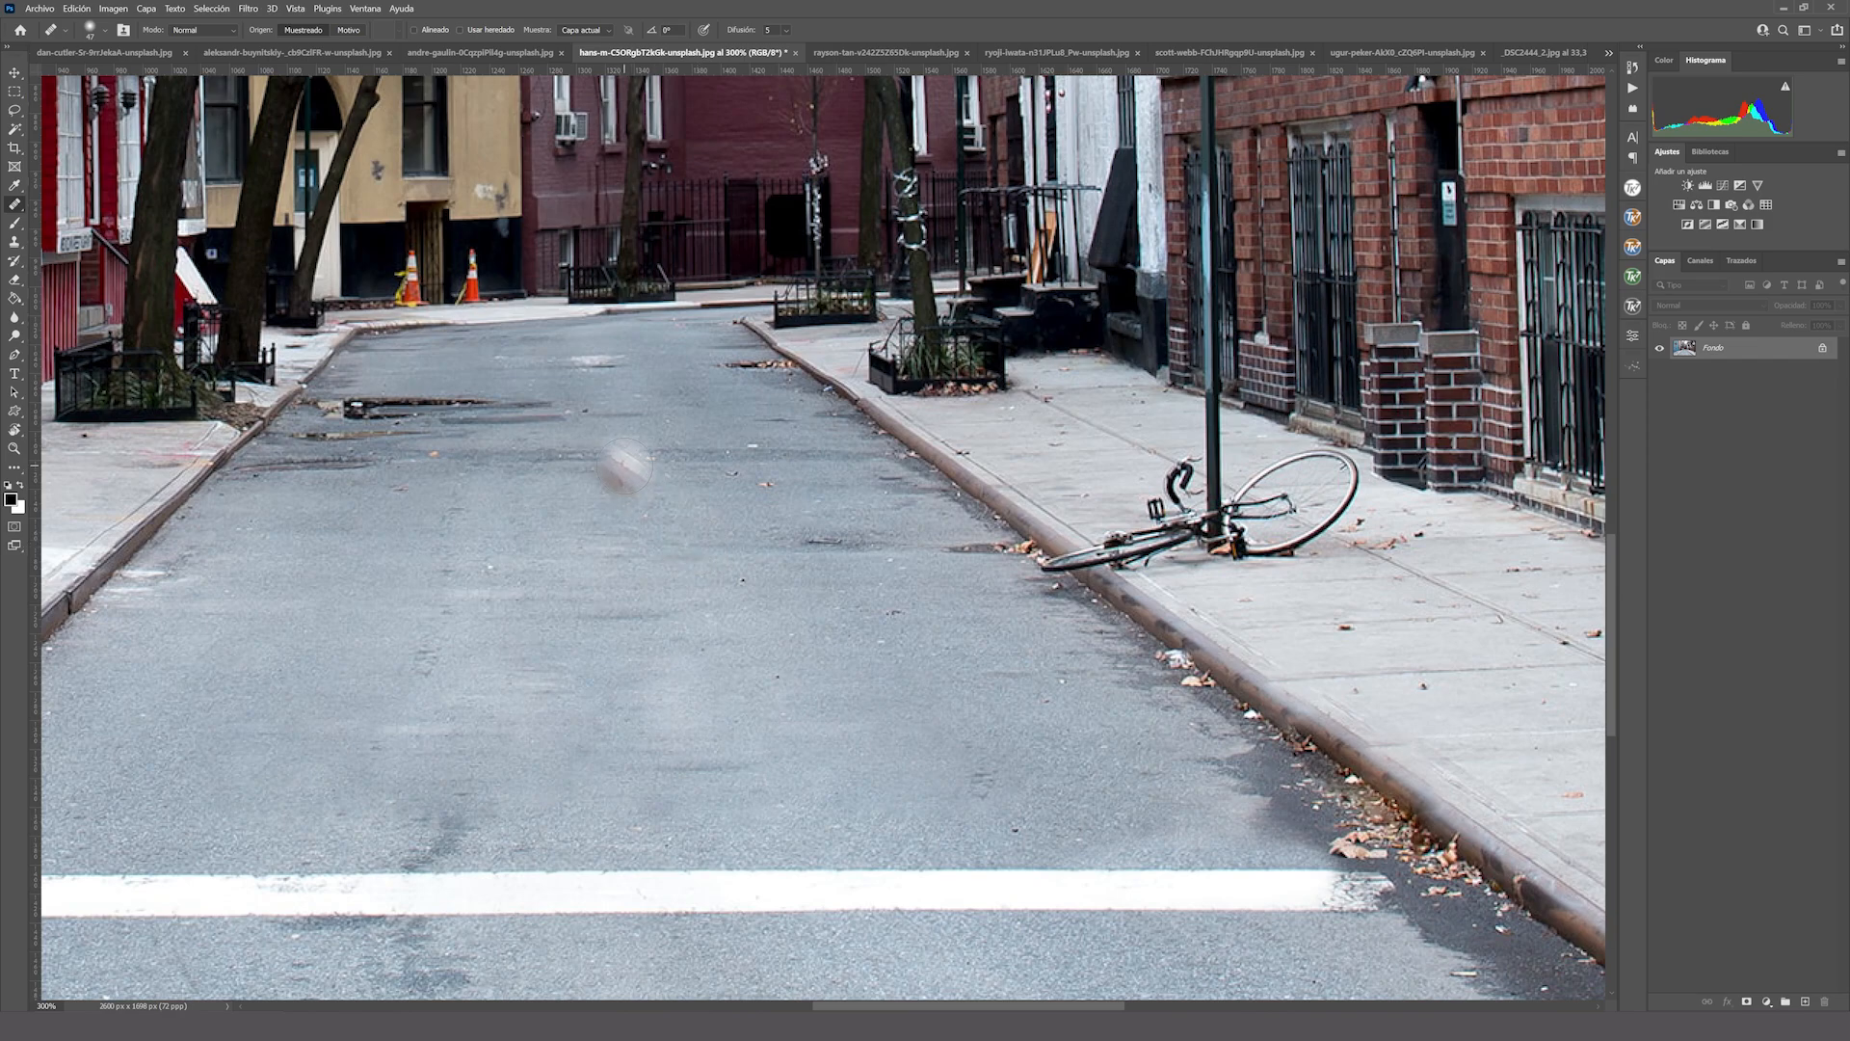
Switch to the street photo with the SLOW marking and set up the Spot Healing Brush with 0% hardness.
{"action": "left_click", "coordinate": [831, 54]}
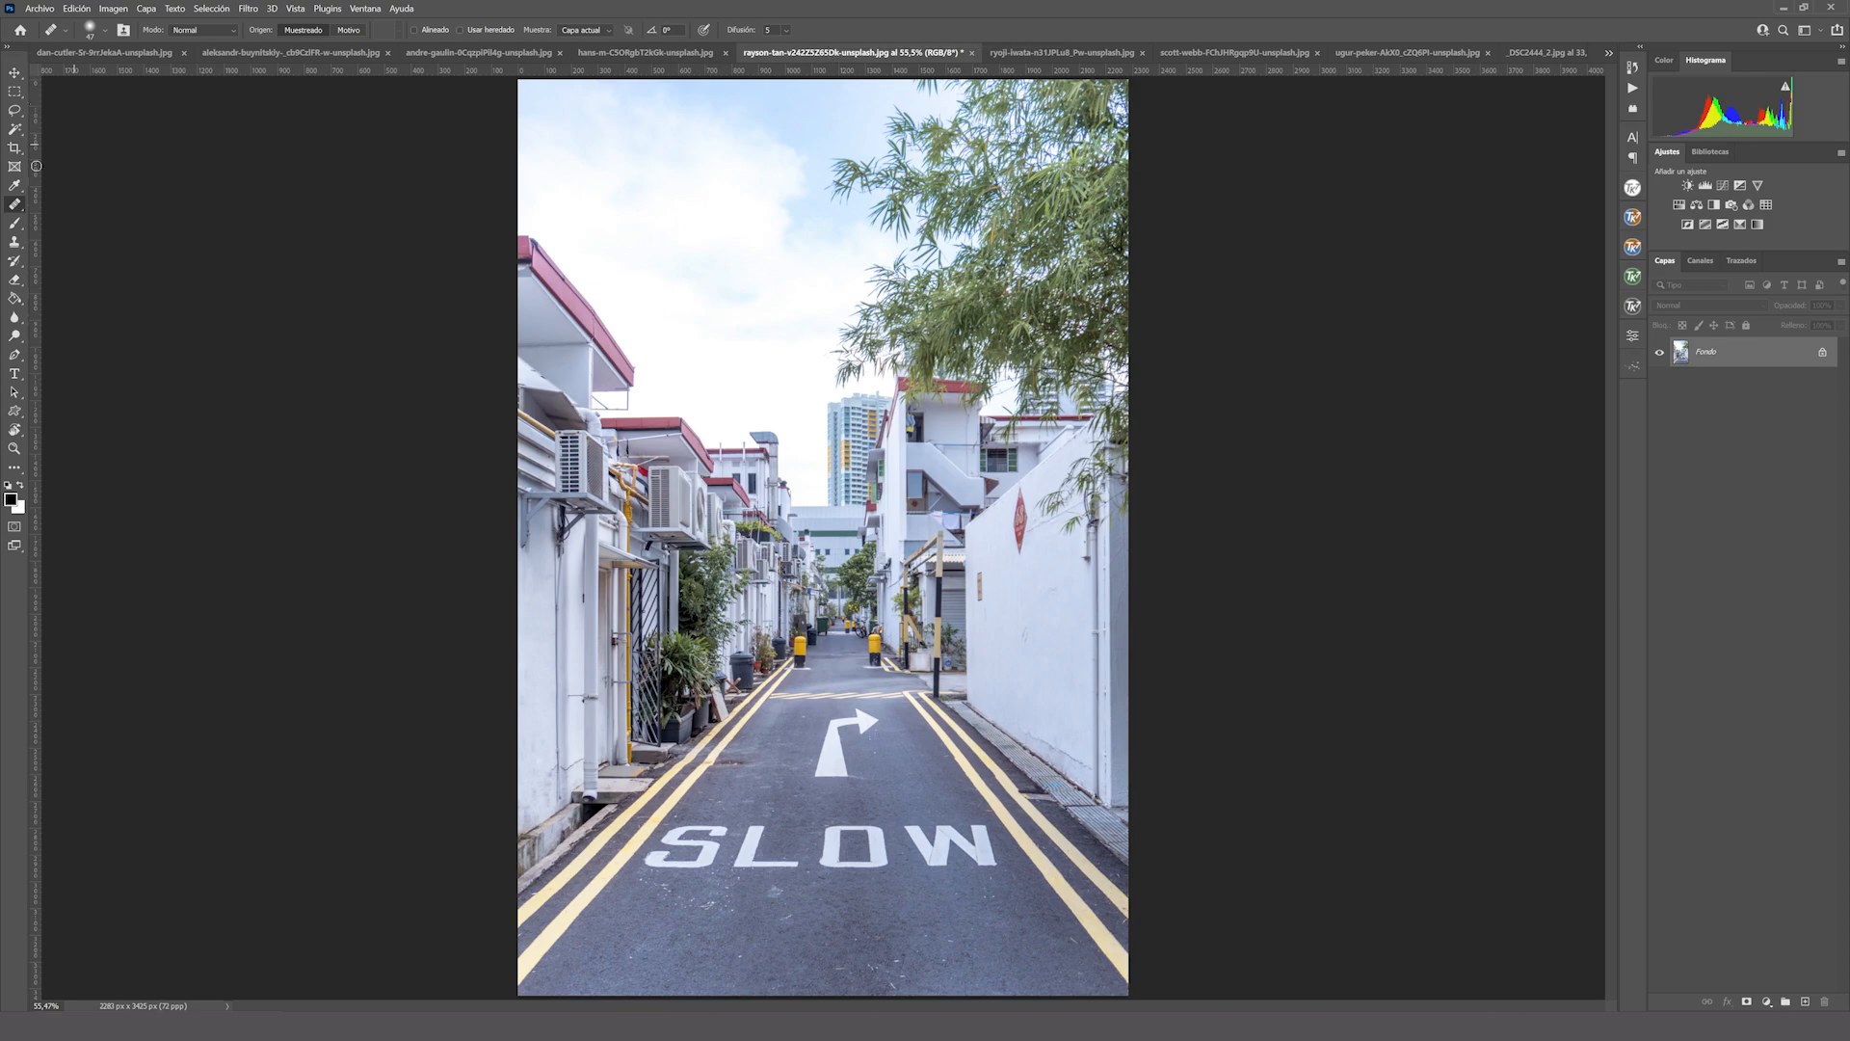
{"action": "right_click", "coordinate": [16, 204]}
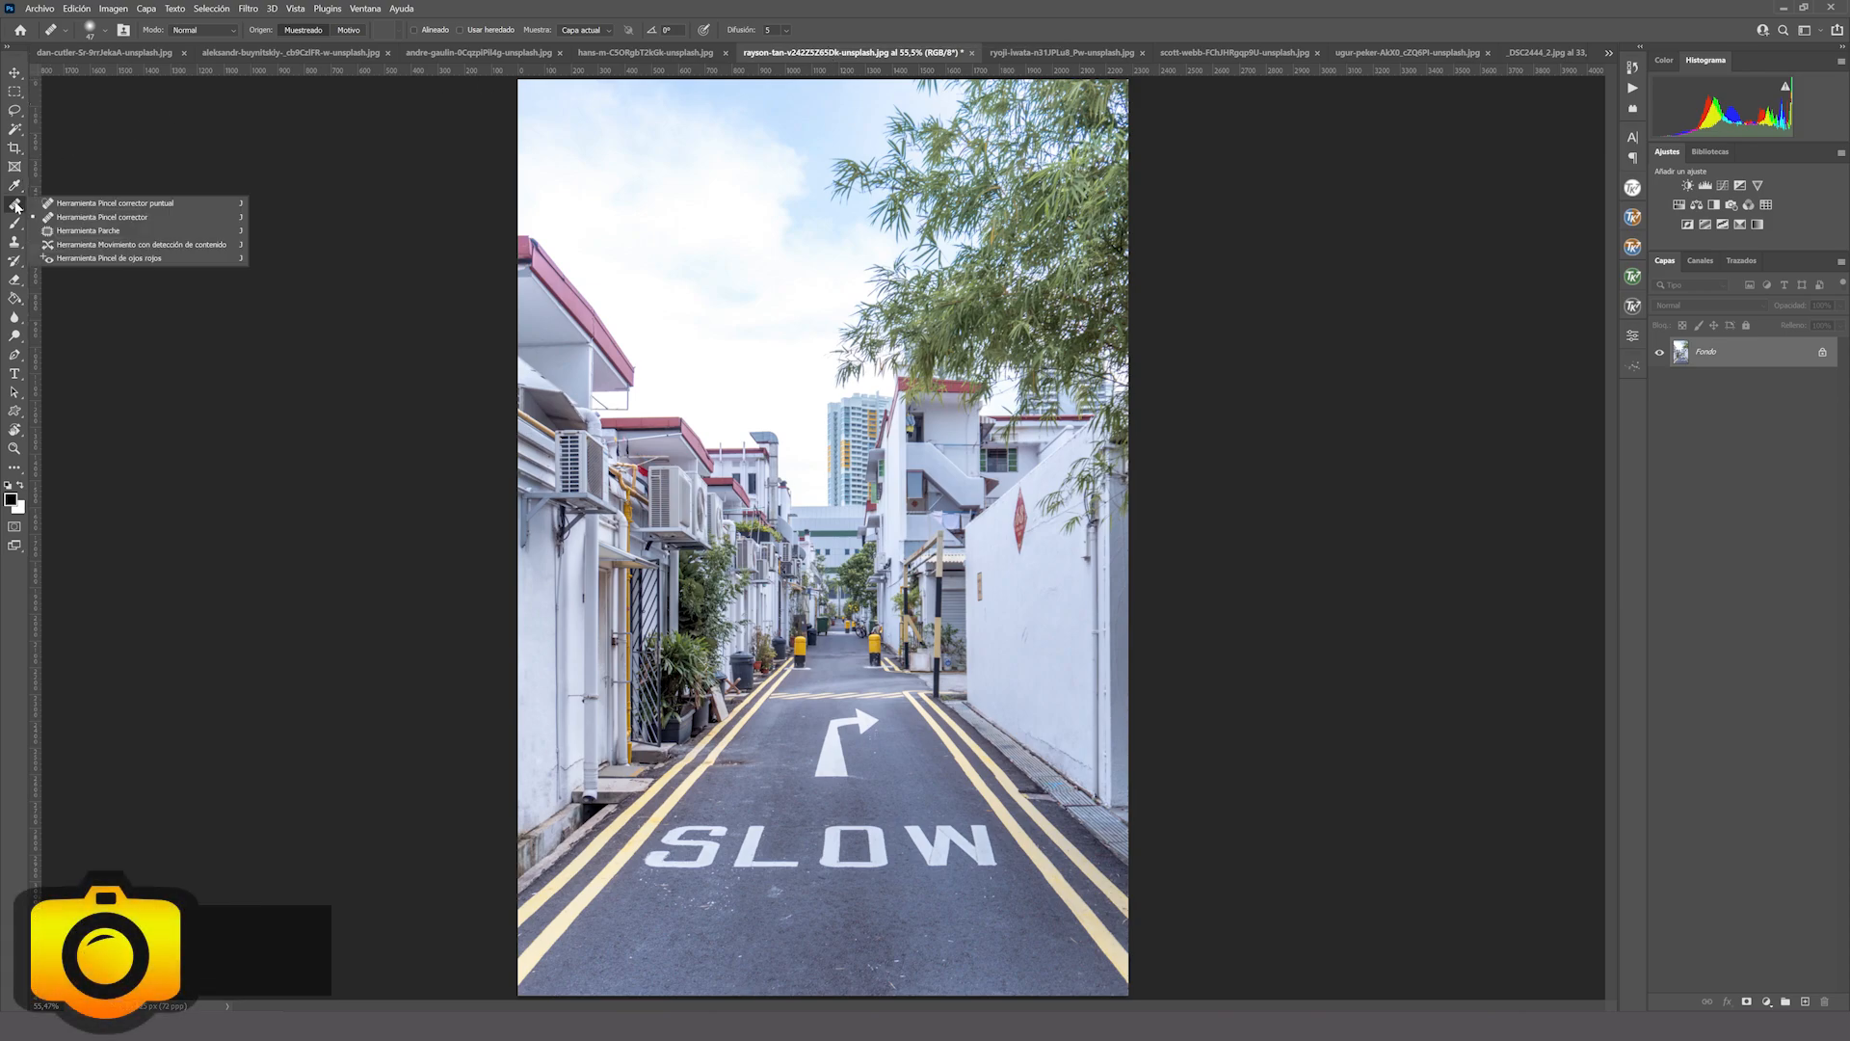
{"action": "left_click", "coordinate": [150, 204]}
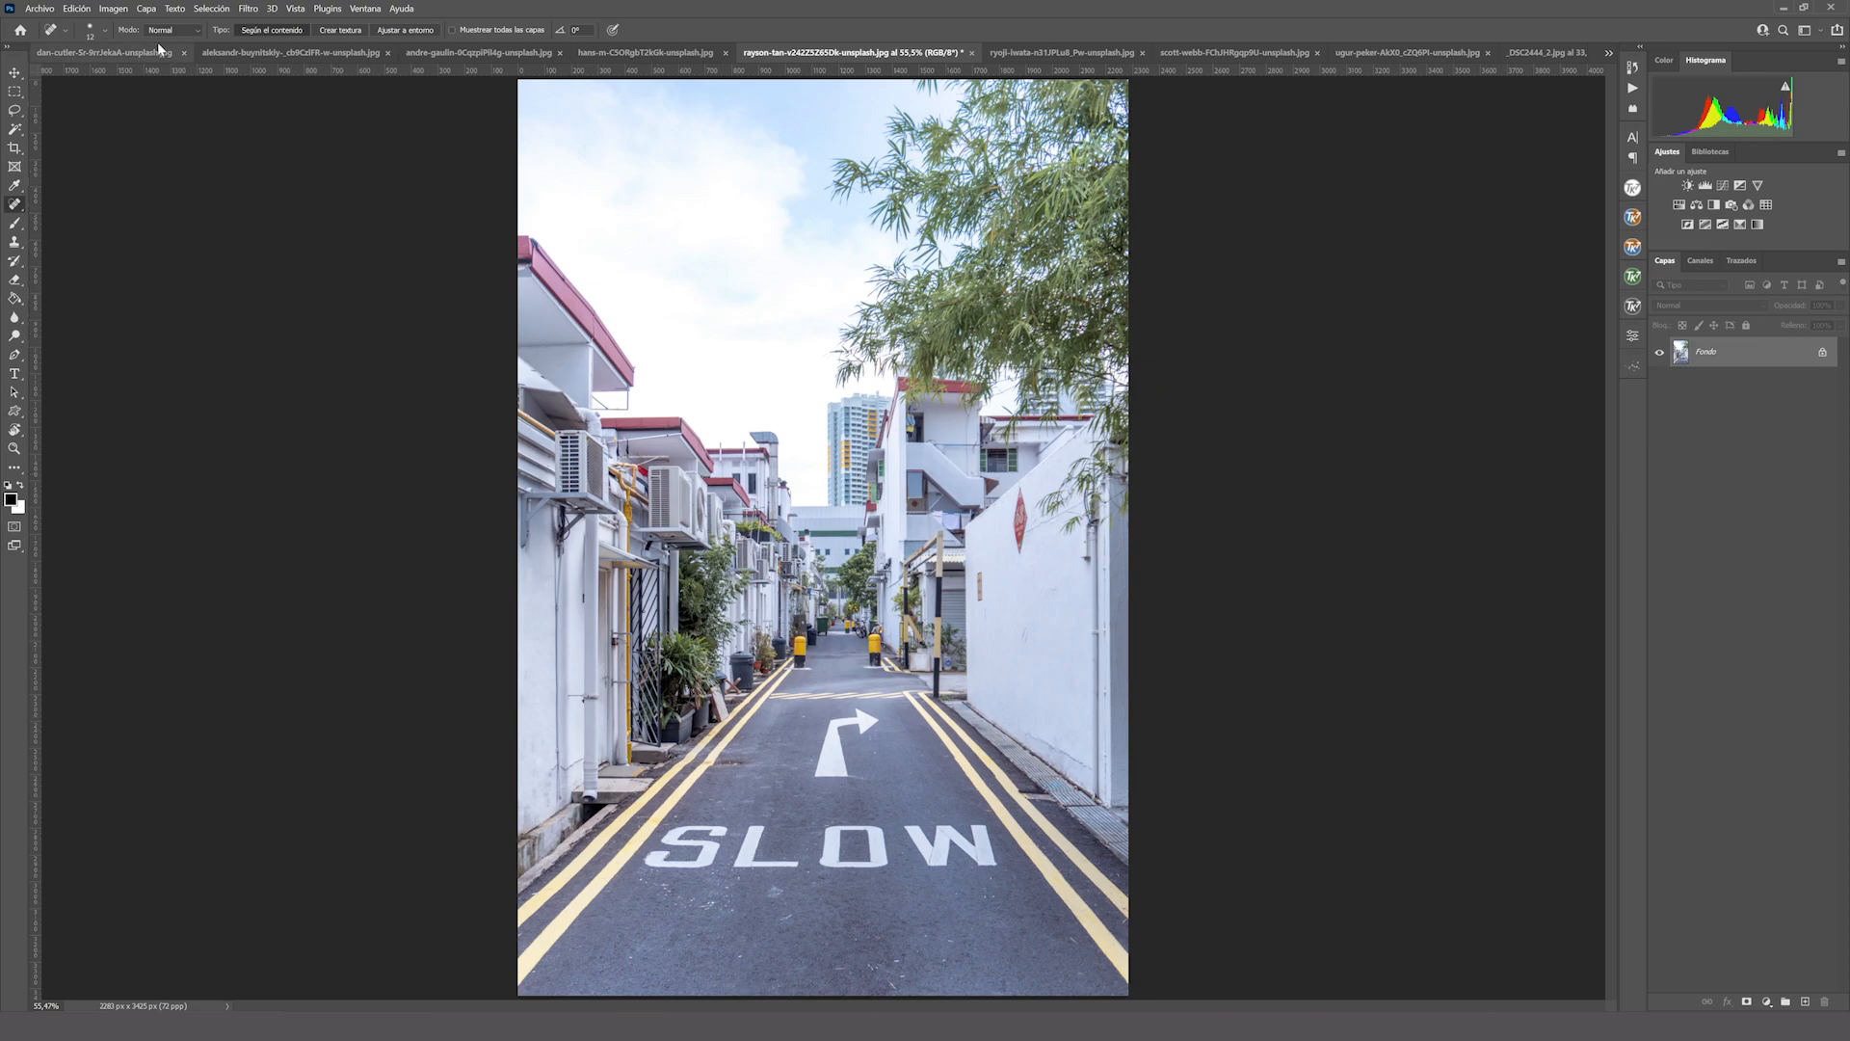
{"action": "left_click", "coordinate": [81, 8]}
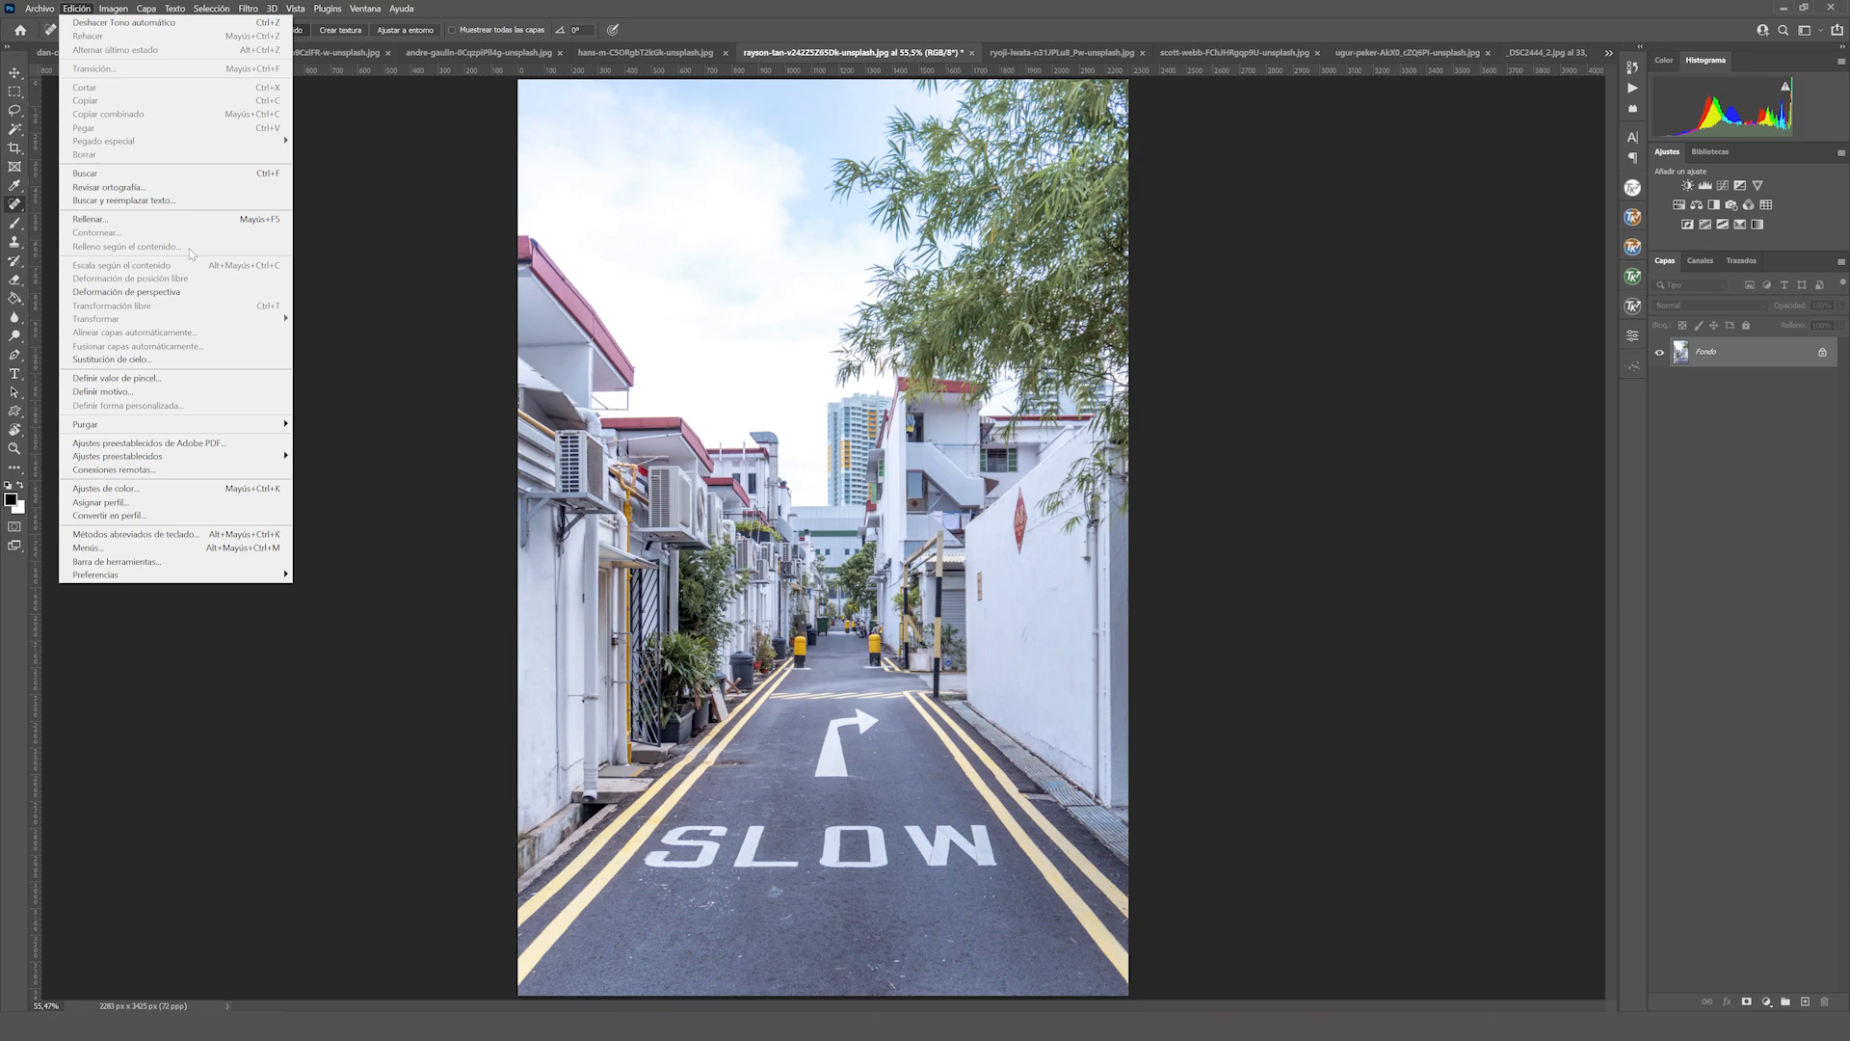
{"action": "key", "text": "Escape"}
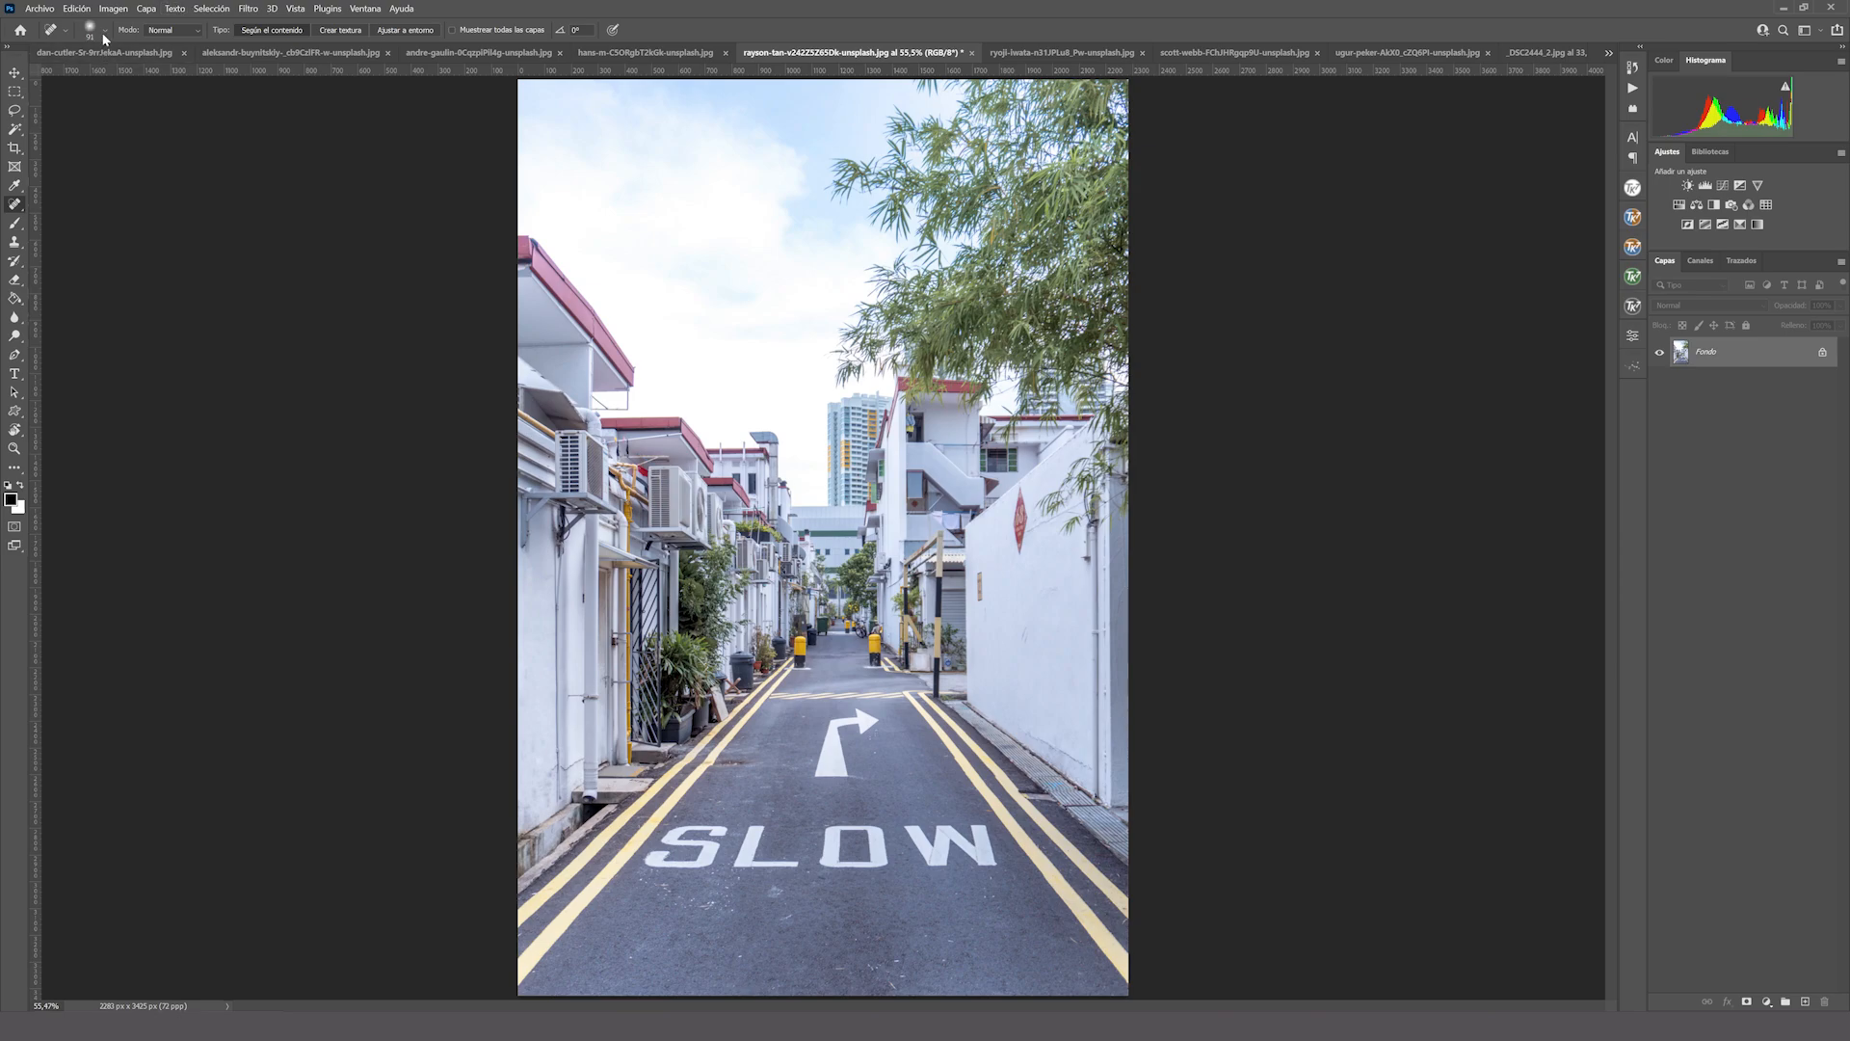
{"action": "left_click", "coordinate": [105, 37]}
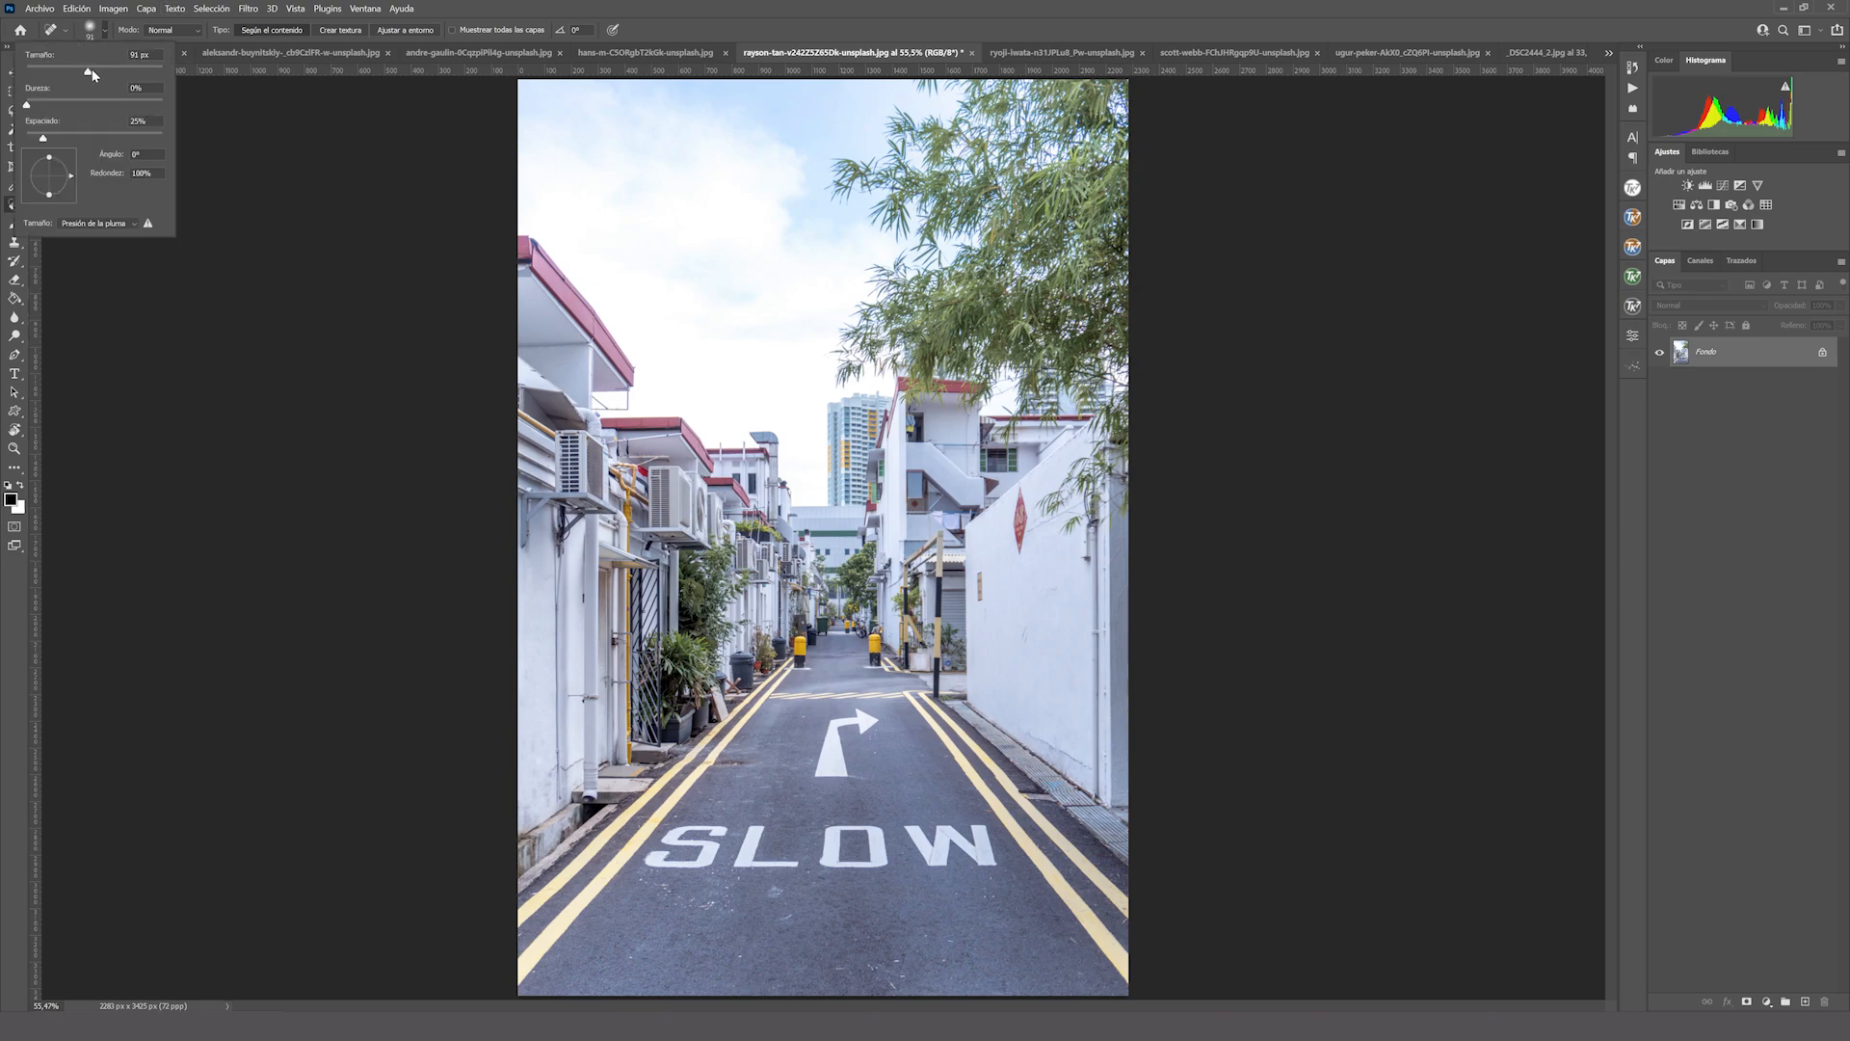
{"action": "left_click_drag", "start_coordinate": [121, 101], "coordinate": [26, 105]}
Remove the white turn arrow and the SLOW lettering from the road using the Spot Healing Brush.
{"action": "mouse_move", "coordinate": [858, 771]}
{"action": "left_mouse_down"}
{"action": "mouse_move", "coordinate": [814, 773]}
{"action": "mouse_move", "coordinate": [840, 775]}
{"action": "mouse_move", "coordinate": [836, 721]}
{"action": "mouse_move", "coordinate": [870, 731]}
{"action": "mouse_move", "coordinate": [860, 721]}
{"action": "left_mouse_up"}
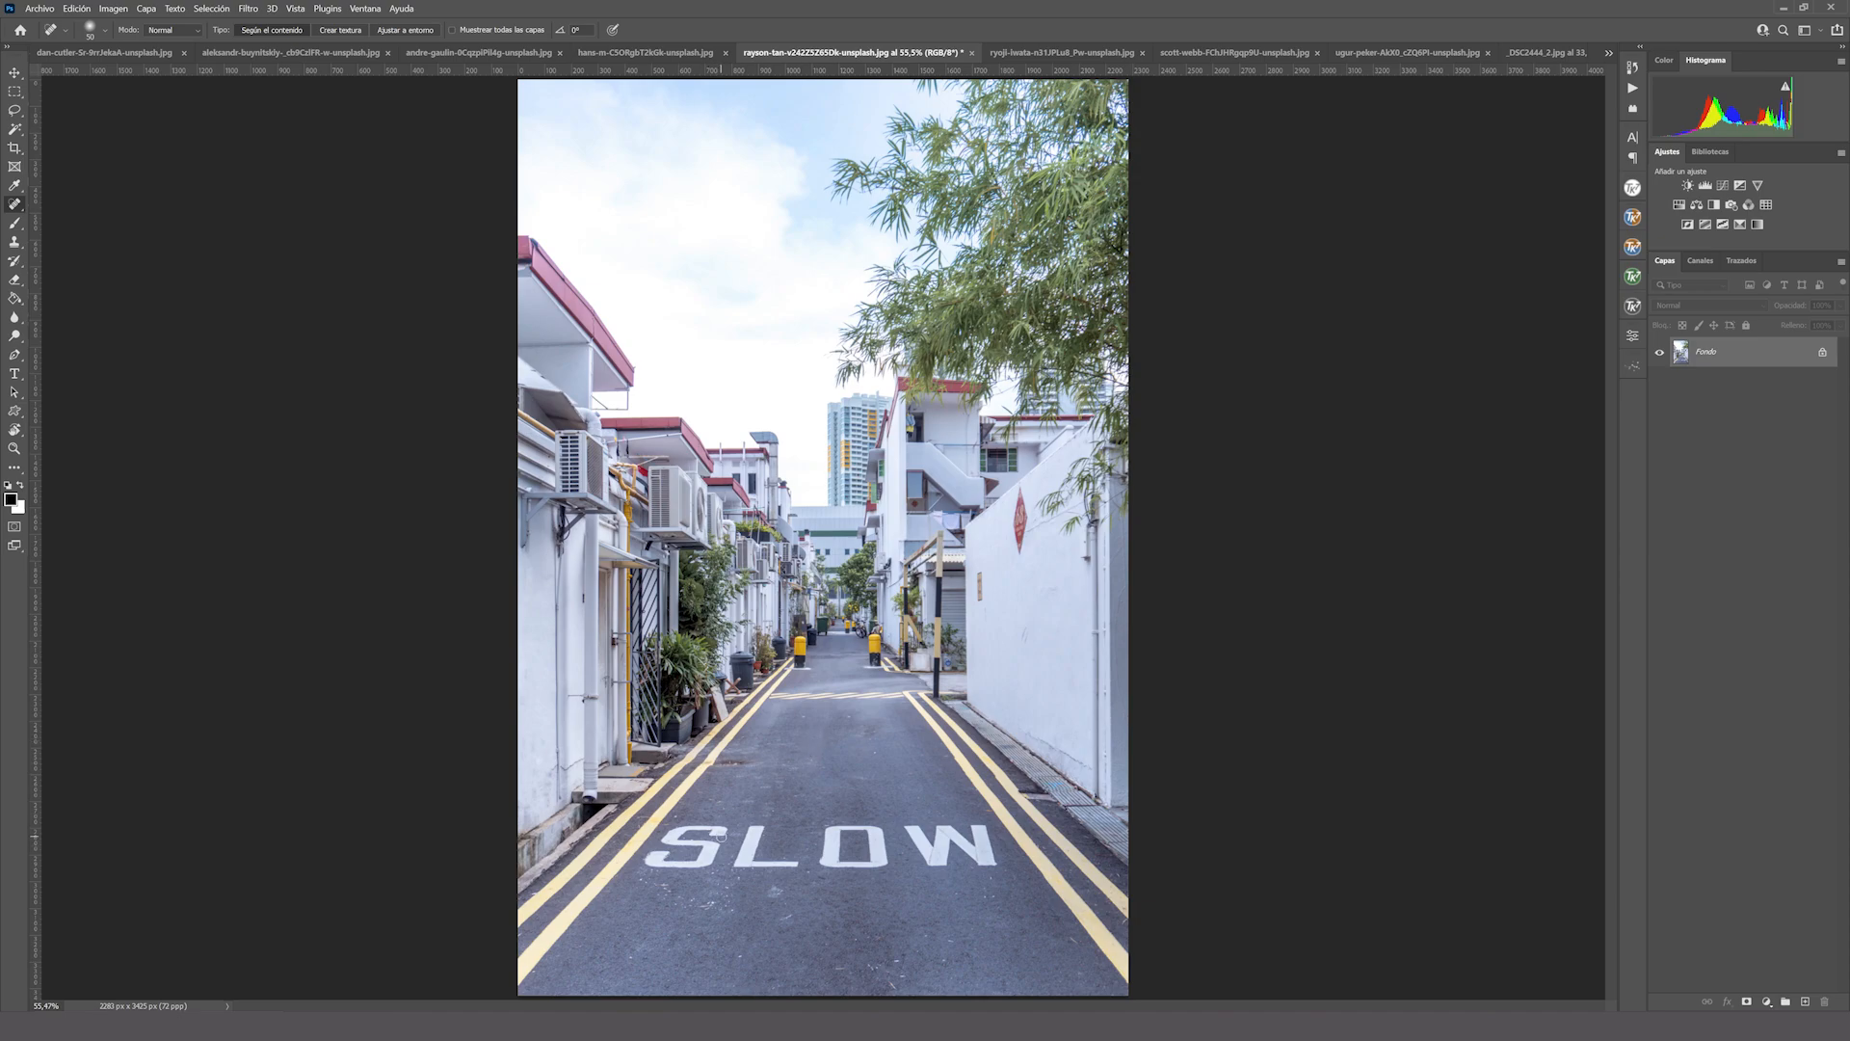
{"action": "mouse_move", "coordinate": [721, 834]}
{"action": "left_mouse_down"}
{"action": "mouse_move", "coordinate": [651, 862]}
{"action": "mouse_move", "coordinate": [675, 838]}
{"action": "mouse_move", "coordinate": [669, 864]}
{"action": "mouse_move", "coordinate": [691, 844]}
{"action": "mouse_move", "coordinate": [676, 870]}
{"action": "mouse_move", "coordinate": [702, 860]}
{"action": "mouse_move", "coordinate": [723, 824]}
{"action": "mouse_move", "coordinate": [666, 852]}
{"action": "mouse_move", "coordinate": [687, 863]}
{"action": "mouse_move", "coordinate": [715, 834]}
{"action": "mouse_move", "coordinate": [711, 856]}
{"action": "mouse_move", "coordinate": [722, 826]}
{"action": "mouse_move", "coordinate": [721, 846]}
{"action": "mouse_move", "coordinate": [758, 825]}
{"action": "mouse_move", "coordinate": [739, 869]}
{"action": "mouse_move", "coordinate": [751, 836]}
{"action": "mouse_move", "coordinate": [744, 862]}
{"action": "mouse_move", "coordinate": [792, 867]}
{"action": "mouse_move", "coordinate": [747, 869]}
{"action": "mouse_move", "coordinate": [885, 866]}
{"action": "mouse_move", "coordinate": [877, 821]}
{"action": "mouse_move", "coordinate": [835, 825]}
{"action": "mouse_move", "coordinate": [837, 866]}
{"action": "mouse_move", "coordinate": [879, 866]}
{"action": "mouse_move", "coordinate": [870, 822]}
{"action": "mouse_move", "coordinate": [831, 869]}
{"action": "left_mouse_up"}
{"action": "mouse_move", "coordinate": [906, 821]}
{"action": "left_mouse_down"}
{"action": "mouse_move", "coordinate": [931, 866]}
{"action": "mouse_move", "coordinate": [902, 823]}
{"action": "mouse_move", "coordinate": [934, 846]}
{"action": "mouse_move", "coordinate": [937, 825]}
{"action": "mouse_move", "coordinate": [943, 864]}
{"action": "mouse_move", "coordinate": [951, 827]}
{"action": "mouse_move", "coordinate": [944, 871]}
{"action": "mouse_move", "coordinate": [952, 842]}
{"action": "mouse_move", "coordinate": [996, 858]}
{"action": "left_mouse_up"}
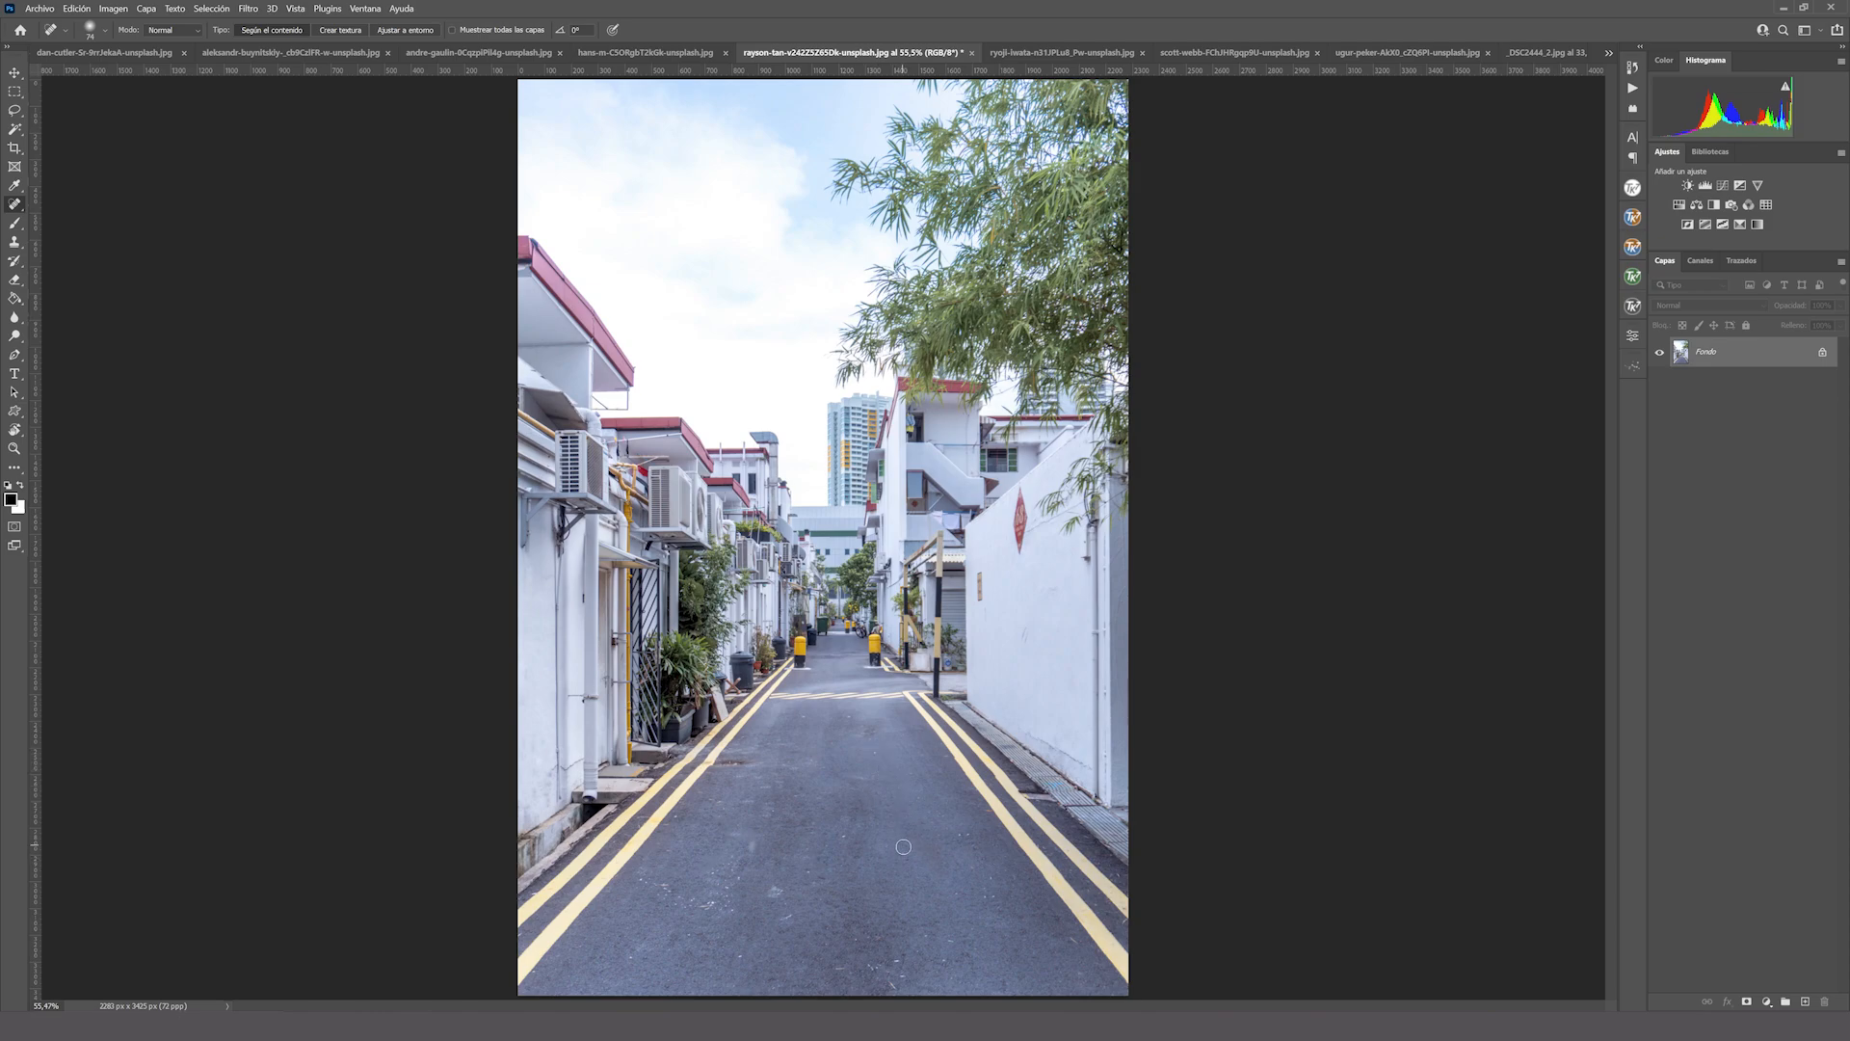
Clean up the small blemishes on the repaired asphalt and the faint mark on the white wall with the Spot Healing Brush.
{"action": "key", "text": "ctrl+1"}
{"action": "scroll", "coordinate": [925, 819], "scroll_direction": "down", "scroll_amount": 4}
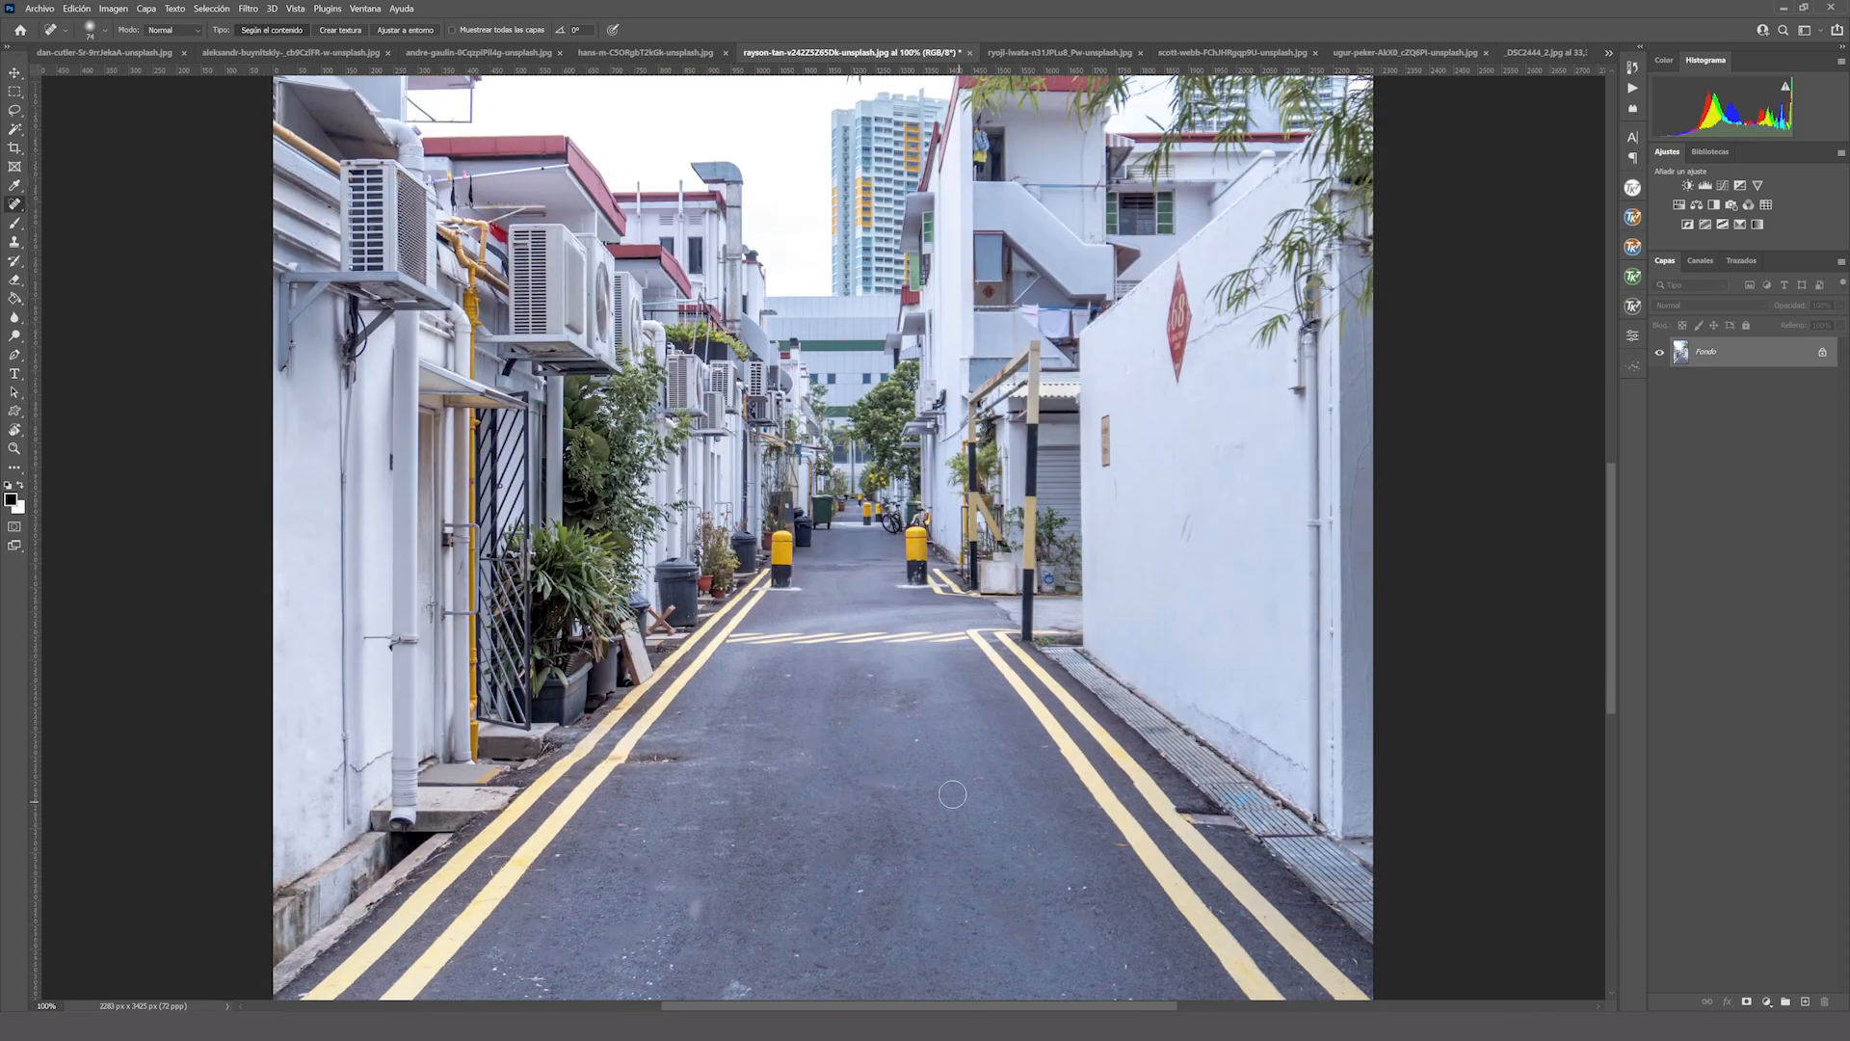
{"action": "scroll", "coordinate": [953, 794], "scroll_direction": "down", "scroll_amount": 1}
{"action": "left_click_drag", "start_coordinate": [933, 728], "coordinate": [931, 718]}
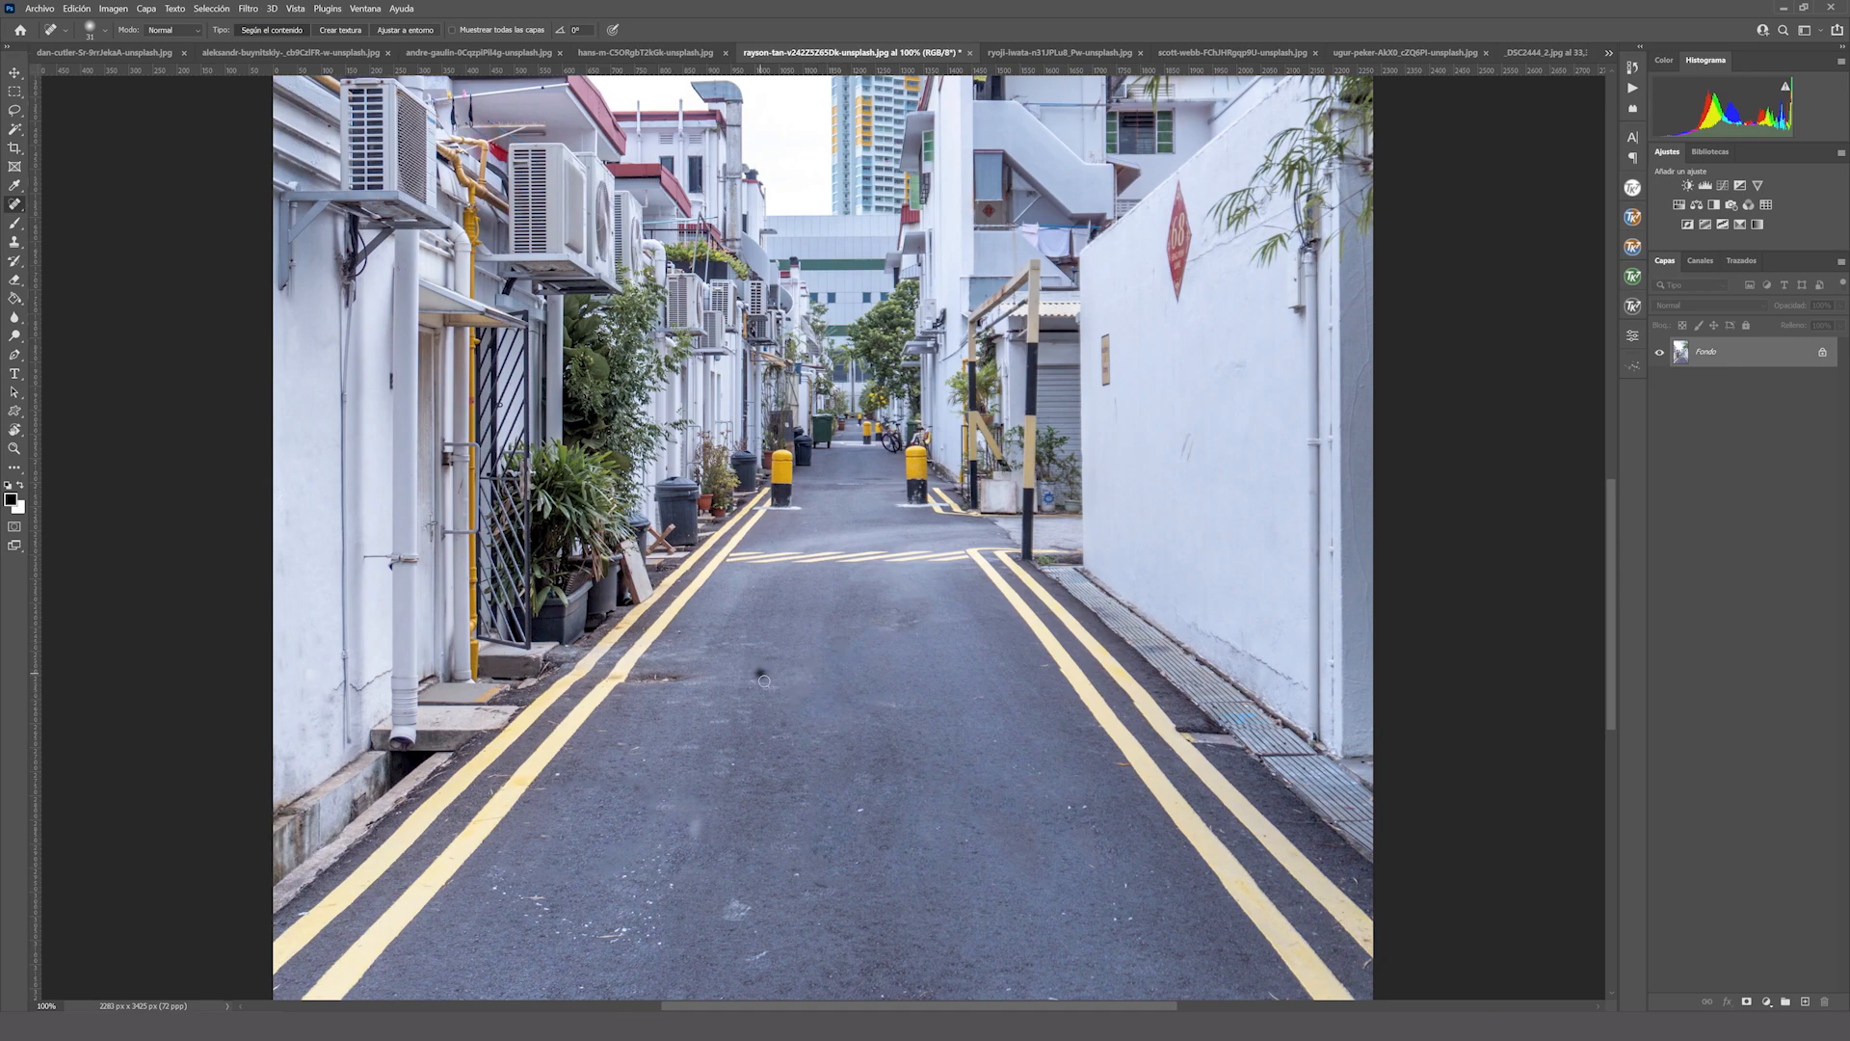
{"action": "left_click_drag", "start_coordinate": [756, 680], "coordinate": [757, 680]}
{"action": "left_click", "coordinate": [1190, 438]}
Remove the near yellow-and-black bollard at the end of the left-hand double yellow lines with the Spot Healing Brush.
{"action": "mouse_move", "coordinate": [764, 508]}
{"action": "left_mouse_down"}
{"action": "mouse_move", "coordinate": [796, 508]}
{"action": "mouse_move", "coordinate": [772, 451]}
{"action": "mouse_move", "coordinate": [787, 488]}
{"action": "left_mouse_up"}
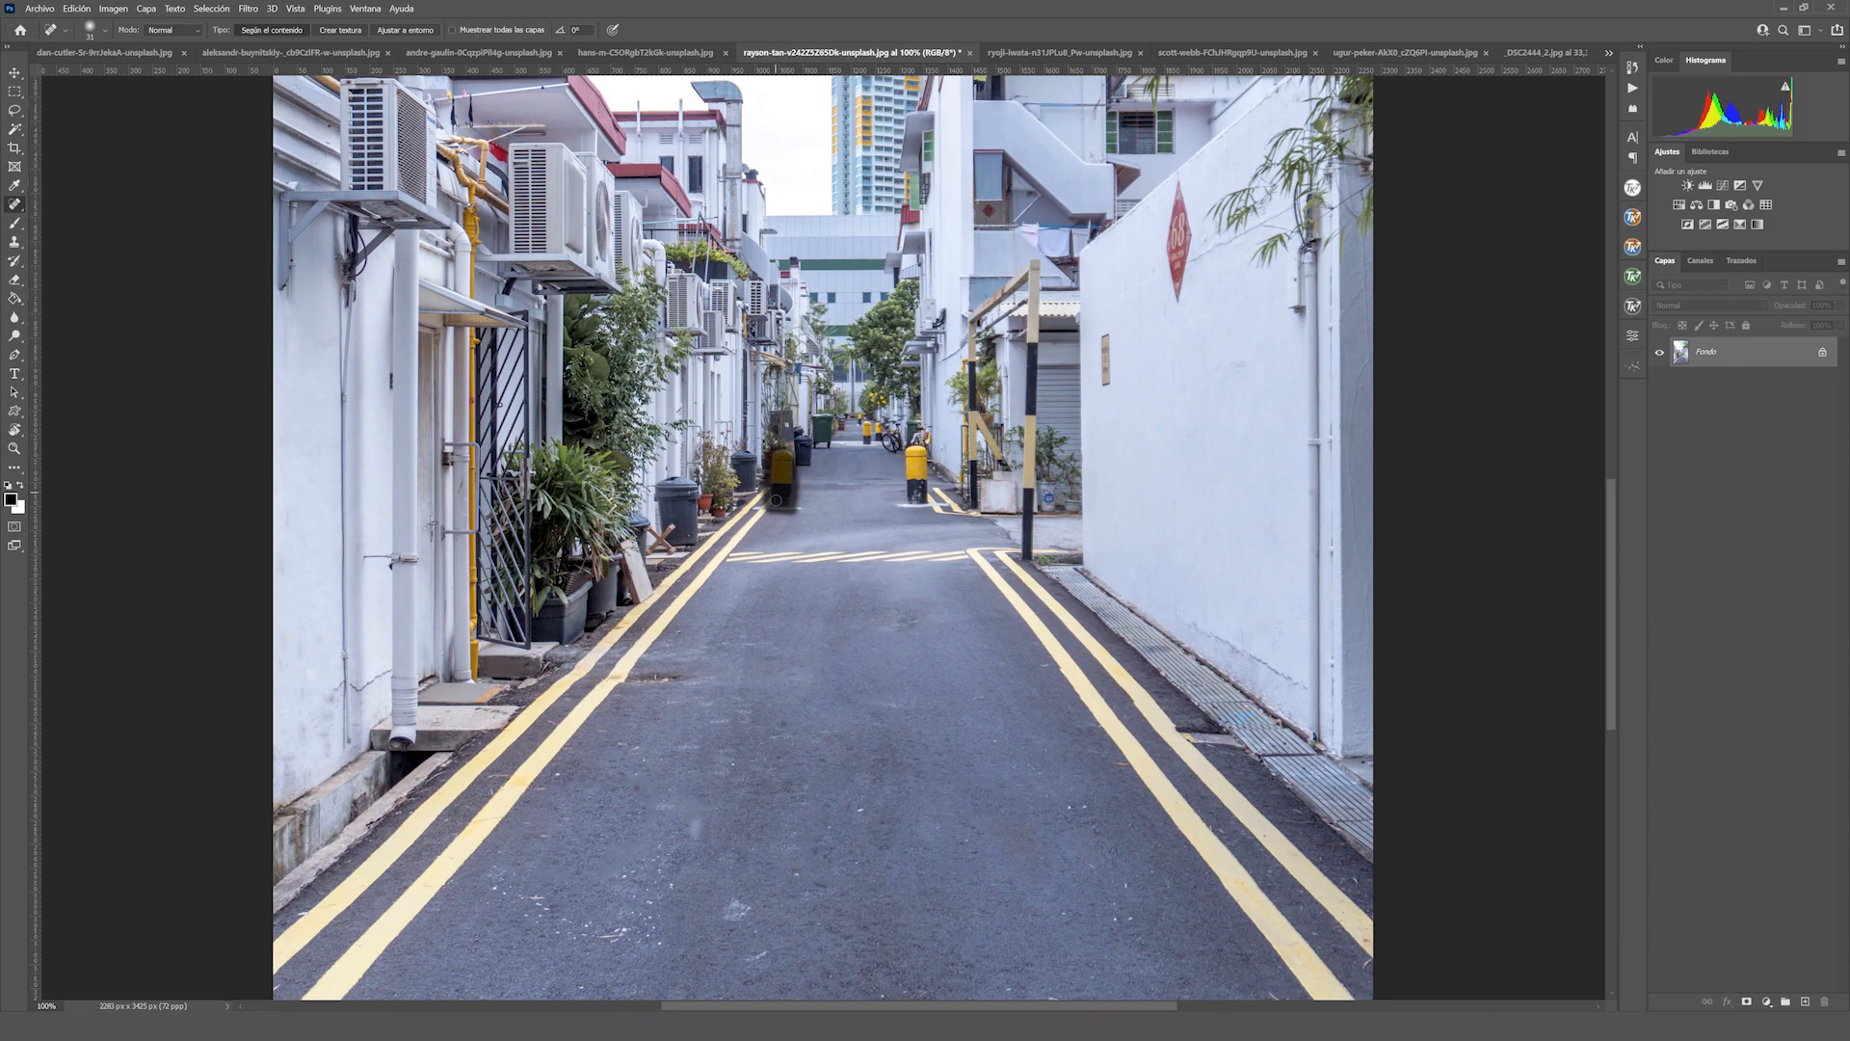
{"action": "left_click_drag", "start_coordinate": [771, 506], "coordinate": [791, 506]}
{"action": "mouse_move", "coordinate": [786, 458]}
{"action": "left_mouse_down"}
{"action": "mouse_move", "coordinate": [785, 502]}
{"action": "mouse_move", "coordinate": [820, 528]}
{"action": "left_mouse_up"}
Paint out the near bollard on the right side of the road with the Spot Healing Brush.
{"action": "left_click", "coordinate": [13, 449]}
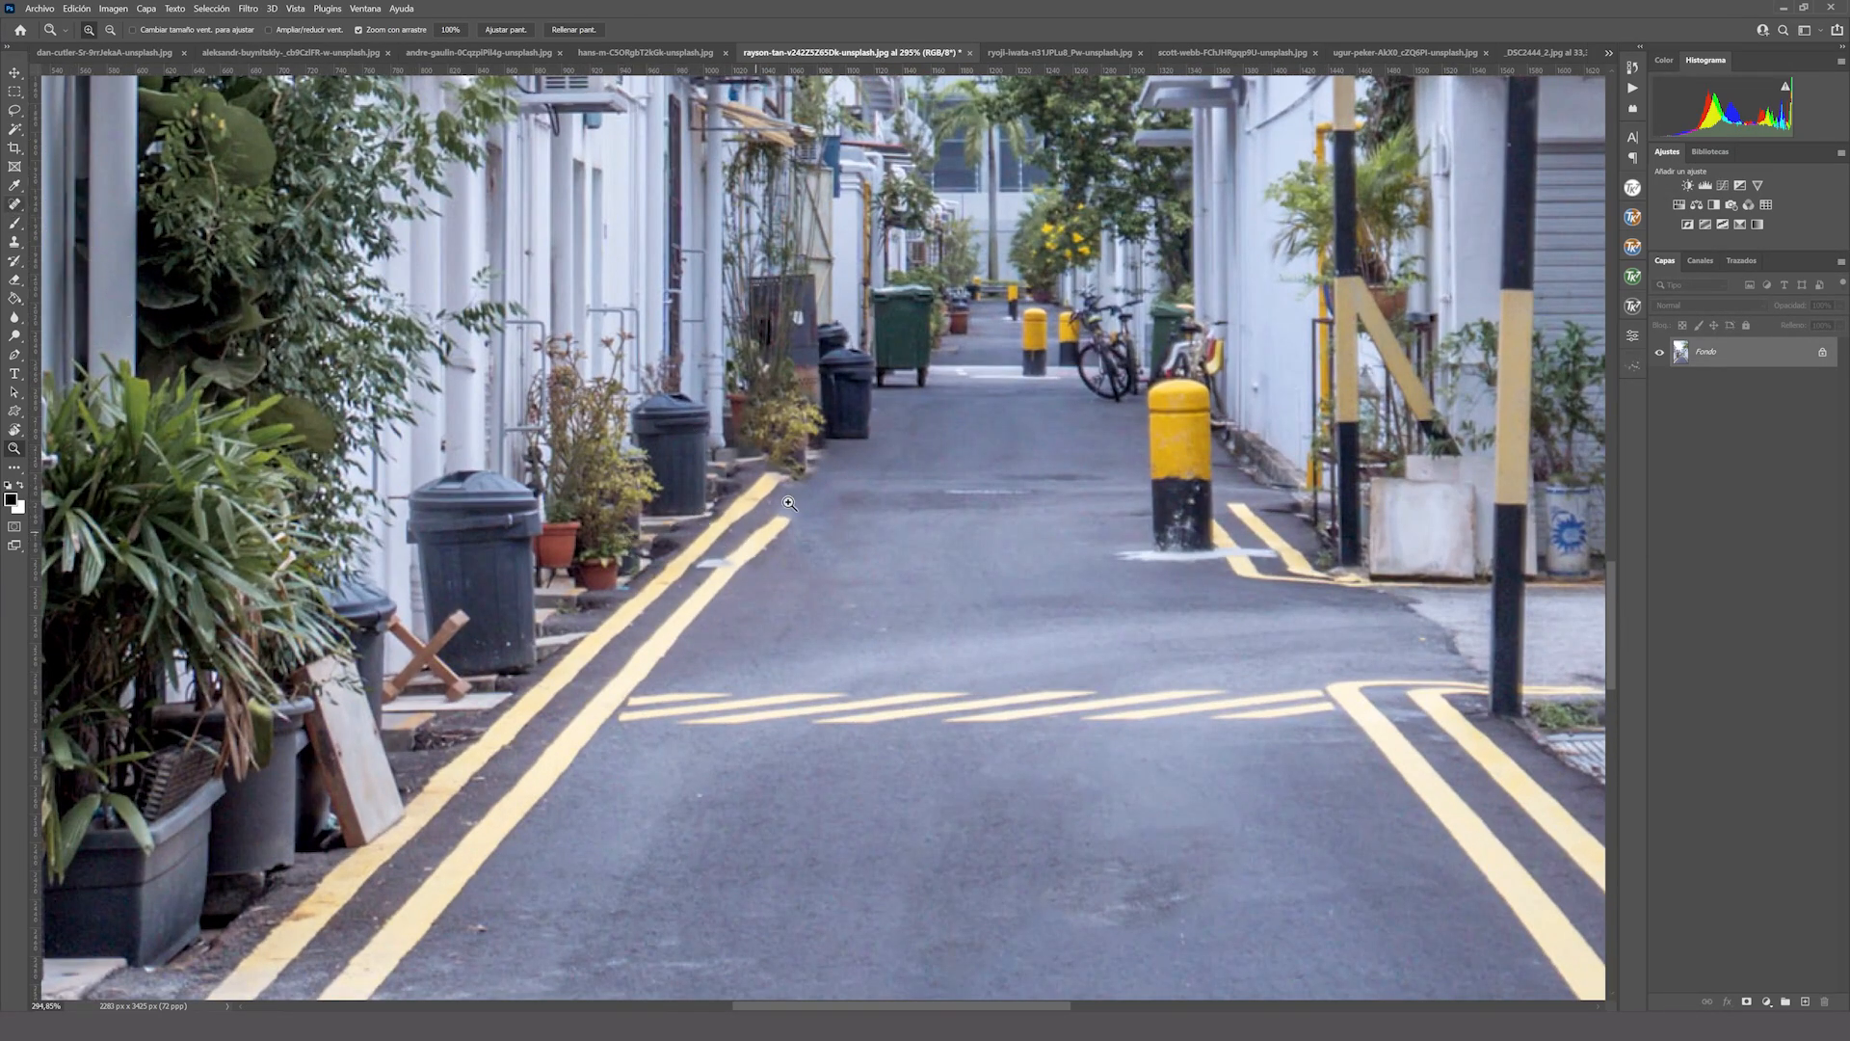
{"action": "left_click", "coordinate": [14, 204]}
{"action": "mouse_move", "coordinate": [1210, 557]}
{"action": "left_mouse_down"}
{"action": "mouse_move", "coordinate": [1130, 554]}
{"action": "mouse_move", "coordinate": [1174, 531]}
{"action": "mouse_move", "coordinate": [1154, 388]}
{"action": "mouse_move", "coordinate": [1199, 401]}
{"action": "mouse_move", "coordinate": [1206, 524]}
{"action": "mouse_move", "coordinate": [1204, 395]}
{"action": "mouse_move", "coordinate": [1166, 404]}
{"action": "mouse_move", "coordinate": [1162, 531]}
{"action": "mouse_move", "coordinate": [1157, 395]}
{"action": "mouse_move", "coordinate": [1178, 385]}
{"action": "mouse_move", "coordinate": [1205, 525]}
{"action": "left_mouse_up"}
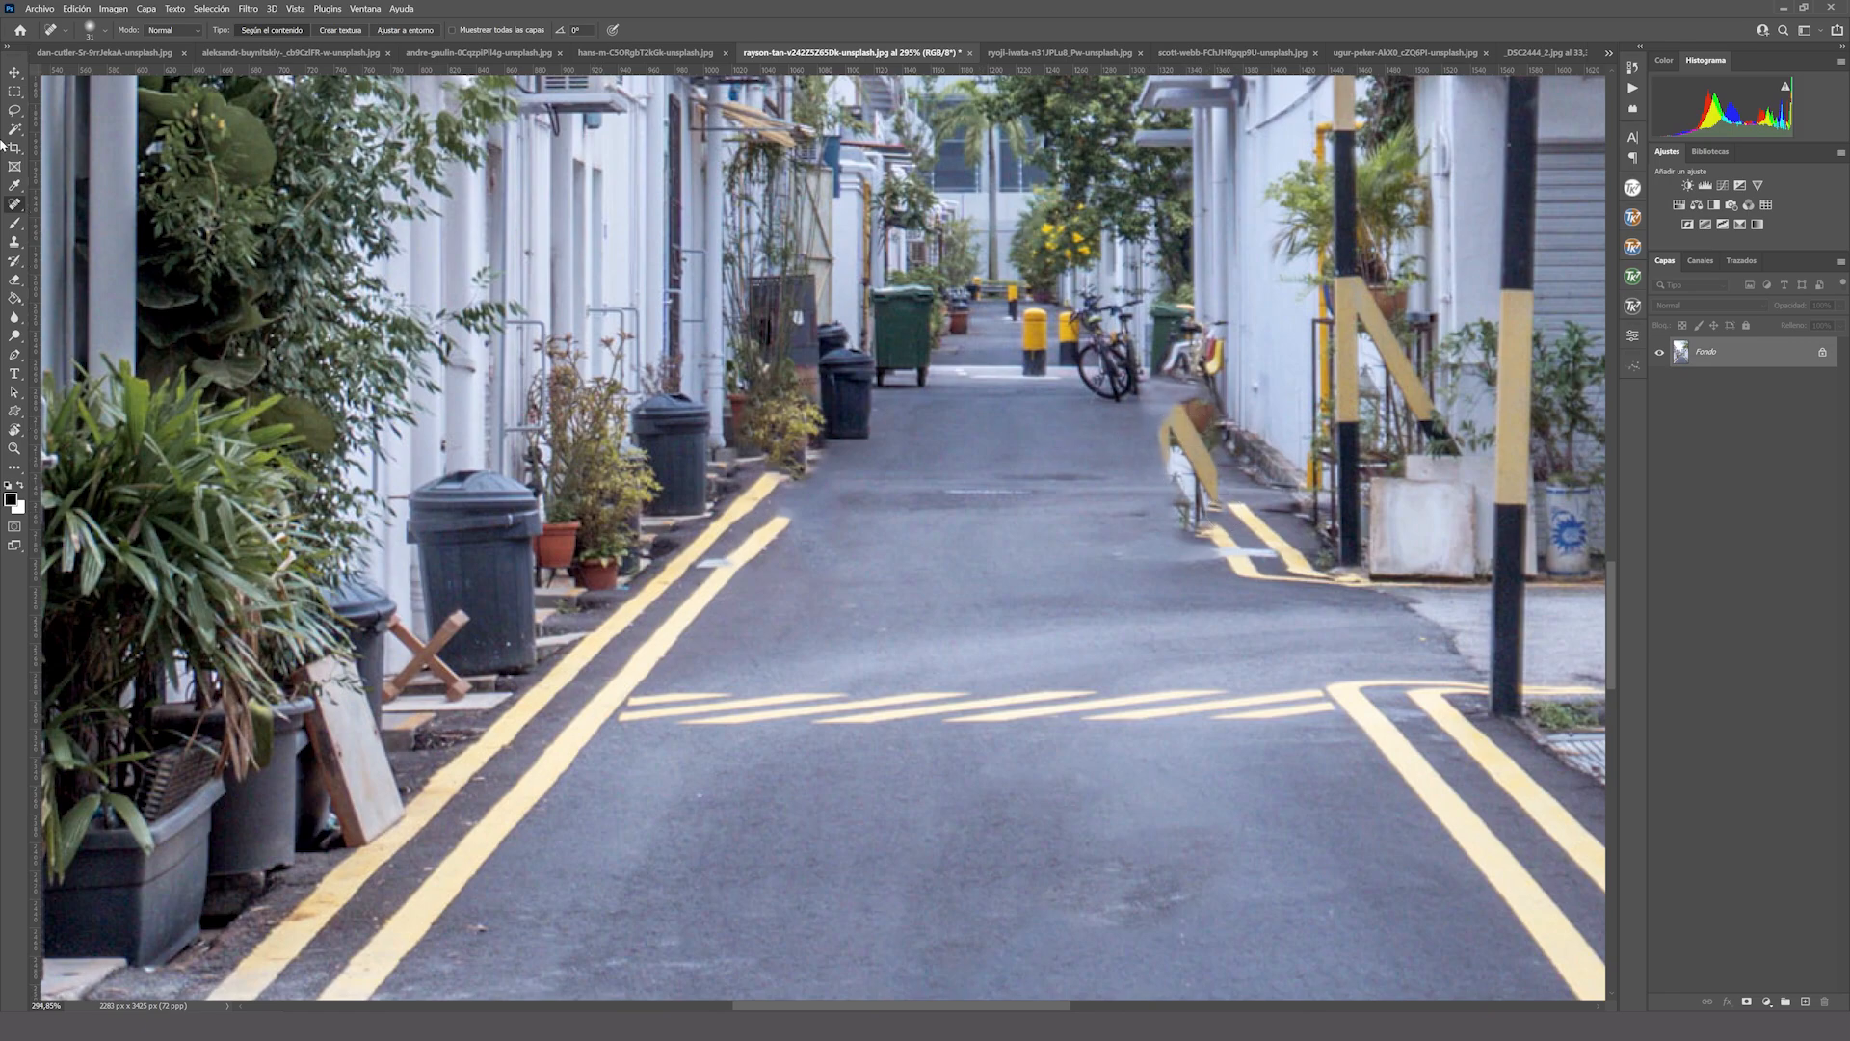
Clone asphalt over the yellow and white remnants at the removed right-hand bollard's spot, using a smaller Clone Stamp for the last bits.
{"action": "left_click", "coordinate": [14, 243]}
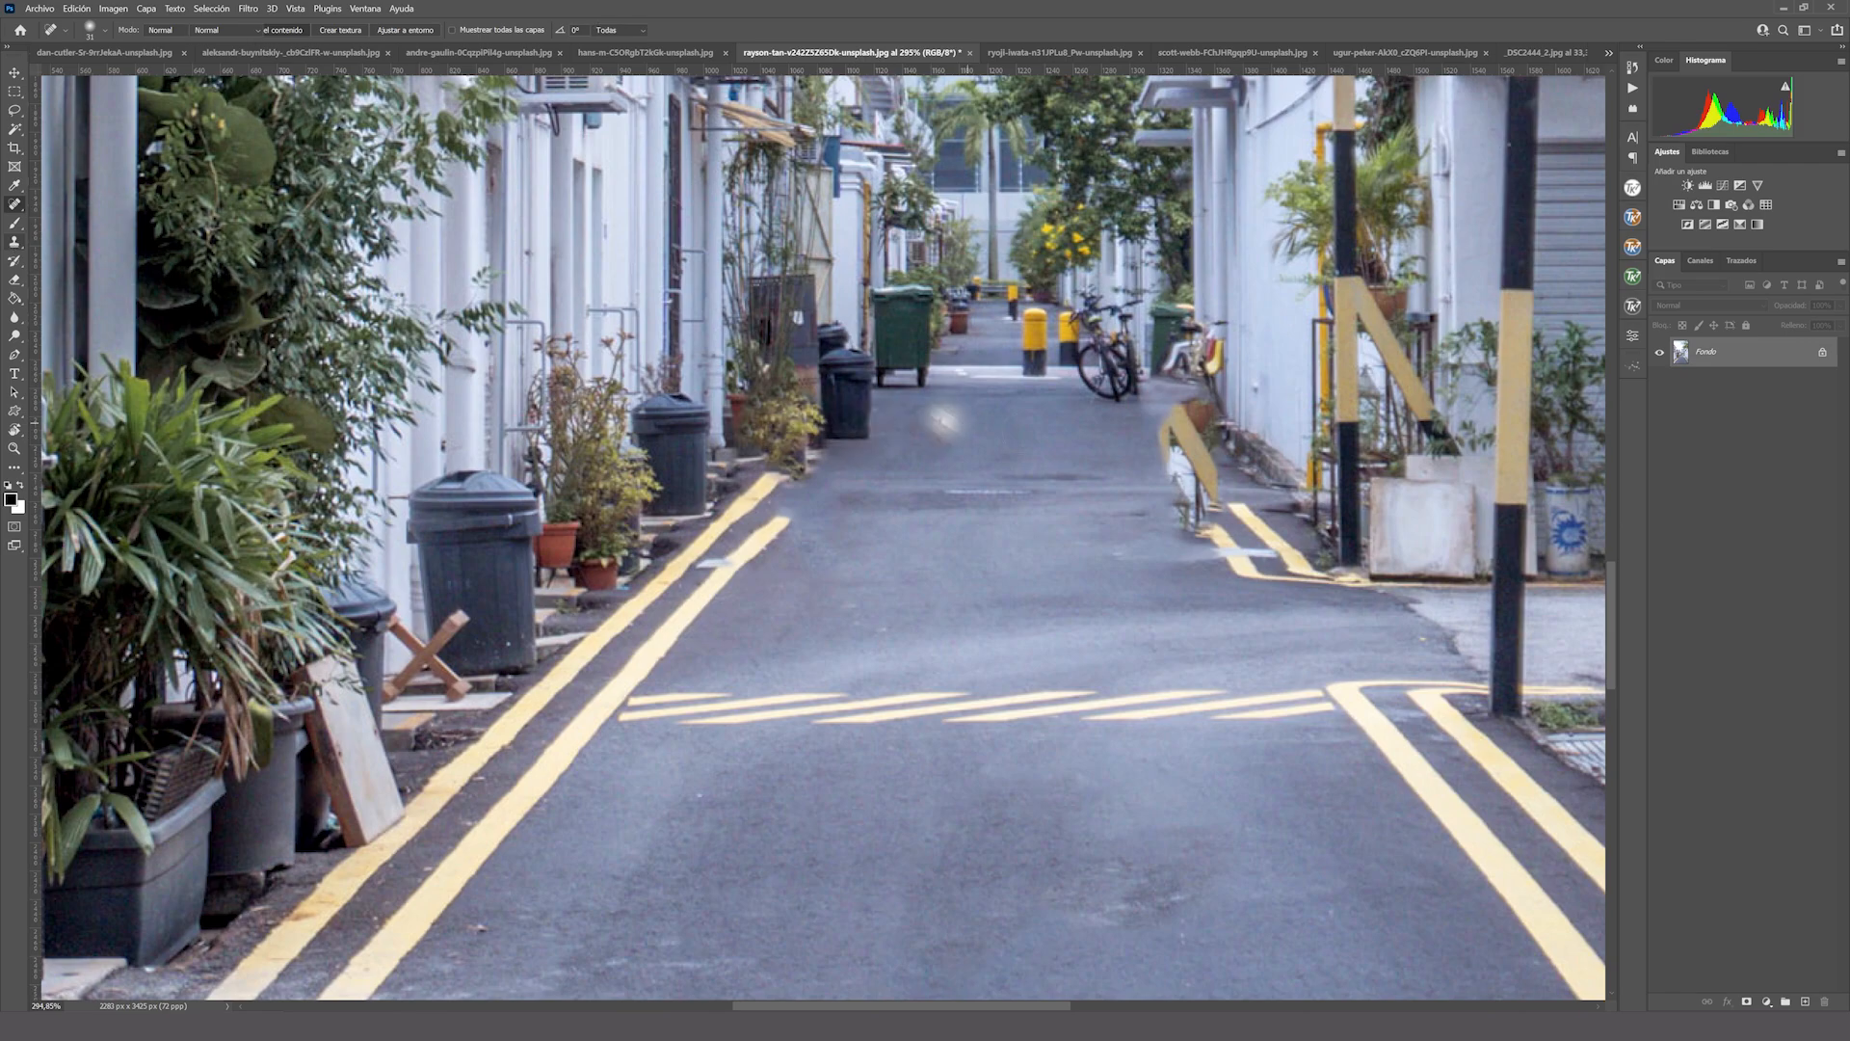
{"action": "key", "text": "s"}
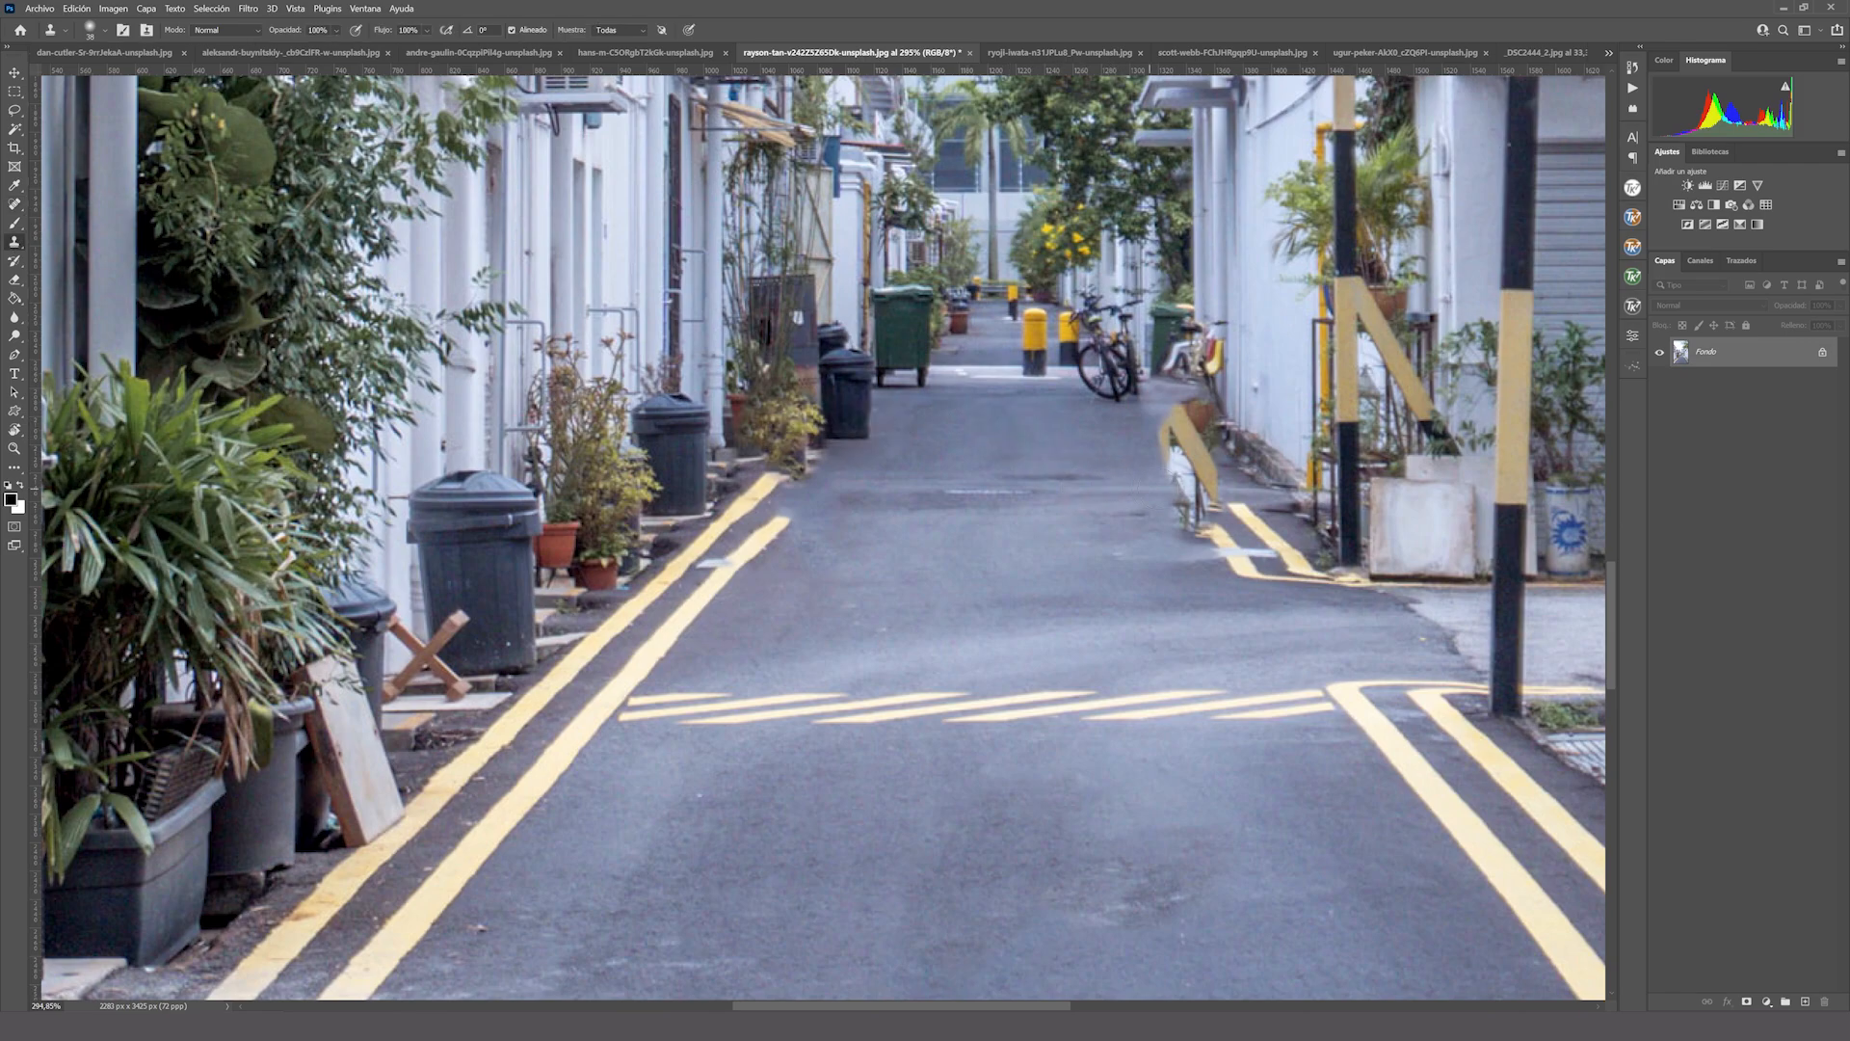
{"action": "left_click", "coordinate": [1178, 484]}
{"action": "mouse_move", "coordinate": [1178, 488]}
{"action": "left_mouse_down"}
{"action": "mouse_move", "coordinate": [1176, 401]}
{"action": "mouse_move", "coordinate": [1213, 433]}
{"action": "left_mouse_up"}
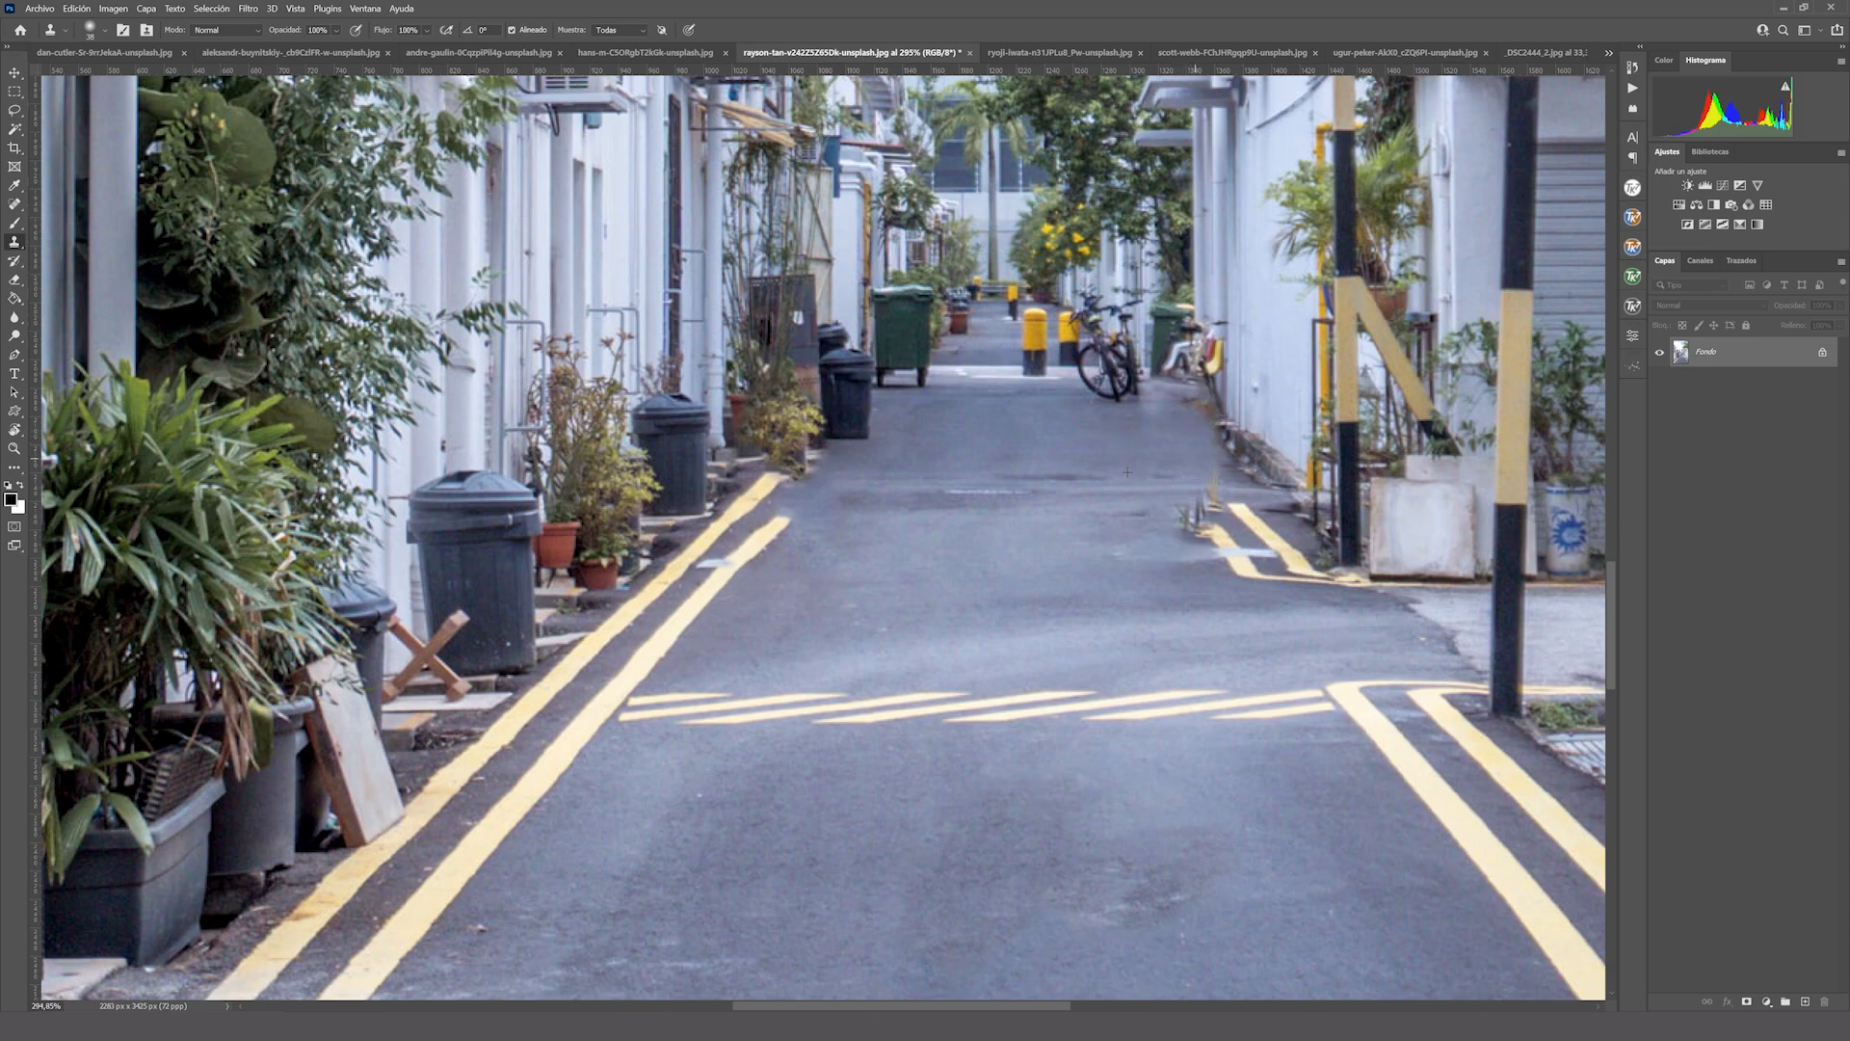
{"action": "left_click_drag", "start_coordinate": [1201, 503], "coordinate": [1205, 516]}
{"action": "right_click", "coordinate": [1216, 504], "text": "alt"}
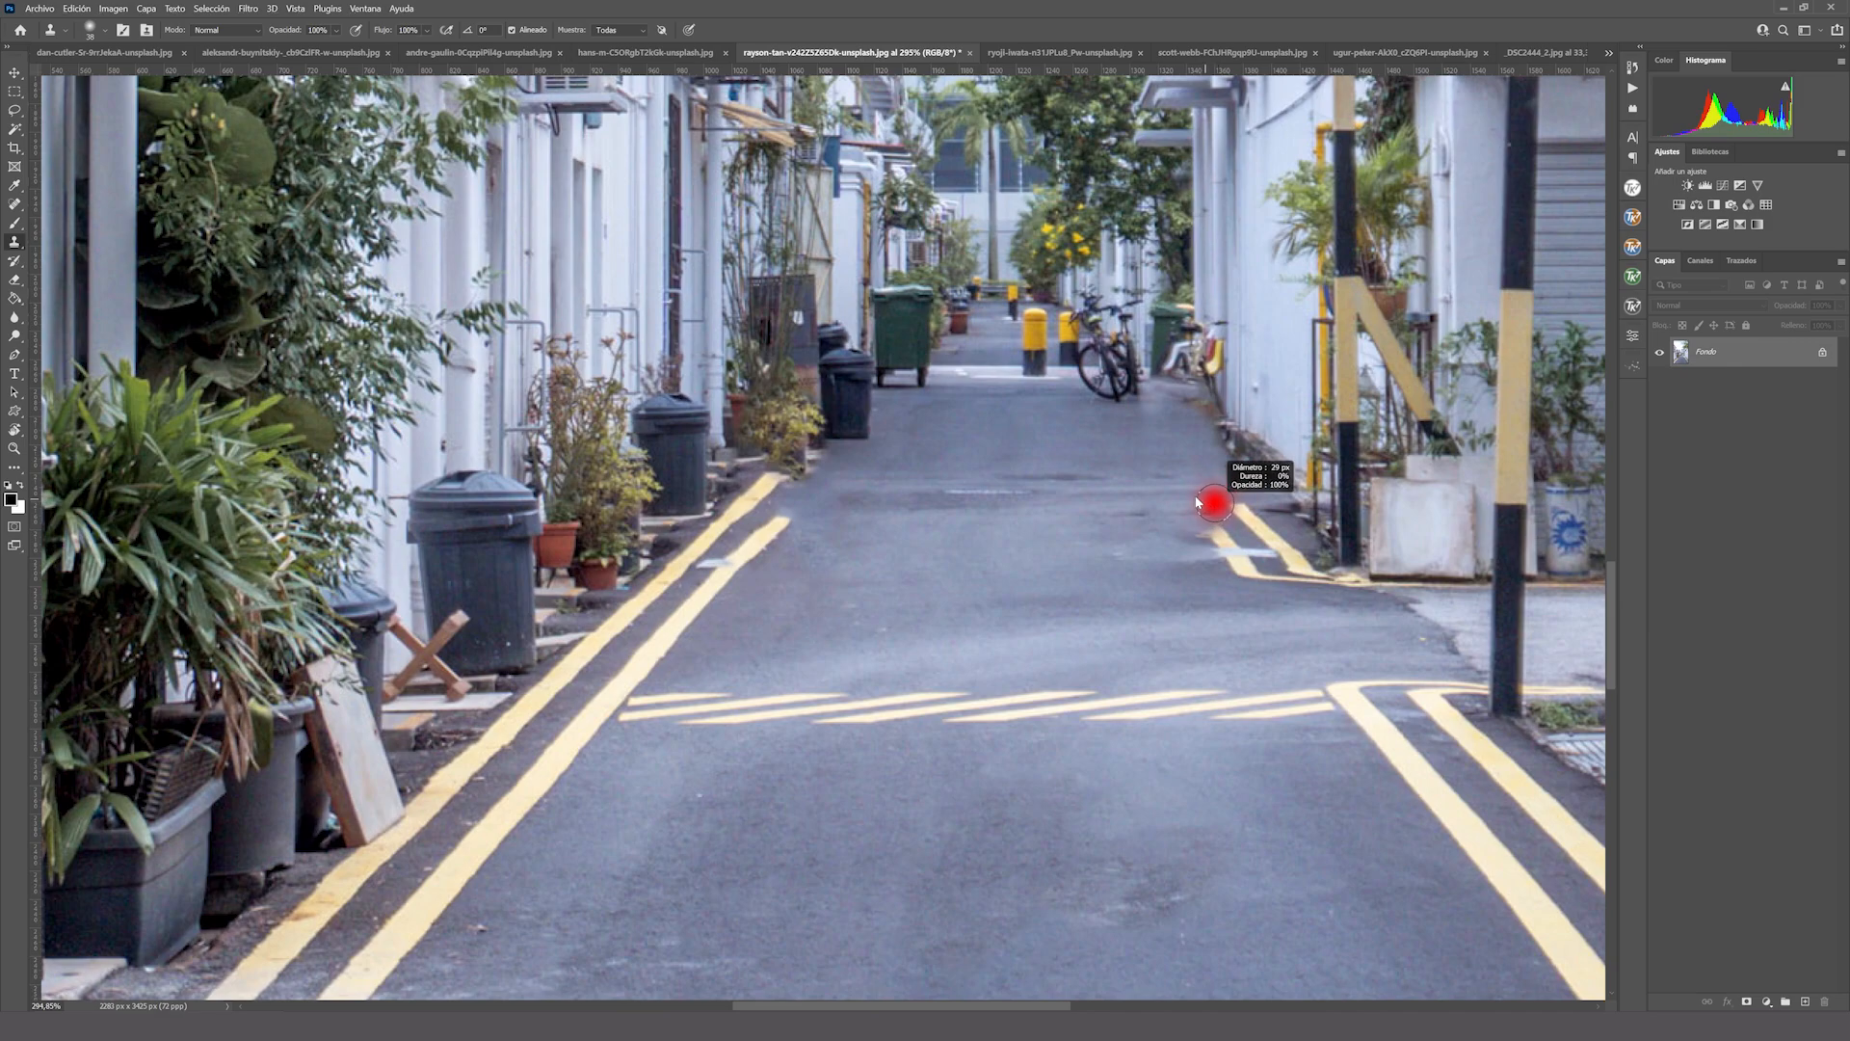
{"action": "left_click_drag", "start_coordinate": [1199, 443], "coordinate": [1214, 779]}
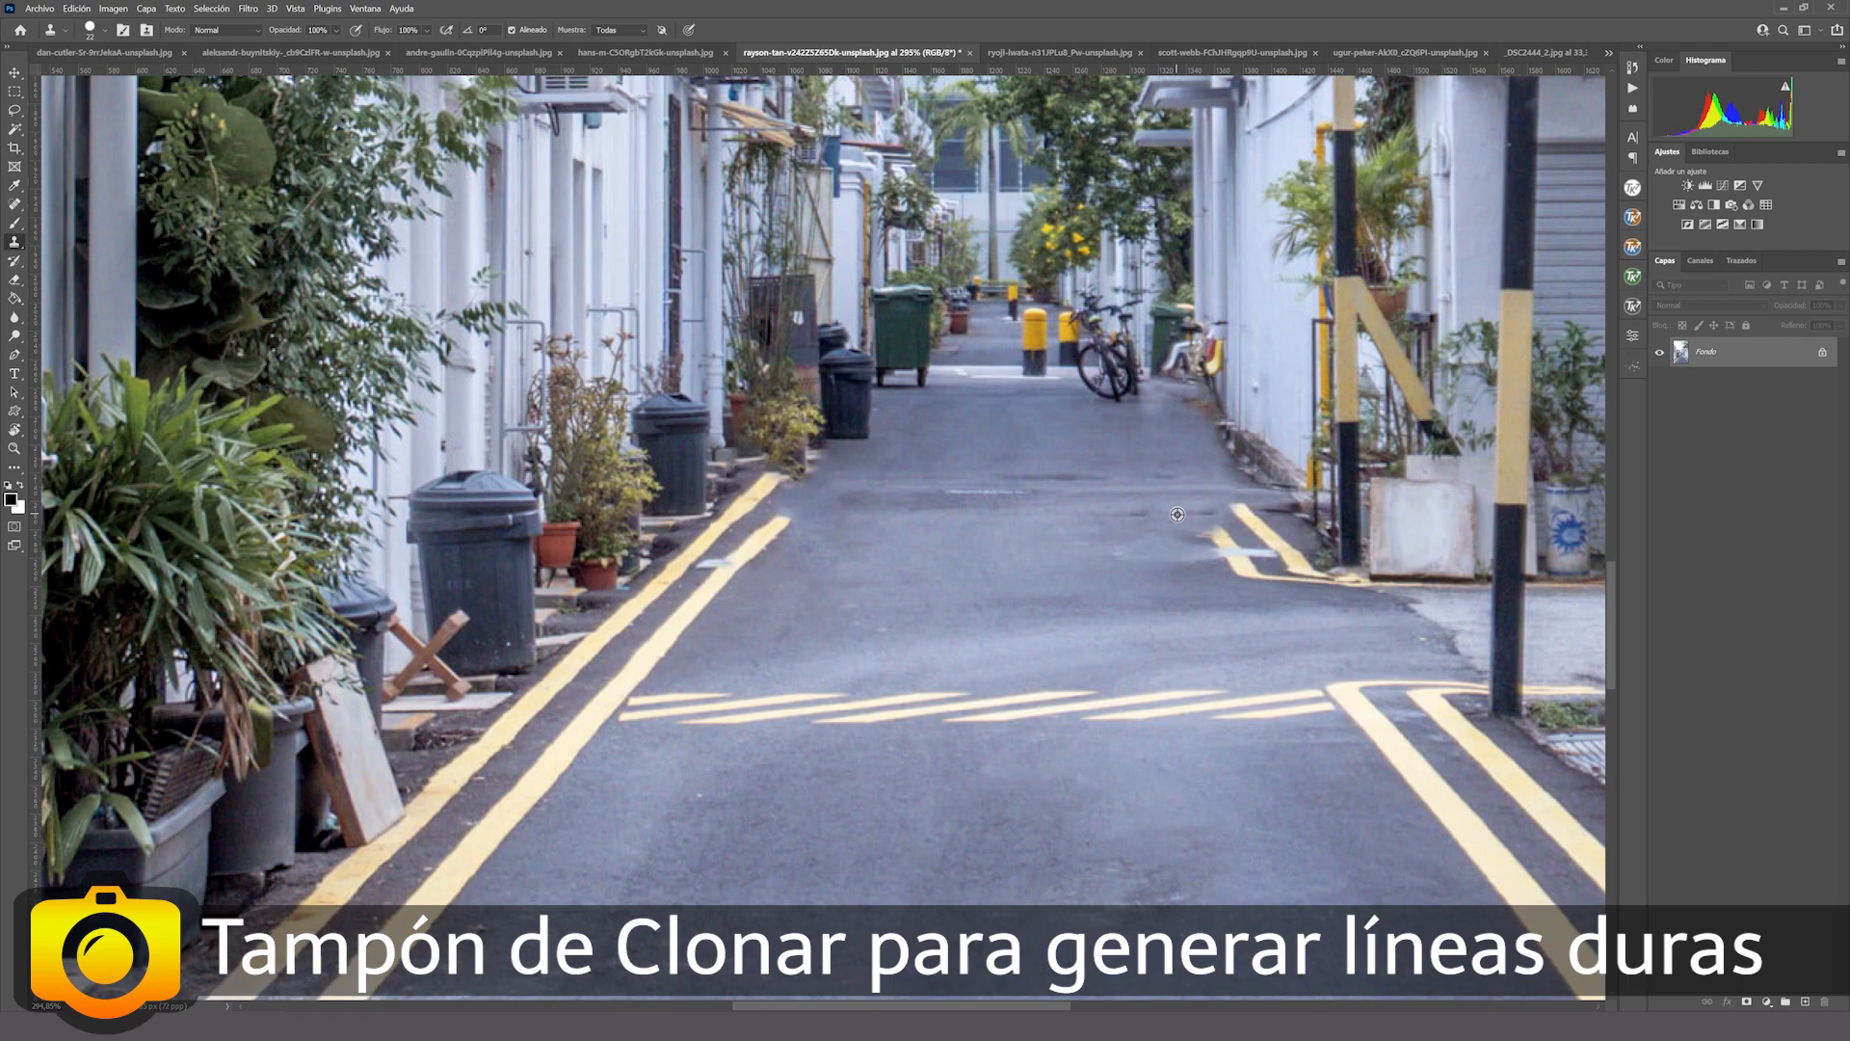
Clone asphalt over the far tips of the double yellow lines on both sides of the road.
{"action": "left_click_drag", "start_coordinate": [1187, 526], "coordinate": [1187, 527]}
{"action": "mouse_move", "coordinate": [1235, 514]}
{"action": "left_mouse_down"}
{"action": "mouse_move", "coordinate": [1263, 520]}
{"action": "mouse_move", "coordinate": [1233, 525]}
{"action": "mouse_move", "coordinate": [1244, 510]}
{"action": "left_mouse_up"}
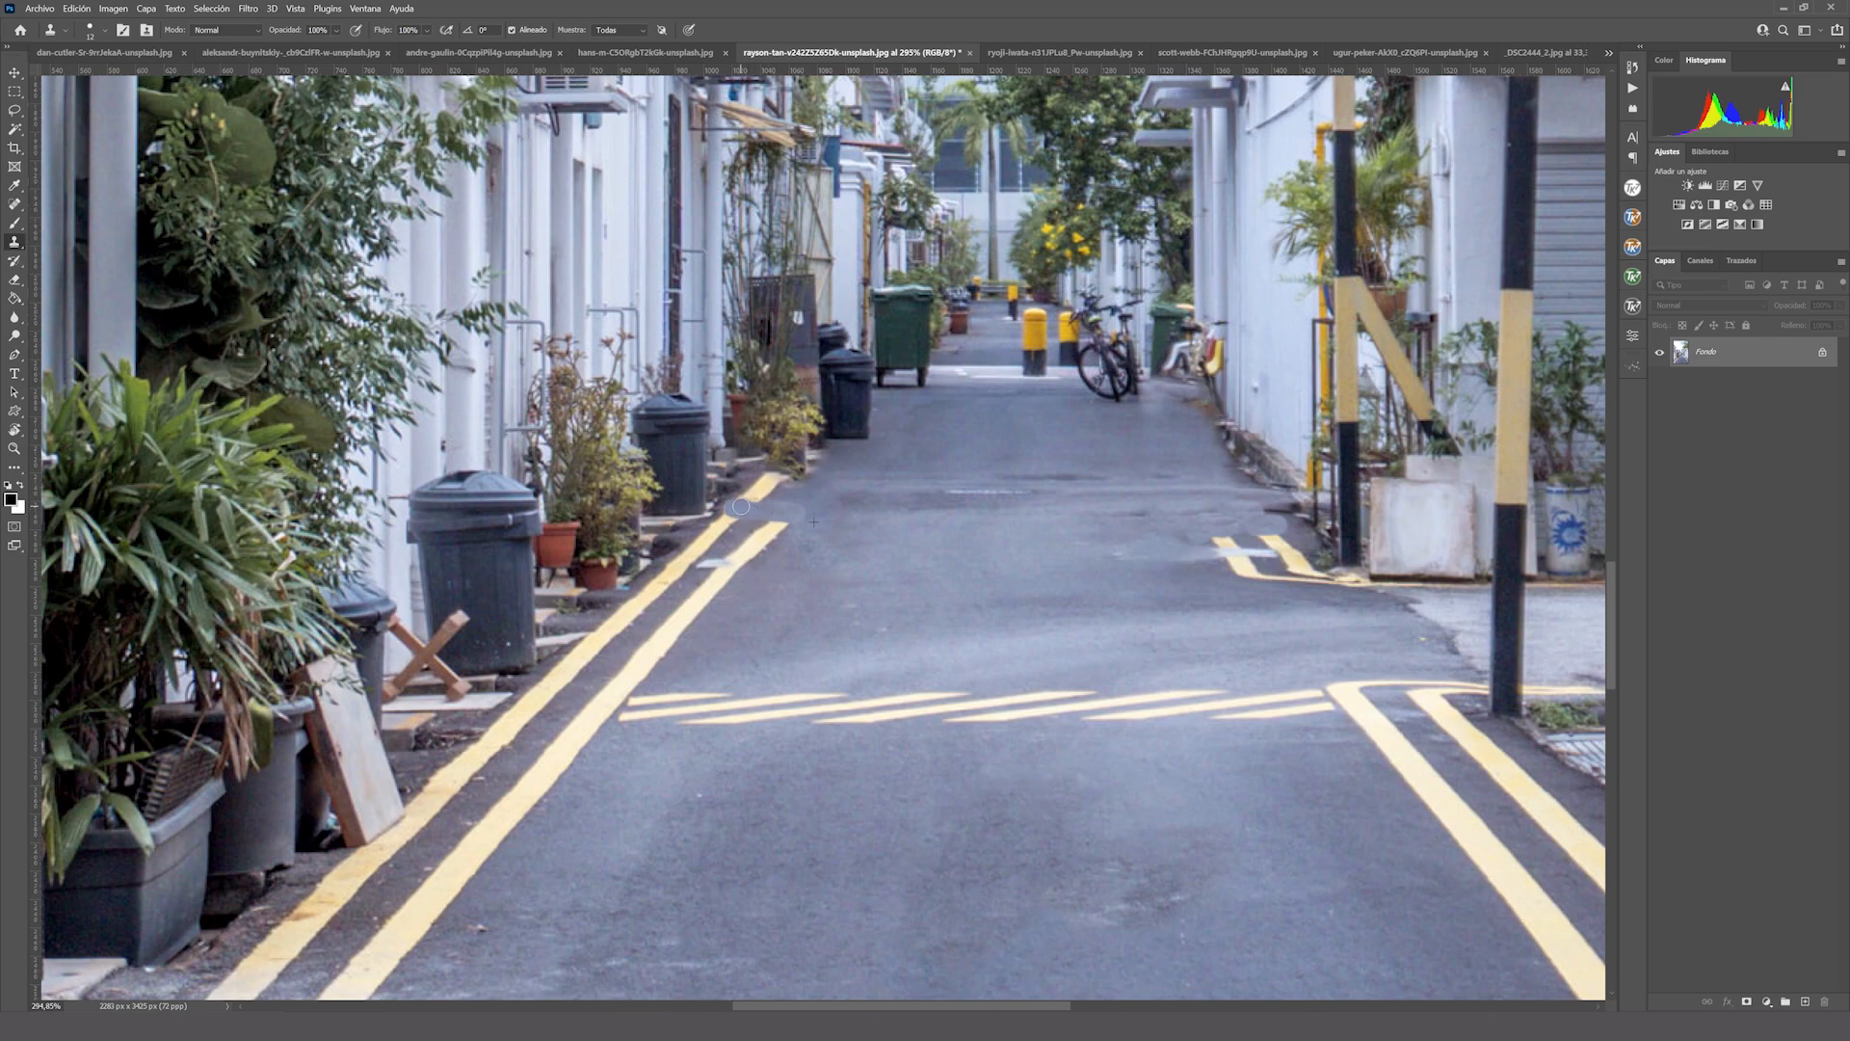
{"action": "mouse_move", "coordinate": [741, 506]}
{"action": "left_mouse_down"}
{"action": "mouse_move", "coordinate": [779, 482]}
{"action": "mouse_move", "coordinate": [767, 495]}
{"action": "left_mouse_up"}
{"action": "key", "text": "bracketleft"}
Try healing the far end of the right-hand yellow line using the Healing Brush with sampled asphalt, and undo the stroke.
{"action": "left_click", "coordinate": [14, 448]}
{"action": "left_click_drag", "start_coordinate": [1292, 547], "coordinate": [1304, 548]}
{"action": "left_click", "coordinate": [1304, 549]}
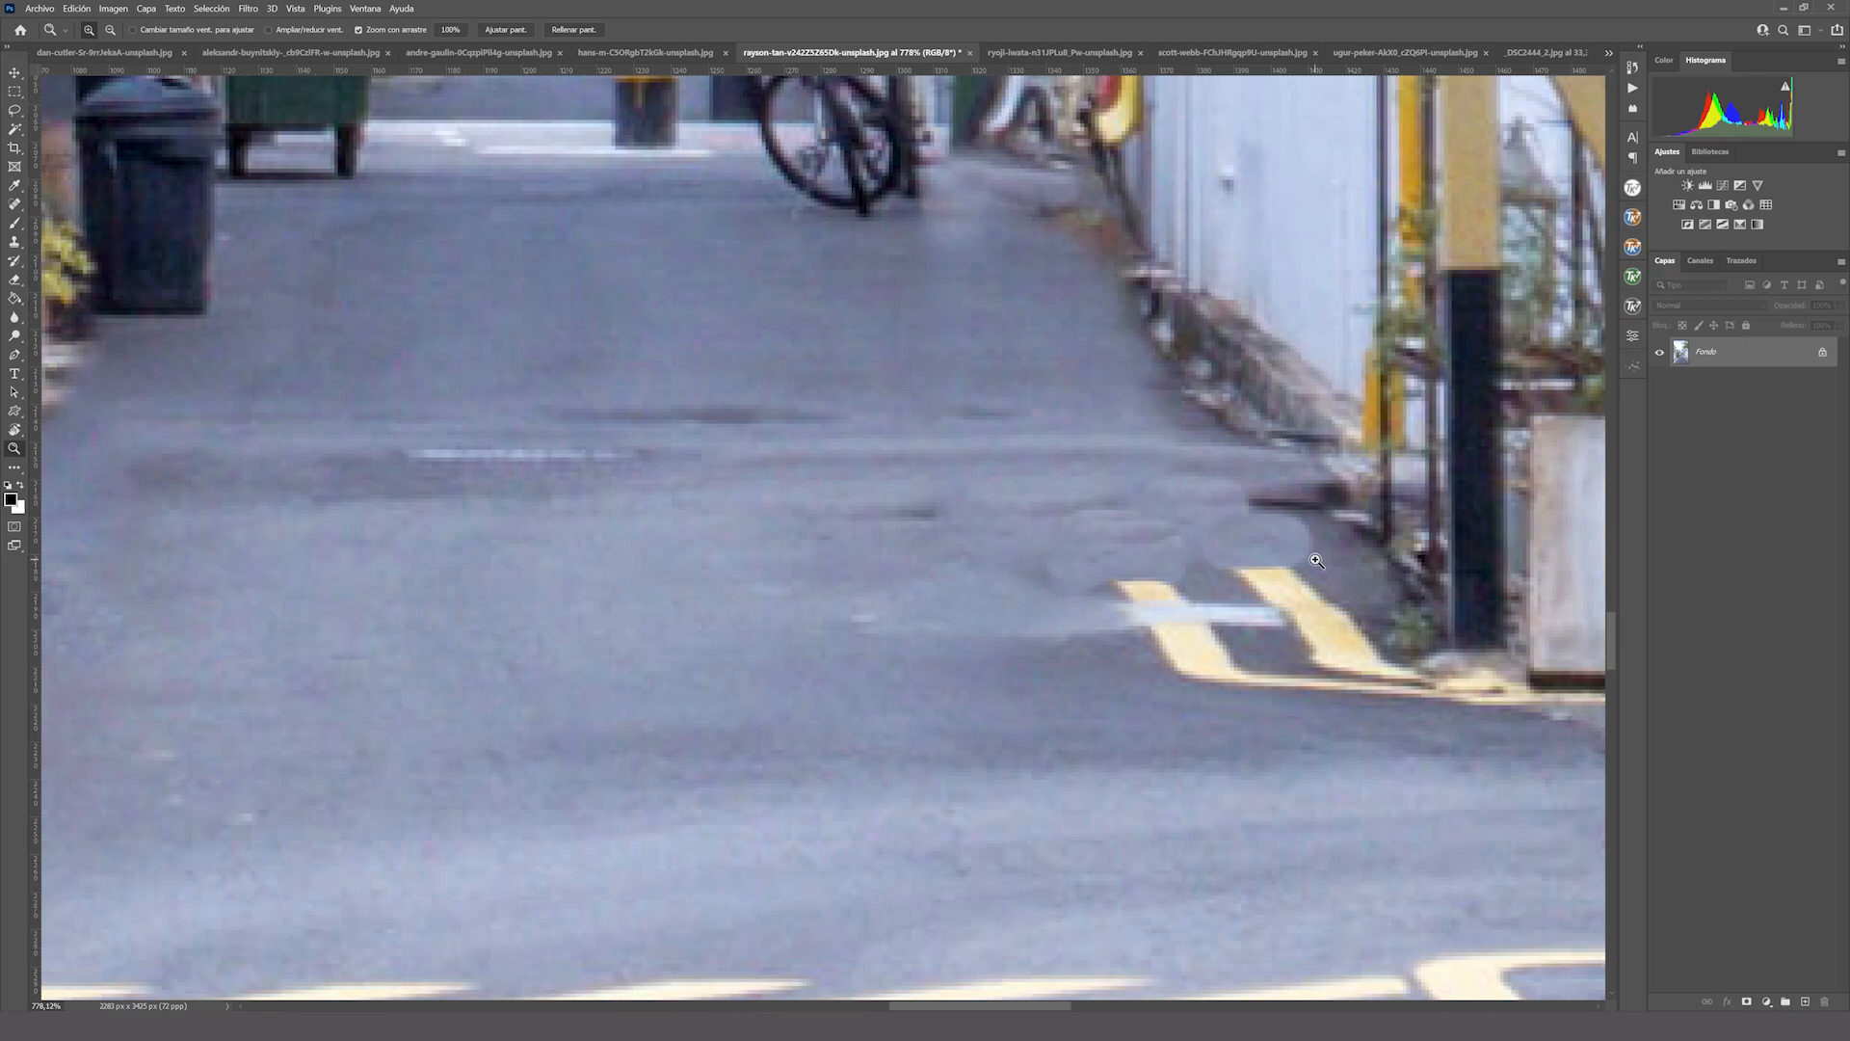
{"action": "left_click", "coordinate": [15, 204]}
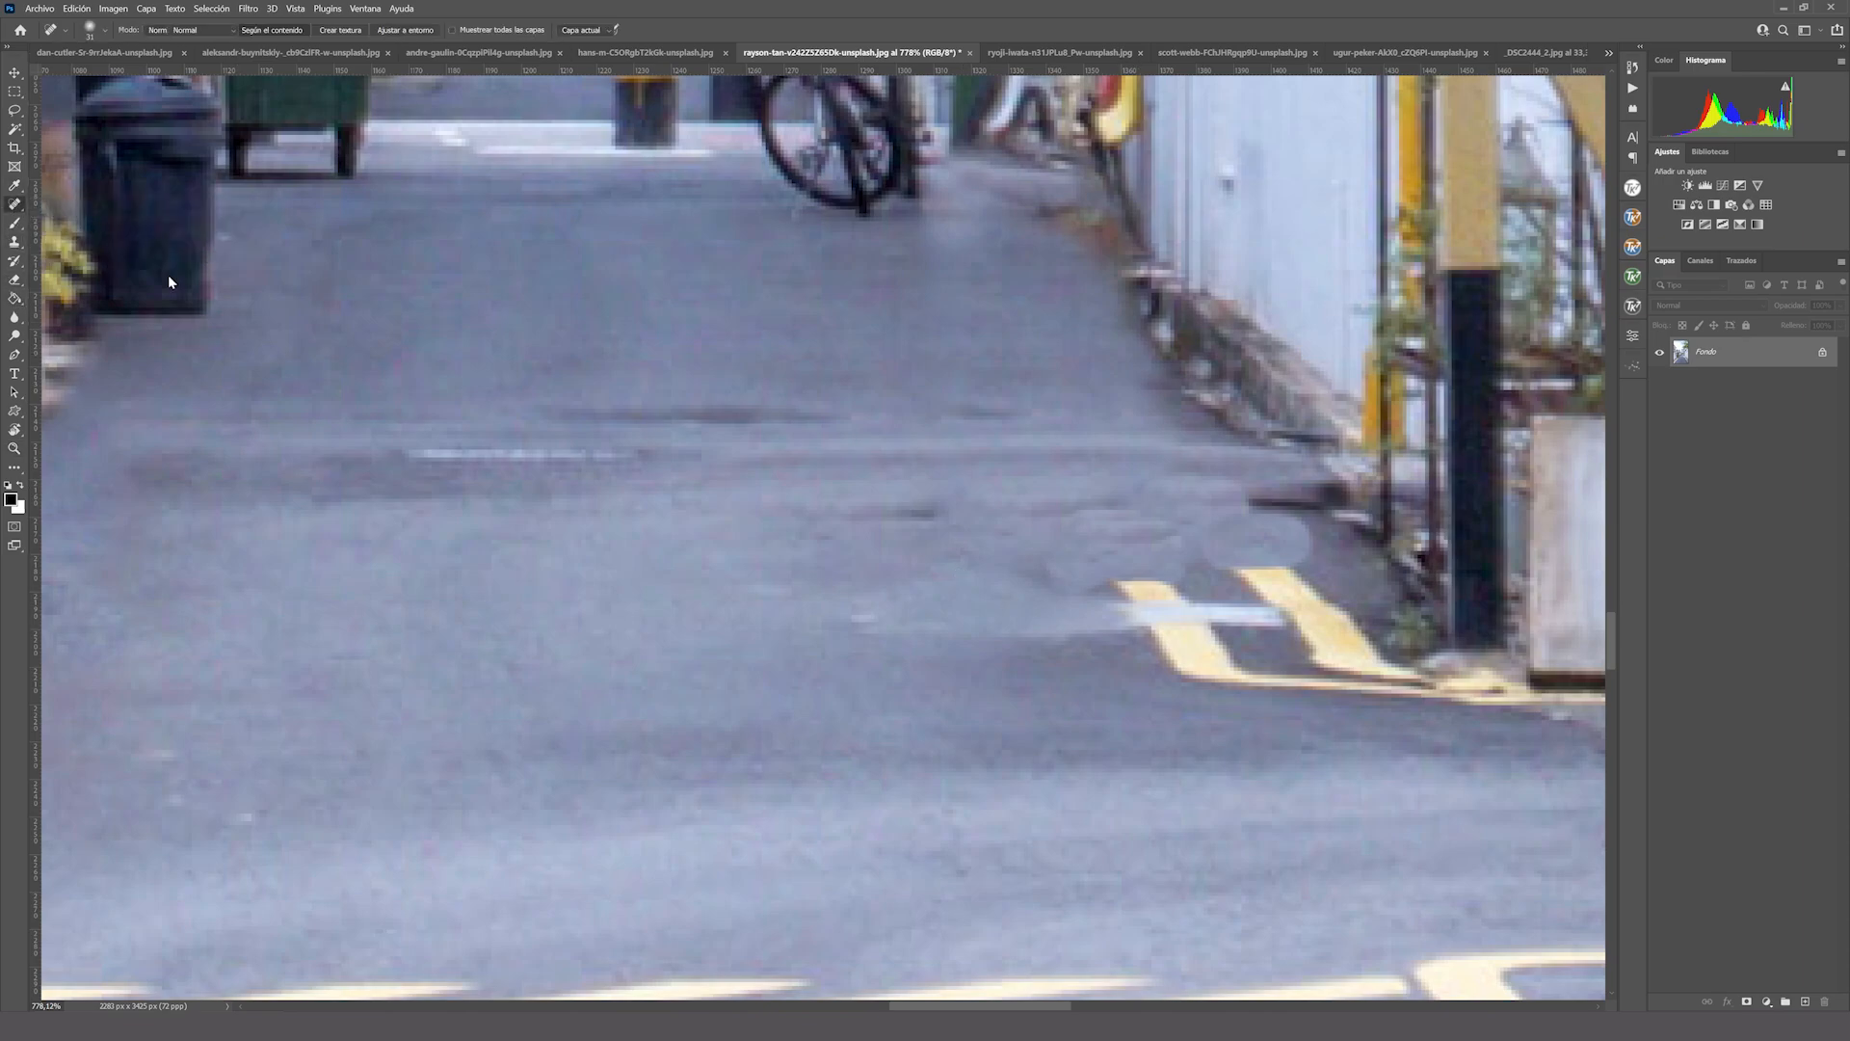
{"action": "left_click", "coordinate": [102, 217]}
{"action": "left_click_drag", "start_coordinate": [956, 599], "coordinate": [877, 584]}
{"action": "left_click", "coordinate": [903, 586], "text": "alt"}
{"action": "left_click_drag", "start_coordinate": [1159, 584], "coordinate": [1135, 576]}
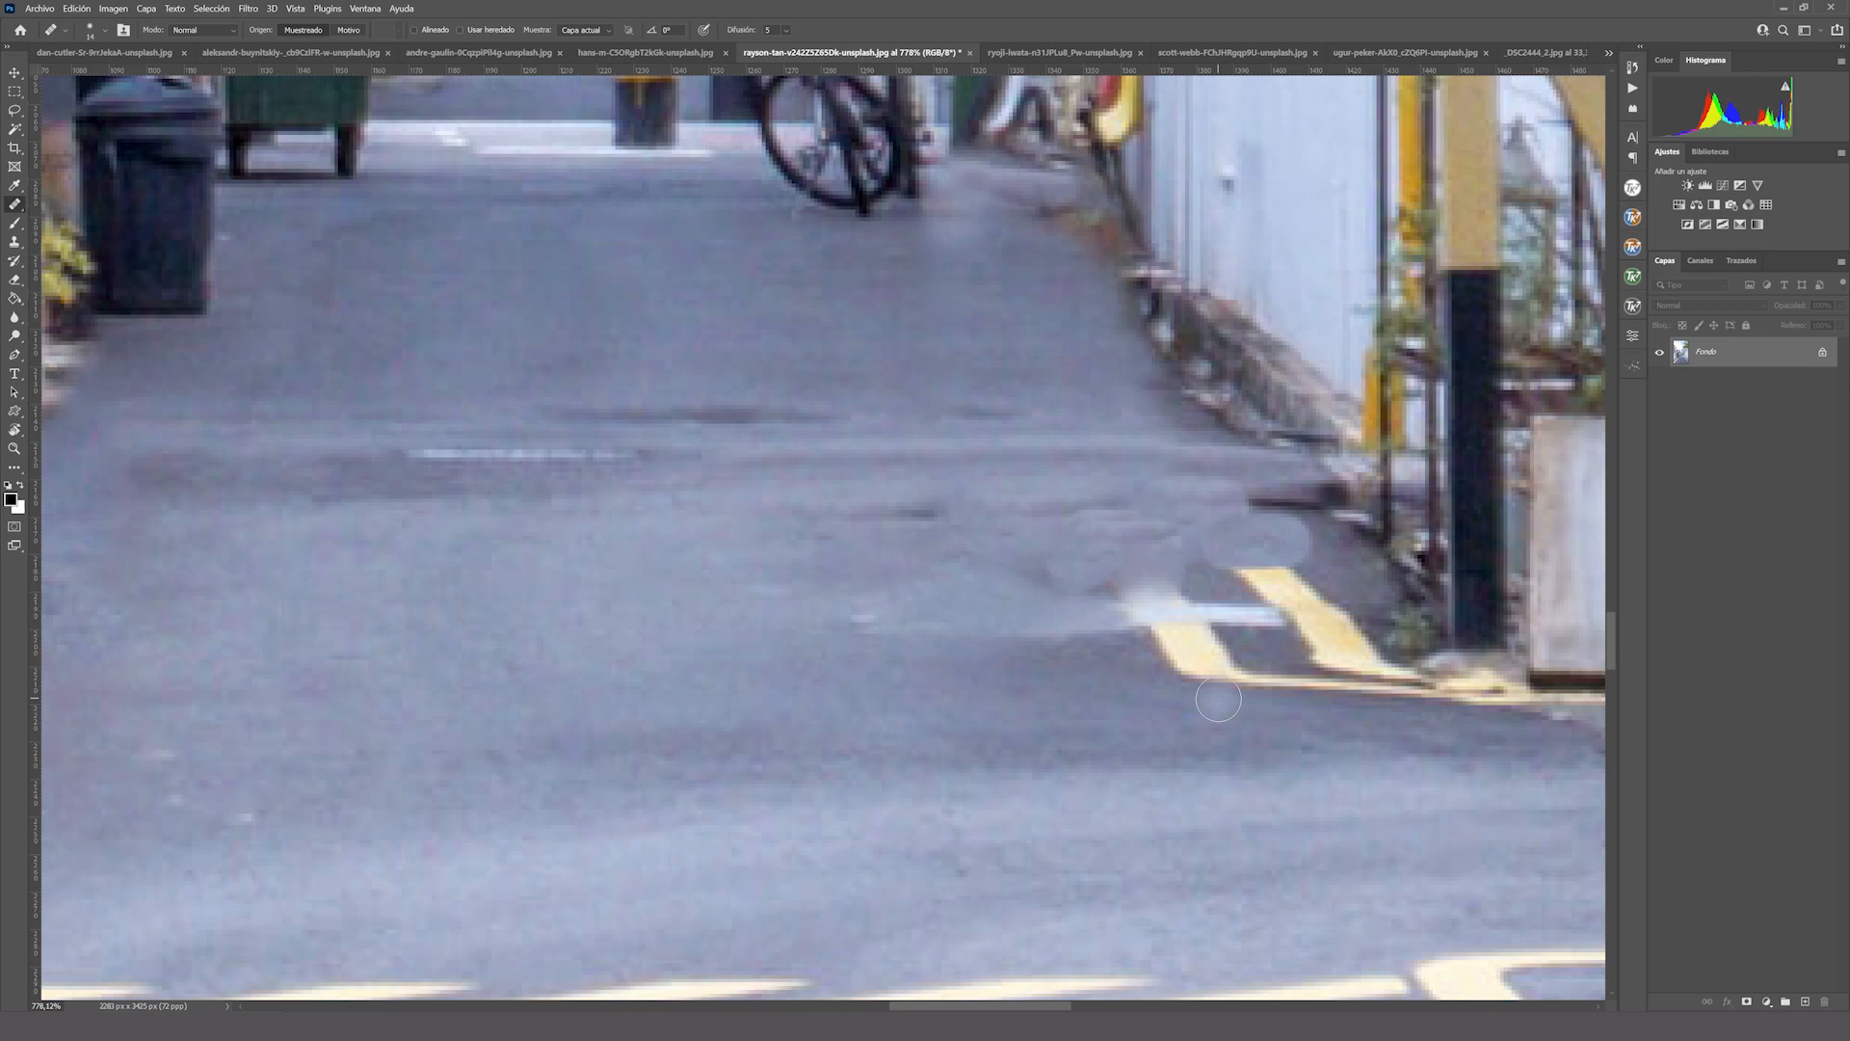
{"action": "key", "text": "ctrl+z"}
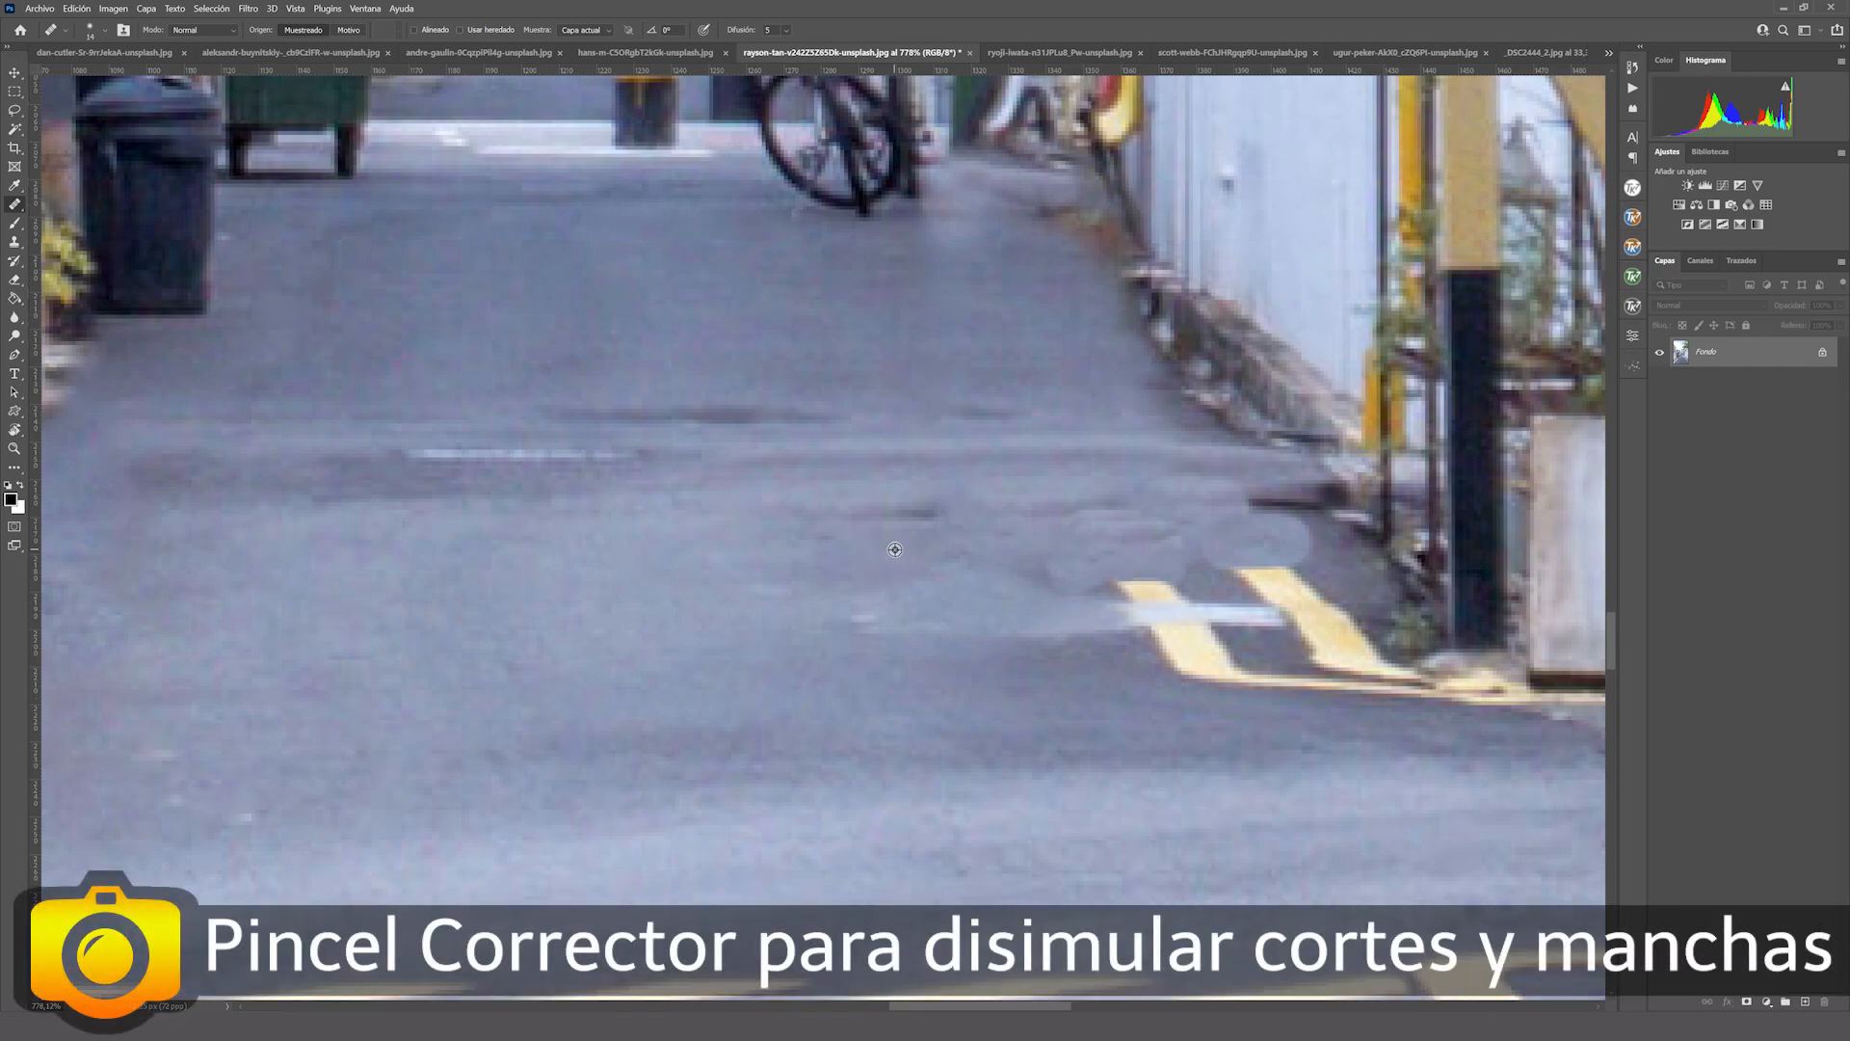
Heal the visible clone edges around the far end of the right-hand yellow line with the Healing Brush, using sampled asphalt.
{"action": "left_click", "coordinate": [147, 258]}
{"action": "left_click", "coordinate": [863, 618]}
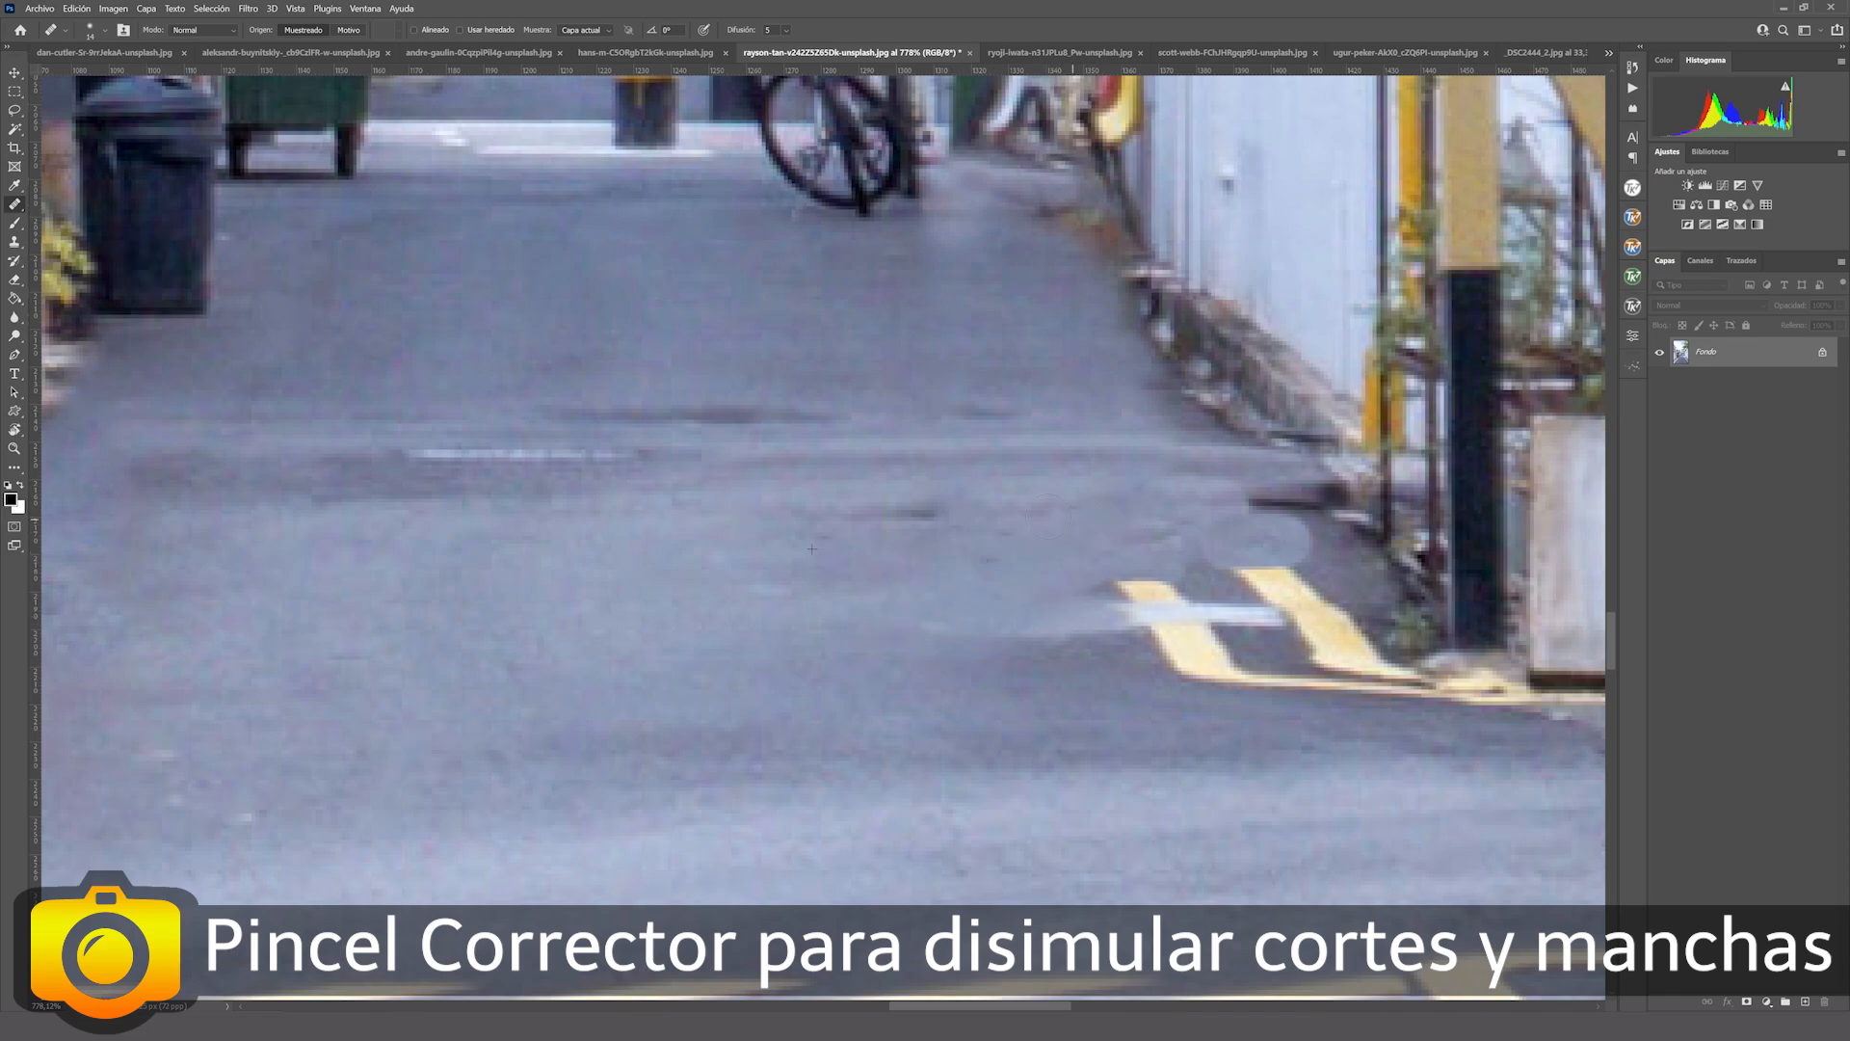
{"action": "left_click", "coordinate": [976, 487], "text": "alt"}
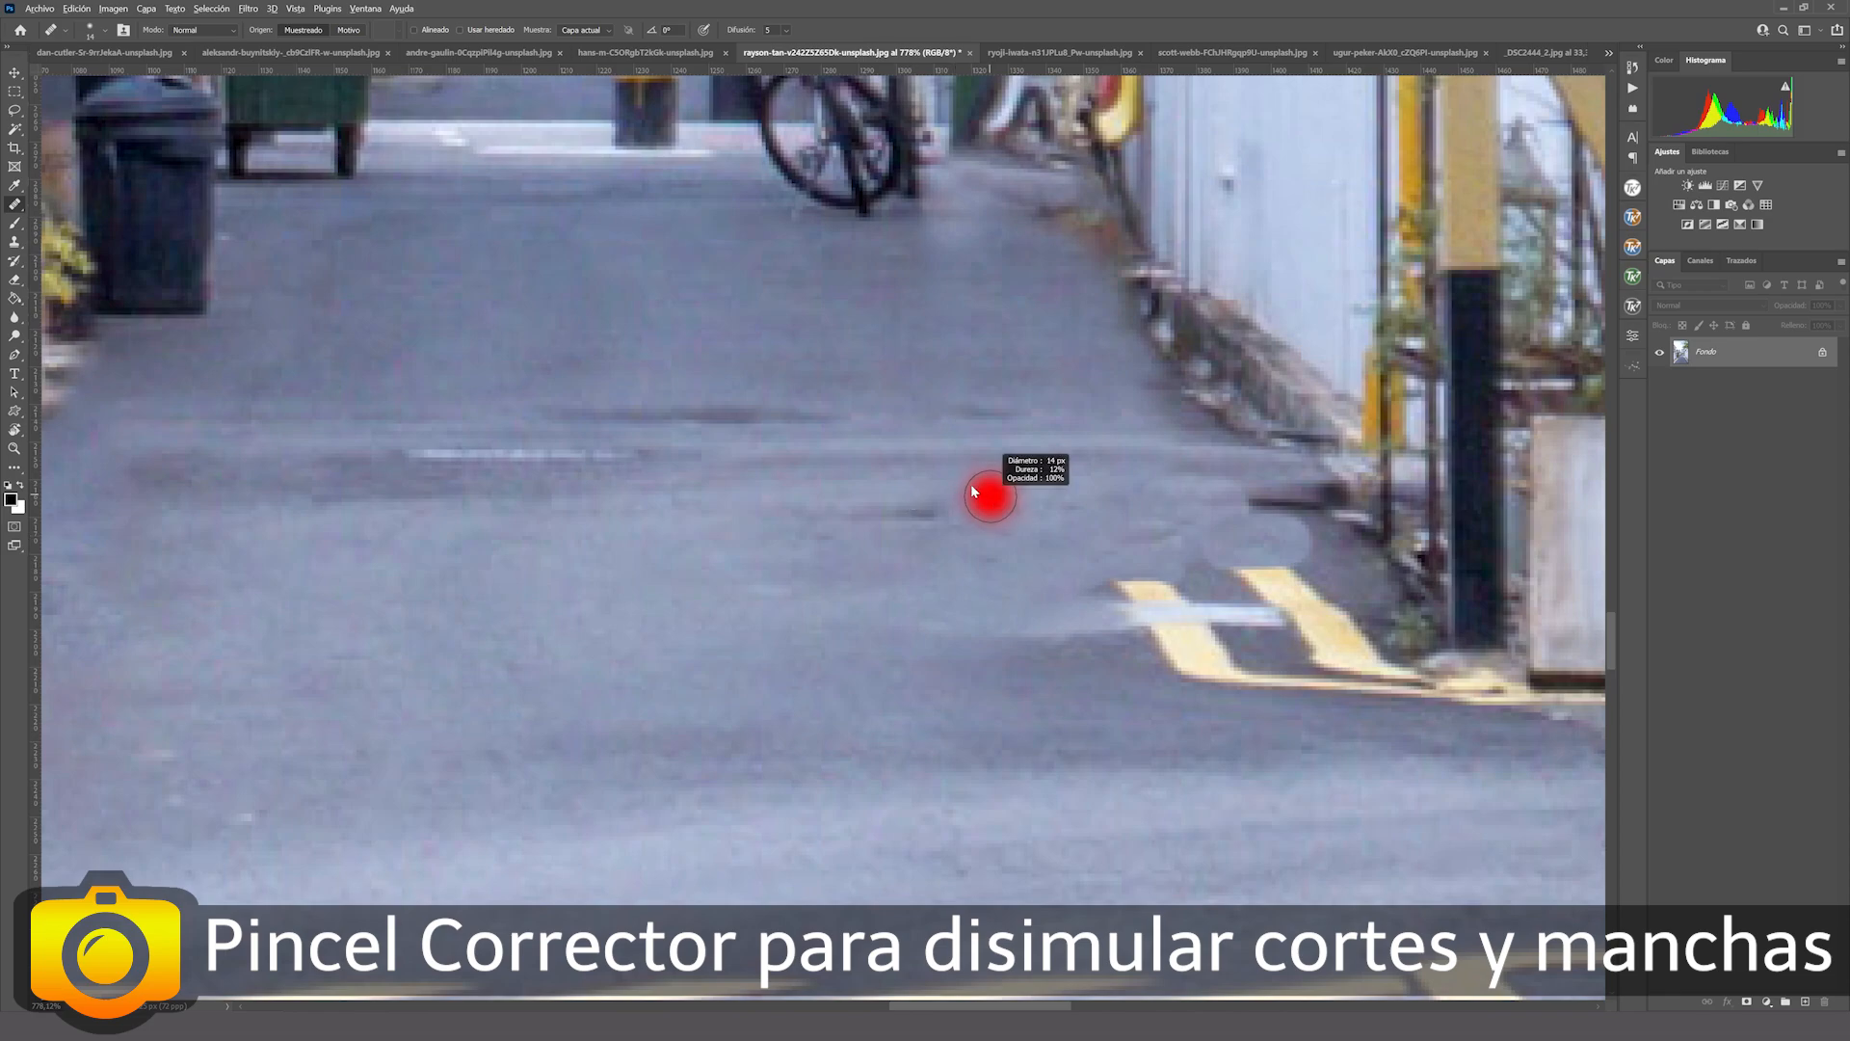
{"action": "mouse_move", "coordinate": [1161, 492]}
{"action": "left_mouse_down"}
{"action": "mouse_move", "coordinate": [1219, 496]}
{"action": "mouse_move", "coordinate": [1297, 540]}
{"action": "left_mouse_up"}
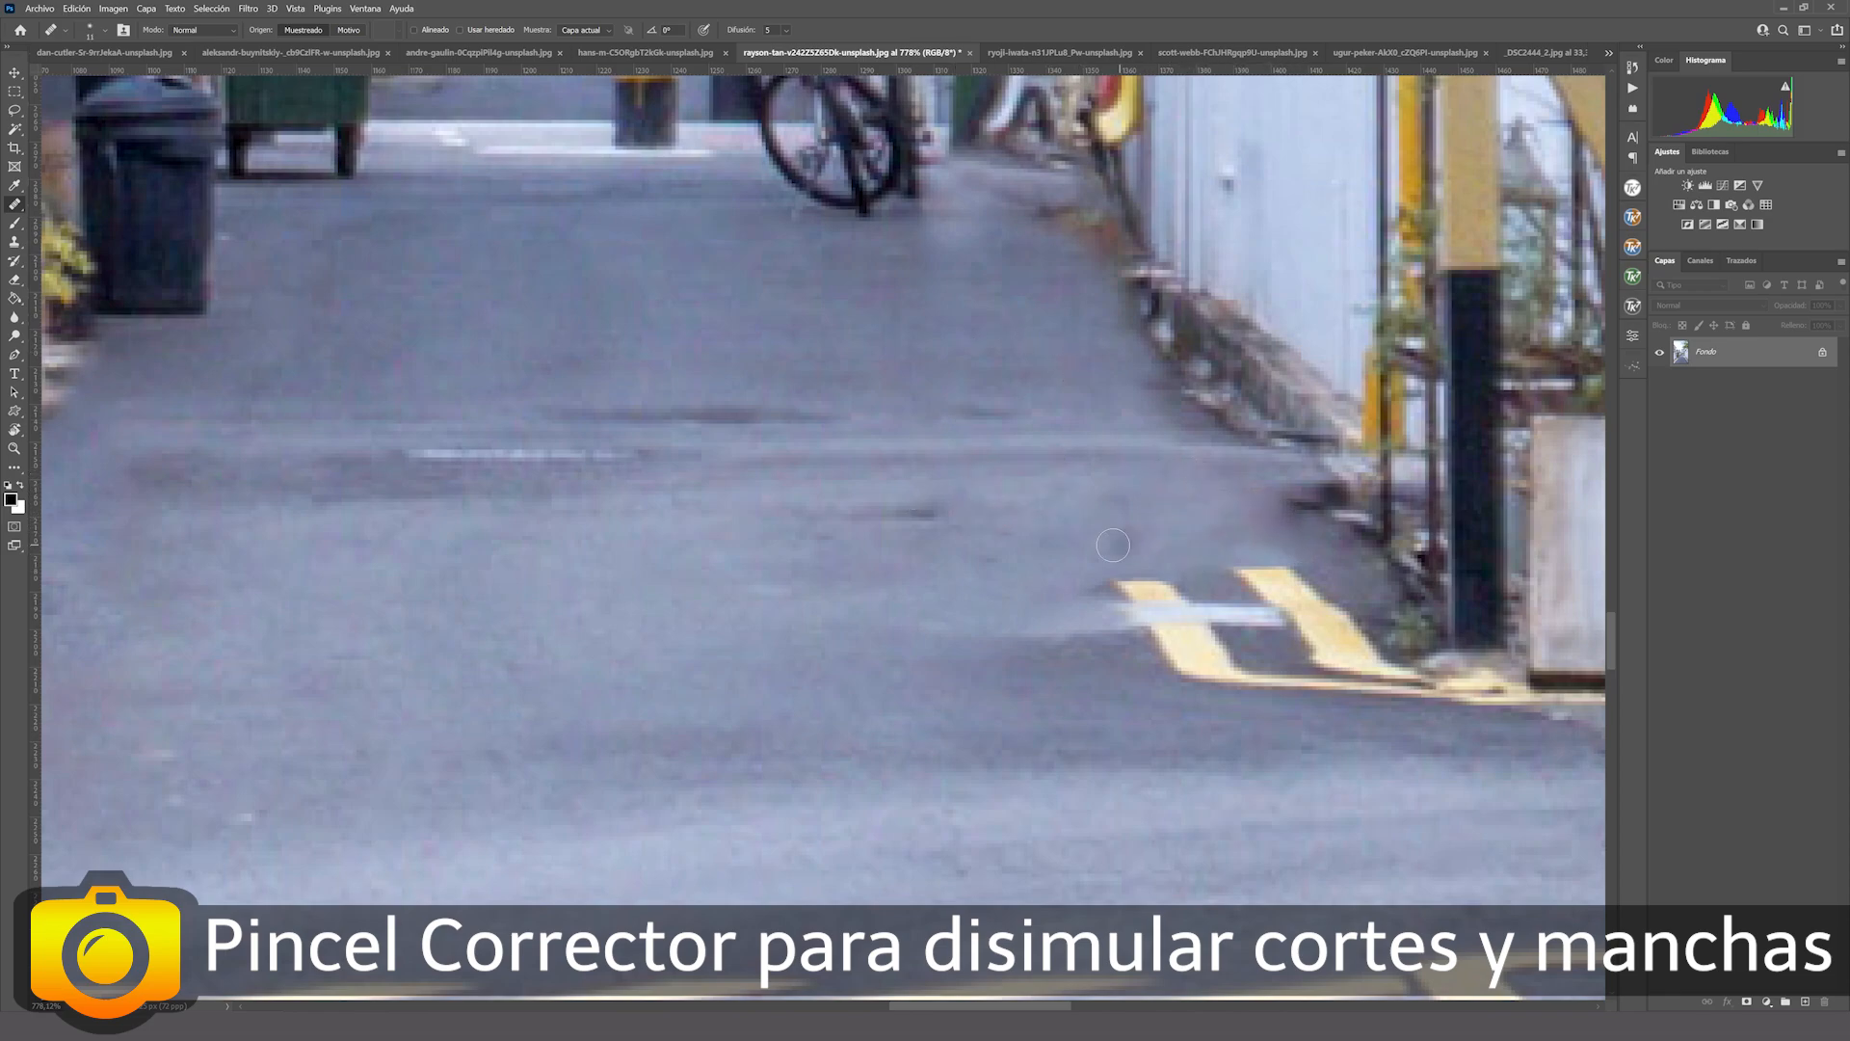
Heal the remaining dark and light blotches on the asphalt in the middle of the road with the Healing Brush.
{"action": "left_click", "coordinate": [819, 585]}
{"action": "left_click", "coordinate": [788, 571]}
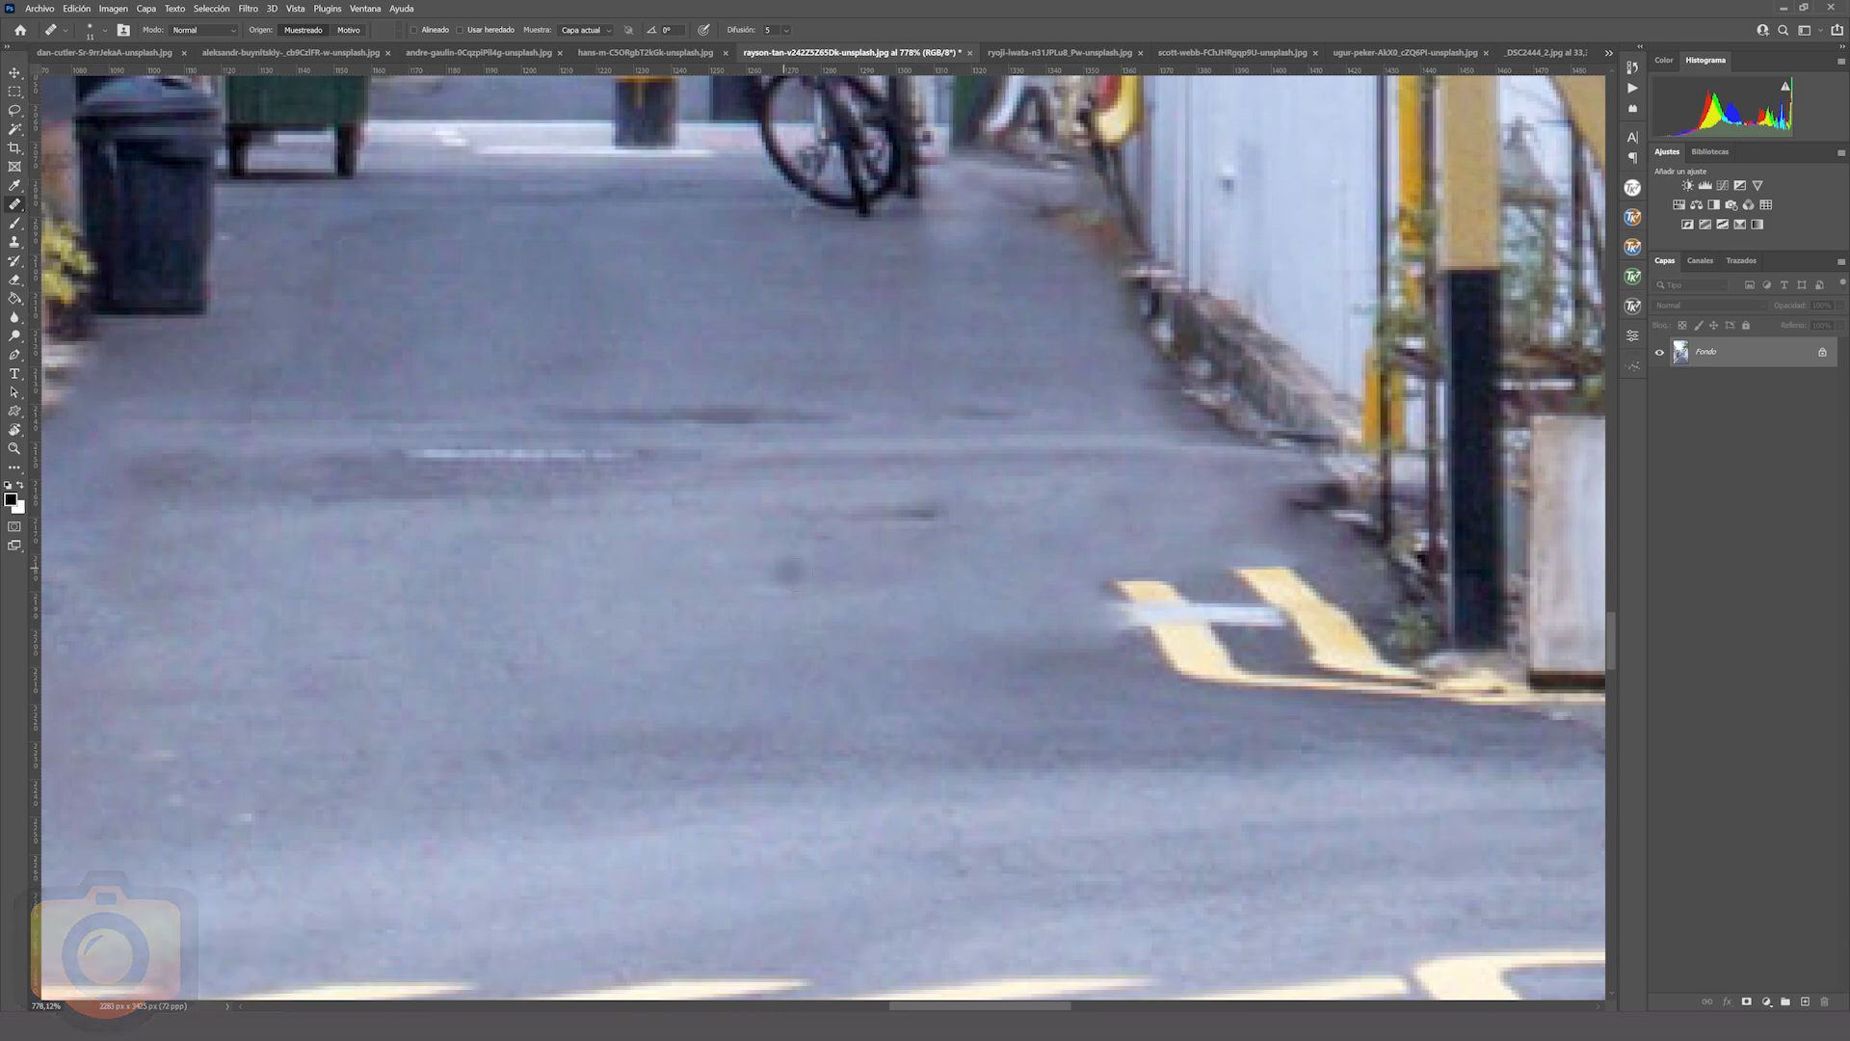
{"action": "left_click", "coordinate": [874, 532]}
{"action": "left_click", "coordinate": [922, 512]}
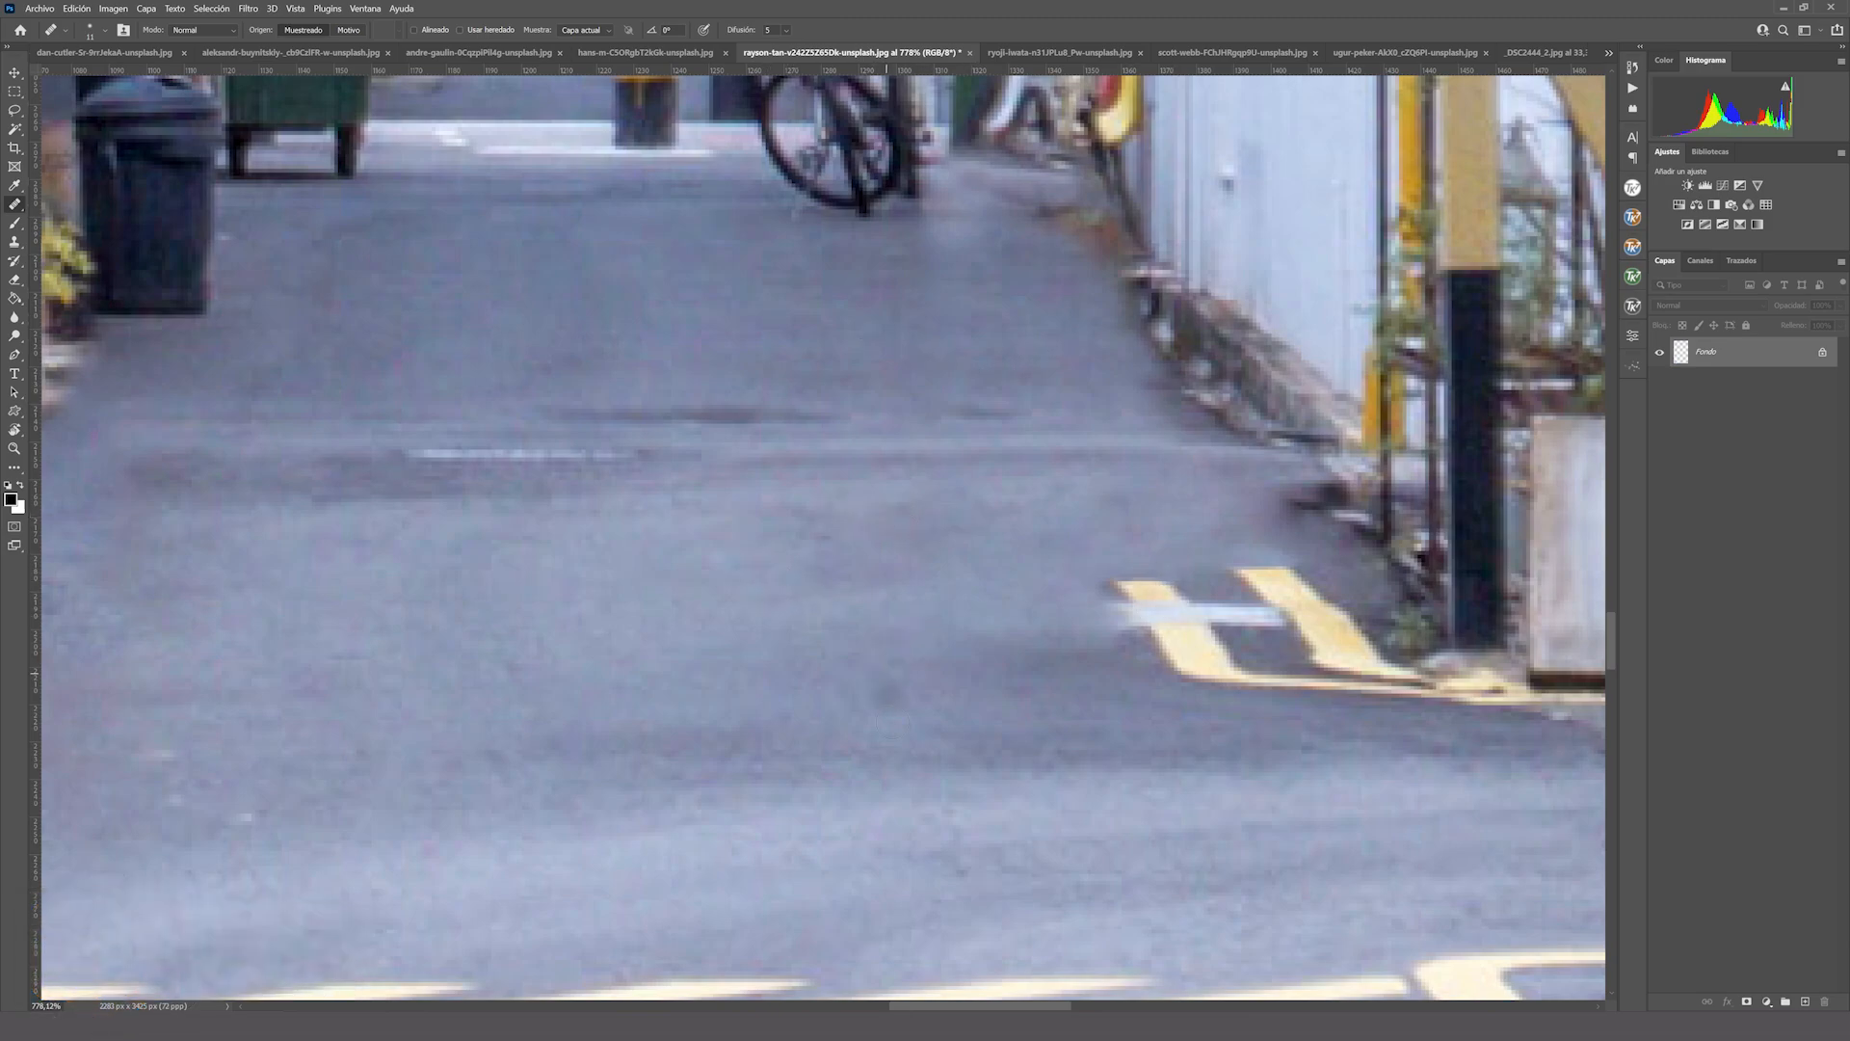
Heal the cloned asphalt patch beyond the far ends of the left-hand double yellow lines and inspect the whole retouched street.
{"action": "left_click_drag", "start_coordinate": [943, 1005], "coordinate": [860, 1002]}
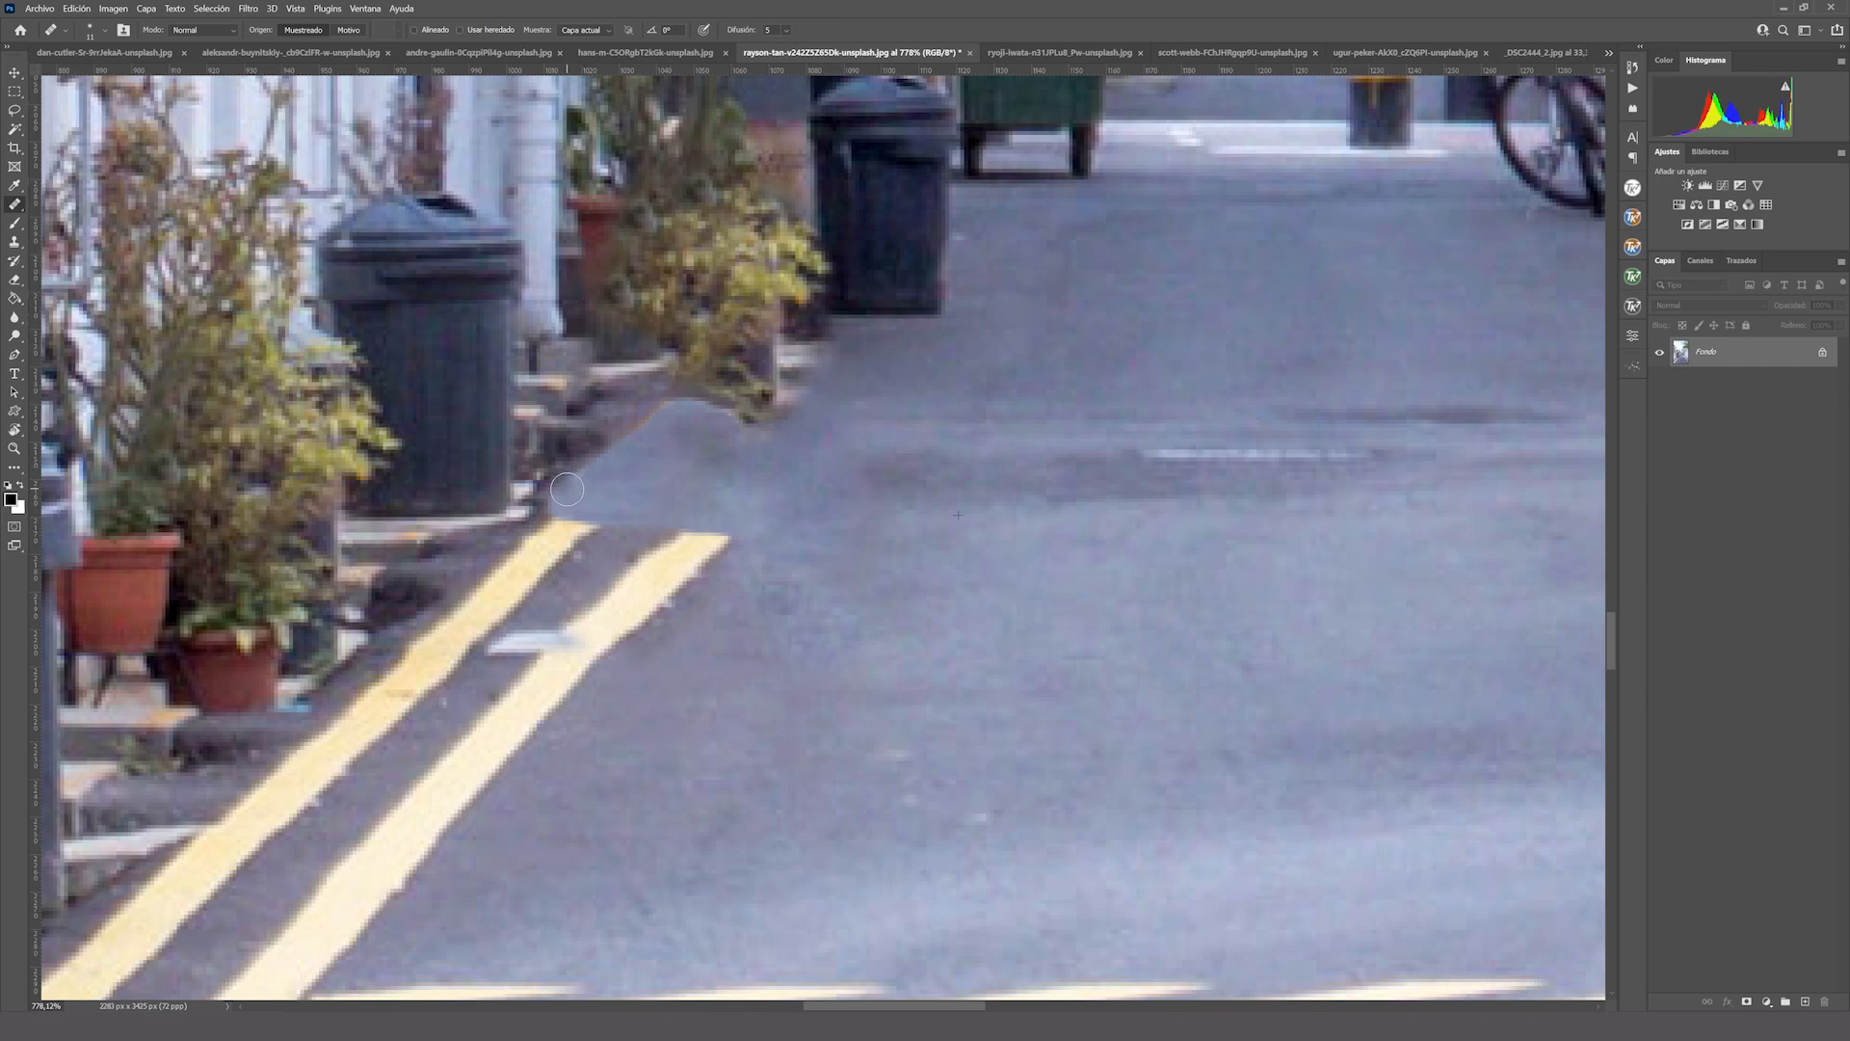
{"action": "mouse_move", "coordinate": [567, 490]}
{"action": "left_mouse_down"}
{"action": "mouse_move", "coordinate": [671, 409]}
{"action": "mouse_move", "coordinate": [721, 426]}
{"action": "left_mouse_up"}
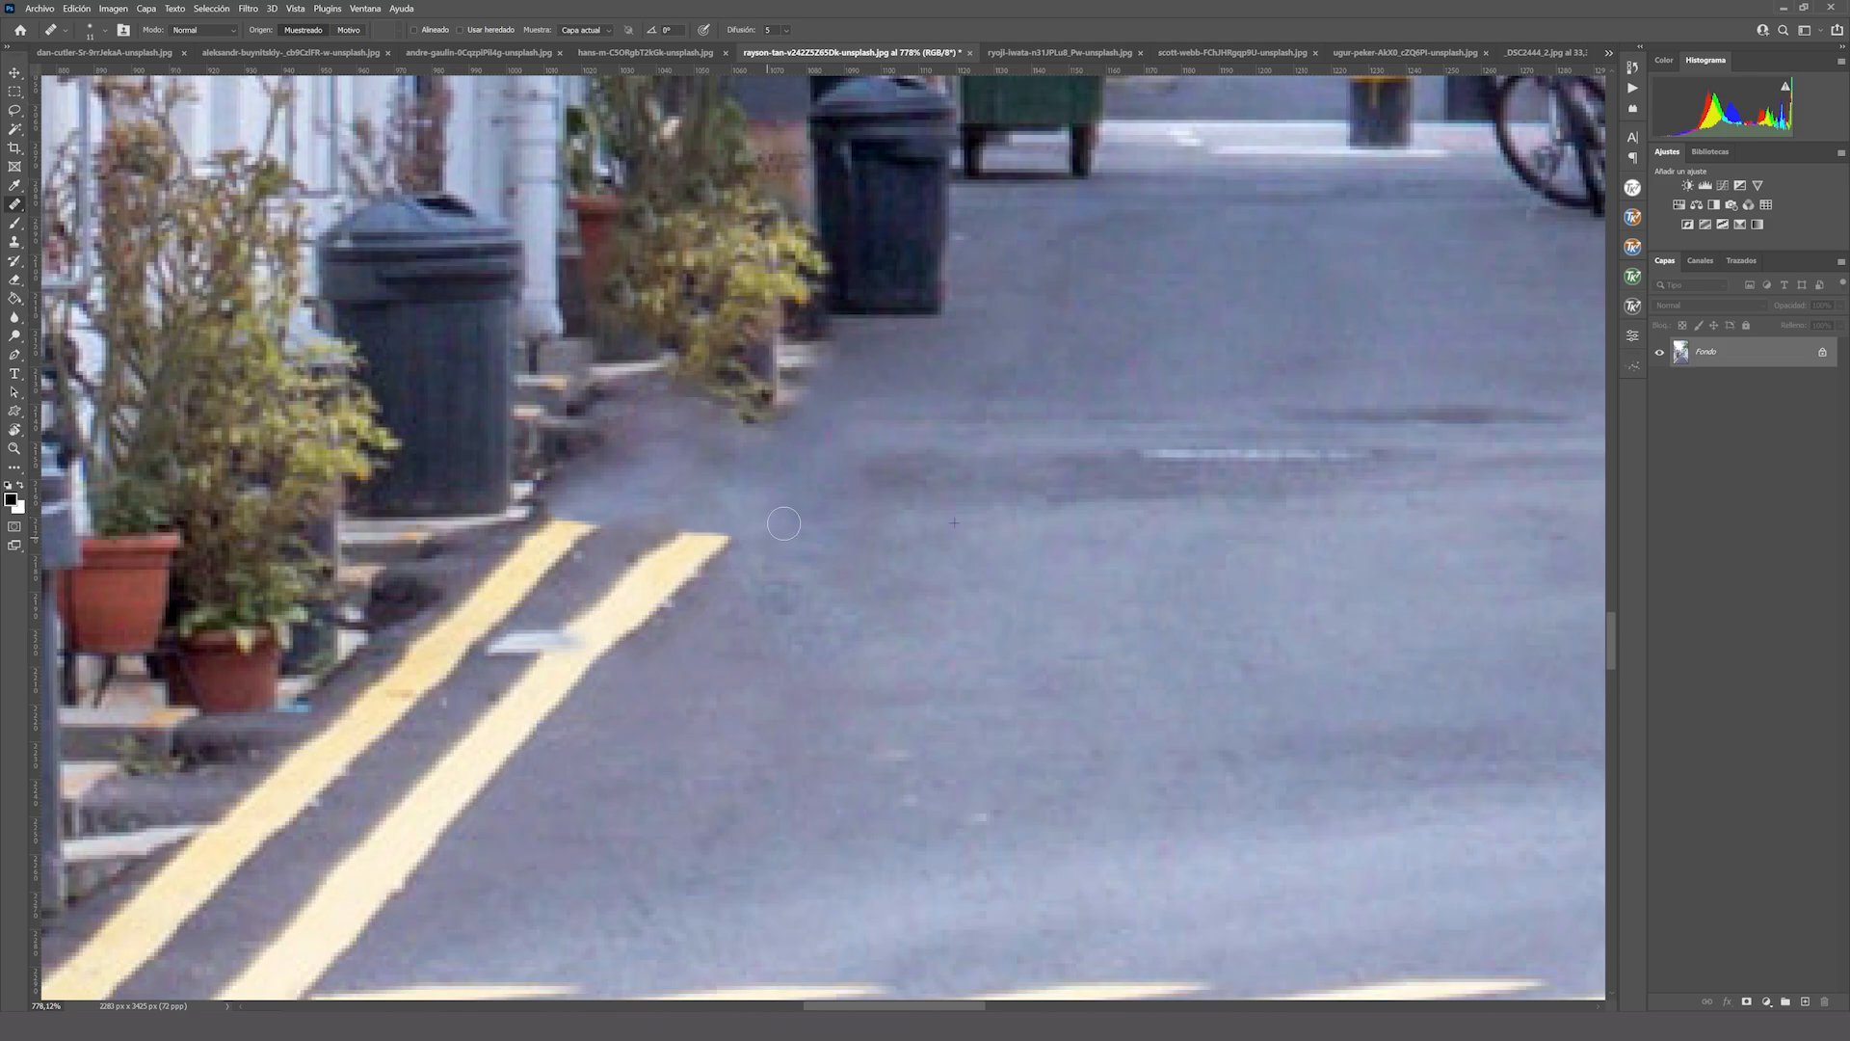
{"action": "left_click", "coordinate": [19, 449]}
{"action": "right_click", "coordinate": [847, 433]}
{"action": "left_click", "coordinate": [868, 446]}
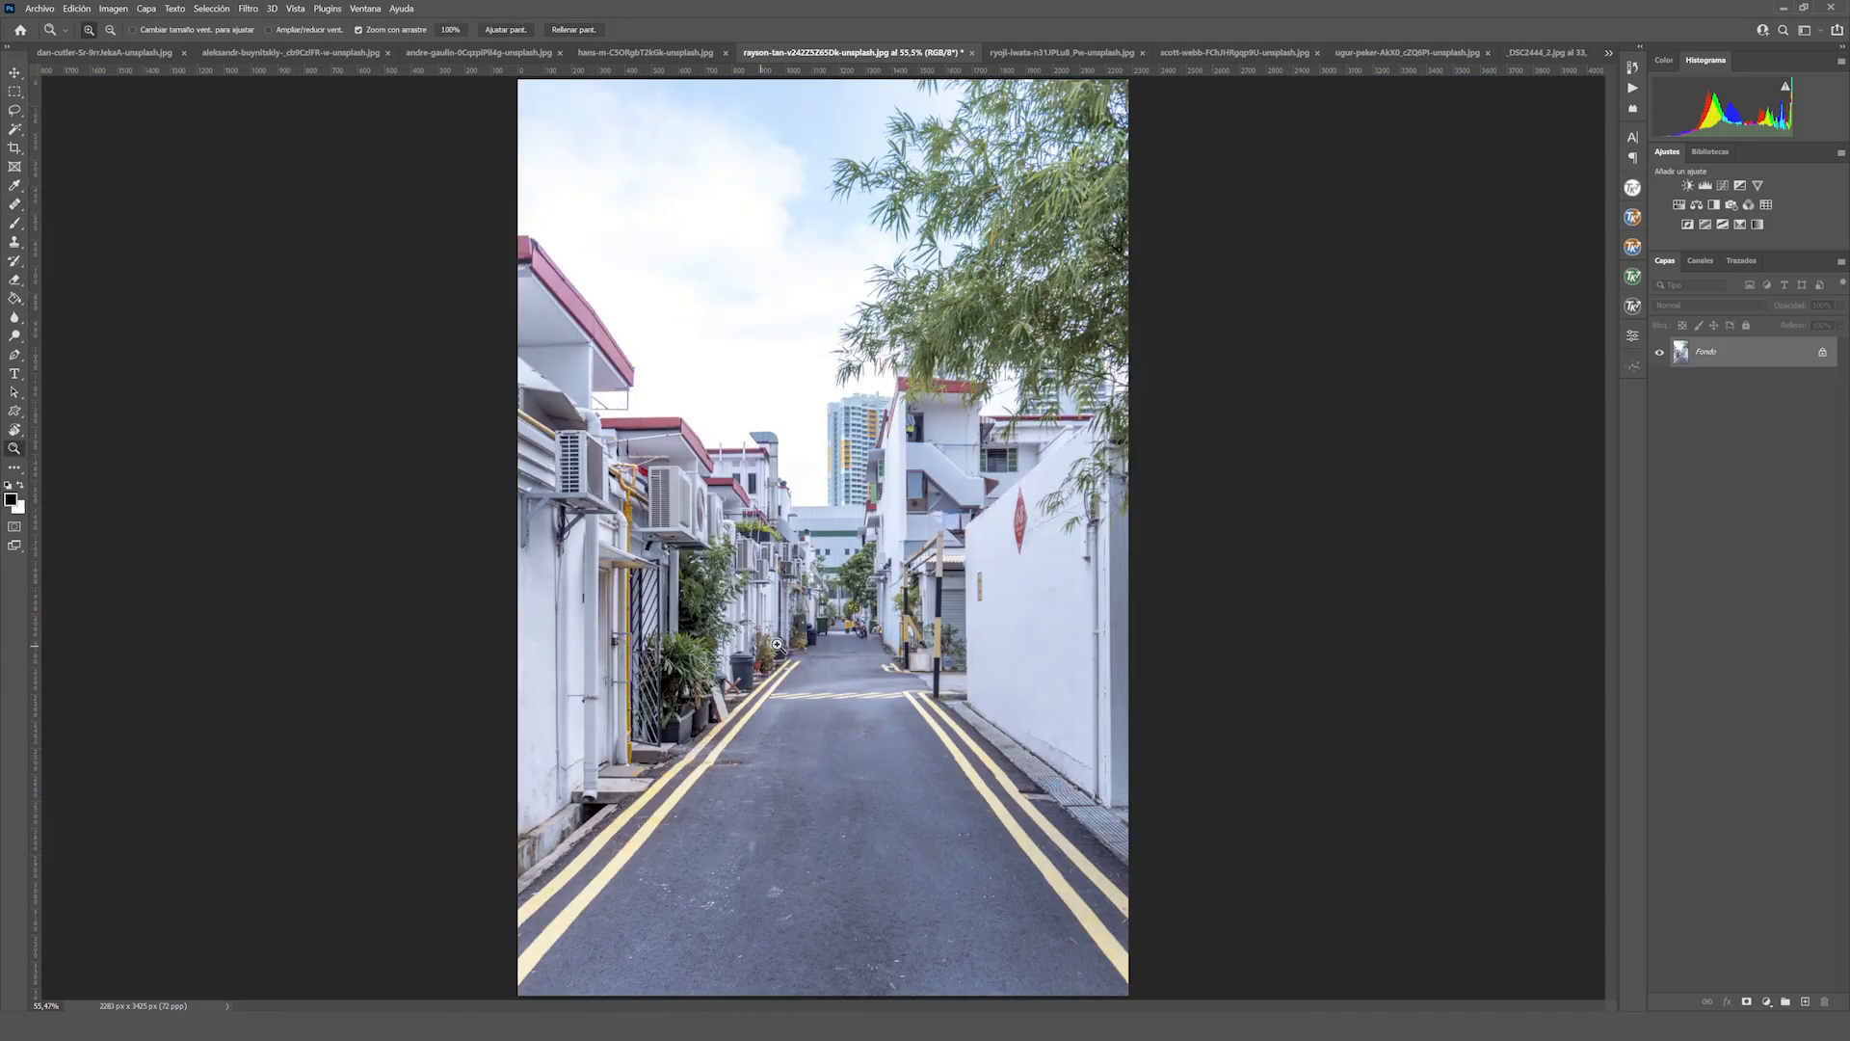
{"action": "left_click_drag", "start_coordinate": [859, 669], "coordinate": [922, 713]}
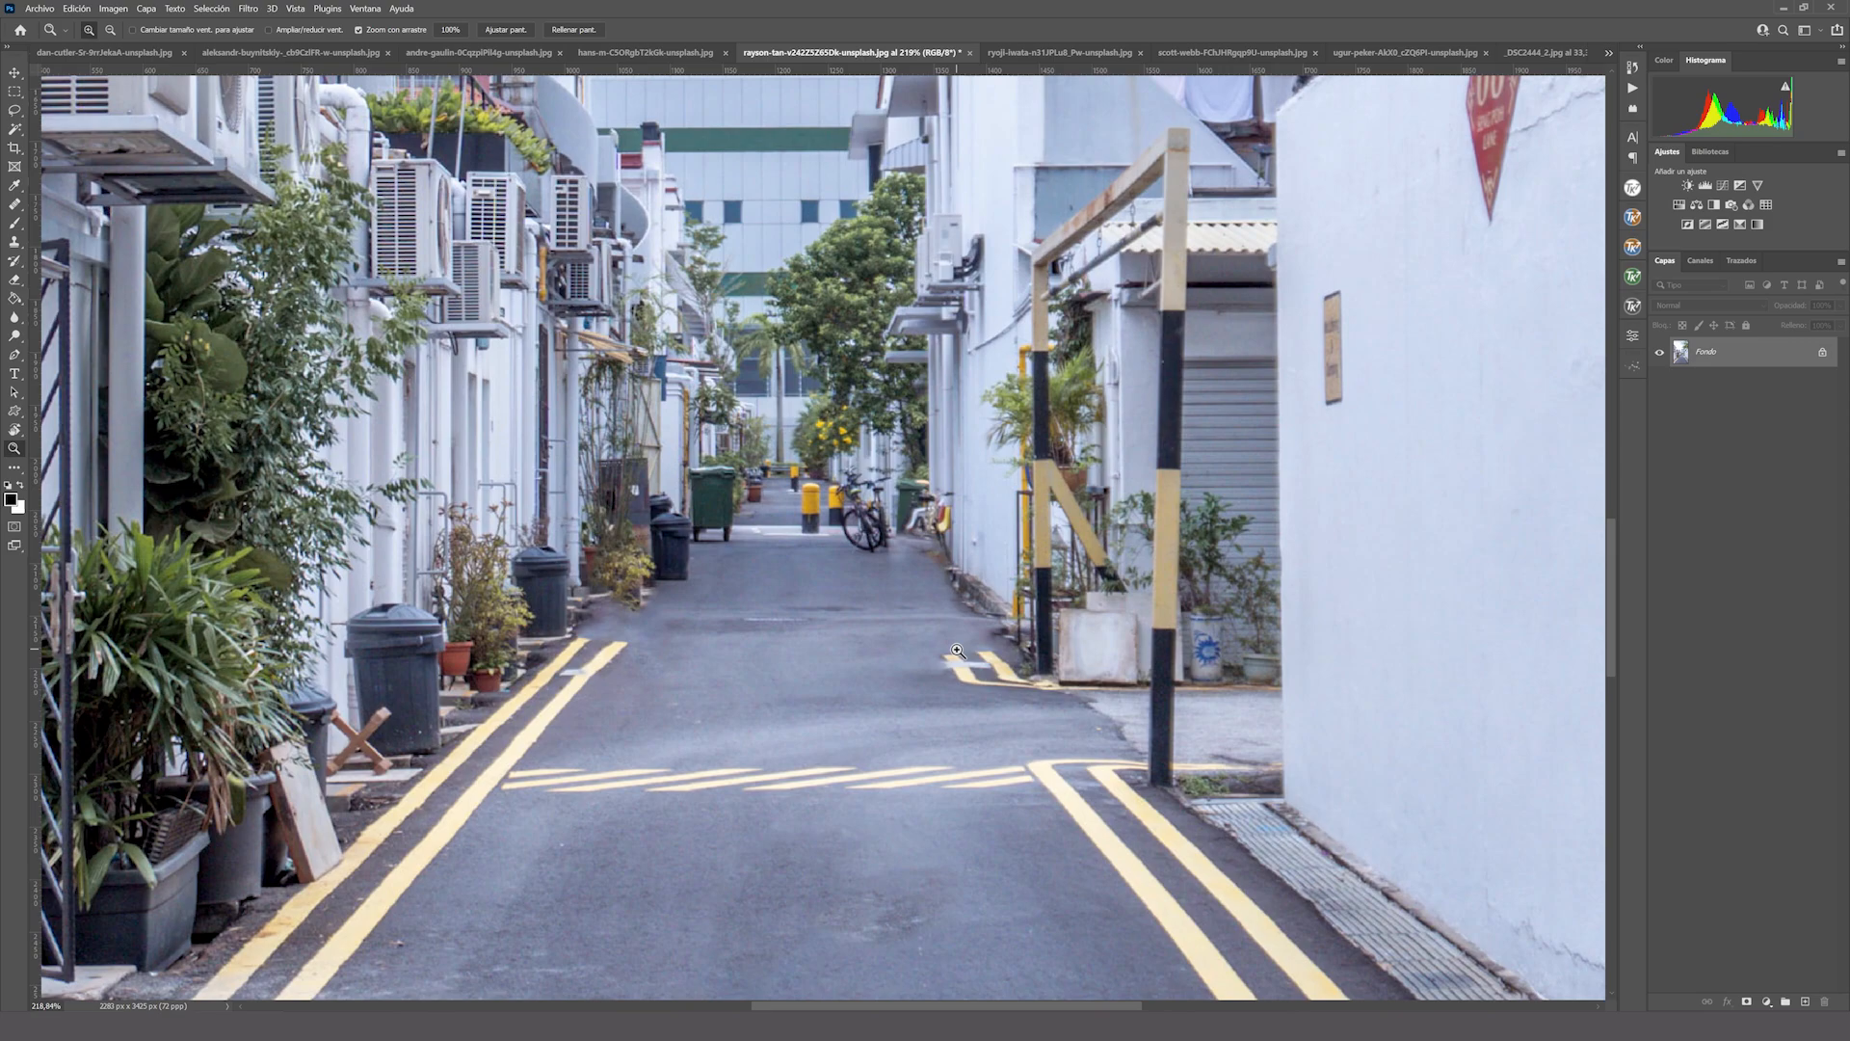
Replace a short section of the hanging light cable in the dan-cutler street photo with clear sky using the Patch tool.
{"action": "left_click", "coordinate": [11, 206]}
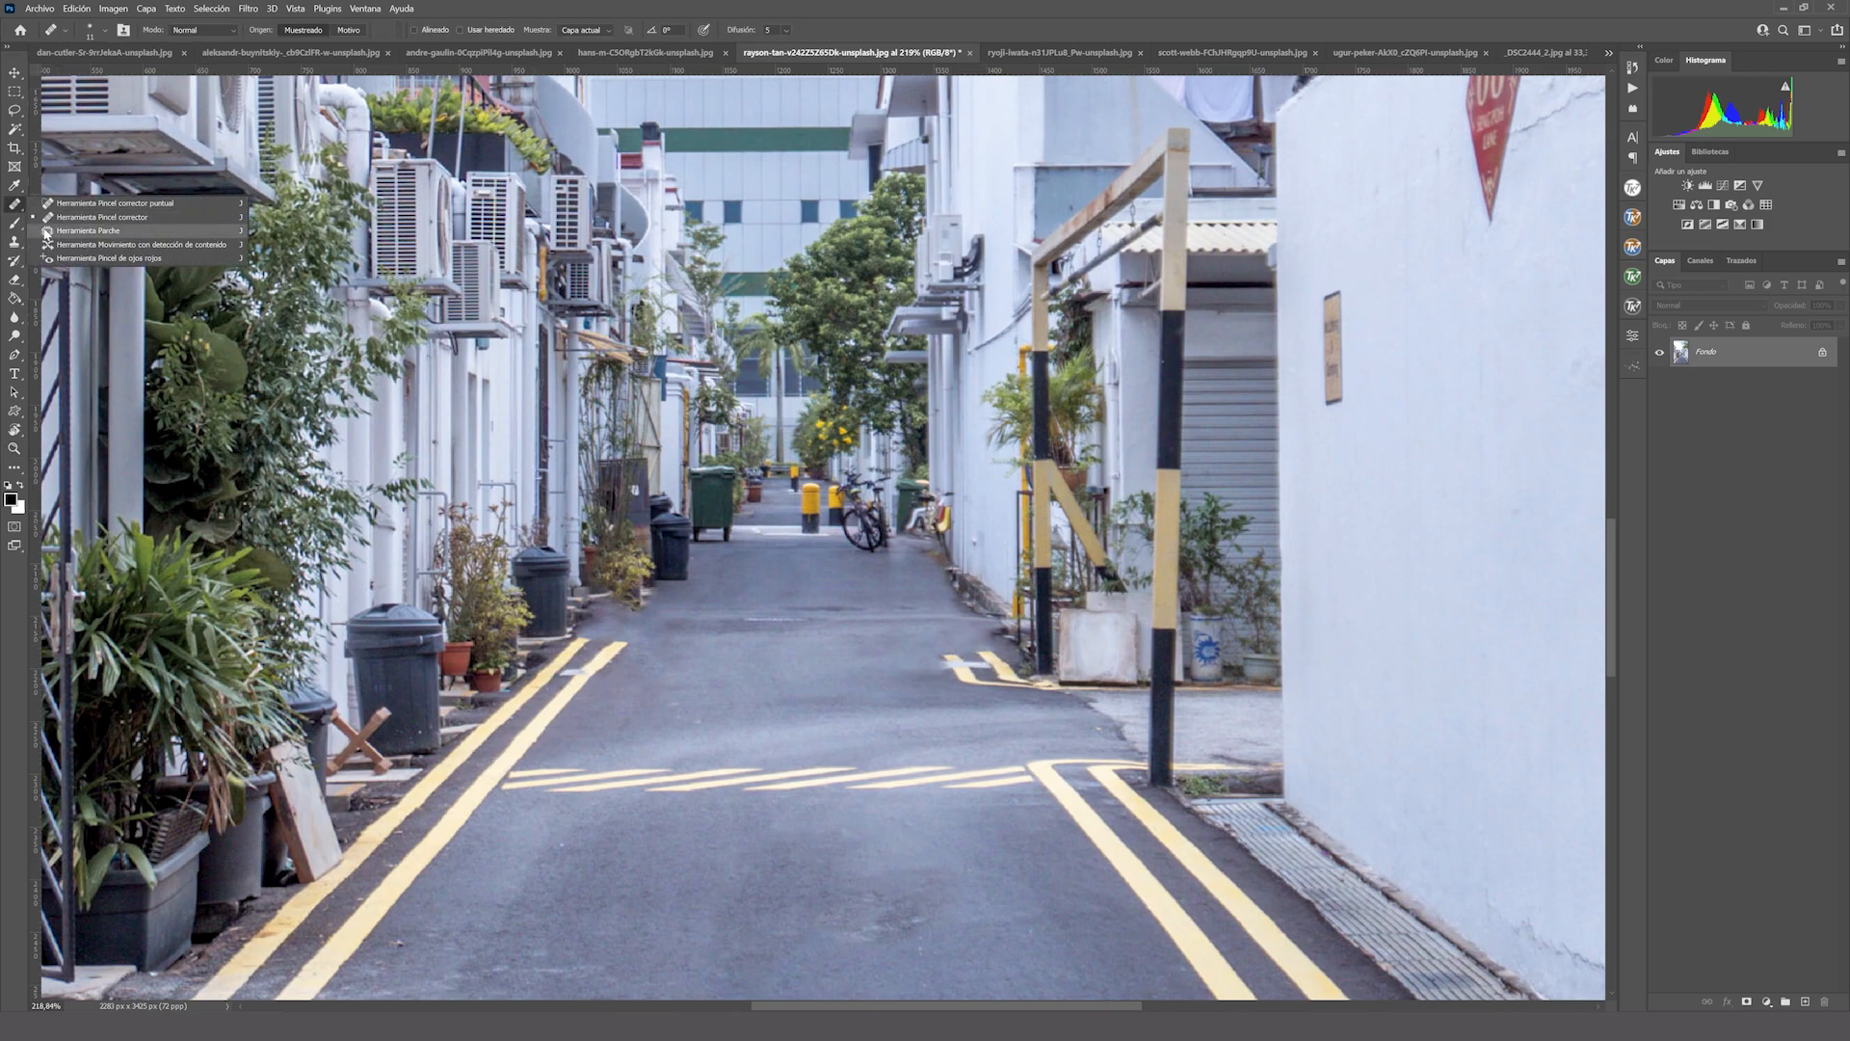
{"action": "left_click", "coordinate": [148, 230]}
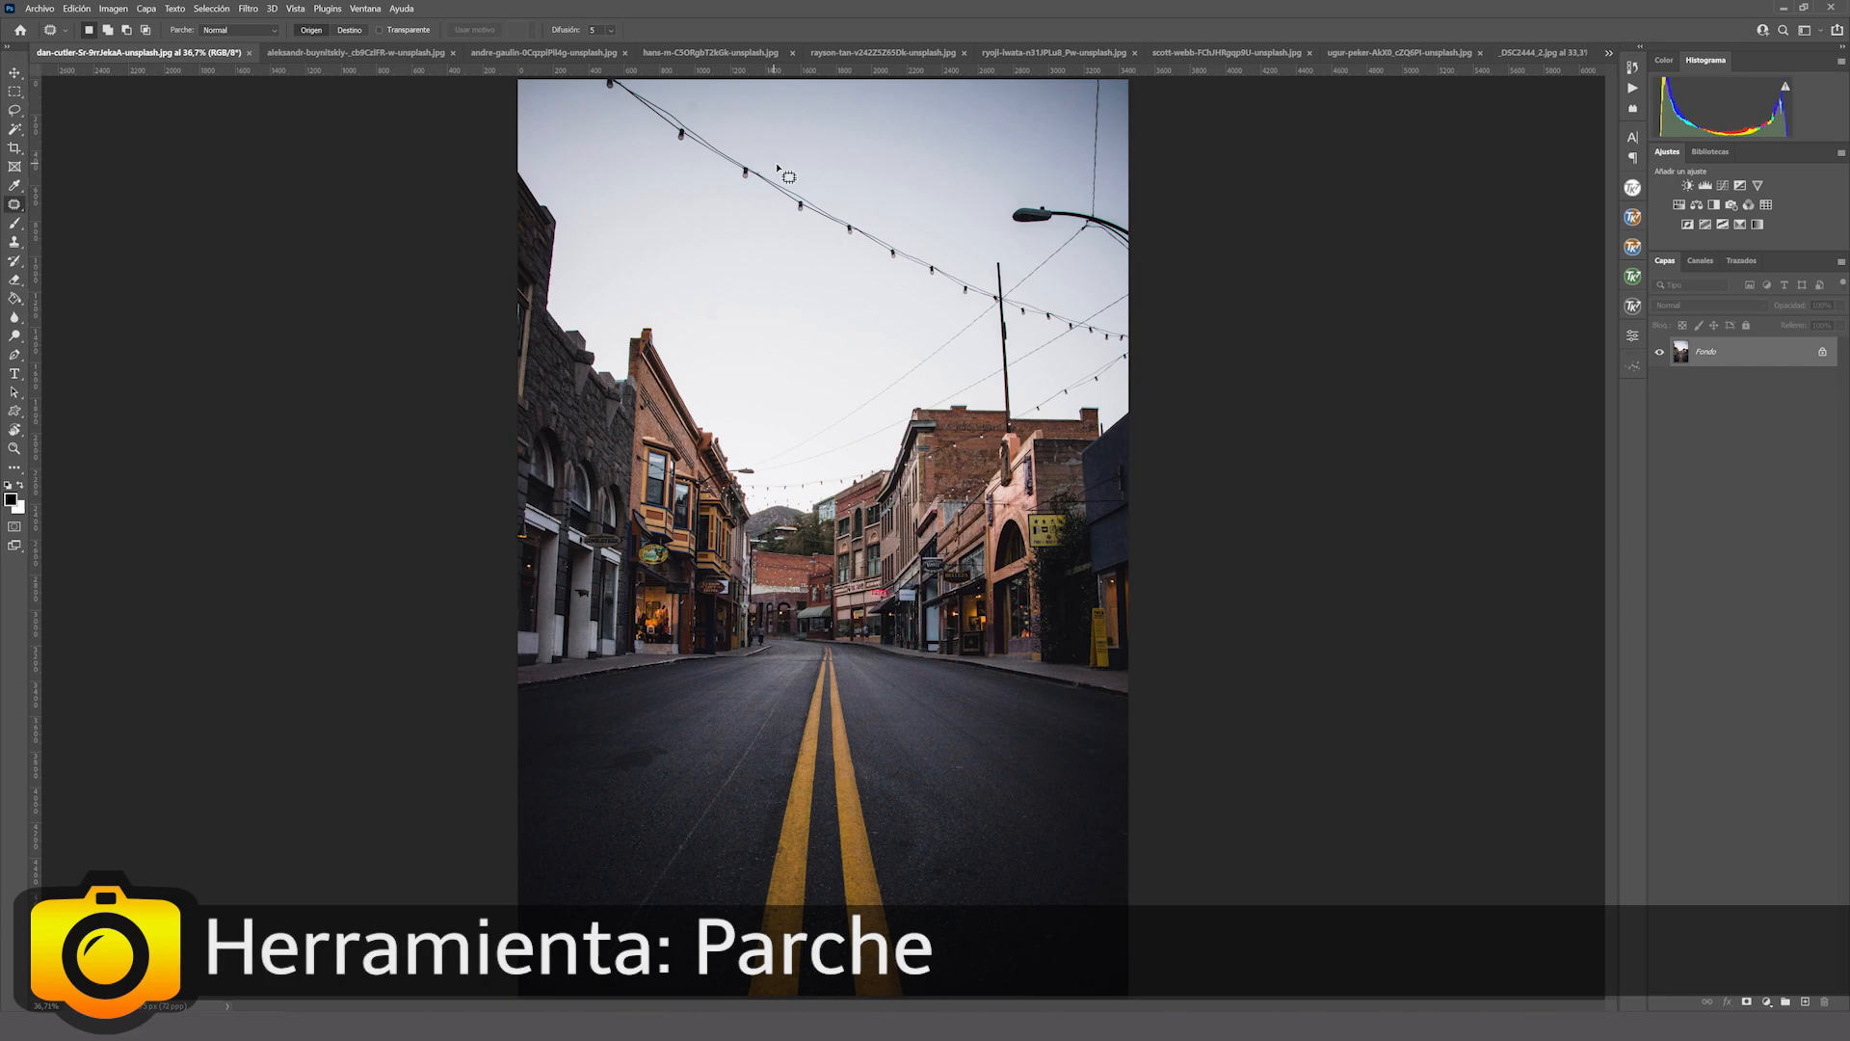
{"action": "mouse_move", "coordinate": [766, 159]}
{"action": "left_mouse_down"}
{"action": "mouse_move", "coordinate": [715, 172]}
{"action": "mouse_move", "coordinate": [741, 205]}
{"action": "mouse_move", "coordinate": [803, 175]}
{"action": "left_mouse_up"}
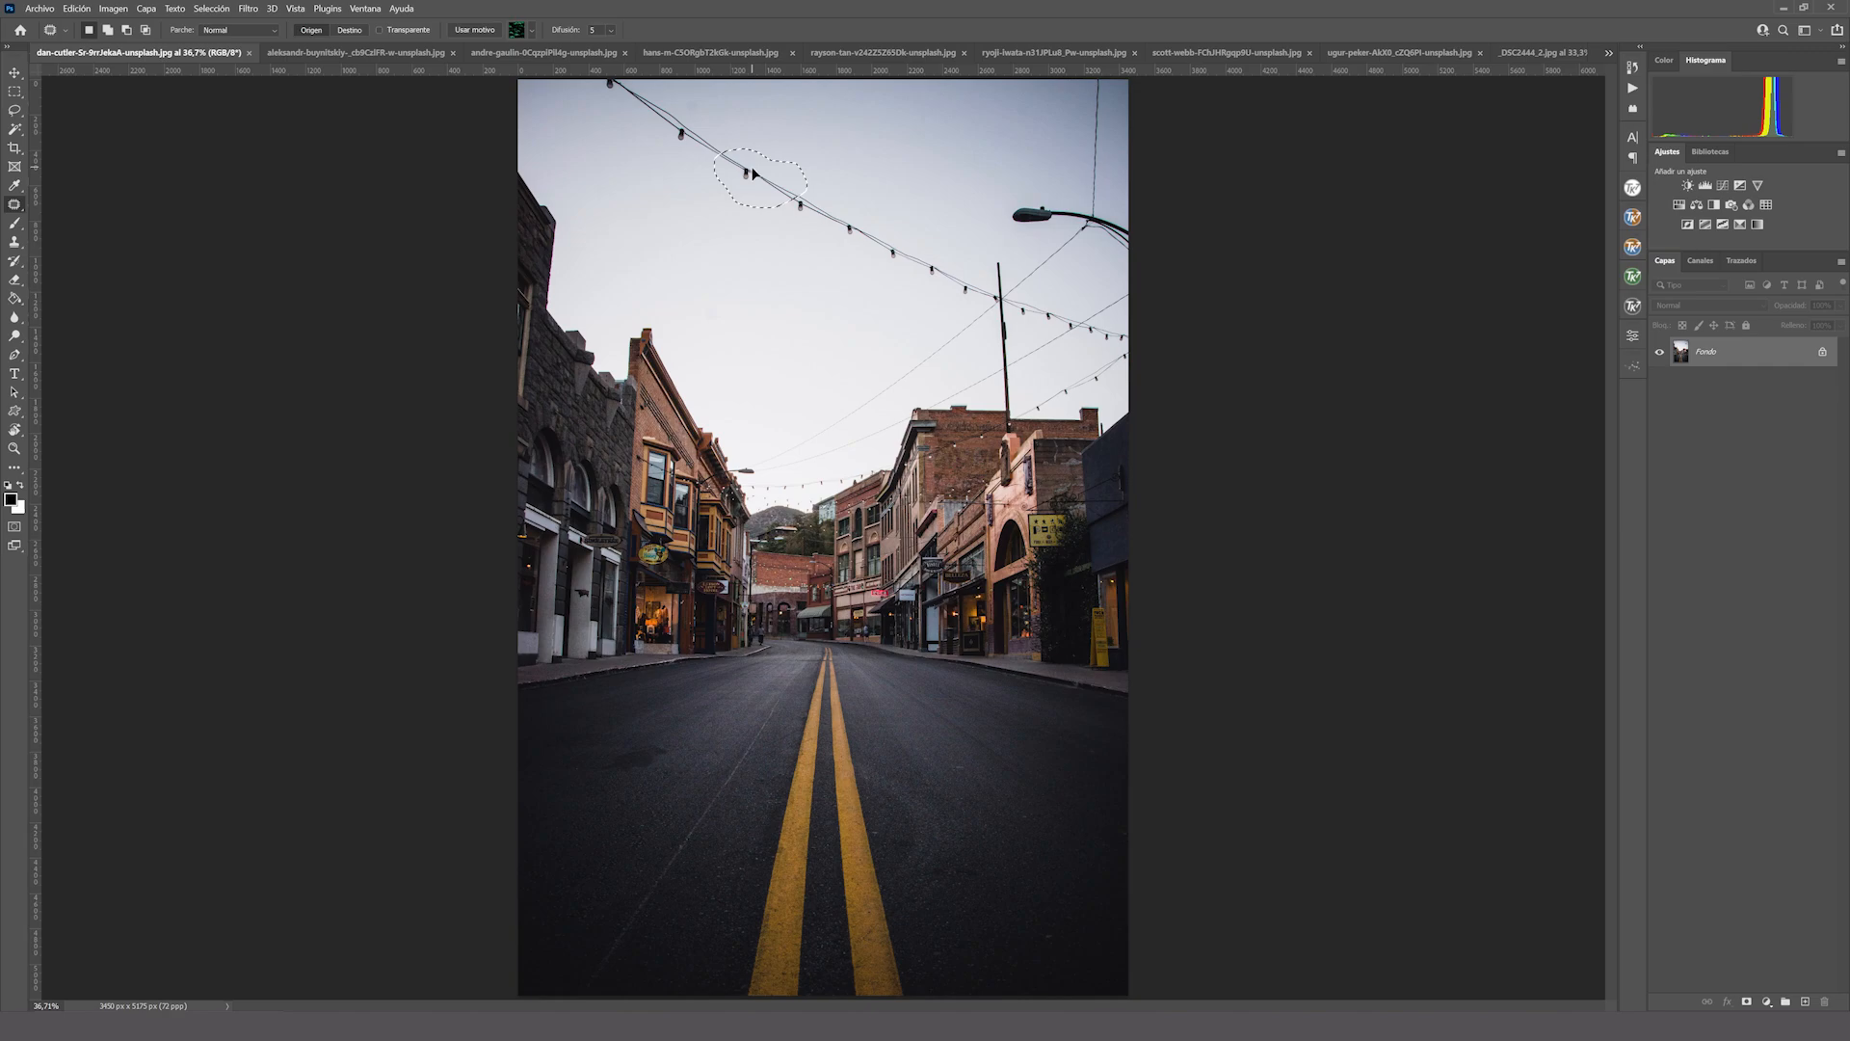
{"action": "left_click_drag", "start_coordinate": [749, 206], "coordinate": [703, 227]}
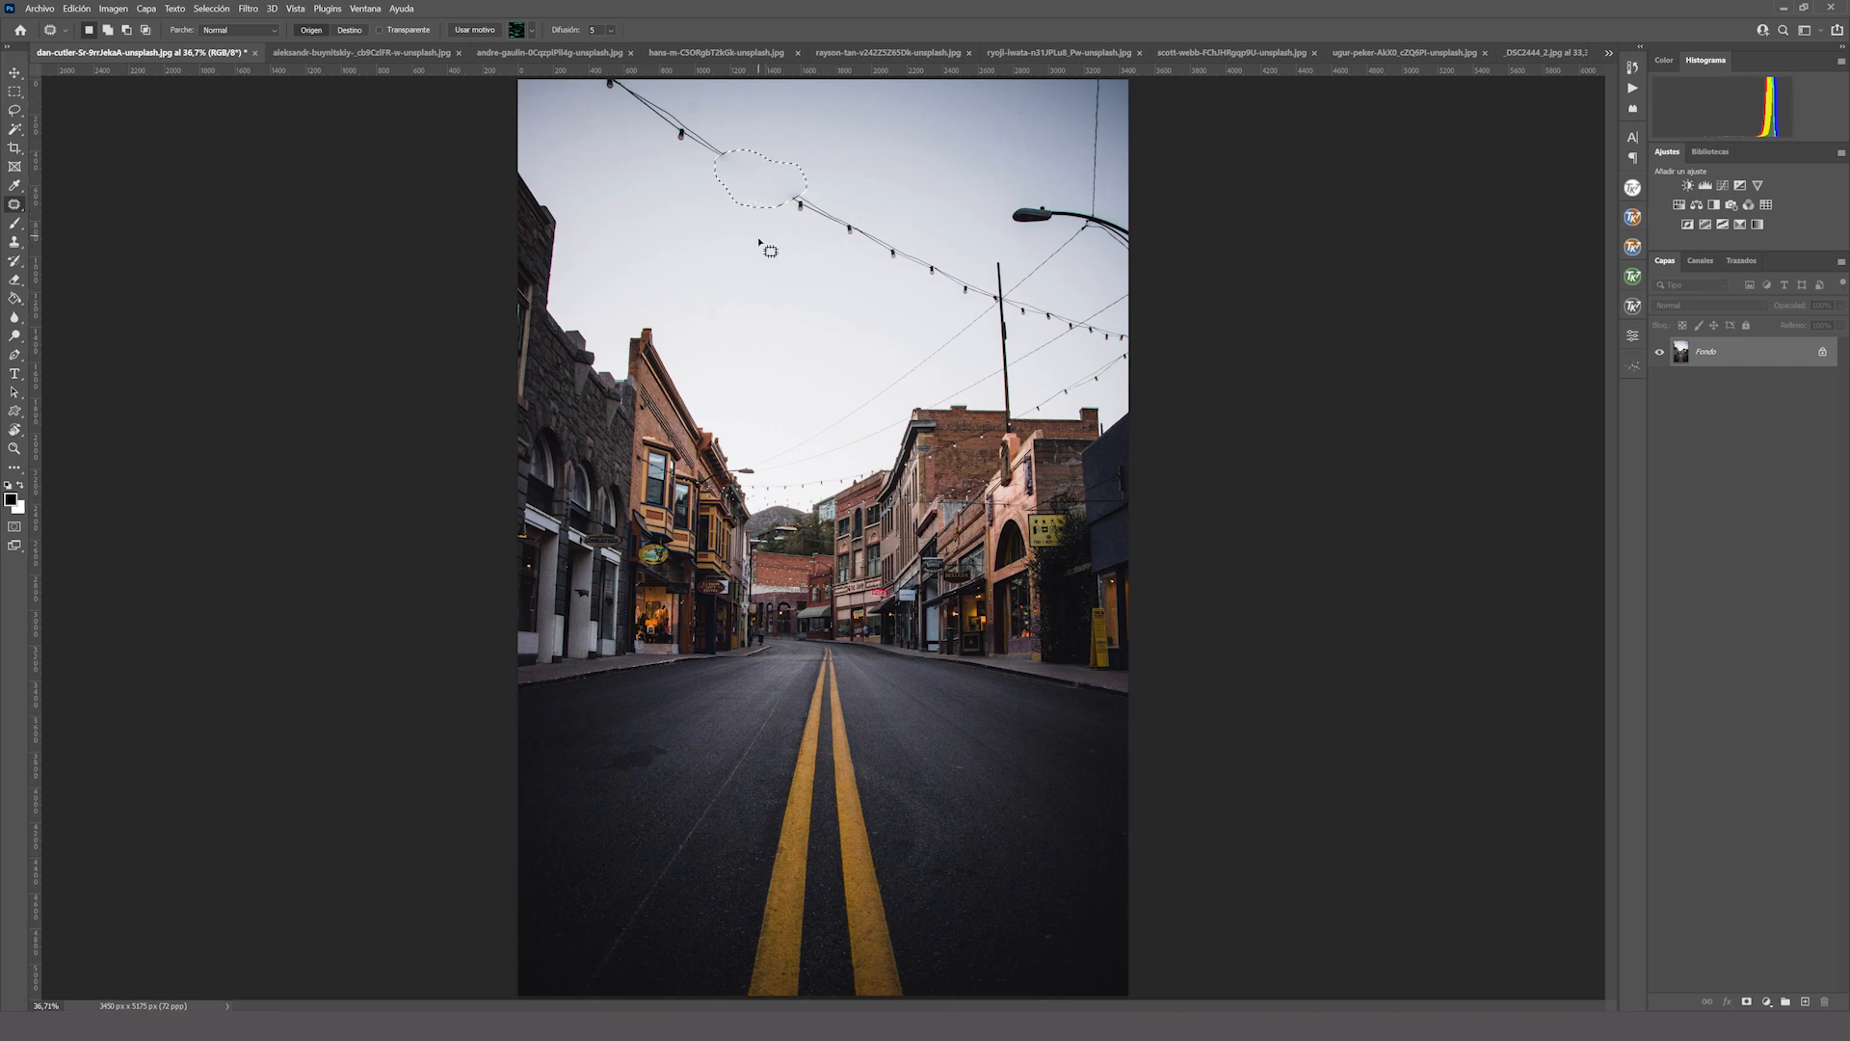
{"action": "left_click_drag", "start_coordinate": [760, 188], "coordinate": [745, 229]}
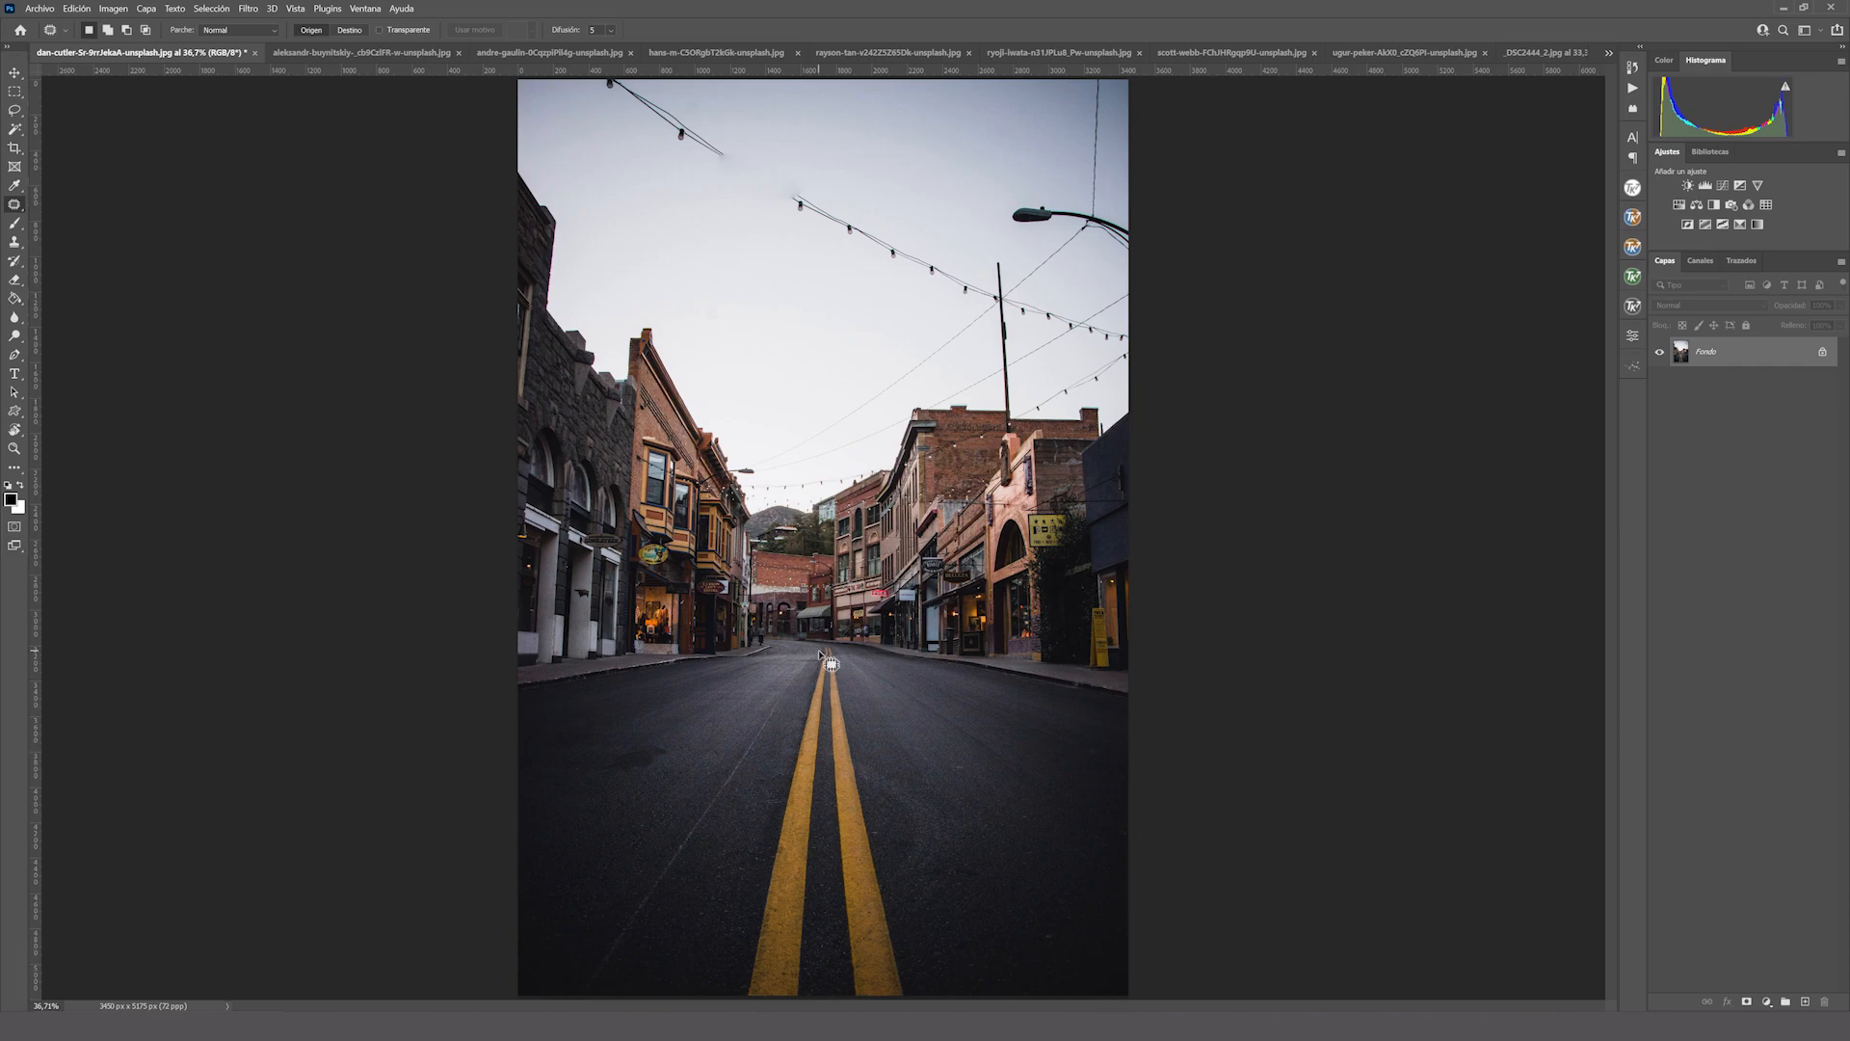
{"action": "left_click_drag", "start_coordinate": [819, 647], "coordinate": [729, 993]}
{"action": "mouse_move", "coordinate": [904, 1008]}
{"action": "left_mouse_down"}
{"action": "mouse_move", "coordinate": [891, 853]}
{"action": "mouse_move", "coordinate": [840, 655]}
{"action": "left_mouse_up"}
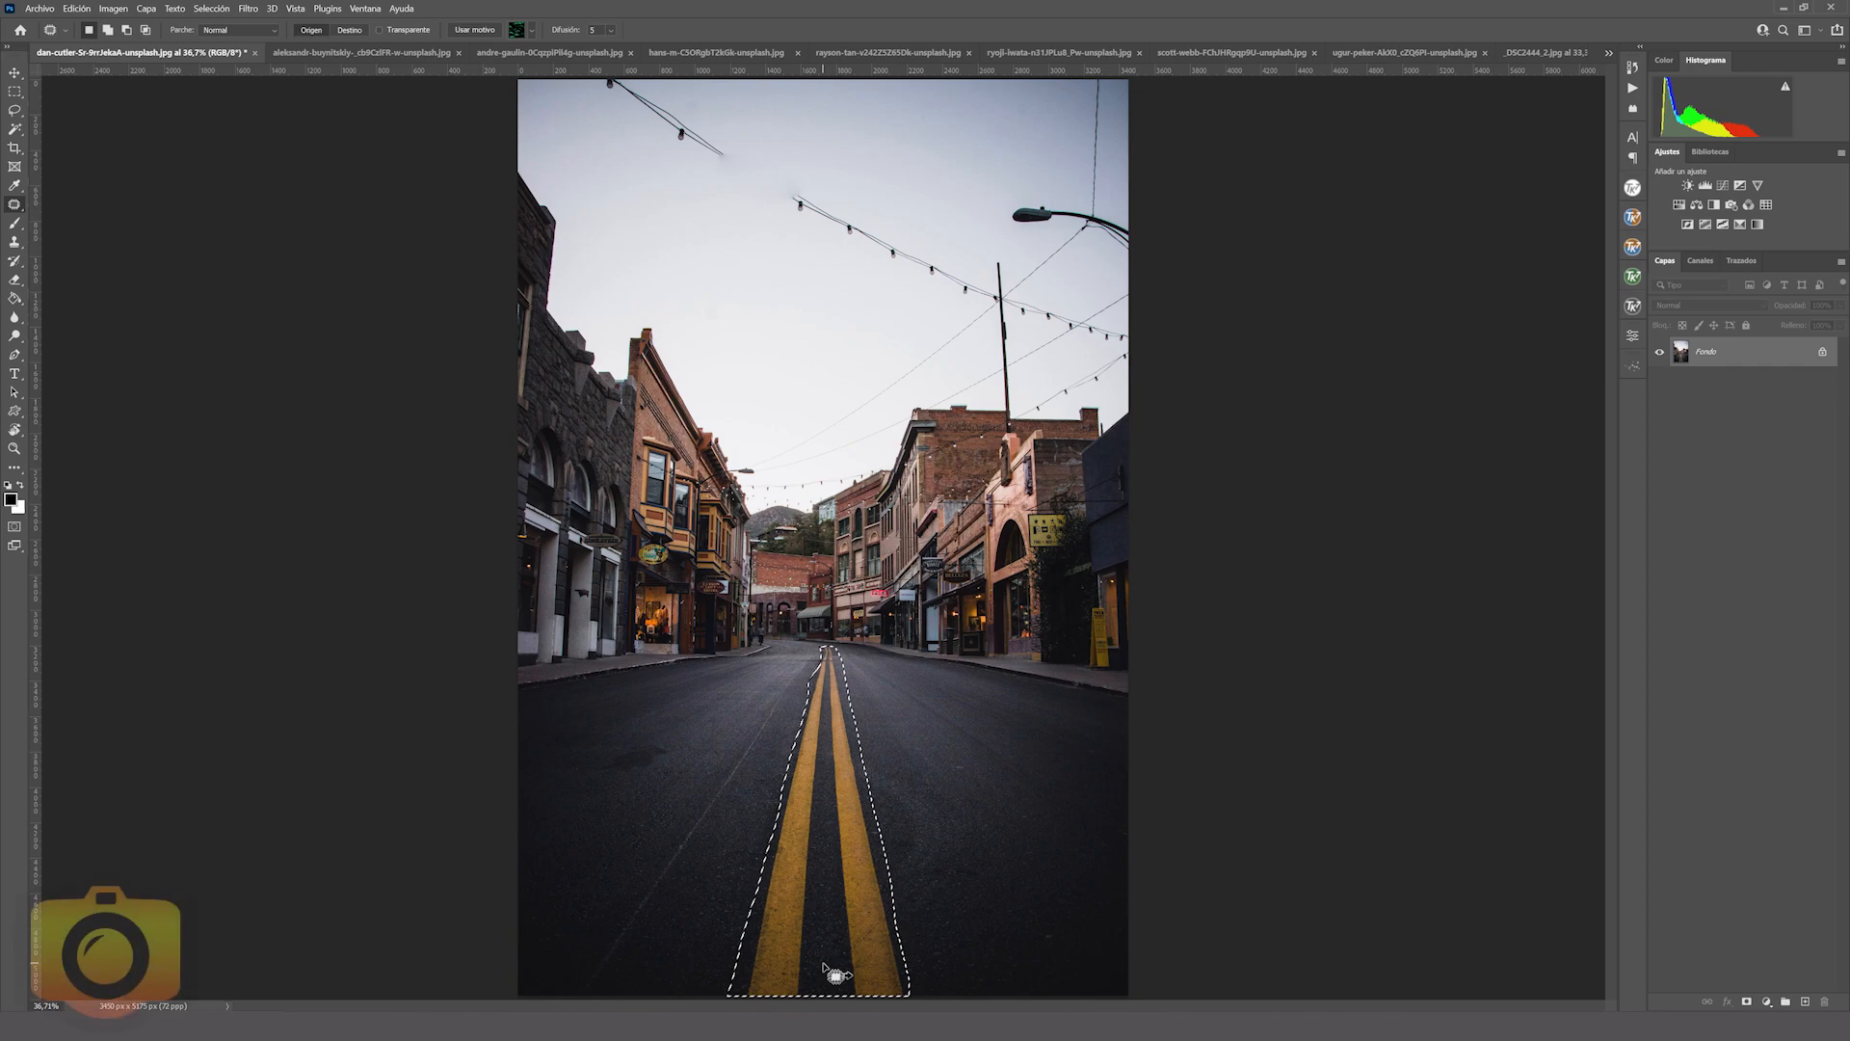
{"action": "key", "text": "ctrl+d"}
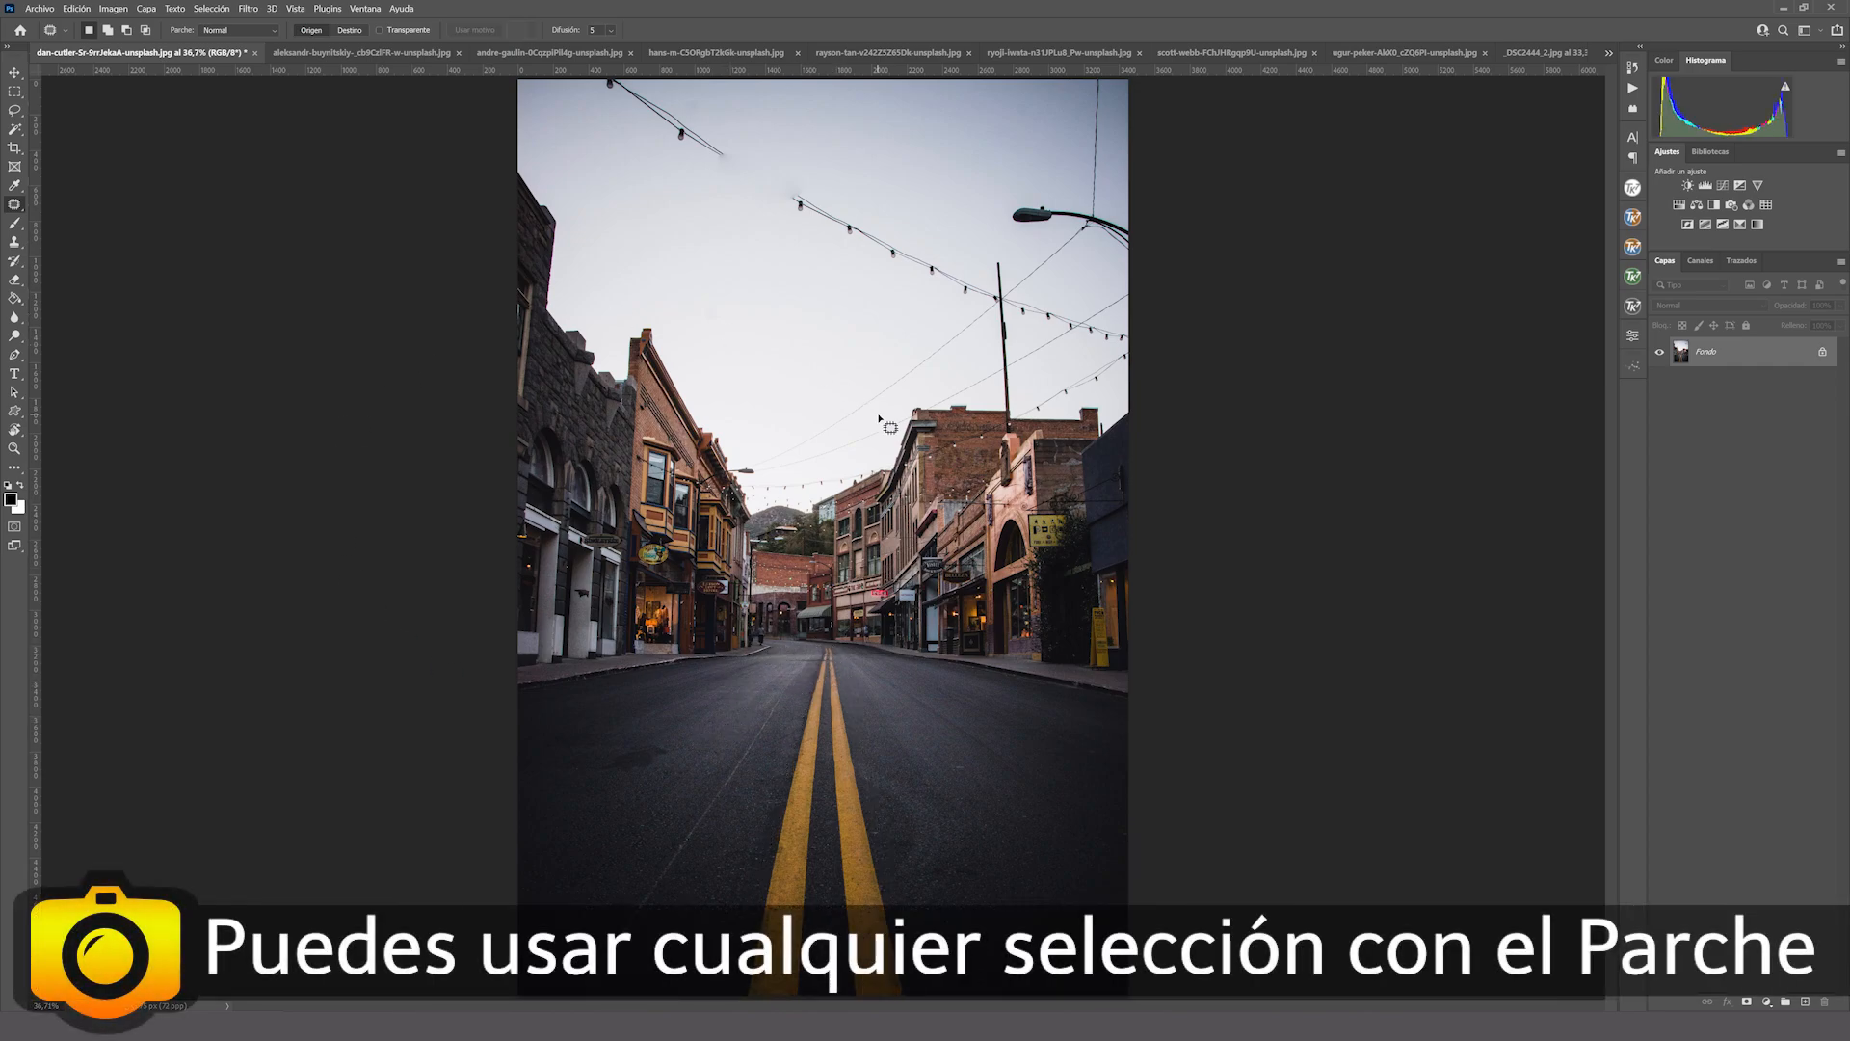
Outline both yellow centre lines with the Polygonal Lasso, leaving the strip of asphalt between them outside the selection.
{"action": "left_click", "coordinate": [13, 113]}
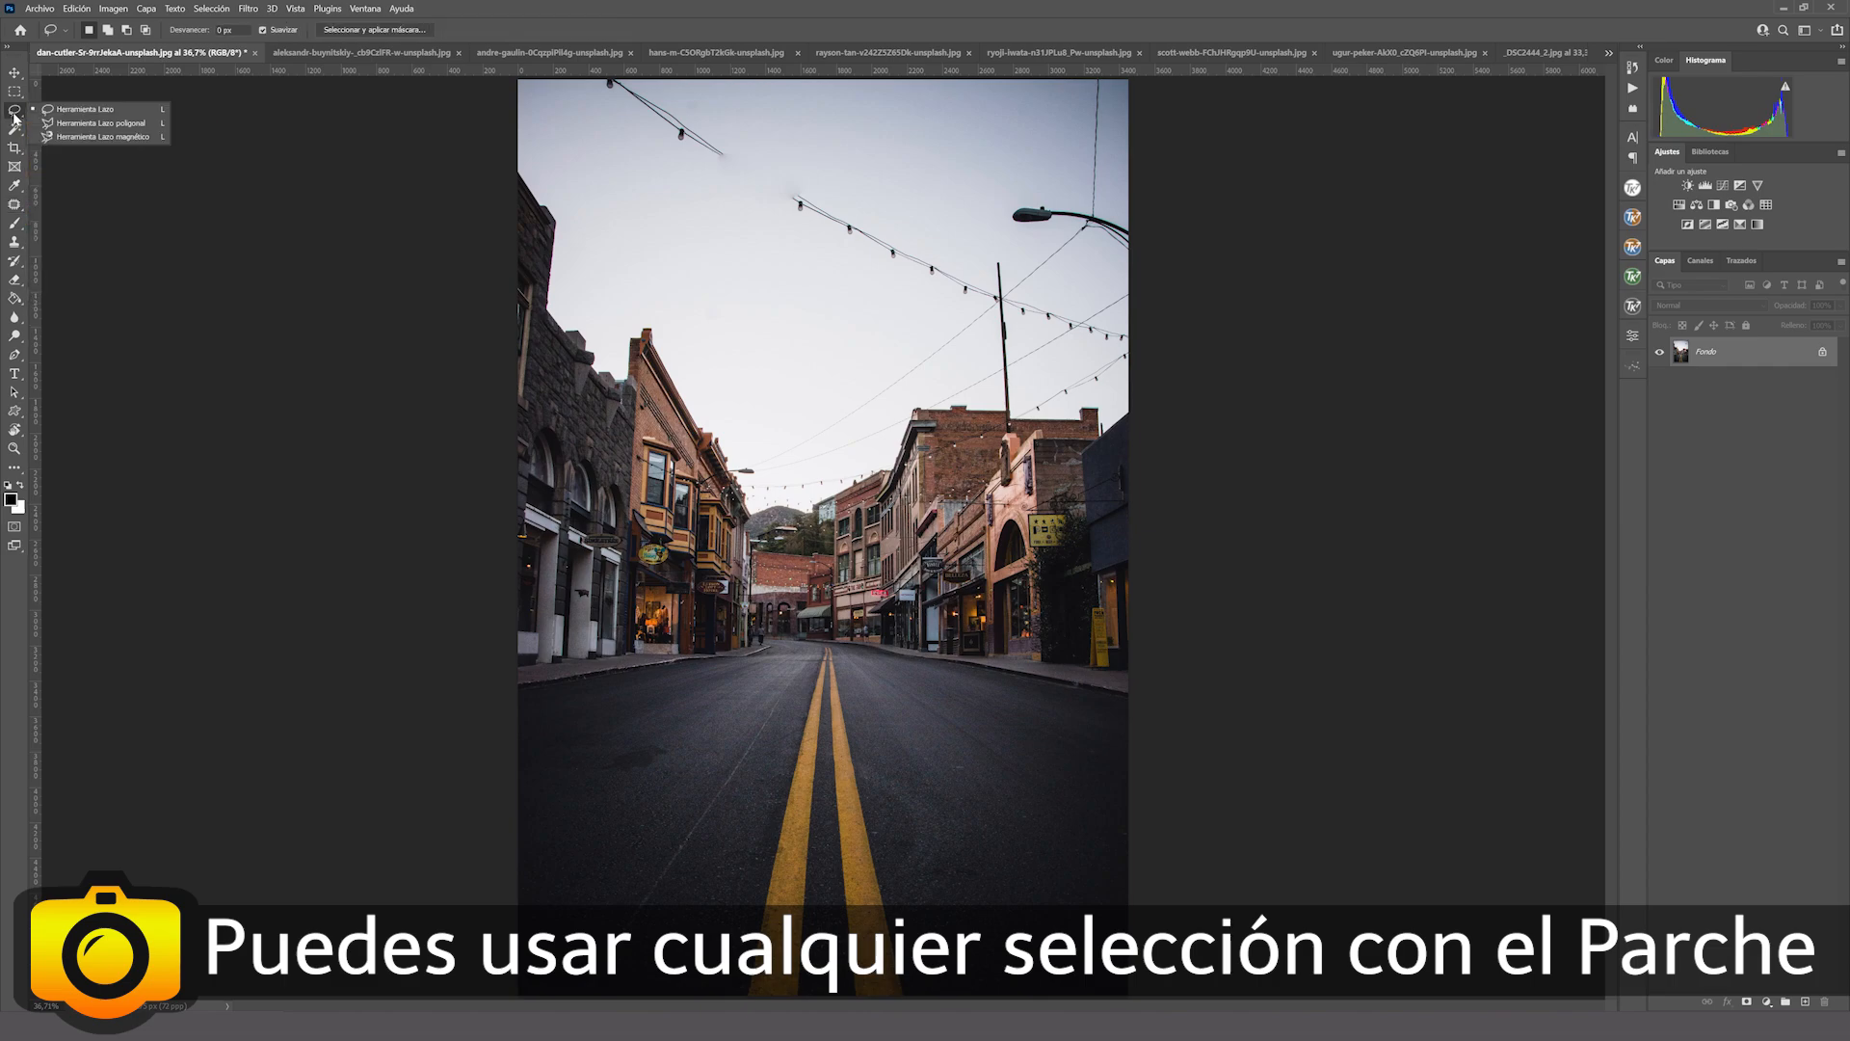
{"action": "left_click", "coordinate": [126, 125]}
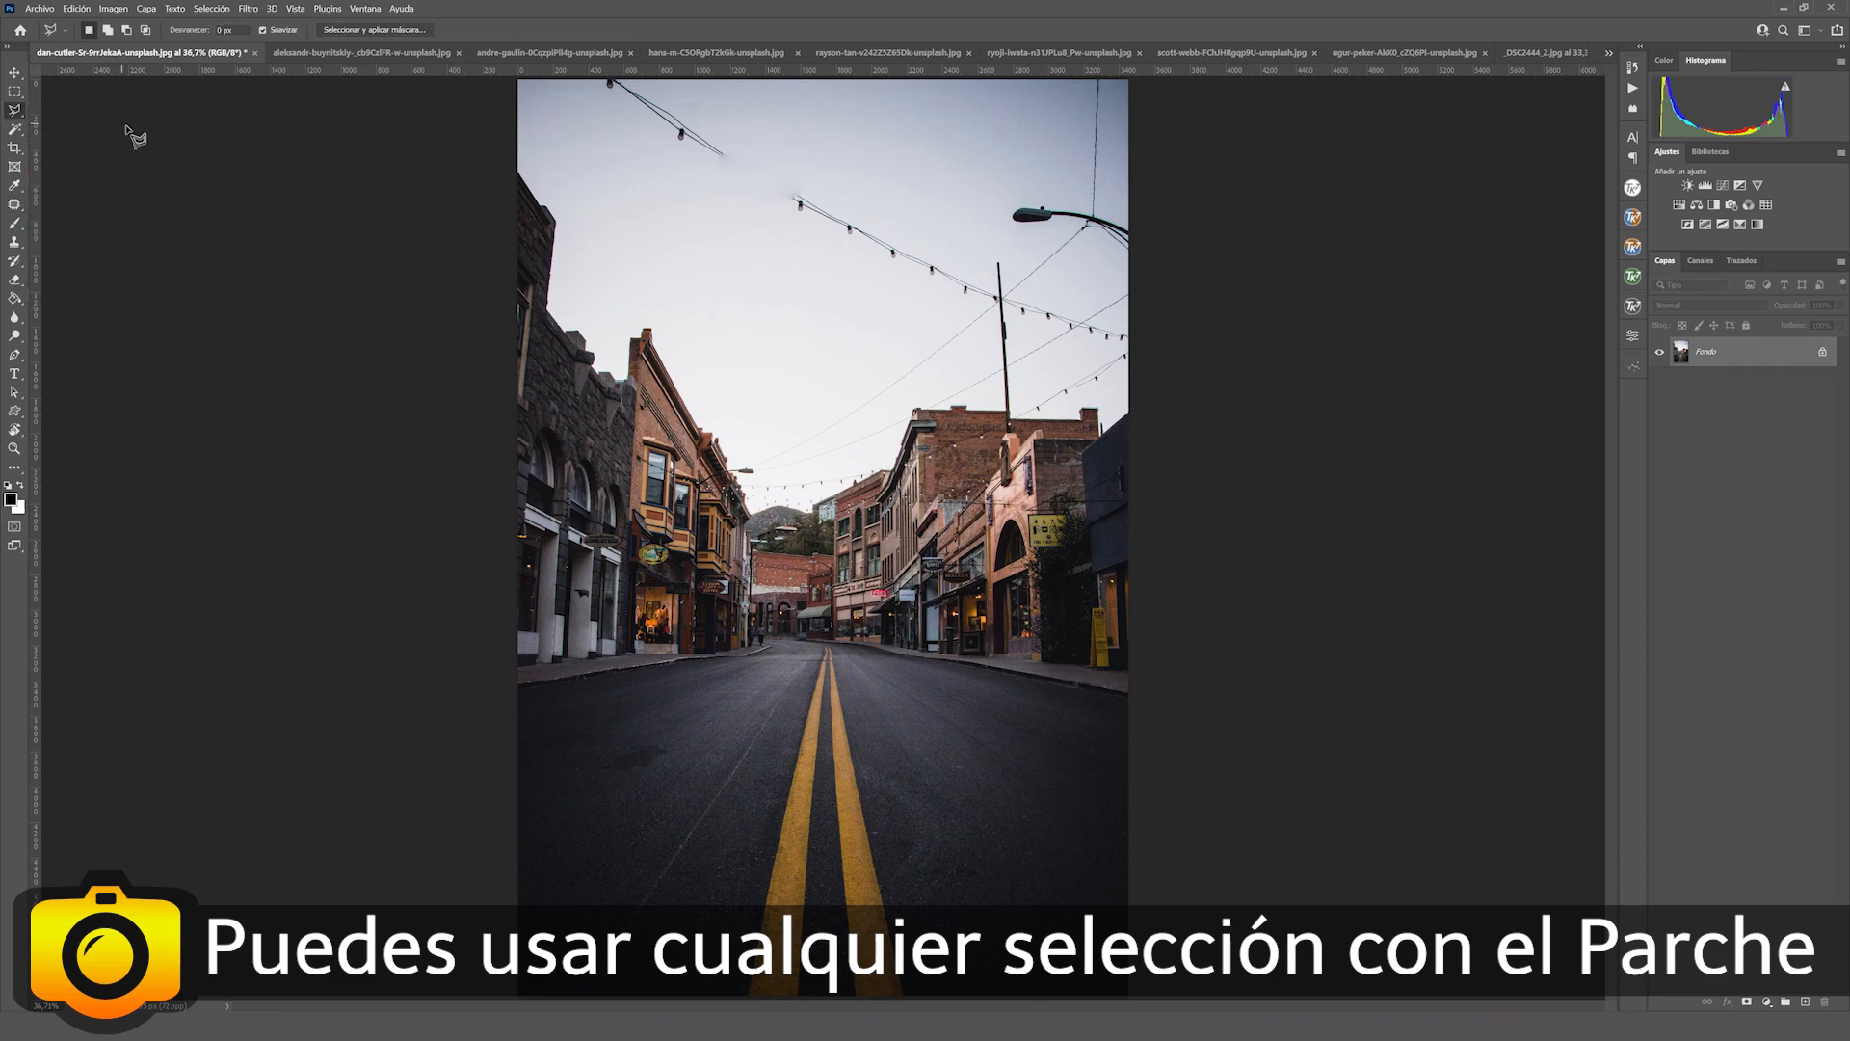
{"action": "left_click", "coordinate": [834, 646]}
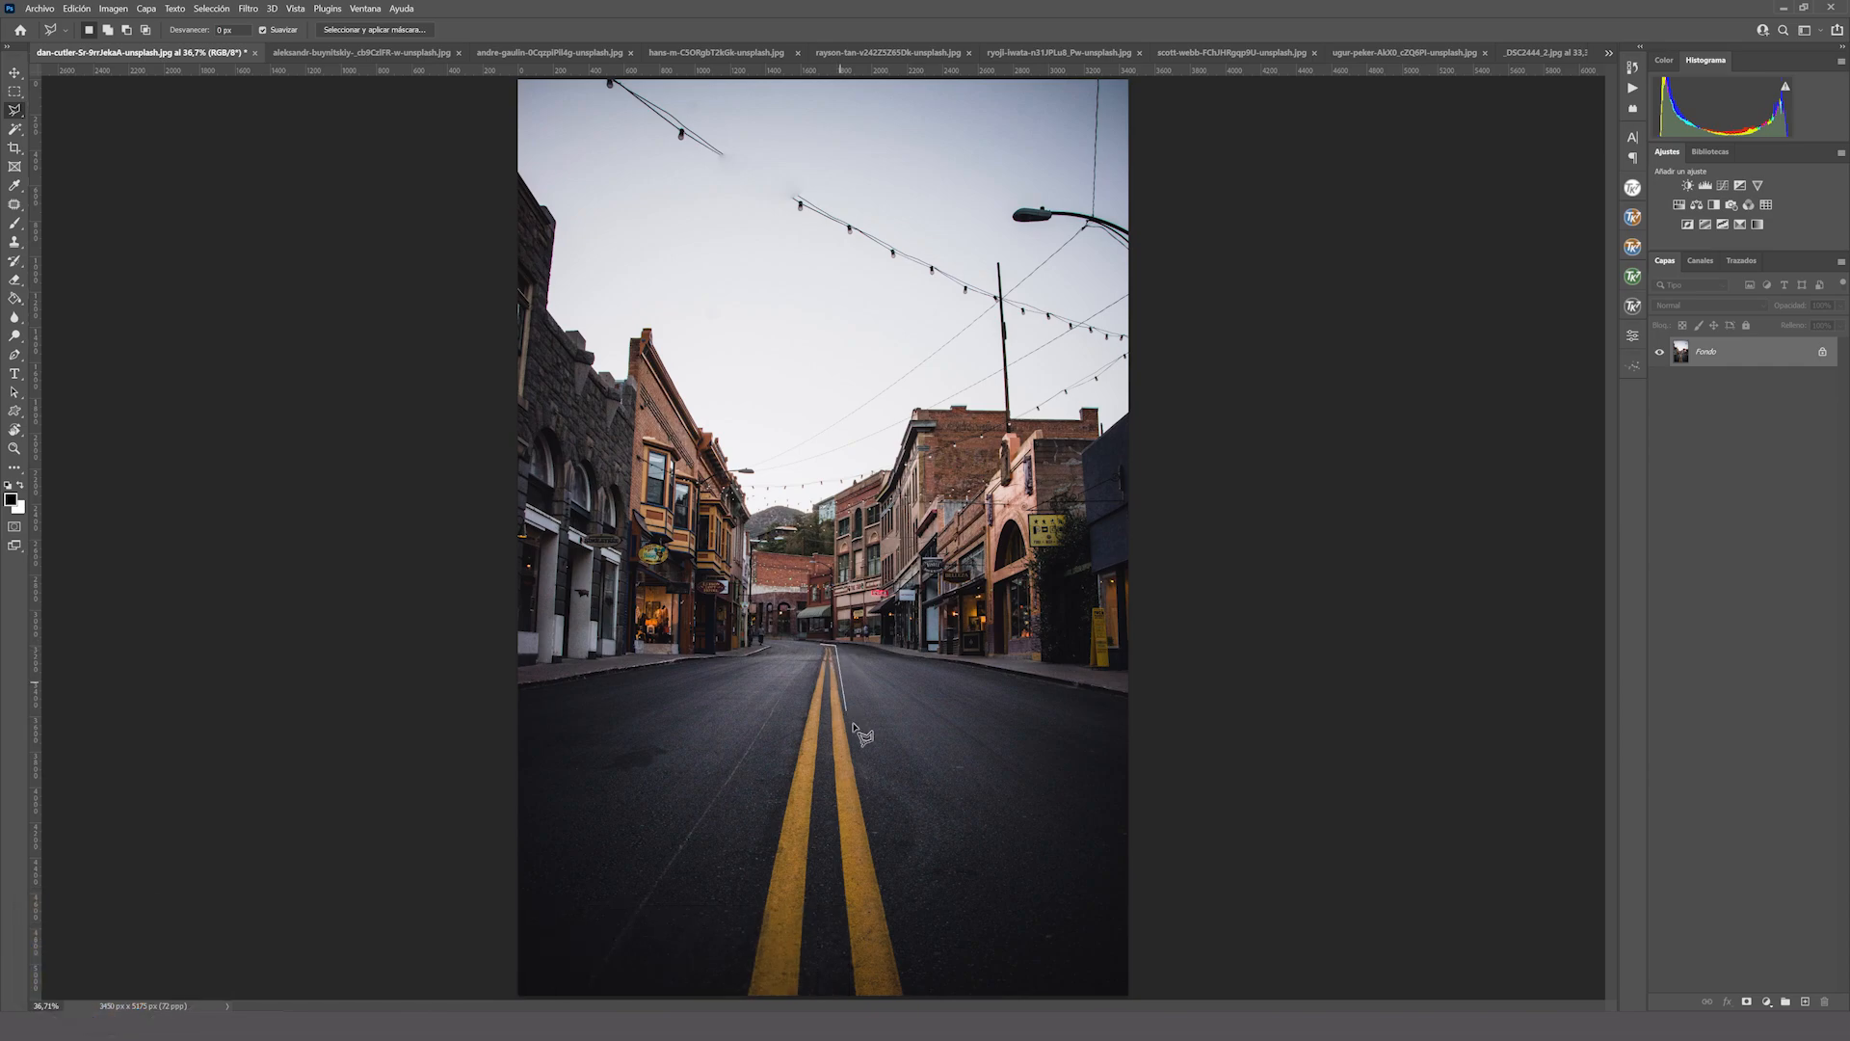
{"action": "left_click", "coordinate": [917, 996]}
{"action": "left_click", "coordinate": [849, 997]}
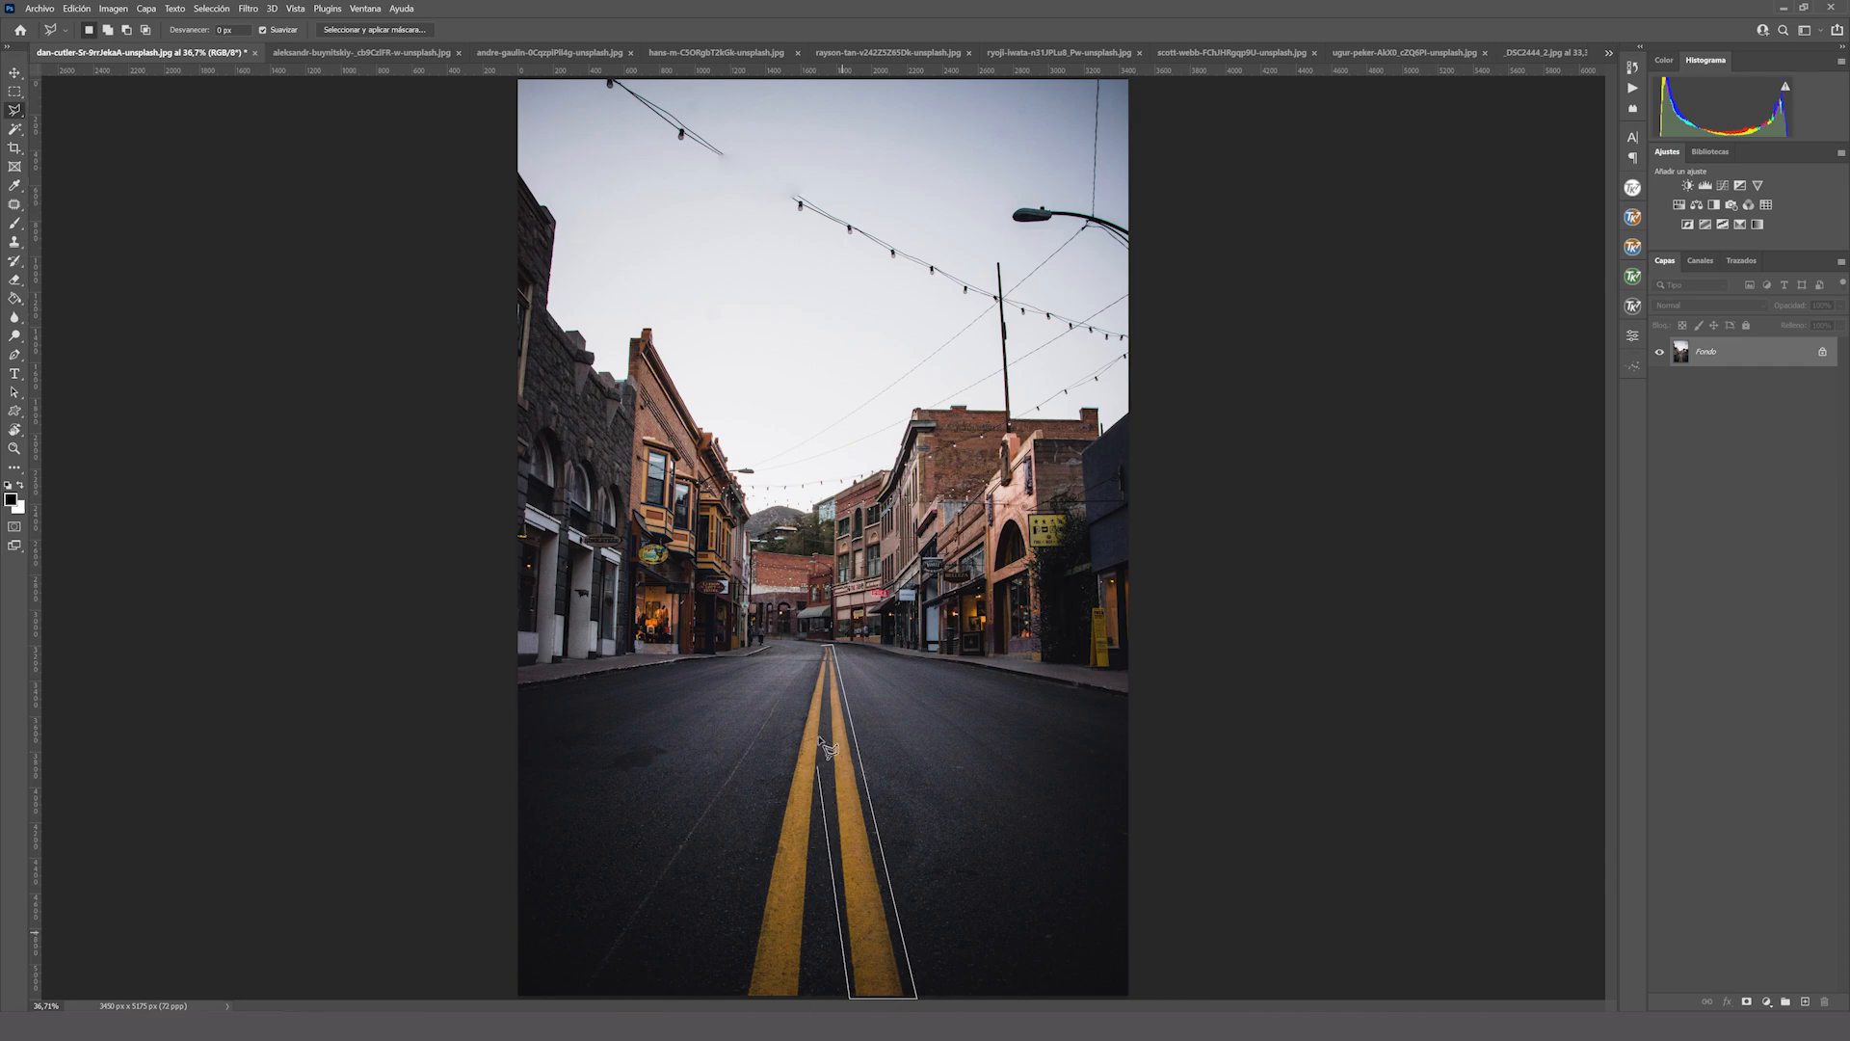
{"action": "left_click", "coordinate": [827, 687]}
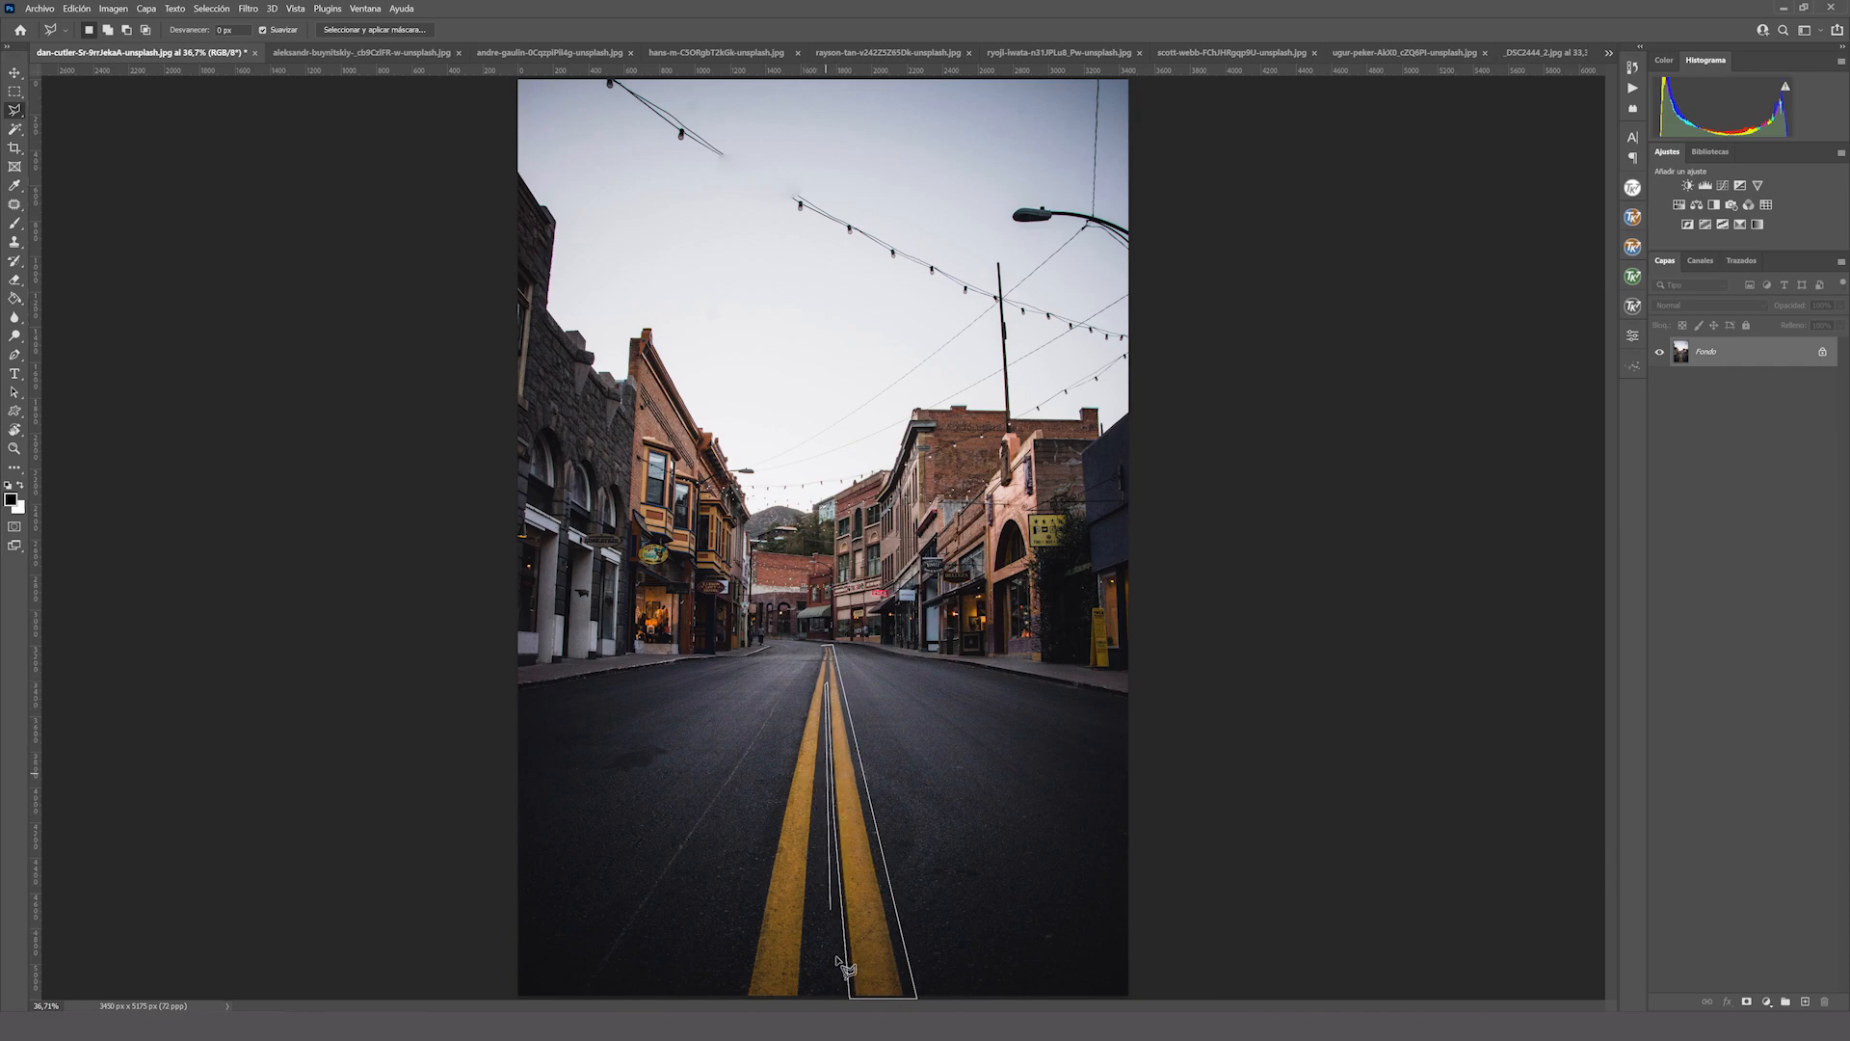
{"action": "left_click", "coordinate": [802, 998]}
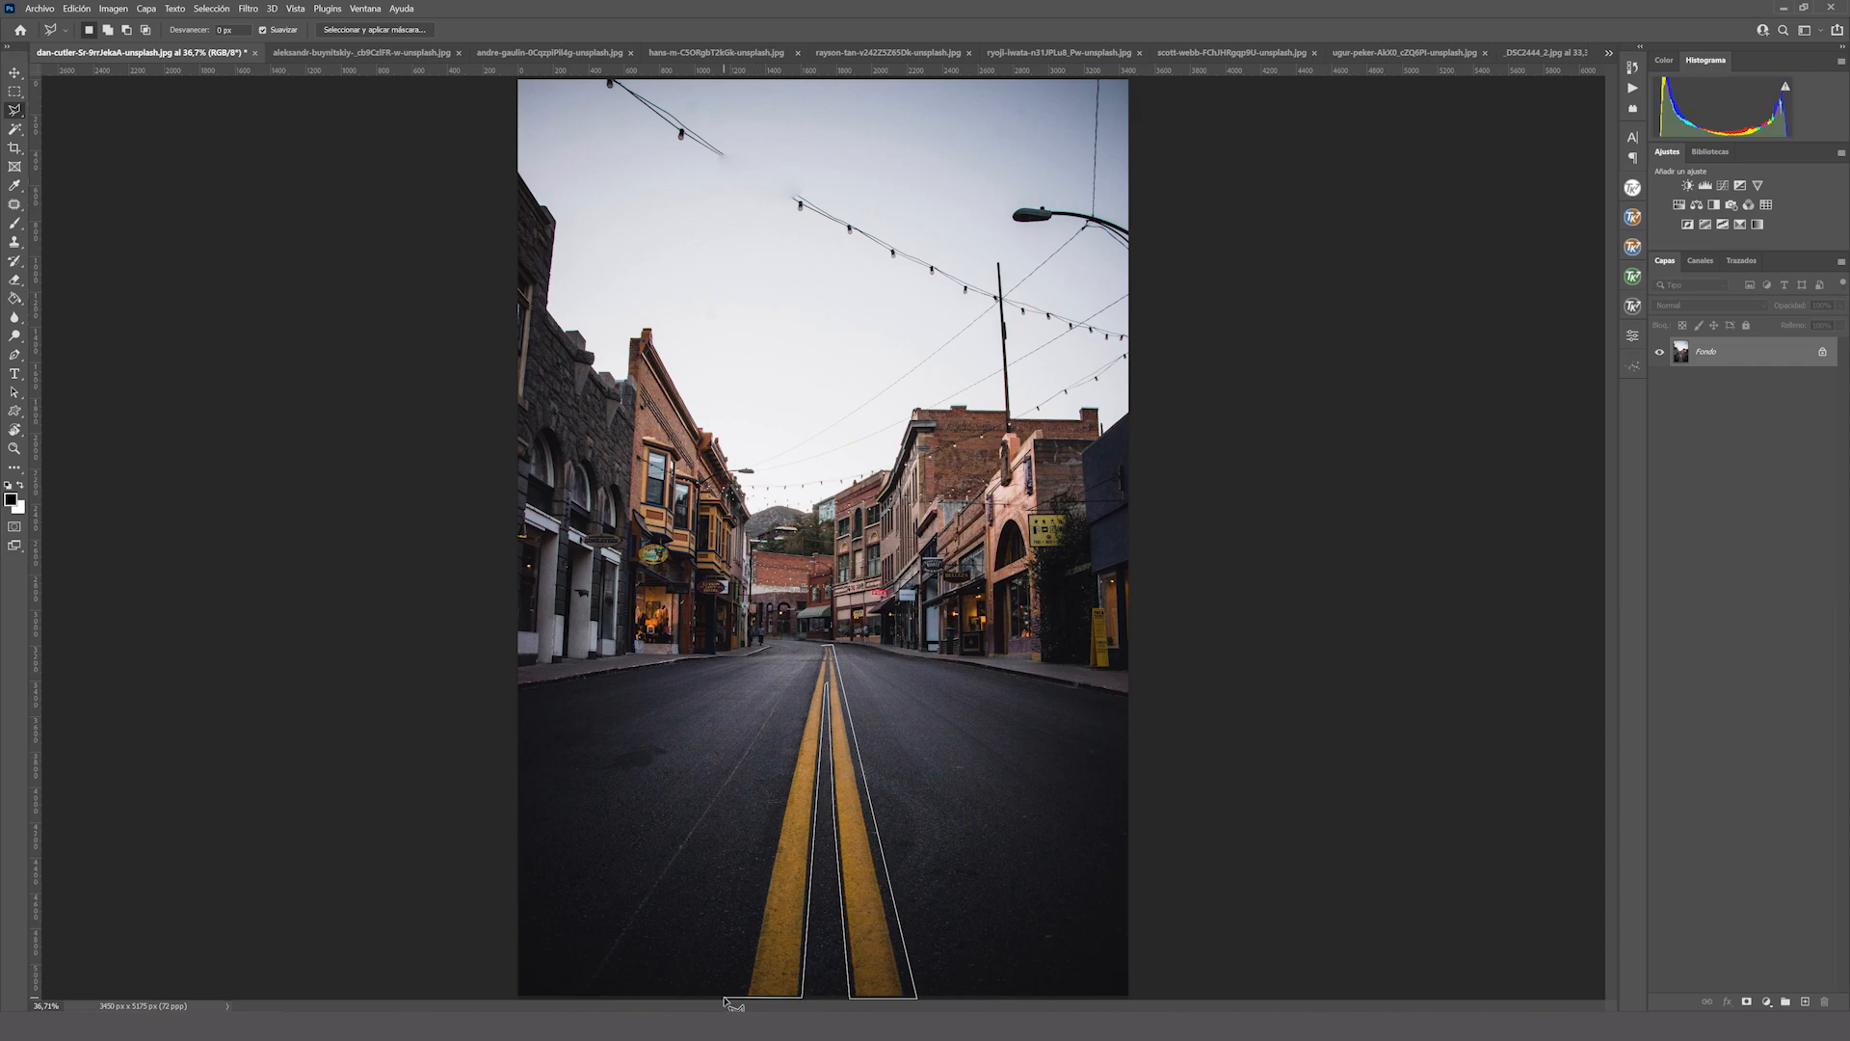
{"action": "left_click", "coordinate": [740, 999]}
{"action": "left_click", "coordinate": [825, 659]}
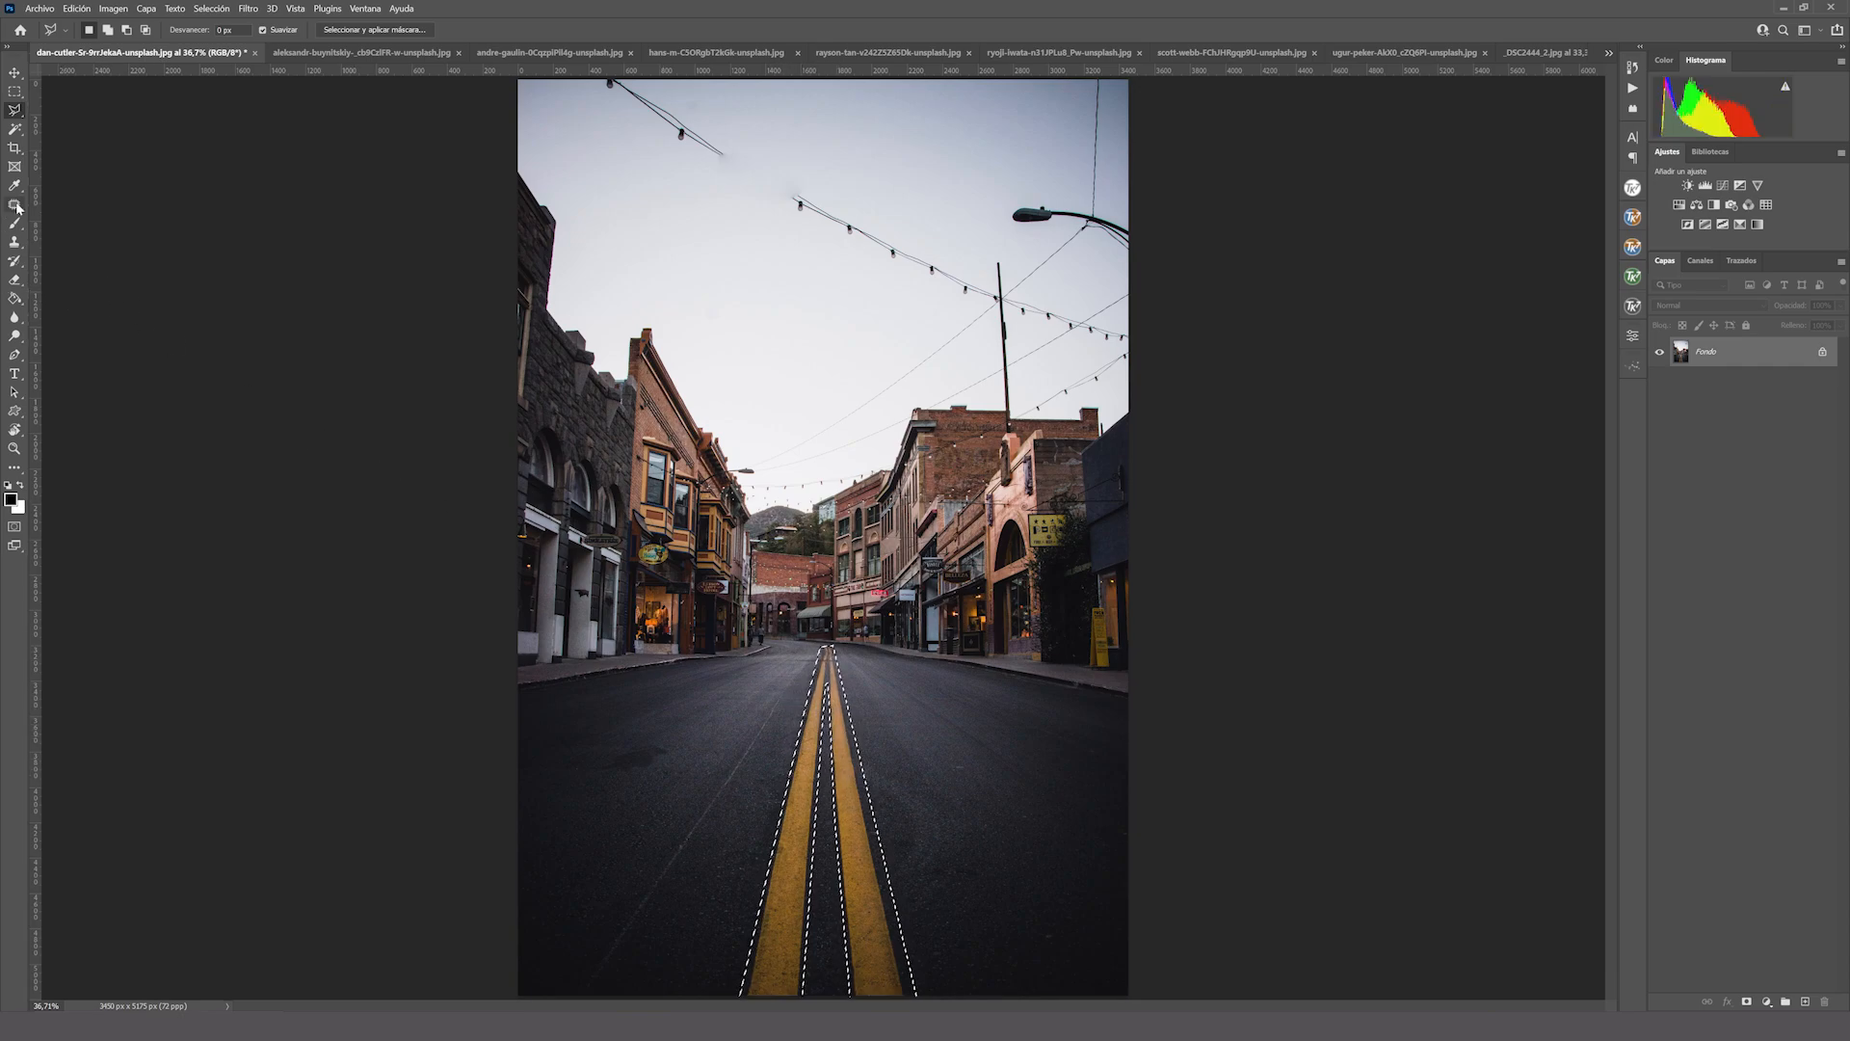
Patch the selected centre lines with asphalt from the right side of the road, and patch the remnant at their far end.
{"action": "key", "text": "j"}
{"action": "left_click_drag", "start_coordinate": [824, 686], "coordinate": [991, 765]}
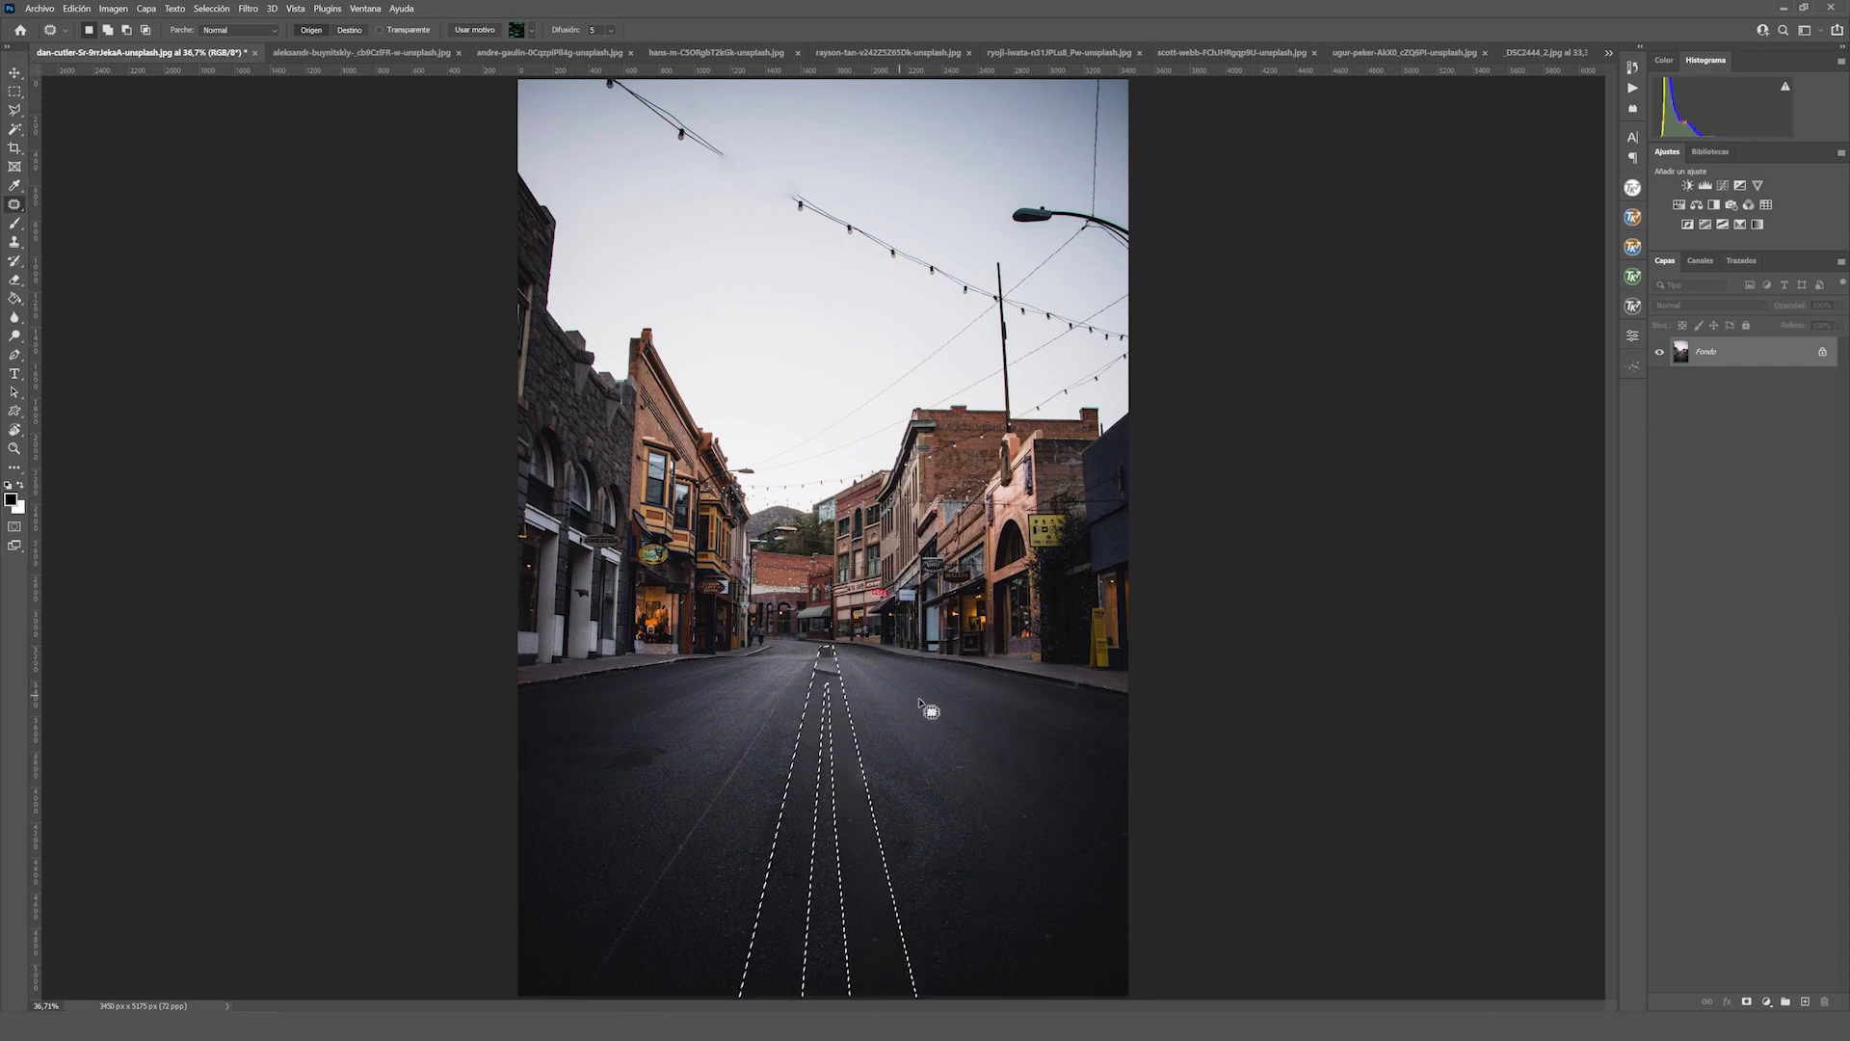
{"action": "key", "text": "ctrl+d"}
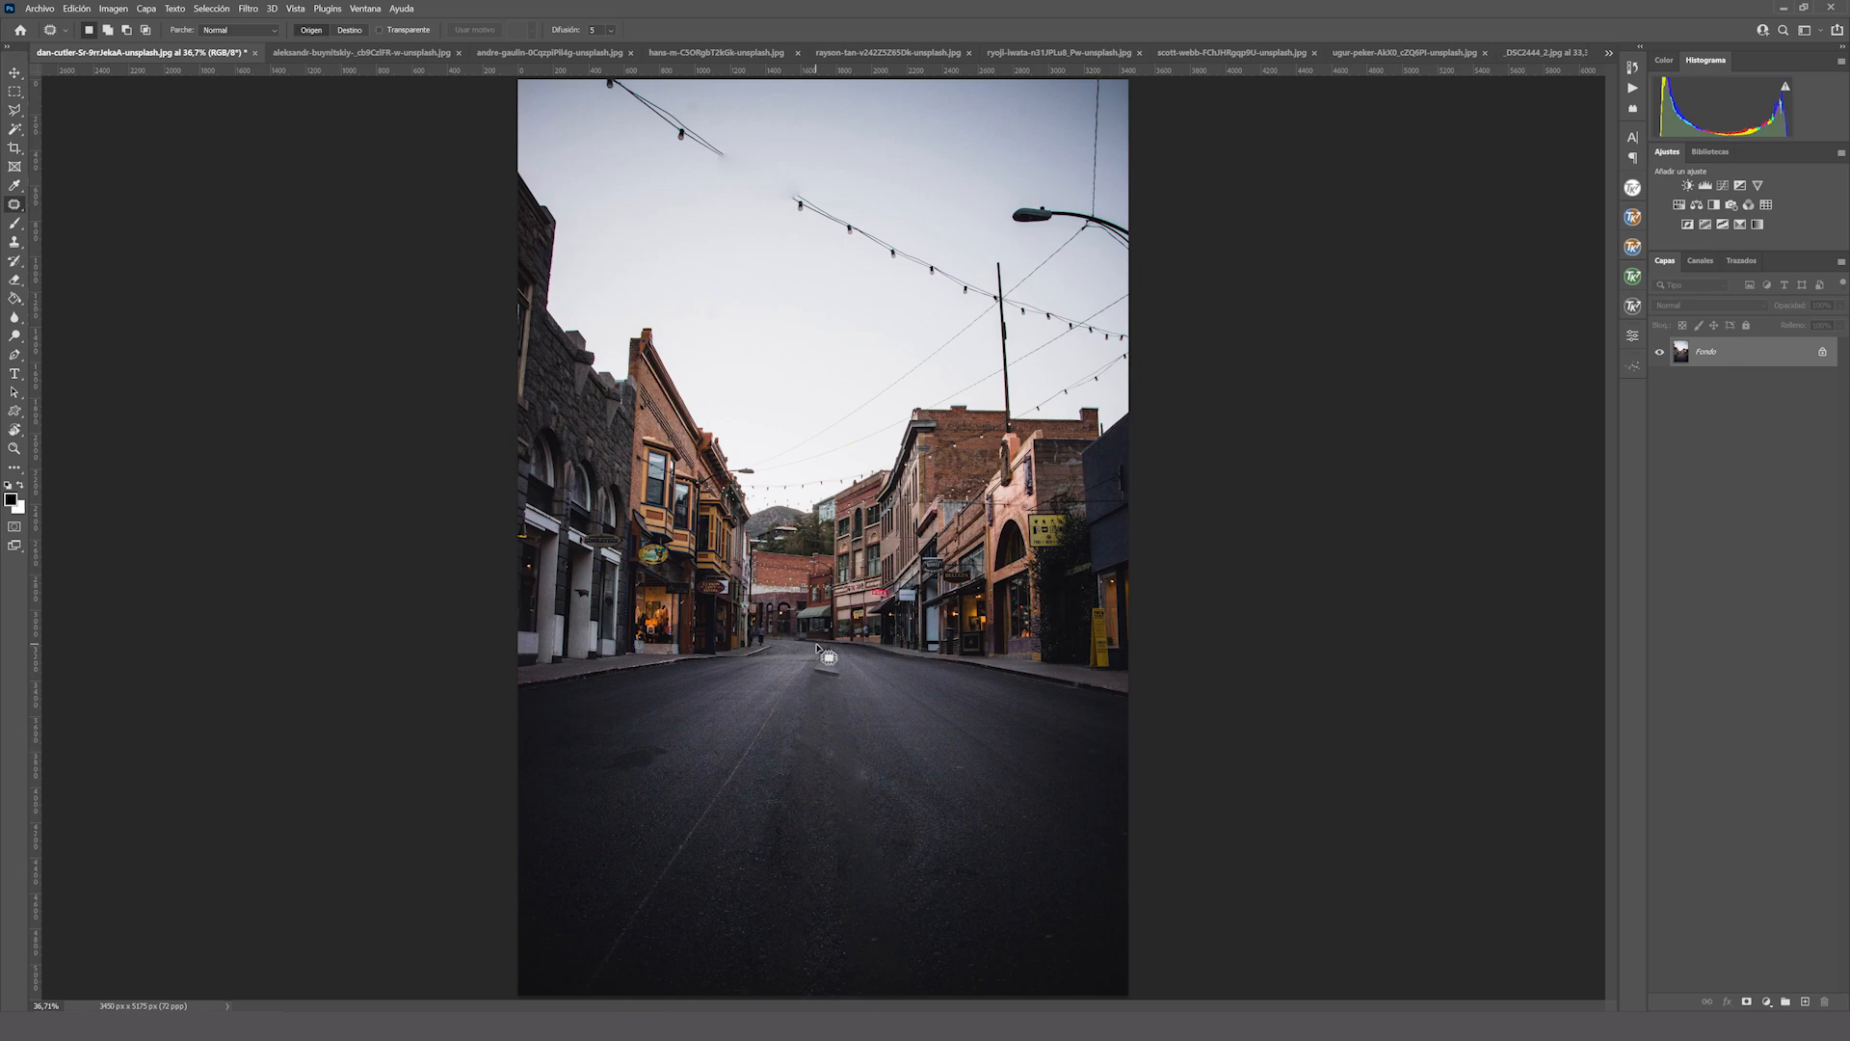
{"action": "mouse_move", "coordinate": [848, 677]}
{"action": "left_mouse_down"}
{"action": "mouse_move", "coordinate": [808, 681]}
{"action": "mouse_move", "coordinate": [803, 651]}
{"action": "mouse_move", "coordinate": [754, 711]}
{"action": "mouse_move", "coordinate": [819, 723]}
{"action": "left_mouse_up"}
{"action": "key", "text": "ctrl+d"}
Patch the two remaining stretches of the upper light cable with clear sky using one combined selection, and clean up the leftover marks.
{"action": "mouse_move", "coordinate": [732, 138]}
{"action": "left_mouse_down"}
{"action": "mouse_move", "coordinate": [695, 170]}
{"action": "mouse_move", "coordinate": [587, 90]}
{"action": "mouse_move", "coordinate": [620, 64]}
{"action": "mouse_move", "coordinate": [705, 79]}
{"action": "mouse_move", "coordinate": [737, 123]}
{"action": "mouse_move", "coordinate": [638, 77]}
{"action": "mouse_move", "coordinate": [739, 144]}
{"action": "mouse_move", "coordinate": [759, 140]}
{"action": "mouse_move", "coordinate": [767, 97]}
{"action": "mouse_move", "coordinate": [739, 69]}
{"action": "mouse_move", "coordinate": [592, 84]}
{"action": "left_mouse_up"}
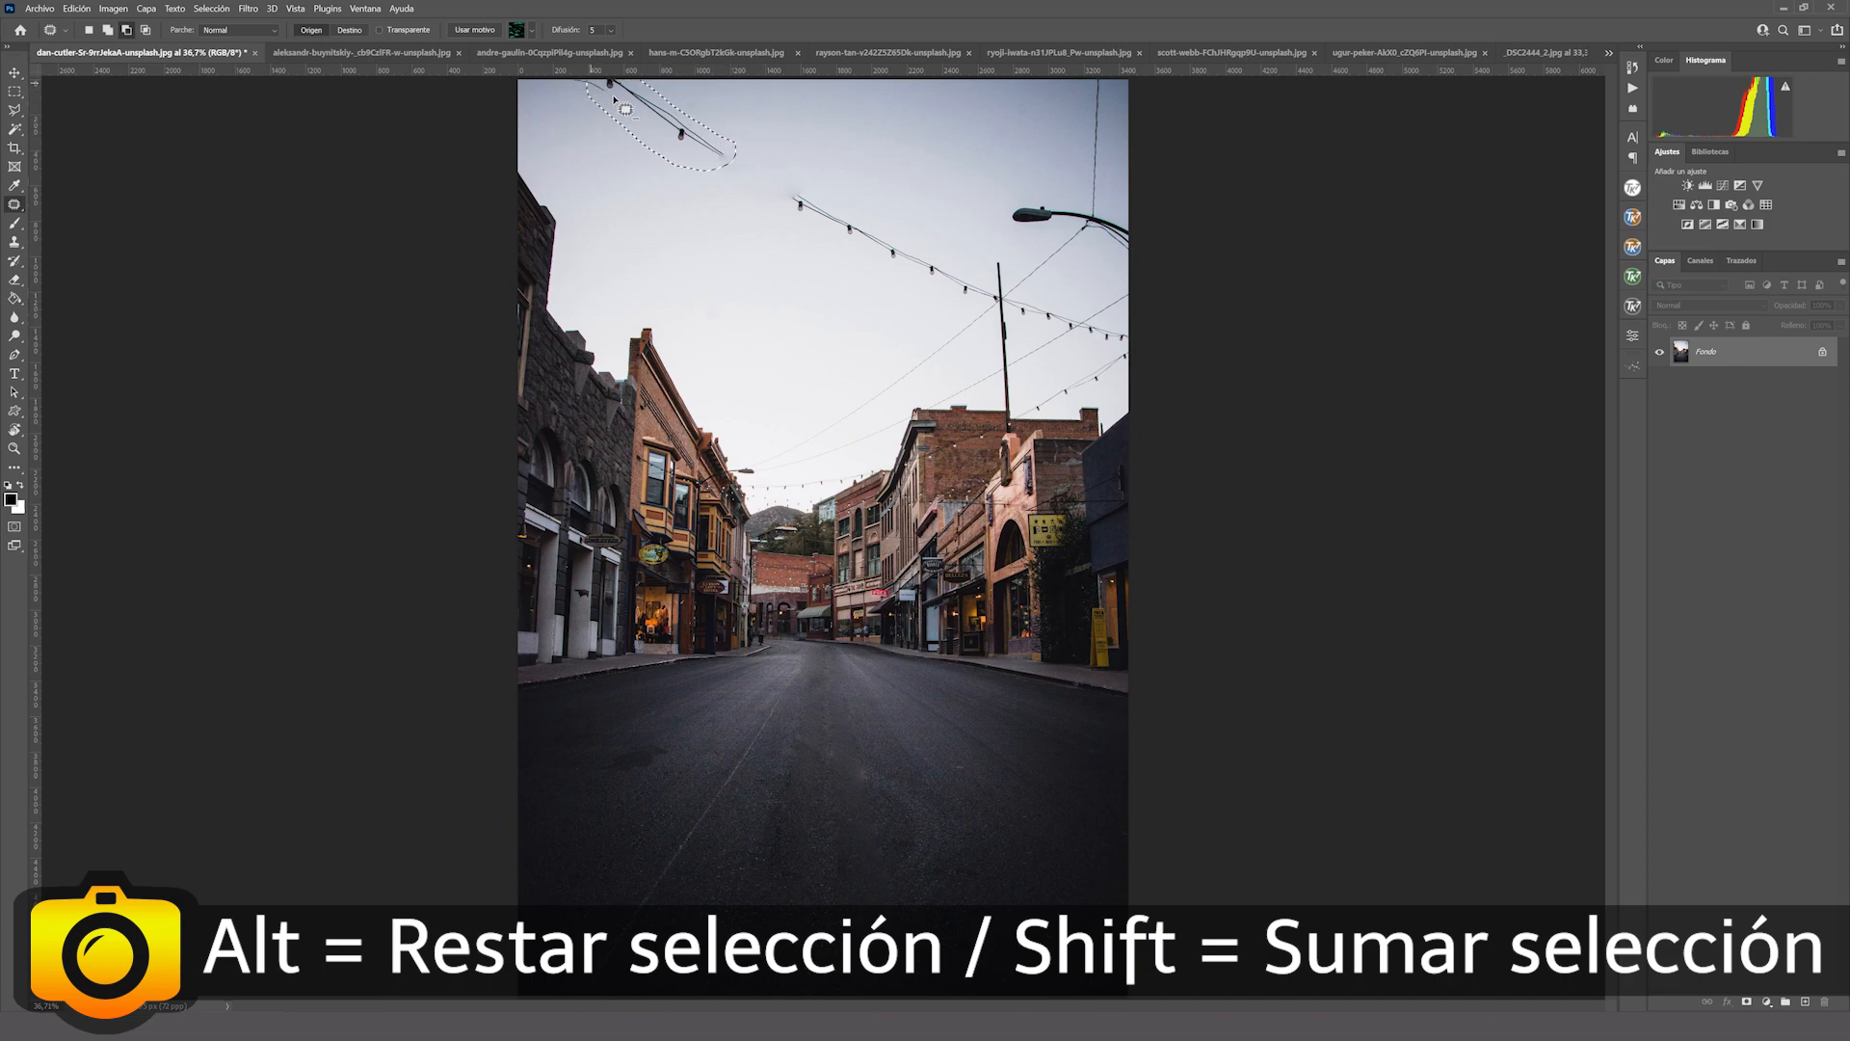
{"action": "mouse_move", "coordinate": [705, 171]}
{"action": "left_mouse_down"}
{"action": "mouse_move", "coordinate": [728, 196]}
{"action": "mouse_move", "coordinate": [632, 193]}
{"action": "mouse_move", "coordinate": [590, 143]}
{"action": "left_mouse_up"}
{"action": "key", "text": "shift"}
{"action": "mouse_move", "coordinate": [804, 180]}
{"action": "left_mouse_down"}
{"action": "mouse_move", "coordinate": [780, 210]}
{"action": "mouse_move", "coordinate": [821, 241]}
{"action": "mouse_move", "coordinate": [990, 309]}
{"action": "mouse_move", "coordinate": [959, 266]}
{"action": "left_mouse_up"}
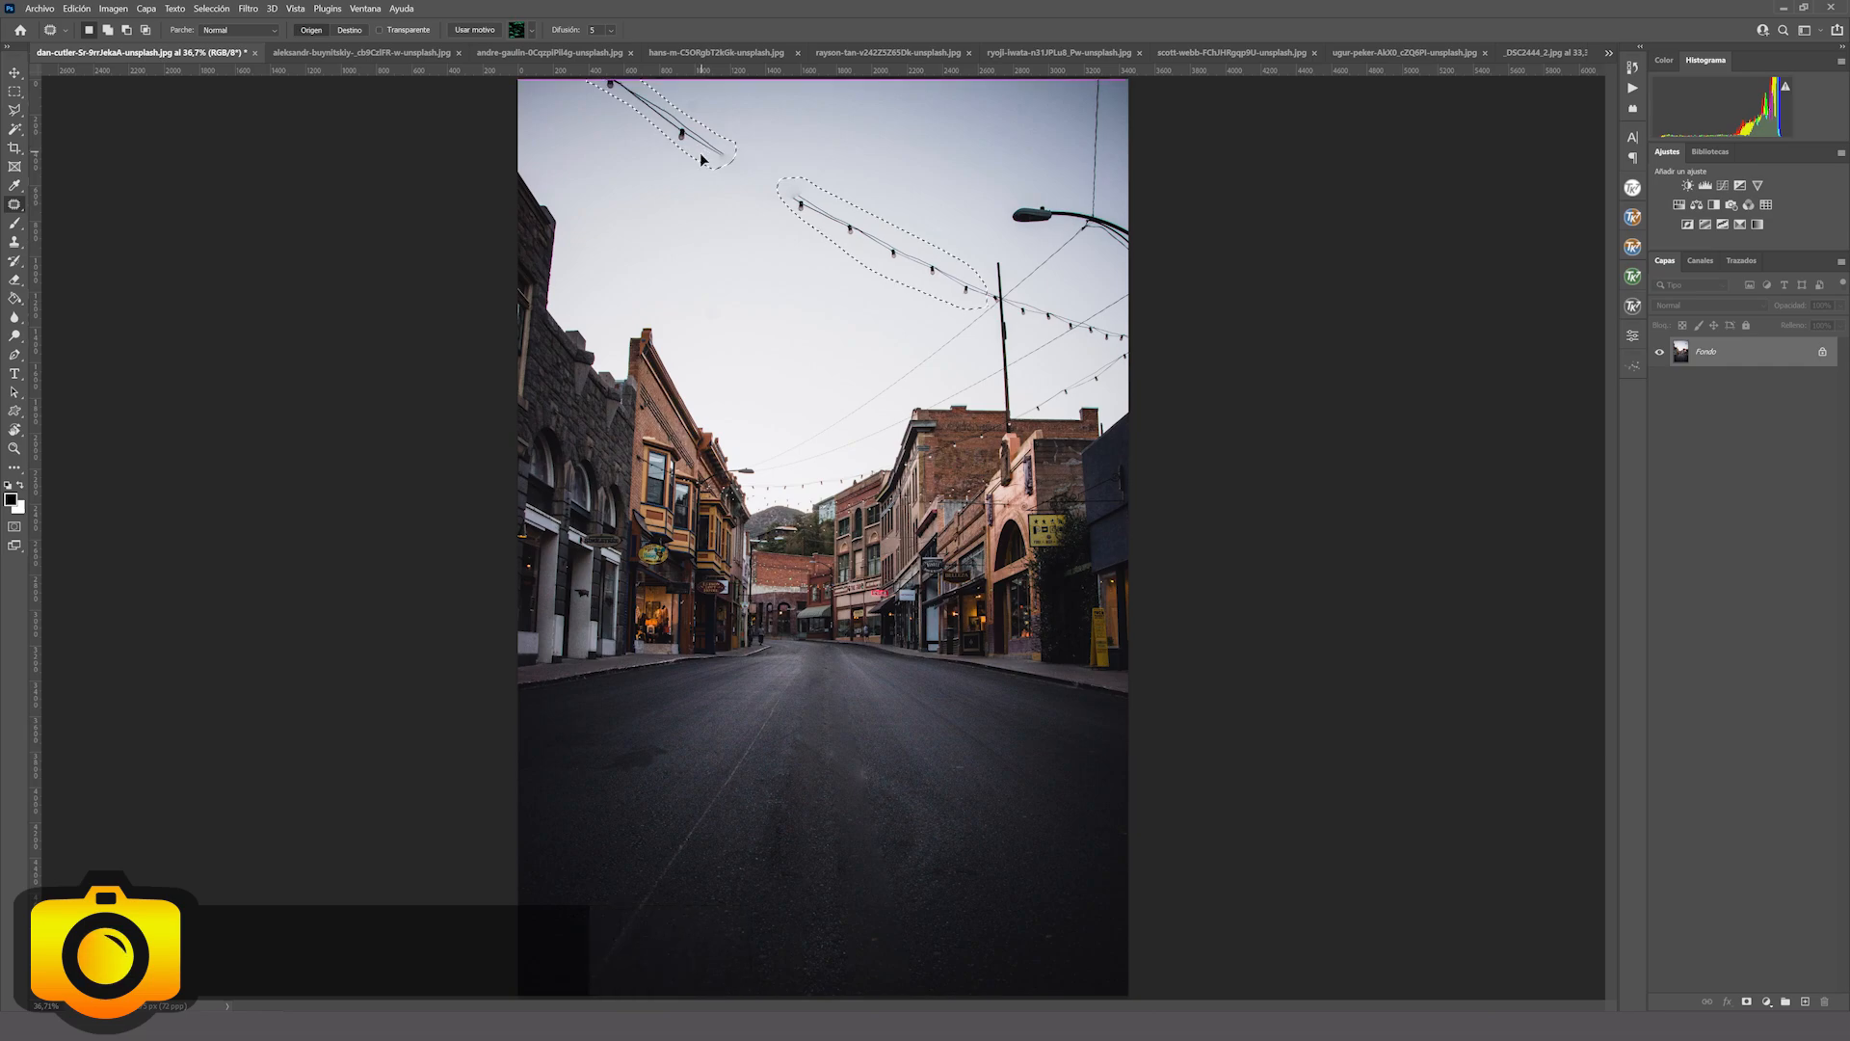
{"action": "left_click_drag", "start_coordinate": [703, 159], "coordinate": [653, 173]}
{"action": "key", "text": "ctrl+d"}
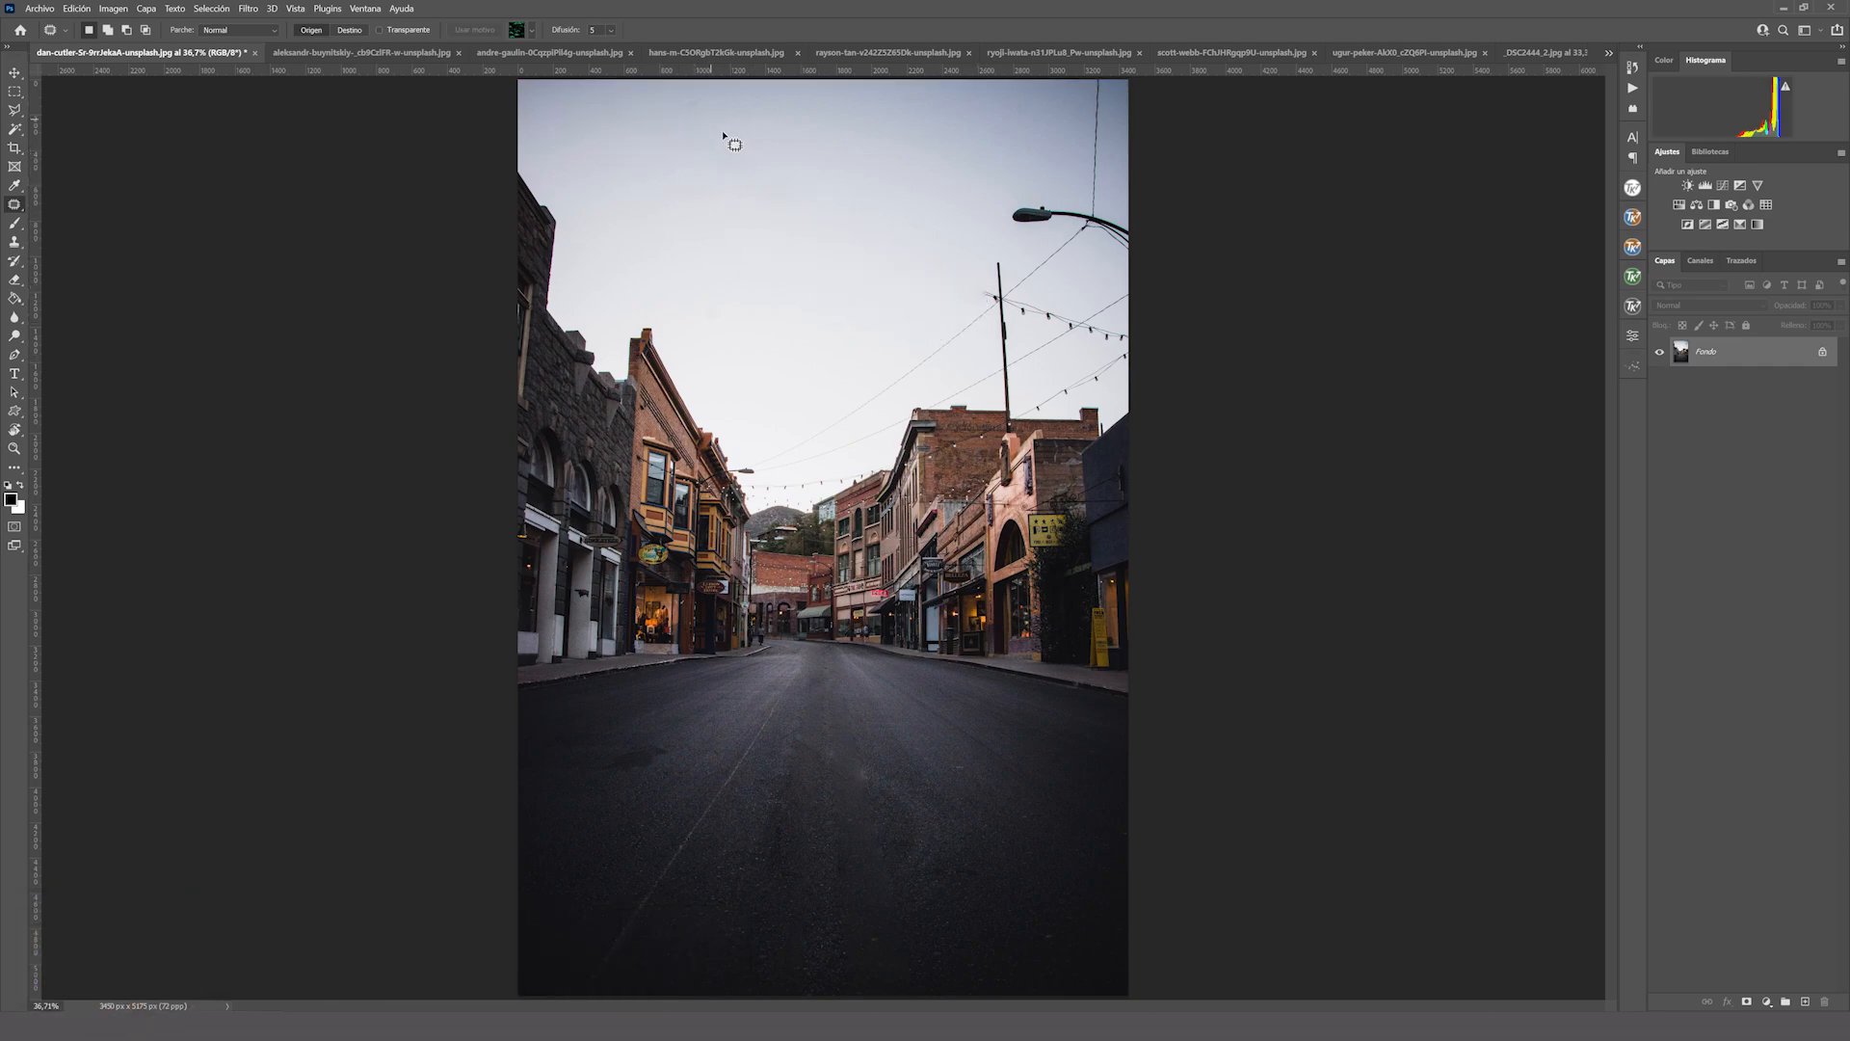
{"action": "mouse_move", "coordinate": [697, 94]}
{"action": "left_mouse_down"}
{"action": "mouse_move", "coordinate": [679, 103]}
{"action": "mouse_move", "coordinate": [793, 136]}
{"action": "mouse_move", "coordinate": [855, 194]}
{"action": "left_mouse_up"}
{"action": "key", "text": "ctrl+d"}
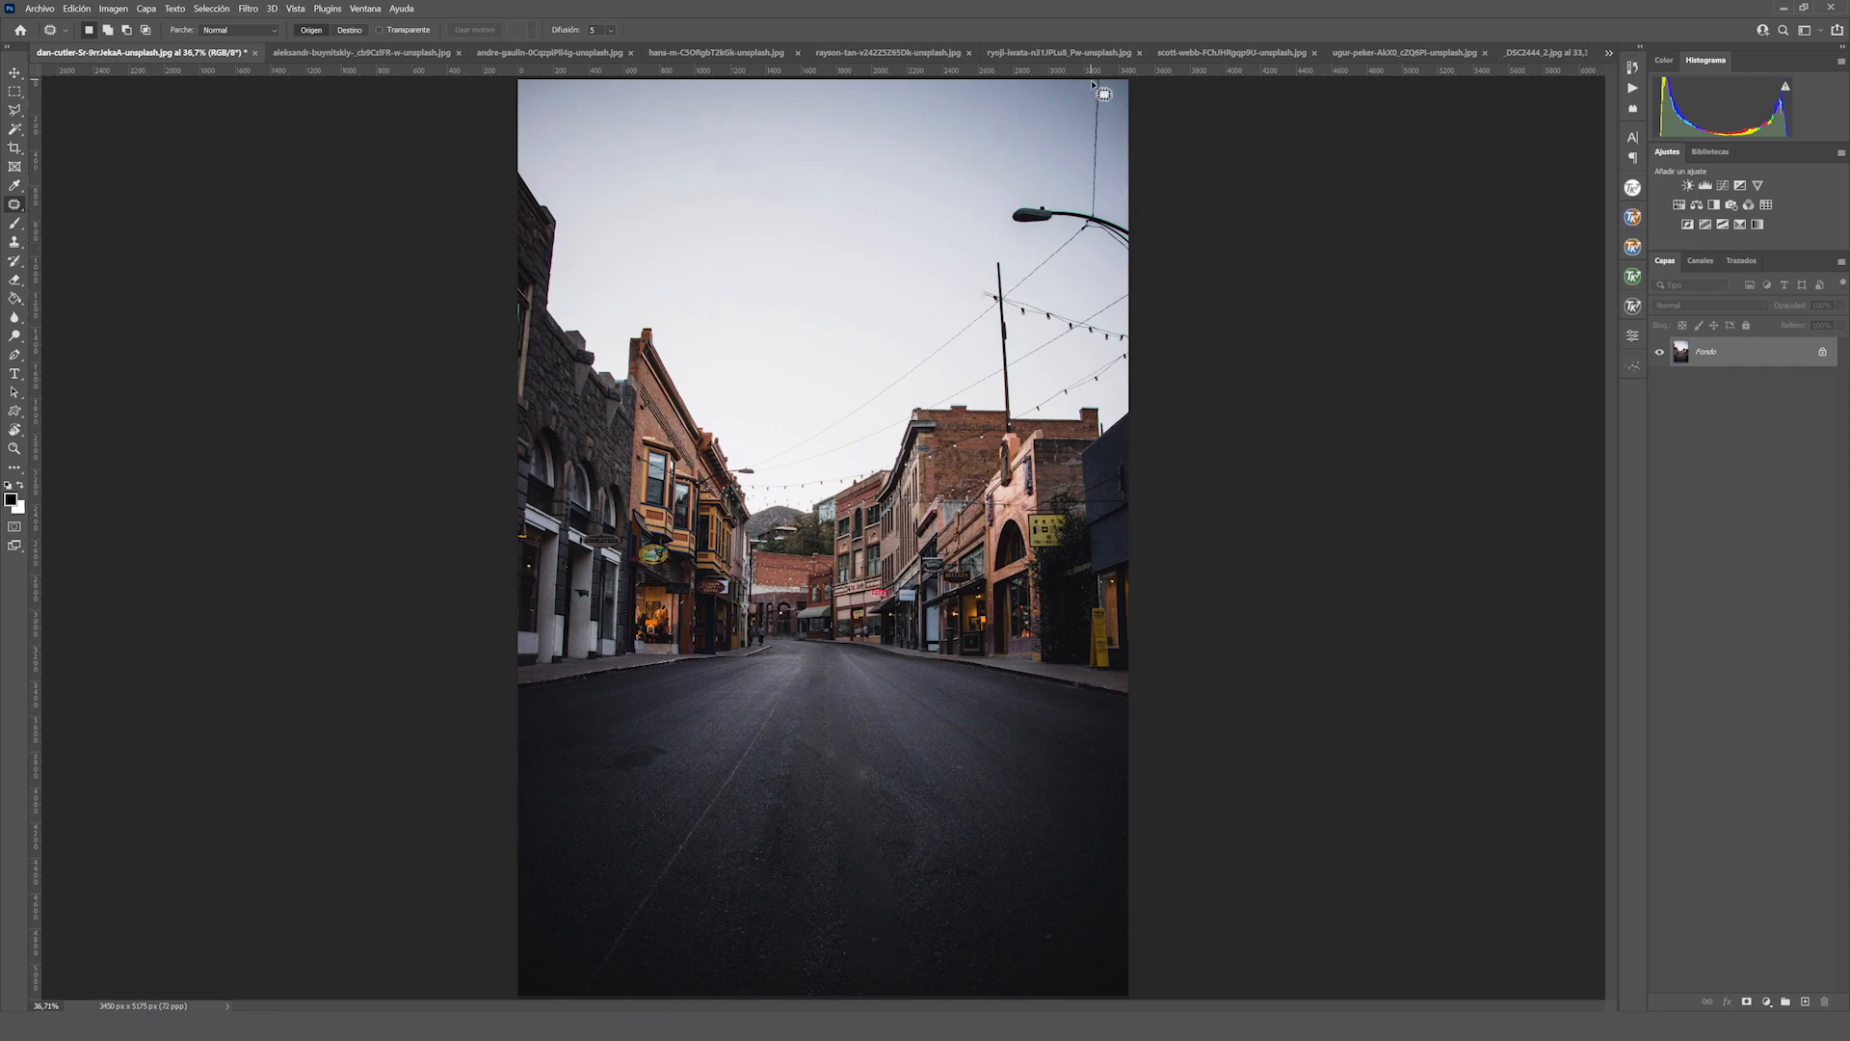
Patch the vertical wire and the street lamp at the right edge of the sky with clear sky.
{"action": "mouse_move", "coordinate": [1094, 85]}
{"action": "left_mouse_down"}
{"action": "mouse_move", "coordinate": [1082, 200]}
{"action": "mouse_move", "coordinate": [1005, 212]}
{"action": "mouse_move", "coordinate": [1009, 232]}
{"action": "mouse_move", "coordinate": [1124, 260]}
{"action": "mouse_move", "coordinate": [1115, 215]}
{"action": "left_mouse_up"}
{"action": "left_click_drag", "start_coordinate": [1110, 118], "coordinate": [1099, 85]}
{"action": "left_click_drag", "start_coordinate": [1097, 190], "coordinate": [884, 248]}
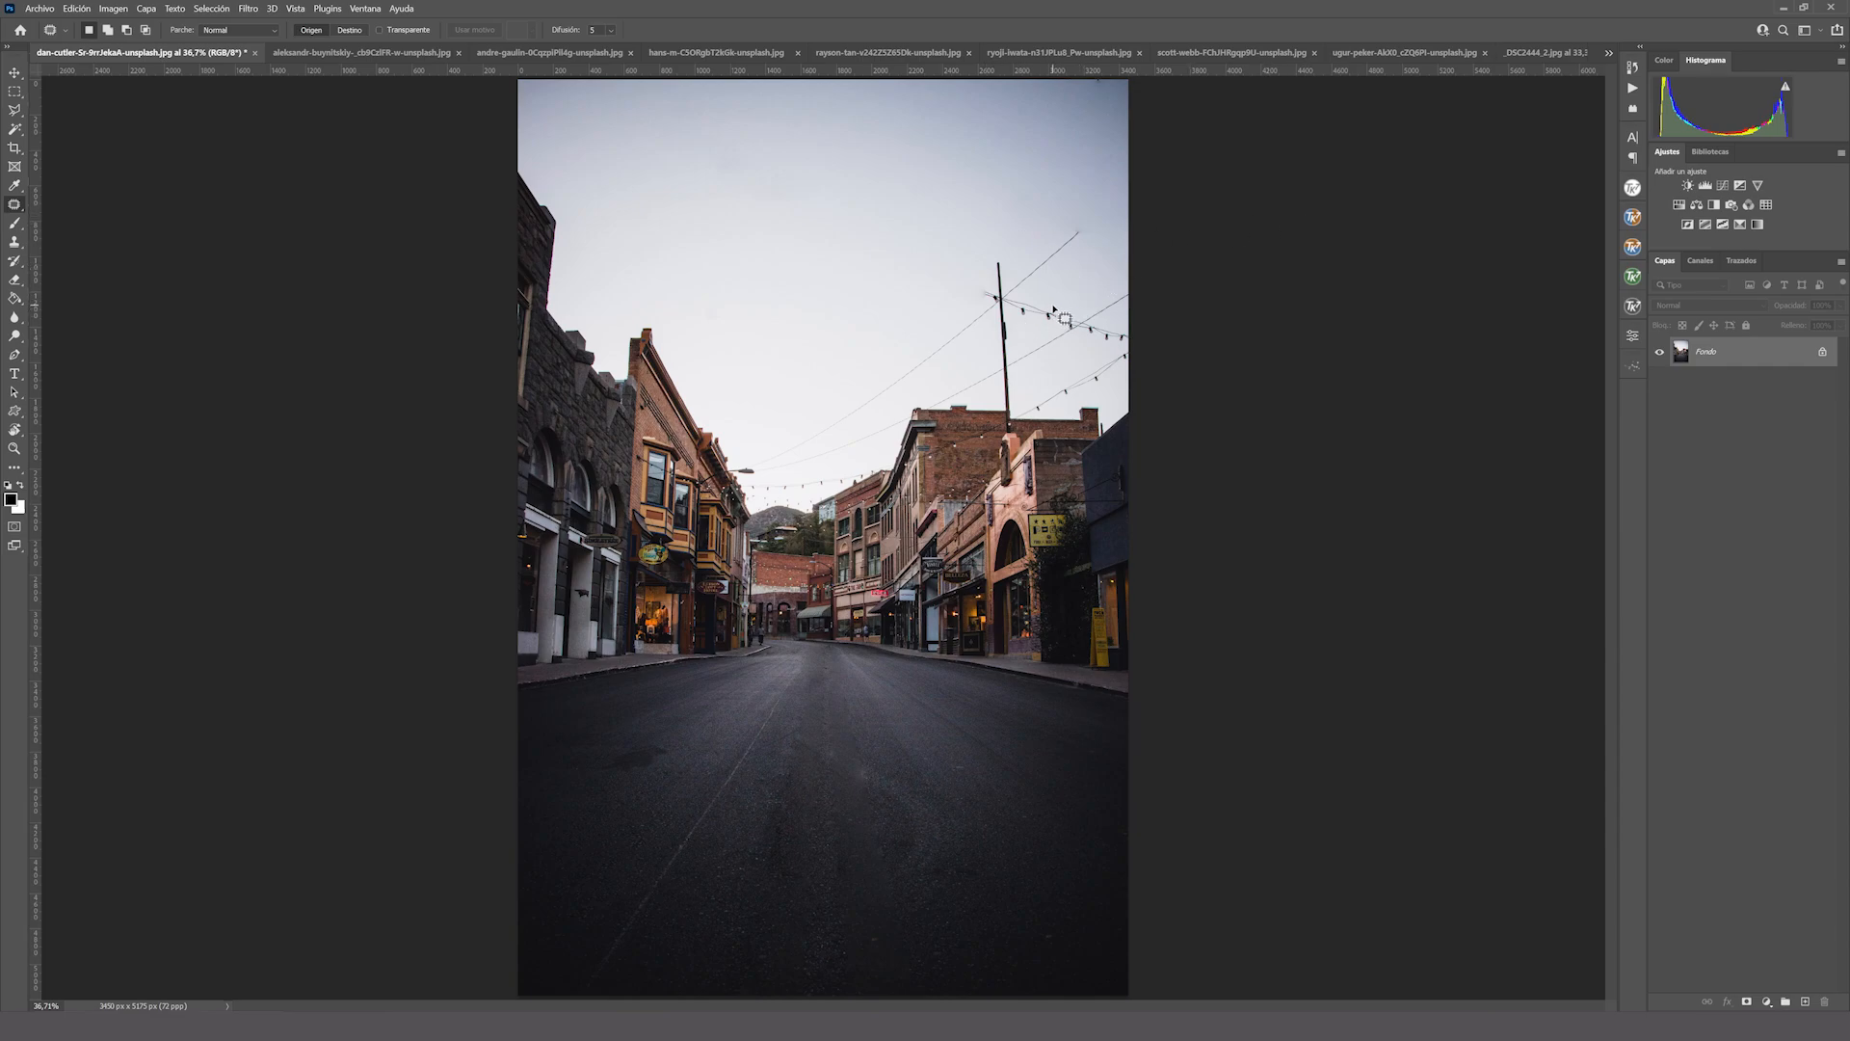
Patch the thin mast and the cables crossing it above the brick building with clear sky, and clear the selection.
{"action": "mouse_move", "coordinate": [1080, 229]}
{"action": "left_mouse_down"}
{"action": "mouse_move", "coordinate": [1009, 283]}
{"action": "mouse_move", "coordinate": [992, 254]}
{"action": "mouse_move", "coordinate": [978, 292]}
{"action": "mouse_move", "coordinate": [1008, 417]}
{"action": "mouse_move", "coordinate": [1018, 368]}
{"action": "mouse_move", "coordinate": [1140, 329]}
{"action": "mouse_move", "coordinate": [1111, 321]}
{"action": "mouse_move", "coordinate": [1139, 291]}
{"action": "mouse_move", "coordinate": [1035, 297]}
{"action": "mouse_move", "coordinate": [1099, 231]}
{"action": "left_mouse_up"}
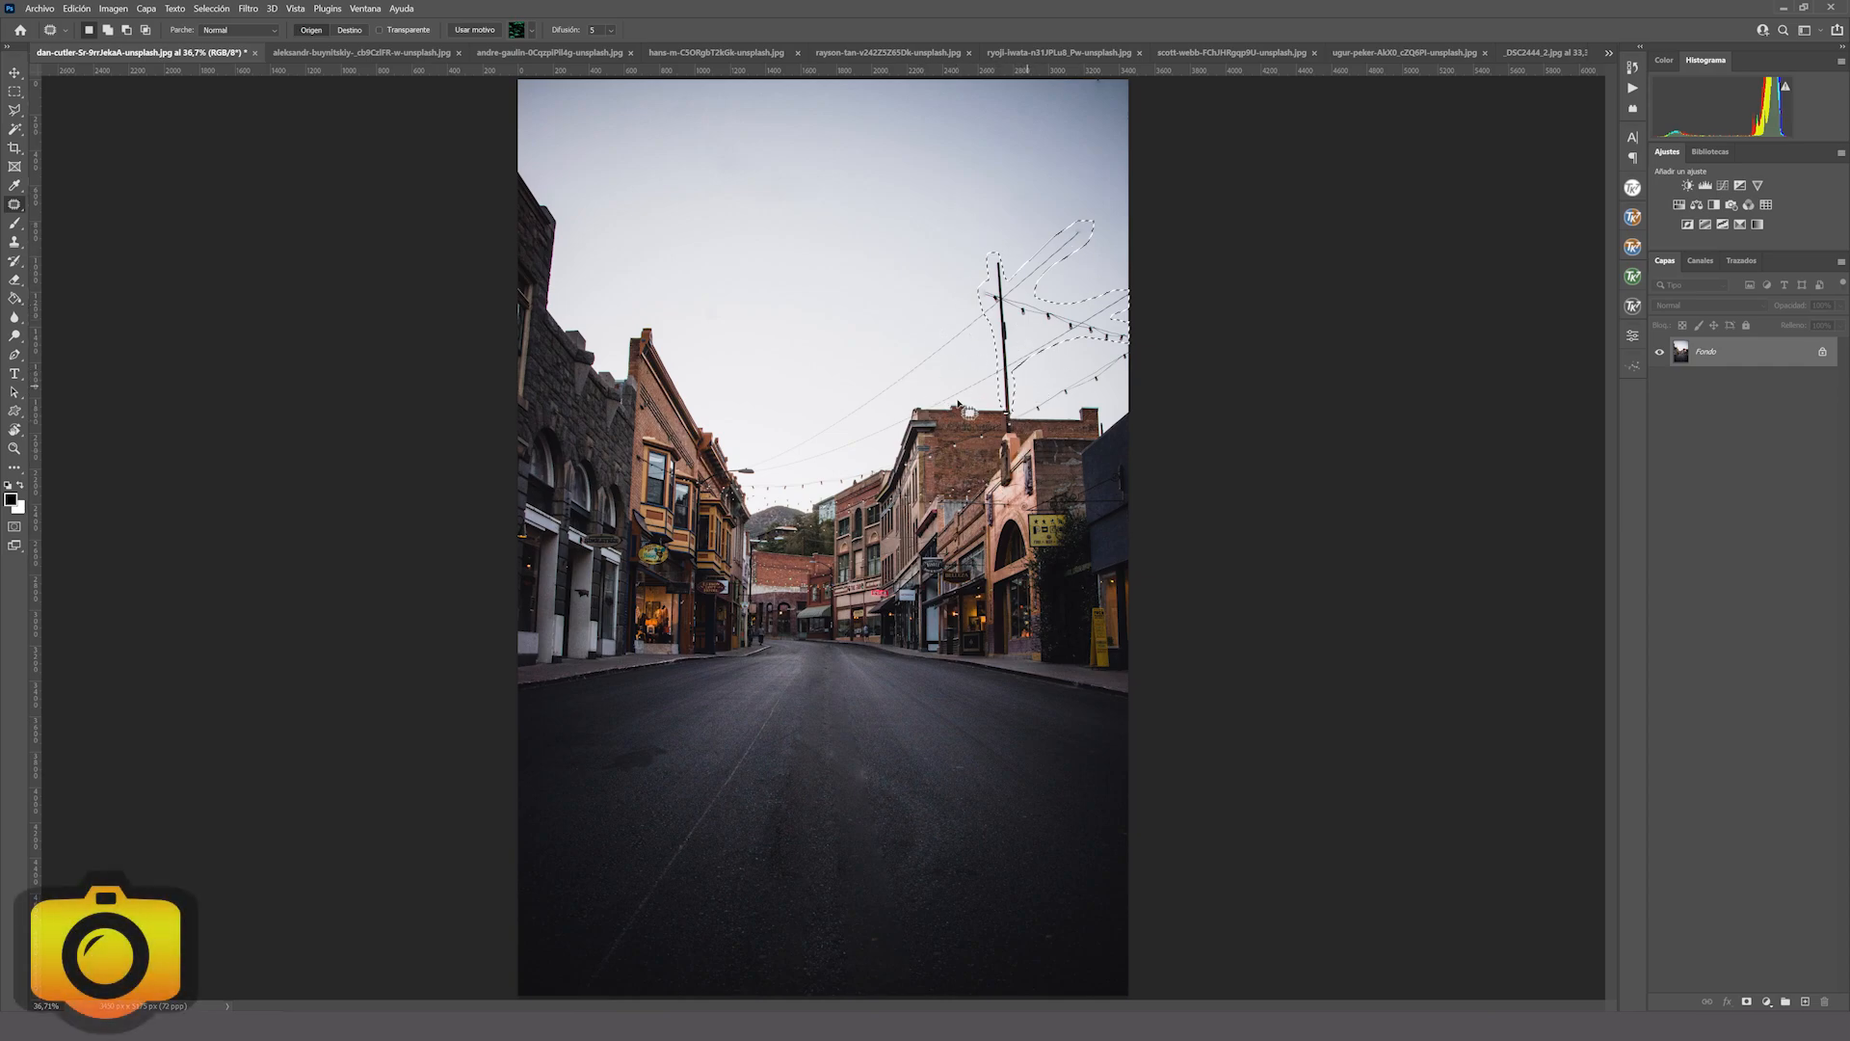
{"action": "left_click_drag", "start_coordinate": [990, 325], "coordinate": [763, 272]}
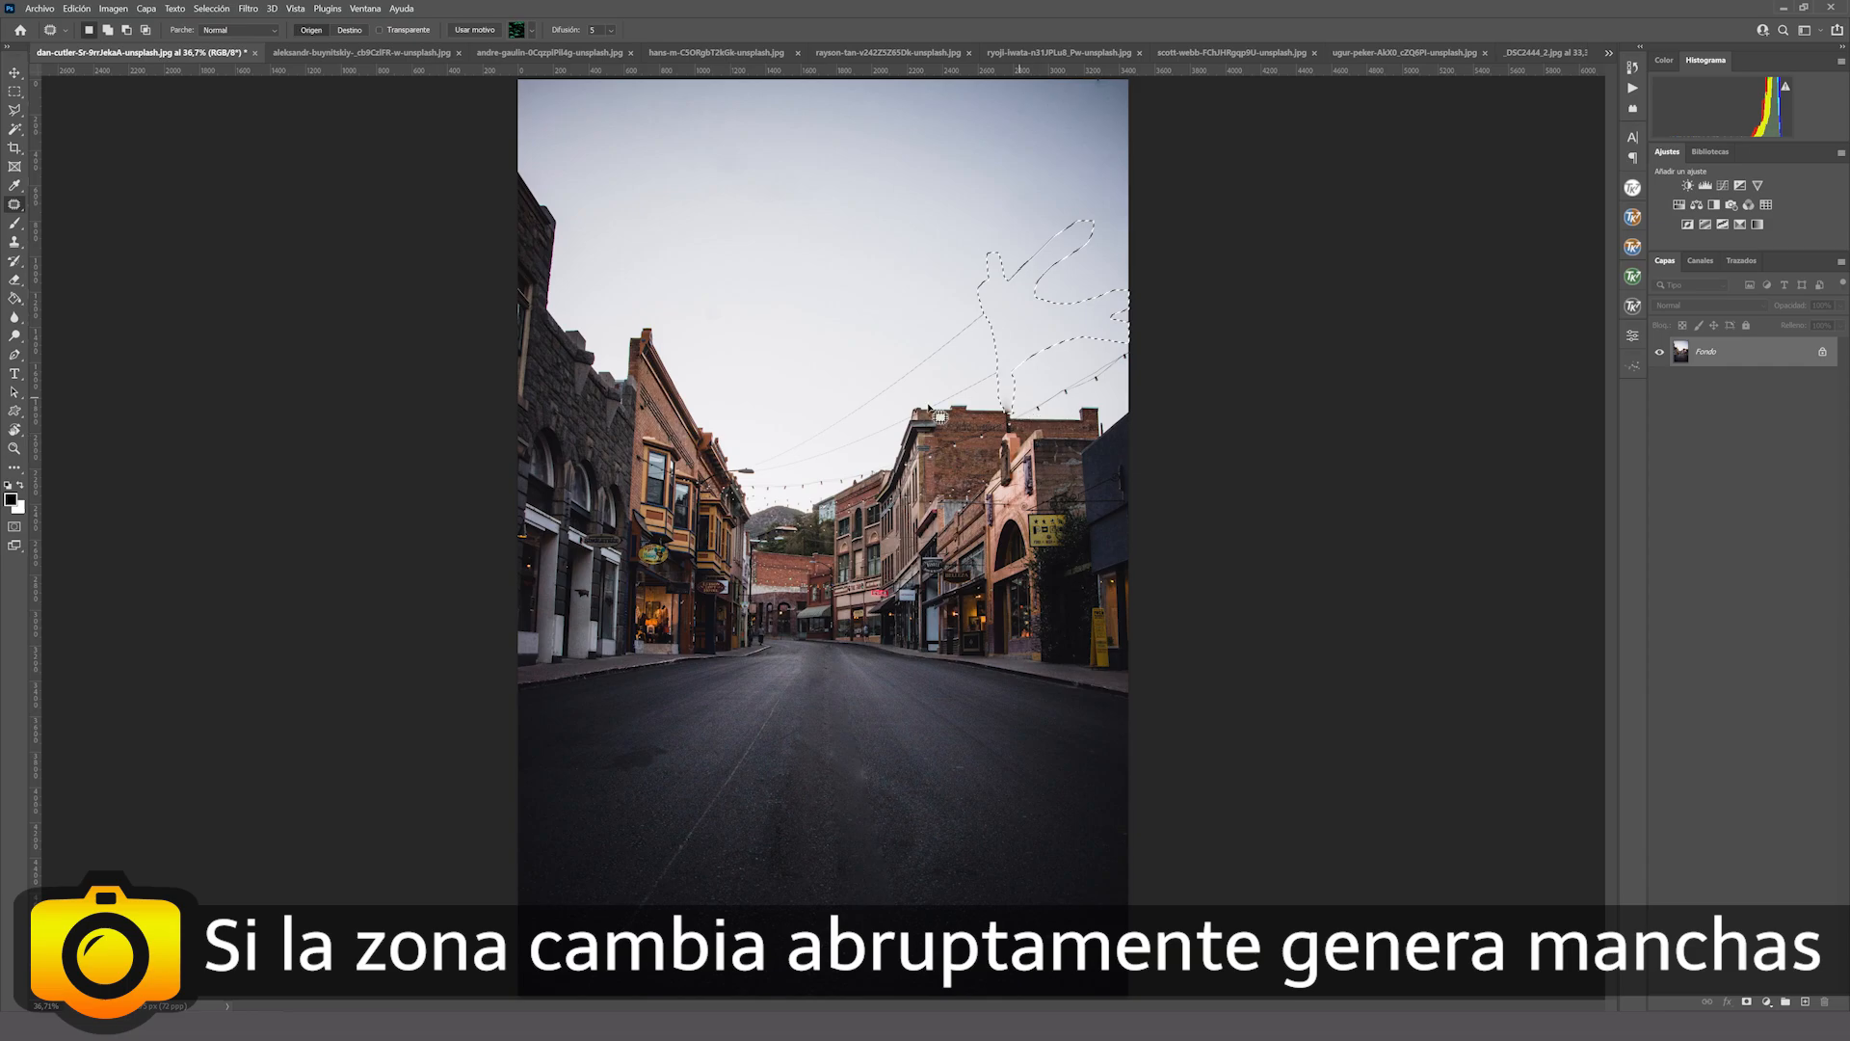
{"action": "key", "text": "ctrl+d"}
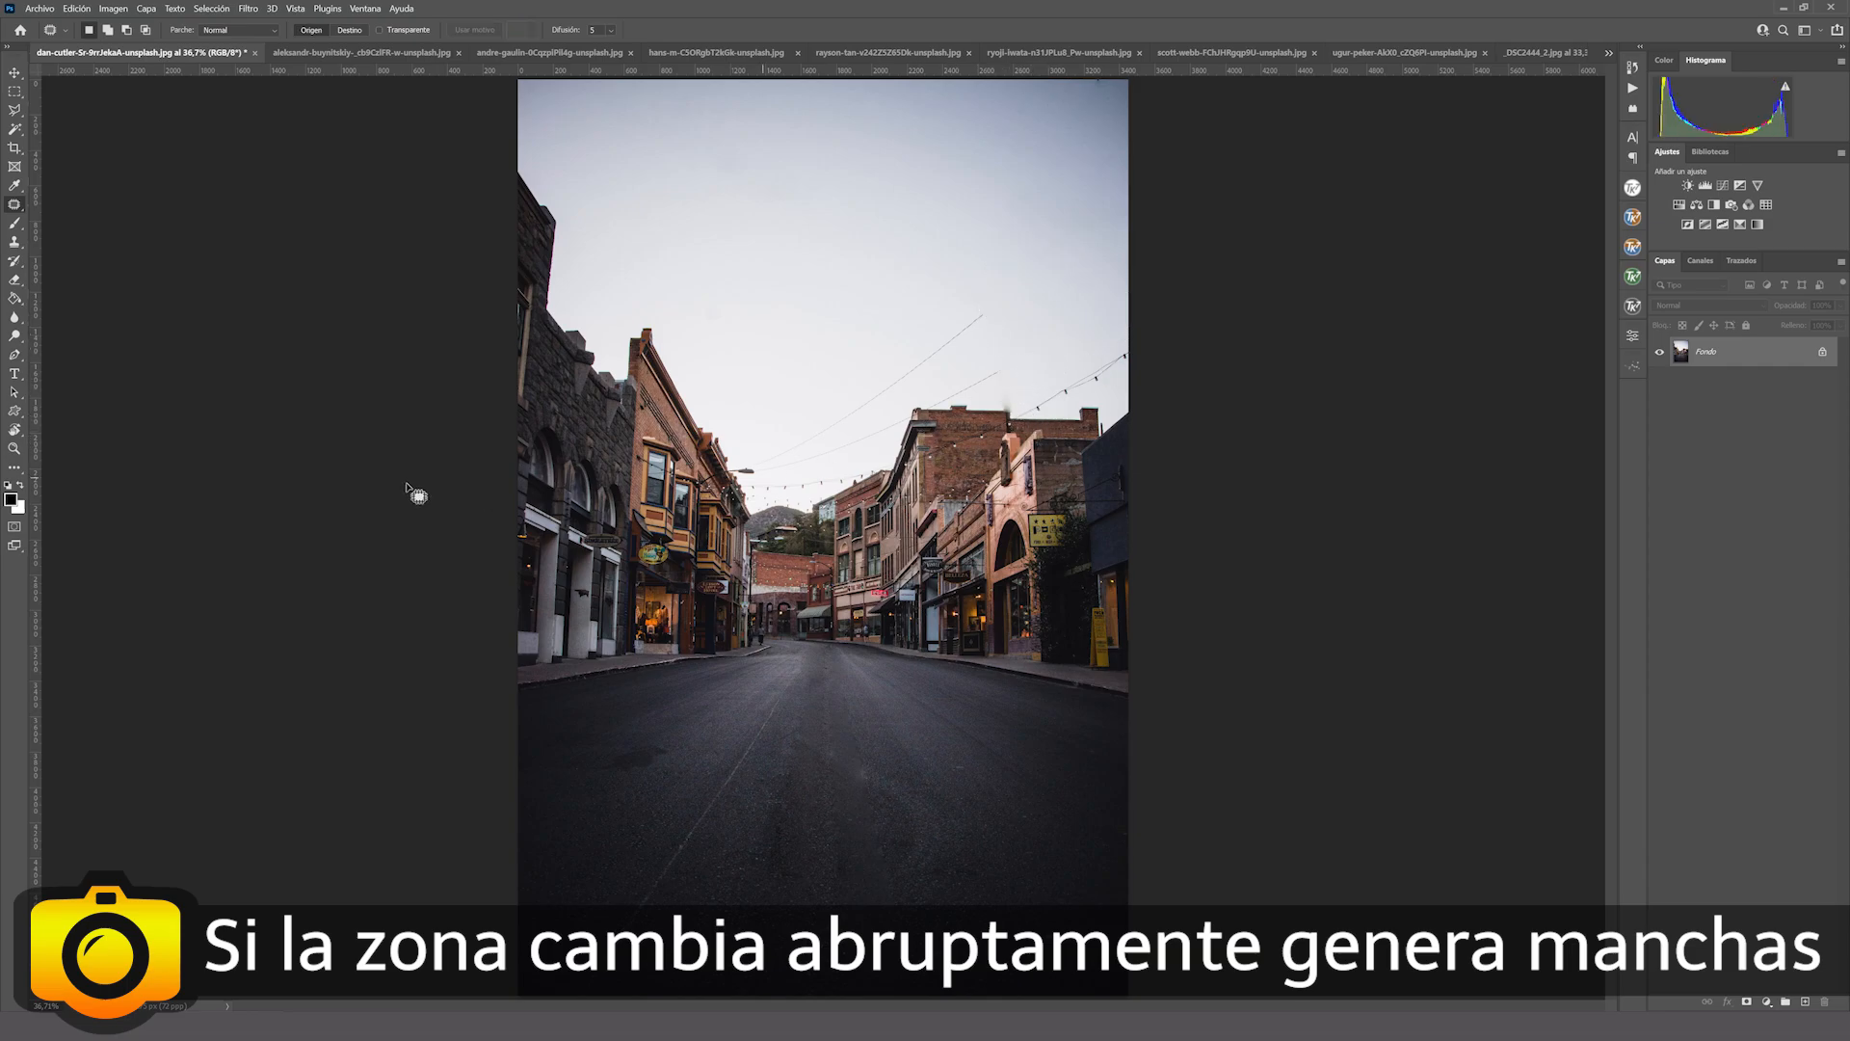
Heal the thin cable above the brick building from its free end down to the roofline, and clean up its remnant at the roof edge.
{"action": "left_click", "coordinate": [14, 450]}
{"action": "left_click_drag", "start_coordinate": [1011, 400], "coordinate": [1070, 499]}
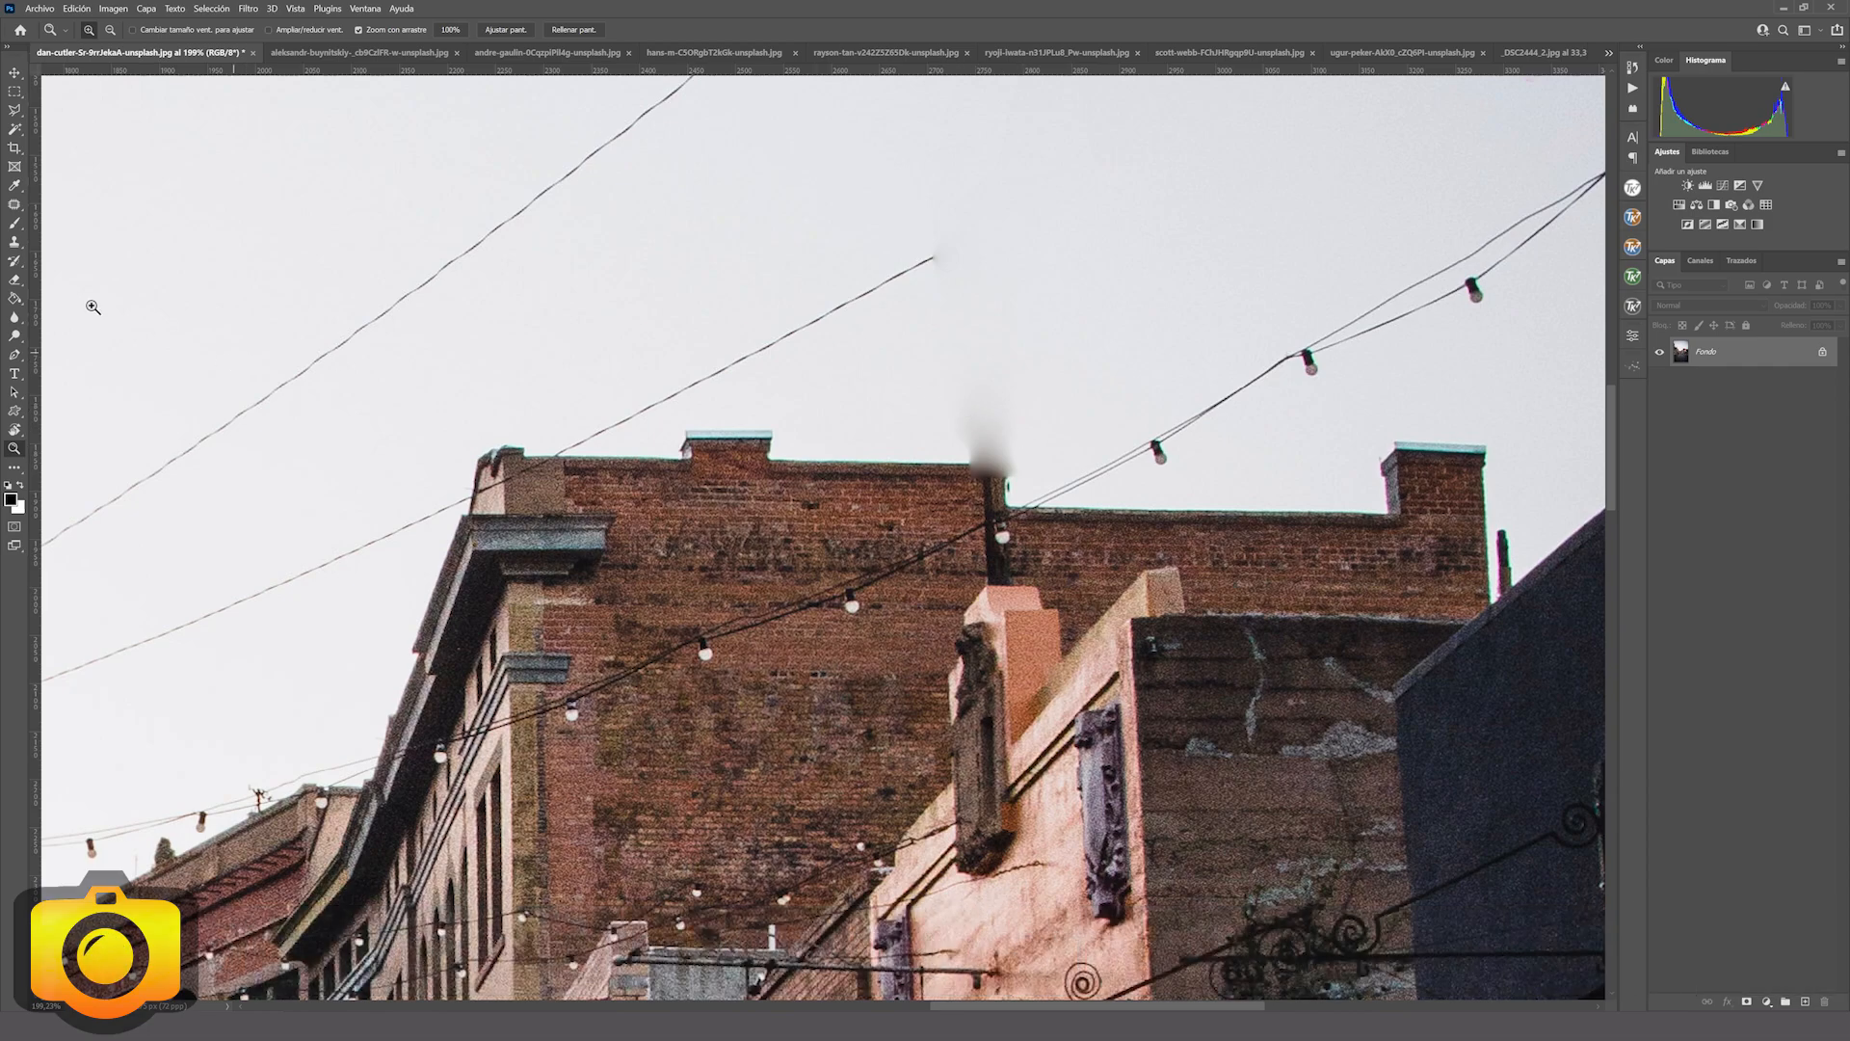
{"action": "left_click_drag", "start_coordinate": [10, 204], "coordinate": [102, 230]}
{"action": "key", "text": "shift+j"}
{"action": "key", "text": "bracketright"}
{"action": "key", "text": "bracketright"}
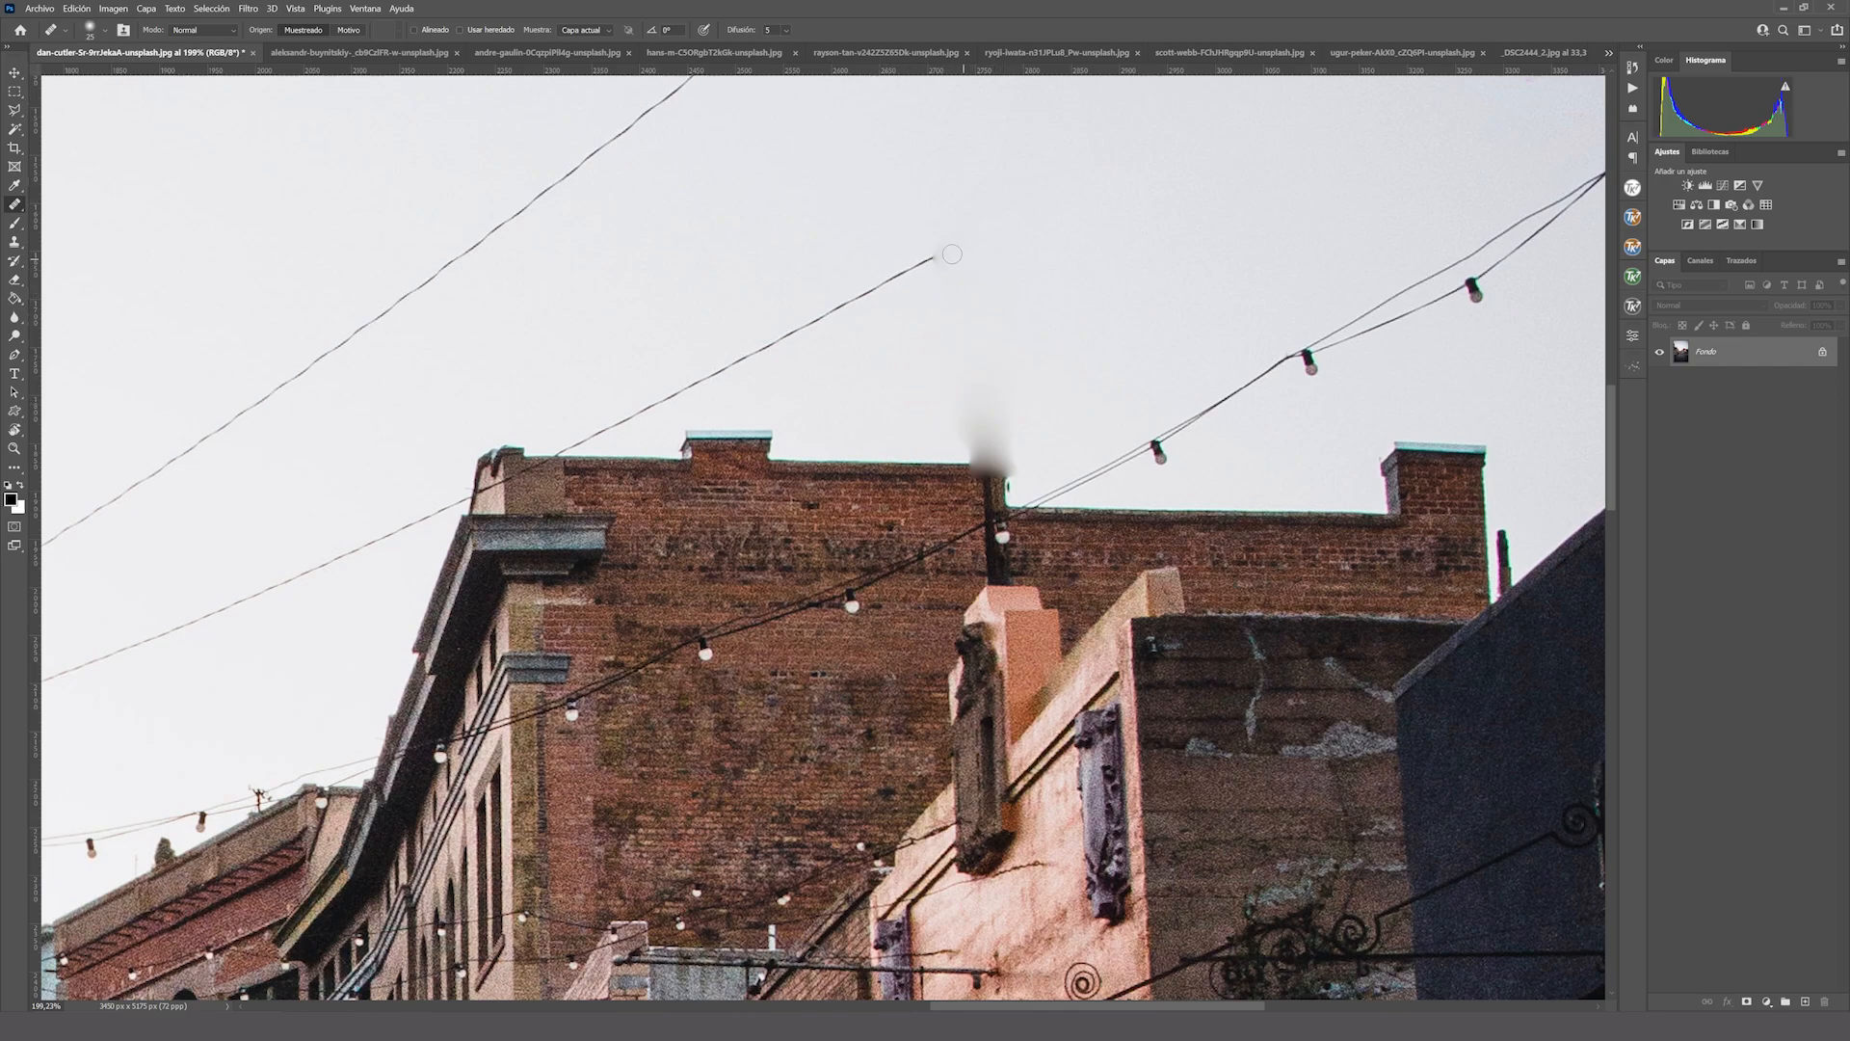
{"action": "left_click_drag", "start_coordinate": [952, 253], "coordinate": [566, 451]}
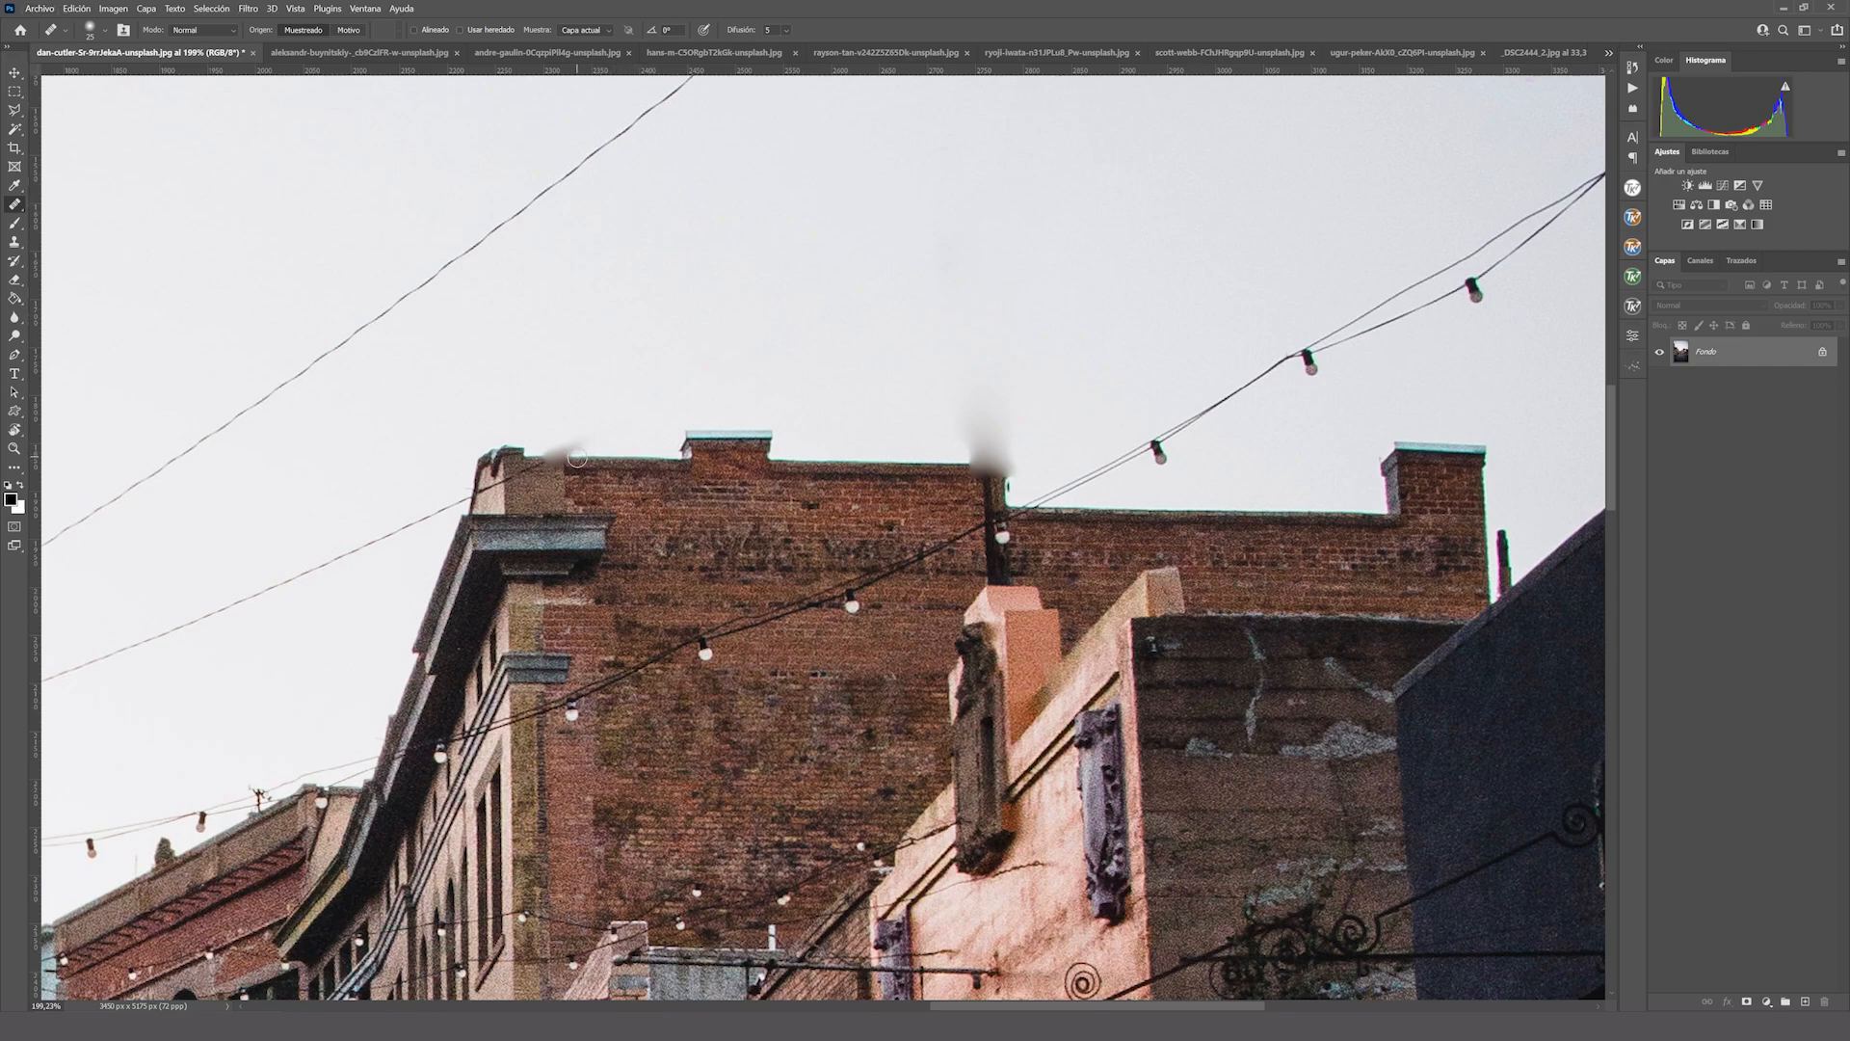
{"action": "left_click_drag", "start_coordinate": [576, 450], "coordinate": [559, 452]}
{"action": "mouse_move", "coordinate": [960, 473]}
{"action": "left_mouse_down"}
{"action": "mouse_move", "coordinate": [1015, 448]}
{"action": "mouse_move", "coordinate": [990, 484]}
{"action": "left_mouse_up"}
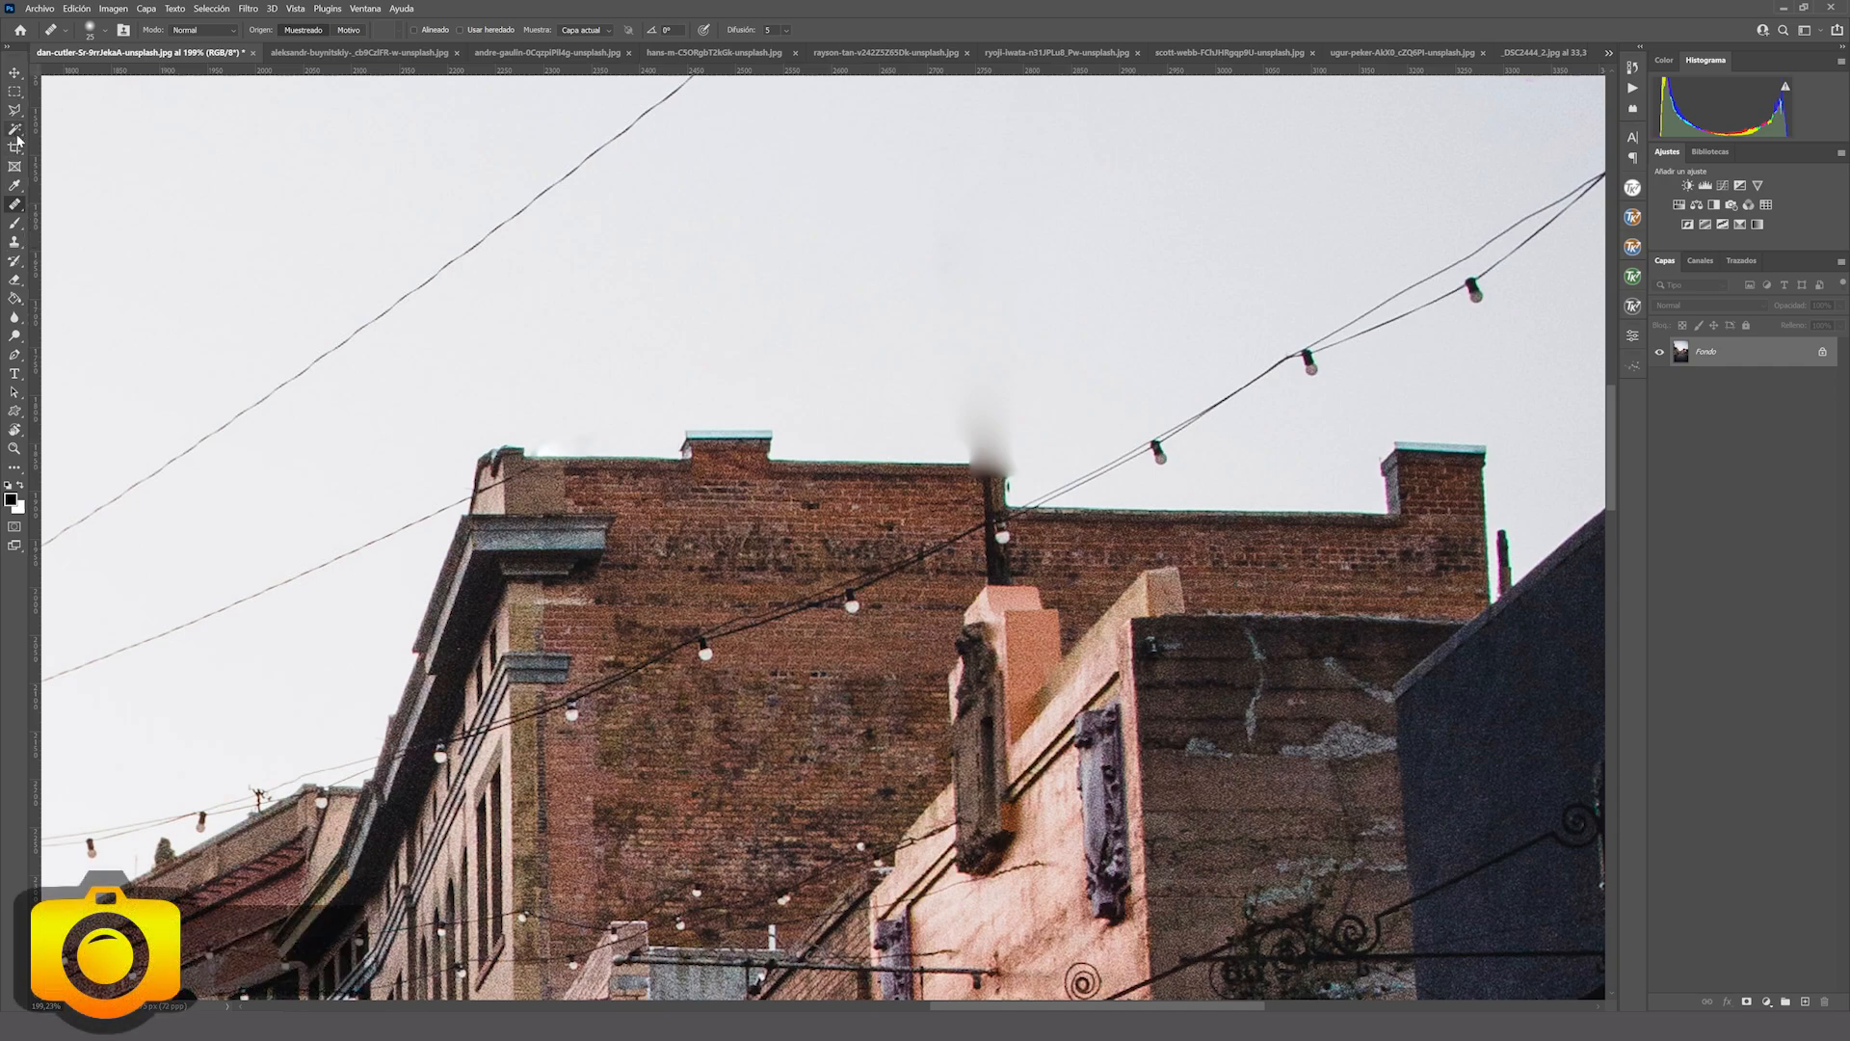
Patch the blurred mast remnant at the brick building's roof corner using the top edge of the chimney, in two passes.
{"action": "right_click", "coordinate": [21, 203]}
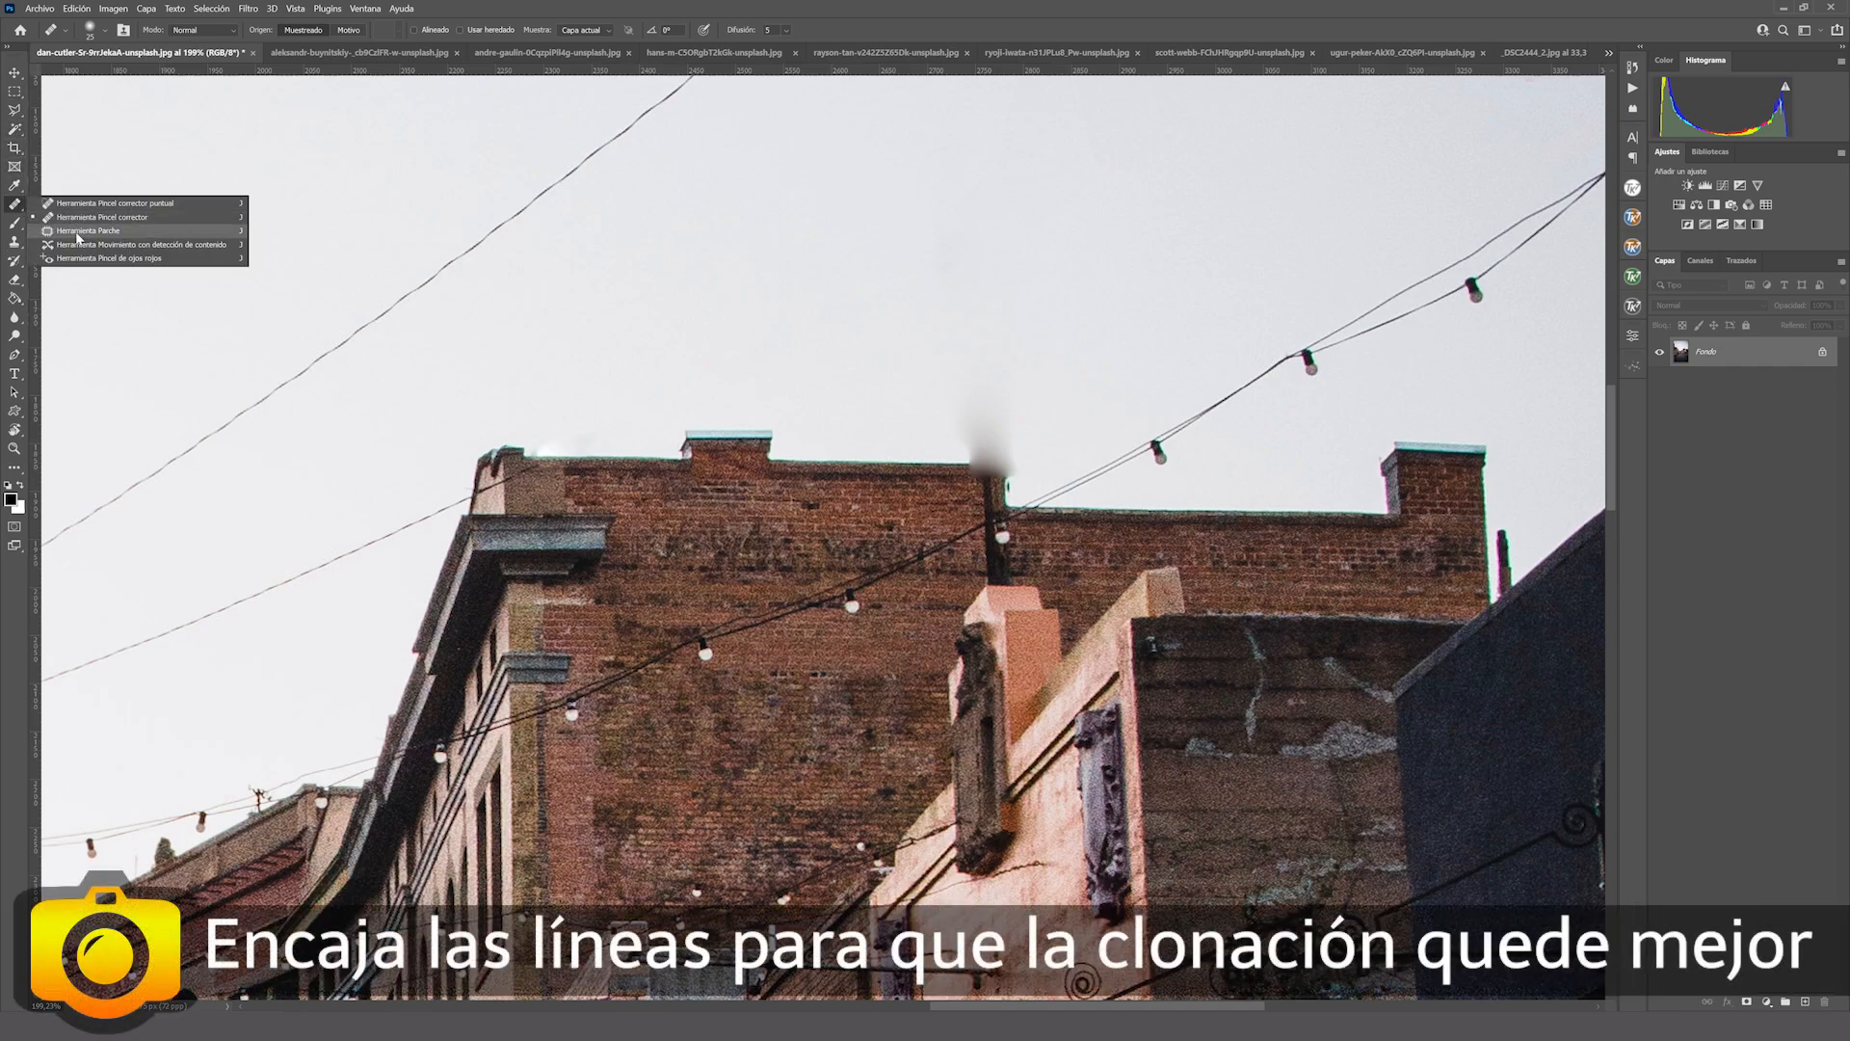
{"action": "left_click", "coordinate": [68, 230]}
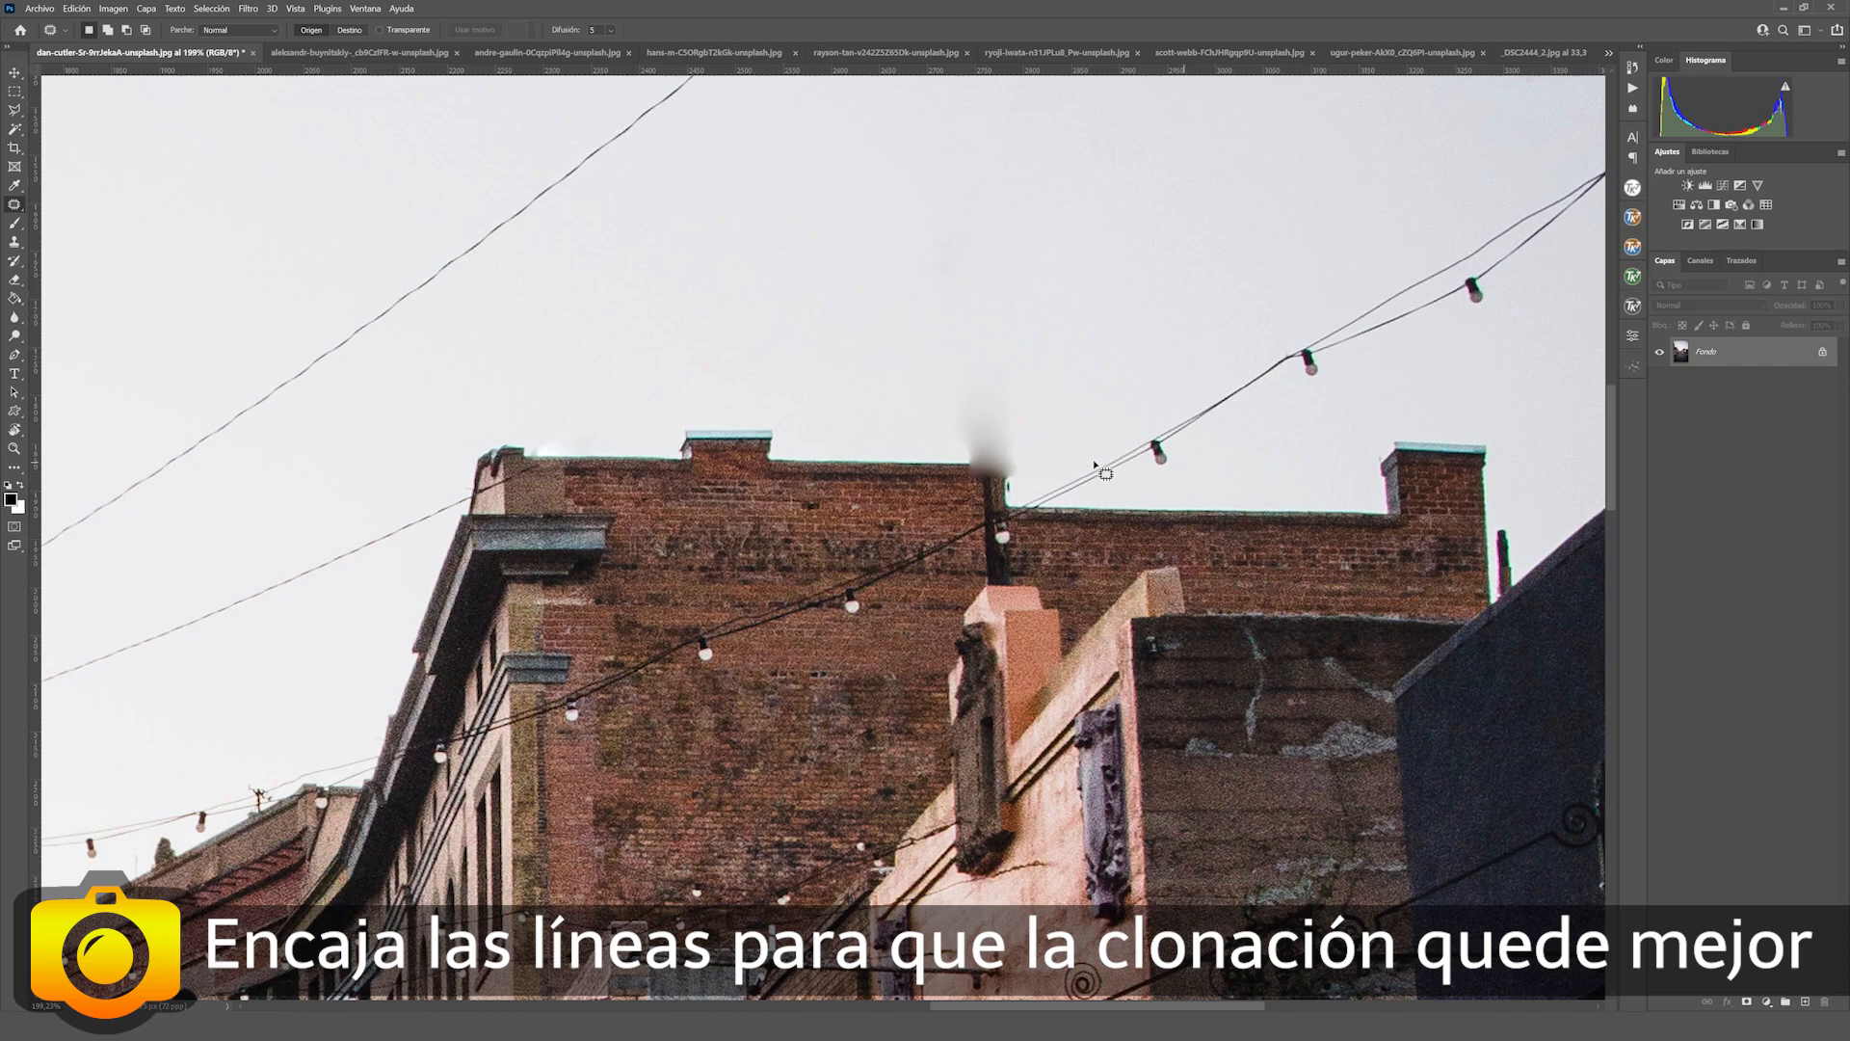
{"action": "mouse_move", "coordinate": [978, 457]}
{"action": "left_mouse_down"}
{"action": "mouse_move", "coordinate": [958, 424]}
{"action": "mouse_move", "coordinate": [966, 492]}
{"action": "mouse_move", "coordinate": [1017, 503]}
{"action": "mouse_move", "coordinate": [1039, 497]}
{"action": "mouse_move", "coordinate": [1034, 420]}
{"action": "mouse_move", "coordinate": [1470, 452]}
{"action": "left_mouse_up"}
{"action": "key", "text": "ctrl+d"}
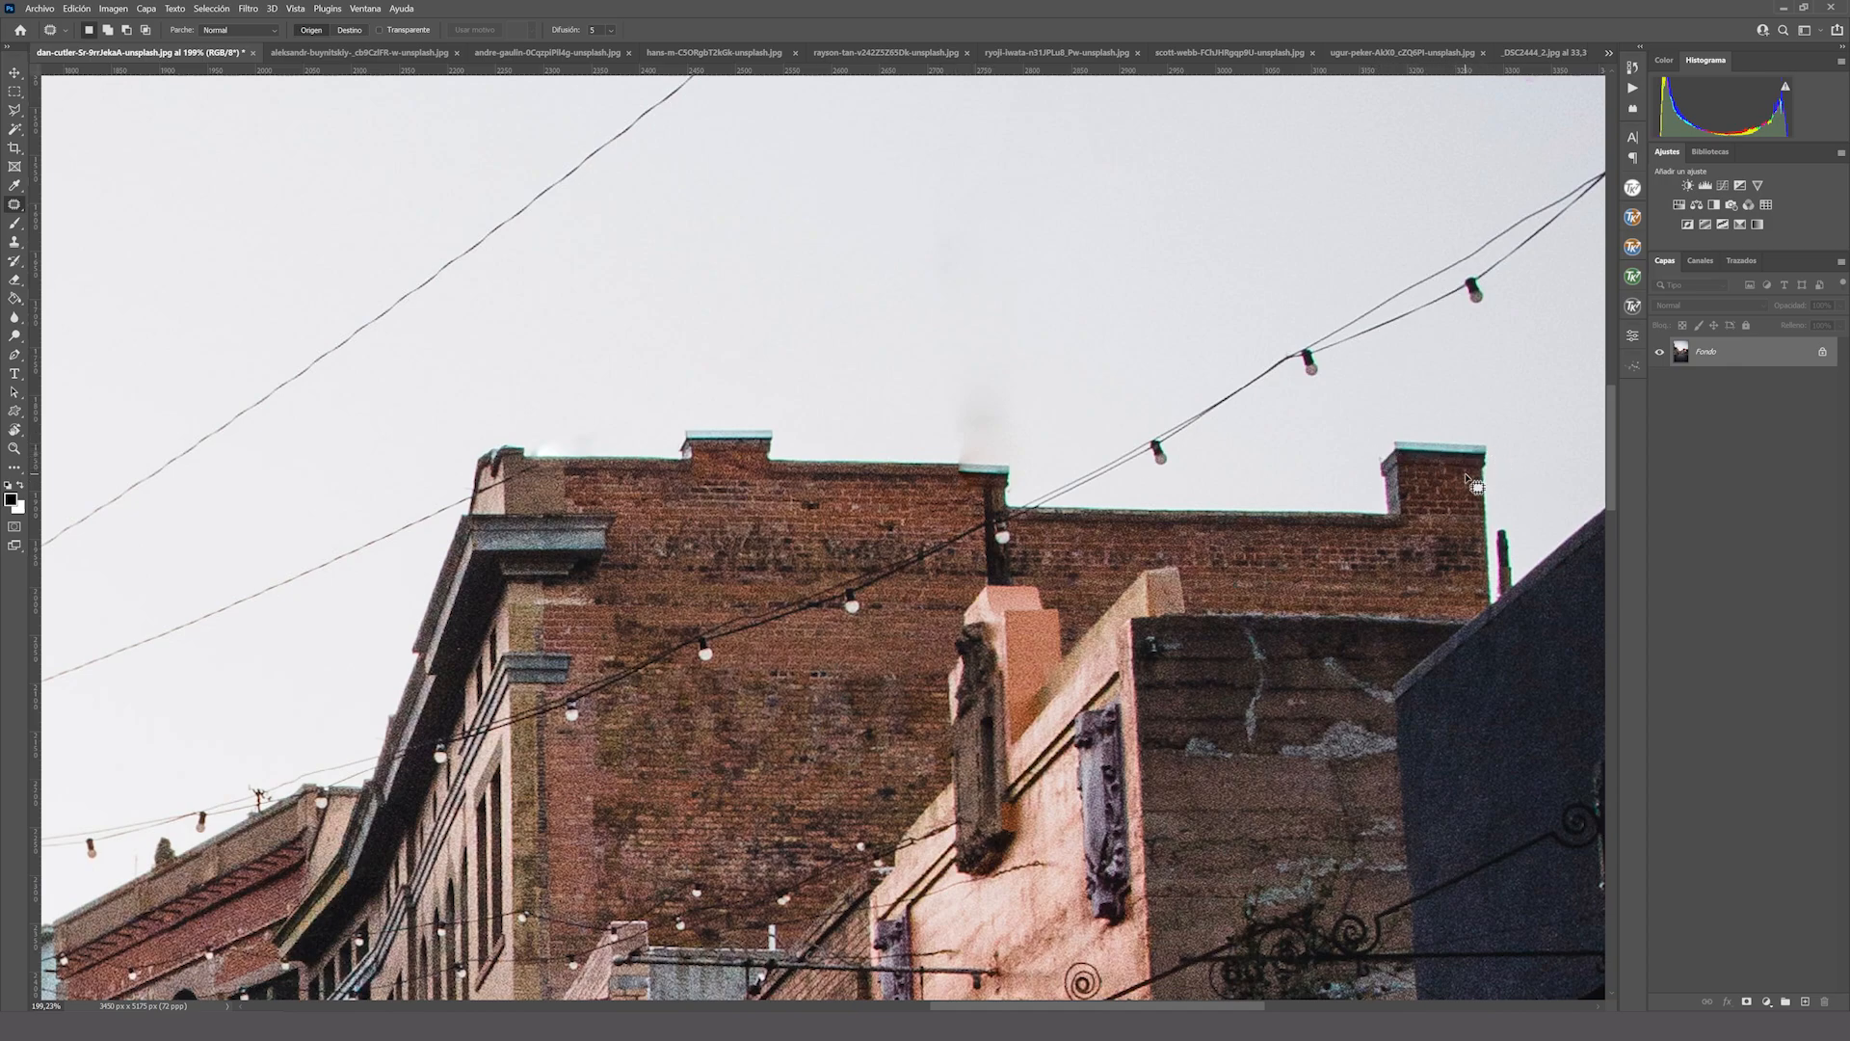
{"action": "mouse_move", "coordinate": [960, 422]}
{"action": "left_mouse_down"}
{"action": "mouse_move", "coordinate": [964, 482]}
{"action": "mouse_move", "coordinate": [1034, 422]}
{"action": "mouse_move", "coordinate": [1472, 455]}
{"action": "left_mouse_up"}
{"action": "key", "text": "ctrl+d"}
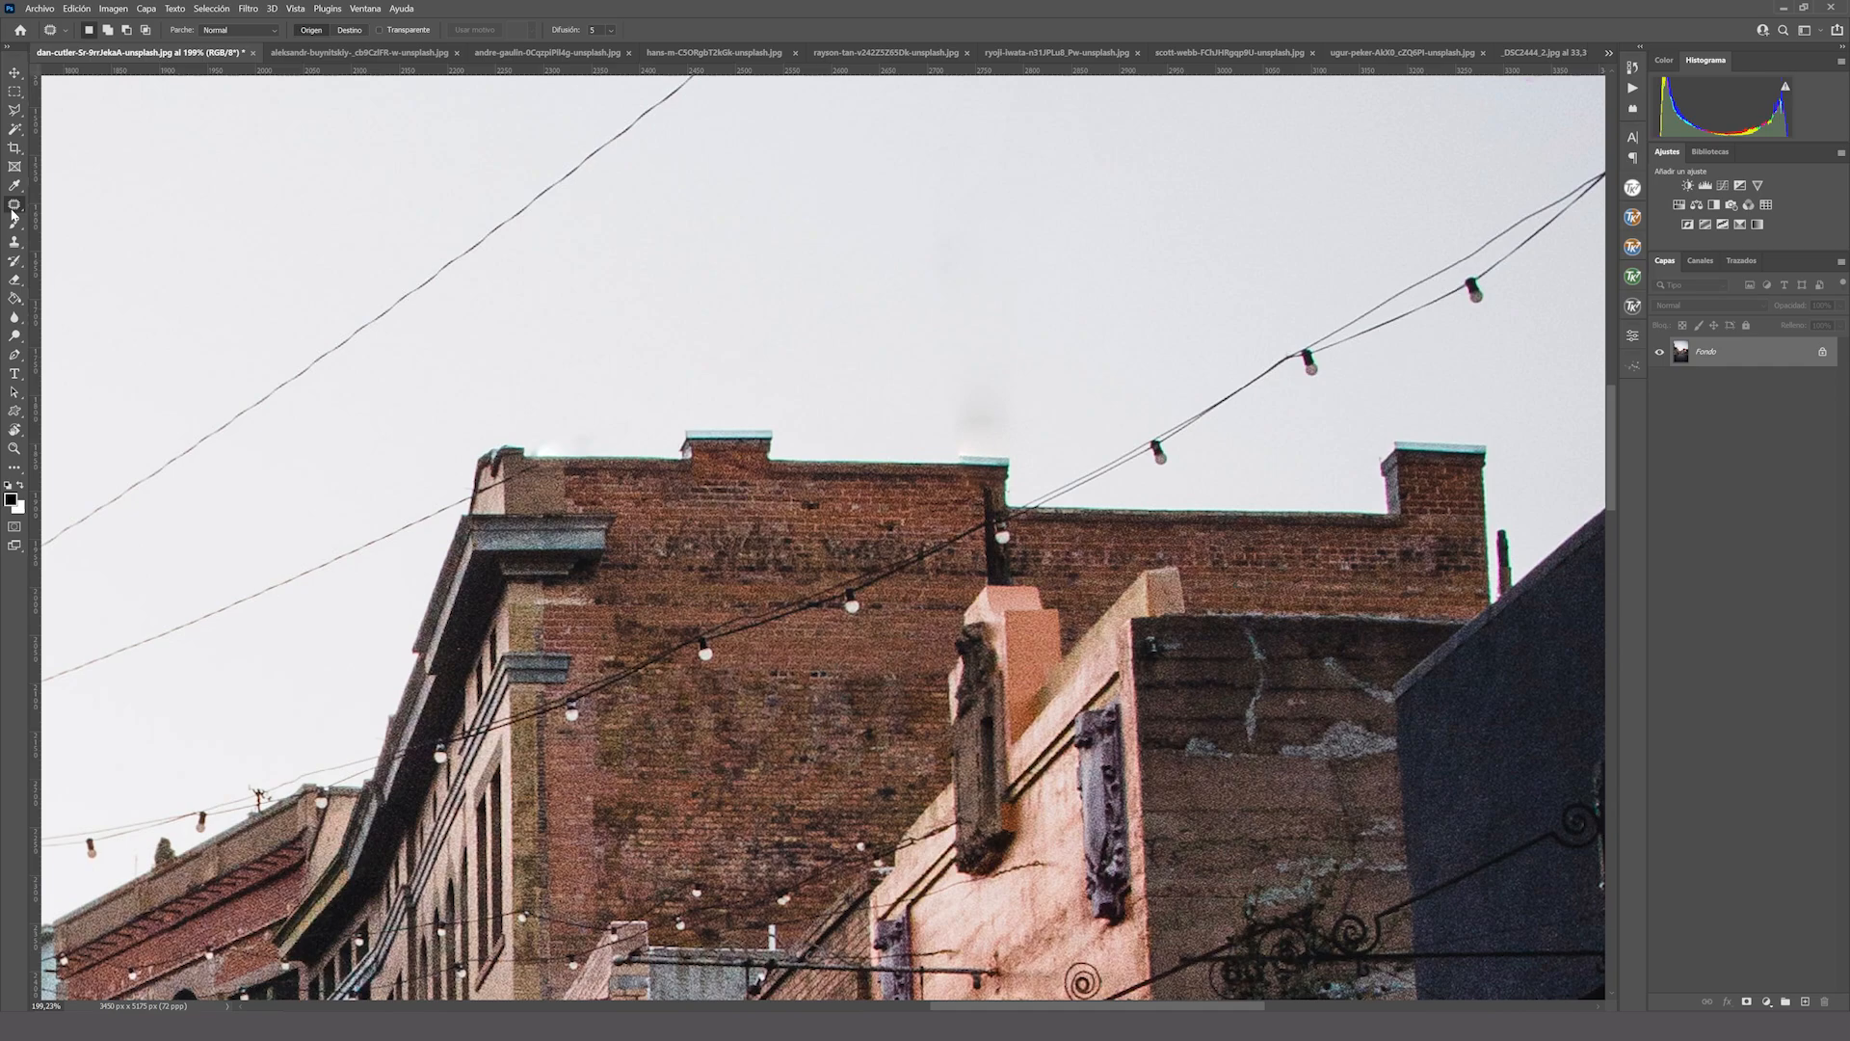
Touch up the patched roof corner with the Healing Brush and Clone Stamp so its edge continues the adjoining roofline.
{"action": "right_click", "coordinate": [13, 205]}
{"action": "left_click", "coordinate": [84, 222]}
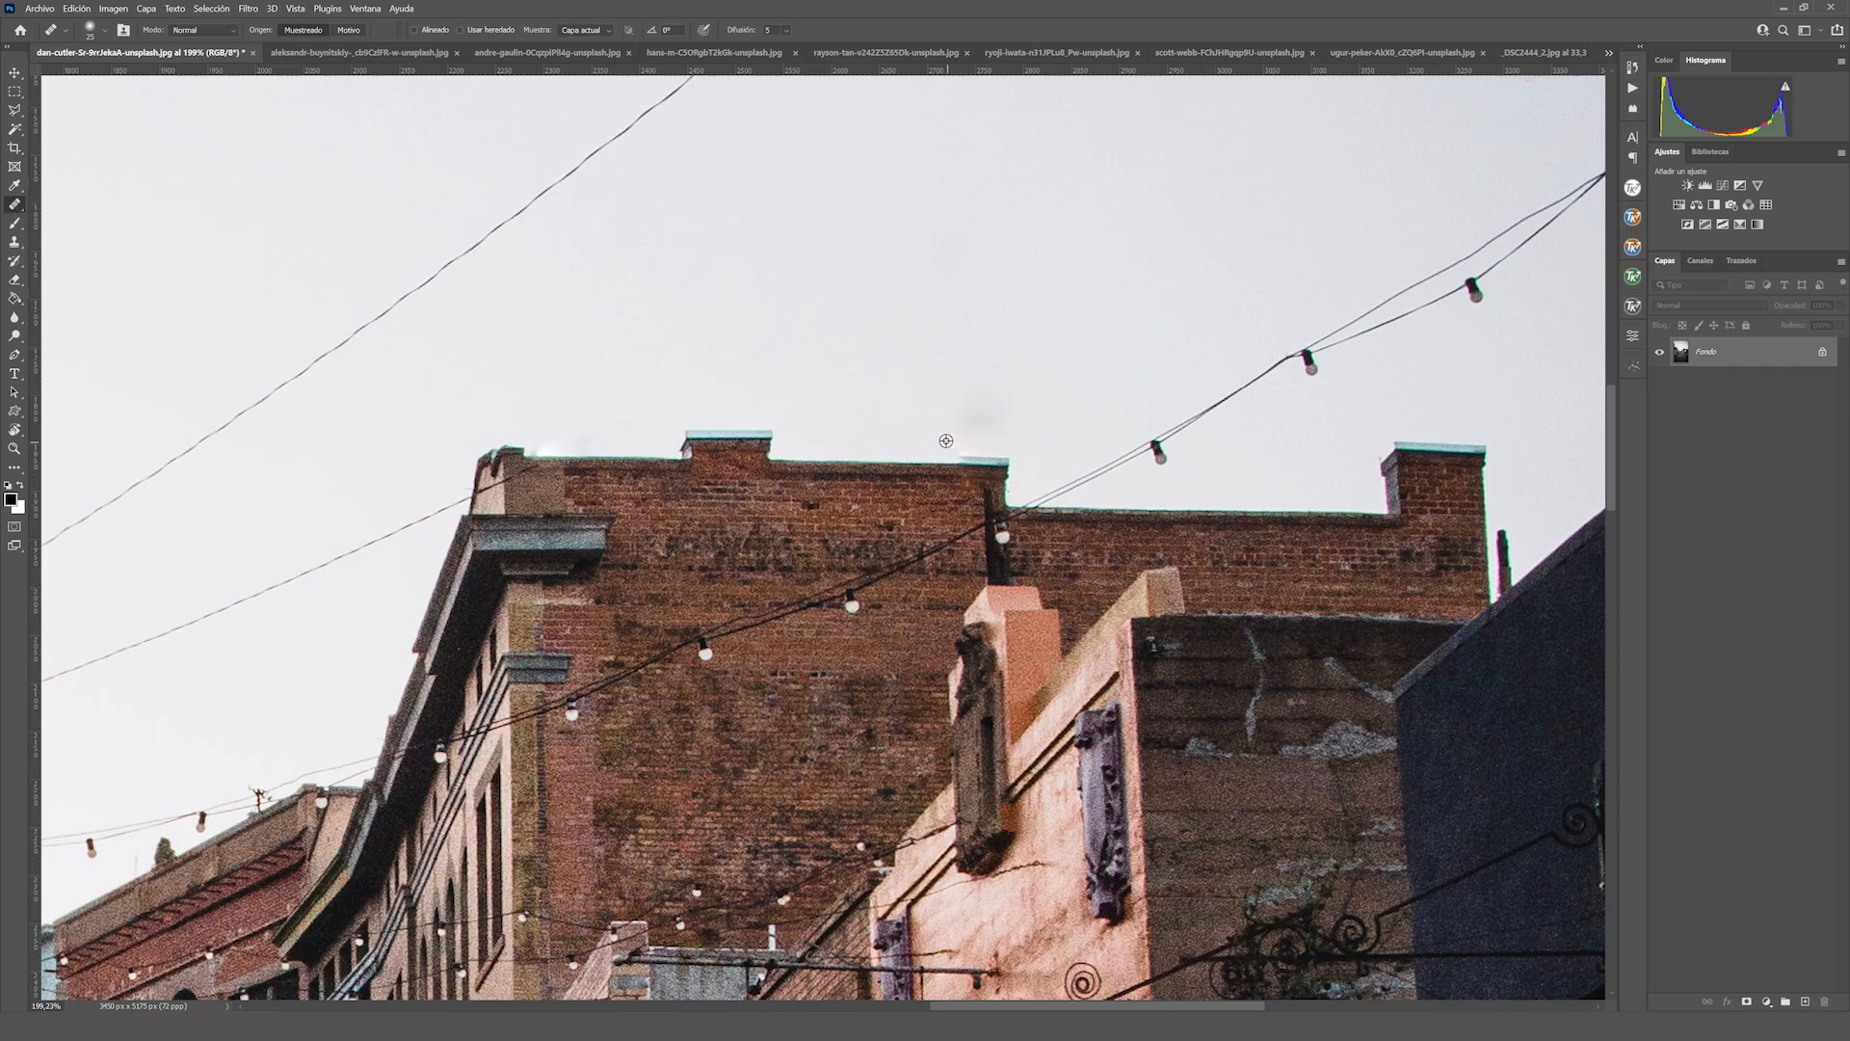
{"action": "left_click_drag", "start_coordinate": [963, 452], "coordinate": [1002, 454]}
{"action": "left_click", "coordinate": [14, 244]}
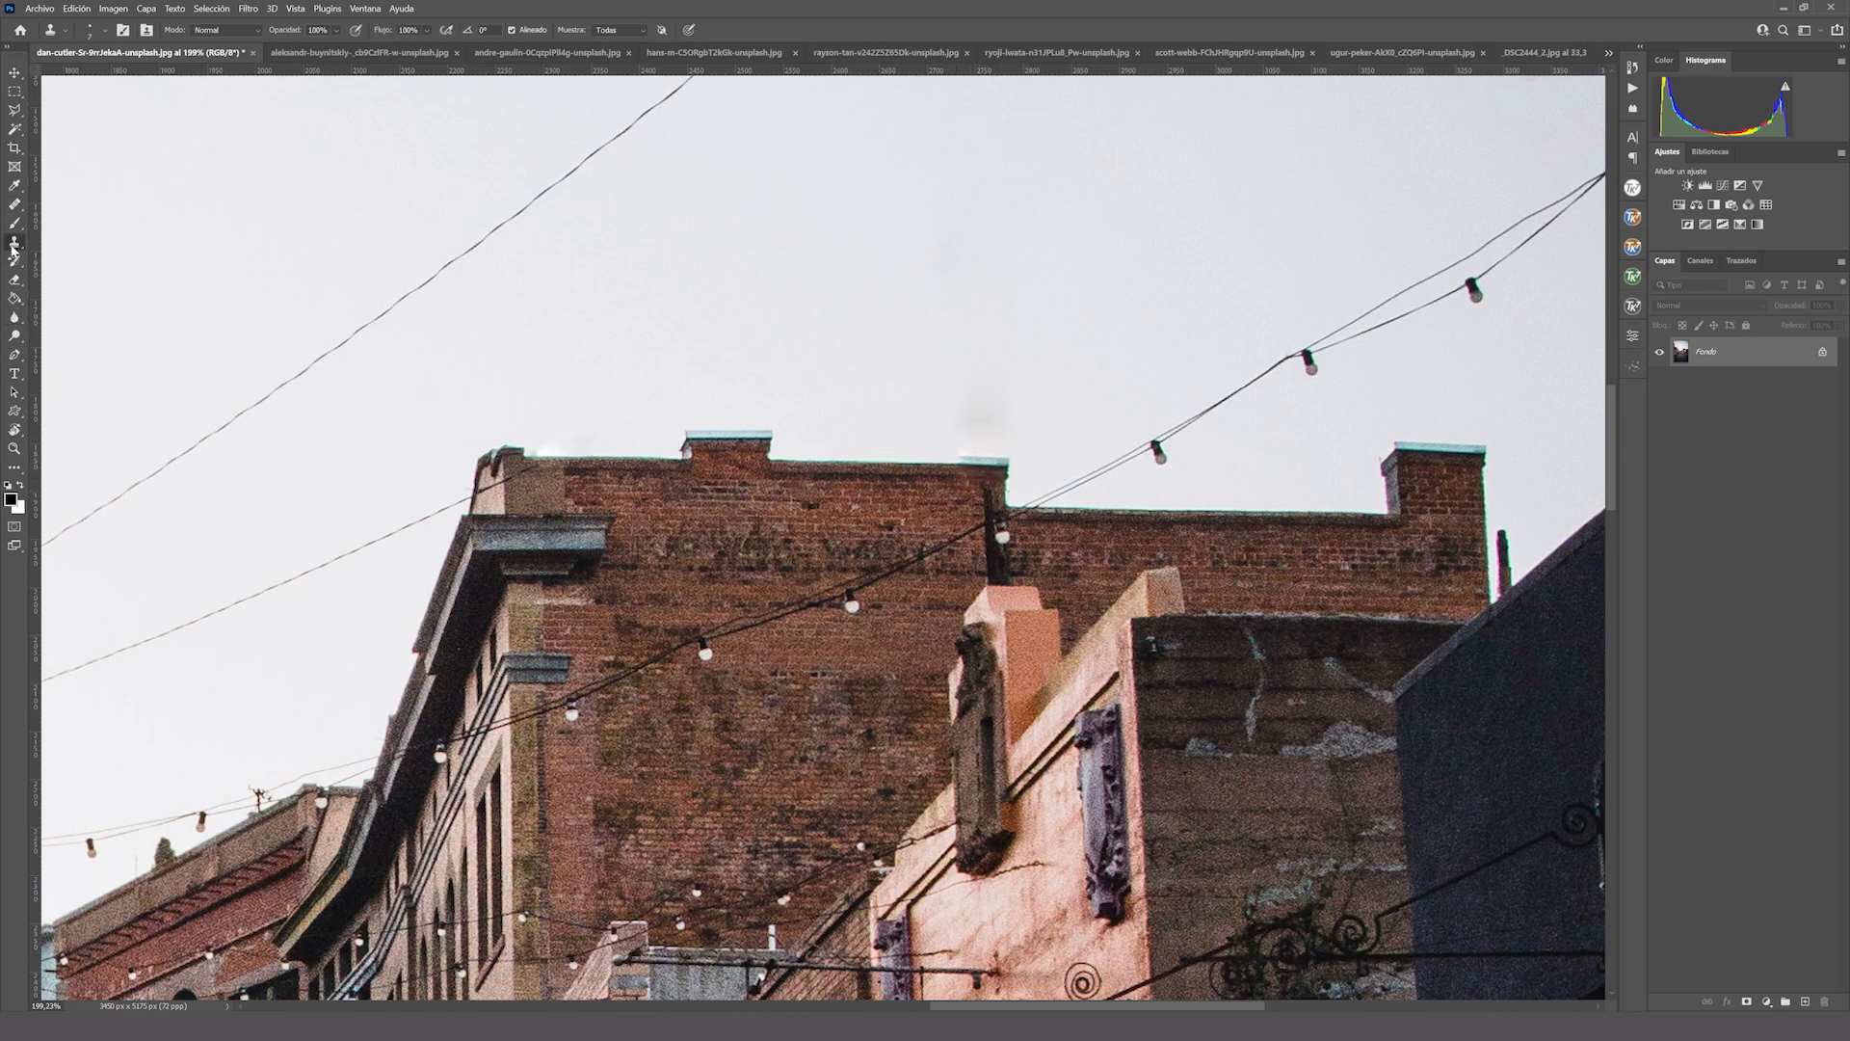
{"action": "mouse_move", "coordinate": [958, 421]}
{"action": "left_mouse_down"}
{"action": "mouse_move", "coordinate": [975, 403]}
{"action": "mouse_move", "coordinate": [964, 427]}
{"action": "left_mouse_up"}
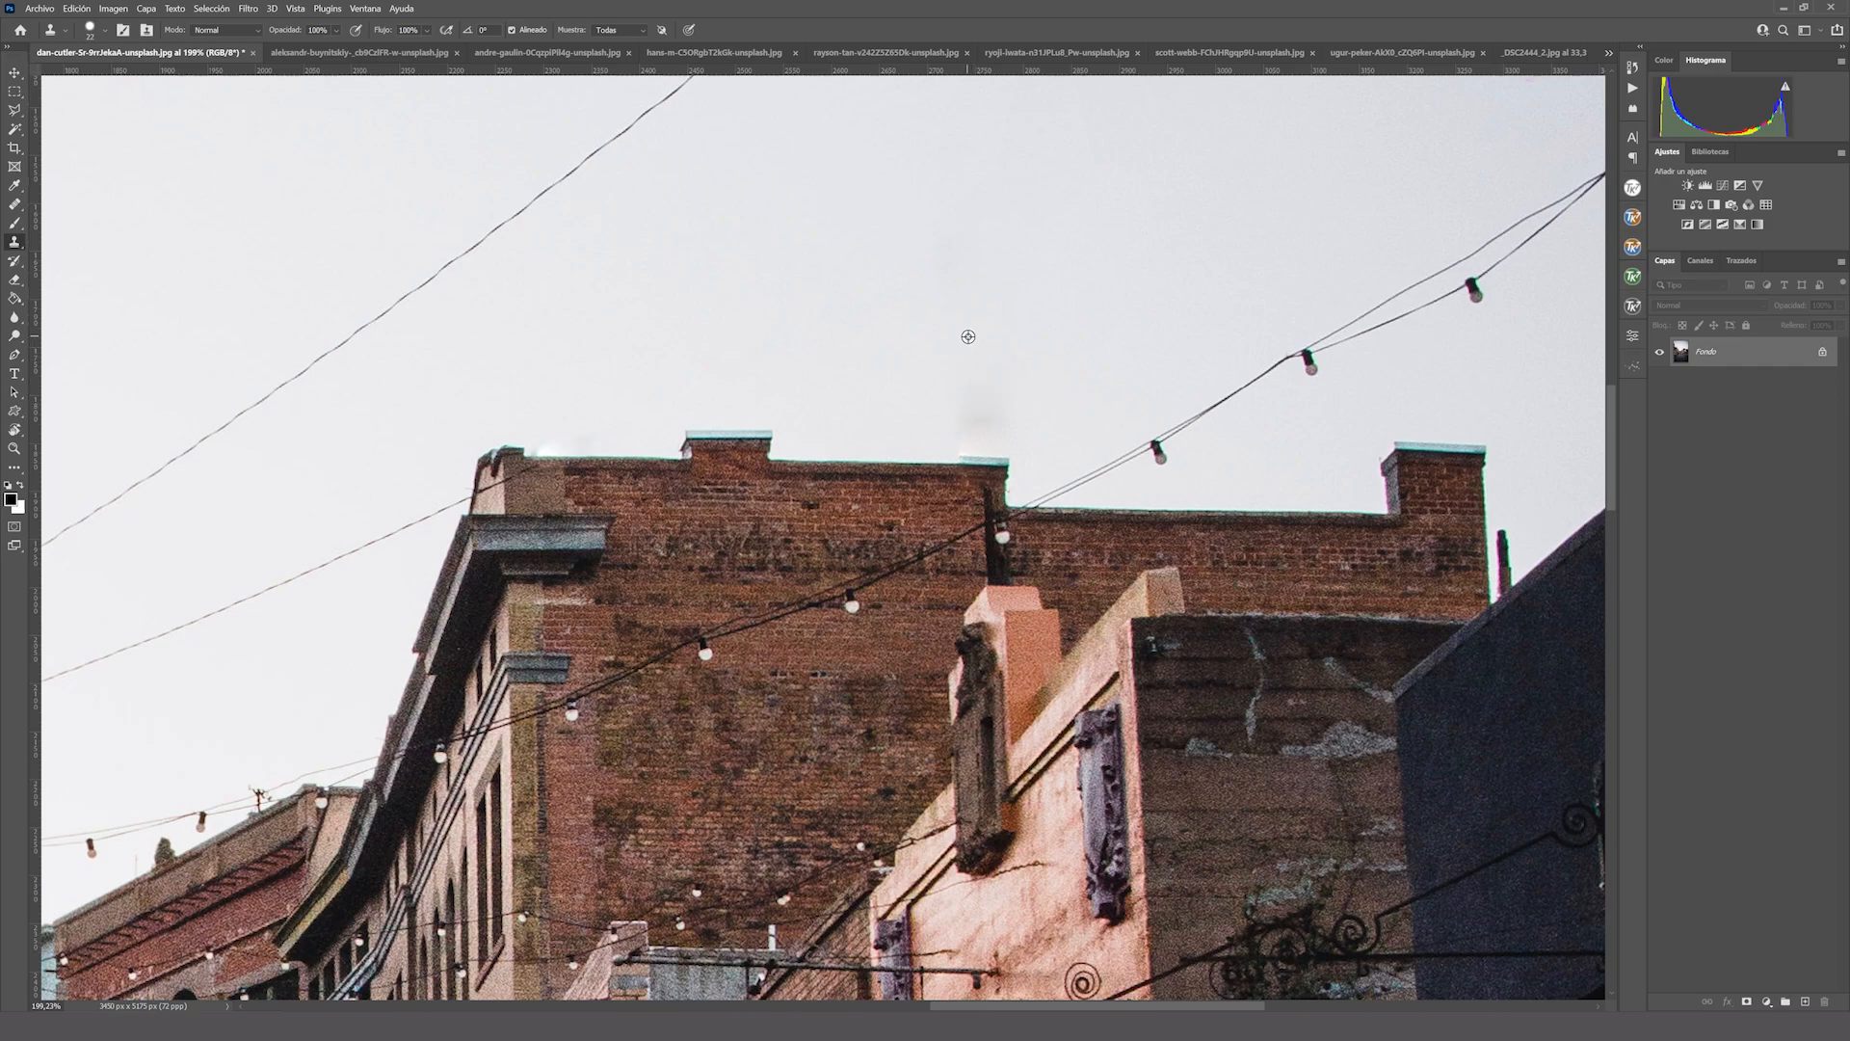
{"action": "left_click", "coordinate": [963, 421], "text": "alt"}
{"action": "mouse_move", "coordinate": [953, 450]}
{"action": "left_mouse_down"}
{"action": "mouse_move", "coordinate": [1016, 453]}
{"action": "mouse_move", "coordinate": [934, 448]}
{"action": "left_mouse_up"}
Heal the grey smudge in the sky above the roof corner and the string-light cable near the photo's right edge.
{"action": "left_click", "coordinate": [16, 205]}
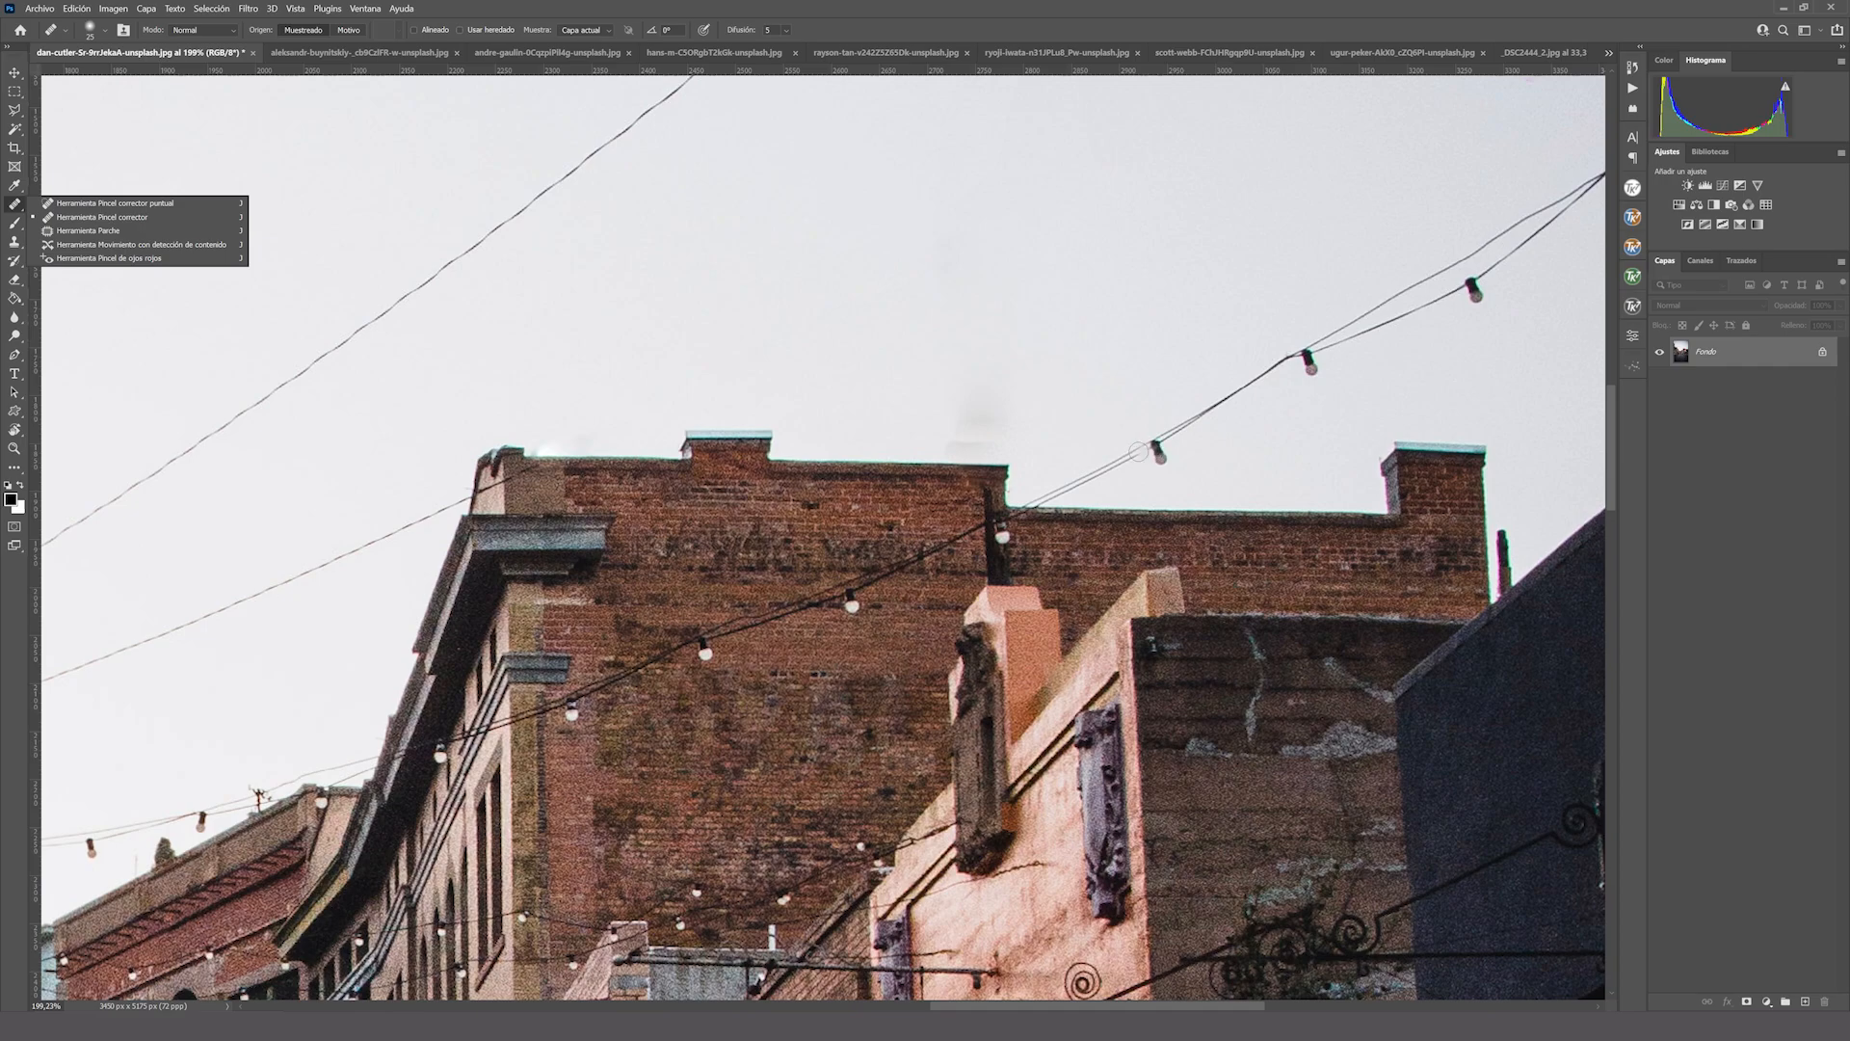
{"action": "left_click", "coordinate": [946, 388], "text": "alt"}
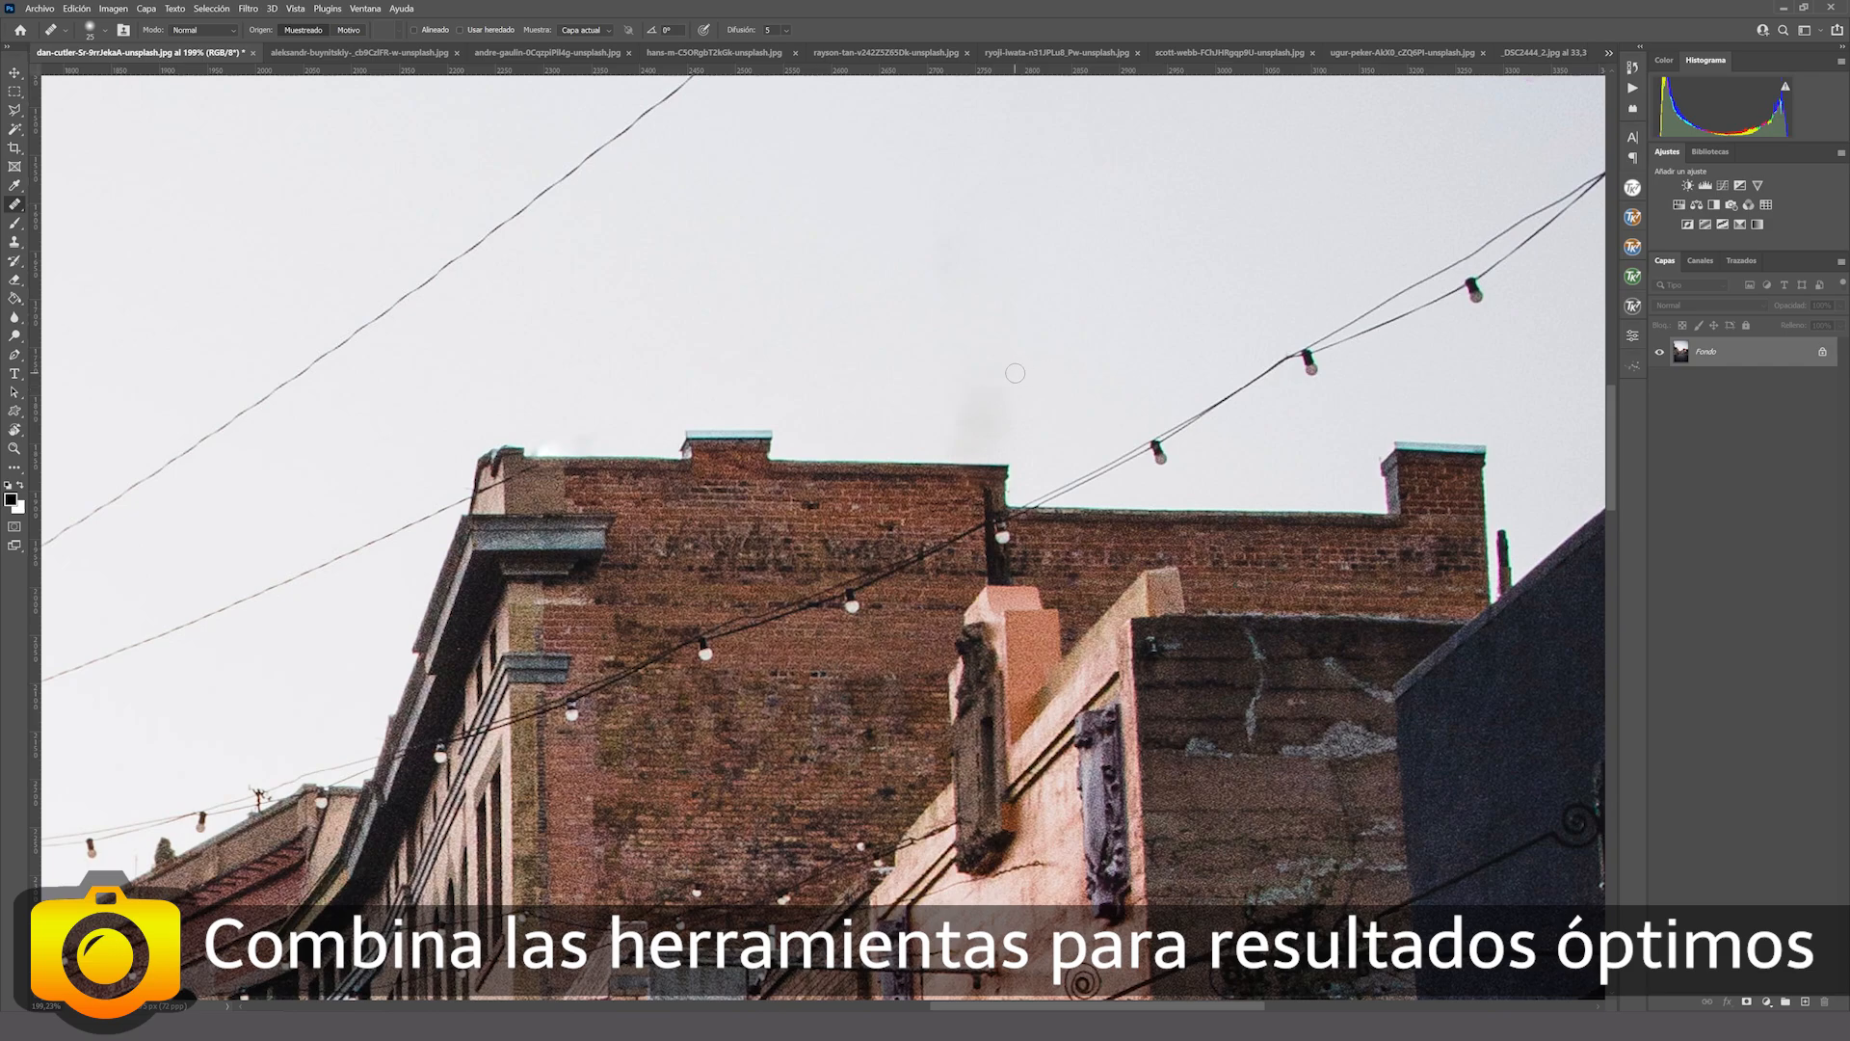
{"action": "key", "text": "ctrl+0"}
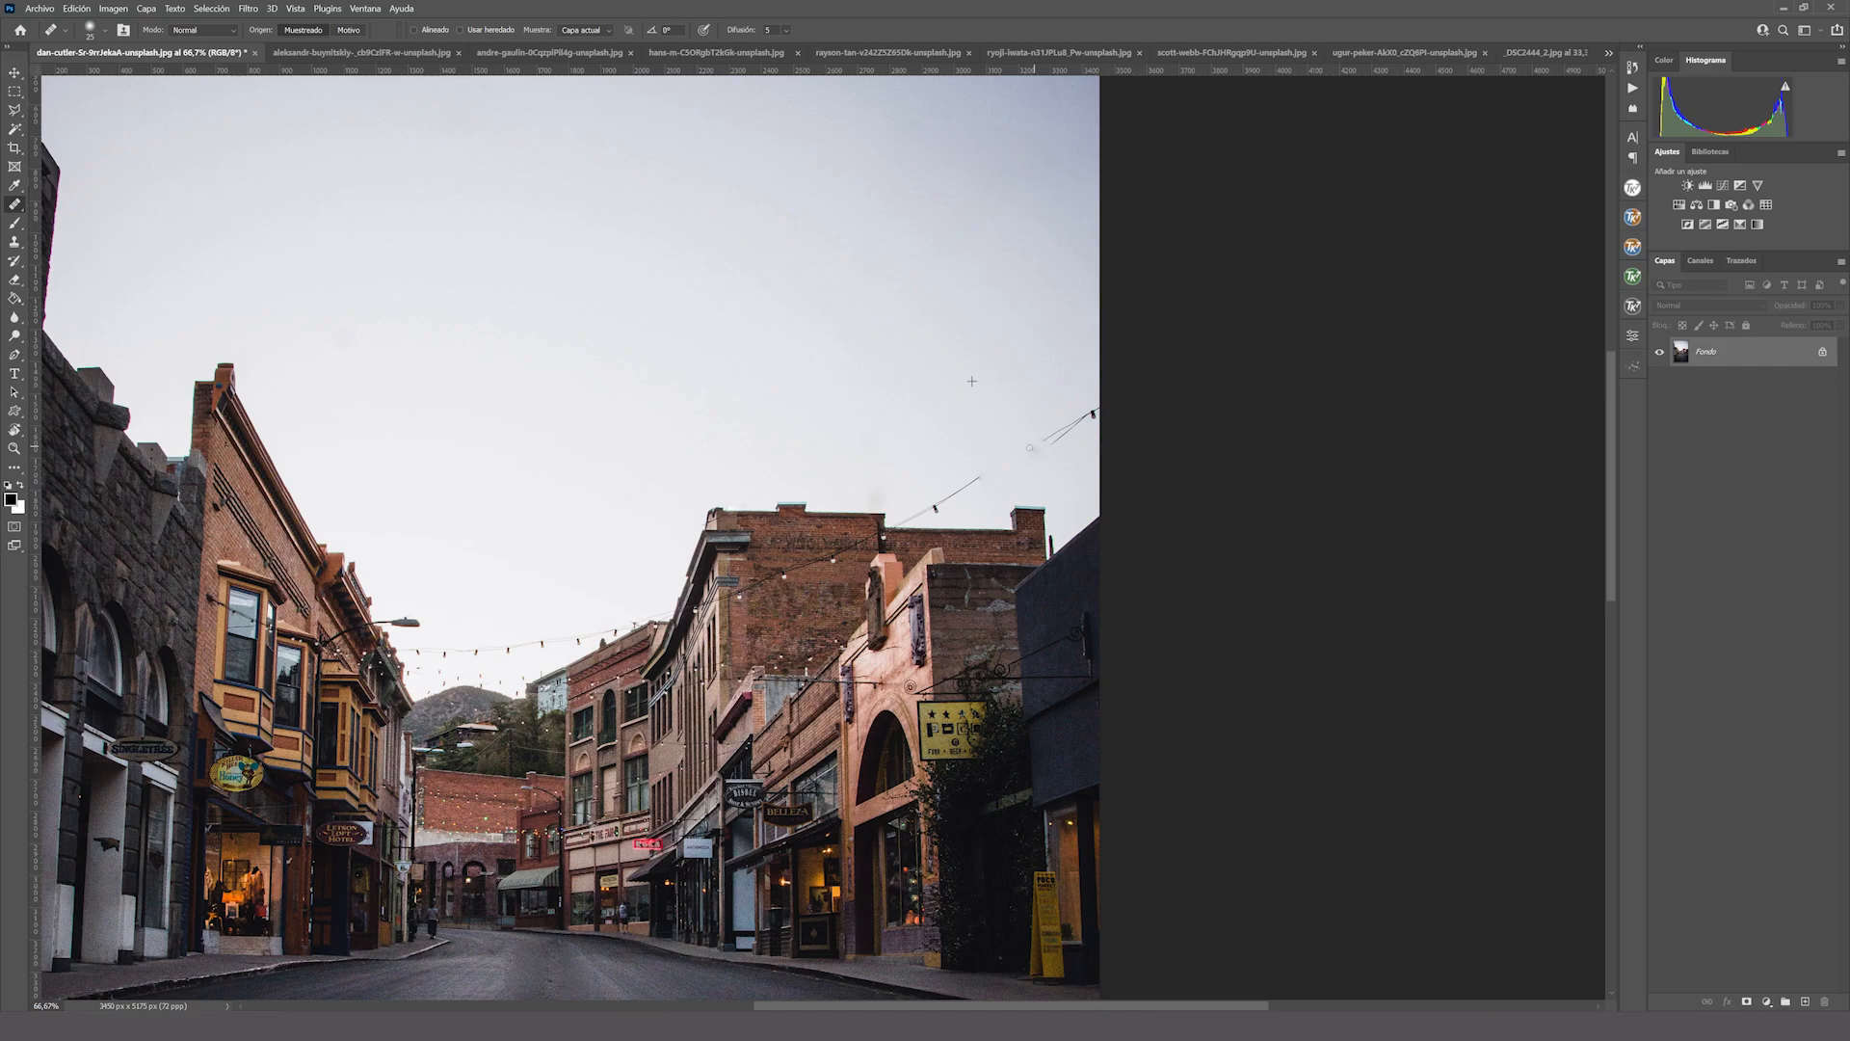
{"action": "left_click_drag", "start_coordinate": [1077, 425], "coordinate": [1056, 433]}
Heal the short cable stubs sticking up above the lower brick roof edge beside the corner.
{"action": "left_click", "coordinate": [15, 448]}
{"action": "left_click_drag", "start_coordinate": [914, 529], "coordinate": [821, 621]}
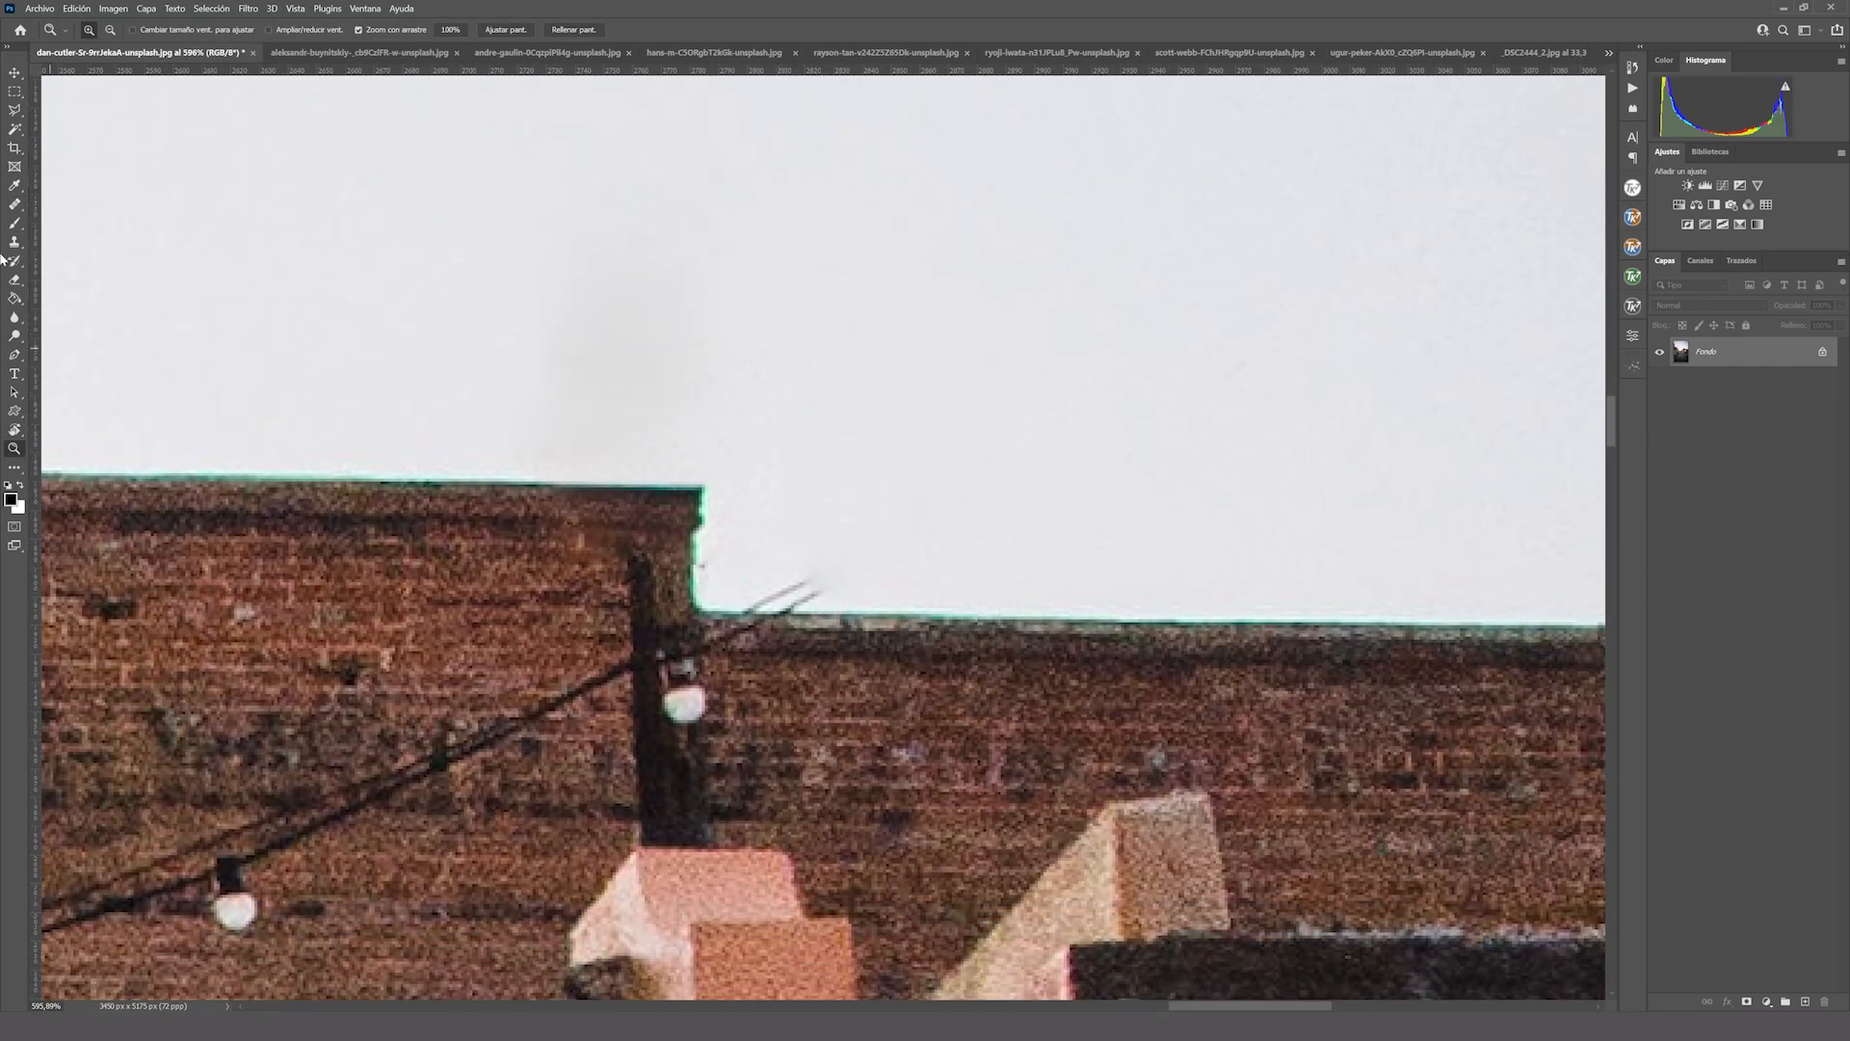
{"action": "left_click", "coordinate": [15, 205]}
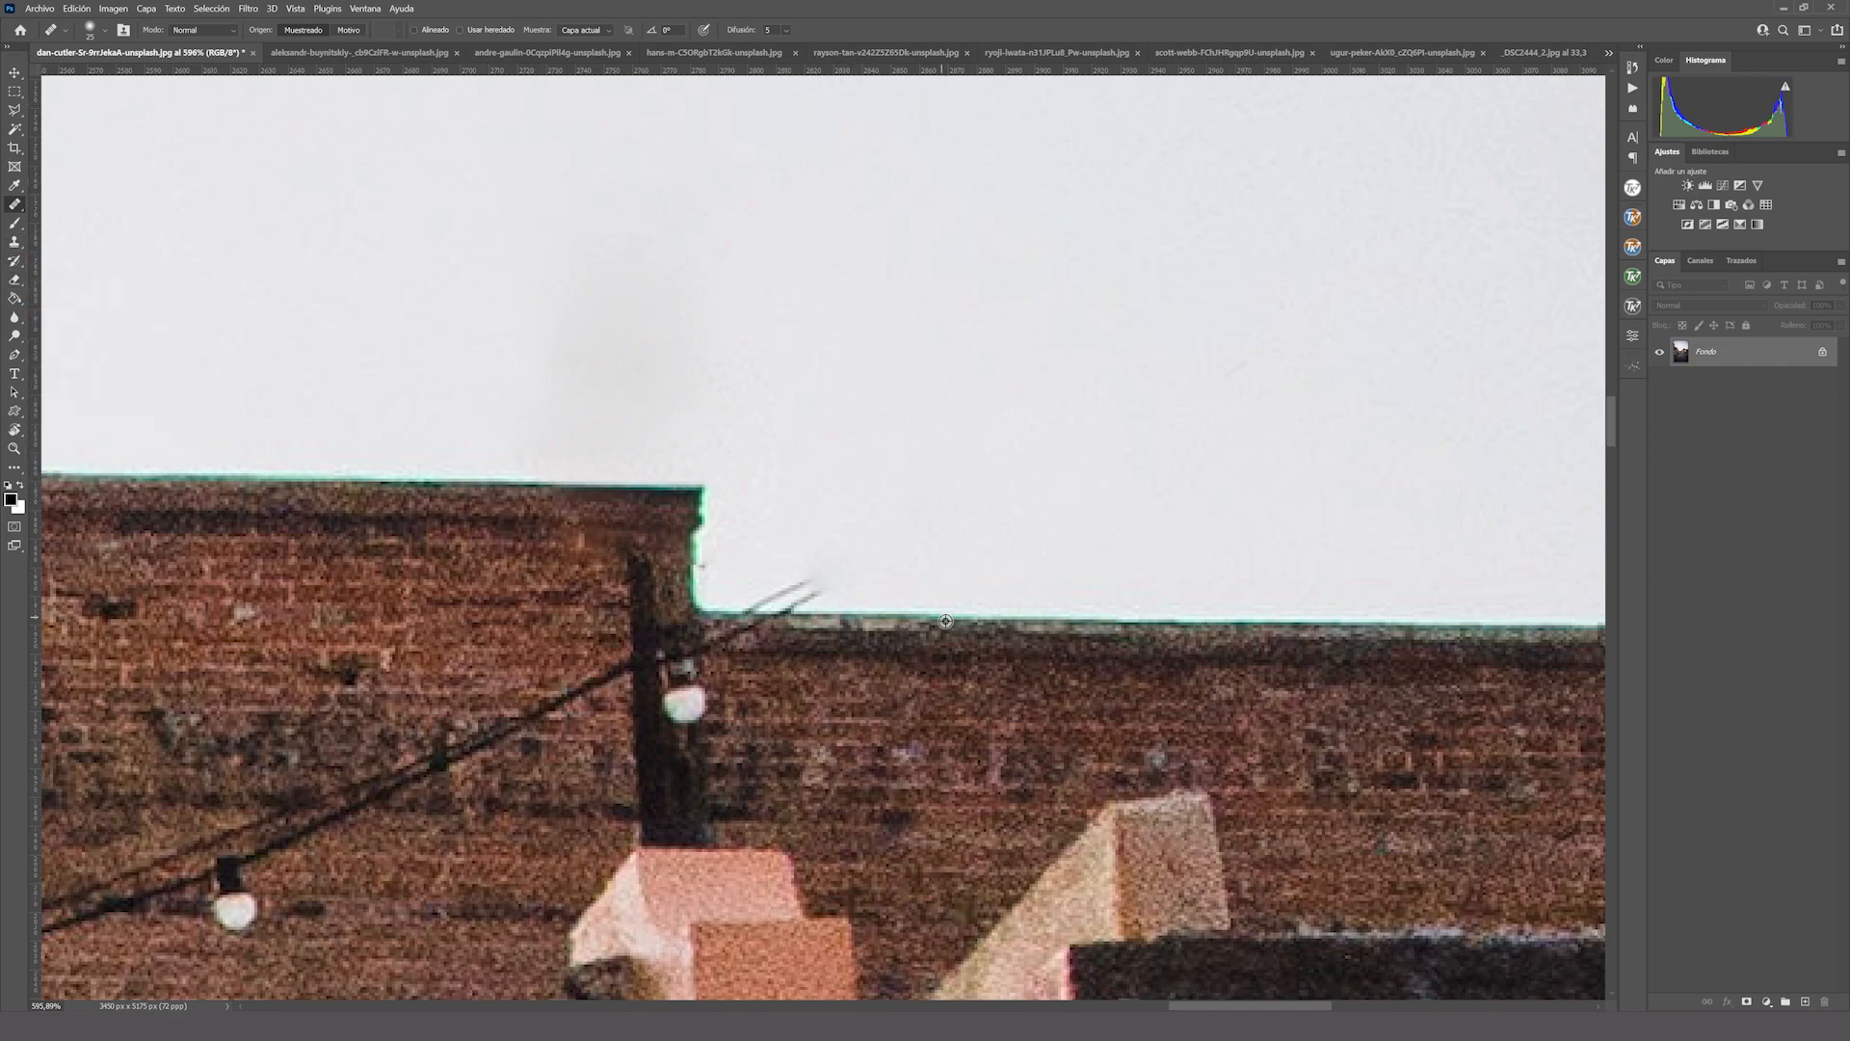
{"action": "mouse_move", "coordinate": [800, 615]}
{"action": "left_mouse_down"}
{"action": "mouse_move", "coordinate": [762, 622]}
{"action": "mouse_move", "coordinate": [804, 578]}
{"action": "left_mouse_up"}
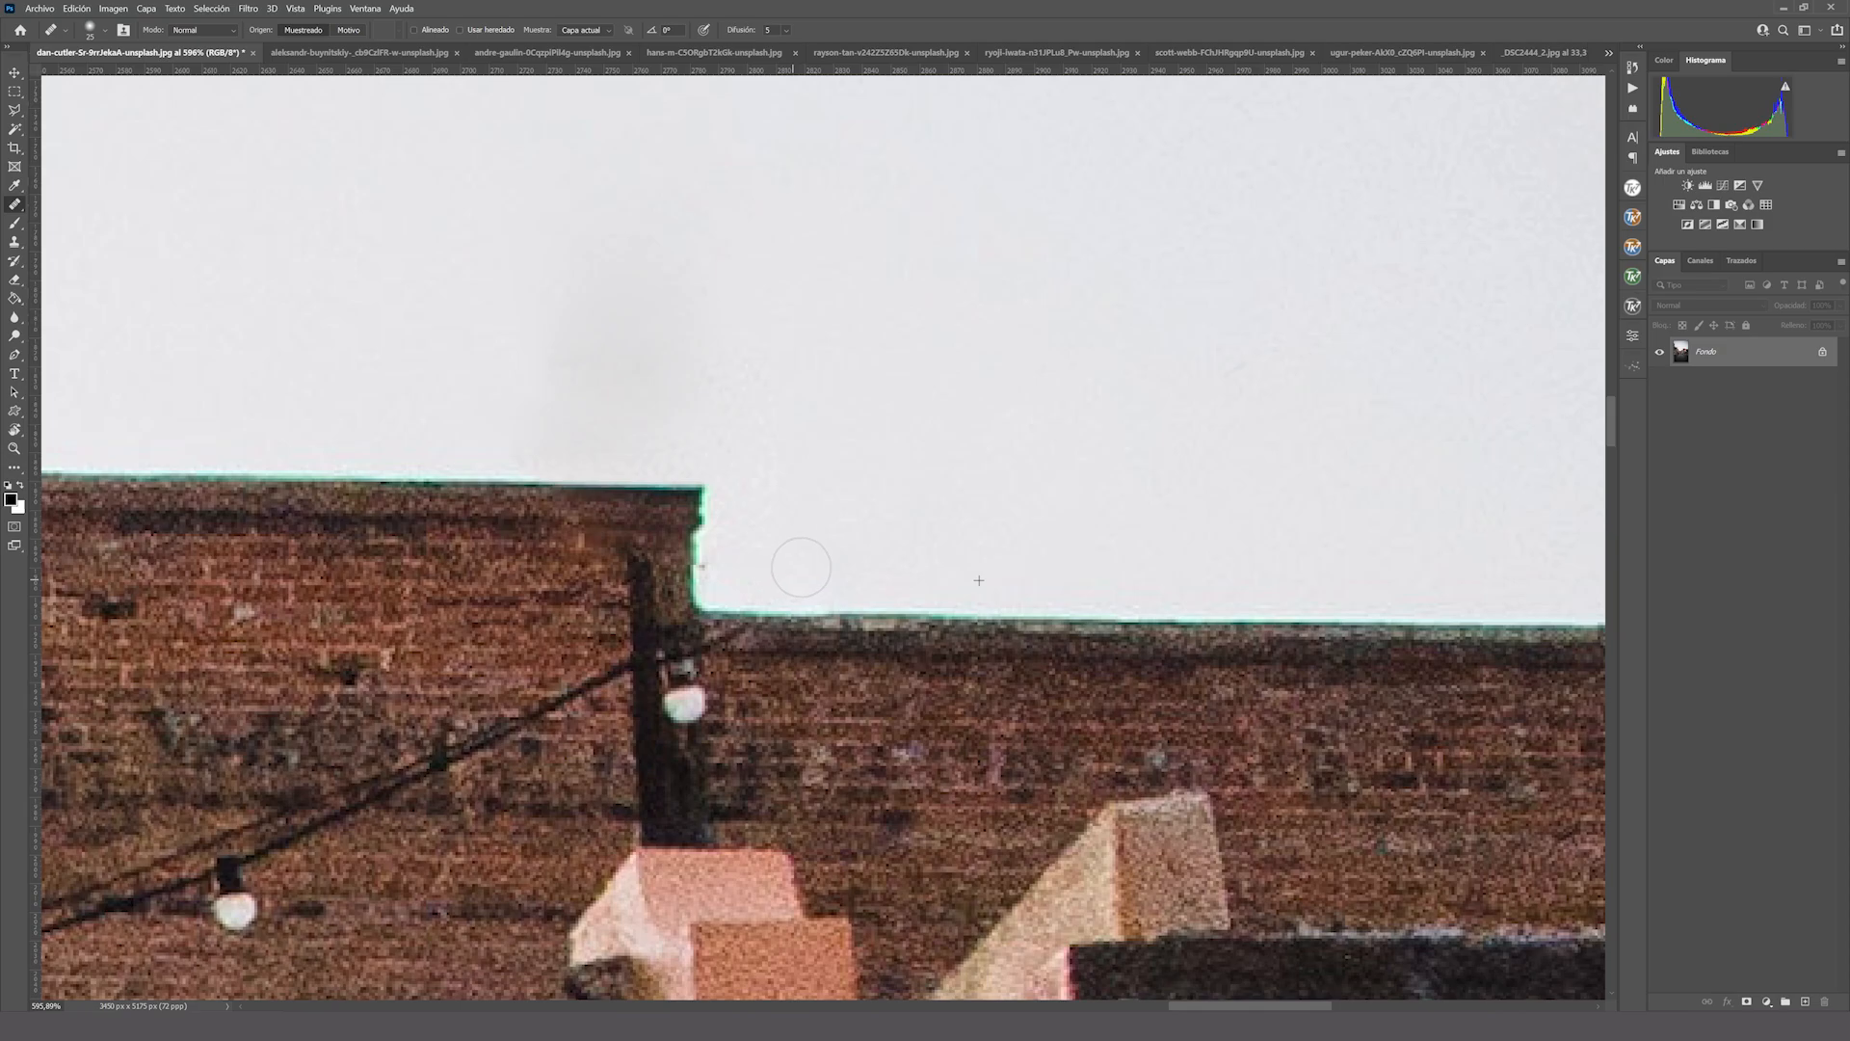
{"action": "key", "text": "ctrl+minus"}
{"action": "key", "text": "ctrl+0"}
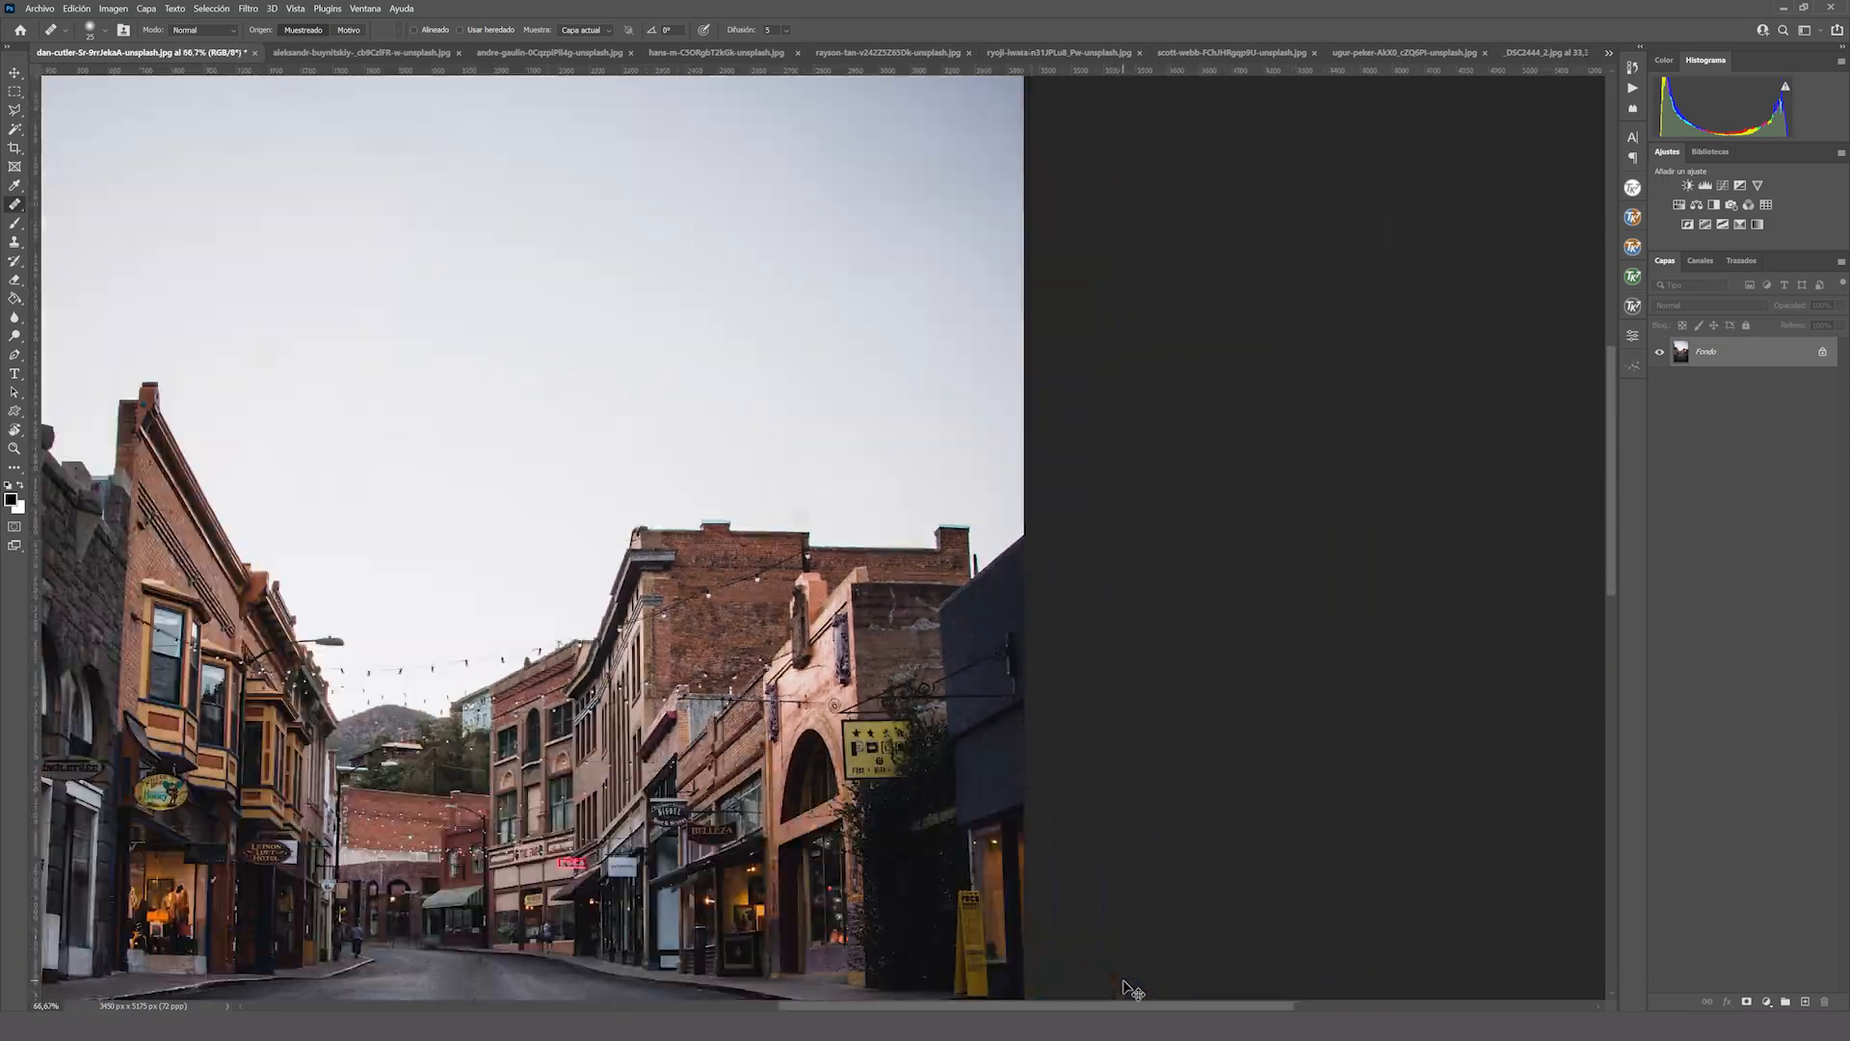
{"action": "scroll", "coordinate": [1133, 594], "scroll_direction": "up", "scroll_amount": 1}
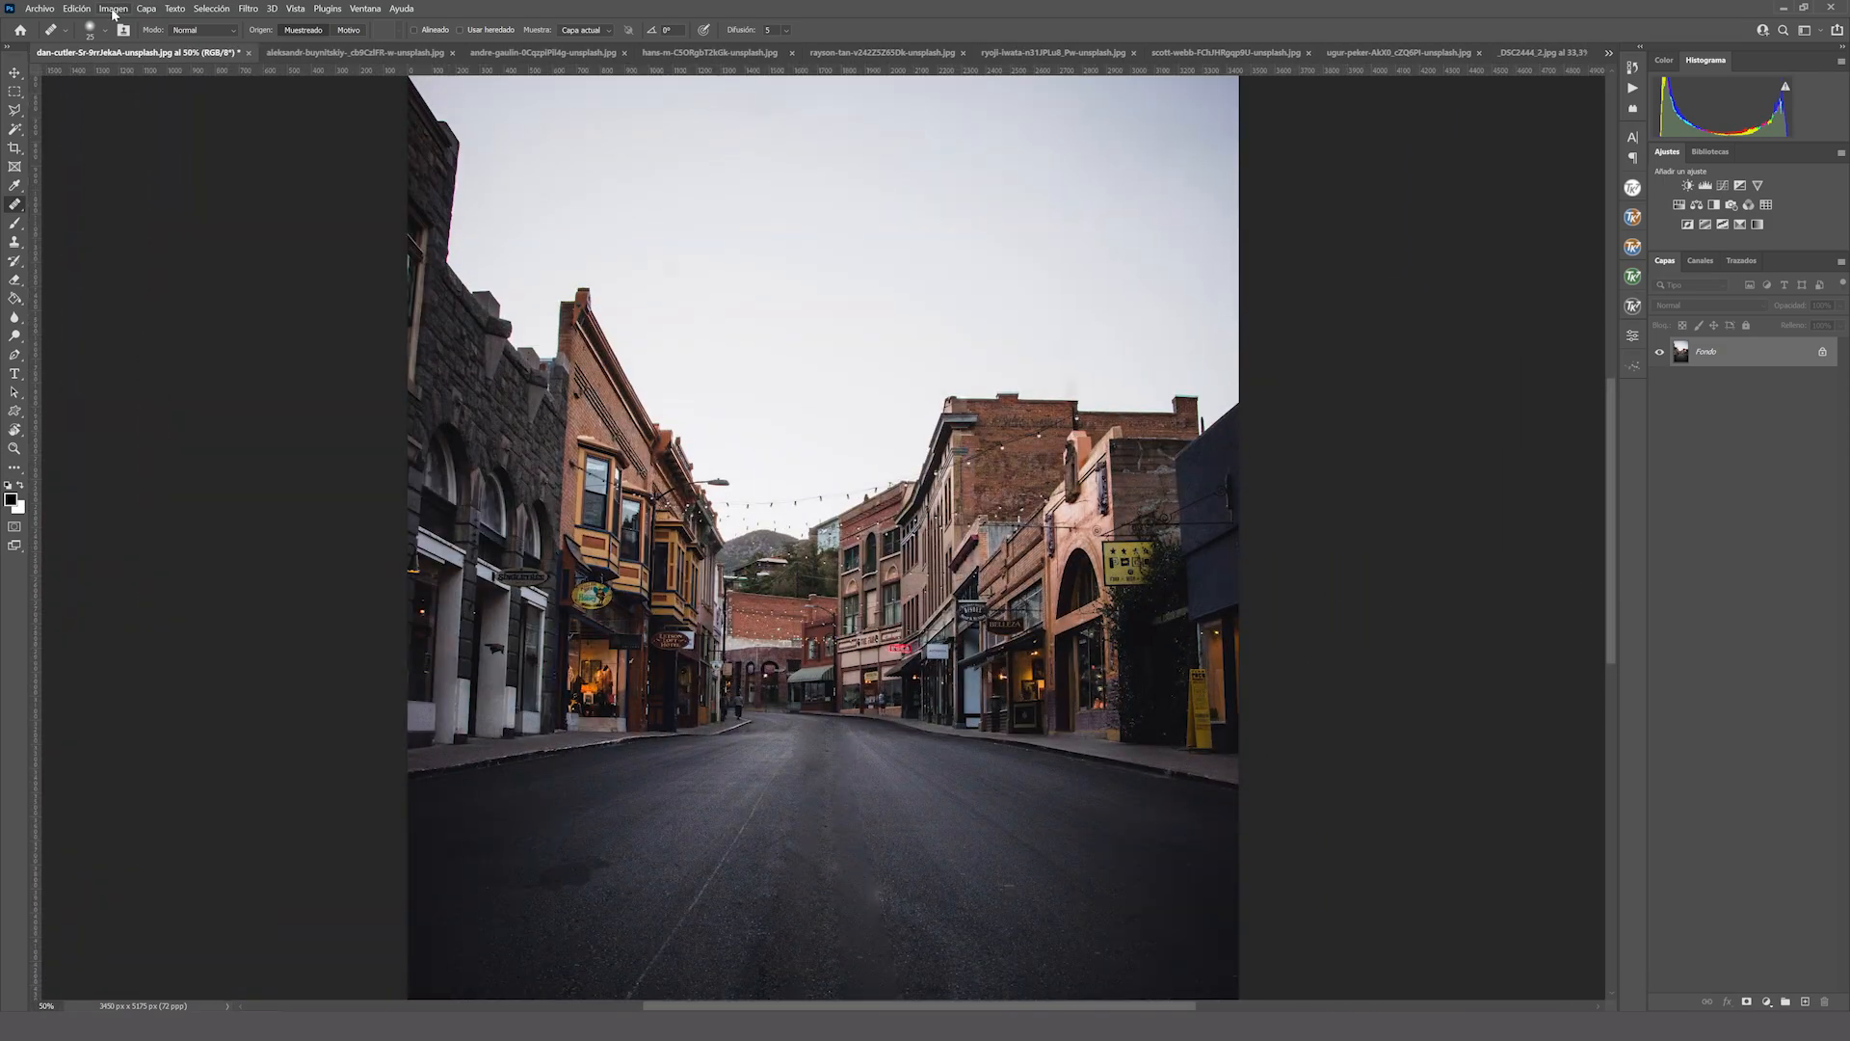
In the black-and-white street photo, move the wall sign about 730 px left and 213 px up with Content-Aware Move, and deselect.
{"action": "right_click", "coordinate": [15, 206]}
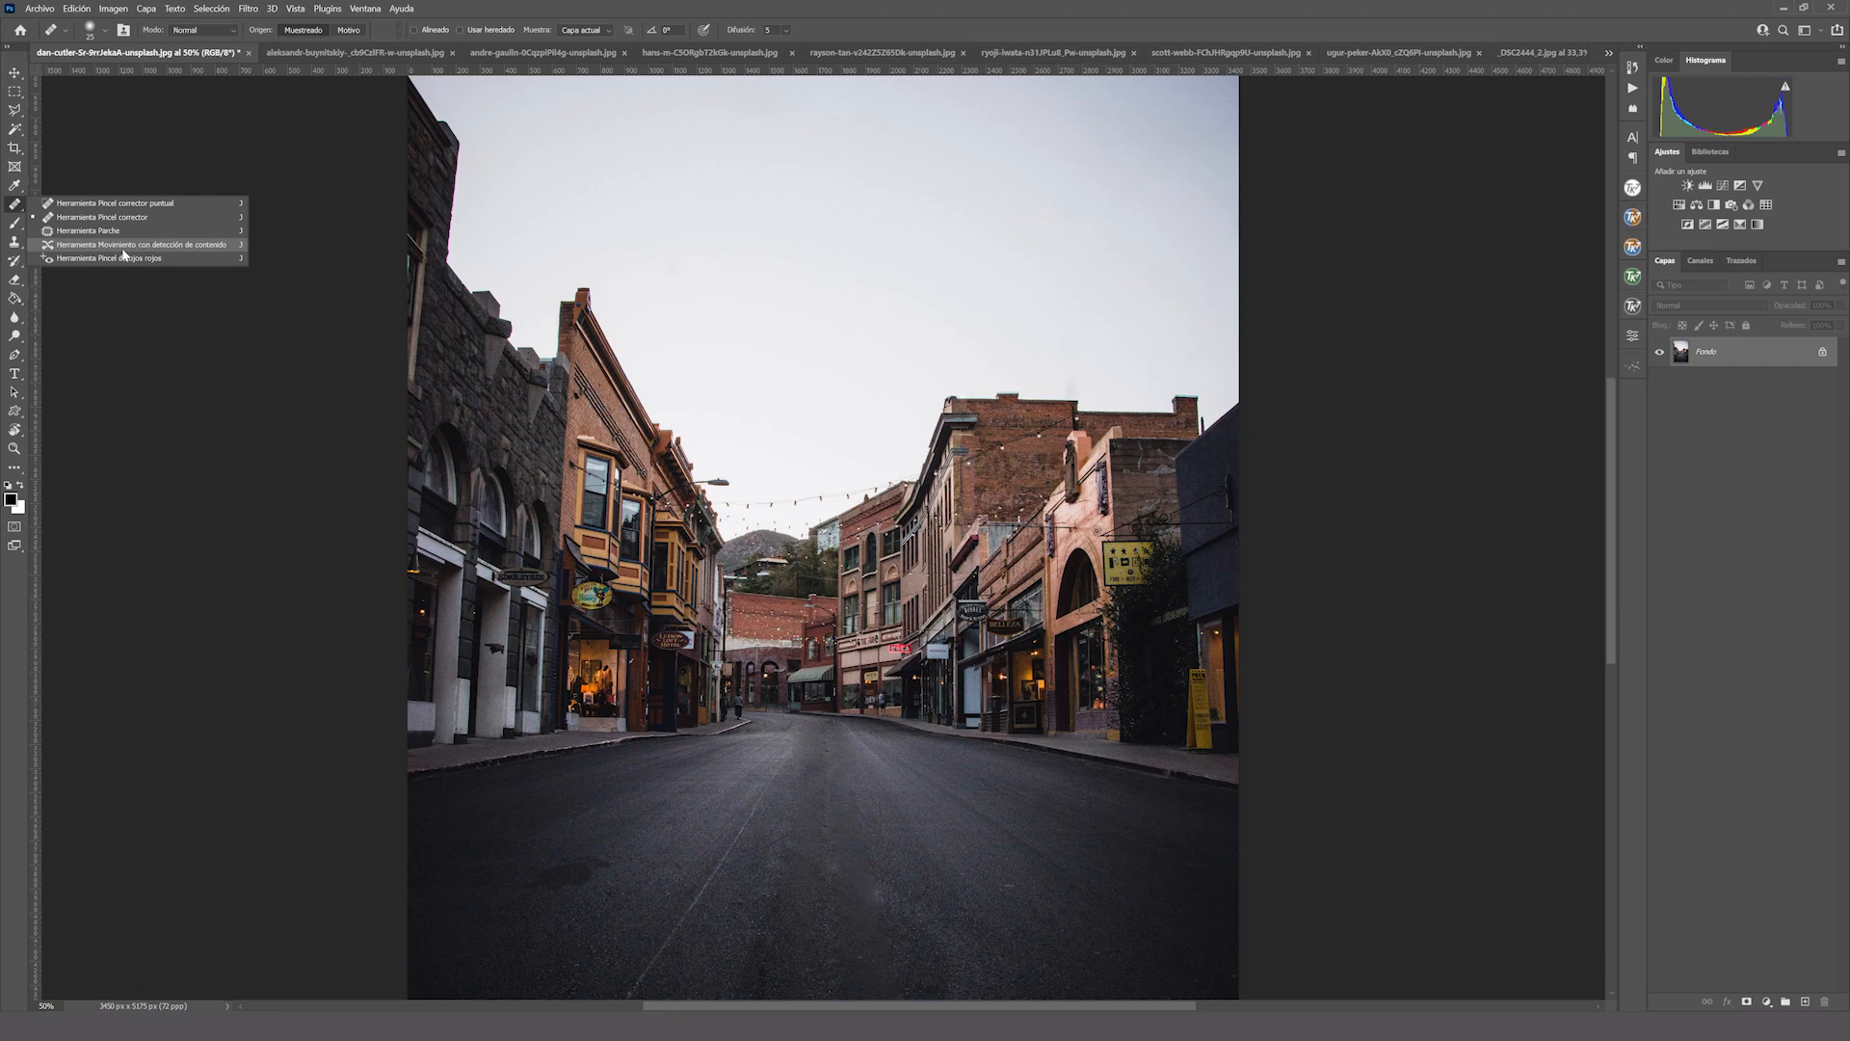
{"action": "left_click", "coordinate": [214, 250]}
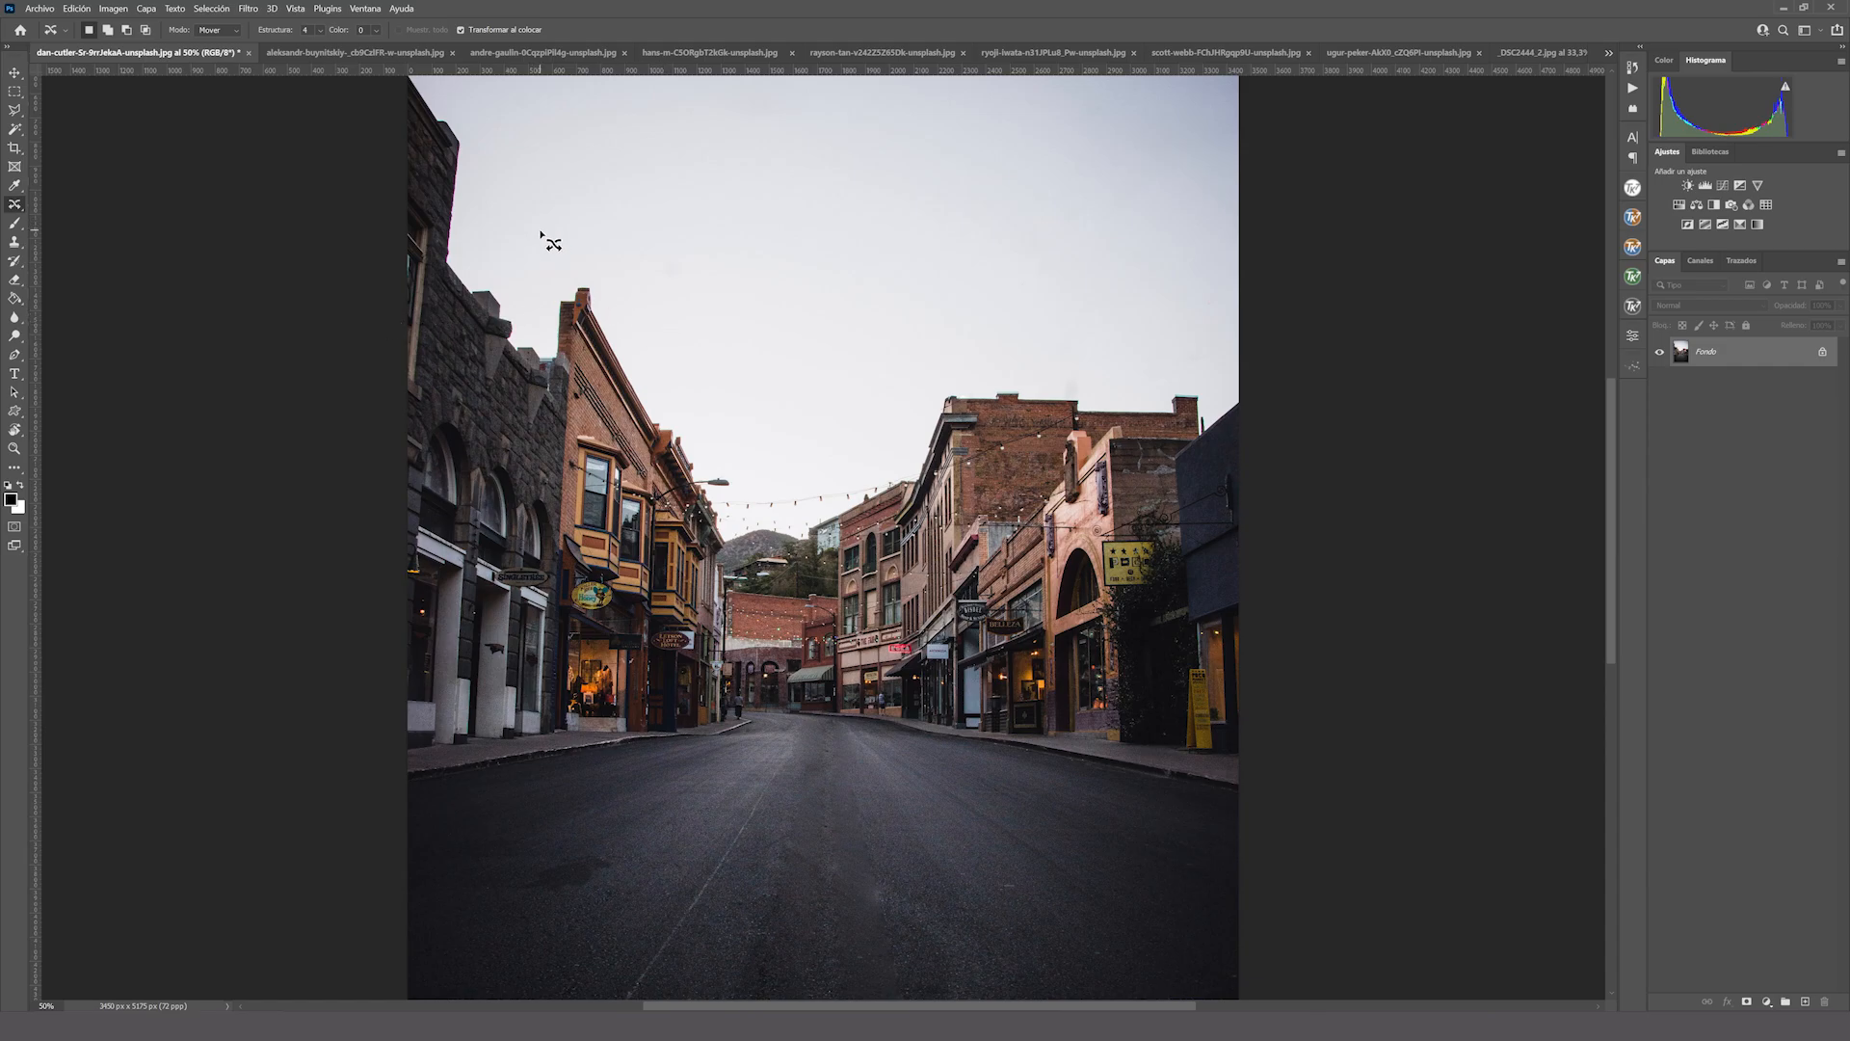
{"action": "left_click", "coordinate": [363, 54]}
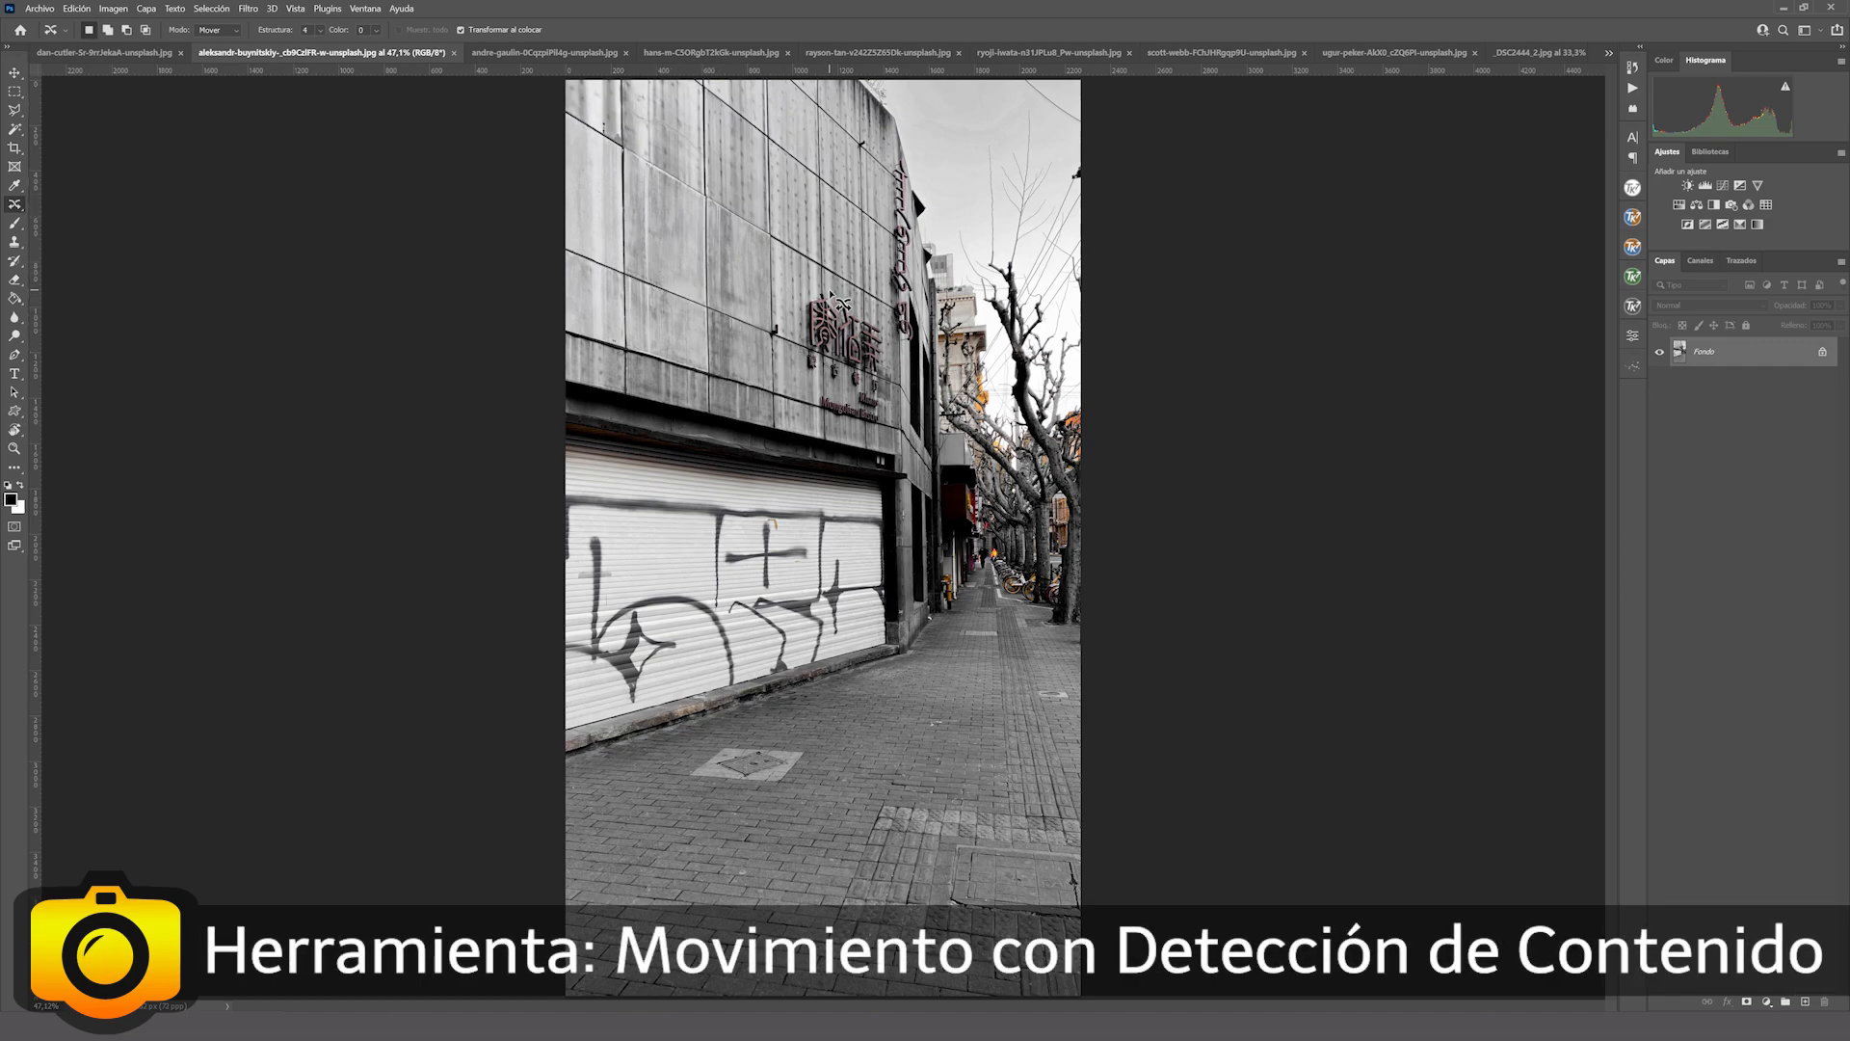
{"action": "mouse_move", "coordinate": [831, 289]}
{"action": "left_mouse_down"}
{"action": "mouse_move", "coordinate": [803, 390]}
{"action": "mouse_move", "coordinate": [831, 429]}
{"action": "mouse_move", "coordinate": [879, 438]}
{"action": "mouse_move", "coordinate": [904, 415]}
{"action": "mouse_move", "coordinate": [900, 344]}
{"action": "mouse_move", "coordinate": [837, 292]}
{"action": "left_mouse_up"}
{"action": "mouse_move", "coordinate": [860, 378]}
{"action": "left_mouse_down"}
{"action": "mouse_move", "coordinate": [674, 323]}
{"action": "mouse_move", "coordinate": [691, 329]}
{"action": "left_mouse_up"}
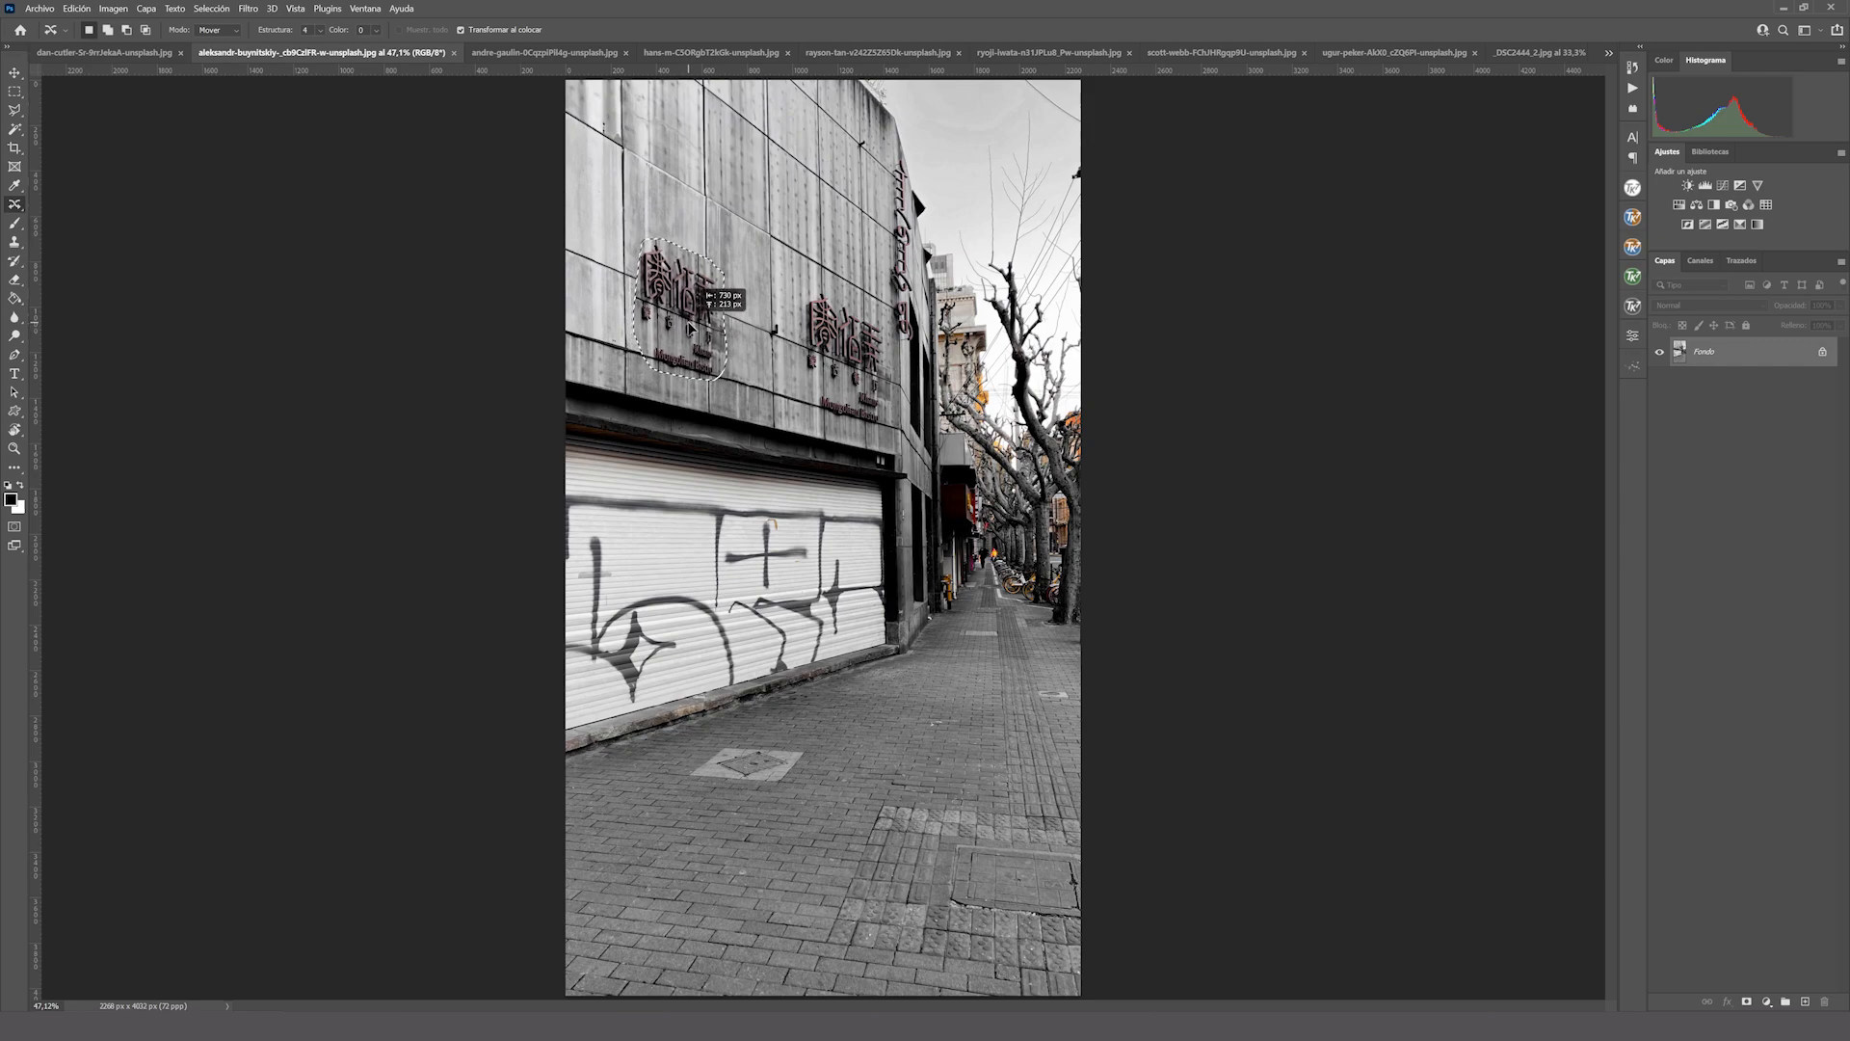
{"action": "left_click_drag", "start_coordinate": [691, 329], "coordinate": [691, 328]}
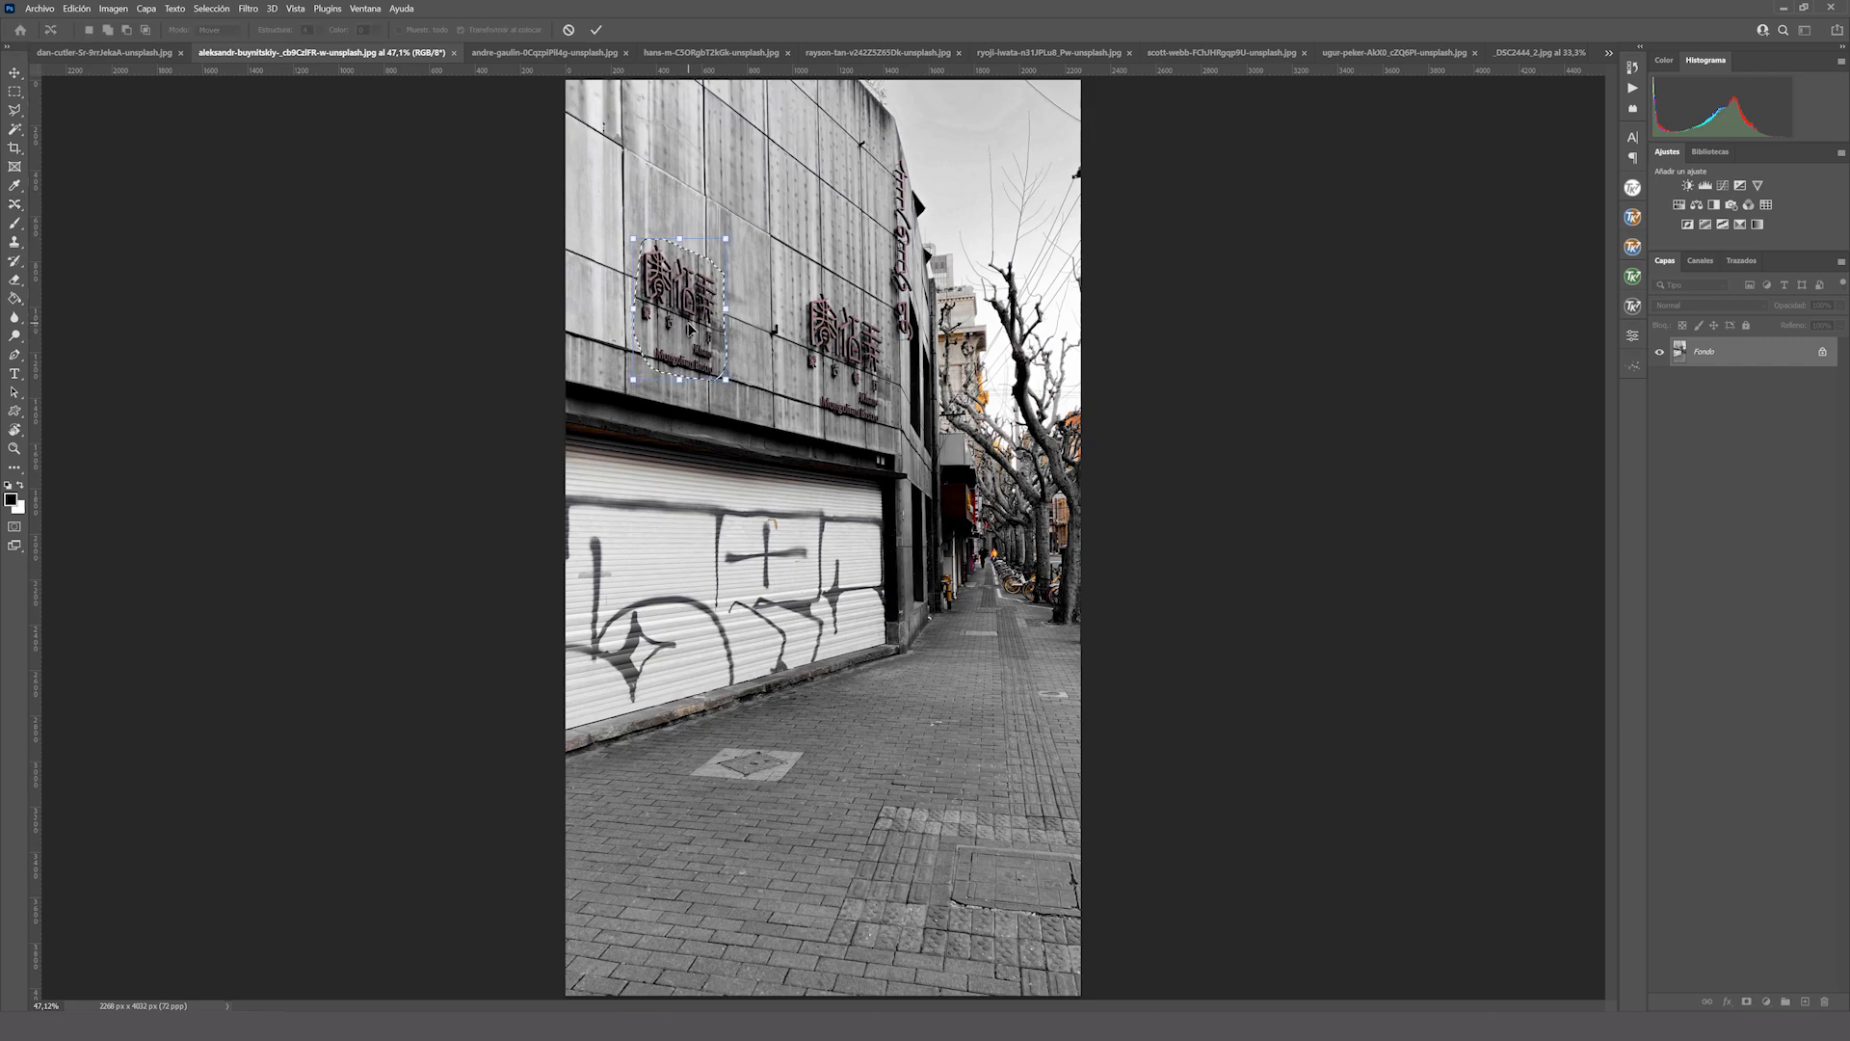
{"action": "key", "text": "Return"}
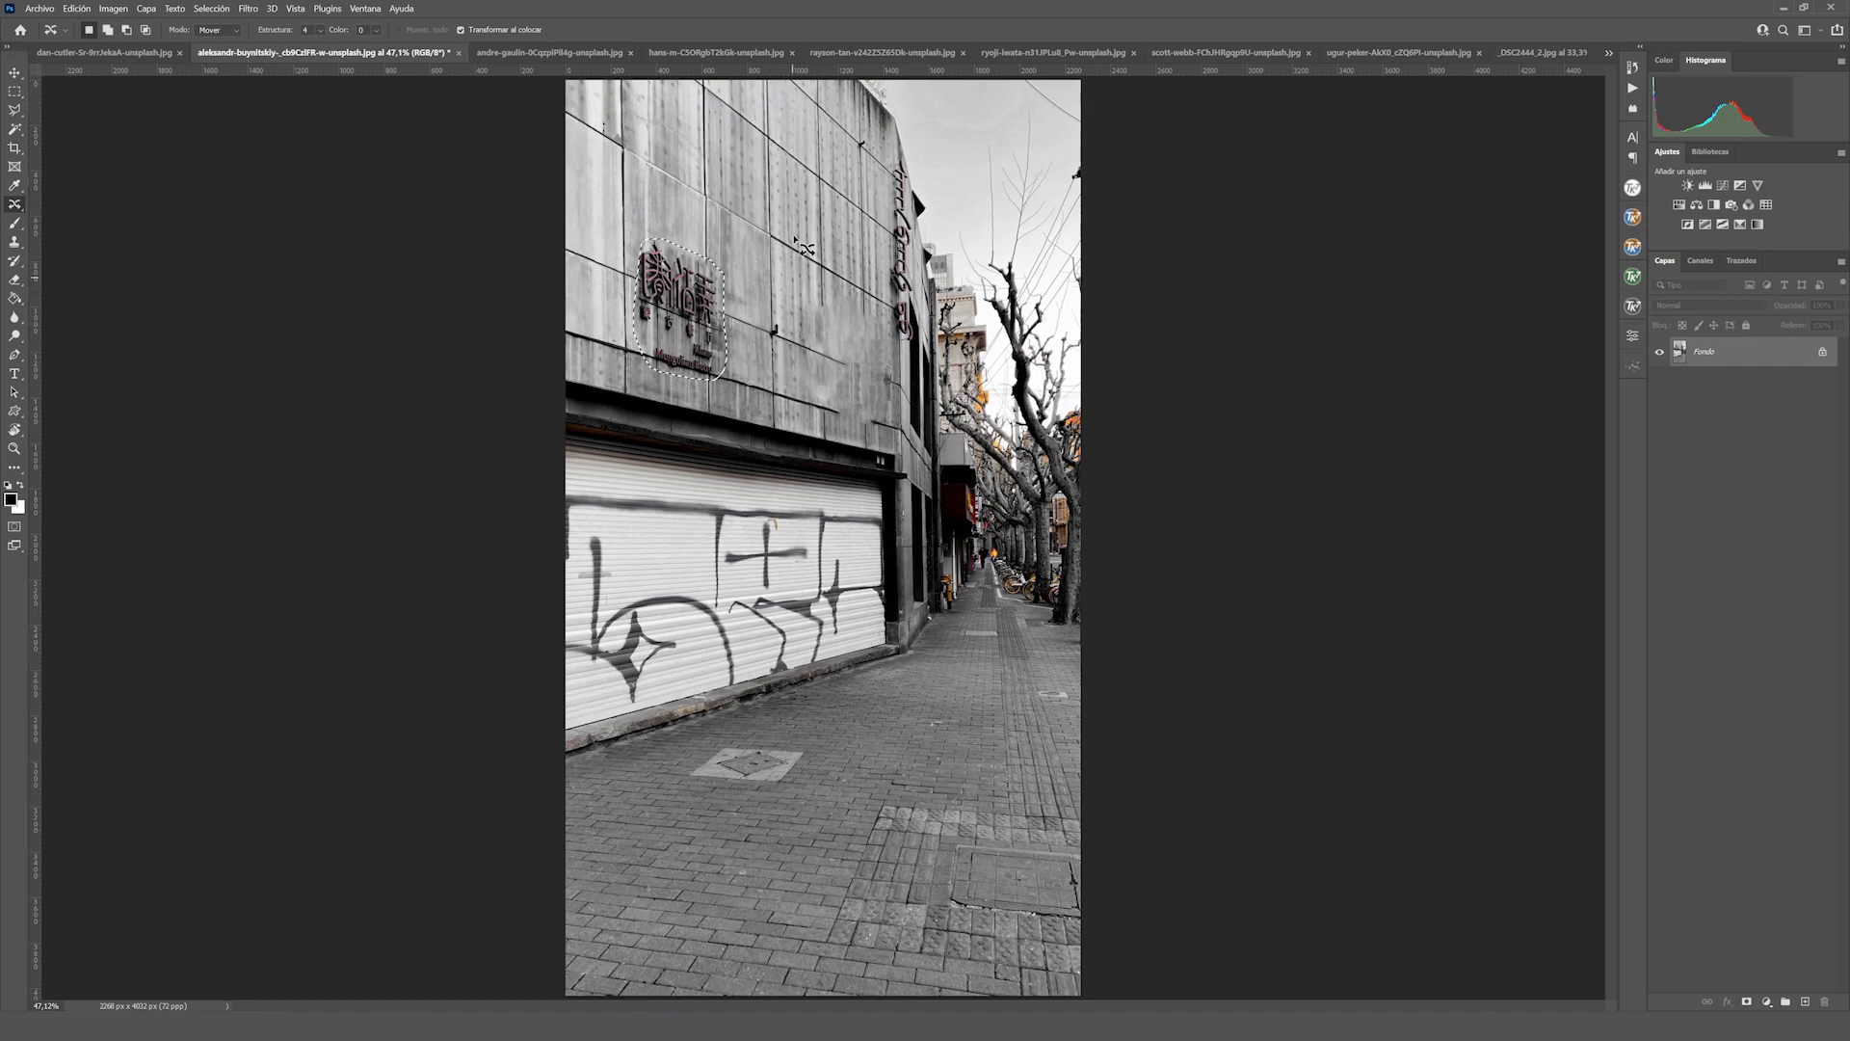
{"action": "key", "text": "ctrl+d"}
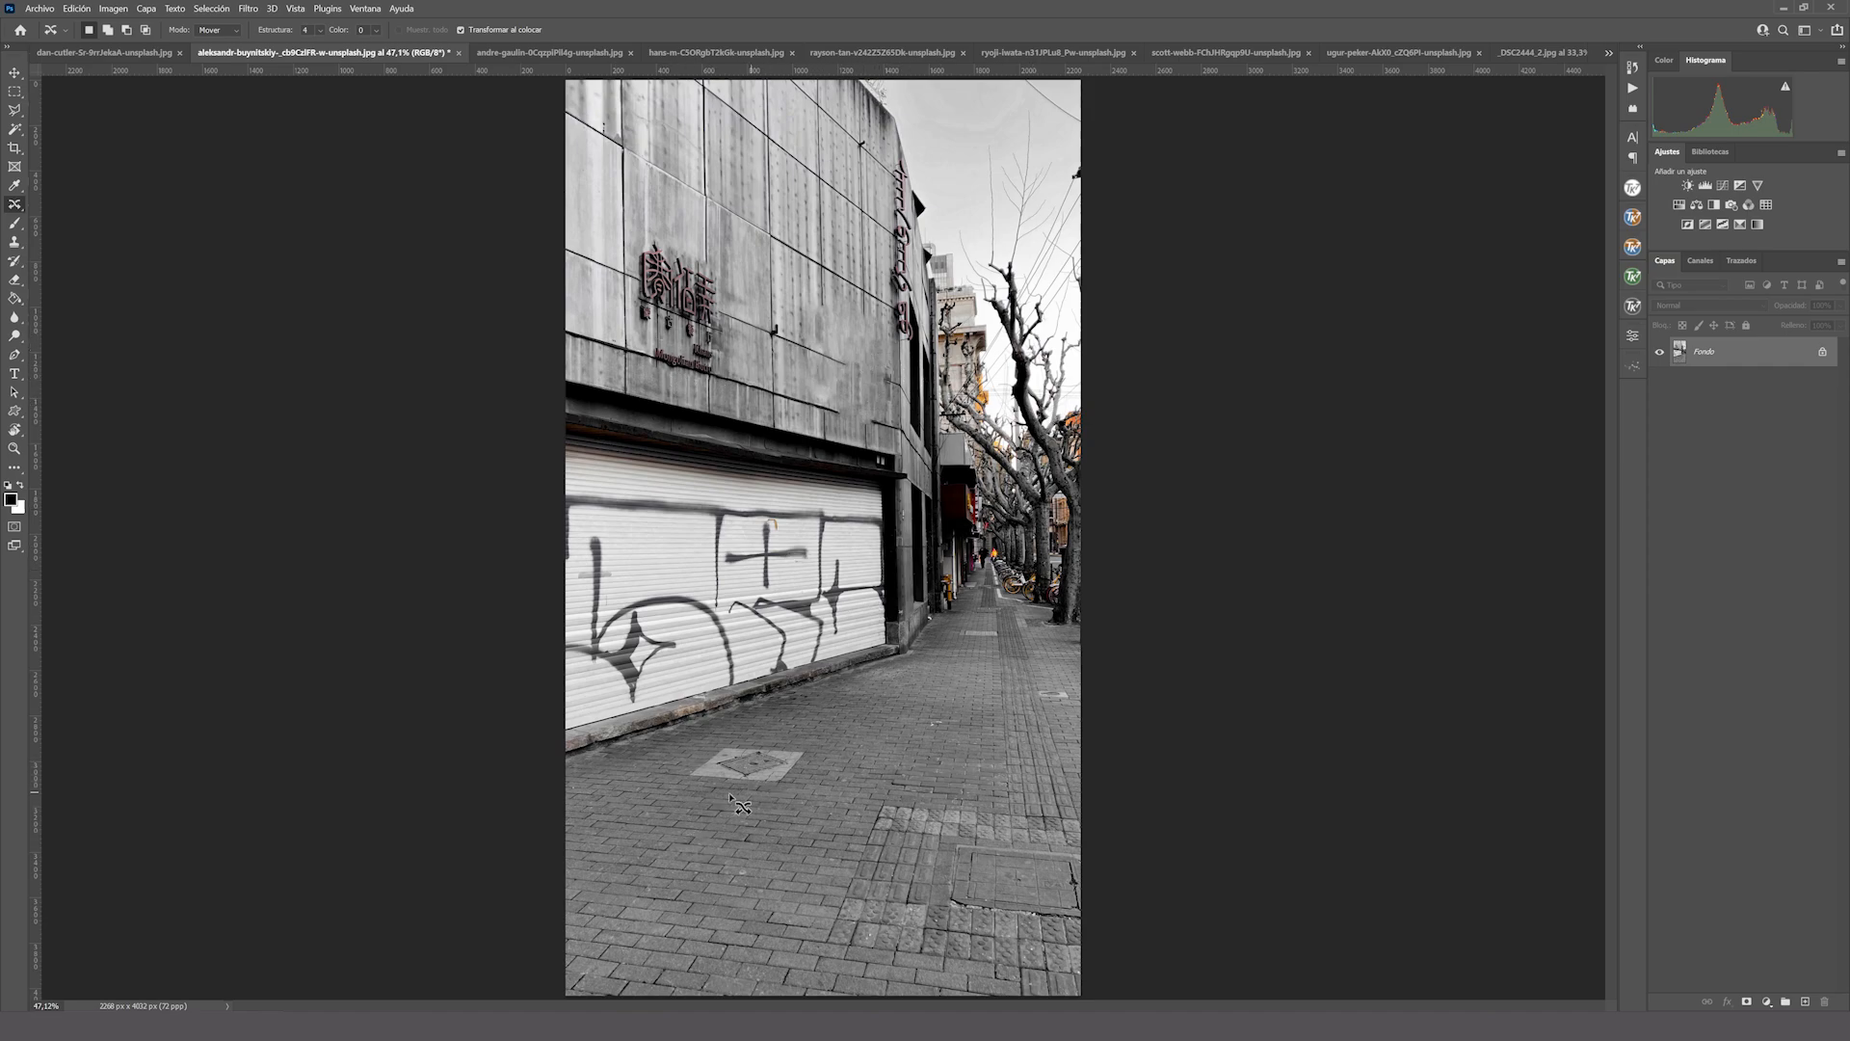
Select the pale diamond-patterned pavement cover, try moving it toward the foreground, and undo the move while keeping the selection.
{"action": "mouse_move", "coordinate": [725, 738]}
{"action": "left_mouse_down"}
{"action": "mouse_move", "coordinate": [680, 785]}
{"action": "mouse_move", "coordinate": [785, 807]}
{"action": "mouse_move", "coordinate": [824, 764]}
{"action": "mouse_move", "coordinate": [727, 737]}
{"action": "left_mouse_up"}
{"action": "left_click_drag", "start_coordinate": [718, 802], "coordinate": [663, 877]}
{"action": "key", "text": "Return"}
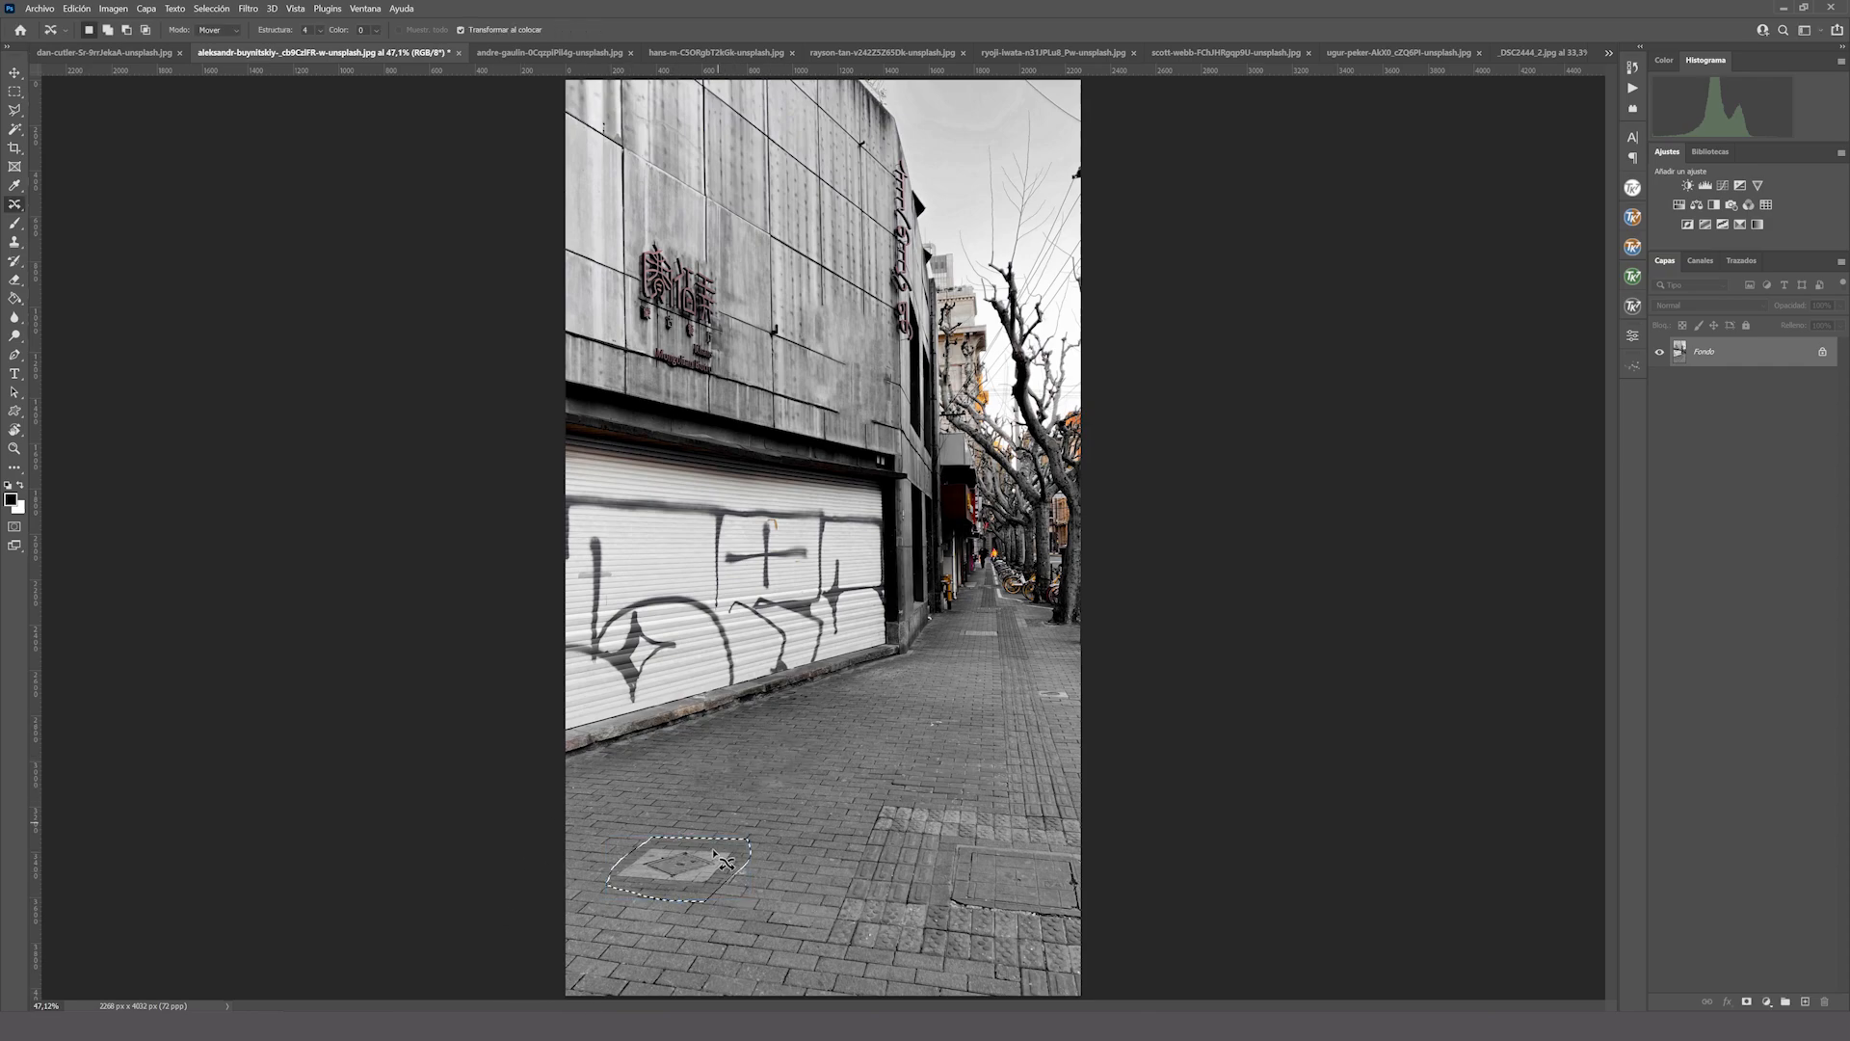
{"action": "key", "text": "ctrl+d"}
{"action": "key", "text": "ctrl+z"}
{"action": "key", "text": "ctrl+z"}
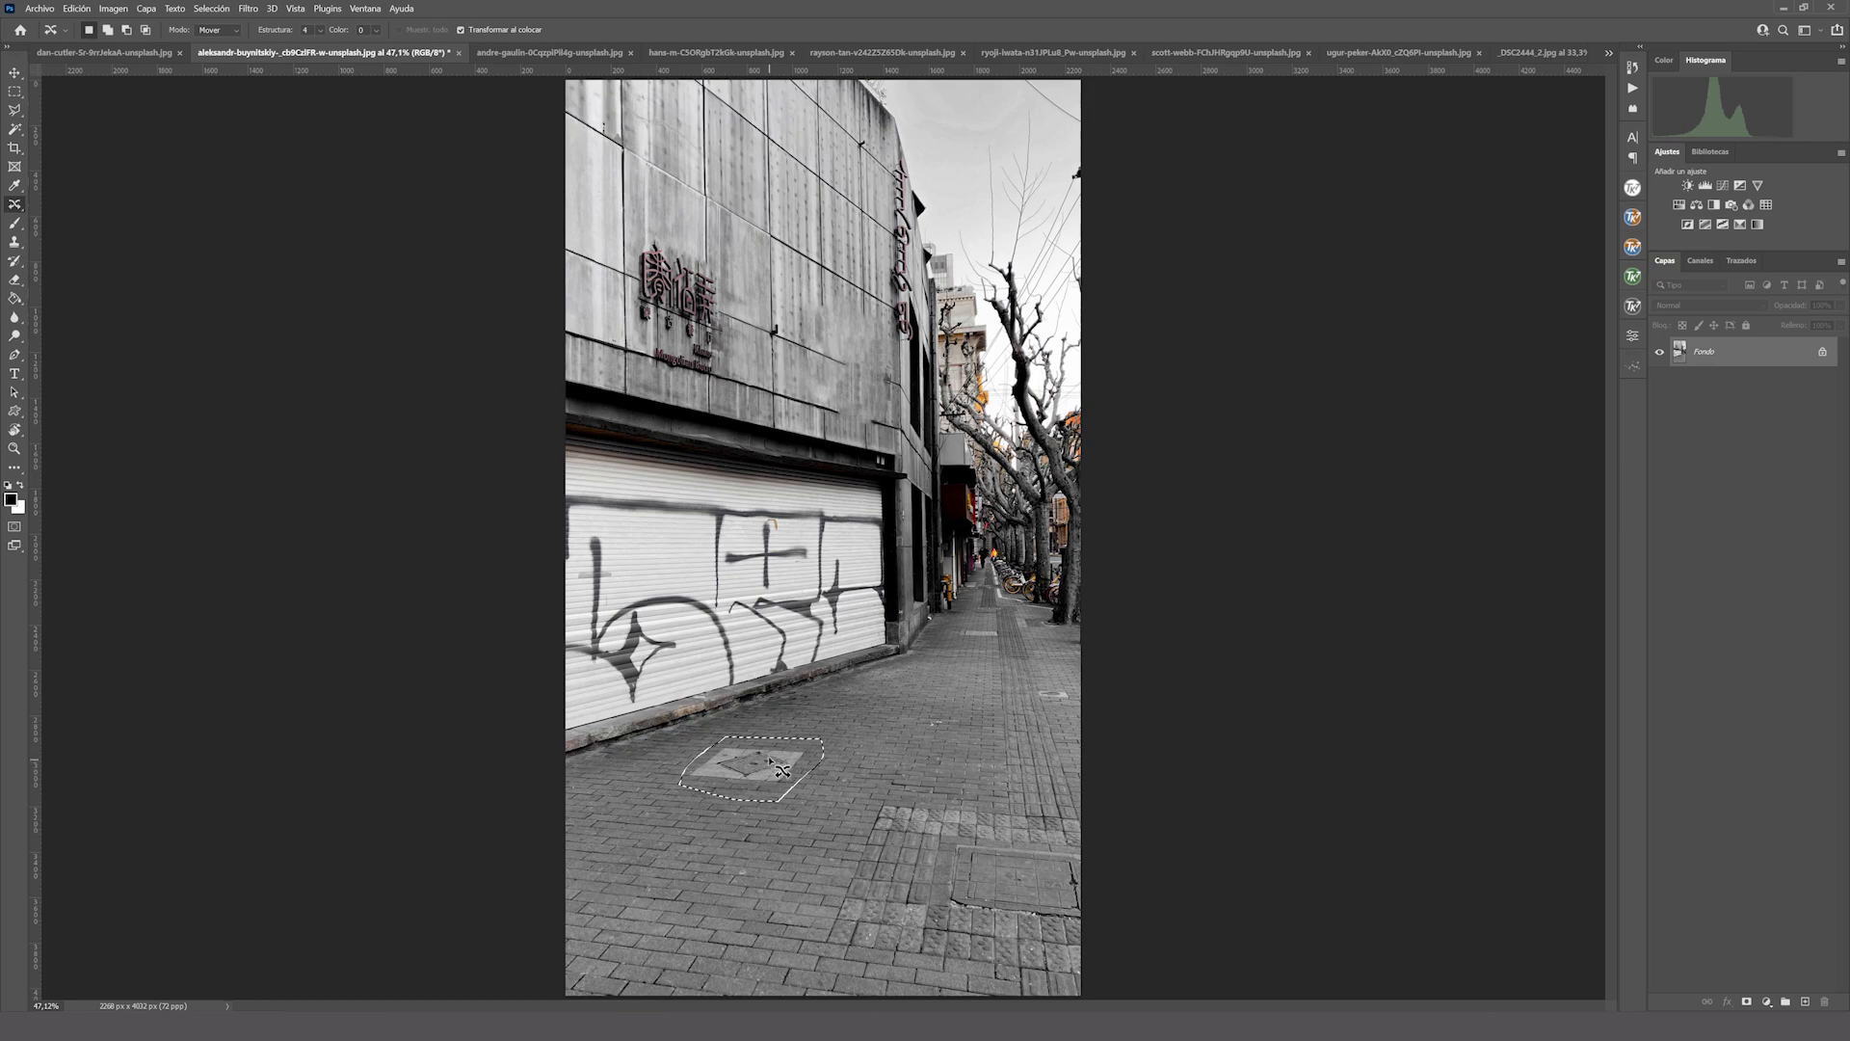
Move the selected pavement cover down and left toward the foreground, and enlarge it slightly to suit the perspective.
{"action": "left_click_drag", "start_coordinate": [768, 766], "coordinate": [687, 842]}
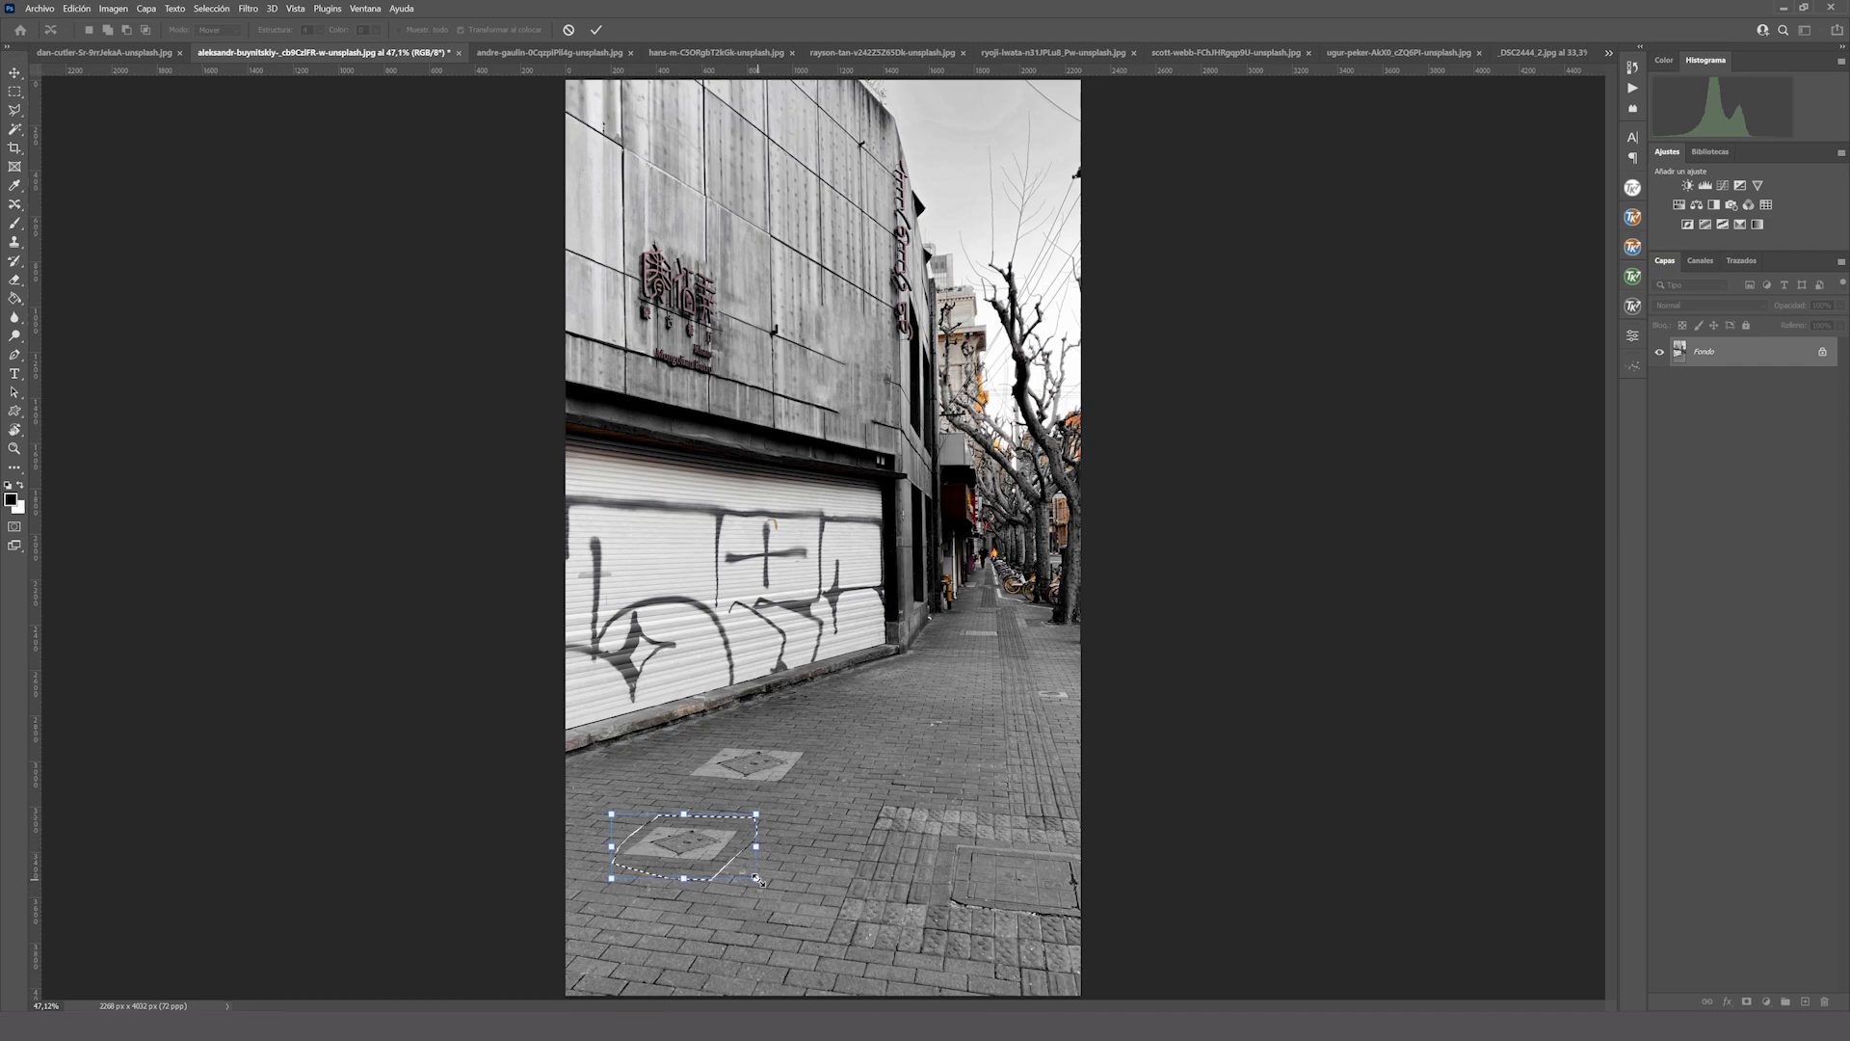
{"action": "left_click_drag", "start_coordinate": [756, 878], "coordinate": [807, 922]}
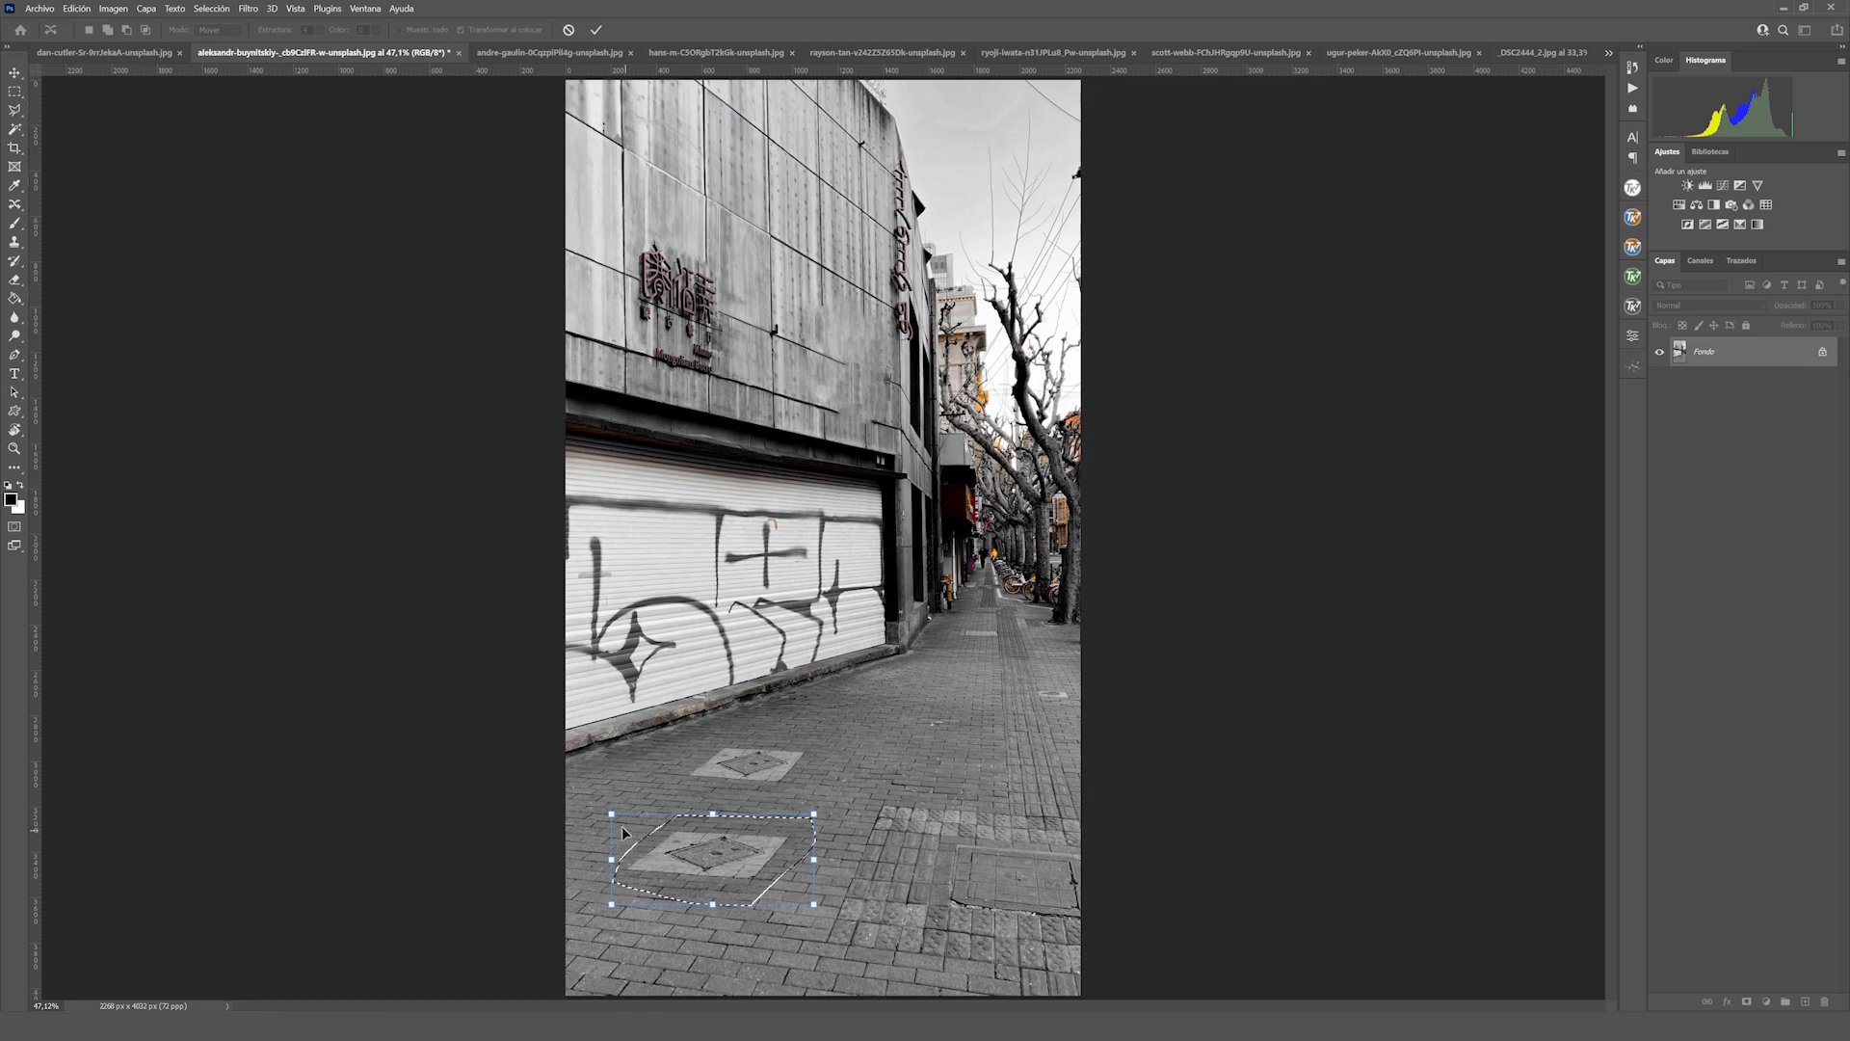
{"action": "left_click_drag", "start_coordinate": [724, 834], "coordinate": [702, 826]}
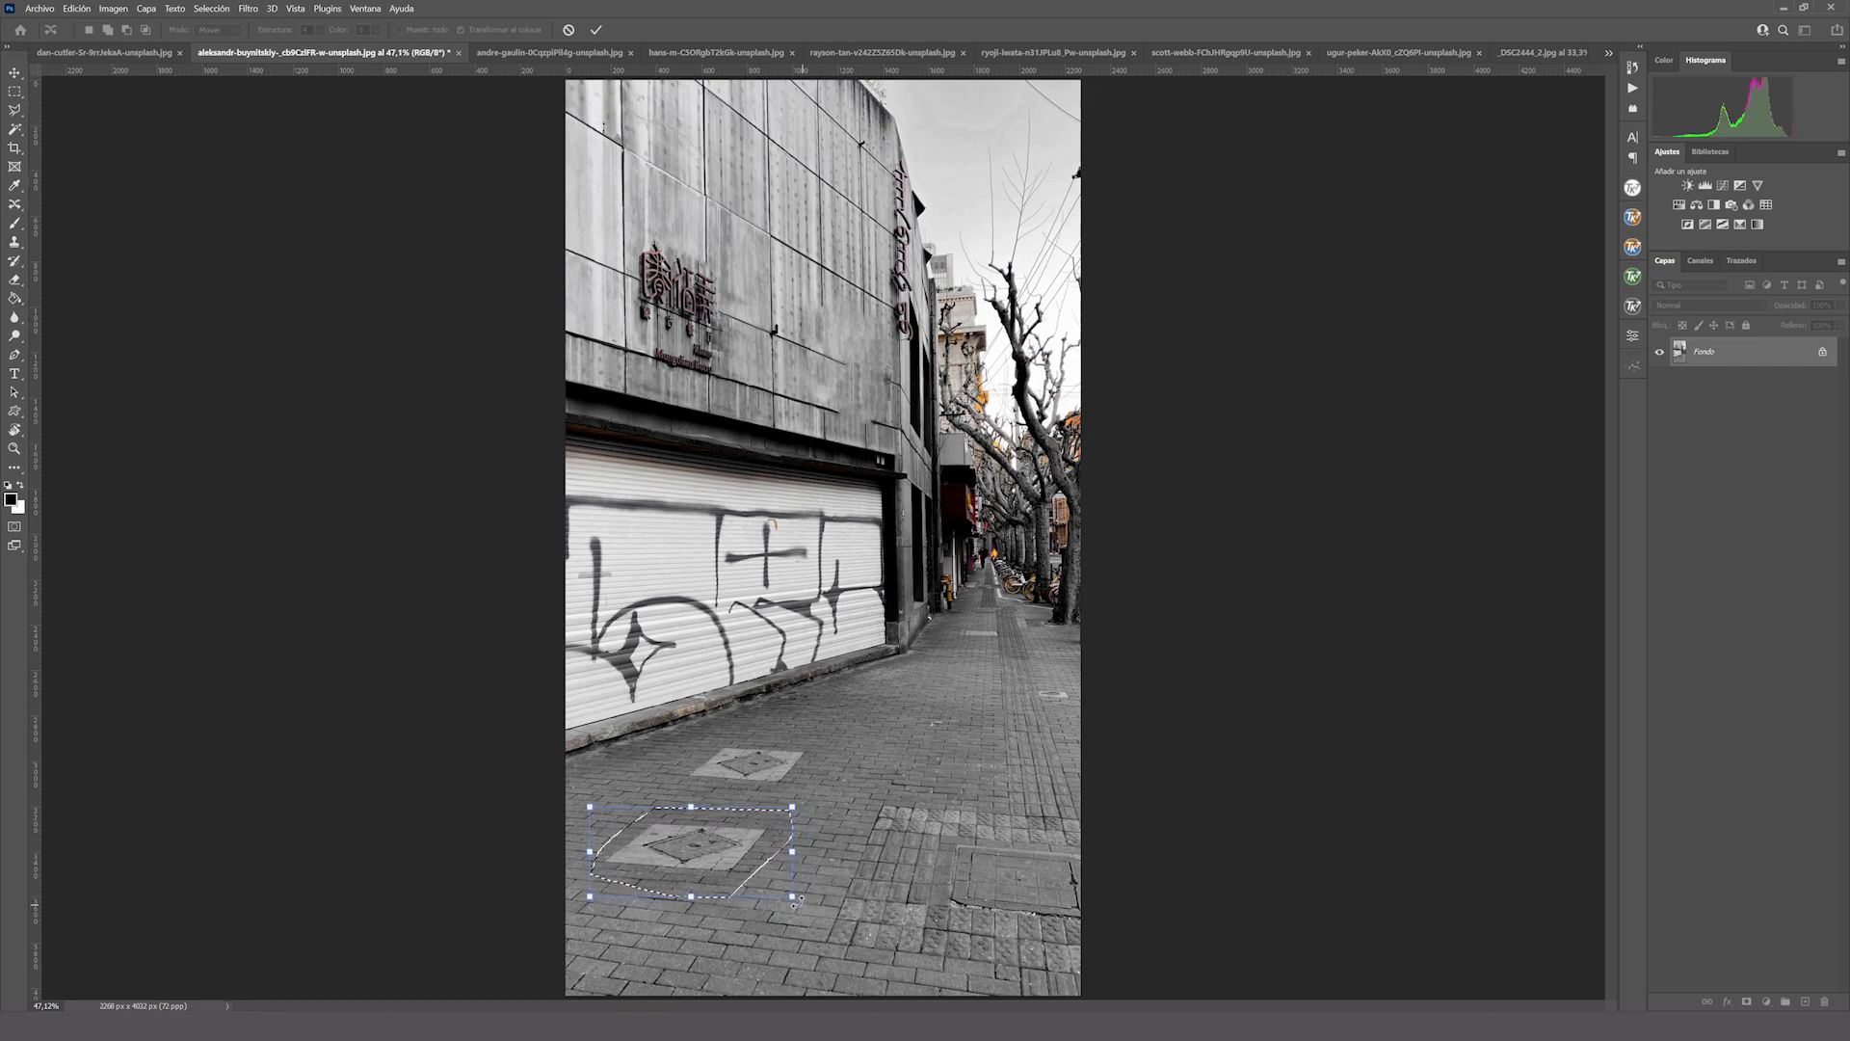
{"action": "left_click_drag", "start_coordinate": [796, 902], "coordinate": [785, 897]}
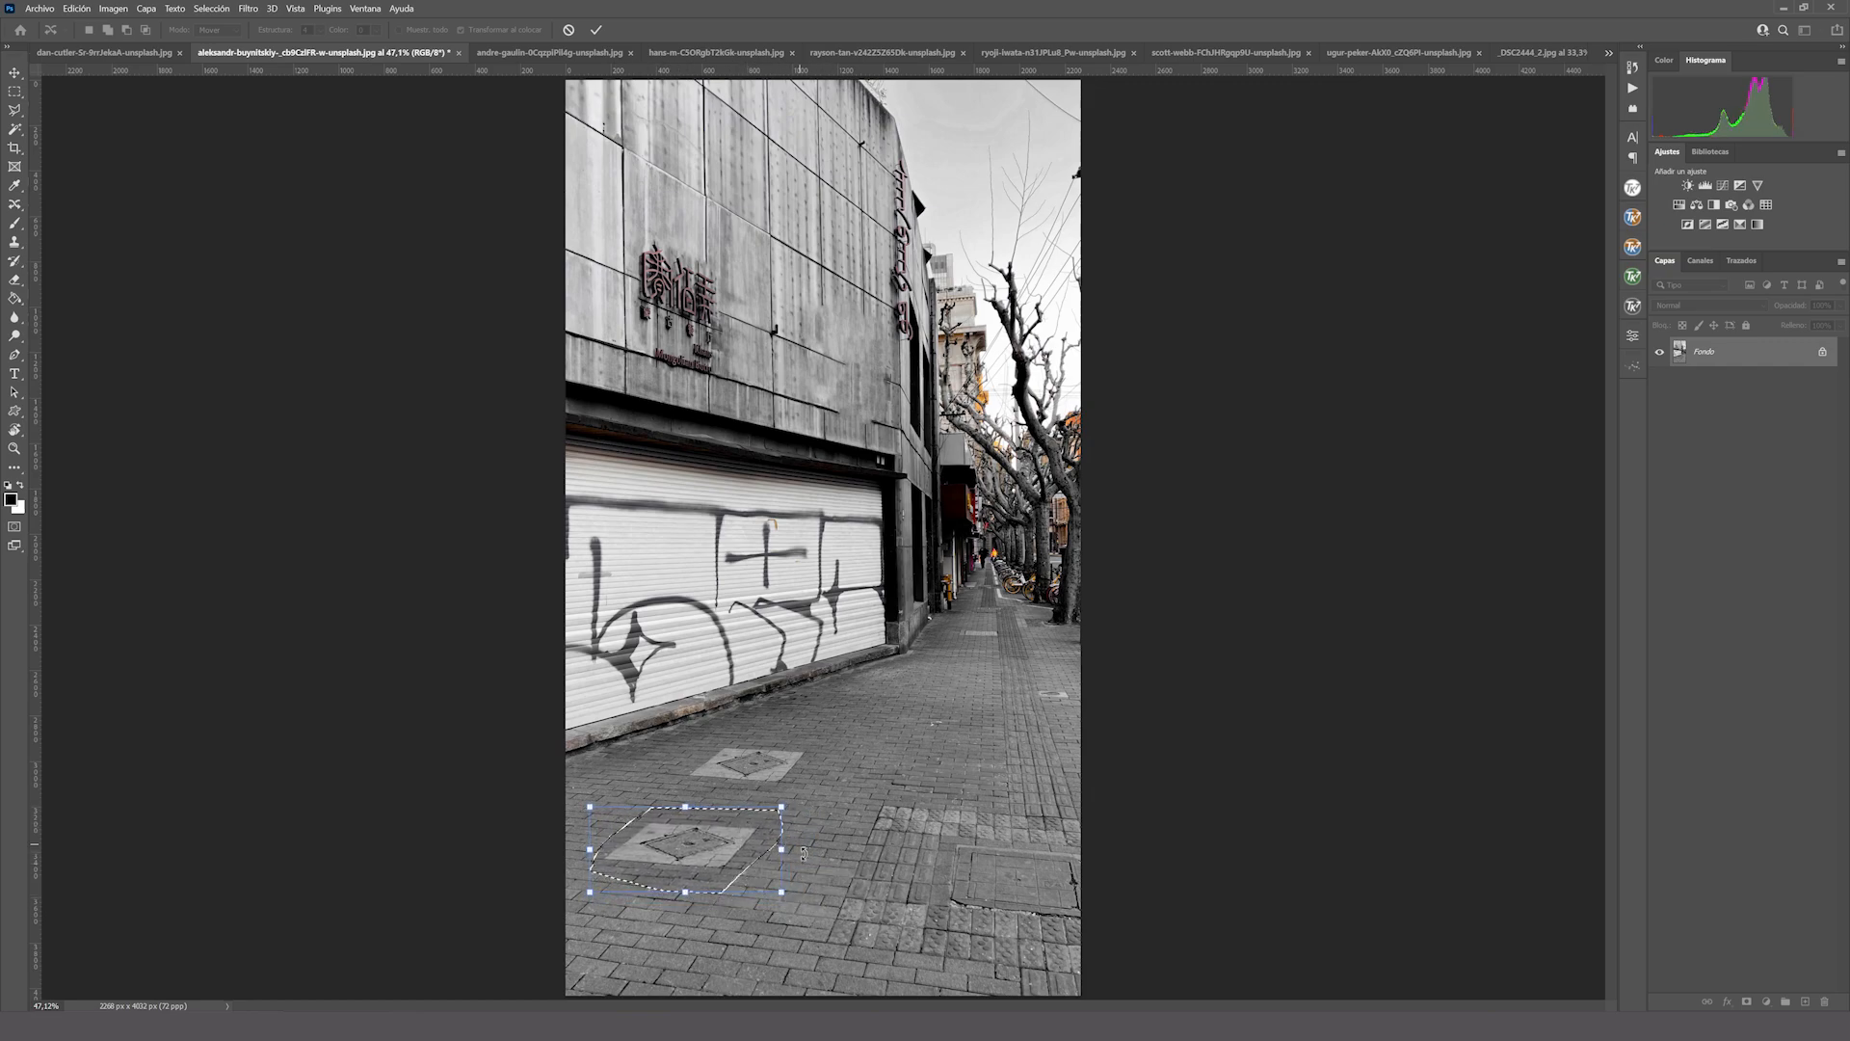
Rotate the moved pavement cover slightly to follow the paving, adjust its position, and apply the transformation.
{"action": "left_click_drag", "start_coordinate": [813, 818], "coordinate": [829, 824]}
{"action": "right_click", "coordinate": [693, 831]}
{"action": "right_click", "coordinate": [686, 825]}
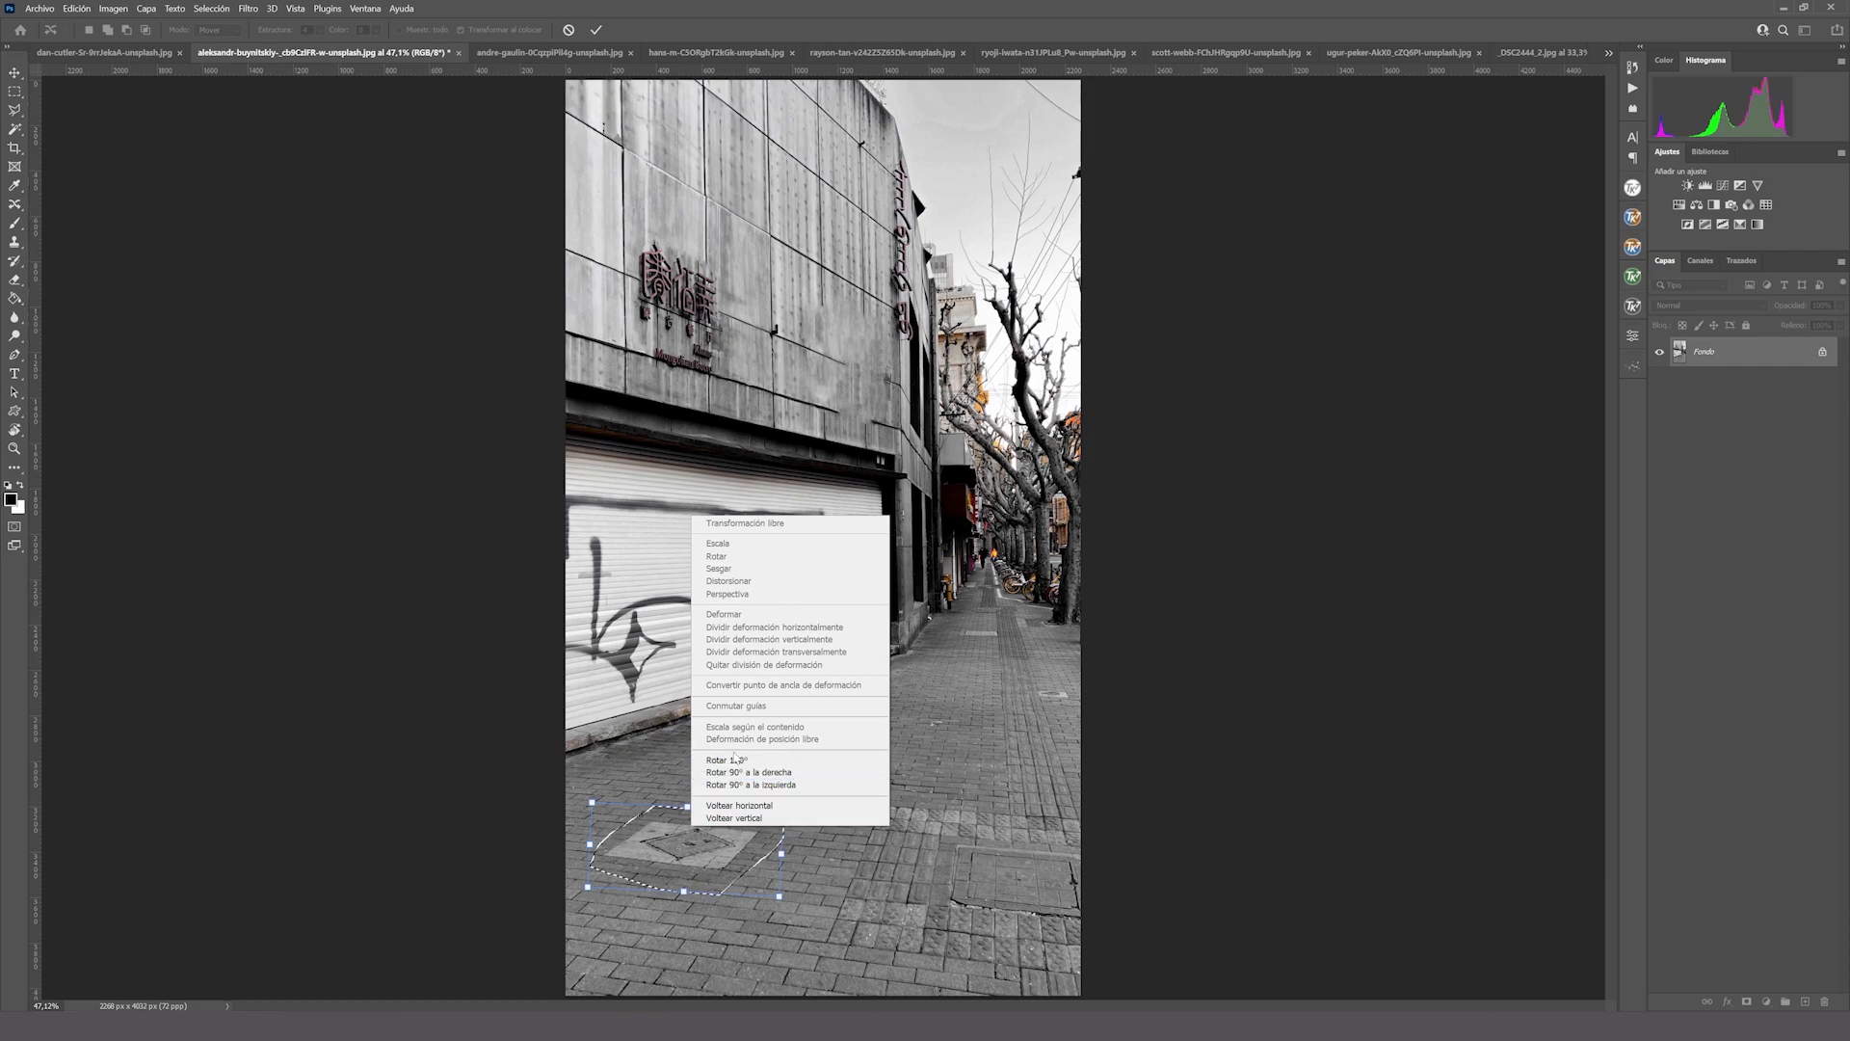
{"action": "left_click", "coordinate": [761, 818]}
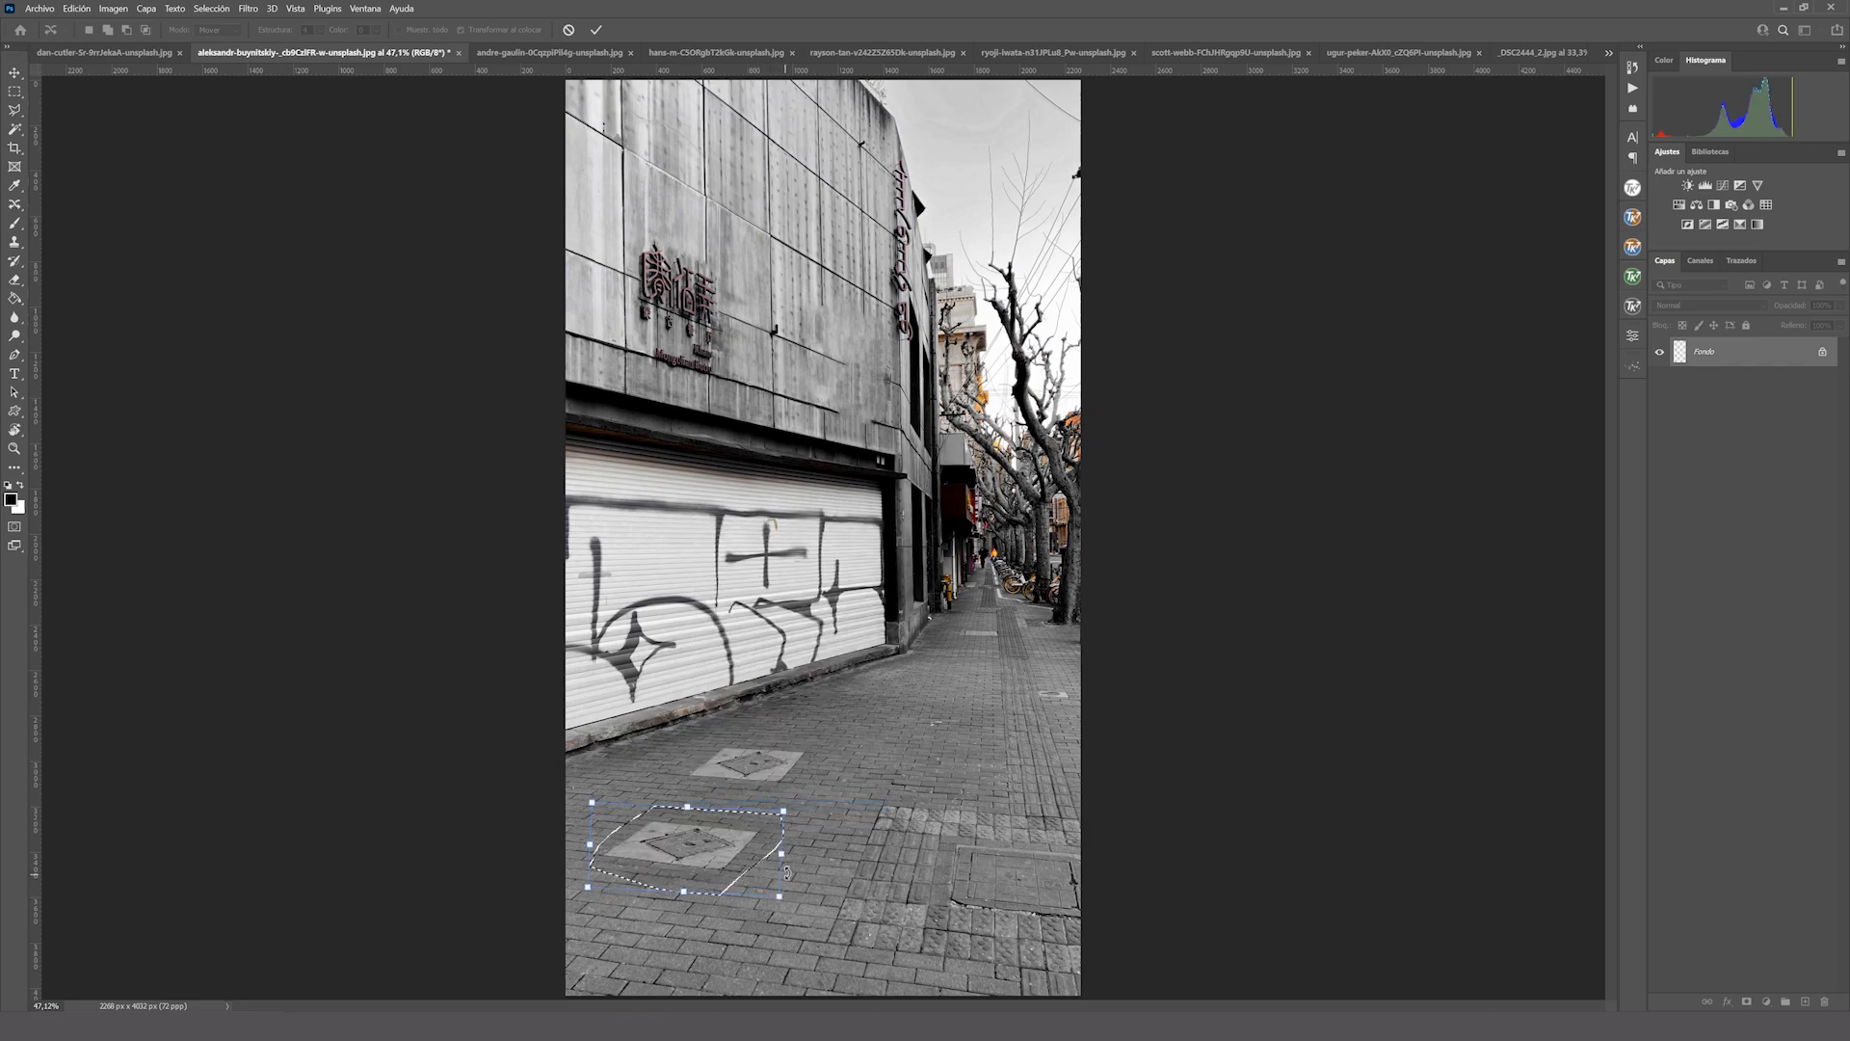
{"action": "left_click_drag", "start_coordinate": [808, 831], "coordinate": [748, 860]}
{"action": "key", "text": "Return"}
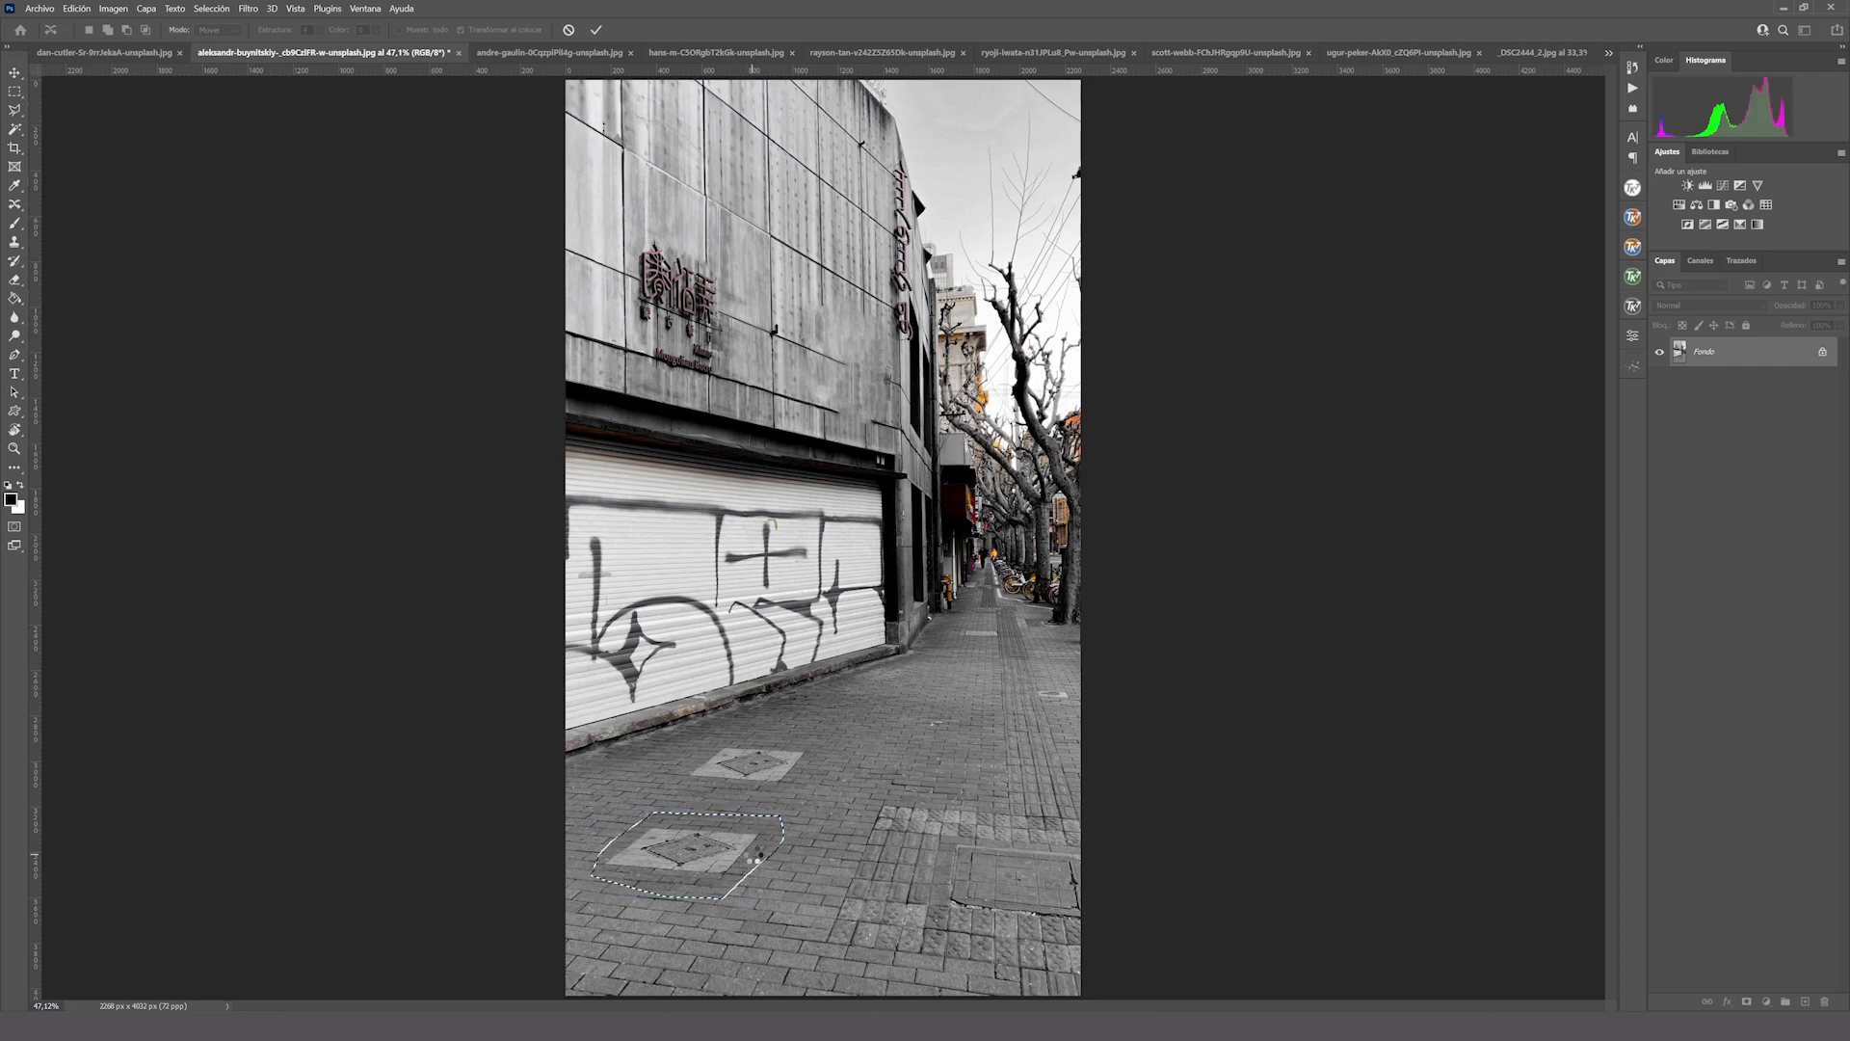
Deselect the relocated pavement cover.
{"action": "key", "text": "ctrl+d"}
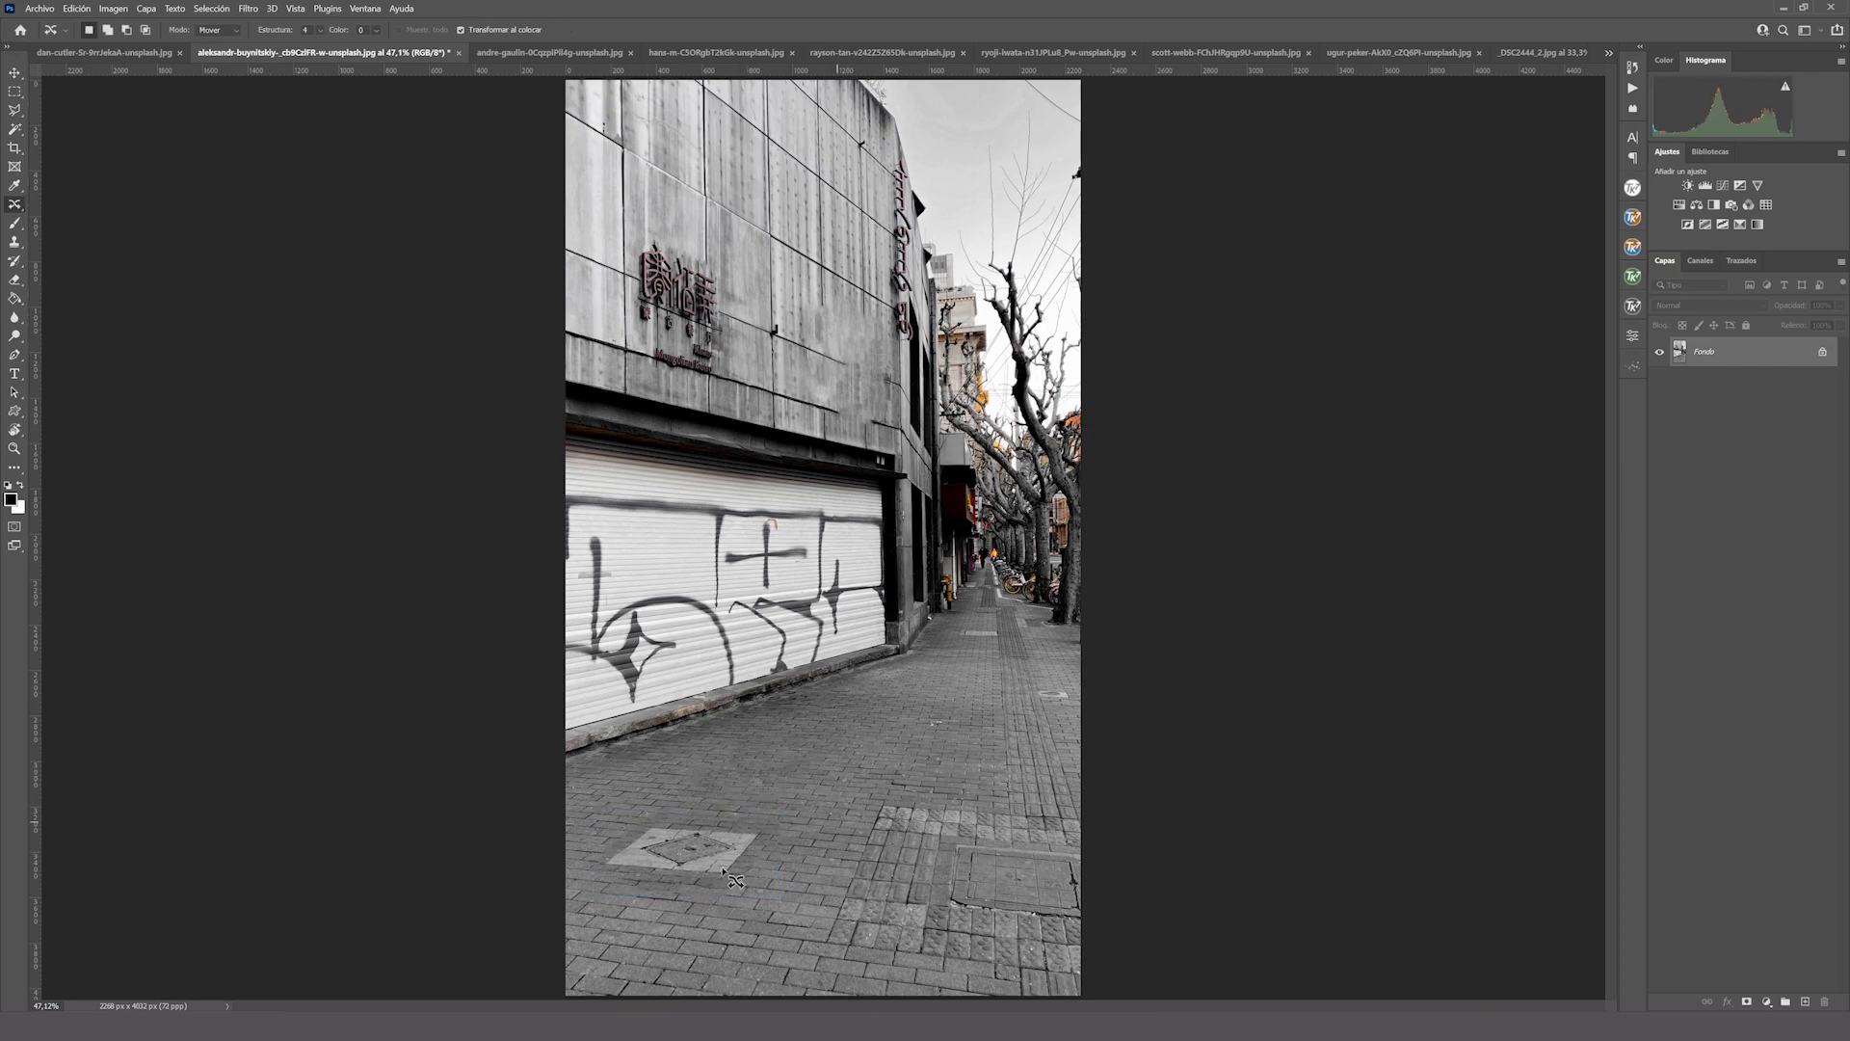
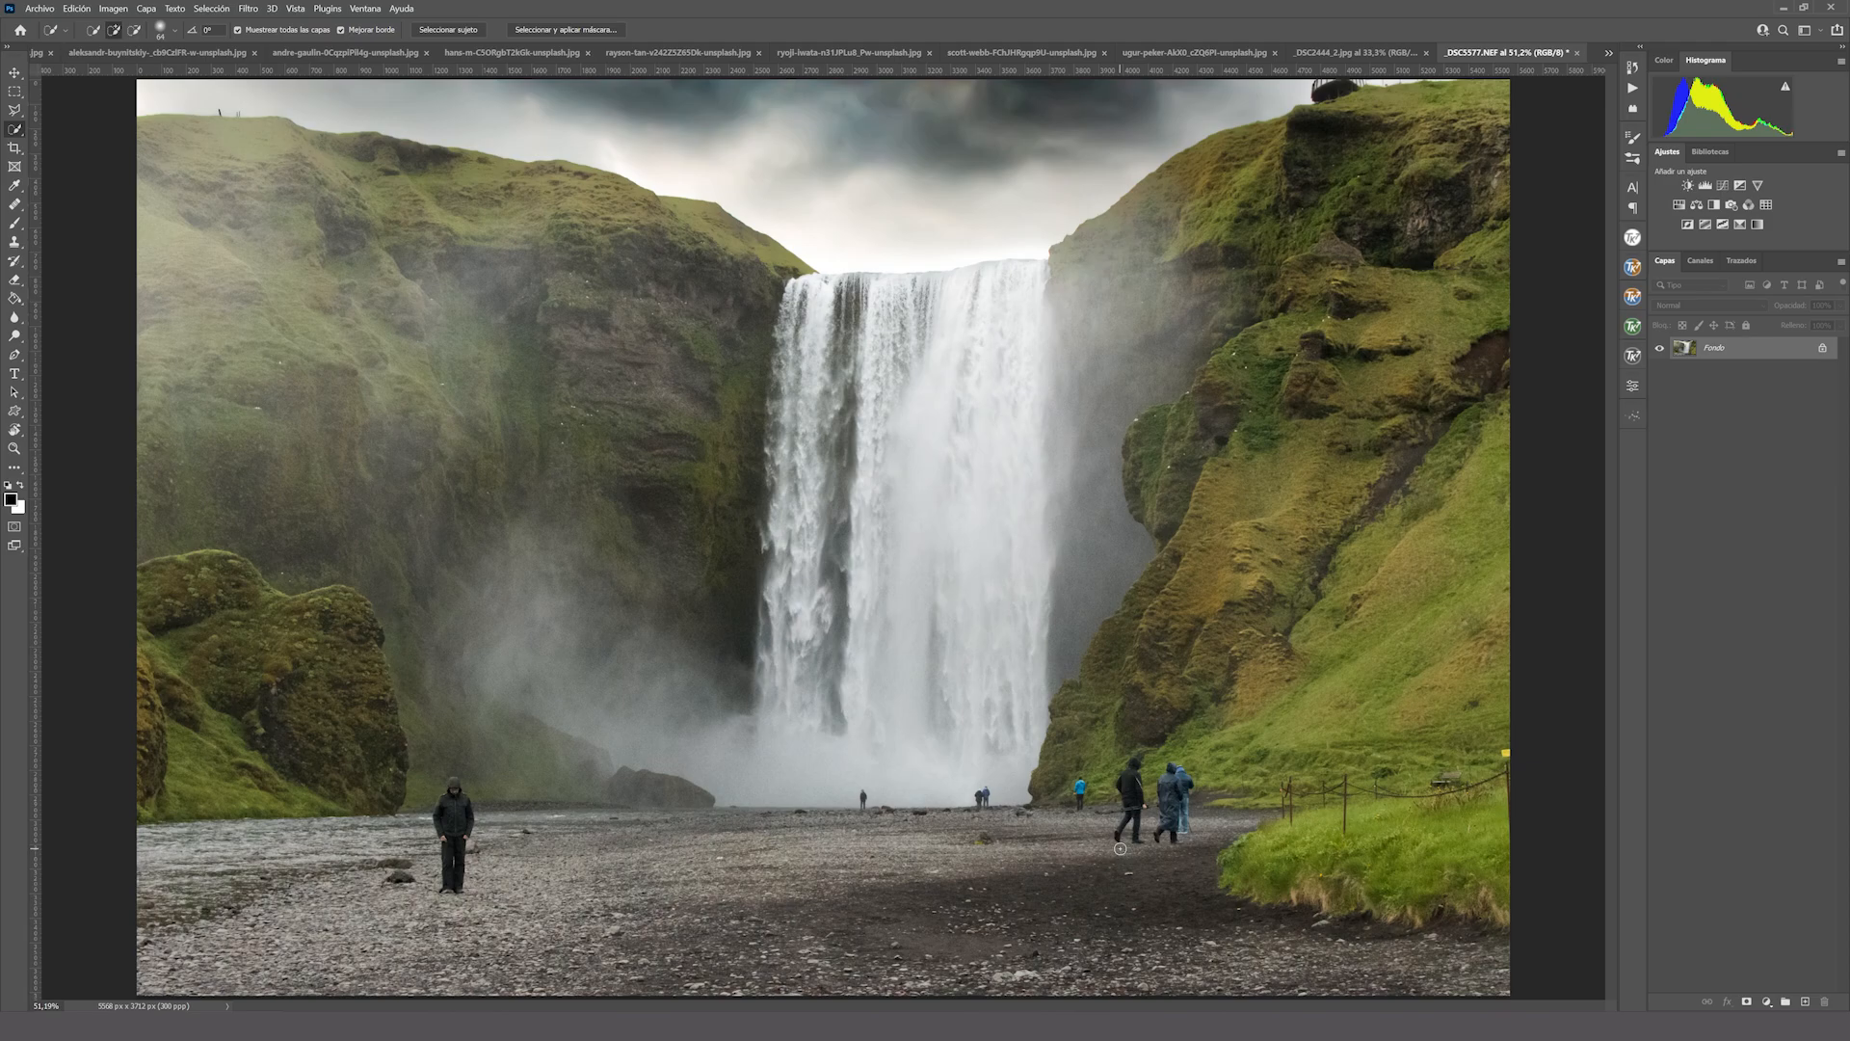
In the waterfall photo _DSC5577.NEF, remove the lone dark figure at the foot of the falls with the Healing Brush.
{"action": "key", "text": "z"}
{"action": "left_click_drag", "start_coordinate": [932, 810], "coordinate": [992, 850]}
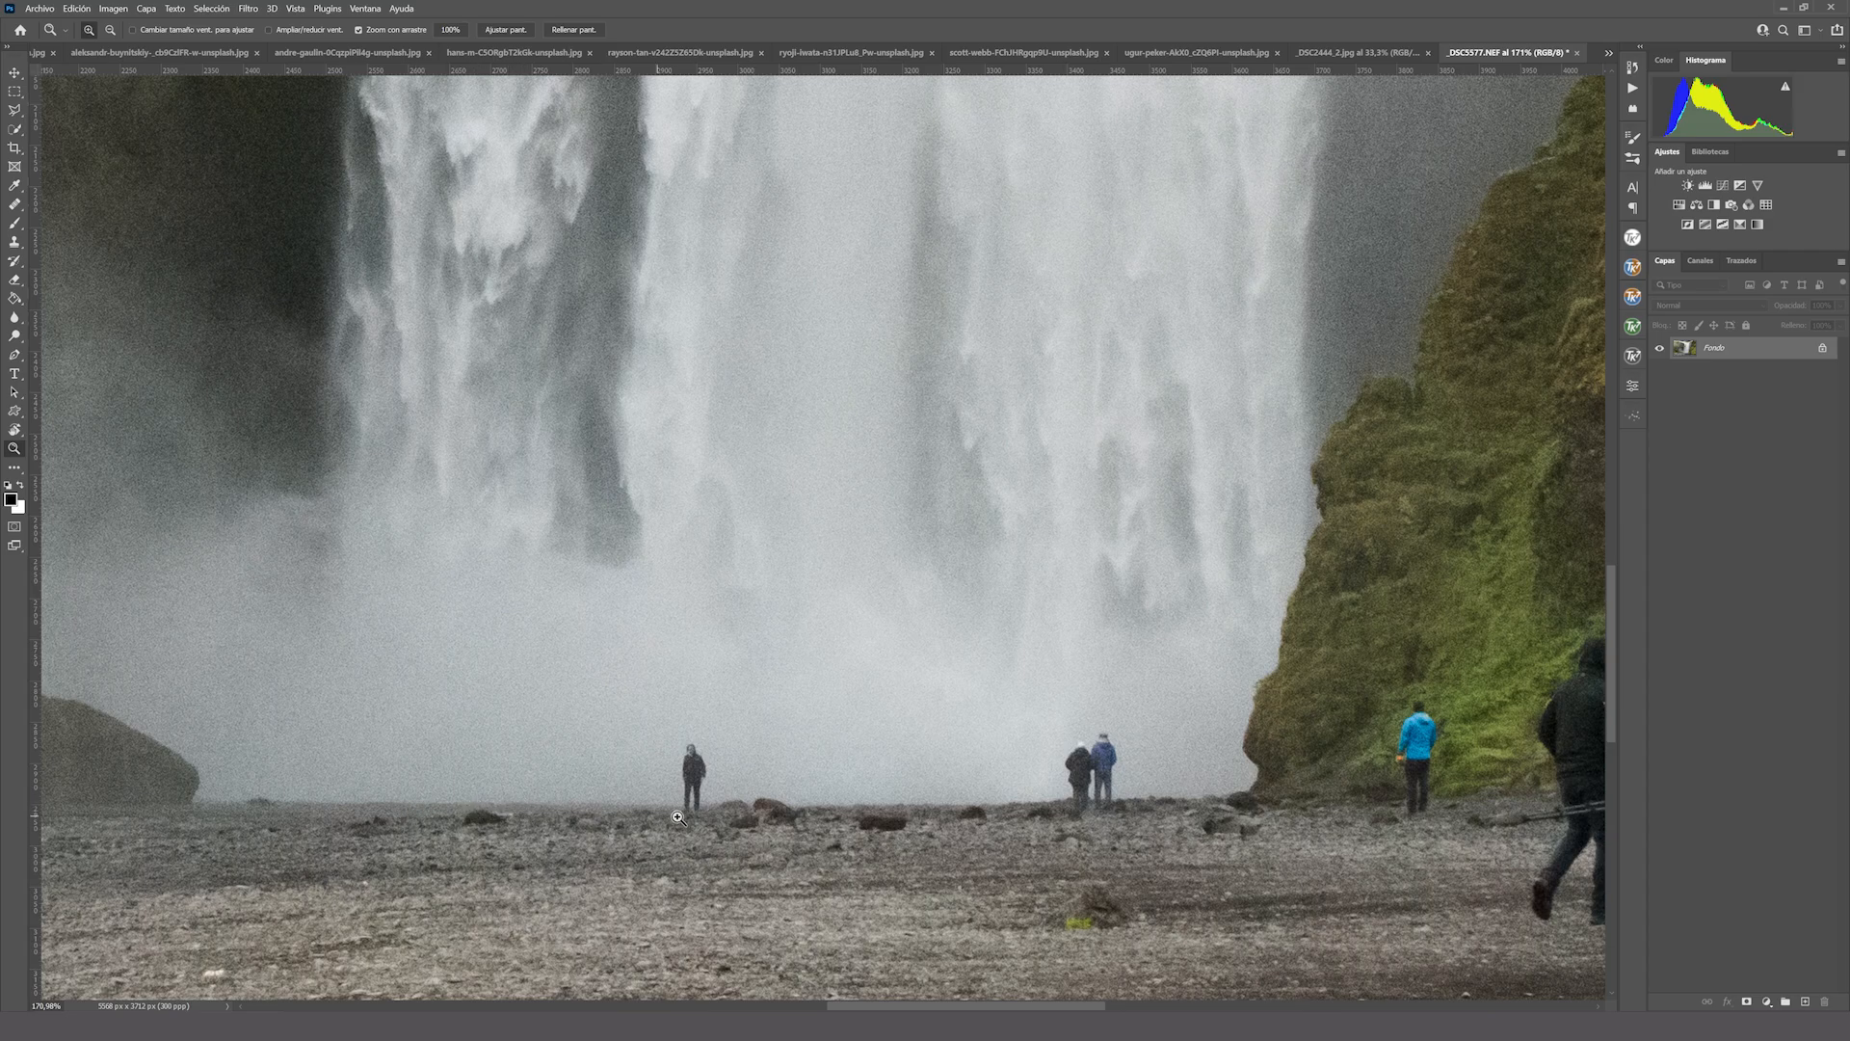
{"action": "left_click", "coordinate": [14, 204]}
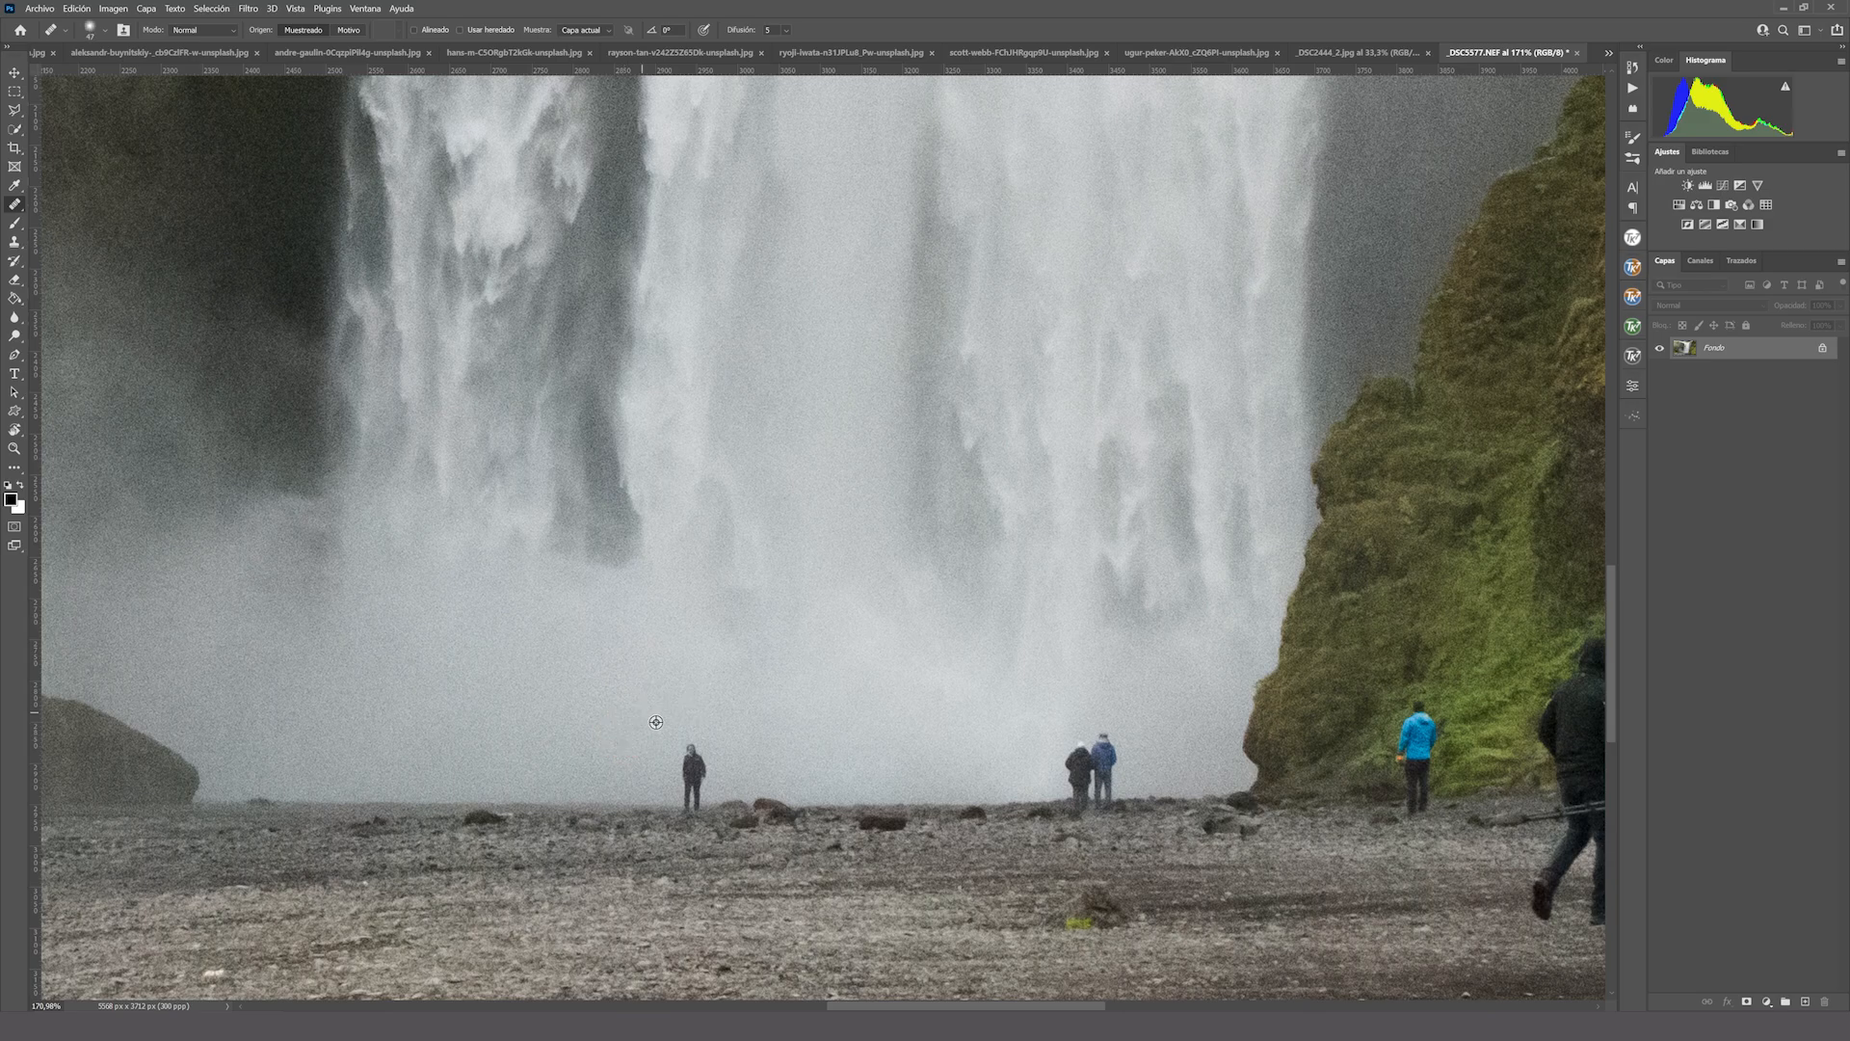
{"action": "left_click_drag", "start_coordinate": [692, 747], "coordinate": [692, 808]}
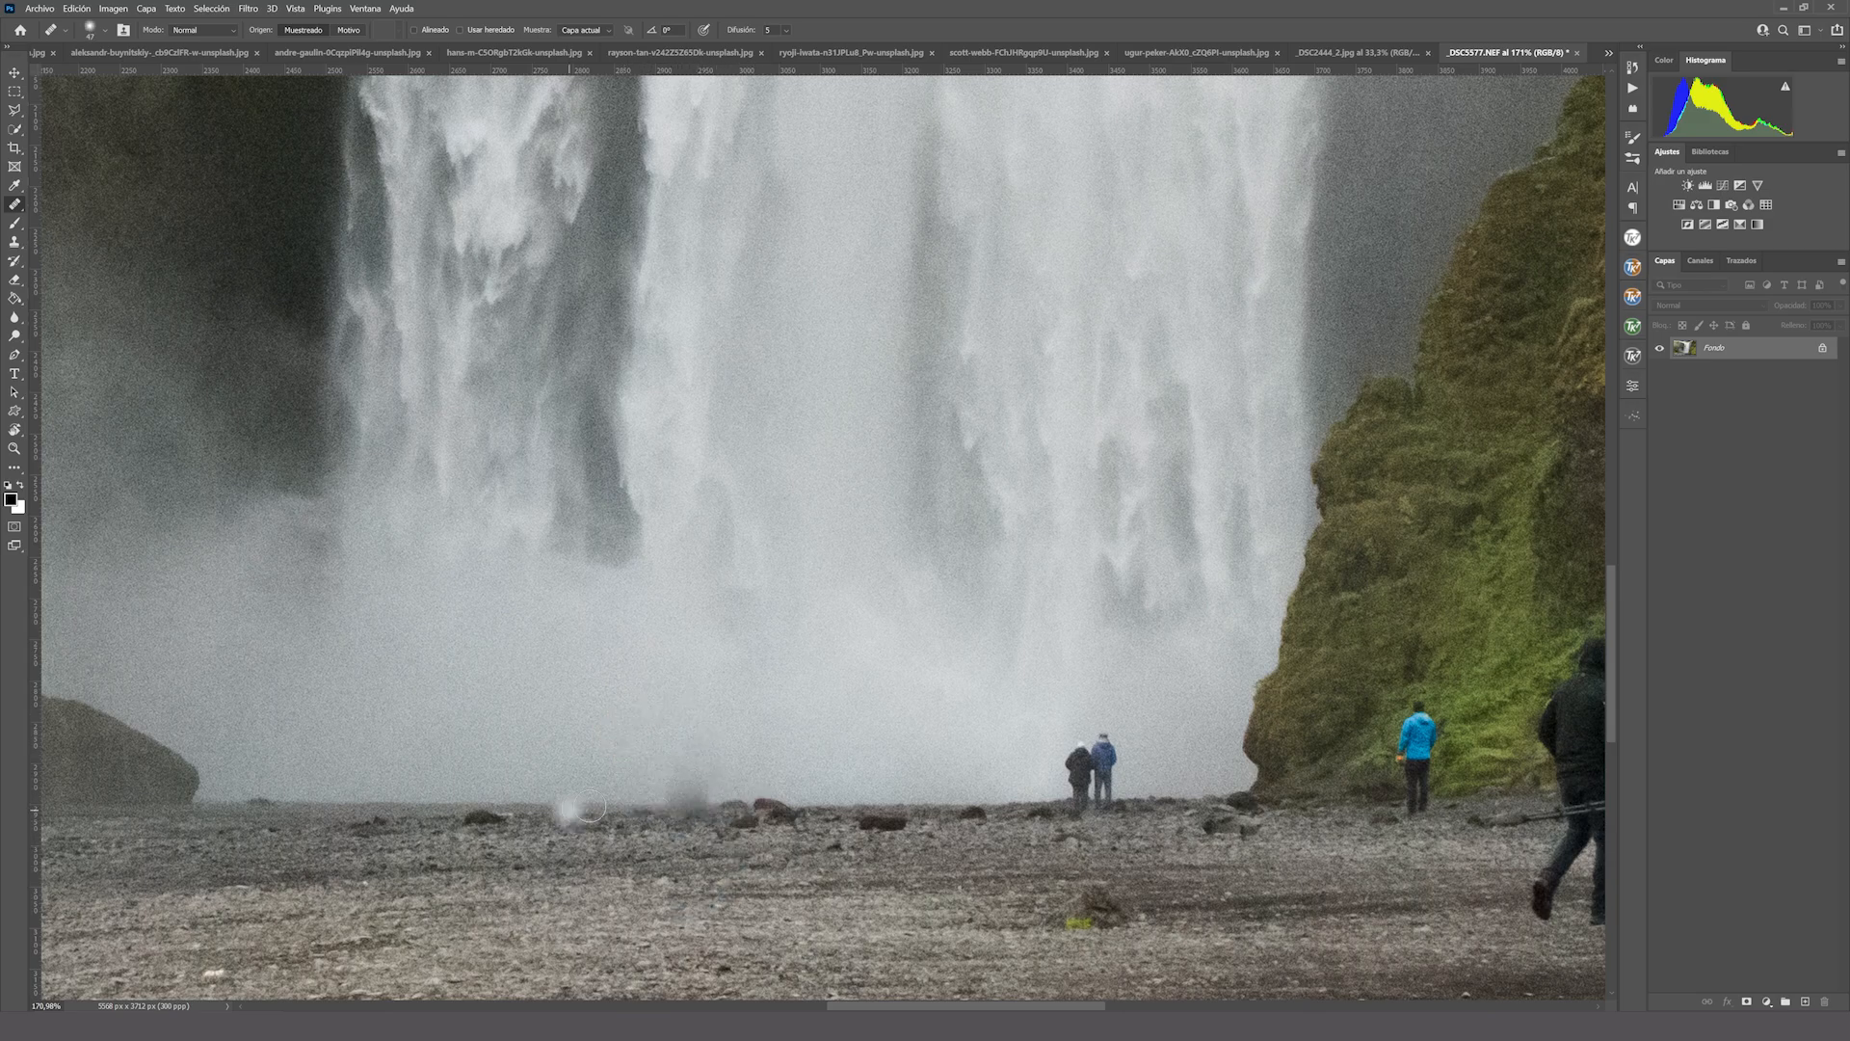
{"action": "left_click", "coordinate": [681, 817]}
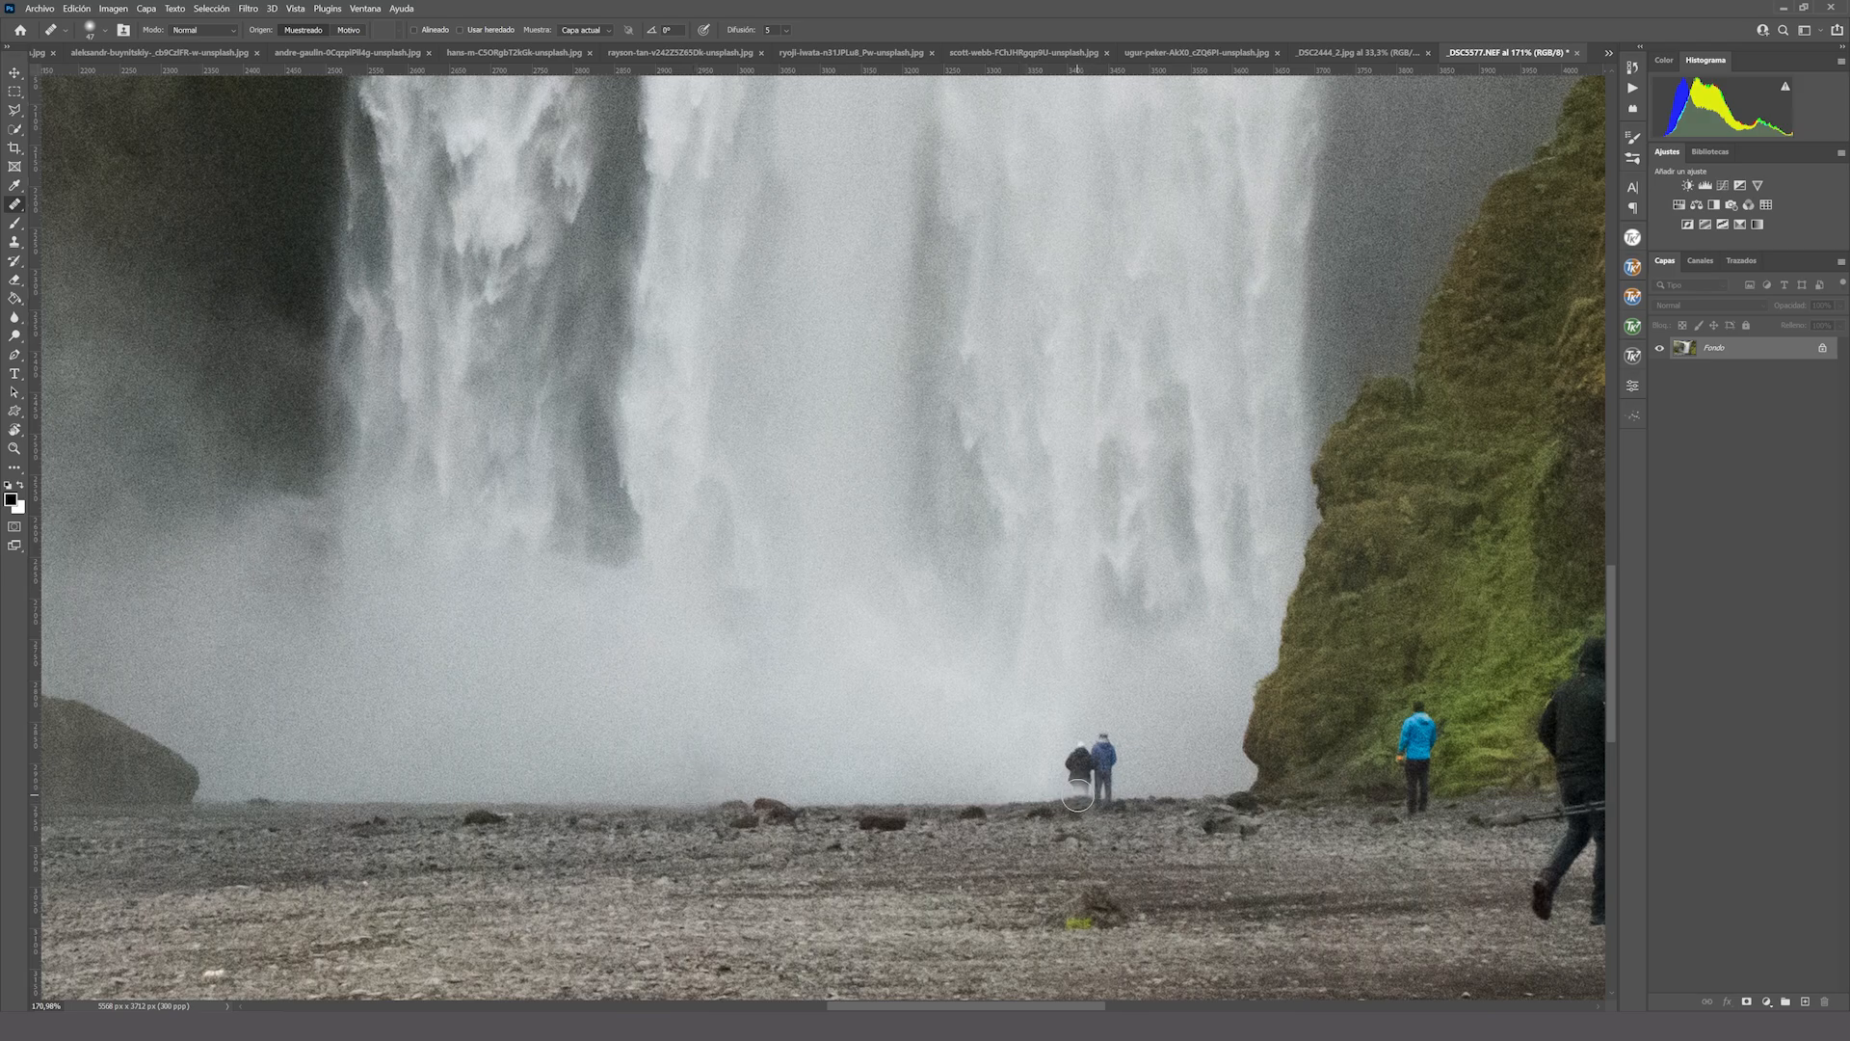
Paint out the two small people at the waterfall's base, resampling nearby mist and shoreline to clean up the retouched area.
{"action": "mouse_move", "coordinate": [1078, 795]}
{"action": "left_mouse_down"}
{"action": "mouse_move", "coordinate": [1101, 797]}
{"action": "mouse_move", "coordinate": [1081, 769]}
{"action": "mouse_move", "coordinate": [1122, 775]}
{"action": "mouse_move", "coordinate": [1118, 753]}
{"action": "left_mouse_up"}
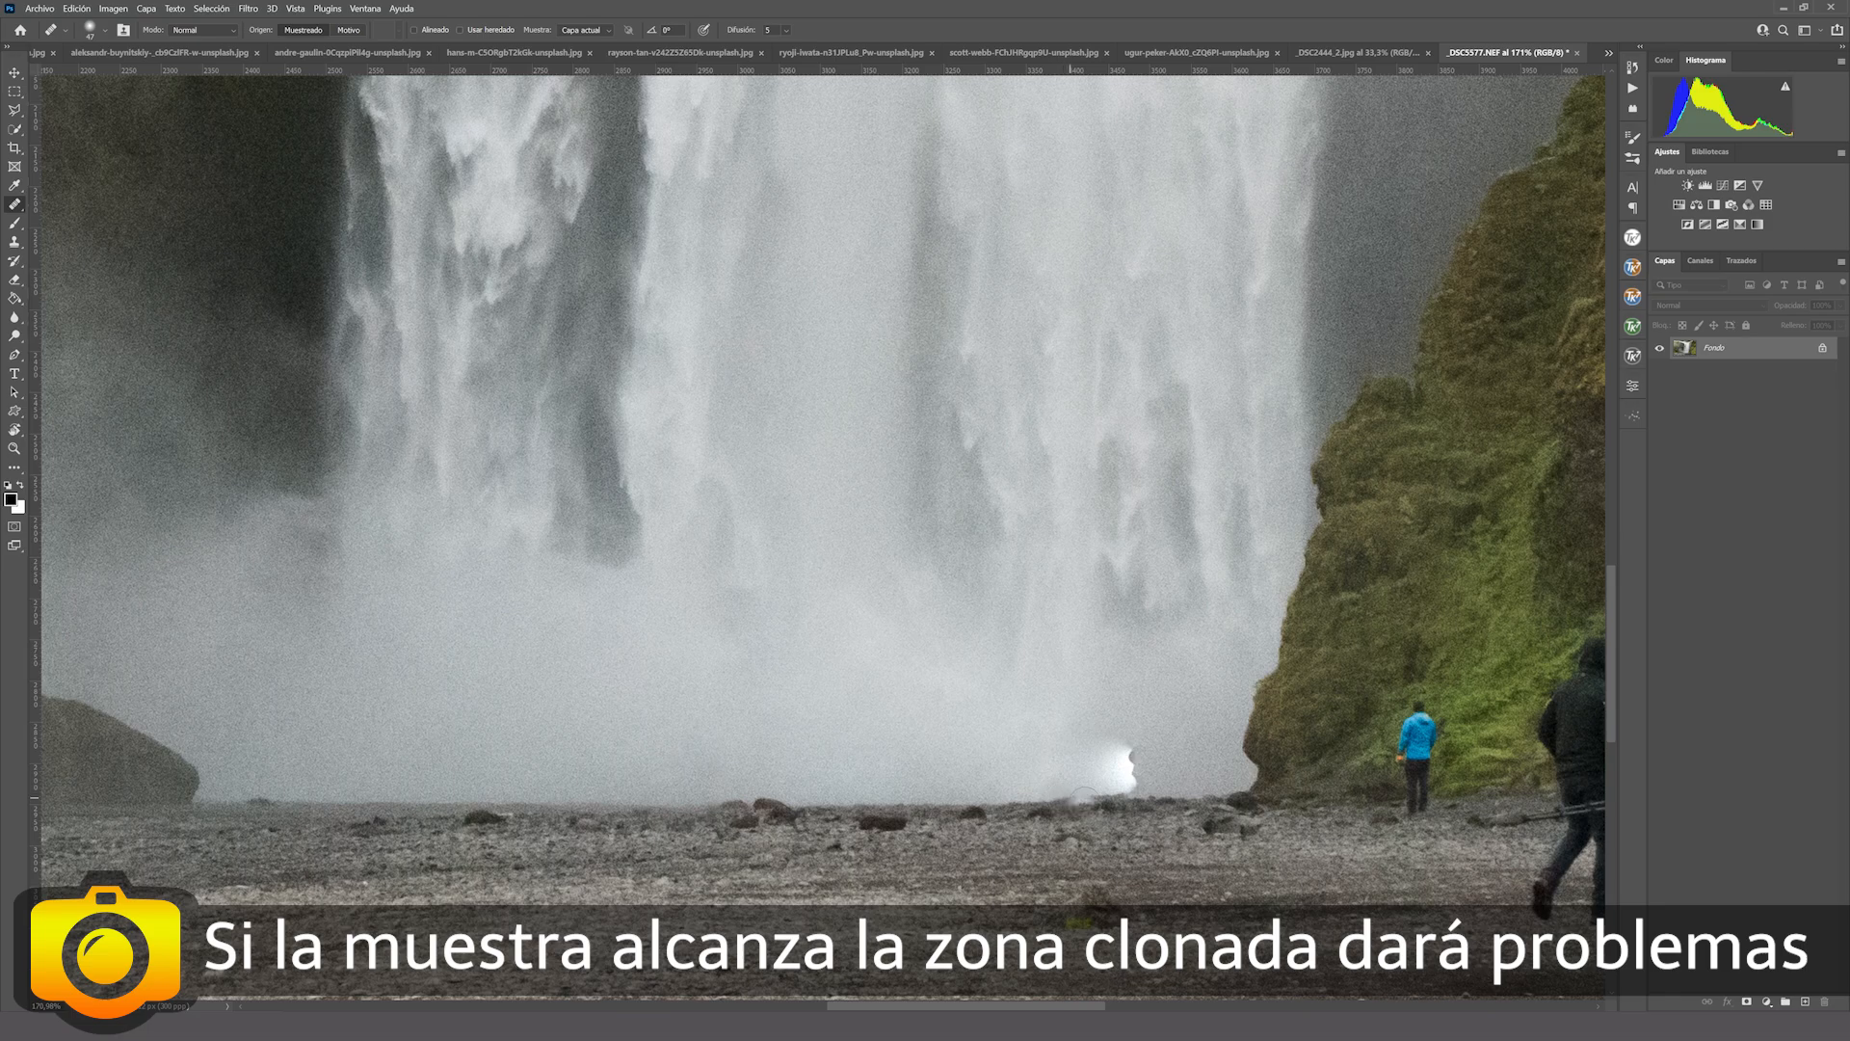
{"action": "mouse_move", "coordinate": [1118, 755]}
{"action": "left_mouse_down"}
{"action": "mouse_move", "coordinate": [1128, 791]}
{"action": "mouse_move", "coordinate": [1109, 783]}
{"action": "left_mouse_up"}
{"action": "mouse_move", "coordinate": [1104, 762]}
{"action": "left_mouse_down"}
{"action": "mouse_move", "coordinate": [1037, 784]}
{"action": "mouse_move", "coordinate": [1129, 804]}
{"action": "left_mouse_up"}
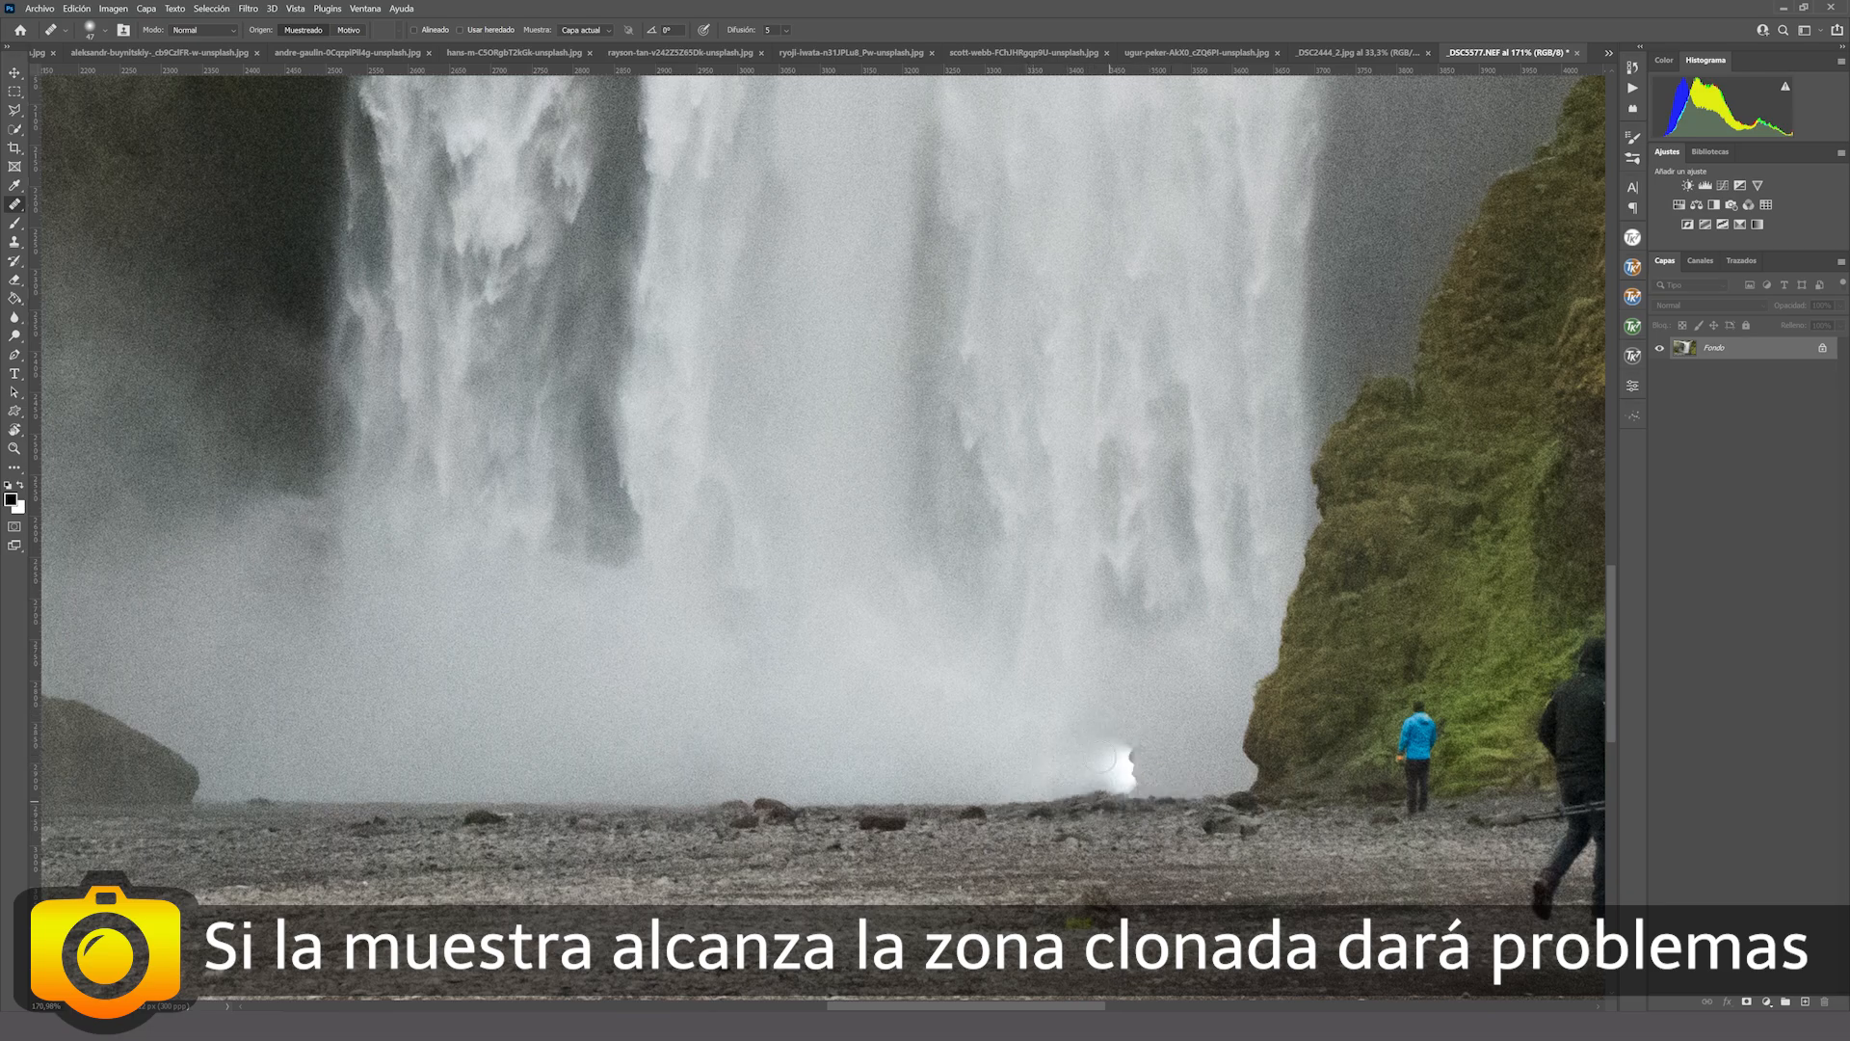
{"action": "left_click", "coordinate": [1015, 801], "text": "alt"}
{"action": "mouse_move", "coordinate": [1129, 801]}
{"action": "left_mouse_down"}
{"action": "mouse_move", "coordinate": [1150, 757]}
{"action": "mouse_move", "coordinate": [1089, 771]}
{"action": "left_mouse_up"}
Heal the gravel and shoreline around the removed pair to break up repeated rock patterns.
{"action": "mouse_move", "coordinate": [1118, 848]}
{"action": "left_mouse_down"}
{"action": "mouse_move", "coordinate": [1147, 798]}
{"action": "mouse_move", "coordinate": [1178, 811]}
{"action": "left_mouse_up"}
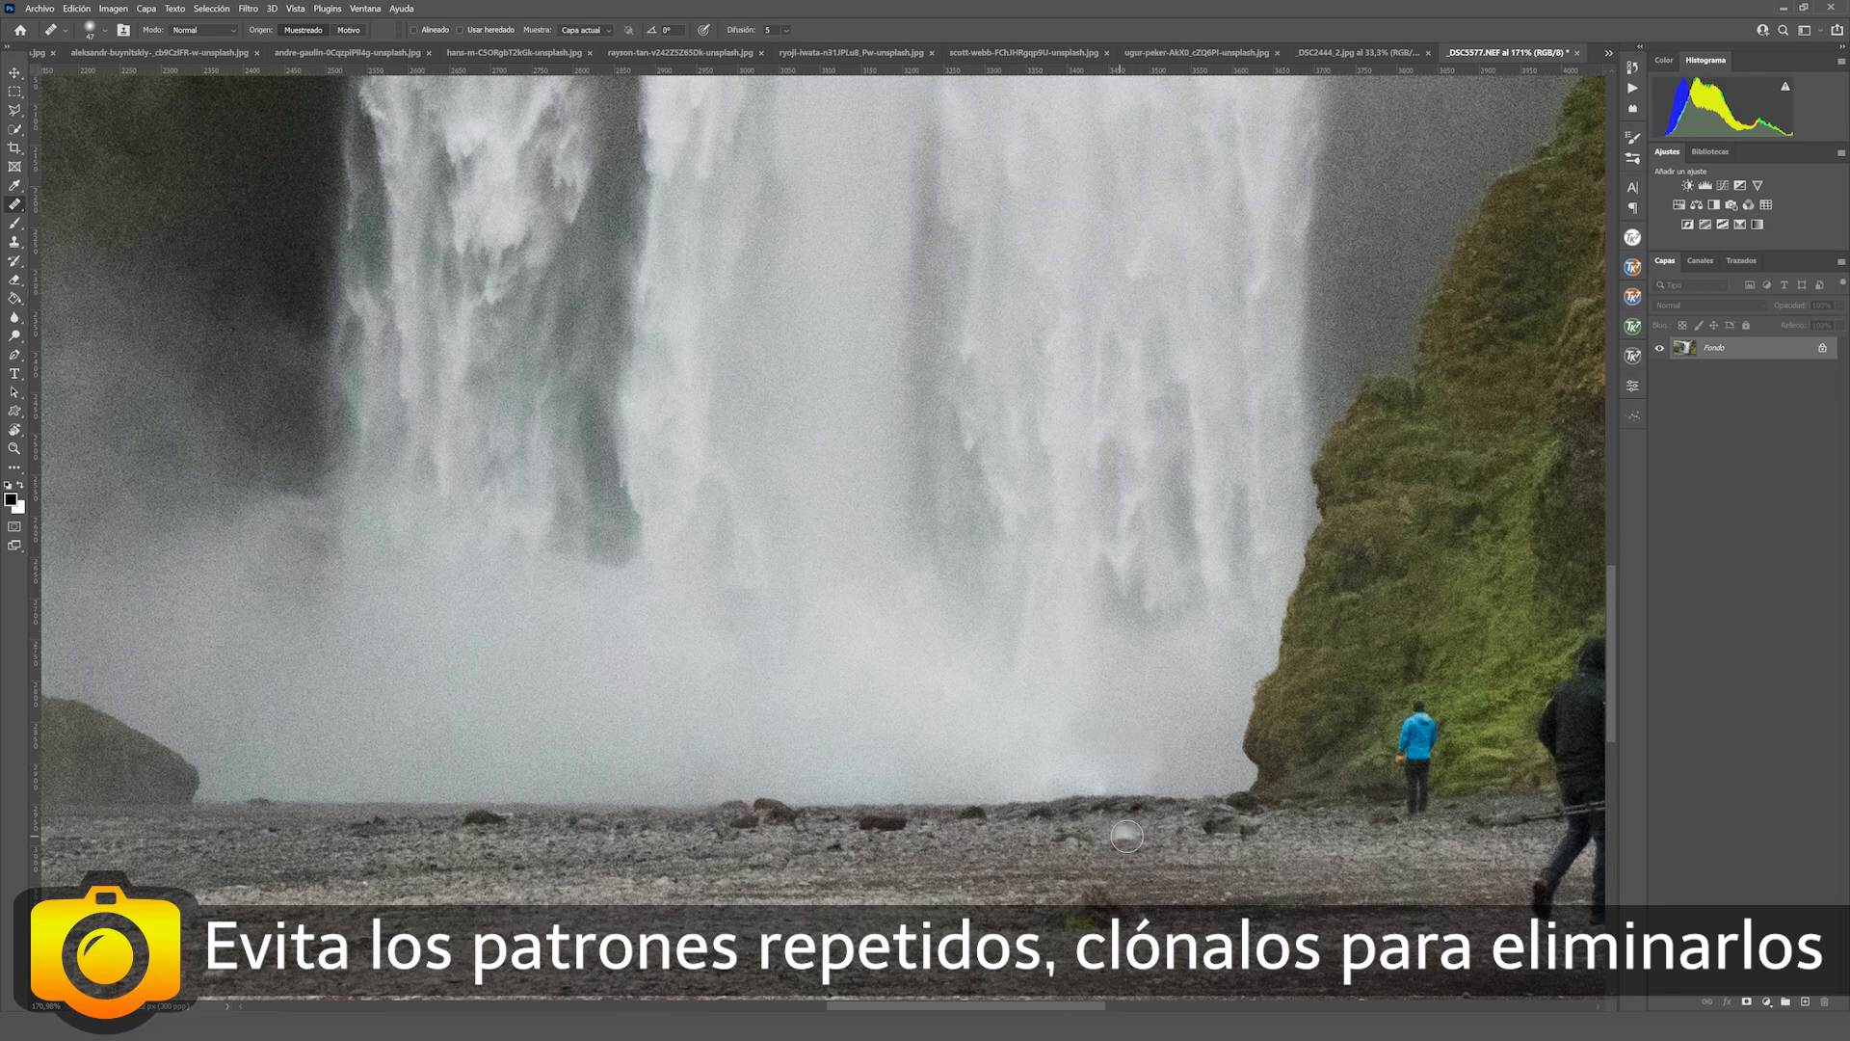
{"action": "left_click", "coordinate": [1085, 805]}
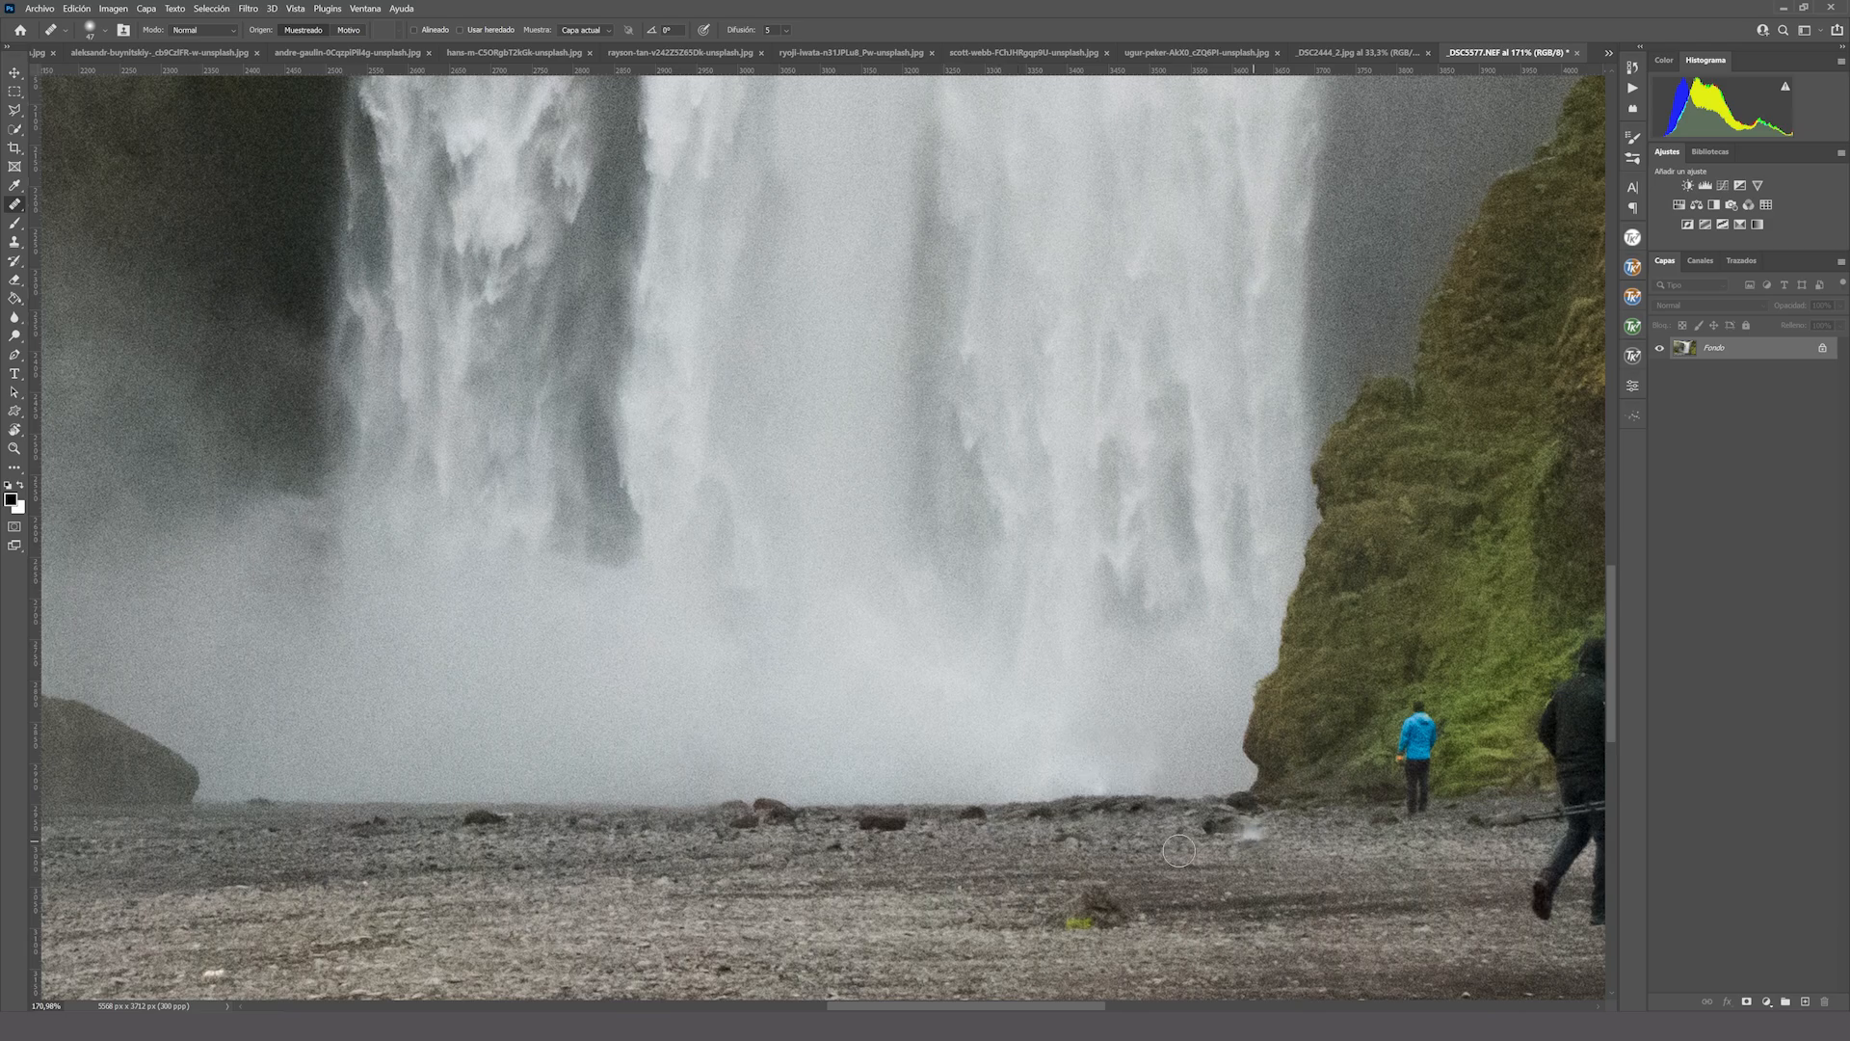
{"action": "right_click", "coordinate": [1123, 848], "text": "alt"}
{"action": "right_click", "coordinate": [1167, 849], "text": "alt"}
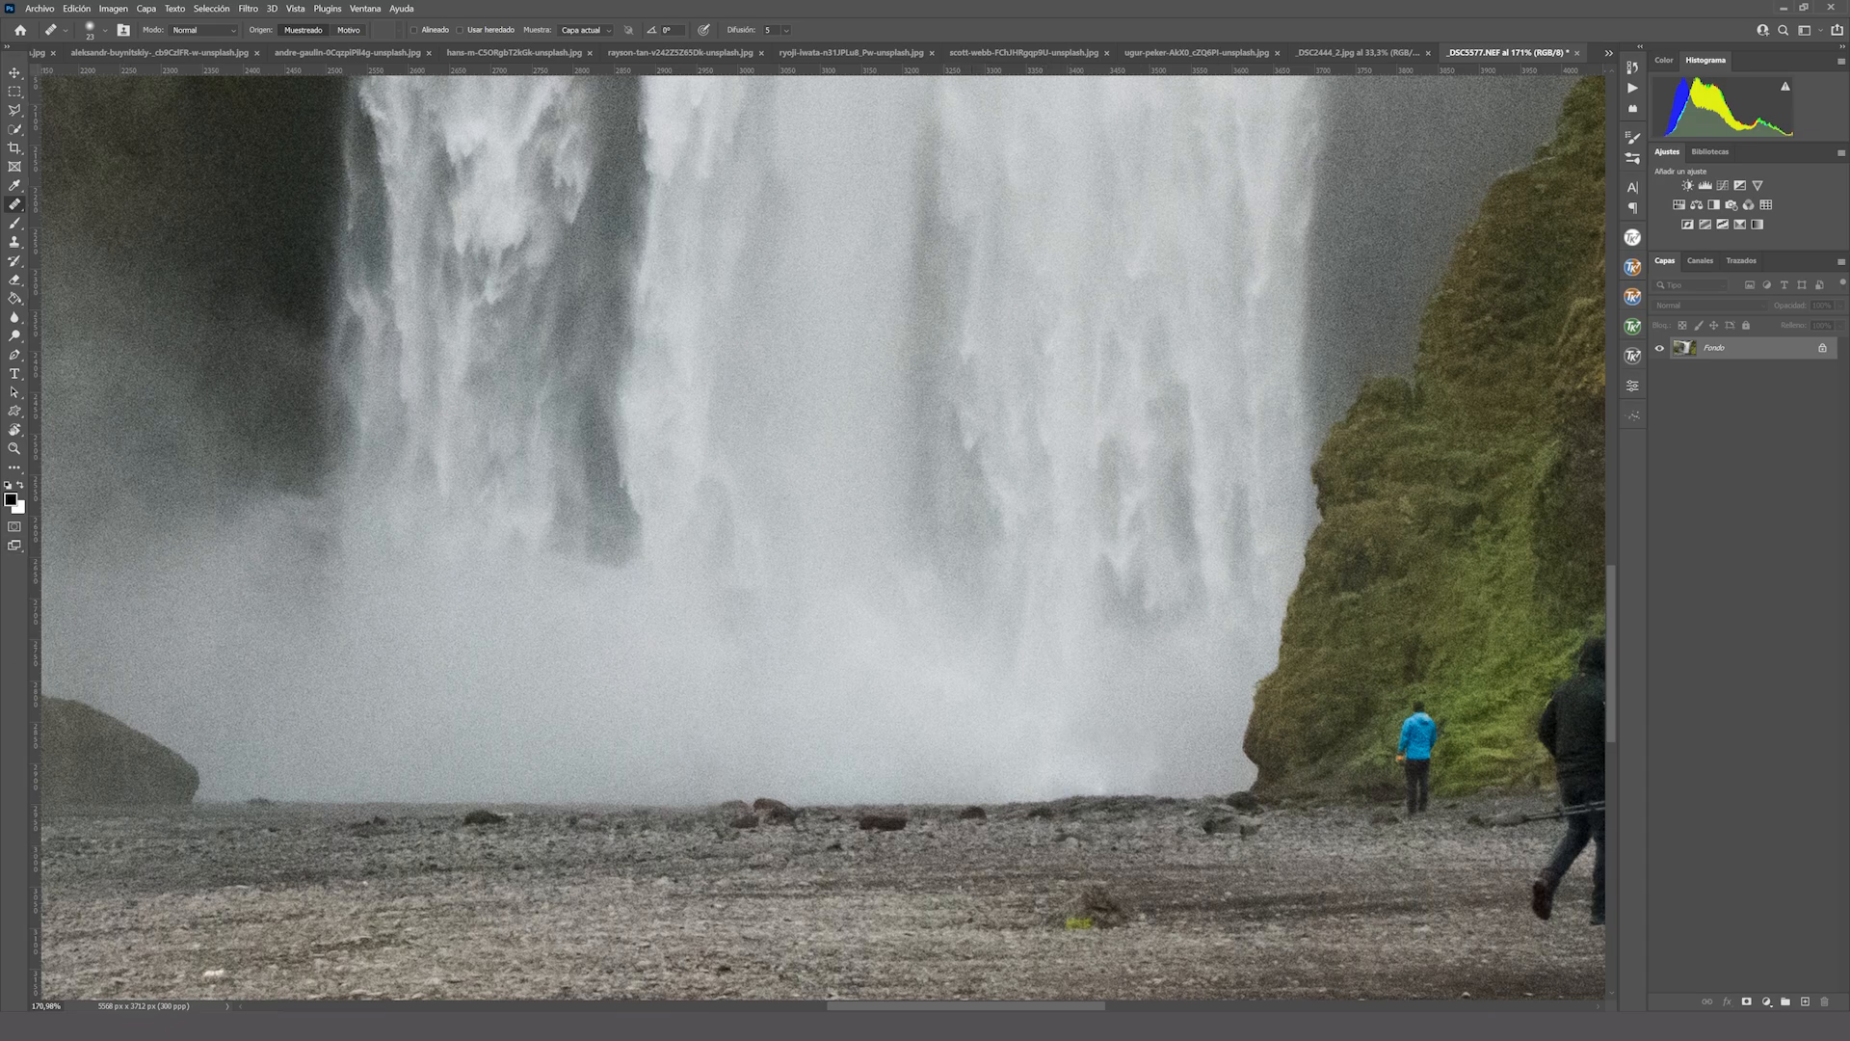
Remove the person in the blue jacket at the foot of the green cliff with the Healing Brush.
{"action": "left_click_drag", "start_coordinate": [894, 1008], "coordinate": [994, 1008]}
{"action": "left_click_drag", "start_coordinate": [758, 799], "coordinate": [782, 799]}
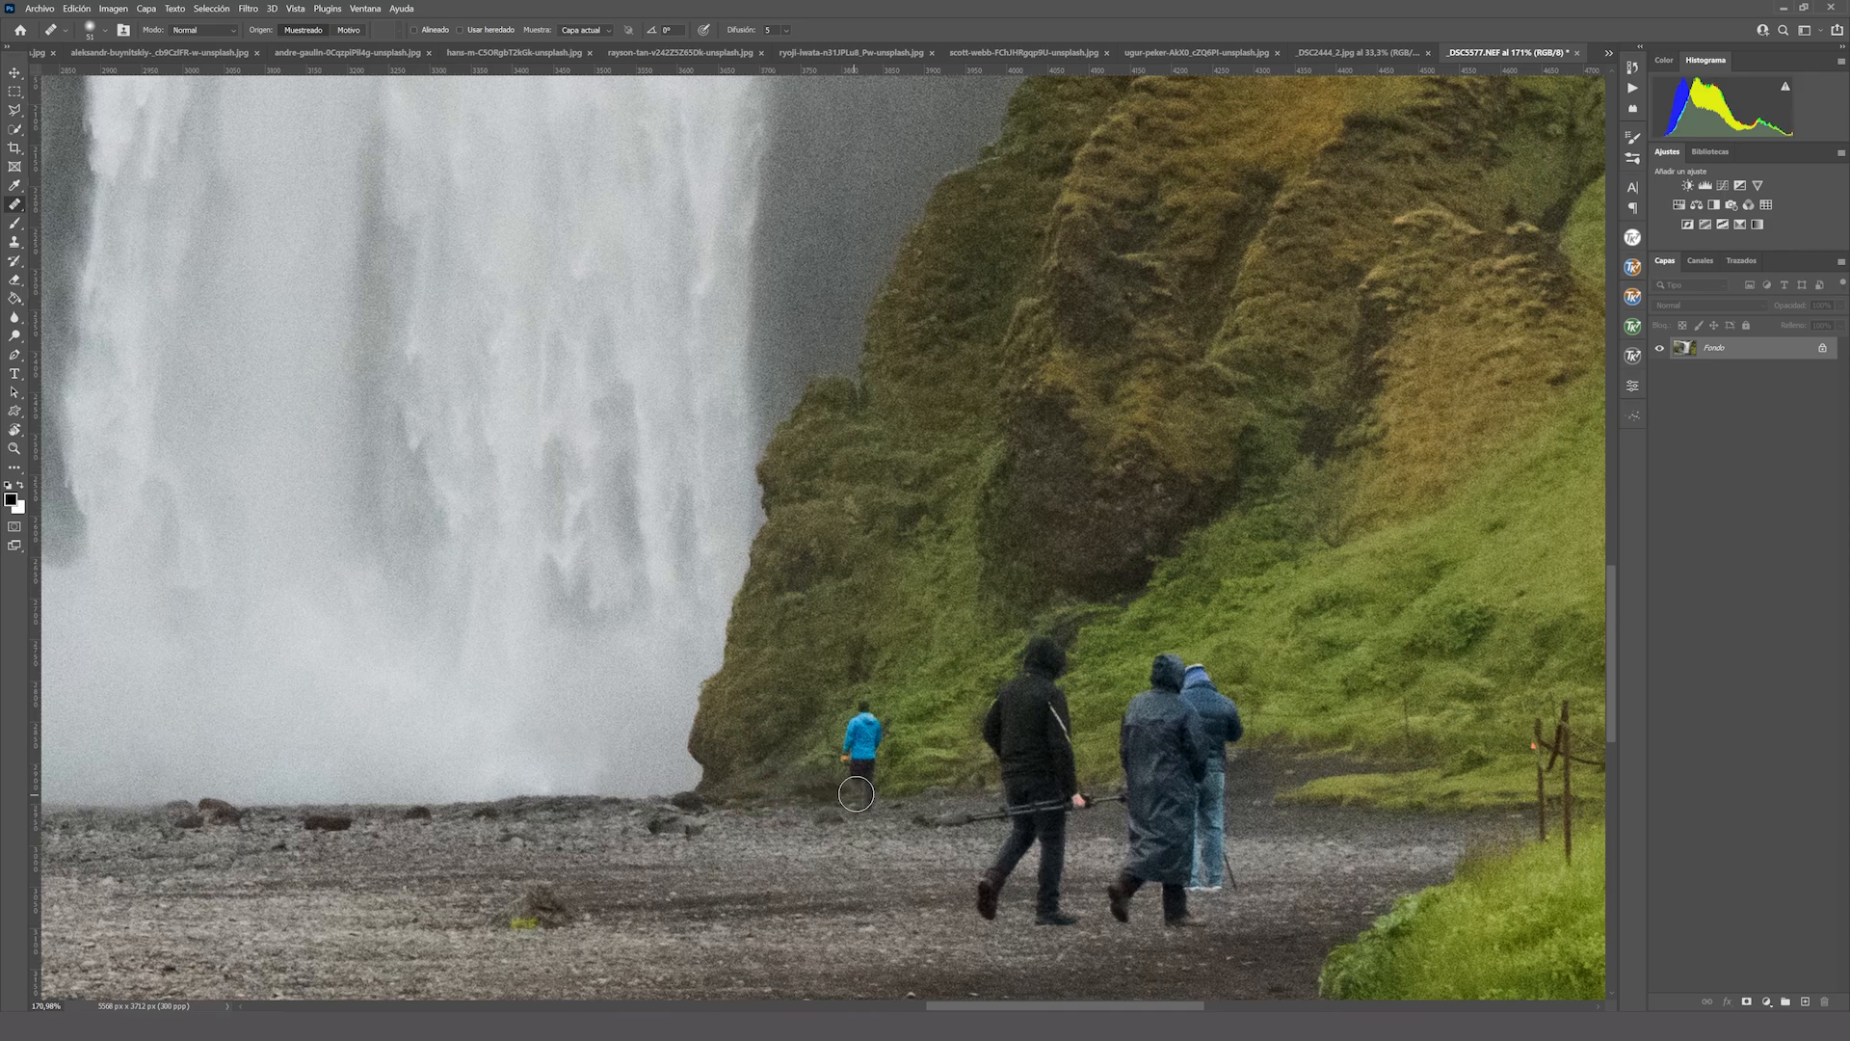
{"action": "left_click_drag", "start_coordinate": [856, 796], "coordinate": [869, 725]}
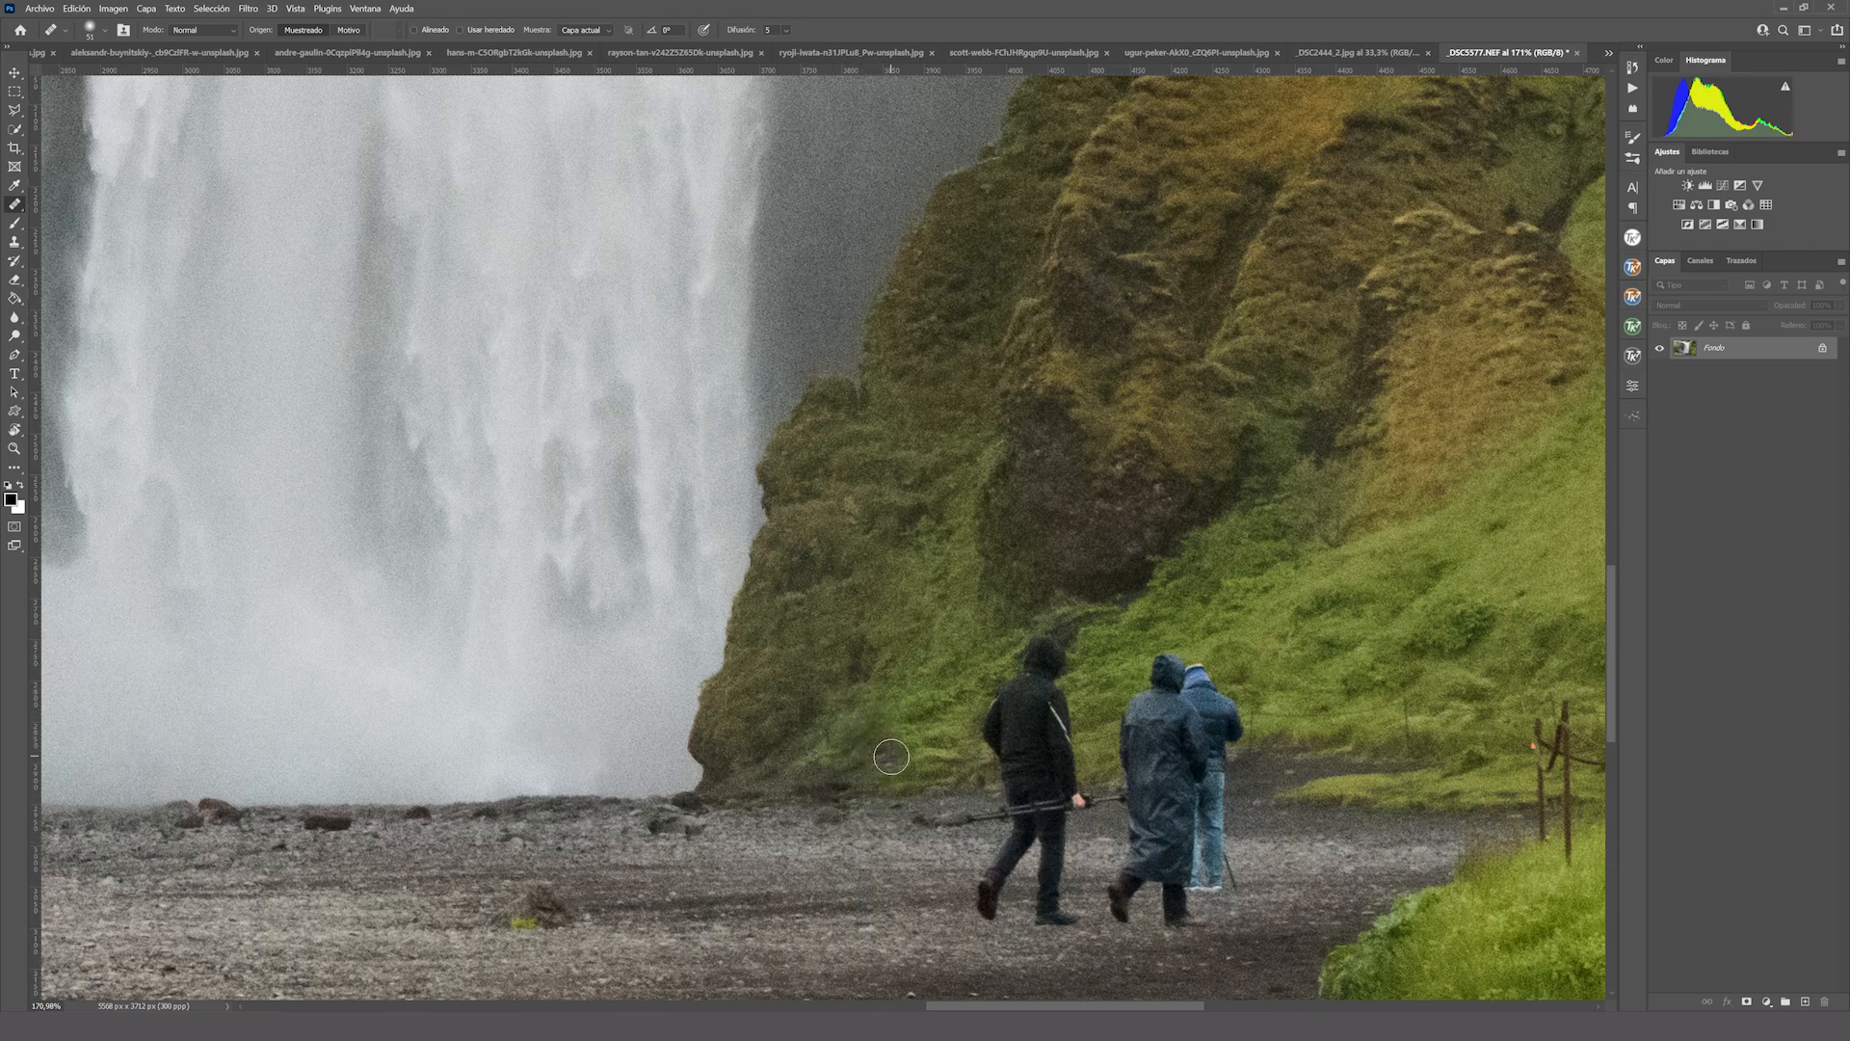
{"action": "left_click_drag", "start_coordinate": [880, 733], "coordinate": [905, 705]}
Remove the walker in black holding the tripod using the Patch tool with the hillside and gravel beside him, and deselect.
{"action": "right_click", "coordinate": [15, 205]}
{"action": "left_click", "coordinate": [84, 234]}
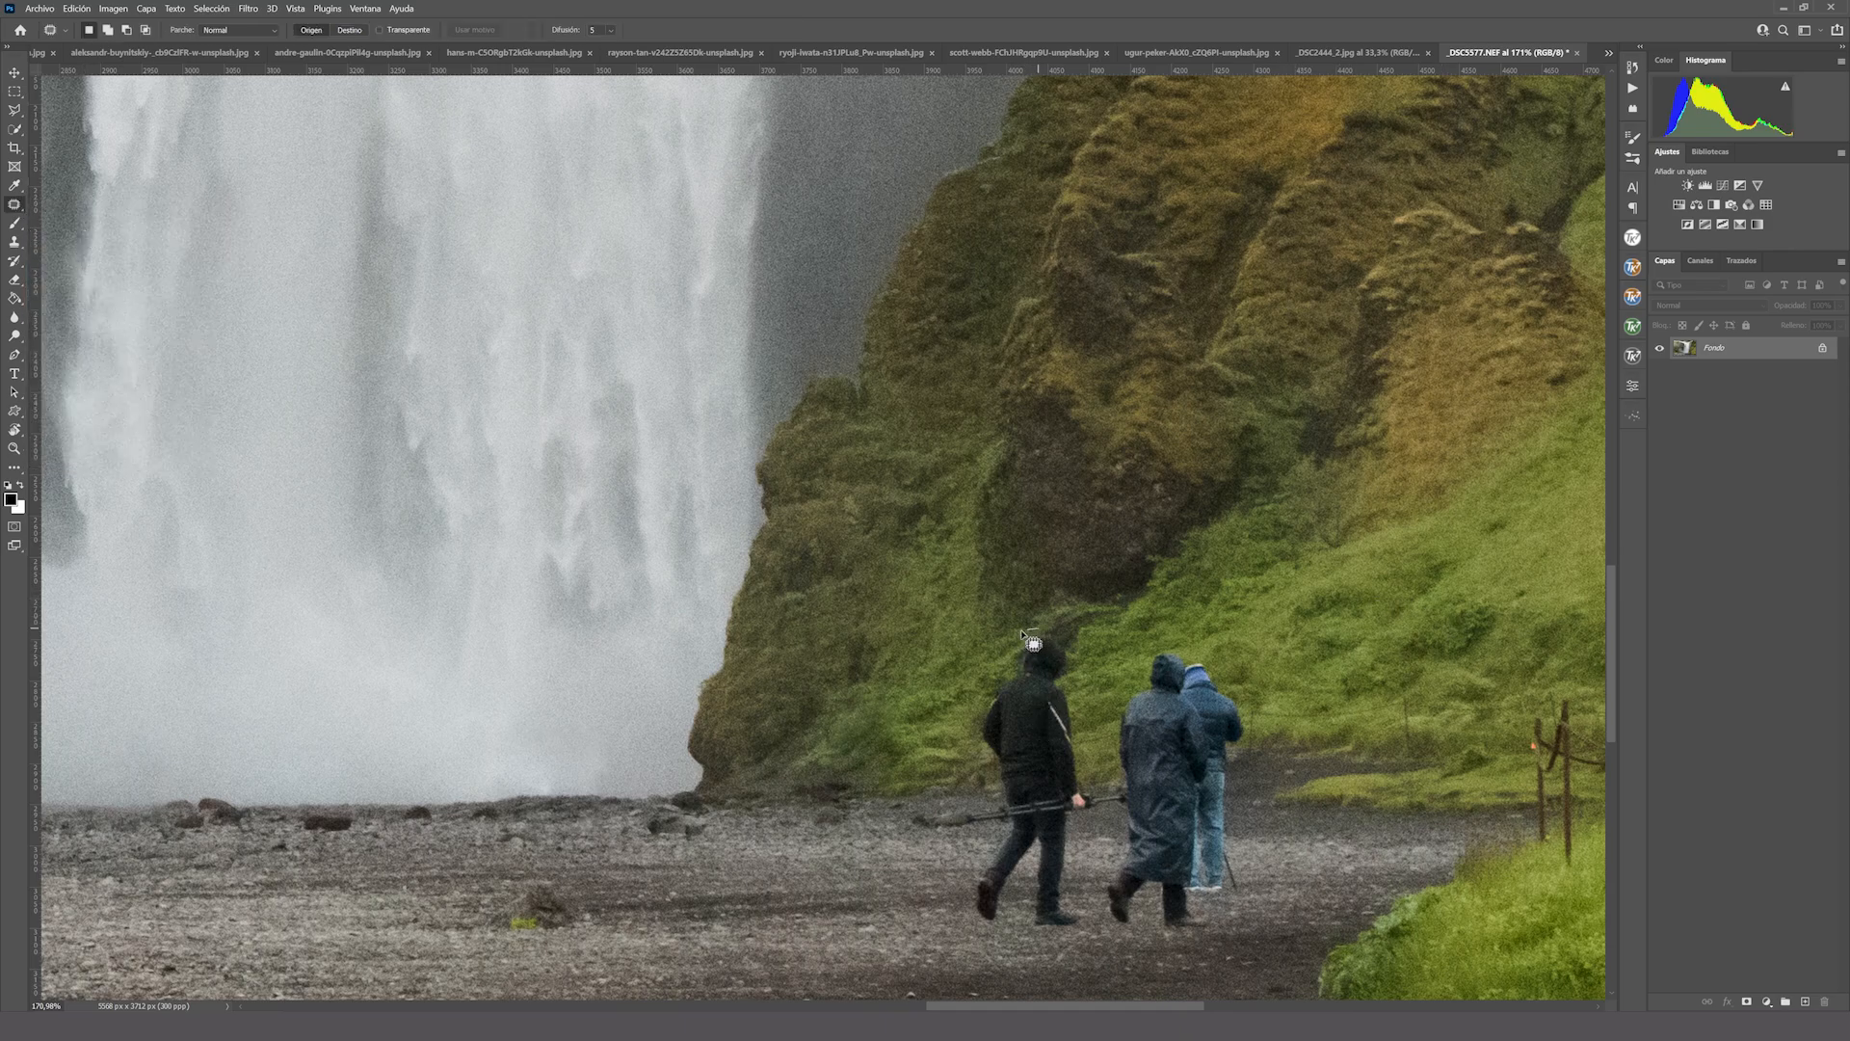
{"action": "mouse_move", "coordinate": [985, 692]}
{"action": "left_mouse_down"}
{"action": "mouse_move", "coordinate": [995, 803]}
{"action": "mouse_move", "coordinate": [905, 820]}
{"action": "mouse_move", "coordinate": [1000, 834]}
{"action": "mouse_move", "coordinate": [964, 881]}
{"action": "mouse_move", "coordinate": [965, 926]}
{"action": "mouse_move", "coordinate": [998, 932]}
{"action": "mouse_move", "coordinate": [1019, 883]}
{"action": "mouse_move", "coordinate": [1040, 936]}
{"action": "mouse_move", "coordinate": [1088, 935]}
{"action": "mouse_move", "coordinate": [1086, 869]}
{"action": "left_mouse_up"}
{"action": "mouse_move", "coordinate": [1089, 781]}
{"action": "left_mouse_down"}
{"action": "mouse_move", "coordinate": [1090, 711]}
{"action": "mouse_move", "coordinate": [1061, 633]}
{"action": "mouse_move", "coordinate": [961, 863]}
{"action": "mouse_move", "coordinate": [804, 814]}
{"action": "mouse_move", "coordinate": [829, 672]}
{"action": "mouse_move", "coordinate": [818, 741]}
{"action": "left_mouse_up"}
{"action": "key", "text": "ctrl+d"}
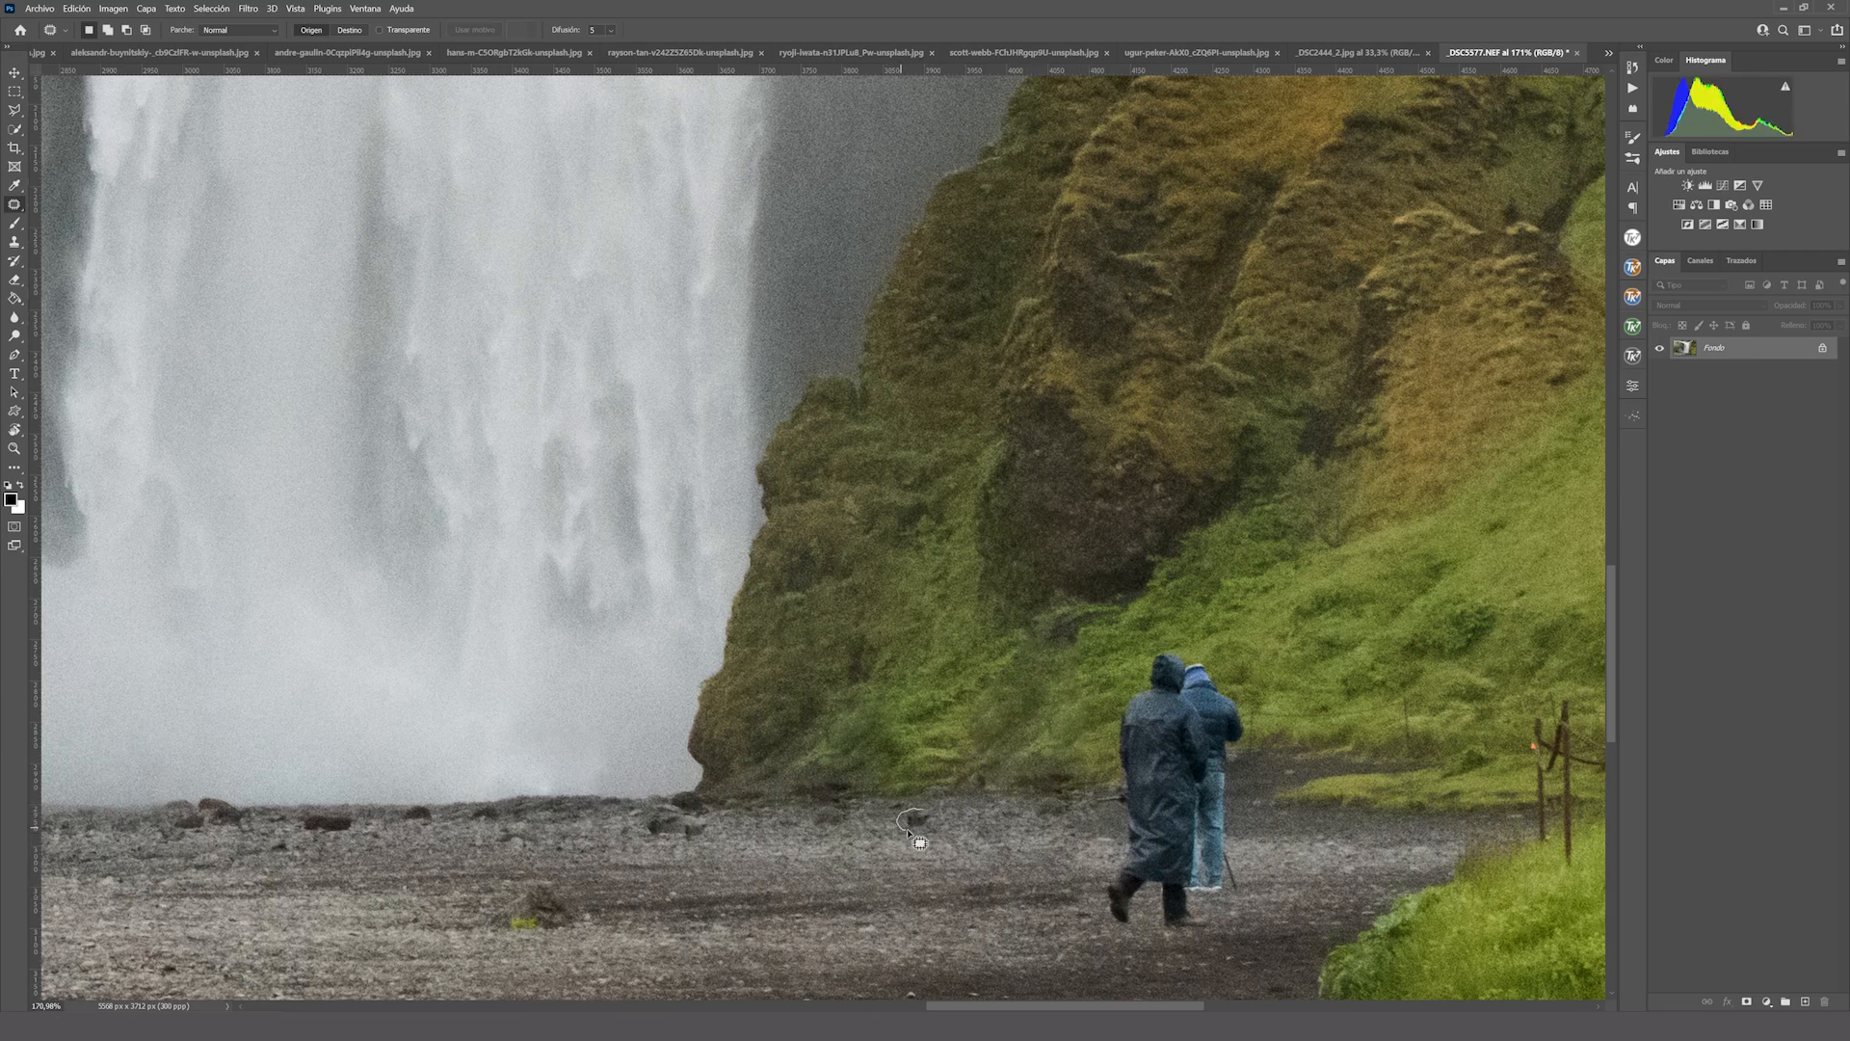
Patch the leftover marks on the gravel where the walker's tripod was, using clean gravel nearby, and deselect.
{"action": "left_click_drag", "start_coordinate": [935, 821], "coordinate": [934, 819]}
{"action": "left_click_drag", "start_coordinate": [918, 826], "coordinate": [880, 848]}
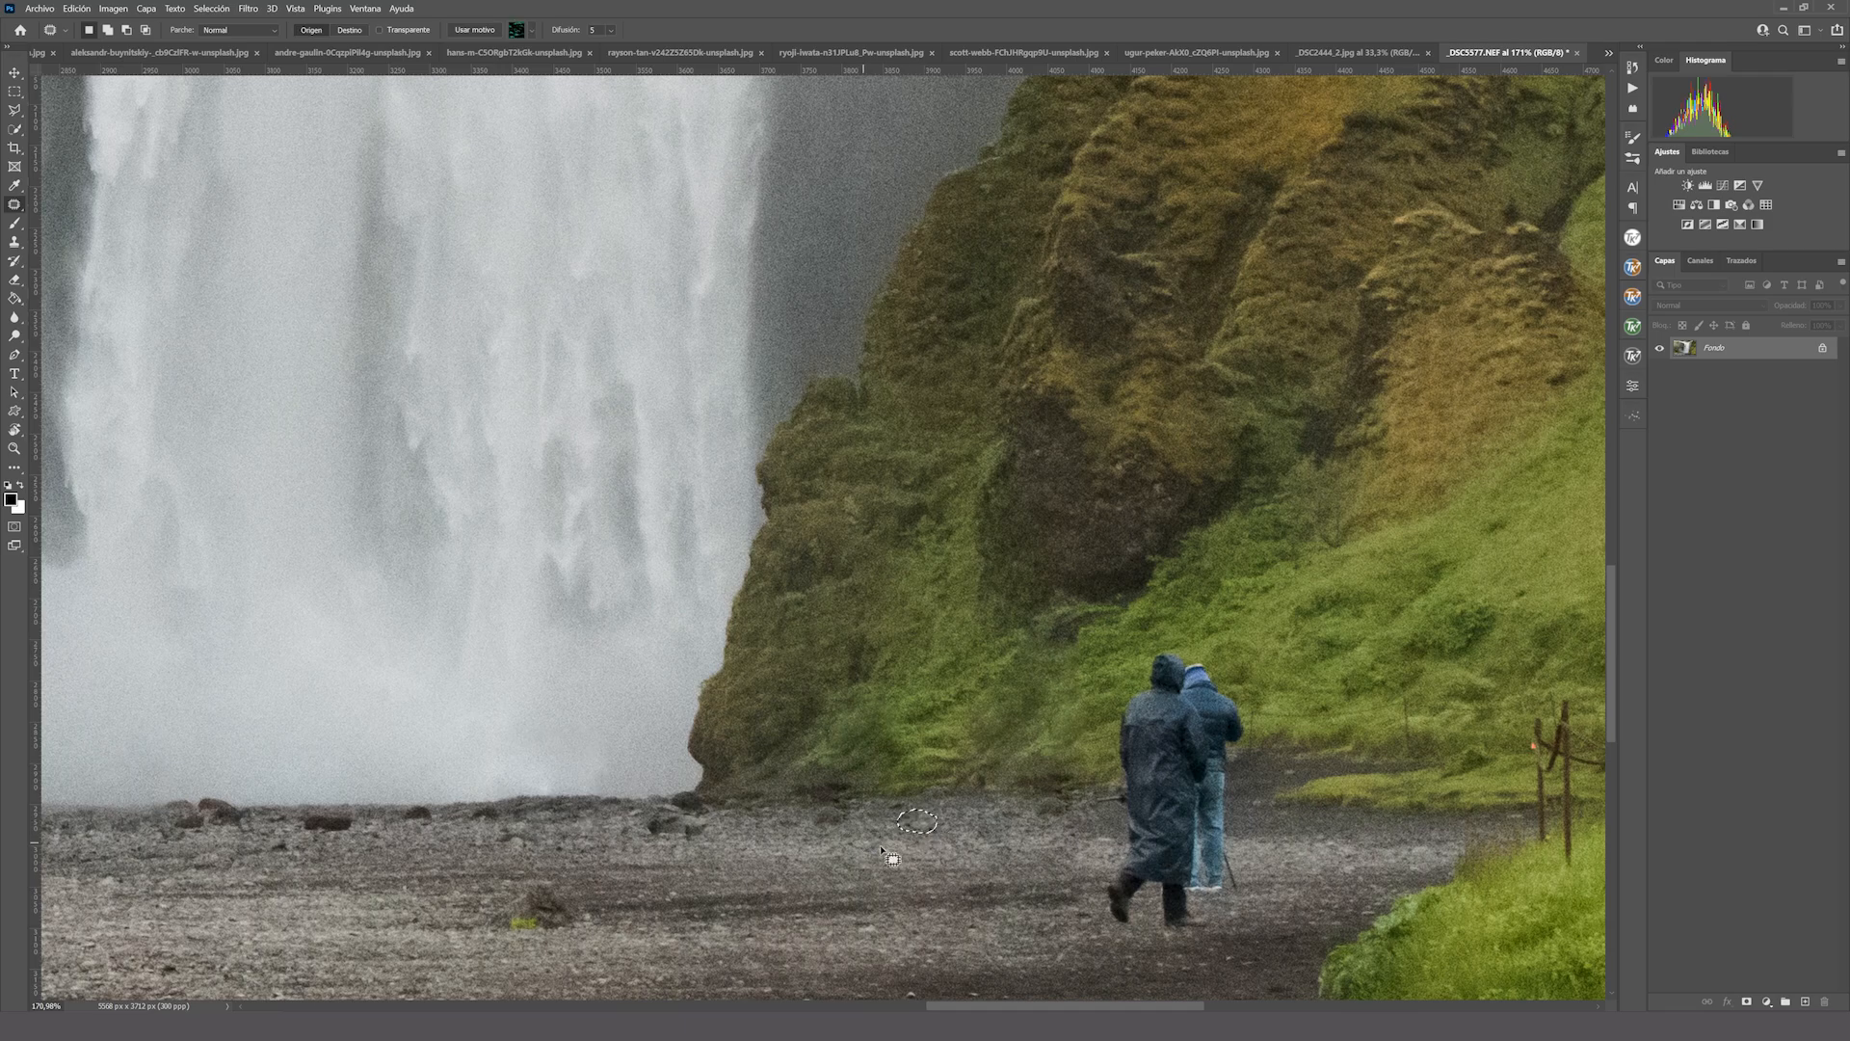
{"action": "key", "text": "ctrl+d"}
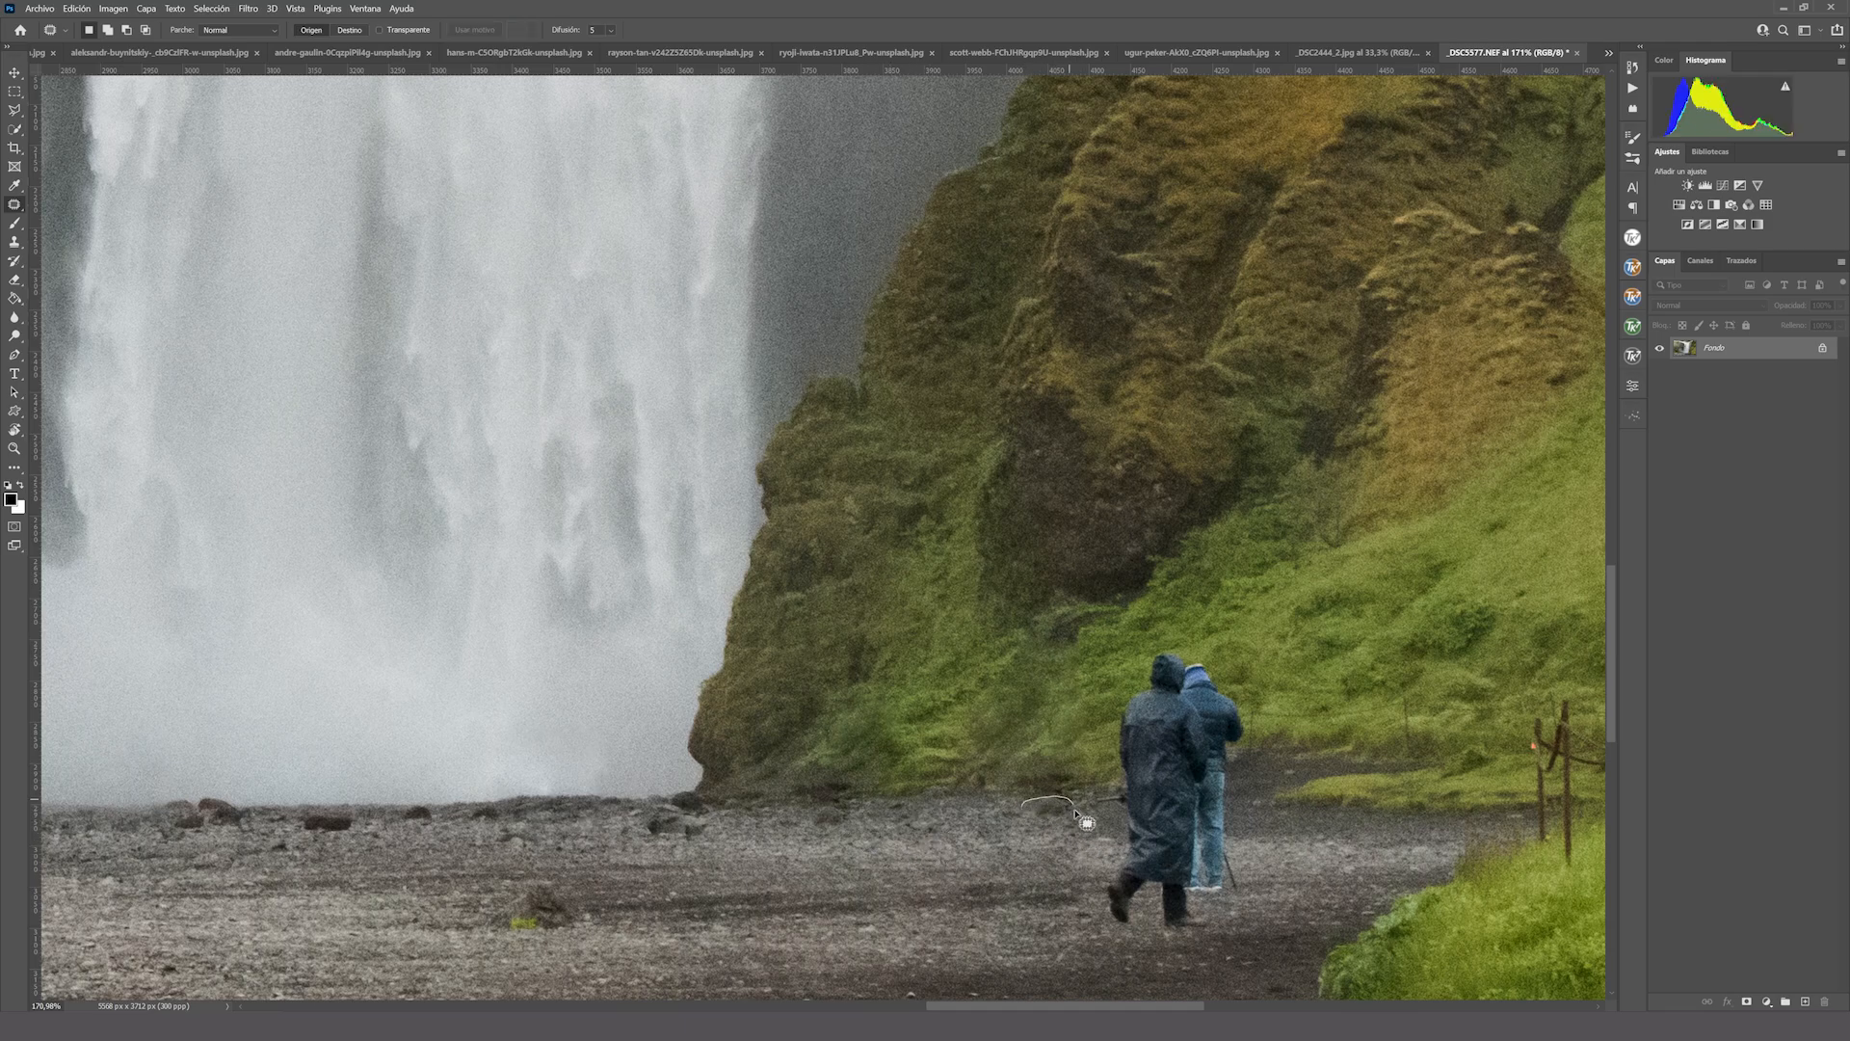
{"action": "mouse_move", "coordinate": [1077, 814]}
{"action": "left_mouse_down"}
{"action": "mouse_move", "coordinate": [1043, 829]}
{"action": "mouse_move", "coordinate": [1023, 806]}
{"action": "mouse_move", "coordinate": [992, 841]}
{"action": "mouse_move", "coordinate": [910, 852]}
{"action": "left_mouse_up"}
{"action": "key", "text": "ctrl+d"}
Outline the remaining two people in raincoat and blue jacket loosely with the Patch tool.
{"action": "left_click_drag", "start_coordinate": [1136, 681], "coordinate": [1106, 779]}
{"action": "mouse_move", "coordinate": [1099, 871]}
{"action": "left_mouse_down"}
{"action": "mouse_move", "coordinate": [1119, 935]}
{"action": "mouse_move", "coordinate": [1142, 918]}
{"action": "mouse_move", "coordinate": [1178, 942]}
{"action": "mouse_move", "coordinate": [1220, 929]}
{"action": "mouse_move", "coordinate": [1211, 904]}
{"action": "mouse_move", "coordinate": [1248, 873]}
{"action": "left_mouse_up"}
{"action": "left_click_drag", "start_coordinate": [1238, 804], "coordinate": [1251, 719]}
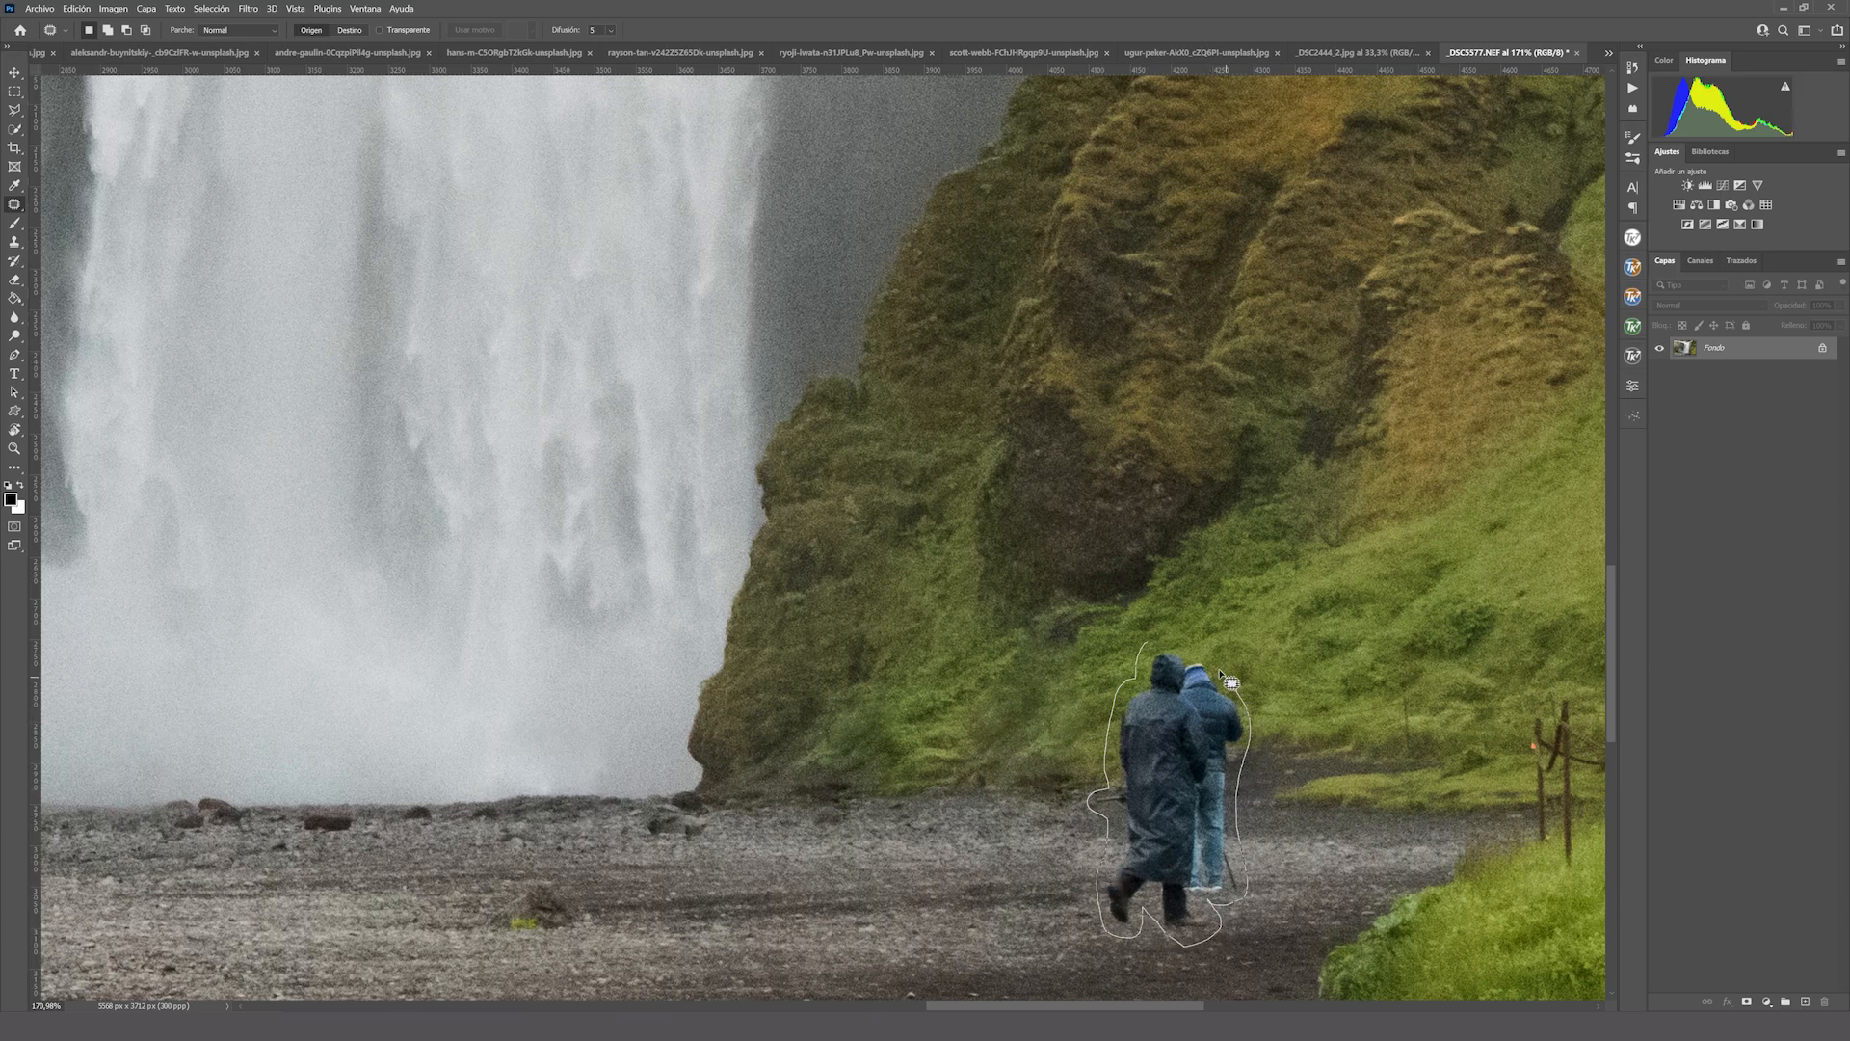
{"action": "left_click_drag", "start_coordinate": [1195, 658], "coordinate": [1187, 654]}
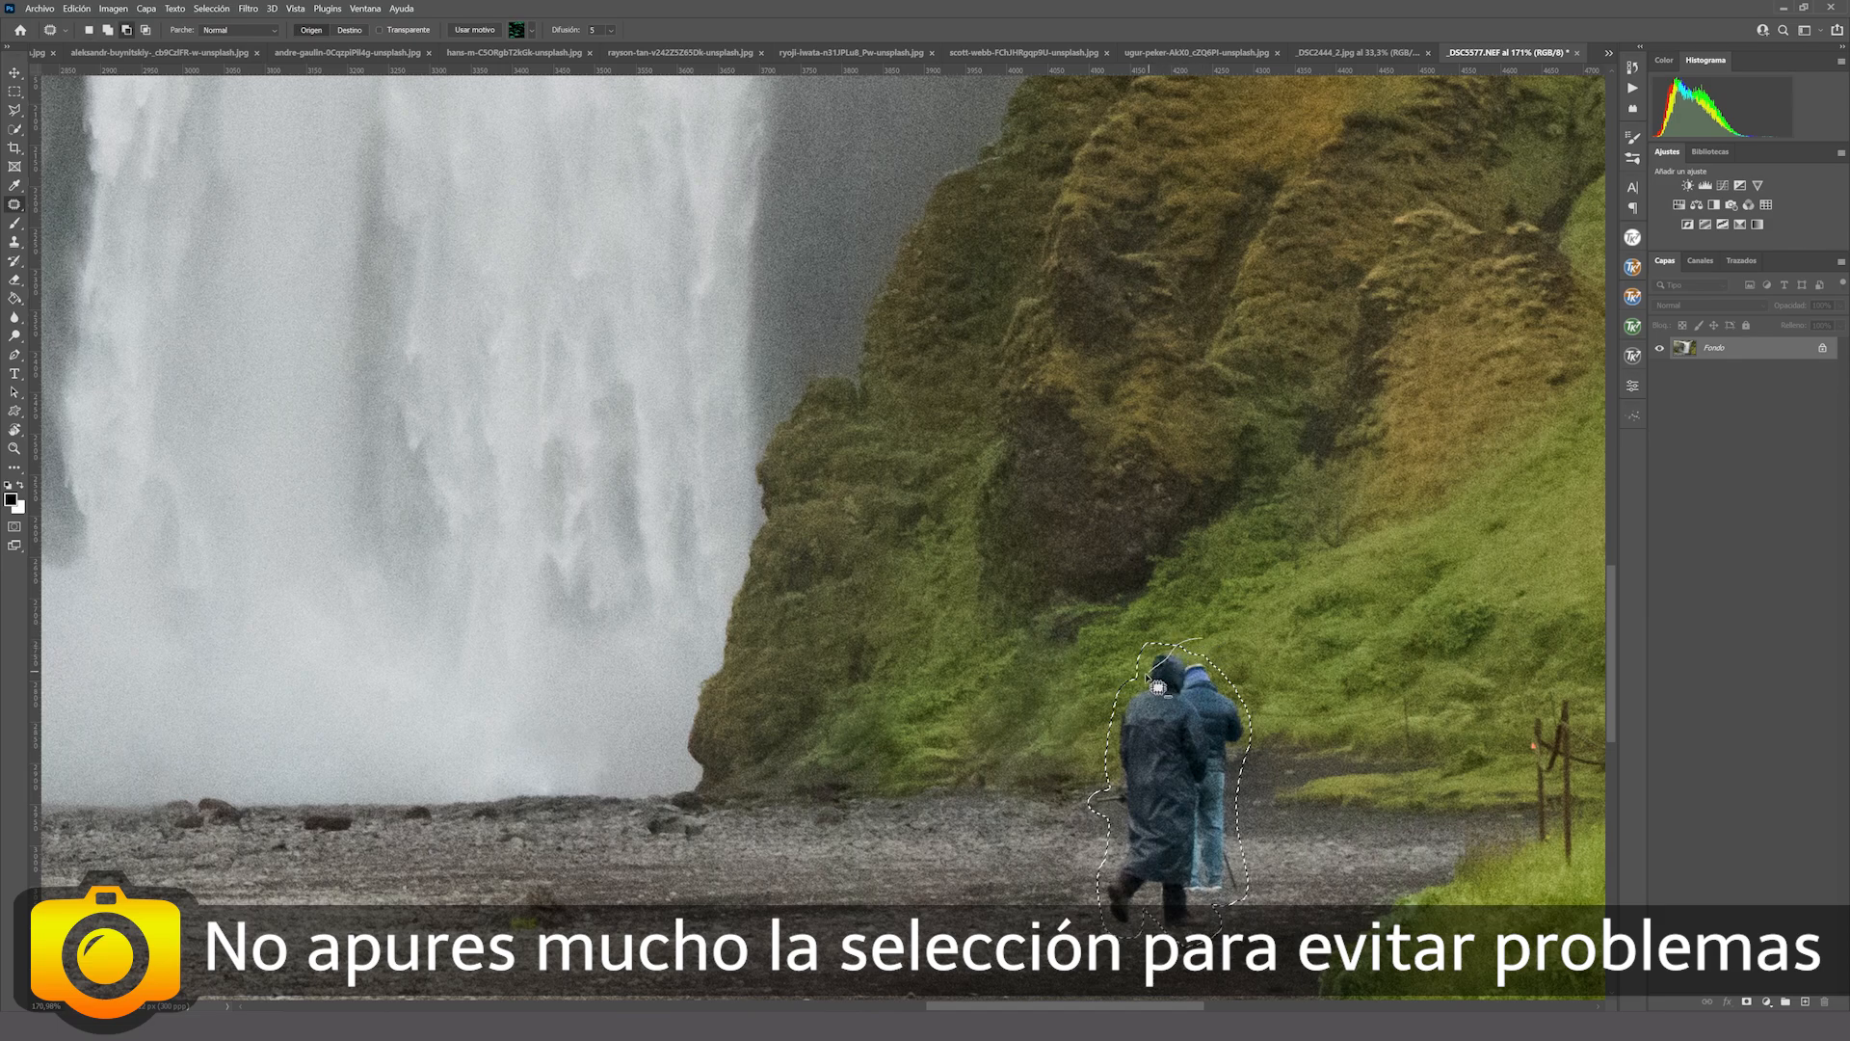
Try patching the two people with the selection trimmed into the raincoat hood, and undo the patch.
{"action": "mouse_move", "coordinate": [1158, 686]}
{"action": "left_mouse_down"}
{"action": "mouse_move", "coordinate": [1119, 665]}
{"action": "mouse_move", "coordinate": [1181, 626]}
{"action": "mouse_move", "coordinate": [1224, 646]}
{"action": "mouse_move", "coordinate": [1217, 660]}
{"action": "left_mouse_up"}
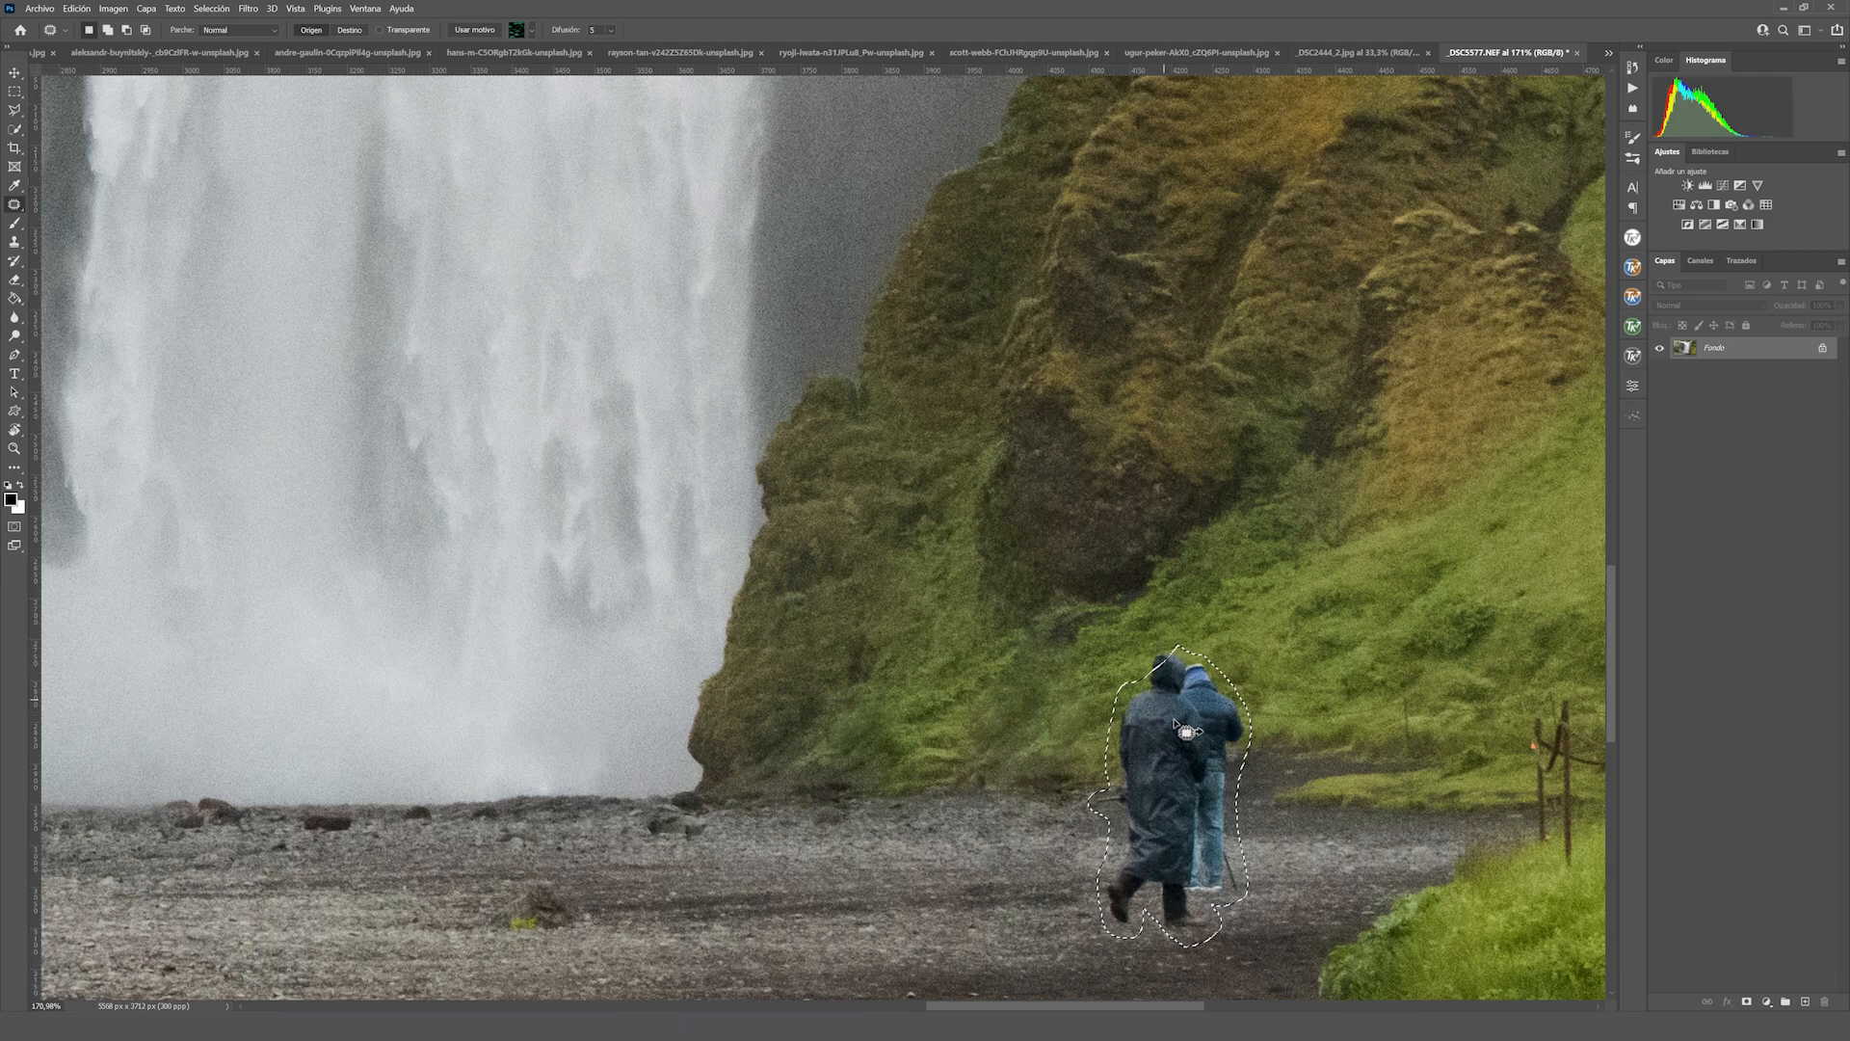
{"action": "left_click_drag", "start_coordinate": [1175, 729], "coordinate": [901, 723]}
{"action": "key", "text": "ctrl+d"}
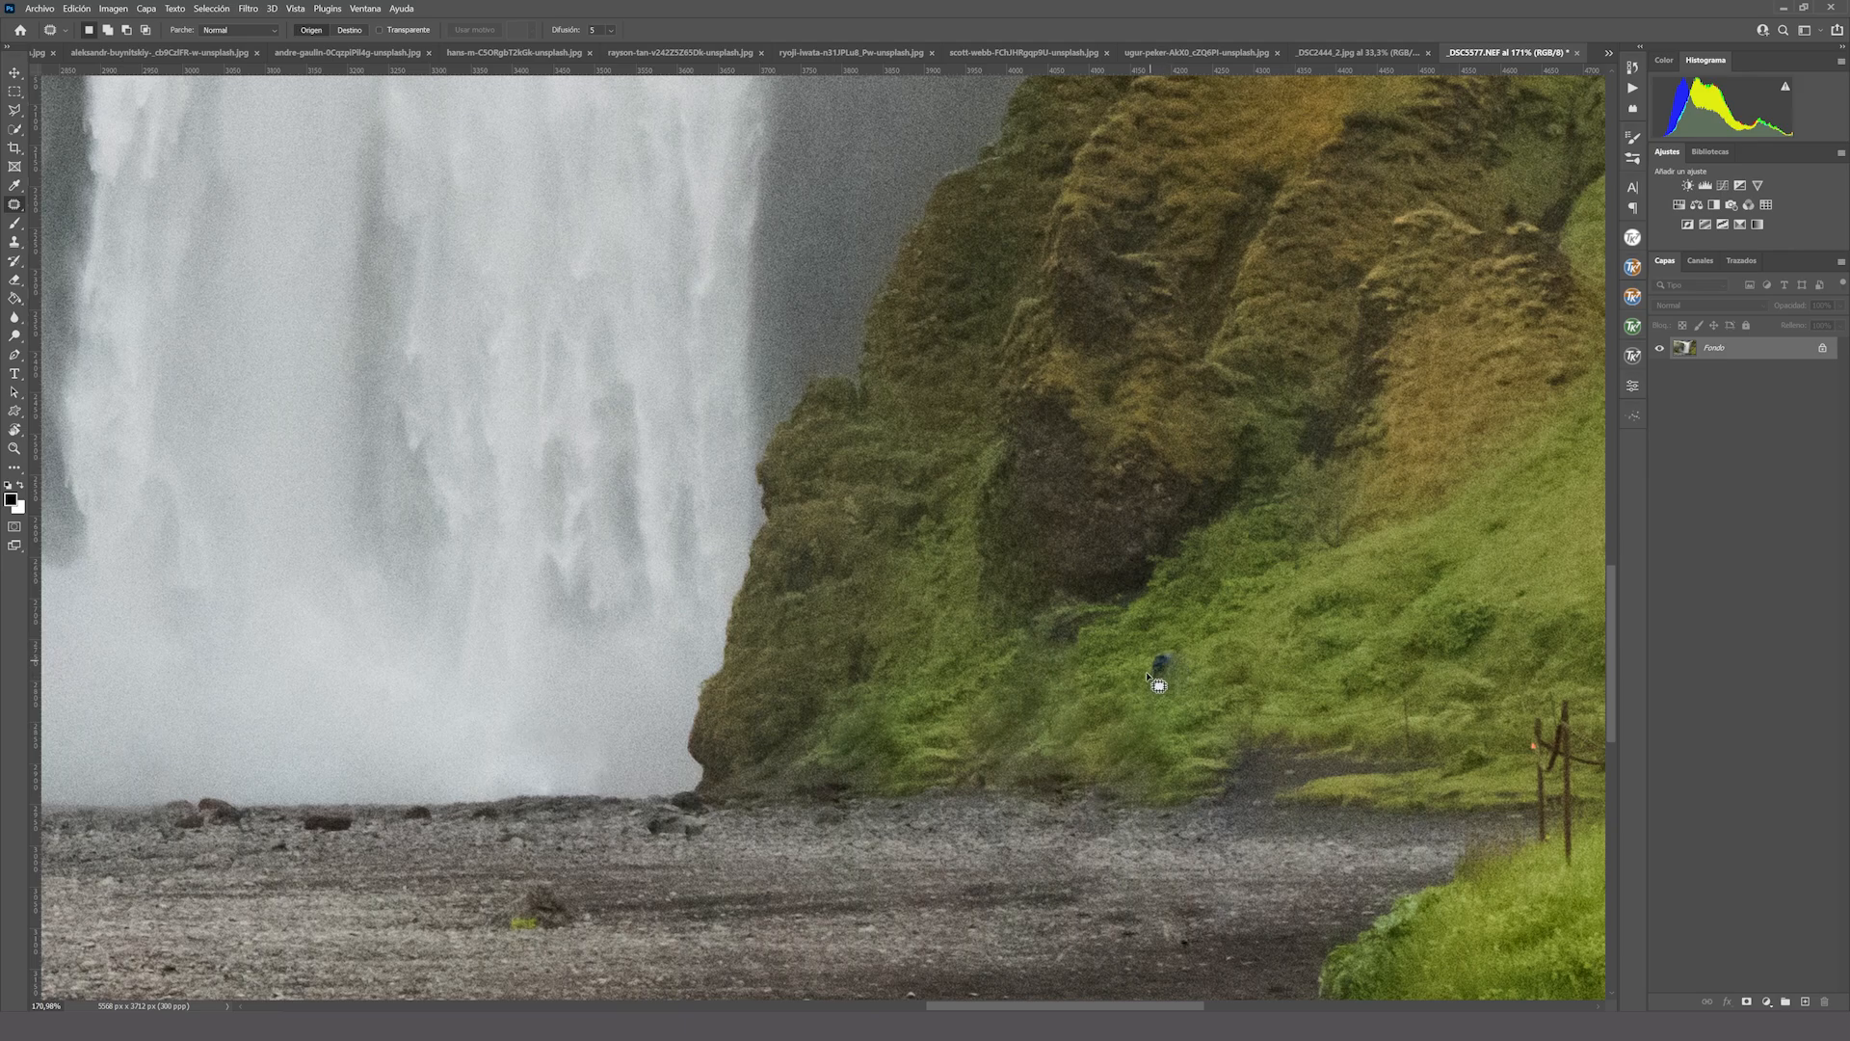
{"action": "key", "text": "ctrl+z"}
{"action": "key", "text": "ctrl+z"}
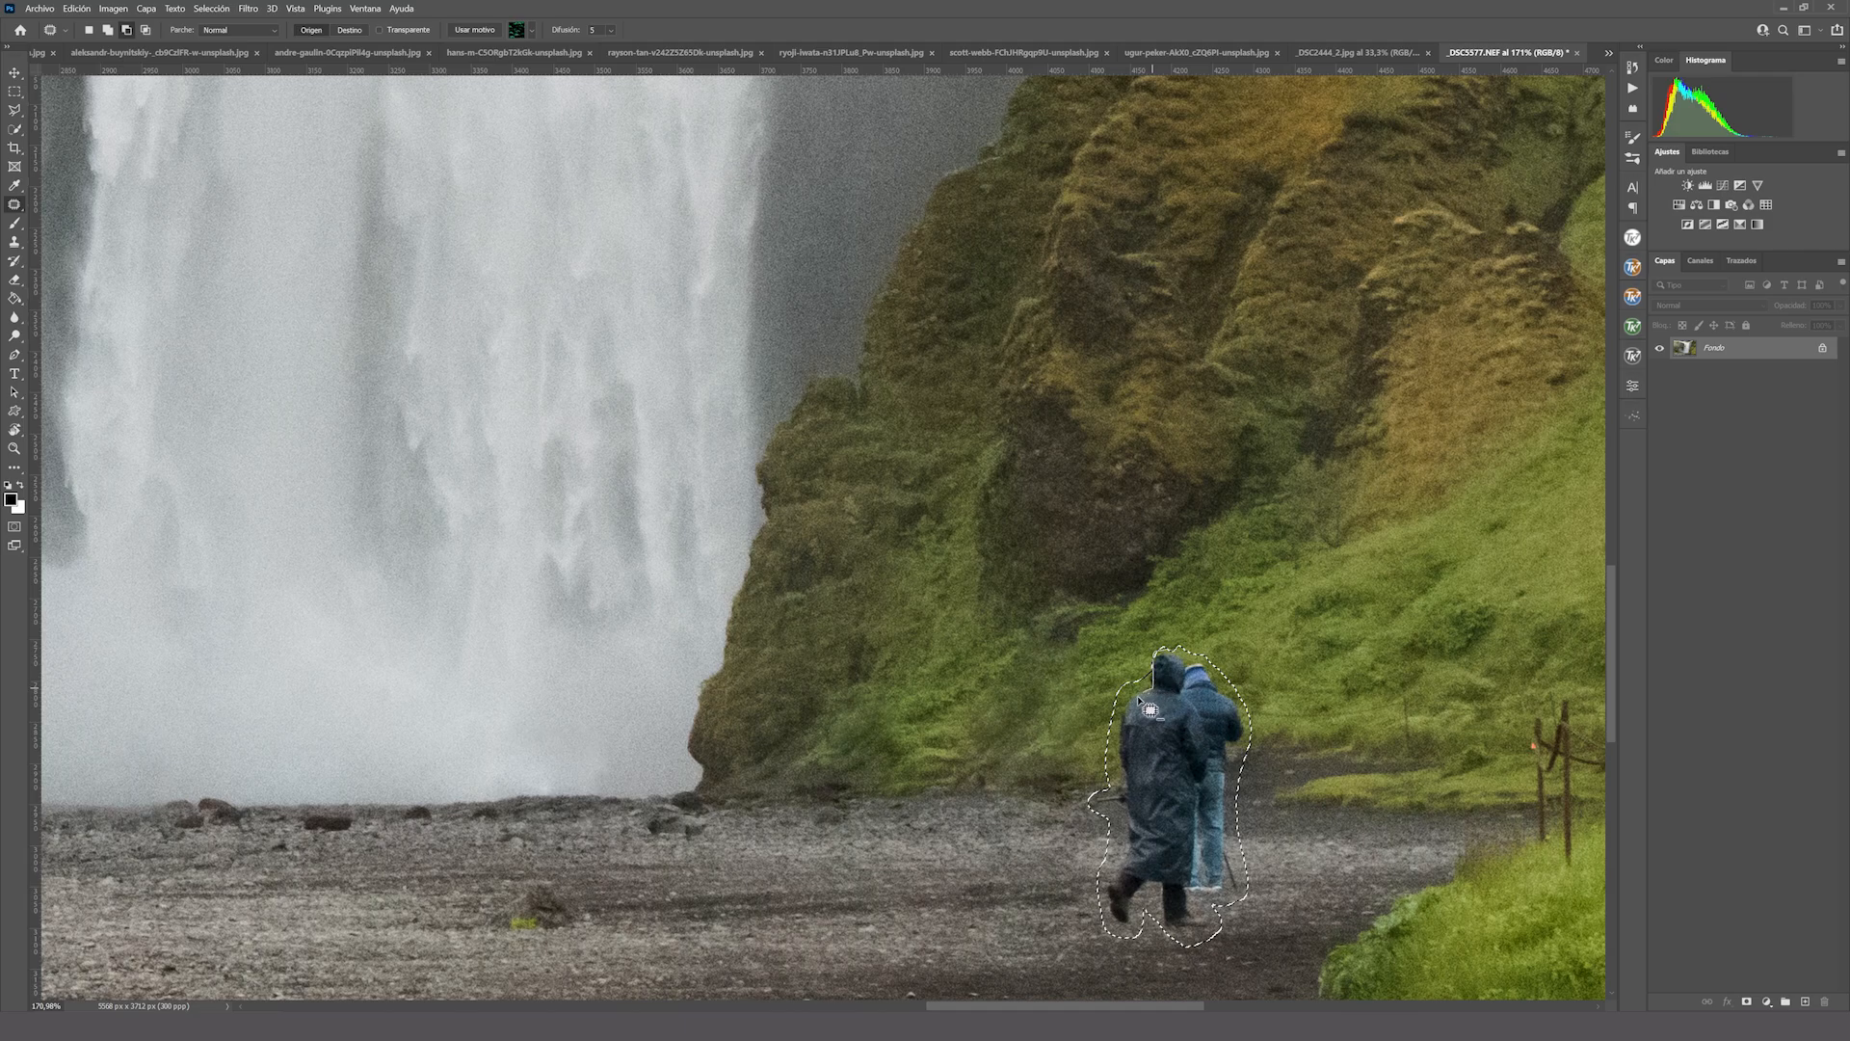
Try patching the pair with the selection cut tight along the raincoat's edge, and undo the patch.
{"action": "left_click_drag", "start_coordinate": [1134, 774], "coordinate": [1041, 777]}
{"action": "key", "text": "ctrl+d"}
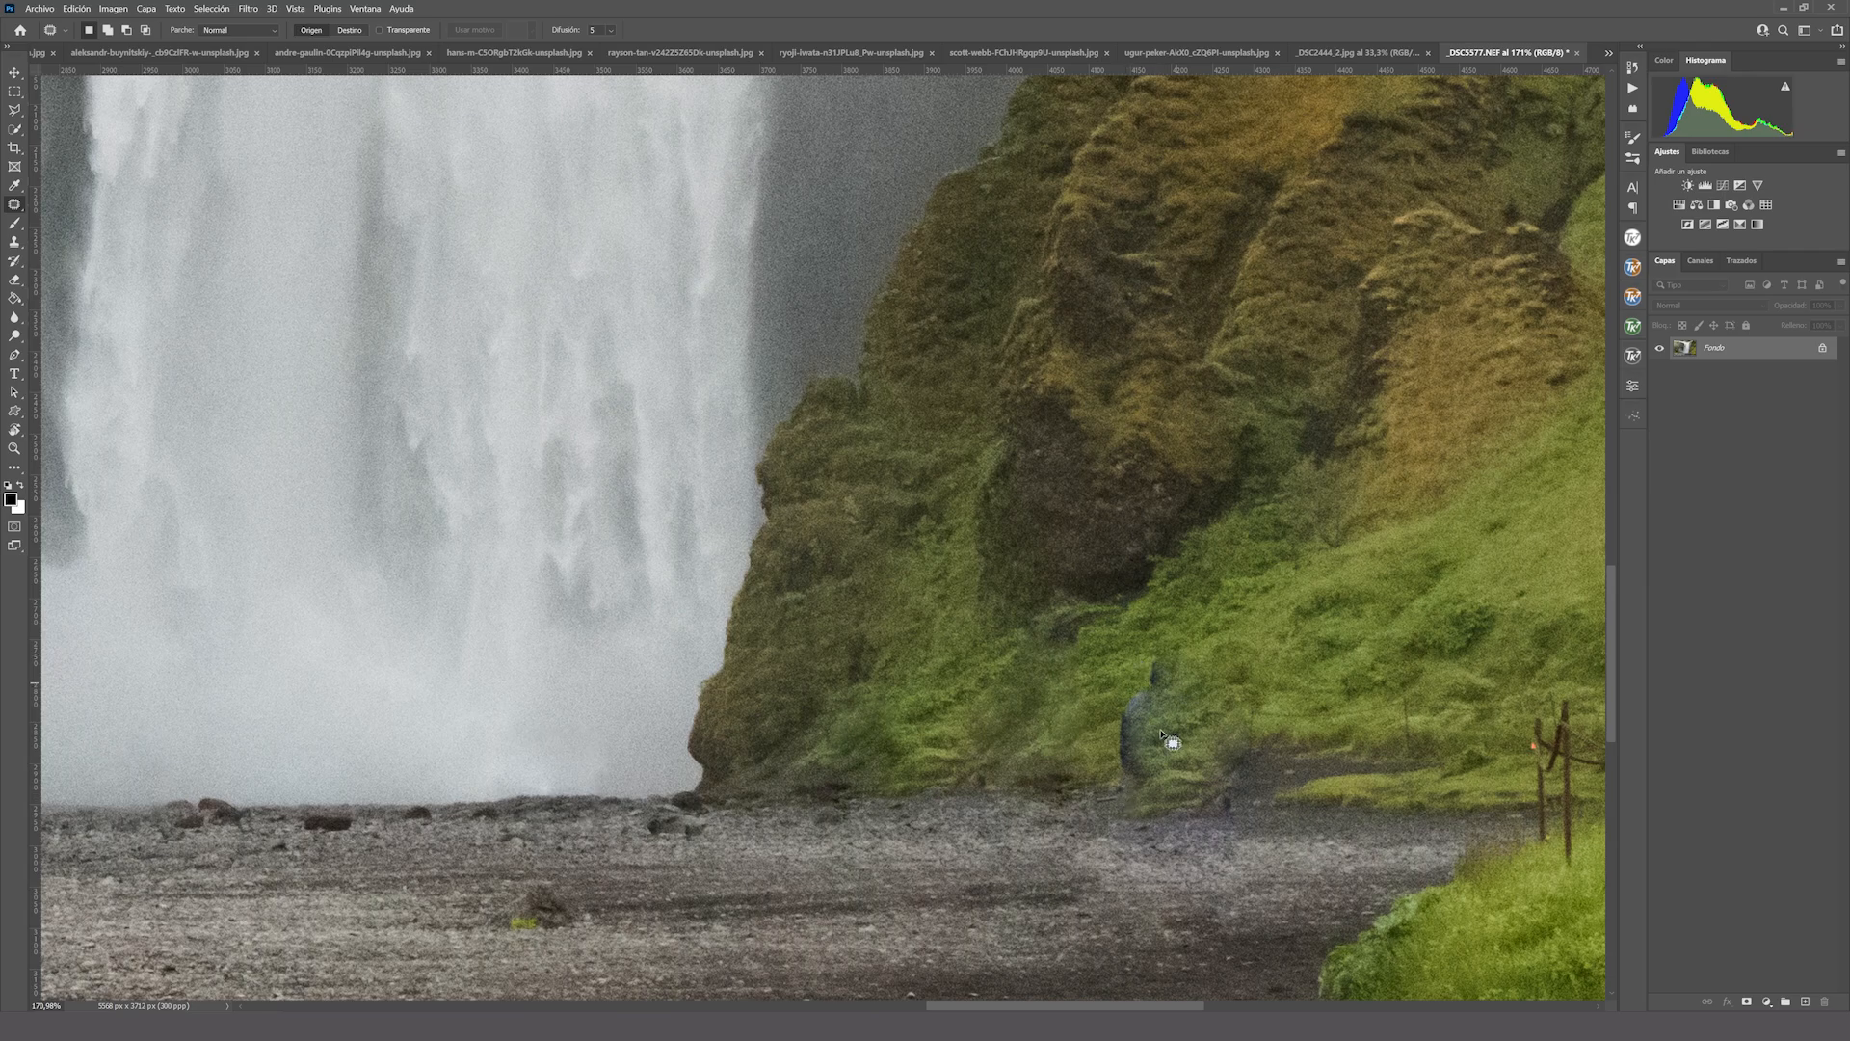
{"action": "key", "text": "ctrl+z"}
{"action": "key", "text": "ctrl+z"}
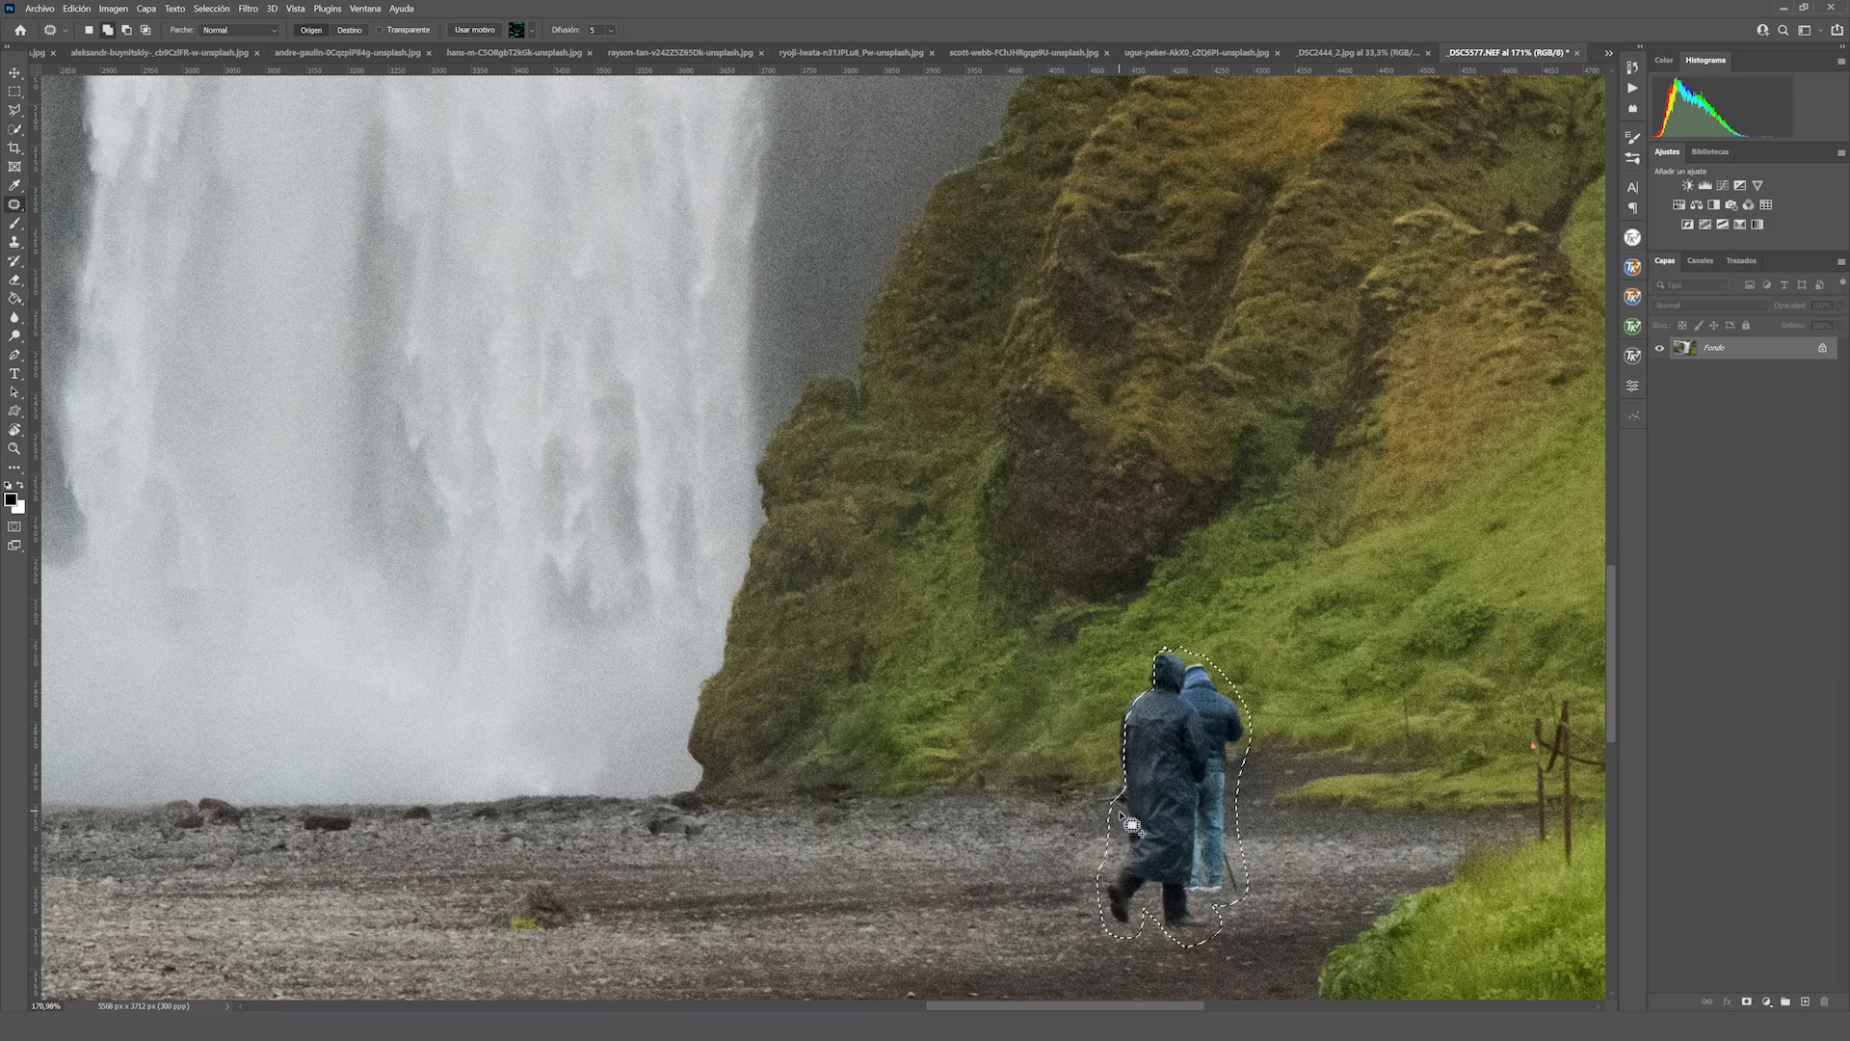
Extend the selection to fully surround both people, patch them with the adjacent hillside and gravel, and deselect.
{"action": "mouse_move", "coordinate": [1120, 790]}
{"action": "left_mouse_down"}
{"action": "mouse_move", "coordinate": [1117, 701]}
{"action": "mouse_move", "coordinate": [1151, 642]}
{"action": "mouse_move", "coordinate": [1173, 637]}
{"action": "mouse_move", "coordinate": [1200, 696]}
{"action": "left_mouse_up"}
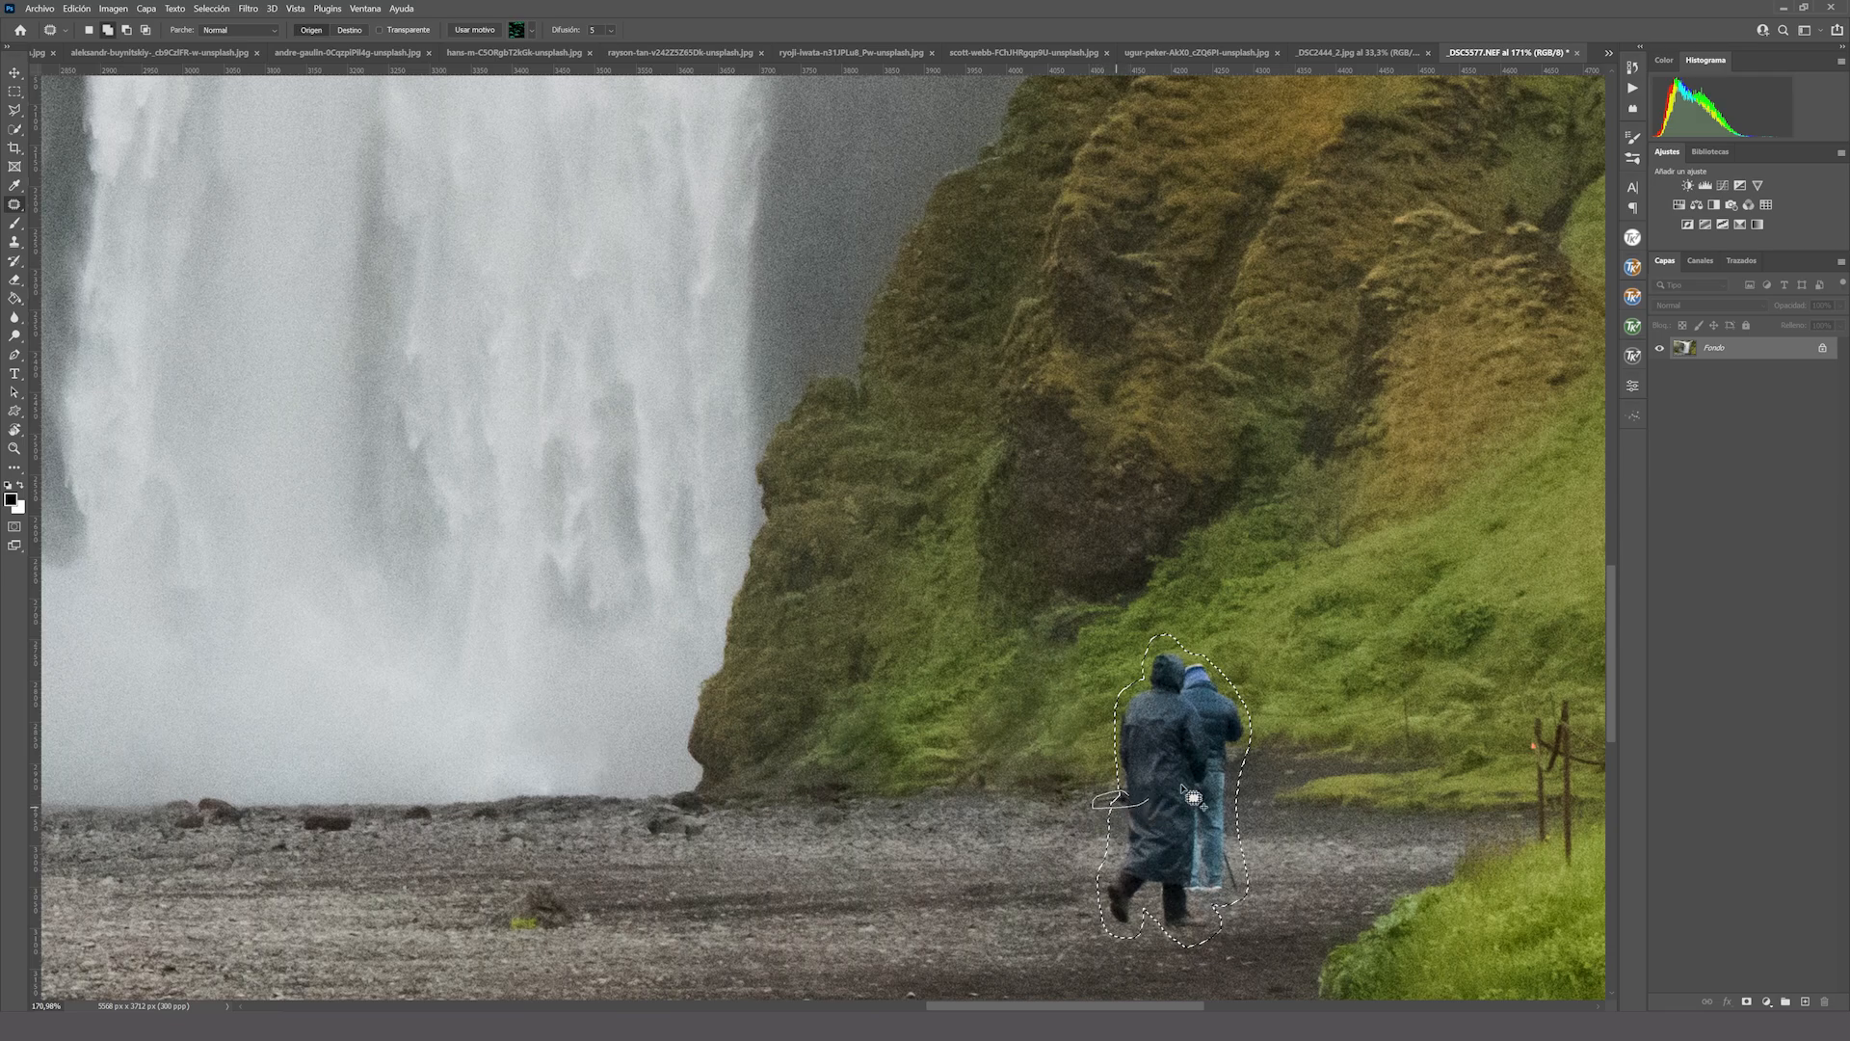
{"action": "left_click_drag", "start_coordinate": [1198, 829], "coordinate": [945, 829]}
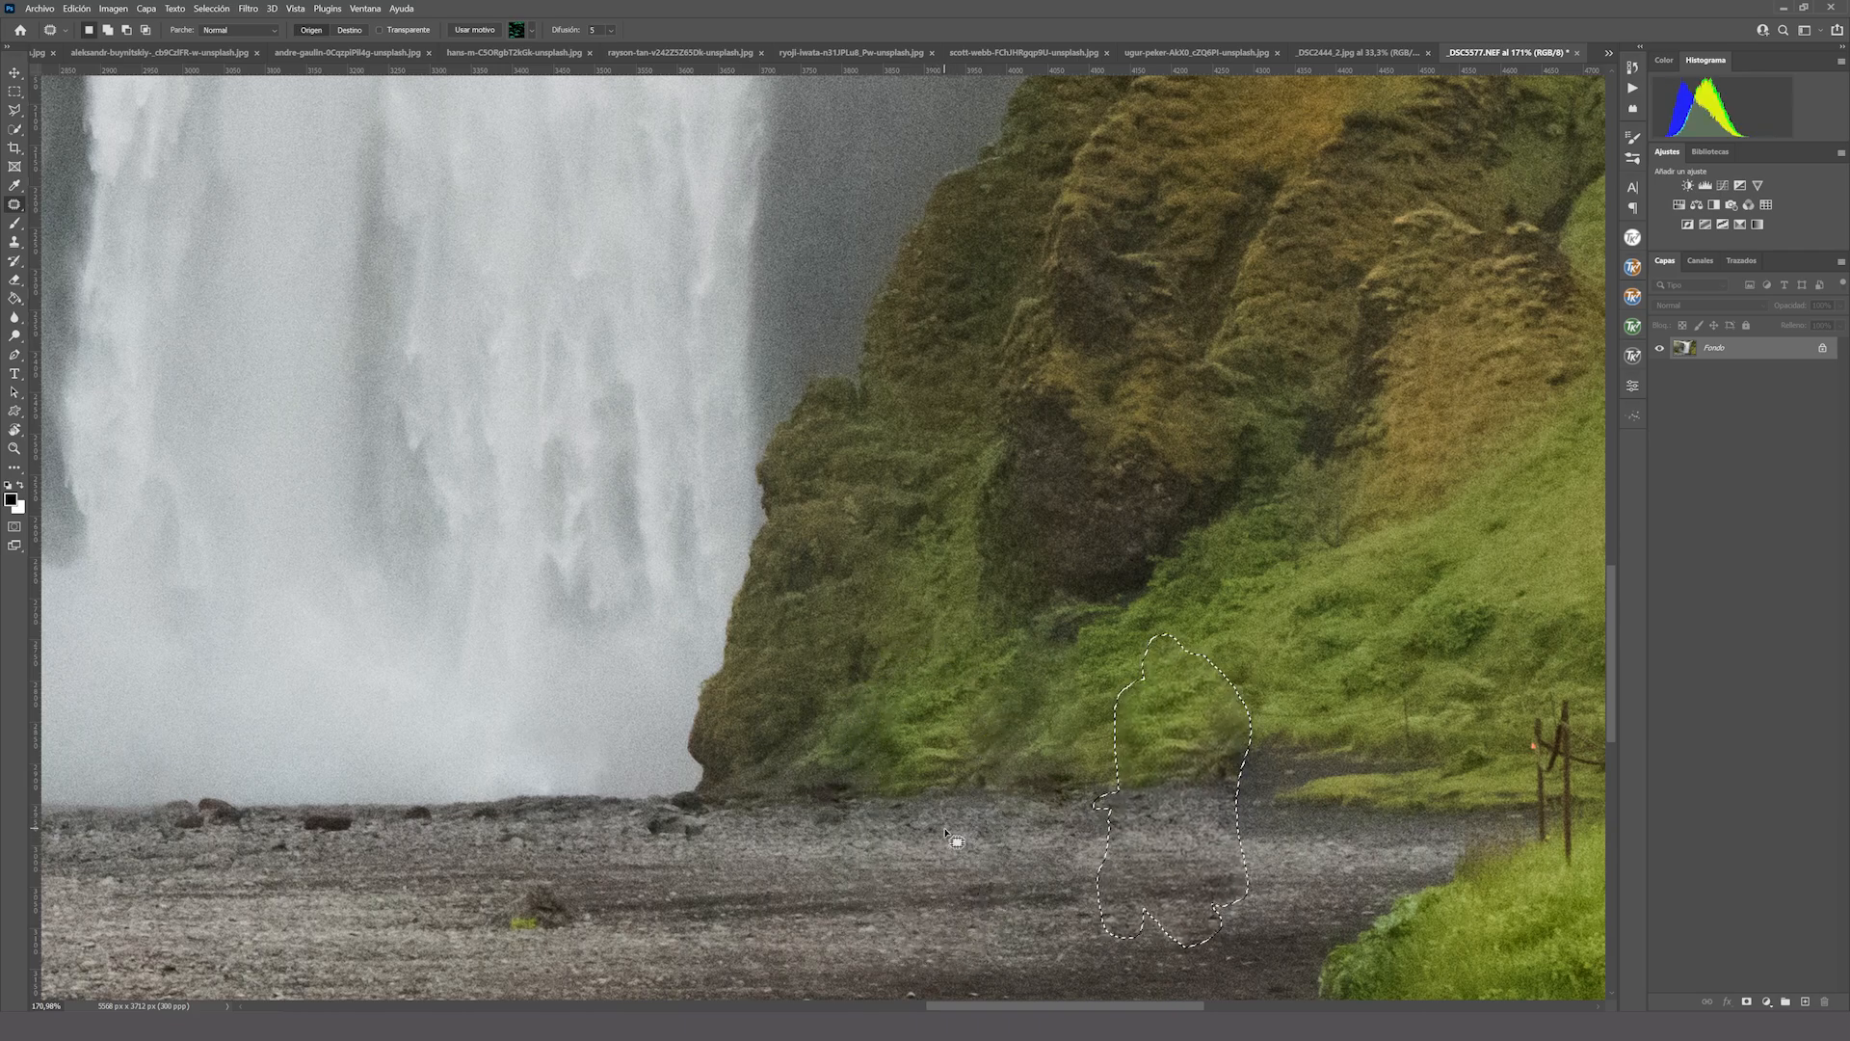
{"action": "key", "text": "ctrl+d"}
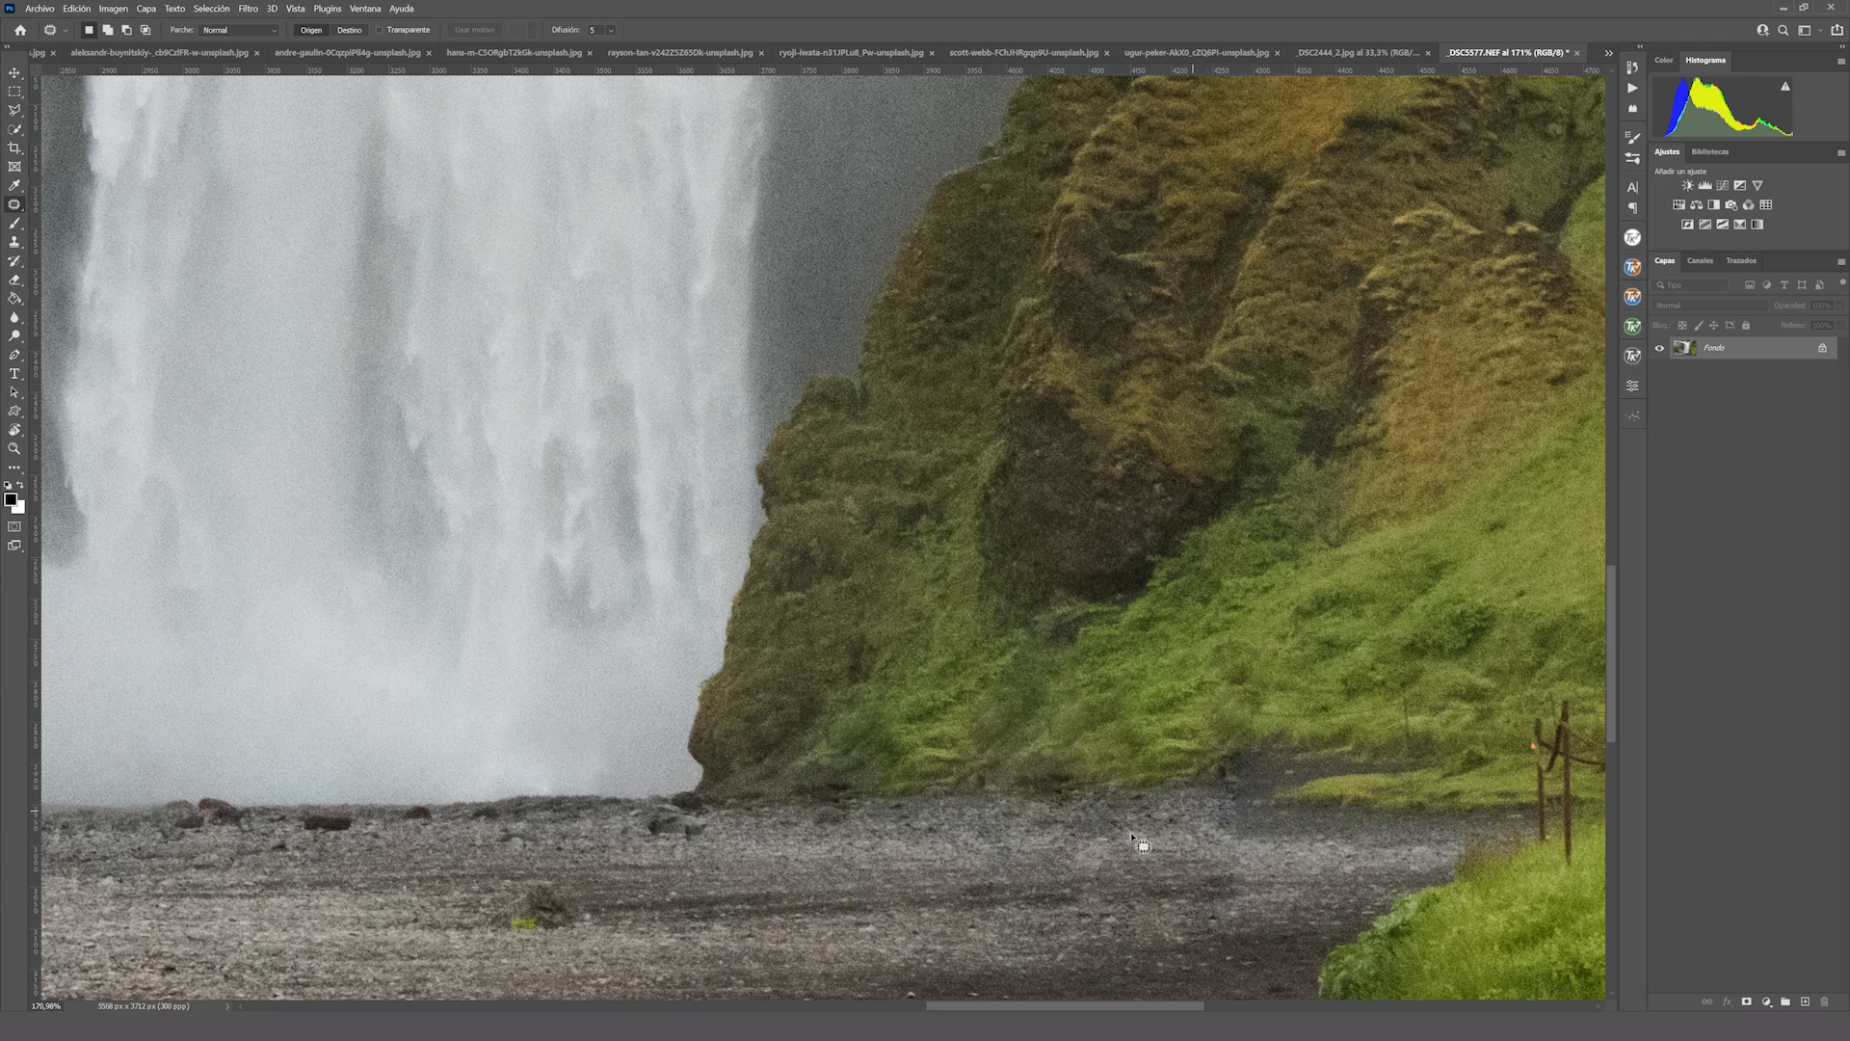
Patch the remaining blemishes beside the path and the repeated grass clump at the slope's foot, and deselect.
{"action": "mouse_move", "coordinate": [1241, 799]}
{"action": "left_mouse_down"}
{"action": "mouse_move", "coordinate": [1186, 814]}
{"action": "mouse_move", "coordinate": [1227, 853]}
{"action": "mouse_move", "coordinate": [1243, 826]}
{"action": "mouse_move", "coordinate": [1130, 845]}
{"action": "mouse_move", "coordinate": [1114, 830]}
{"action": "mouse_move", "coordinate": [1272, 858]}
{"action": "mouse_move", "coordinate": [1336, 829]}
{"action": "left_mouse_up"}
{"action": "key", "text": "ctrl+d"}
{"action": "scroll", "coordinate": [1214, 867], "scroll_direction": "down", "scroll_amount": 3}
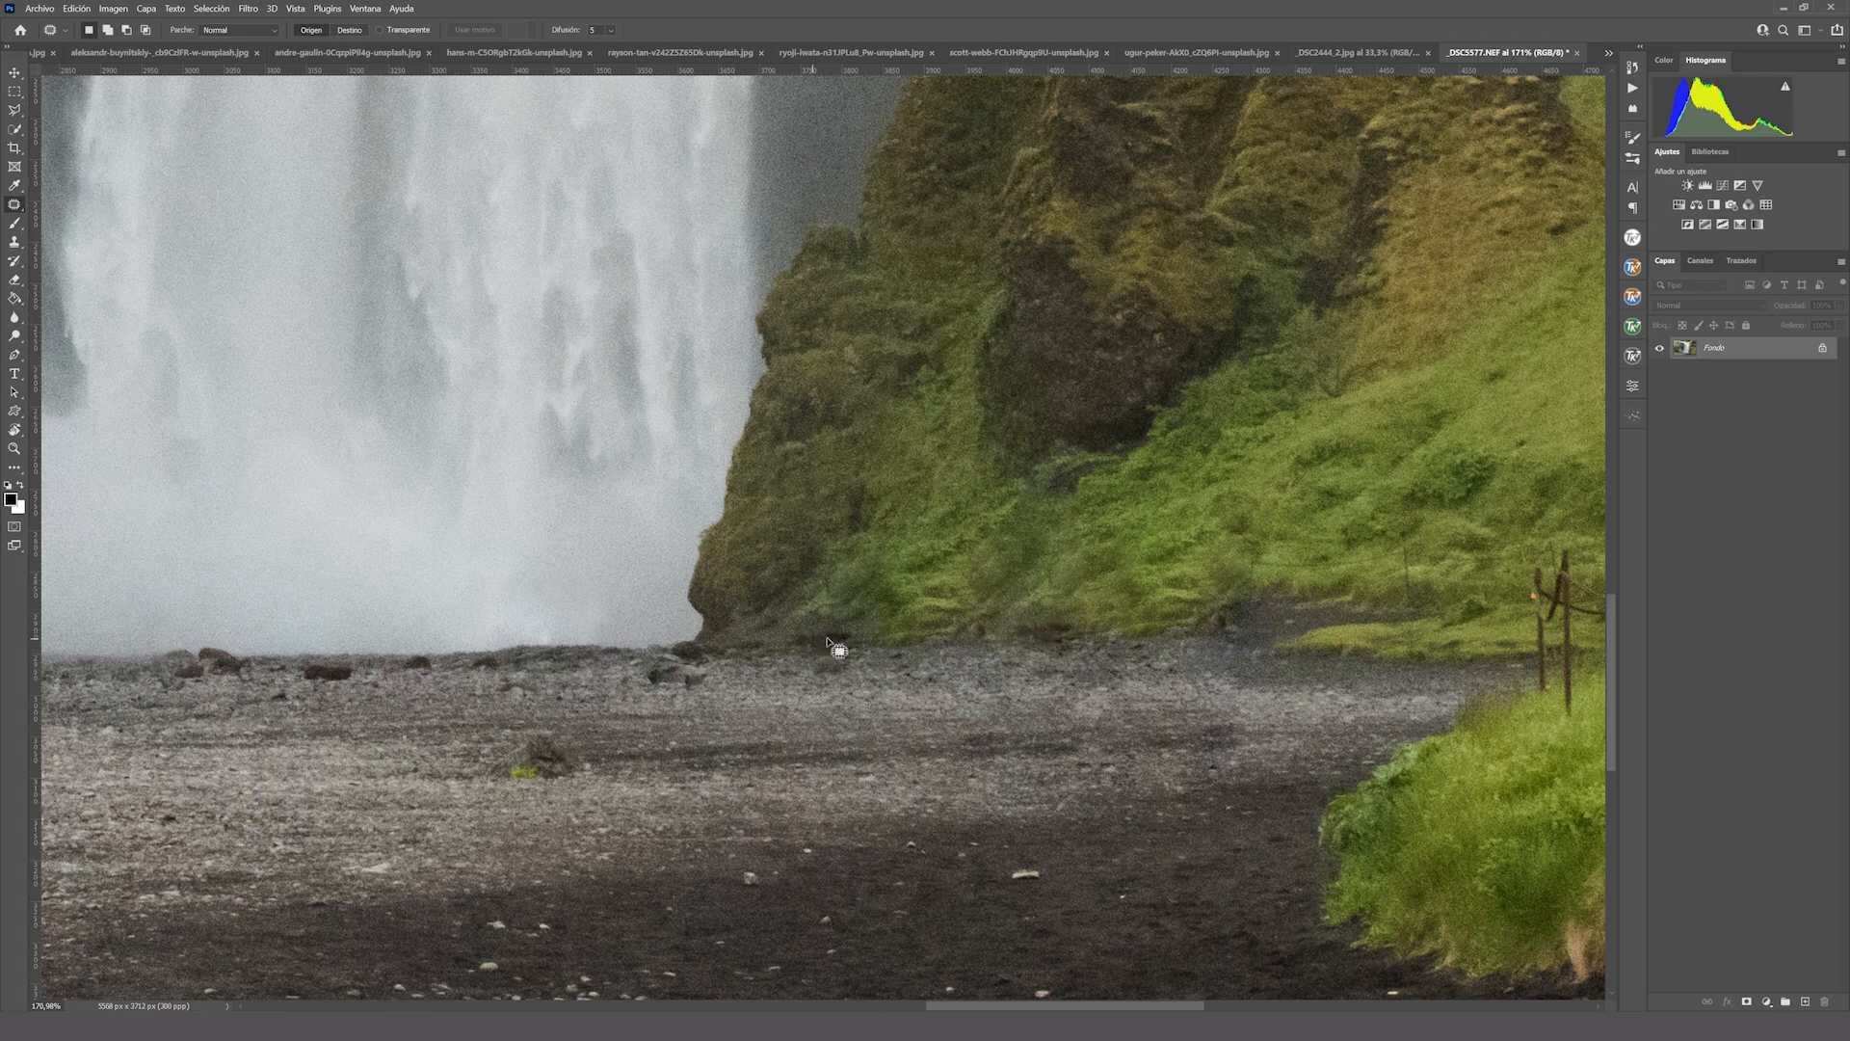
{"action": "mouse_move", "coordinate": [1074, 617]}
{"action": "left_mouse_down"}
{"action": "mouse_move", "coordinate": [1007, 633]}
{"action": "mouse_move", "coordinate": [1017, 655]}
{"action": "mouse_move", "coordinate": [1086, 632]}
{"action": "mouse_move", "coordinate": [911, 652]}
{"action": "left_mouse_up"}
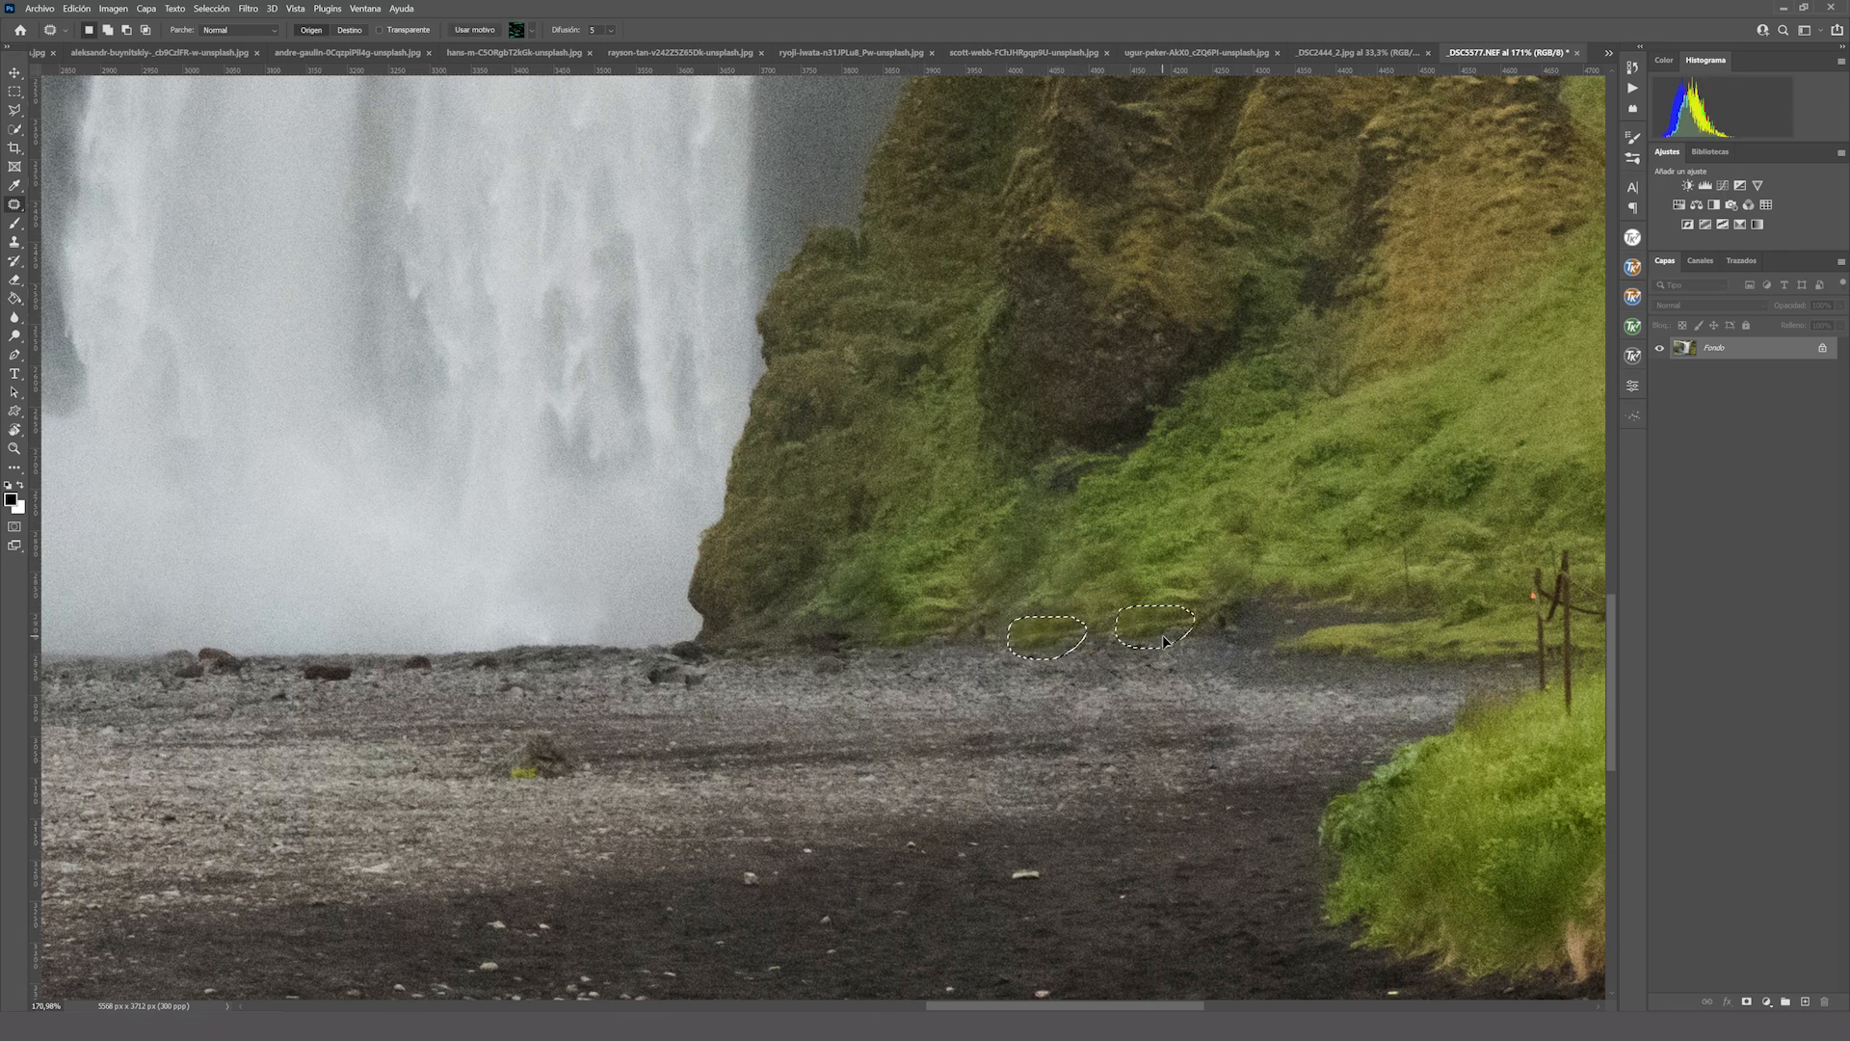
{"action": "left_click_drag", "start_coordinate": [1065, 649], "coordinate": [1408, 674]}
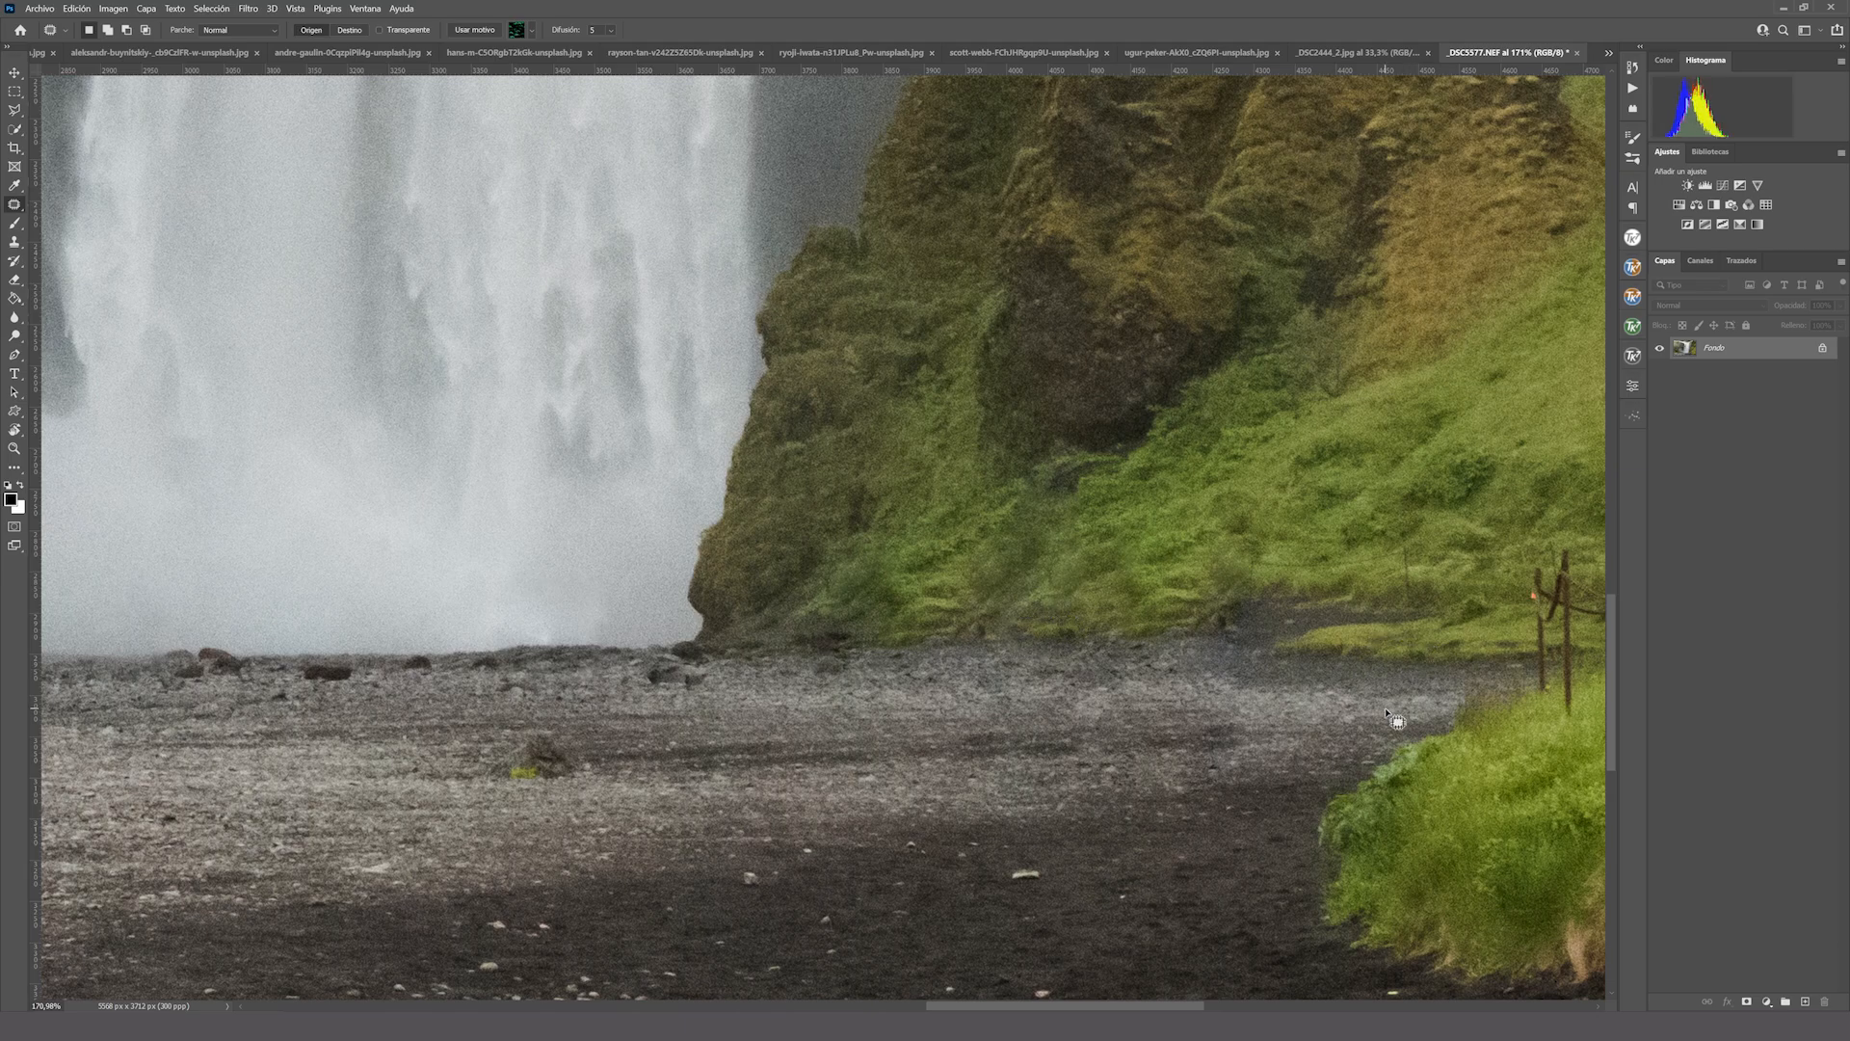
{"action": "key", "text": "ctrl+d"}
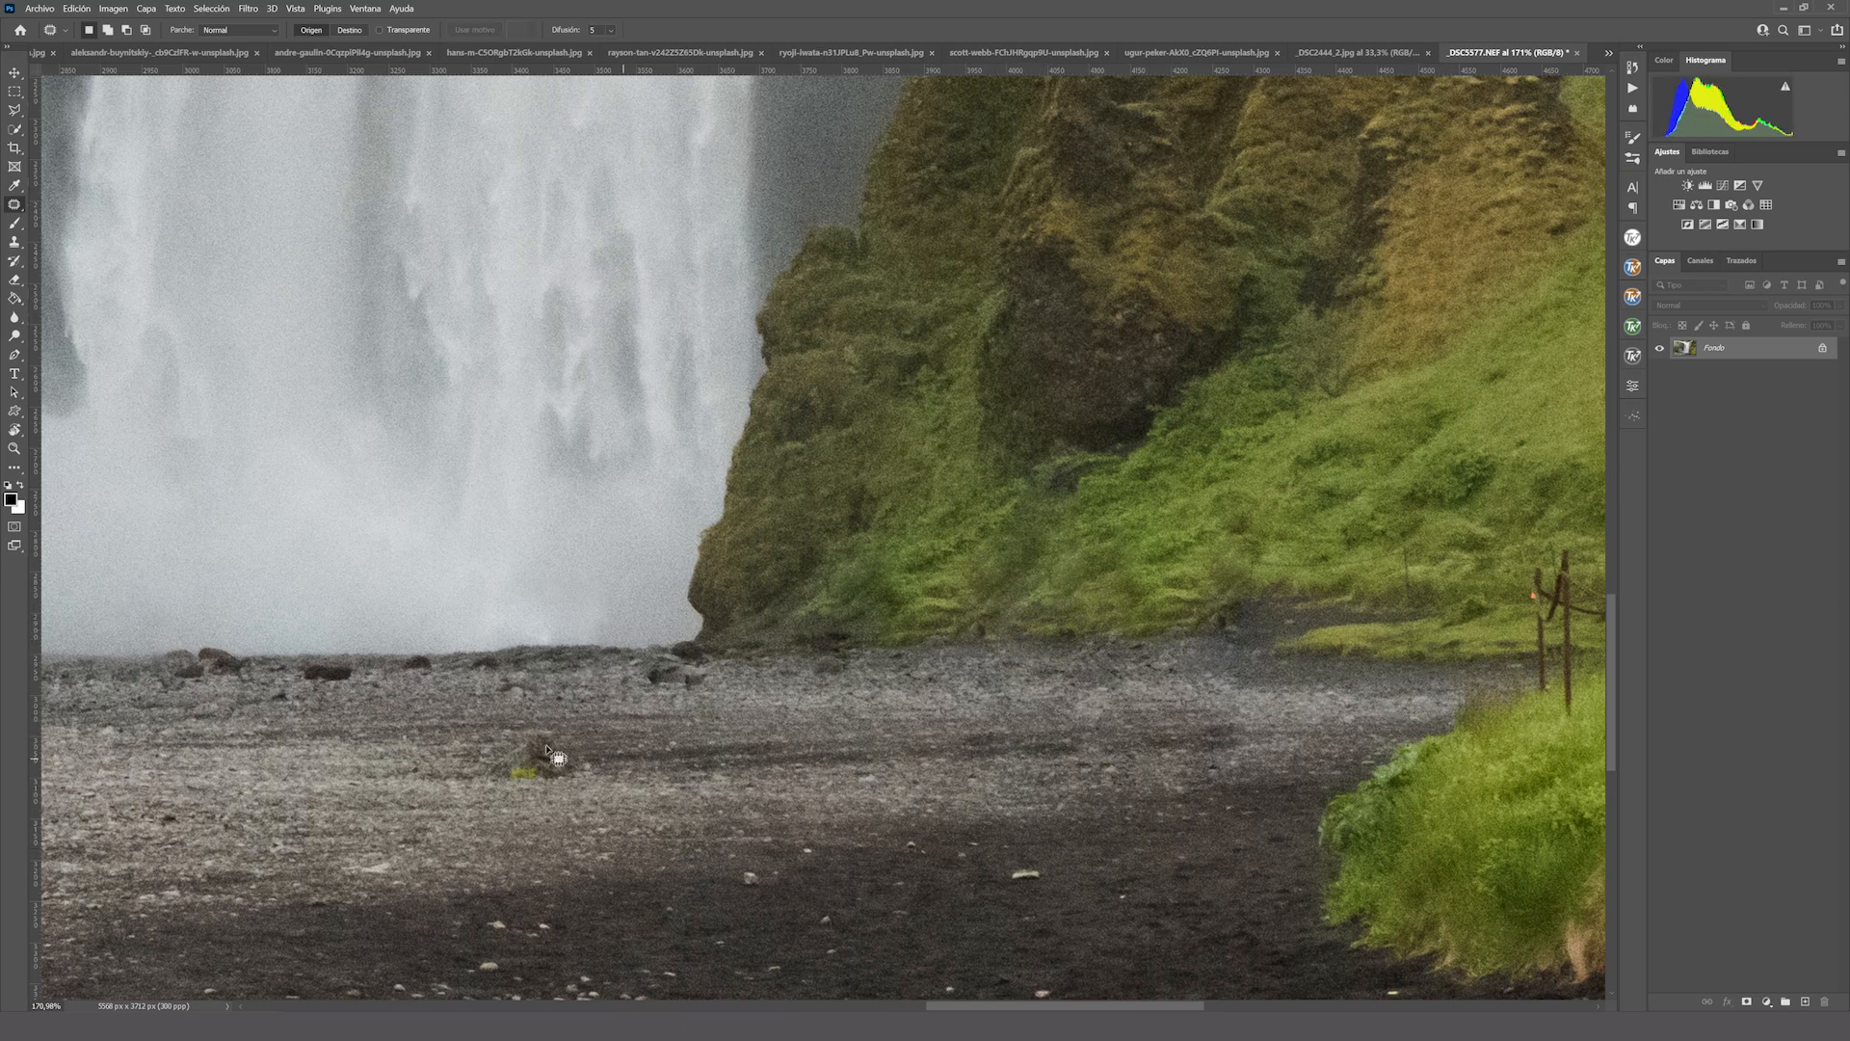
Duplicate the retouched waterfall image onto a new layer above the background, and choose the Quick Selection tool.
{"action": "key", "text": "ctrl+minus"}
{"action": "key", "text": "ctrl+minus"}
{"action": "key", "text": "ctrl+minus"}
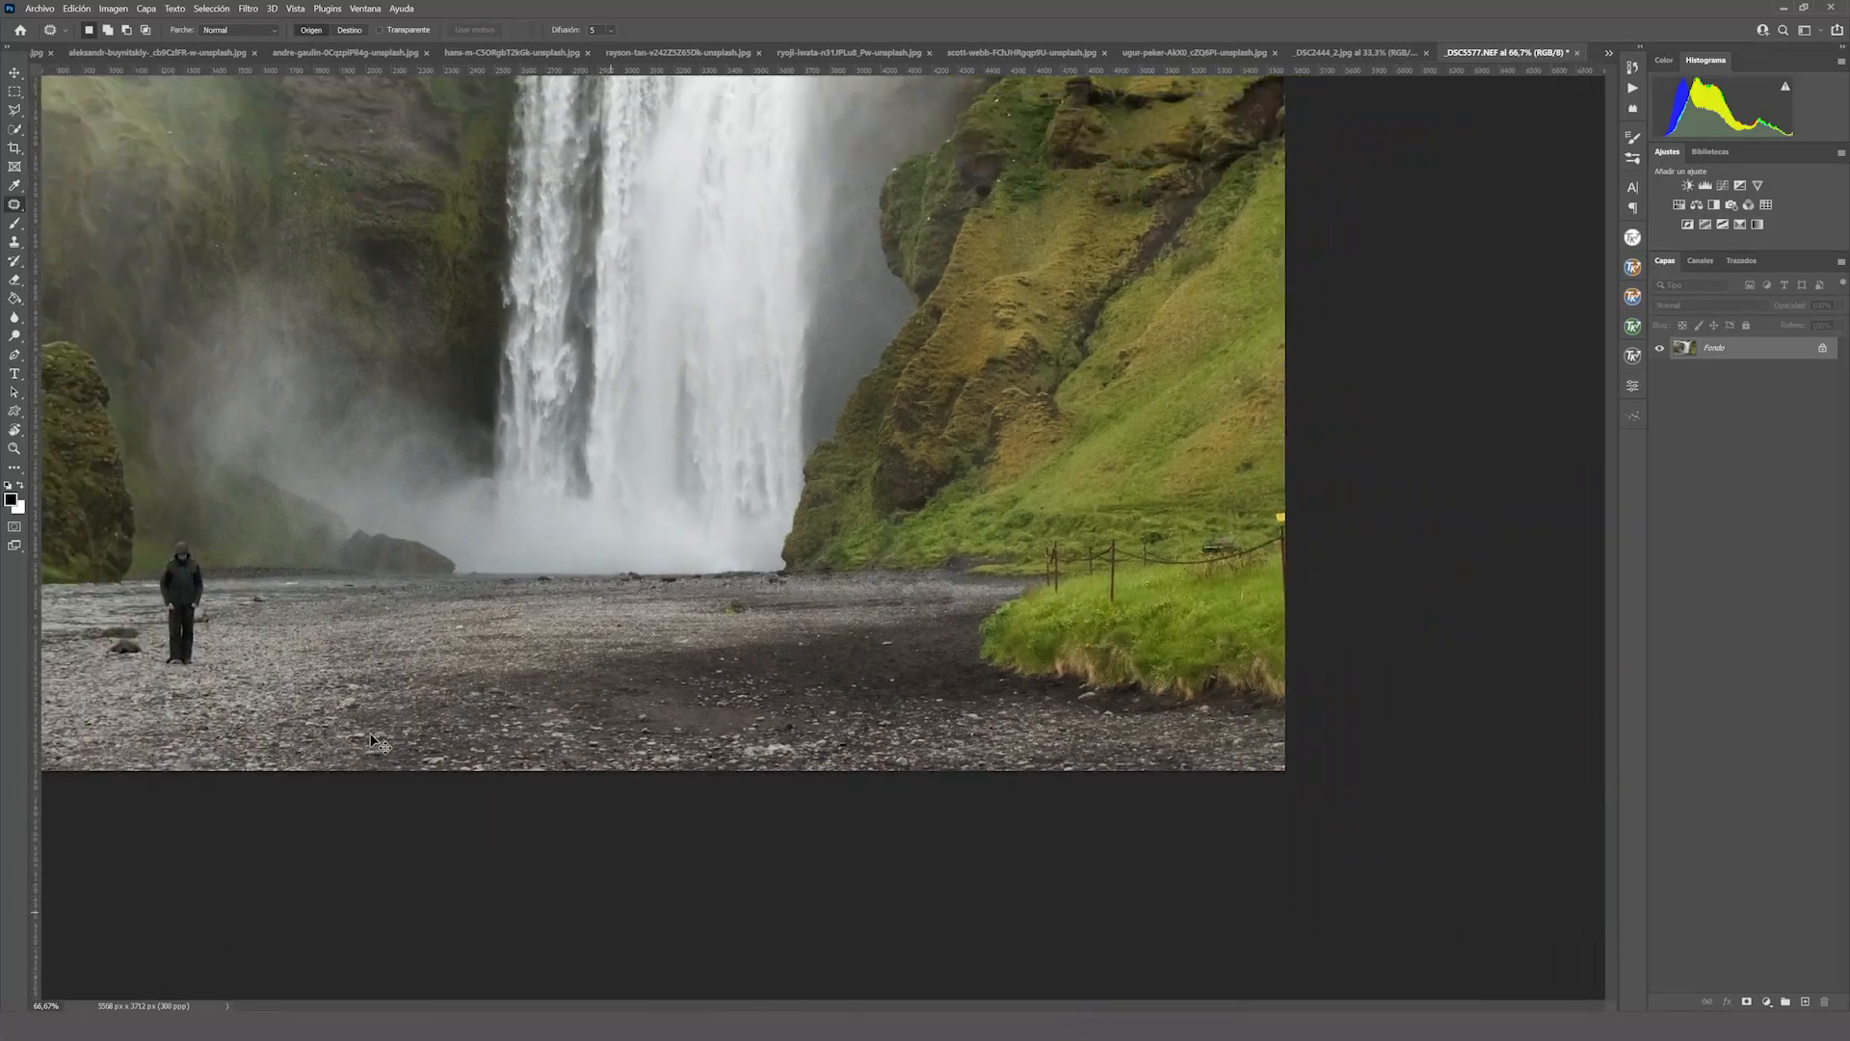
{"action": "key", "text": "ctrl+j"}
{"action": "key", "text": "w"}
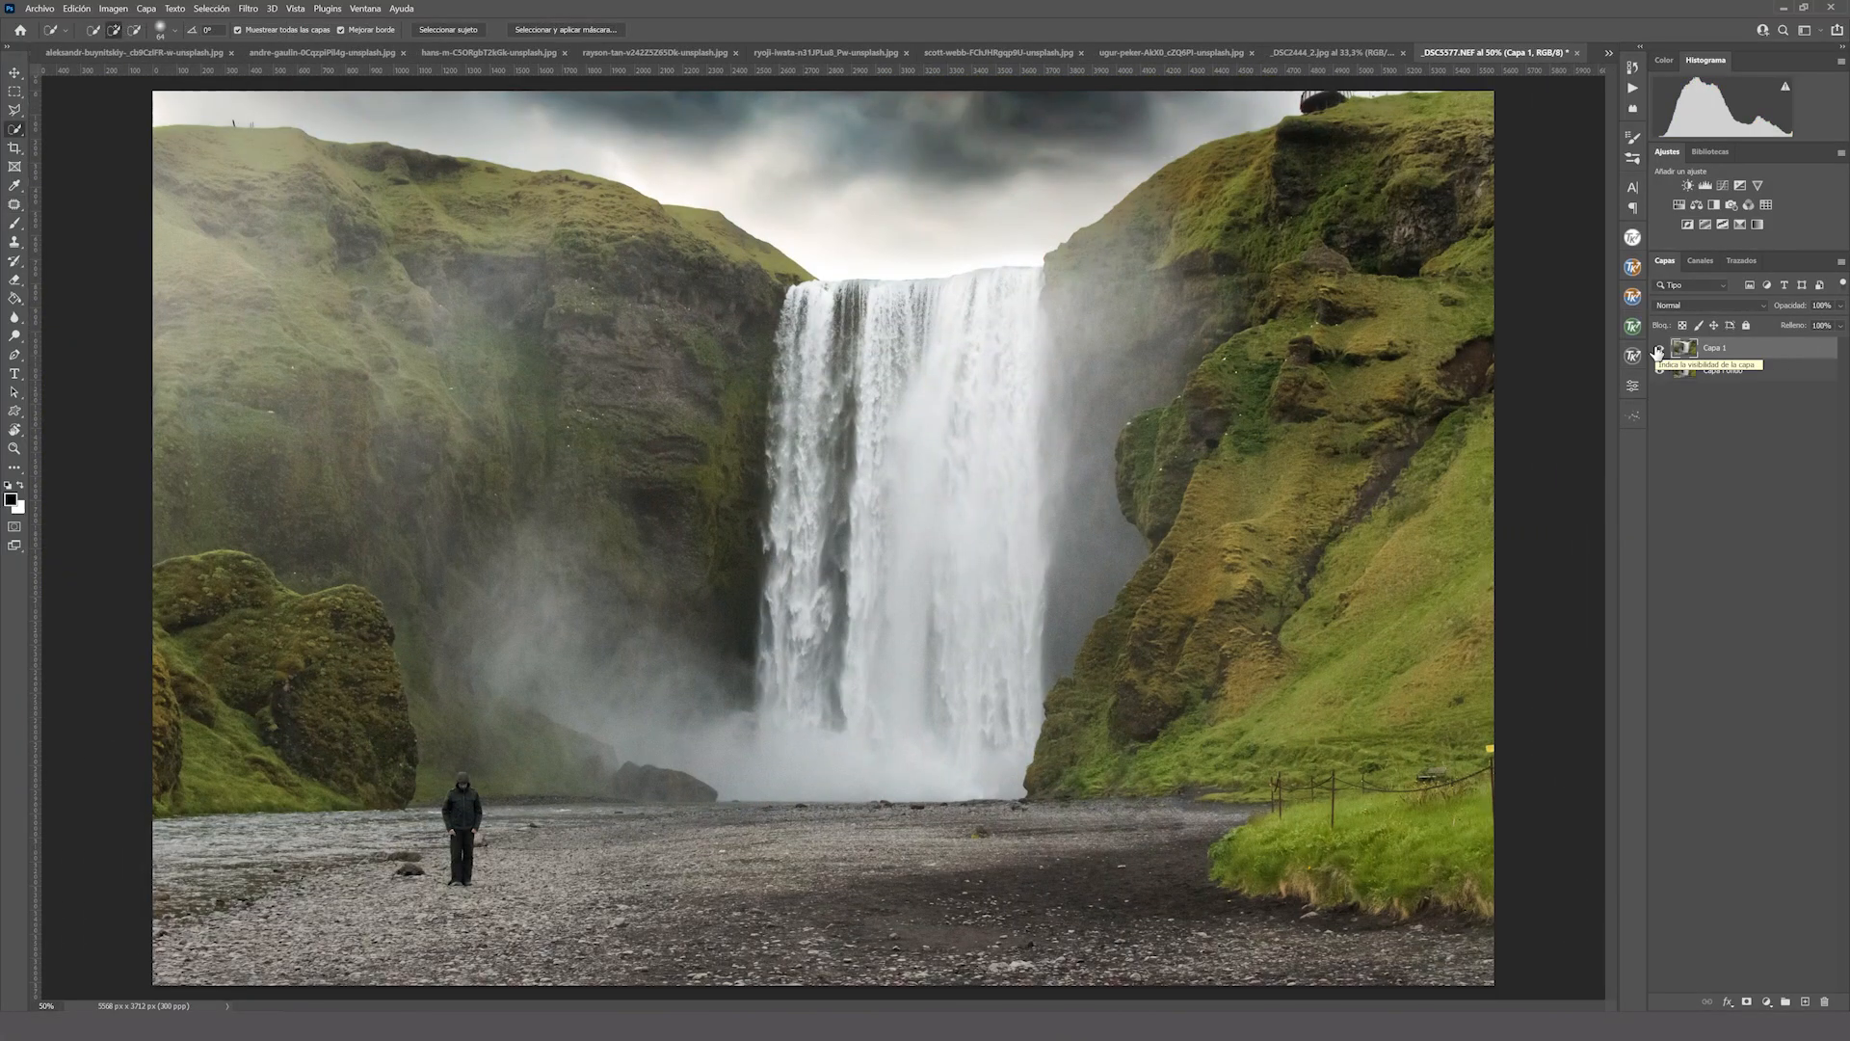
Toggle the visibility of the retouched layer several times to compare the waterfall photo before and after the removals.
{"action": "left_click", "coordinate": [1658, 349]}
{"action": "left_click", "coordinate": [1659, 349]}
{"action": "left_click", "coordinate": [1659, 349]}
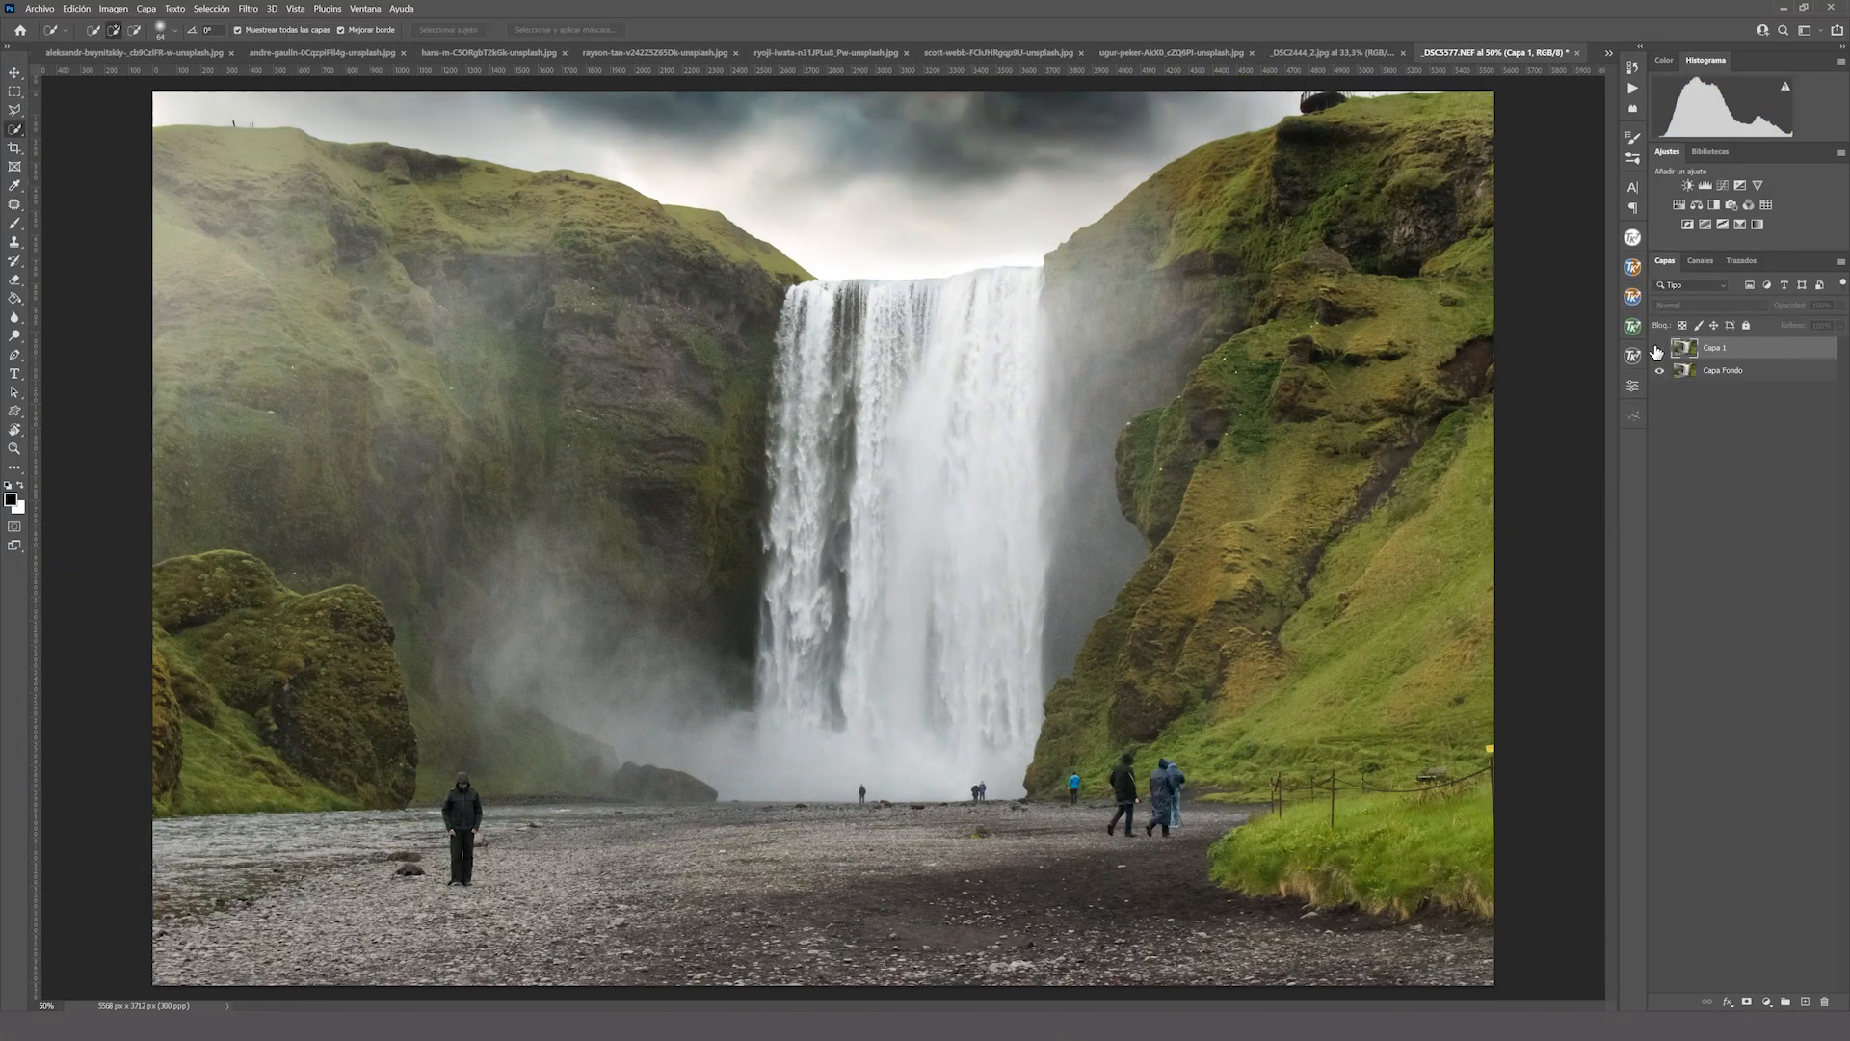
{"action": "left_click", "coordinate": [1659, 349]}
{"action": "left_click", "coordinate": [1658, 349]}
{"action": "left_click", "coordinate": [1659, 349]}
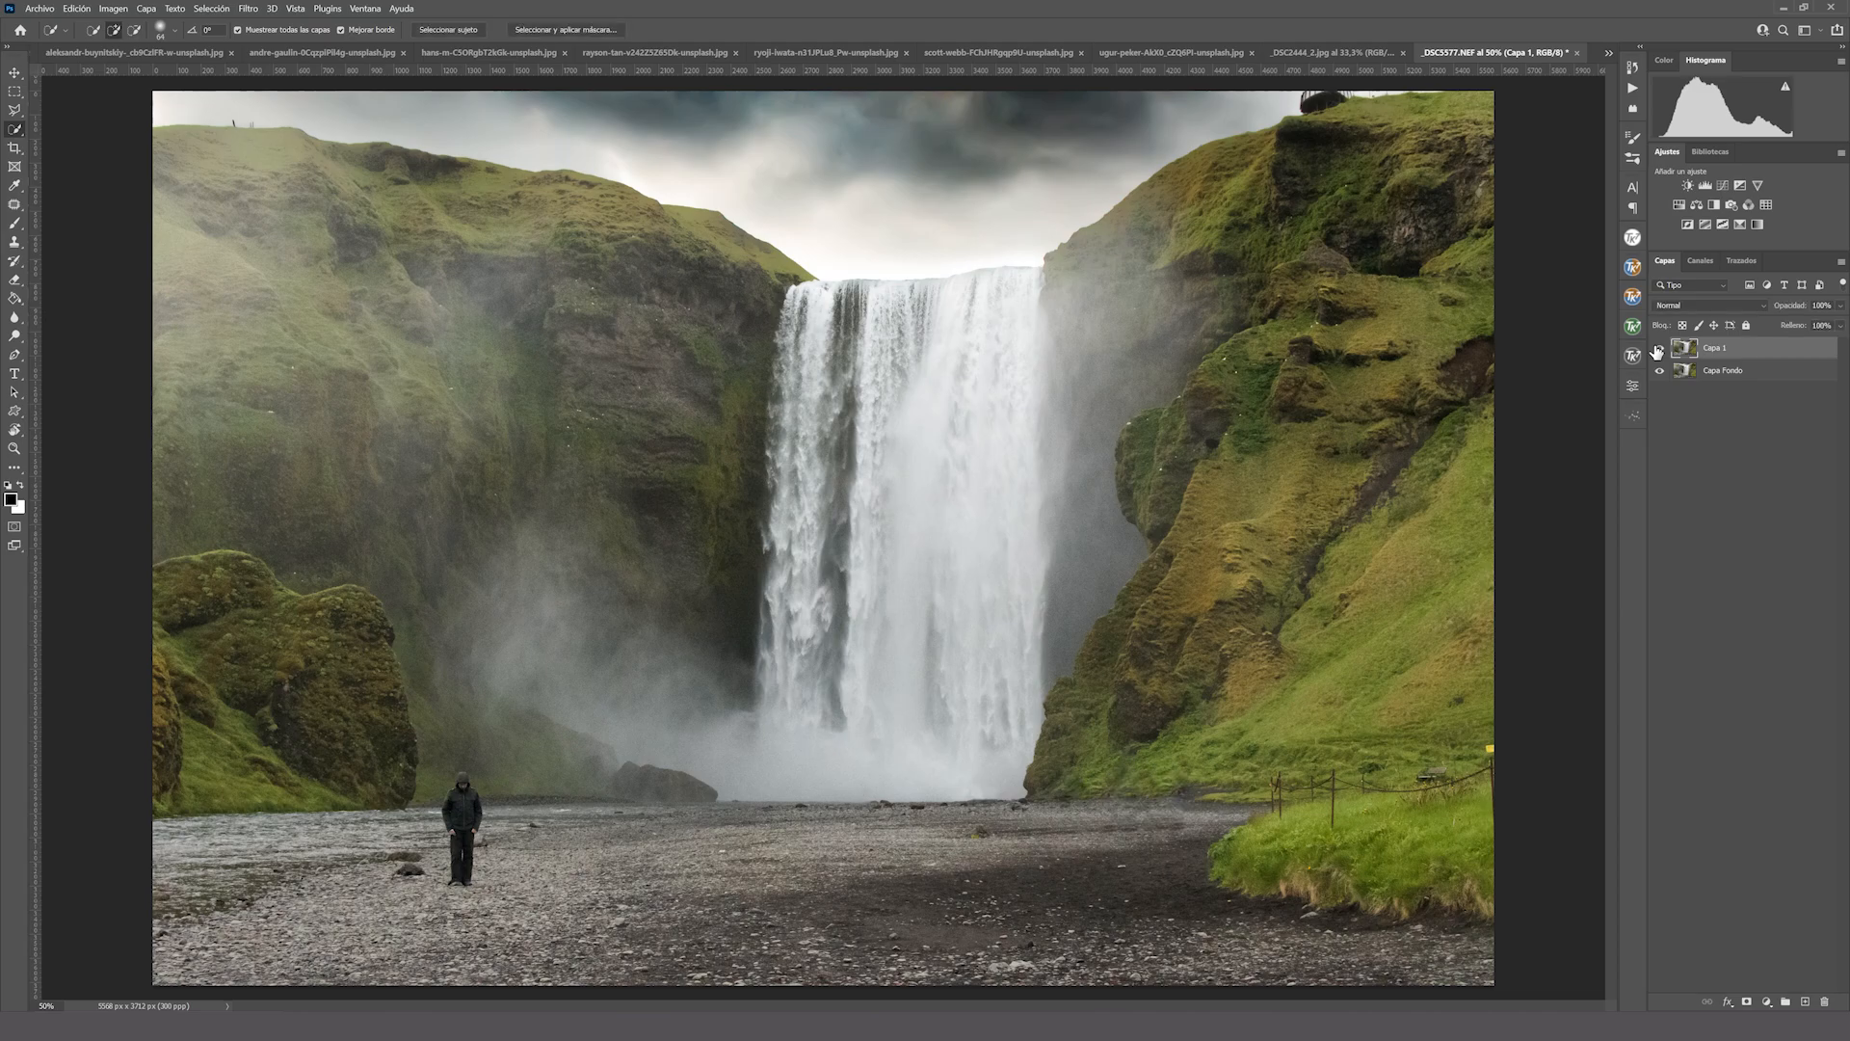
Toggle the retouched layer's visibility repeatedly to compare the waterfall photo before and after, checking the removal areas for problems.
{"action": "left_click", "coordinate": [1658, 349]}
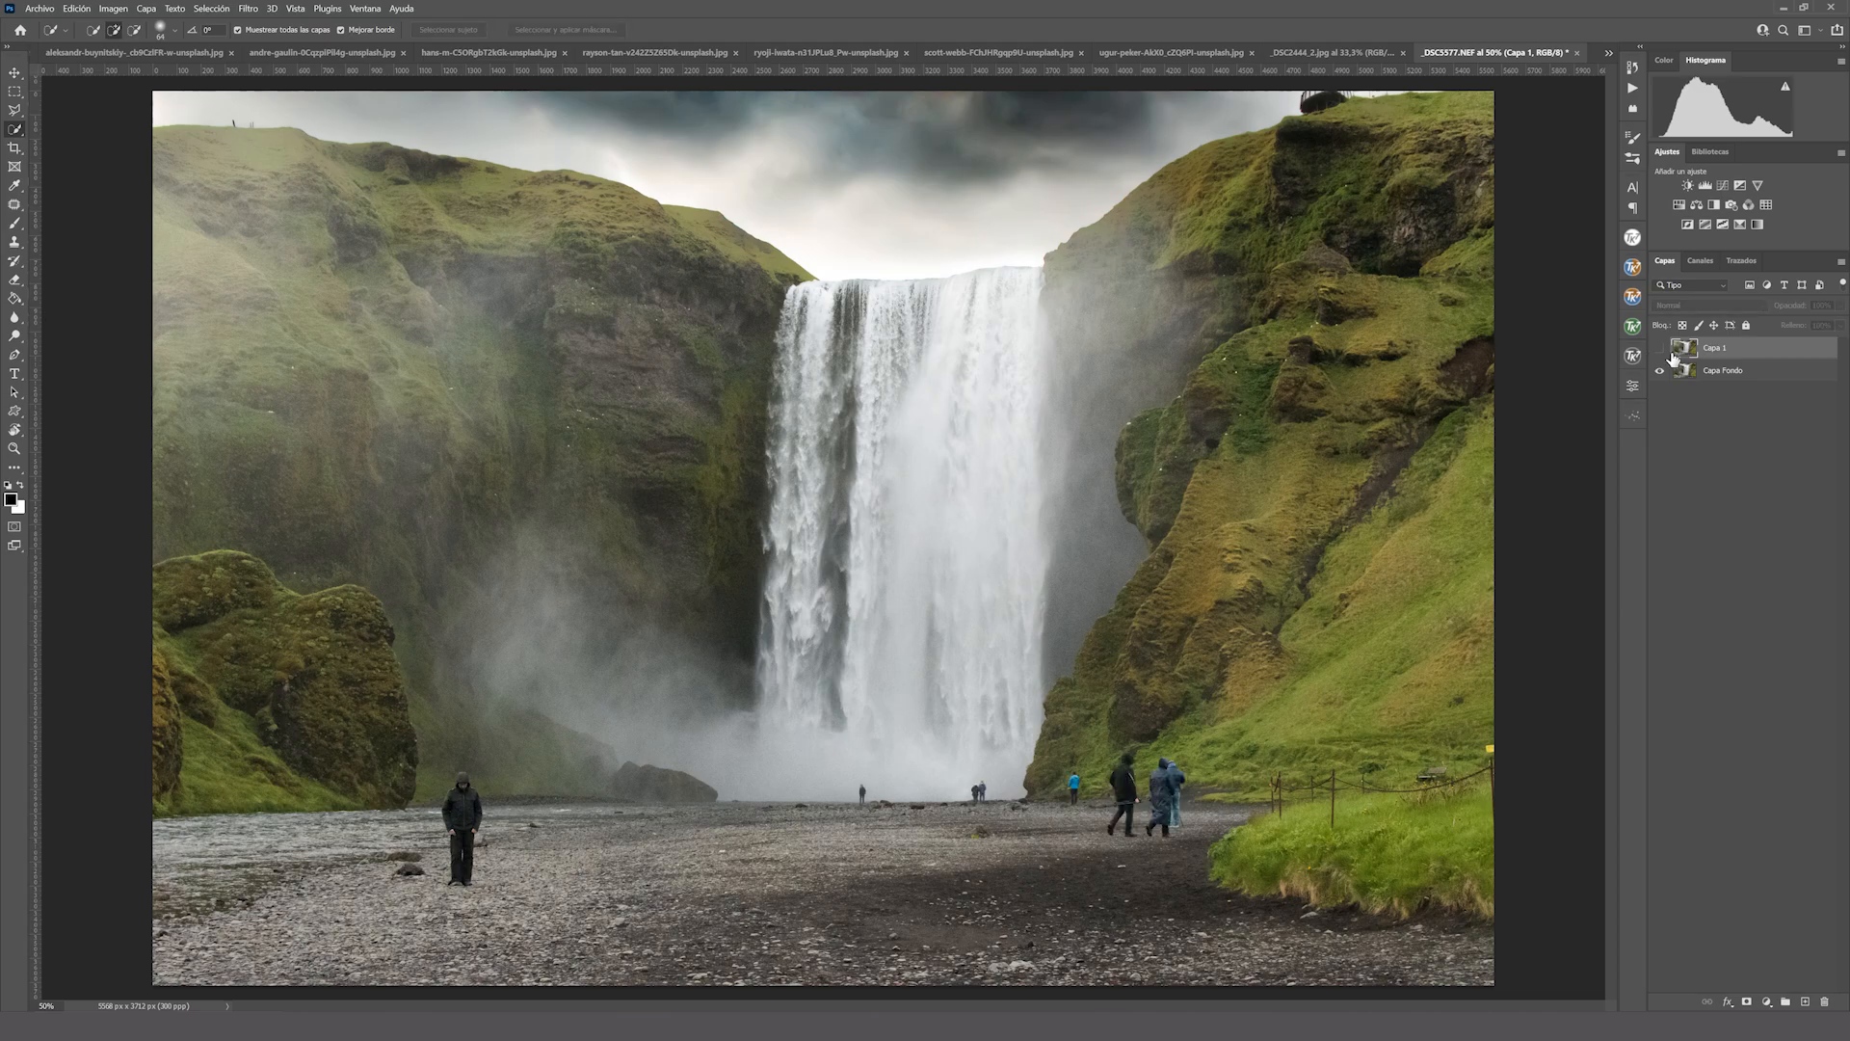
{"action": "left_click", "coordinate": [1658, 349]}
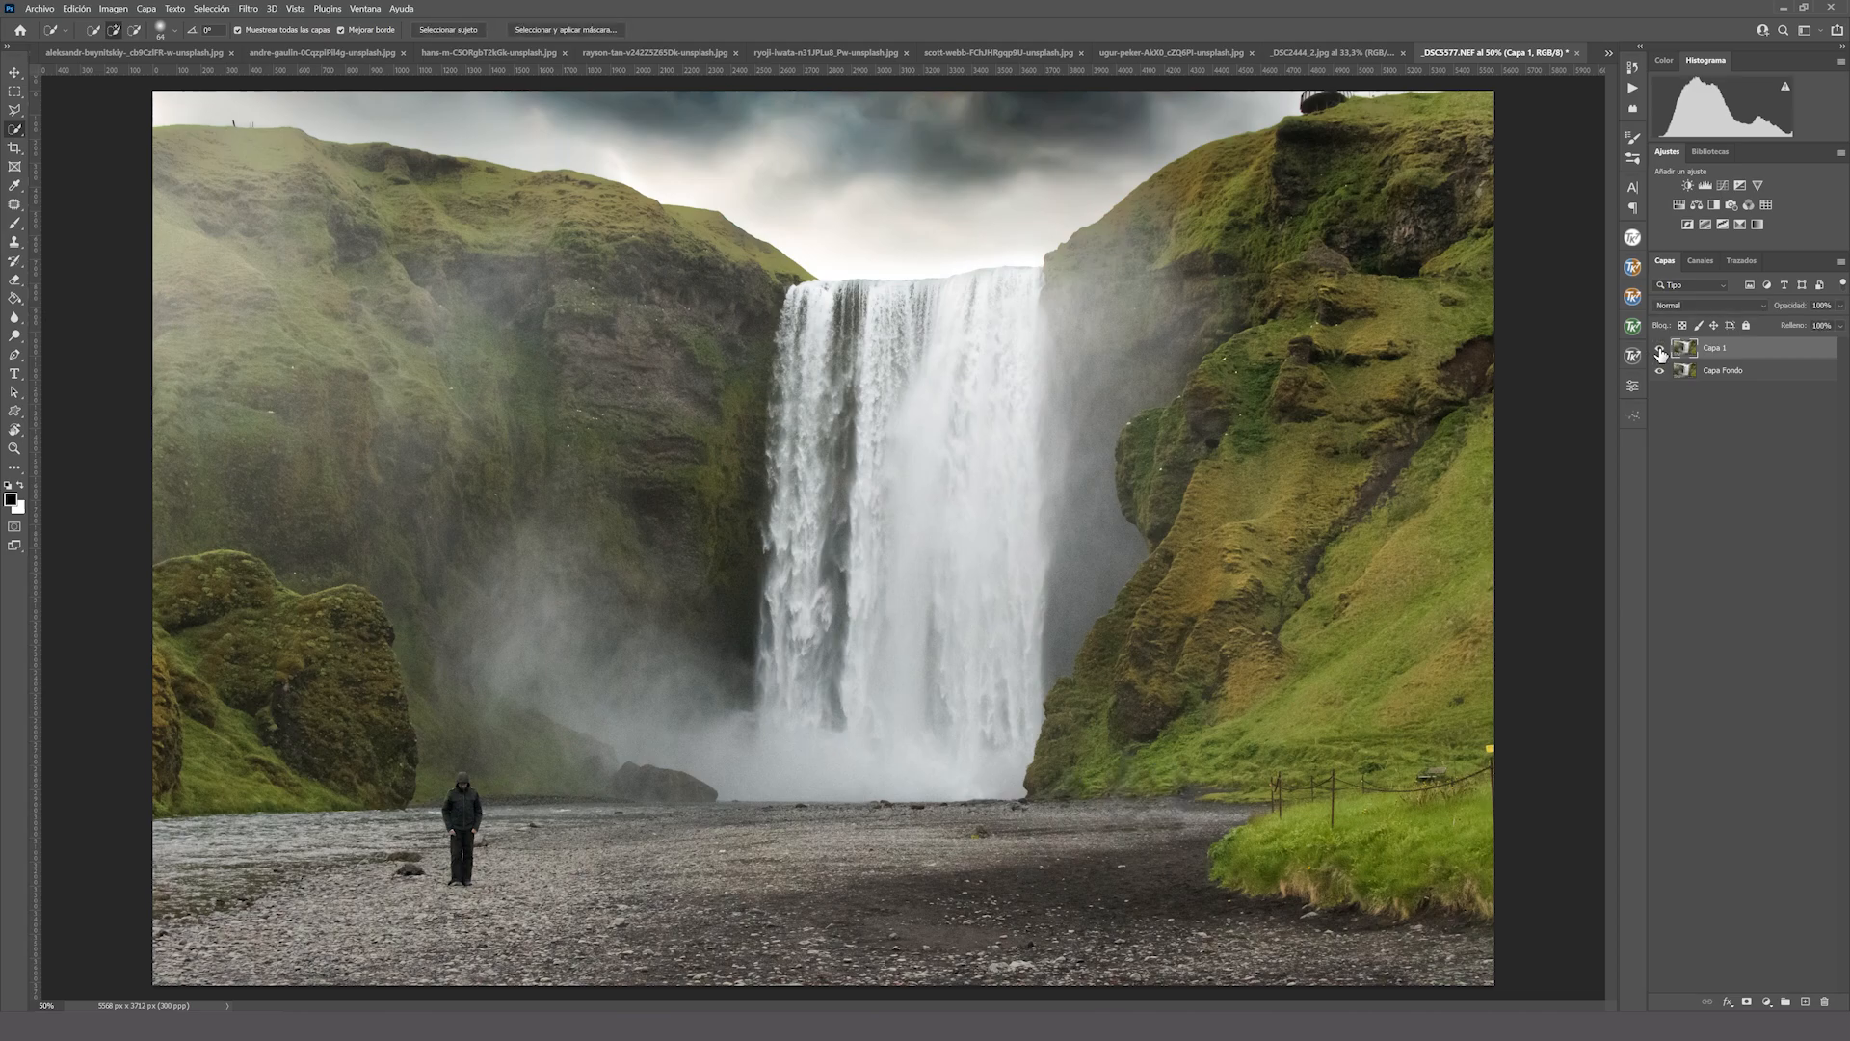
{"action": "left_click", "coordinate": [1658, 350]}
{"action": "left_click", "coordinate": [1658, 350]}
{"action": "left_click", "coordinate": [1658, 349]}
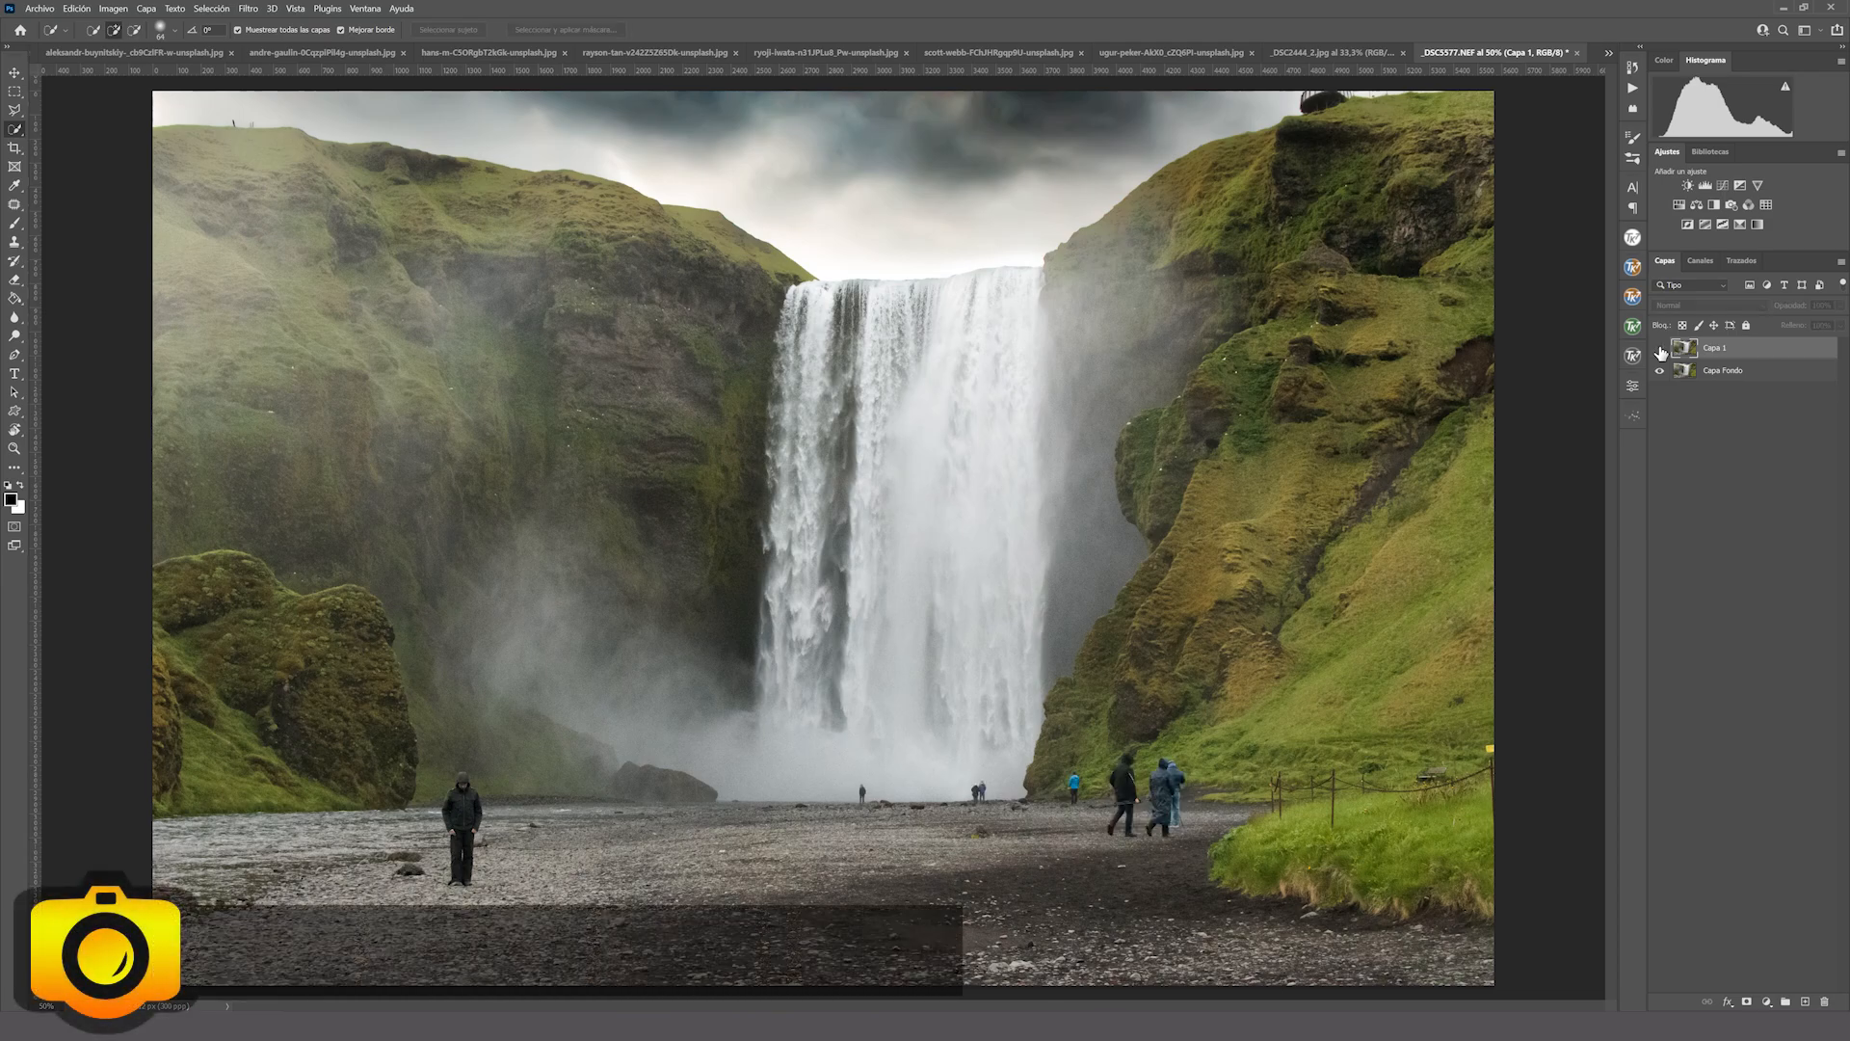
{"action": "left_click", "coordinate": [1659, 349]}
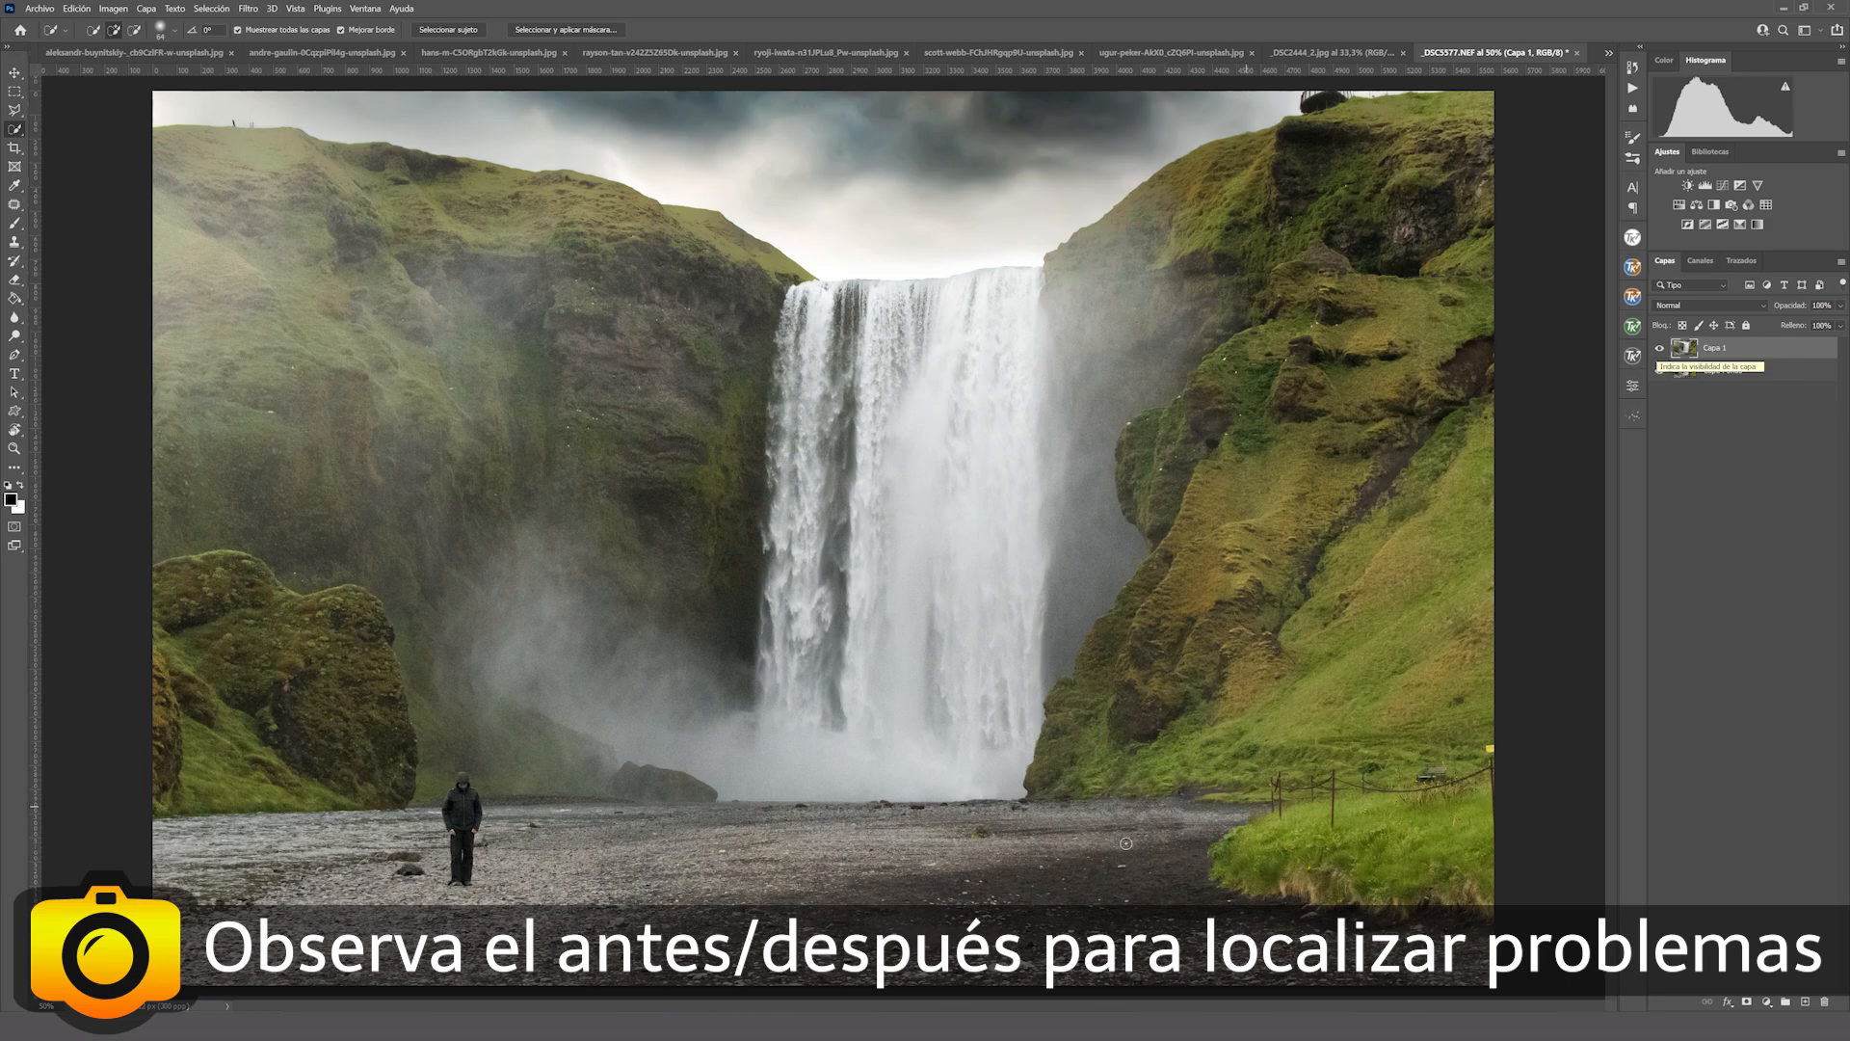
{"action": "left_click", "coordinate": [1659, 350]}
{"action": "left_click", "coordinate": [1659, 351]}
{"action": "left_click", "coordinate": [1658, 351]}
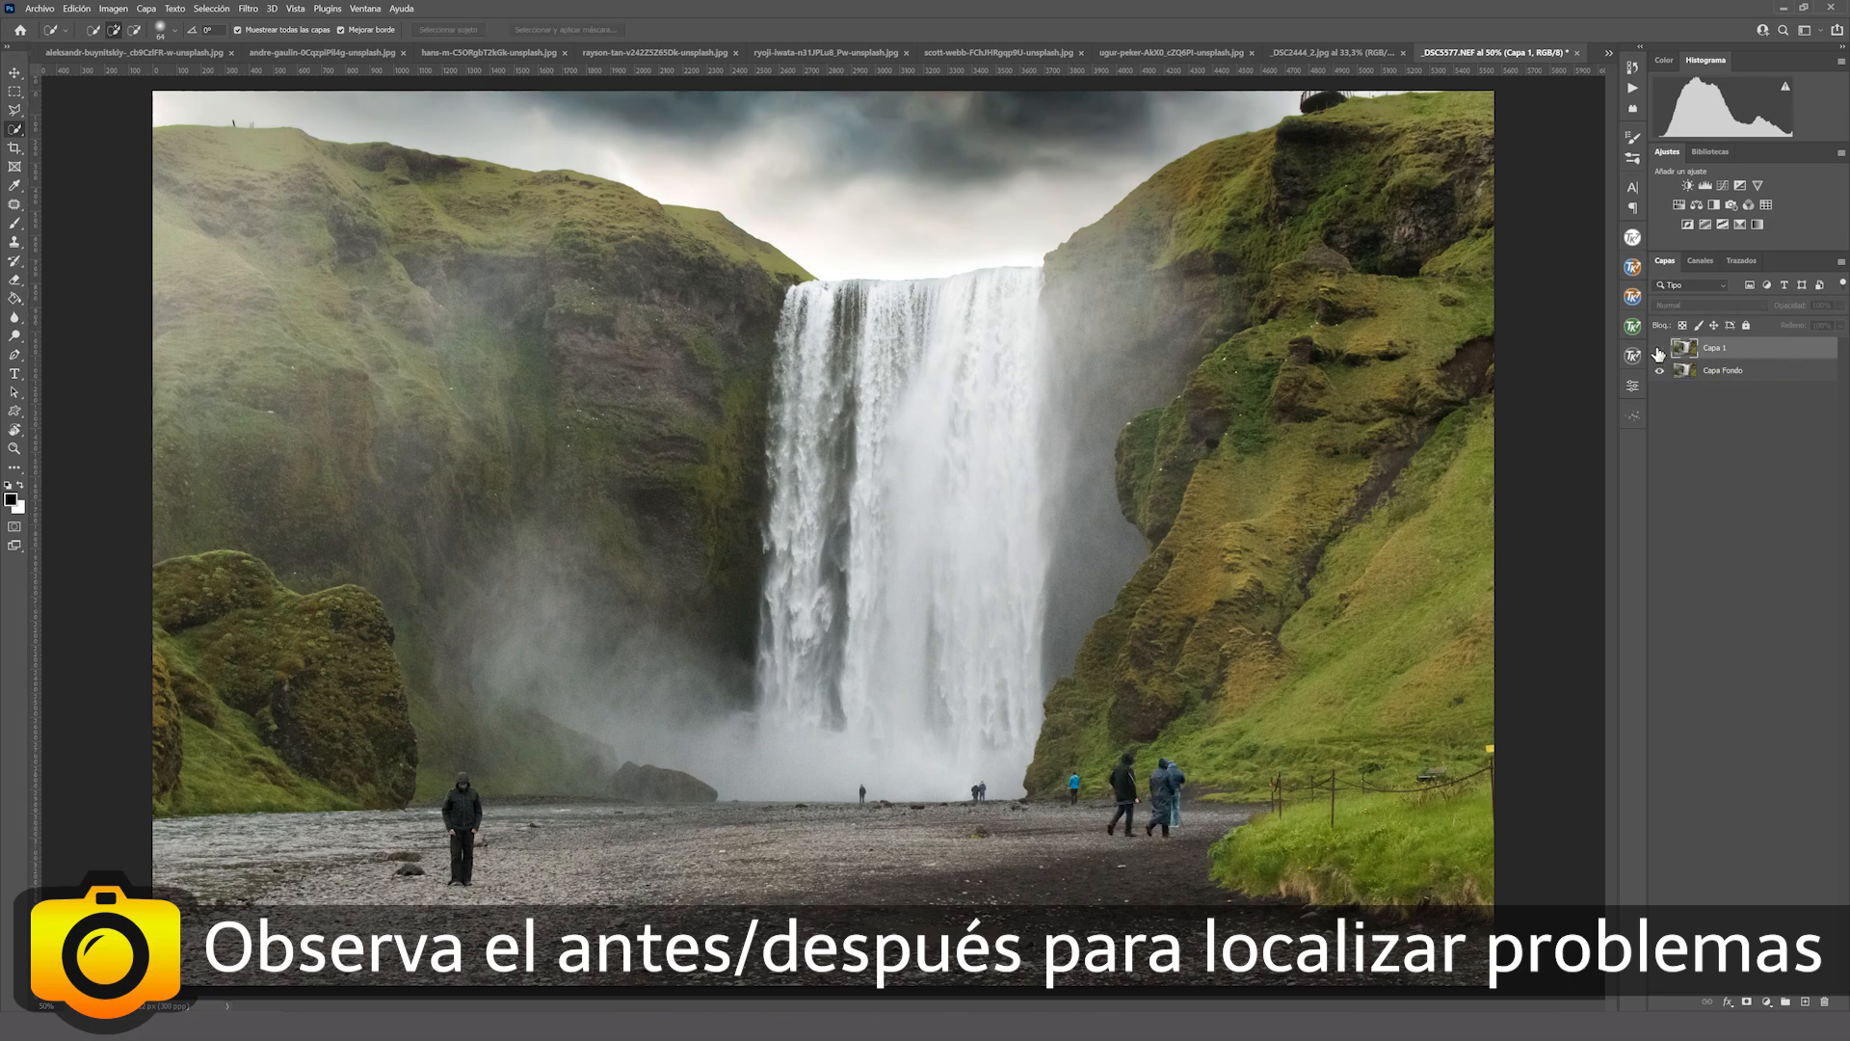
{"action": "left_click", "coordinate": [1659, 353]}
{"action": "left_click", "coordinate": [1659, 351]}
{"action": "left_click", "coordinate": [1659, 351]}
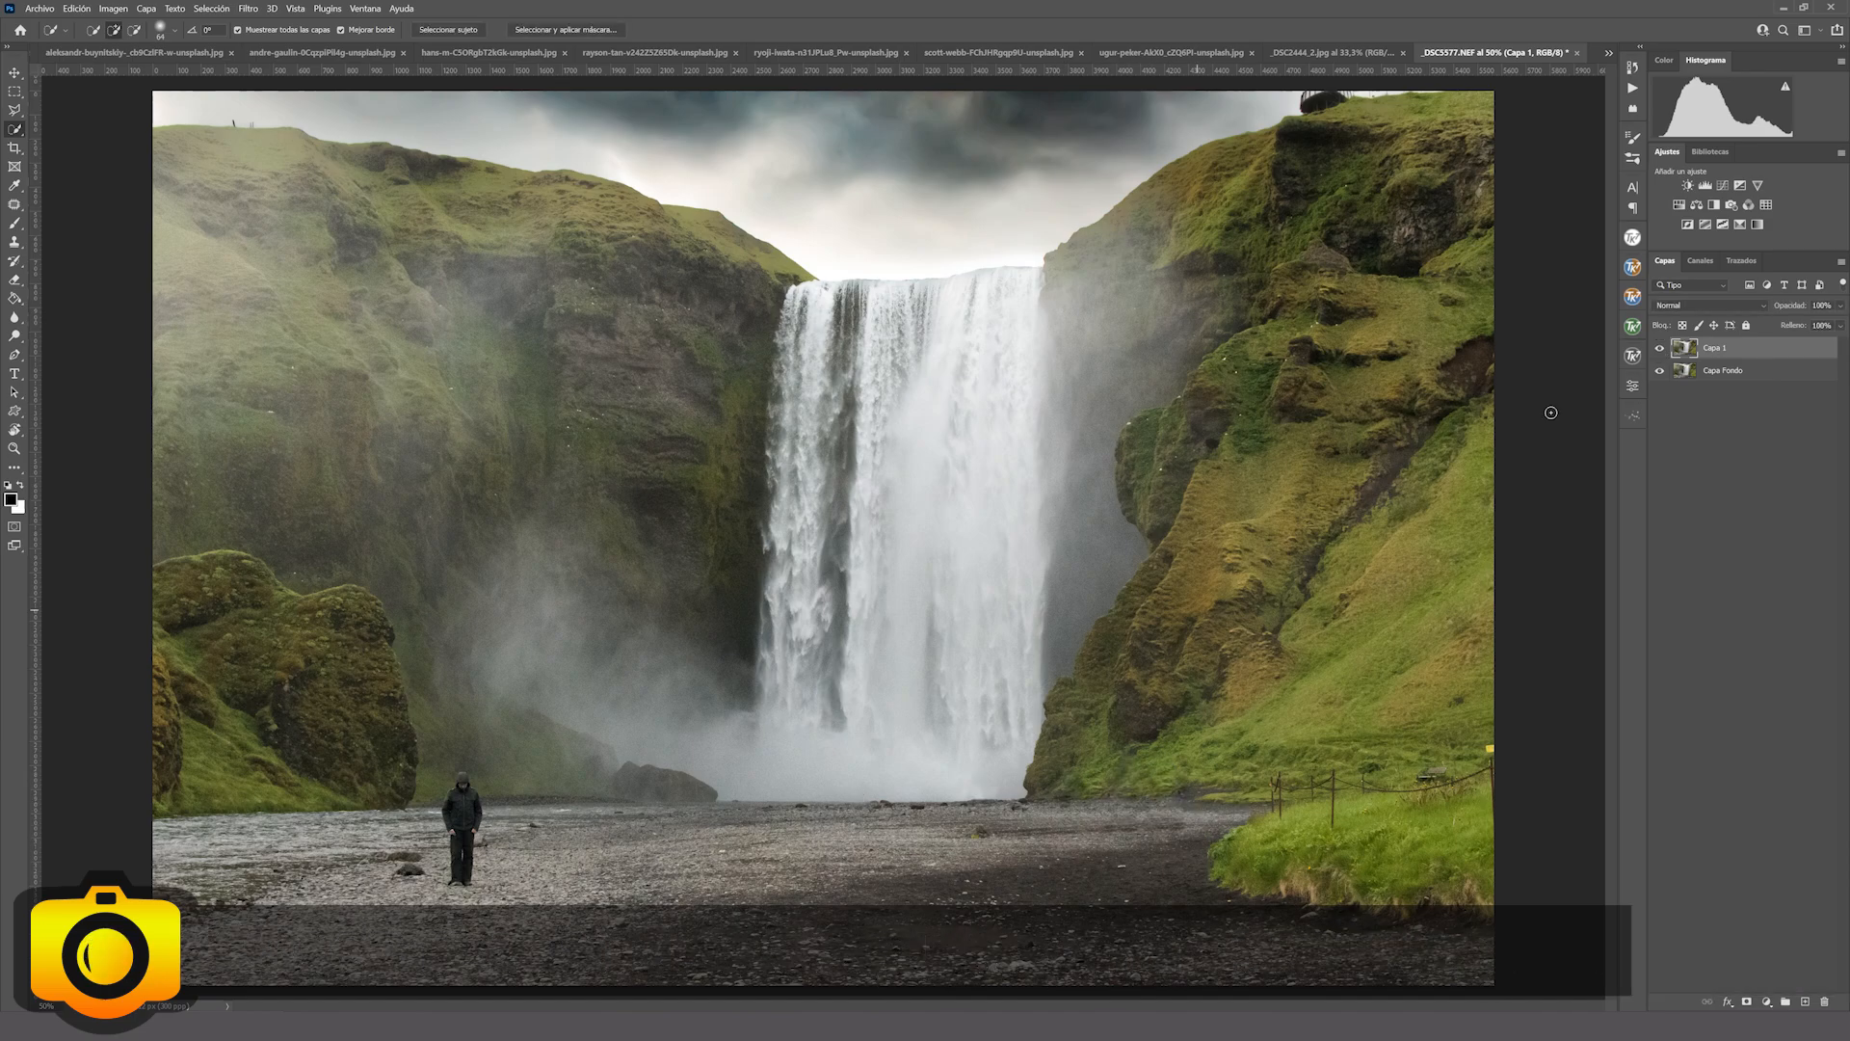
{"action": "left_click", "coordinate": [1660, 349]}
{"action": "left_click", "coordinate": [1659, 348]}
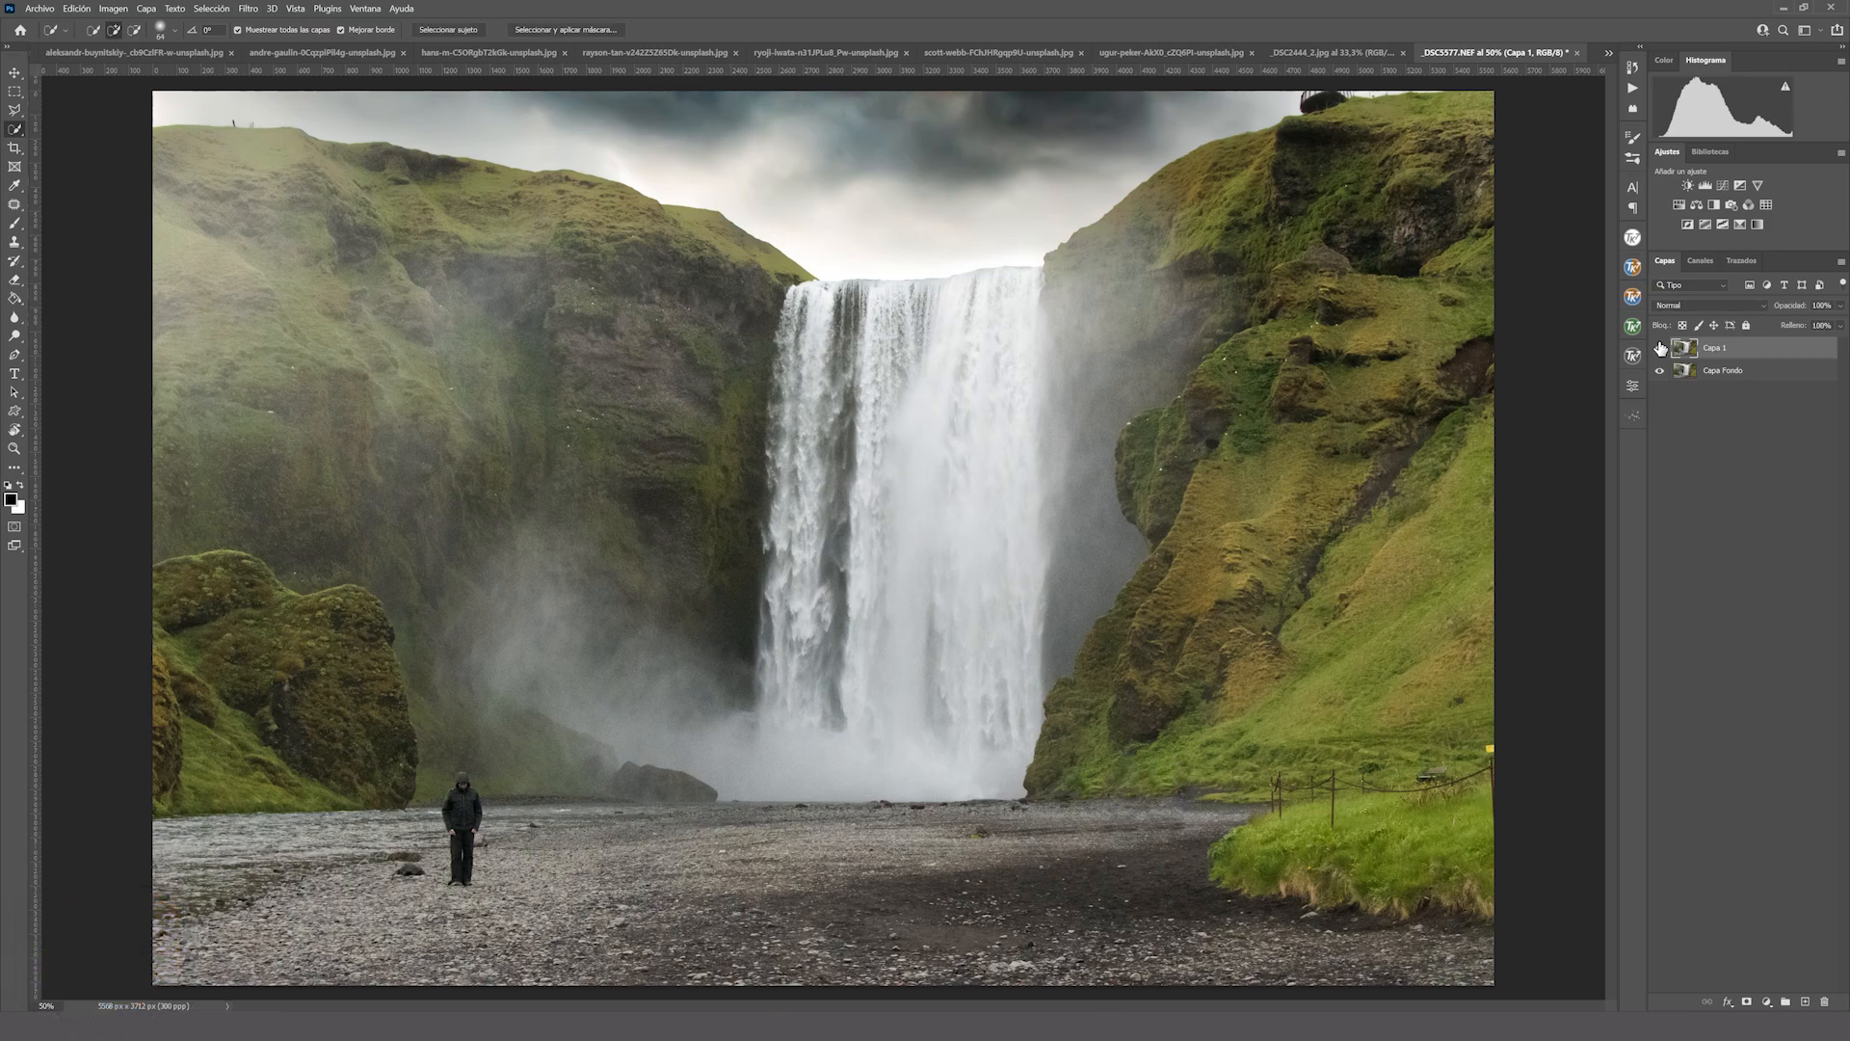
{"action": "left_click", "coordinate": [1660, 348]}
{"action": "left_click", "coordinate": [1660, 348]}
{"action": "left_click", "coordinate": [1660, 348]}
{"action": "left_click", "coordinate": [1660, 348]}
{"action": "left_click", "coordinate": [1660, 348]}
{"action": "left_click", "coordinate": [1659, 348]}
{"action": "left_click", "coordinate": [1660, 348]}
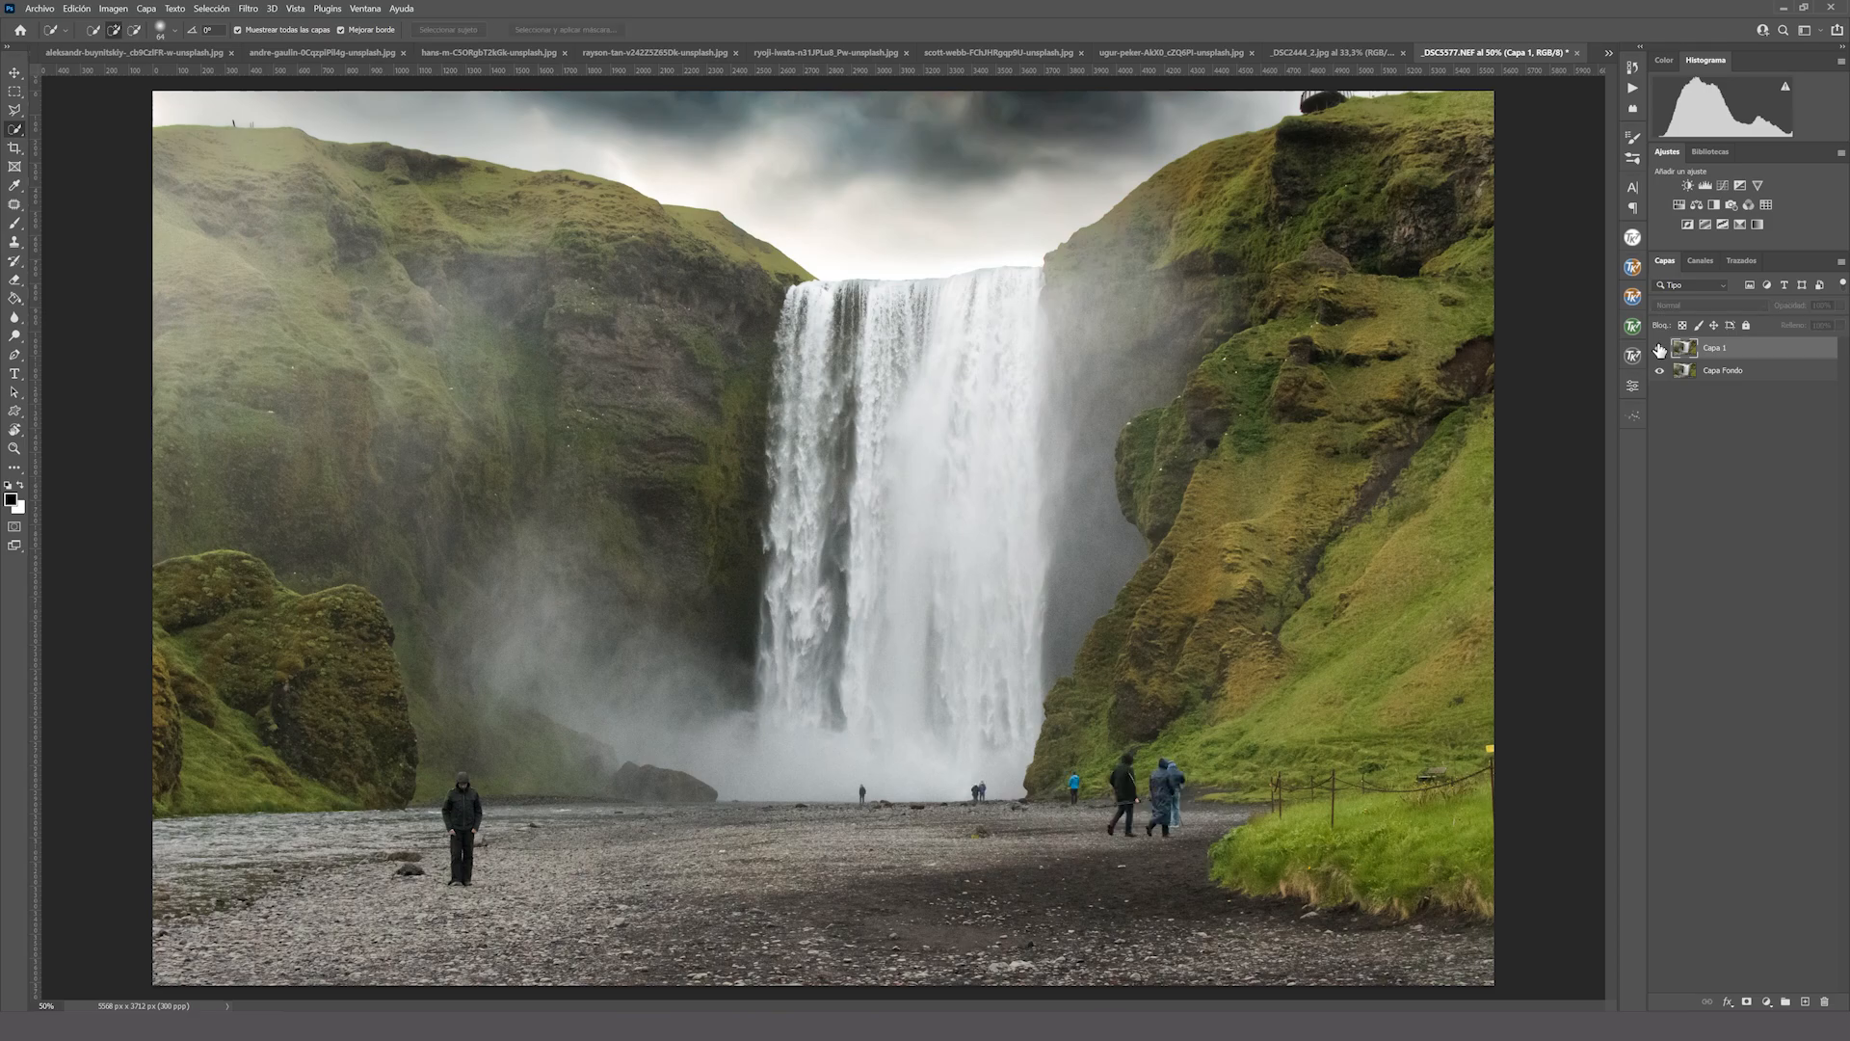
{"action": "left_click", "coordinate": [1660, 348]}
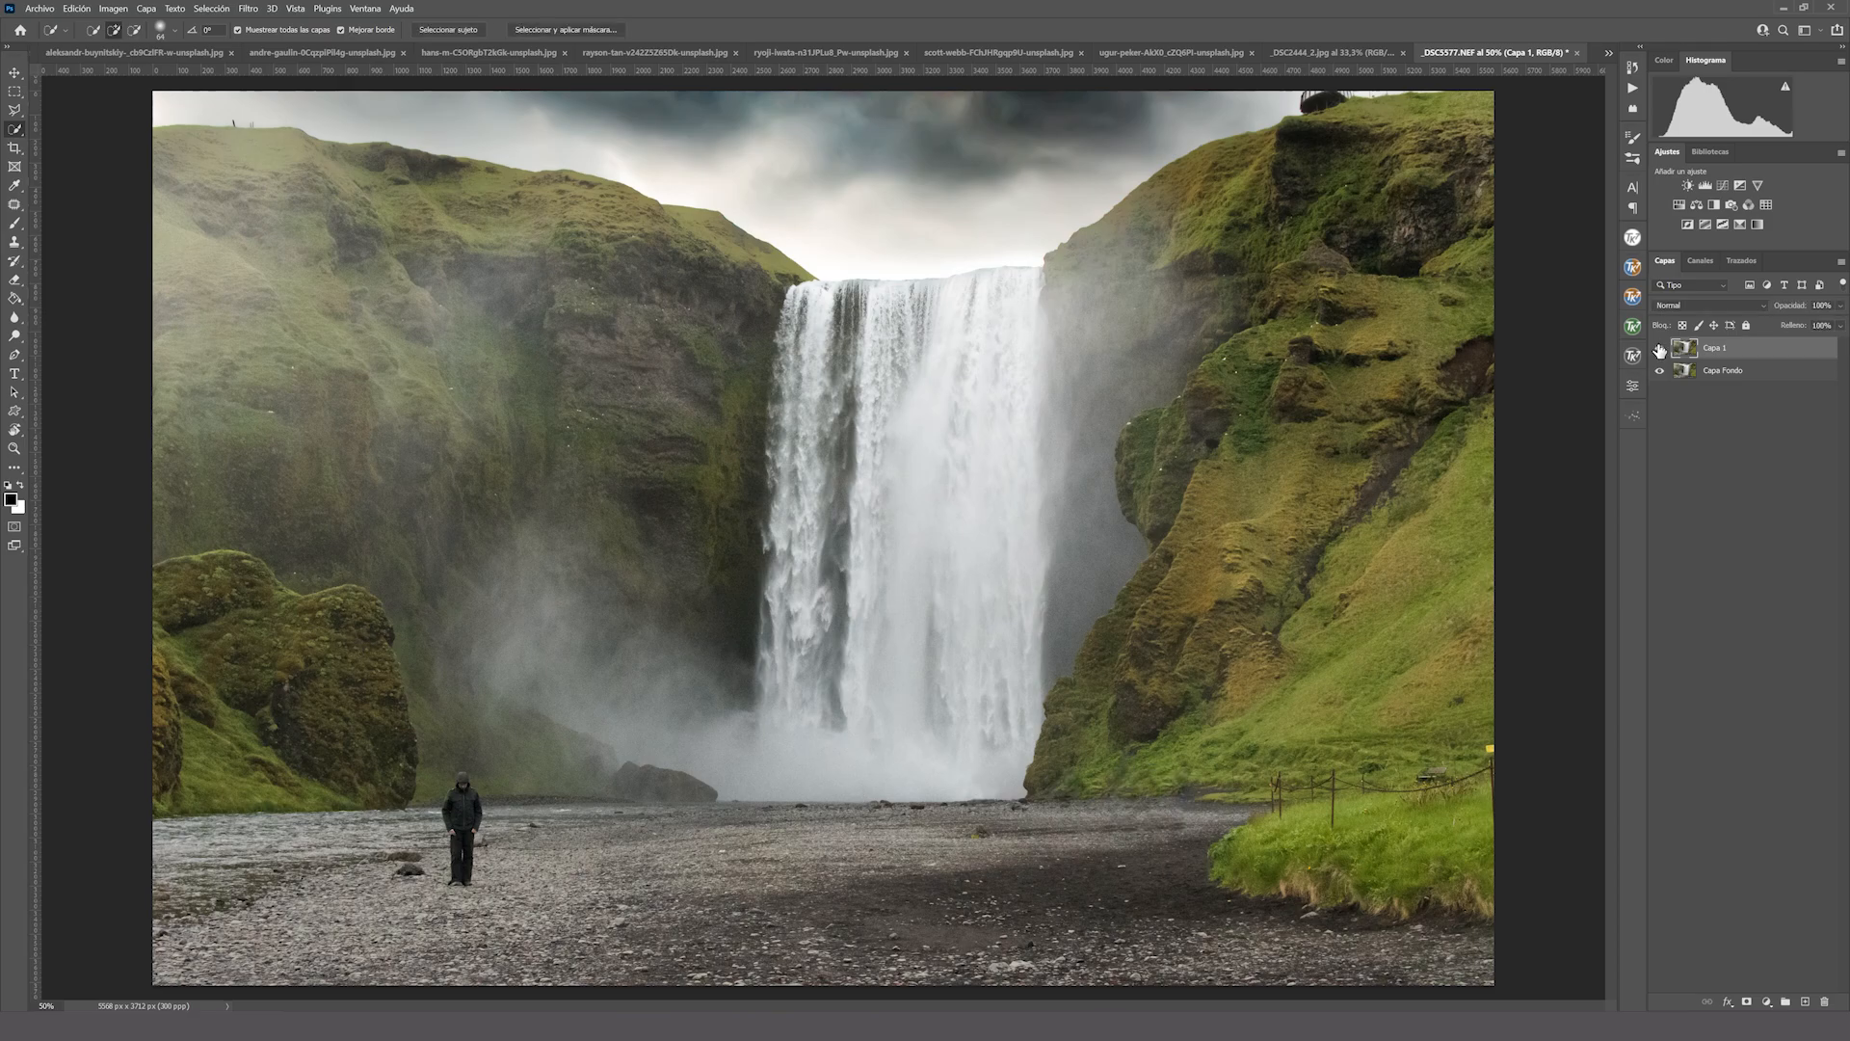
{"action": "left_click", "coordinate": [1659, 348]}
{"action": "left_click", "coordinate": [1660, 348]}
{"action": "left_click", "coordinate": [1659, 348]}
{"action": "left_click", "coordinate": [1660, 348]}
{"action": "left_click", "coordinate": [1660, 348]}
{"action": "left_click", "coordinate": [1660, 348]}
{"action": "left_click", "coordinate": [1660, 348]}
{"action": "left_click", "coordinate": [1660, 348]}
{"action": "left_click", "coordinate": [1659, 348]}
{"action": "left_click", "coordinate": [1660, 348]}
{"action": "left_click", "coordinate": [1660, 349]}
{"action": "left_click", "coordinate": [1659, 351]}
{"action": "left_click", "coordinate": [1658, 351]}
{"action": "left_click", "coordinate": [1659, 350]}
{"action": "left_click", "coordinate": [1659, 351]}
{"action": "left_click", "coordinate": [1658, 351]}
{"action": "left_click", "coordinate": [1658, 353]}
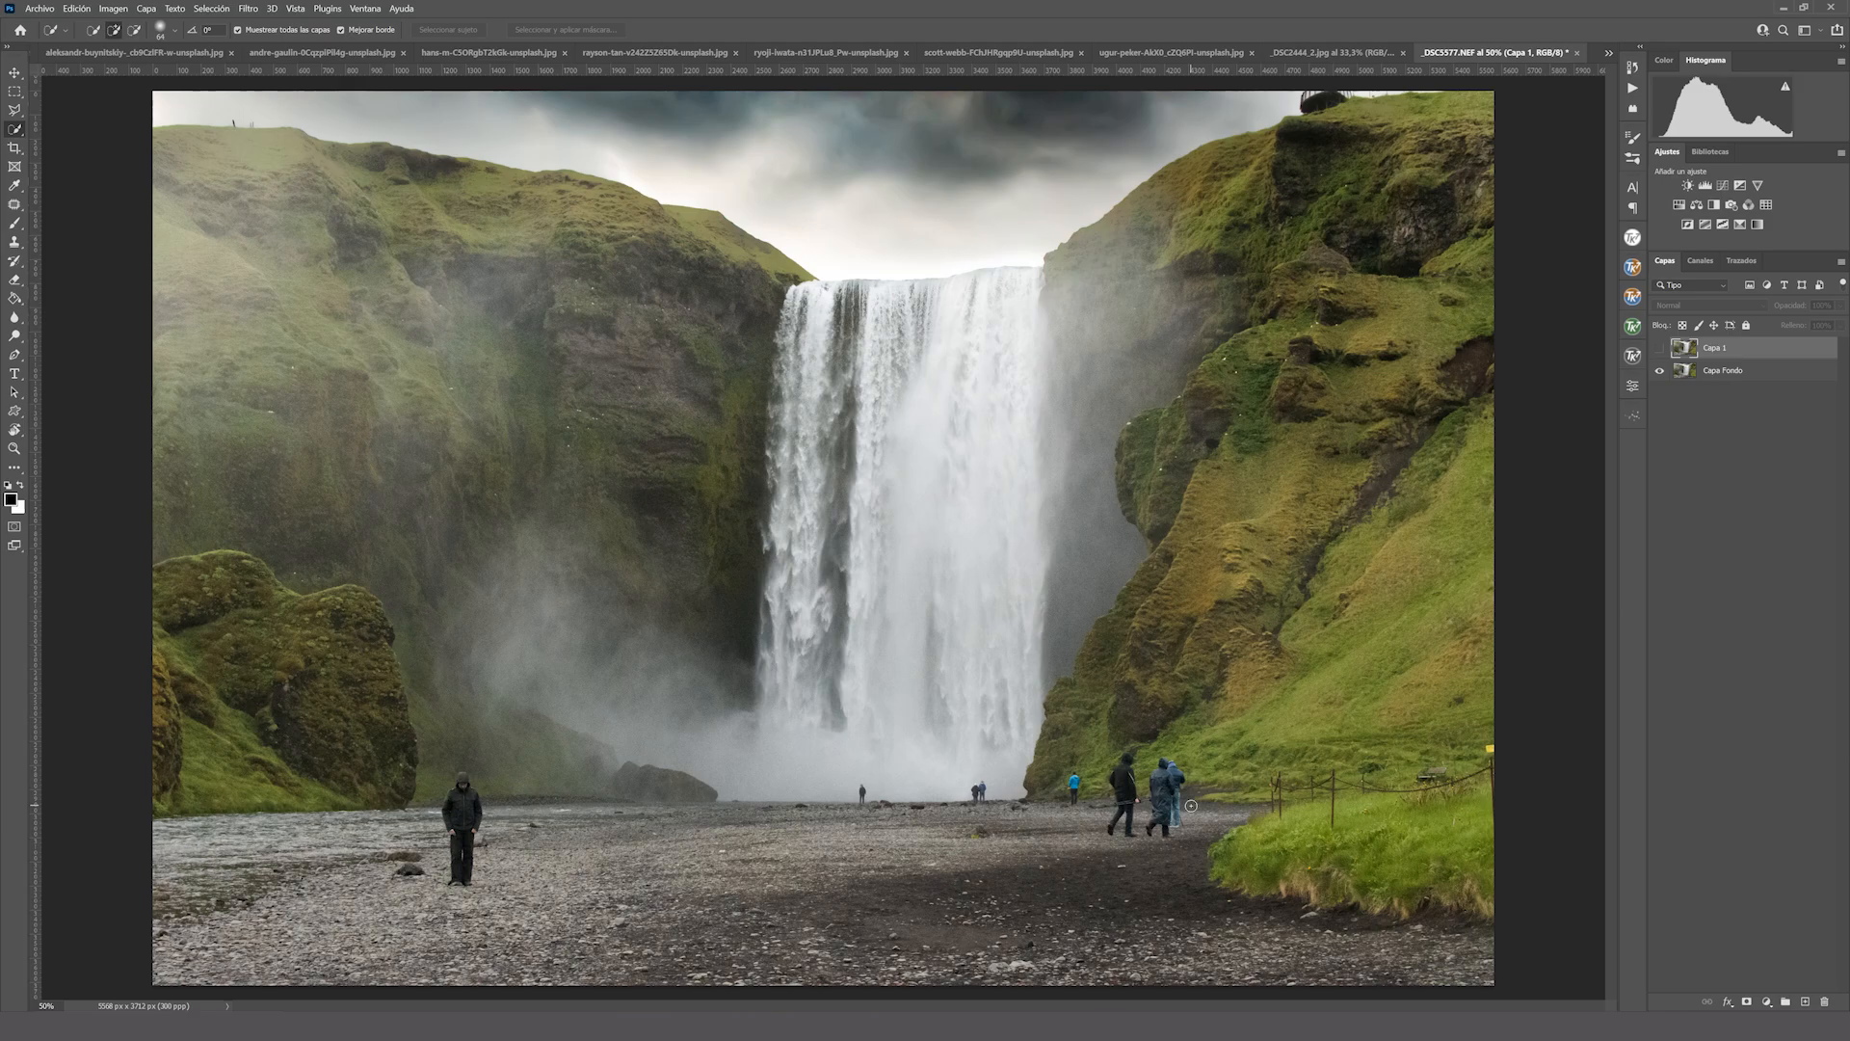
{"action": "left_click", "coordinate": [1660, 347]}
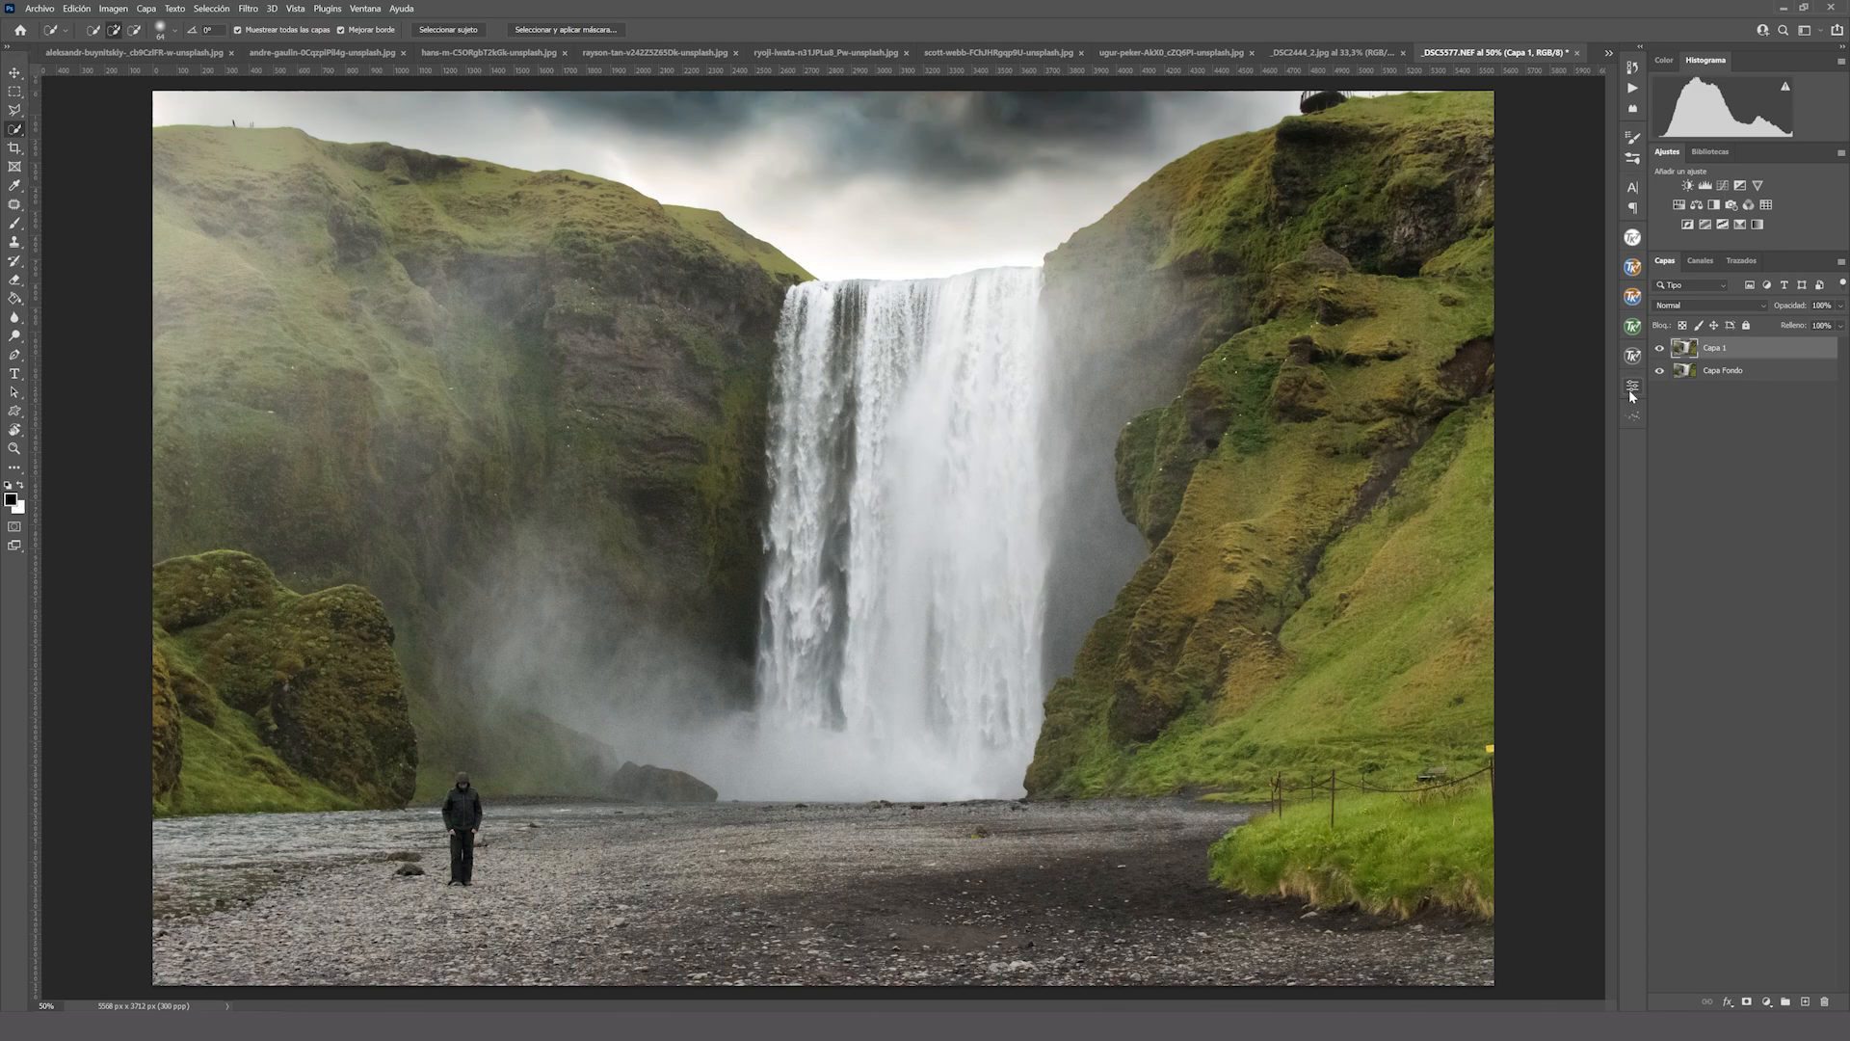
Paint over the standing man on the riverbank with the content-aware Spot Healing Brush to remove him.
{"action": "left_click", "coordinate": [14, 448]}
{"action": "left_click_drag", "start_coordinate": [449, 864], "coordinate": [511, 879]}
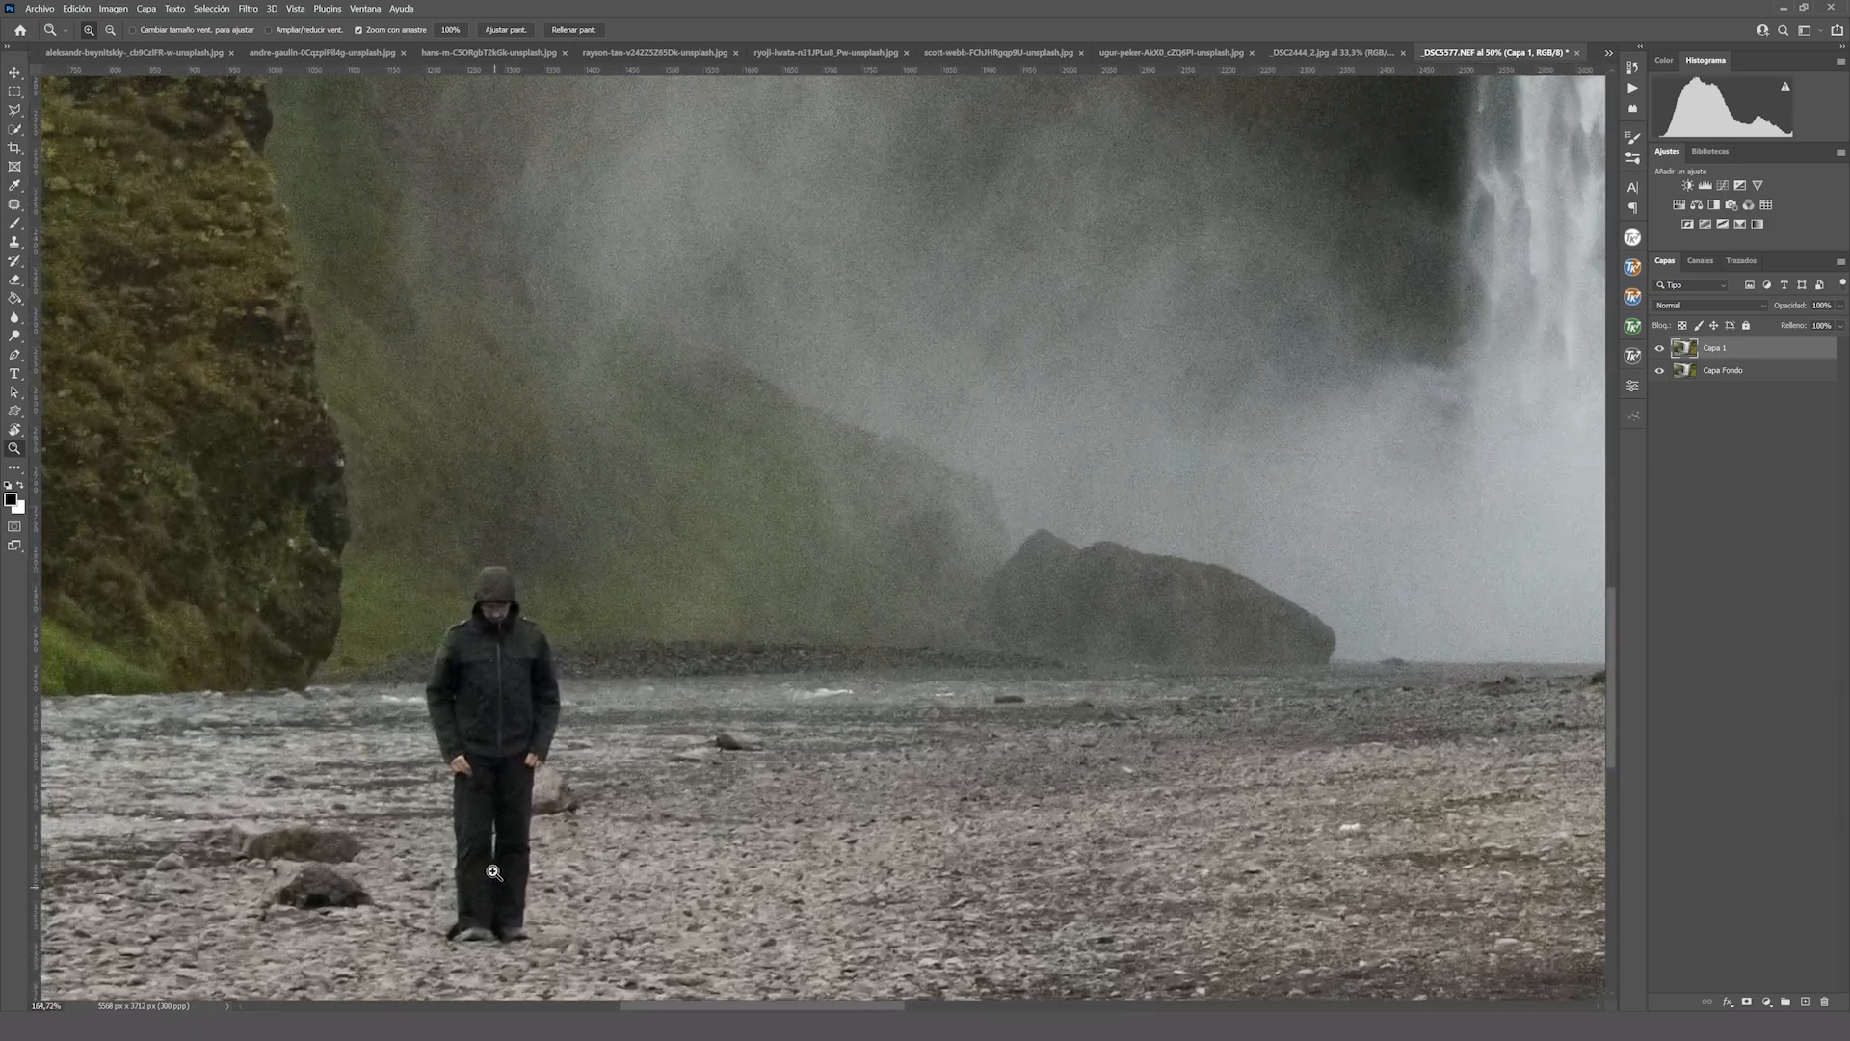
{"action": "scroll", "coordinate": [499, 848], "scroll_direction": "down", "scroll_amount": 2}
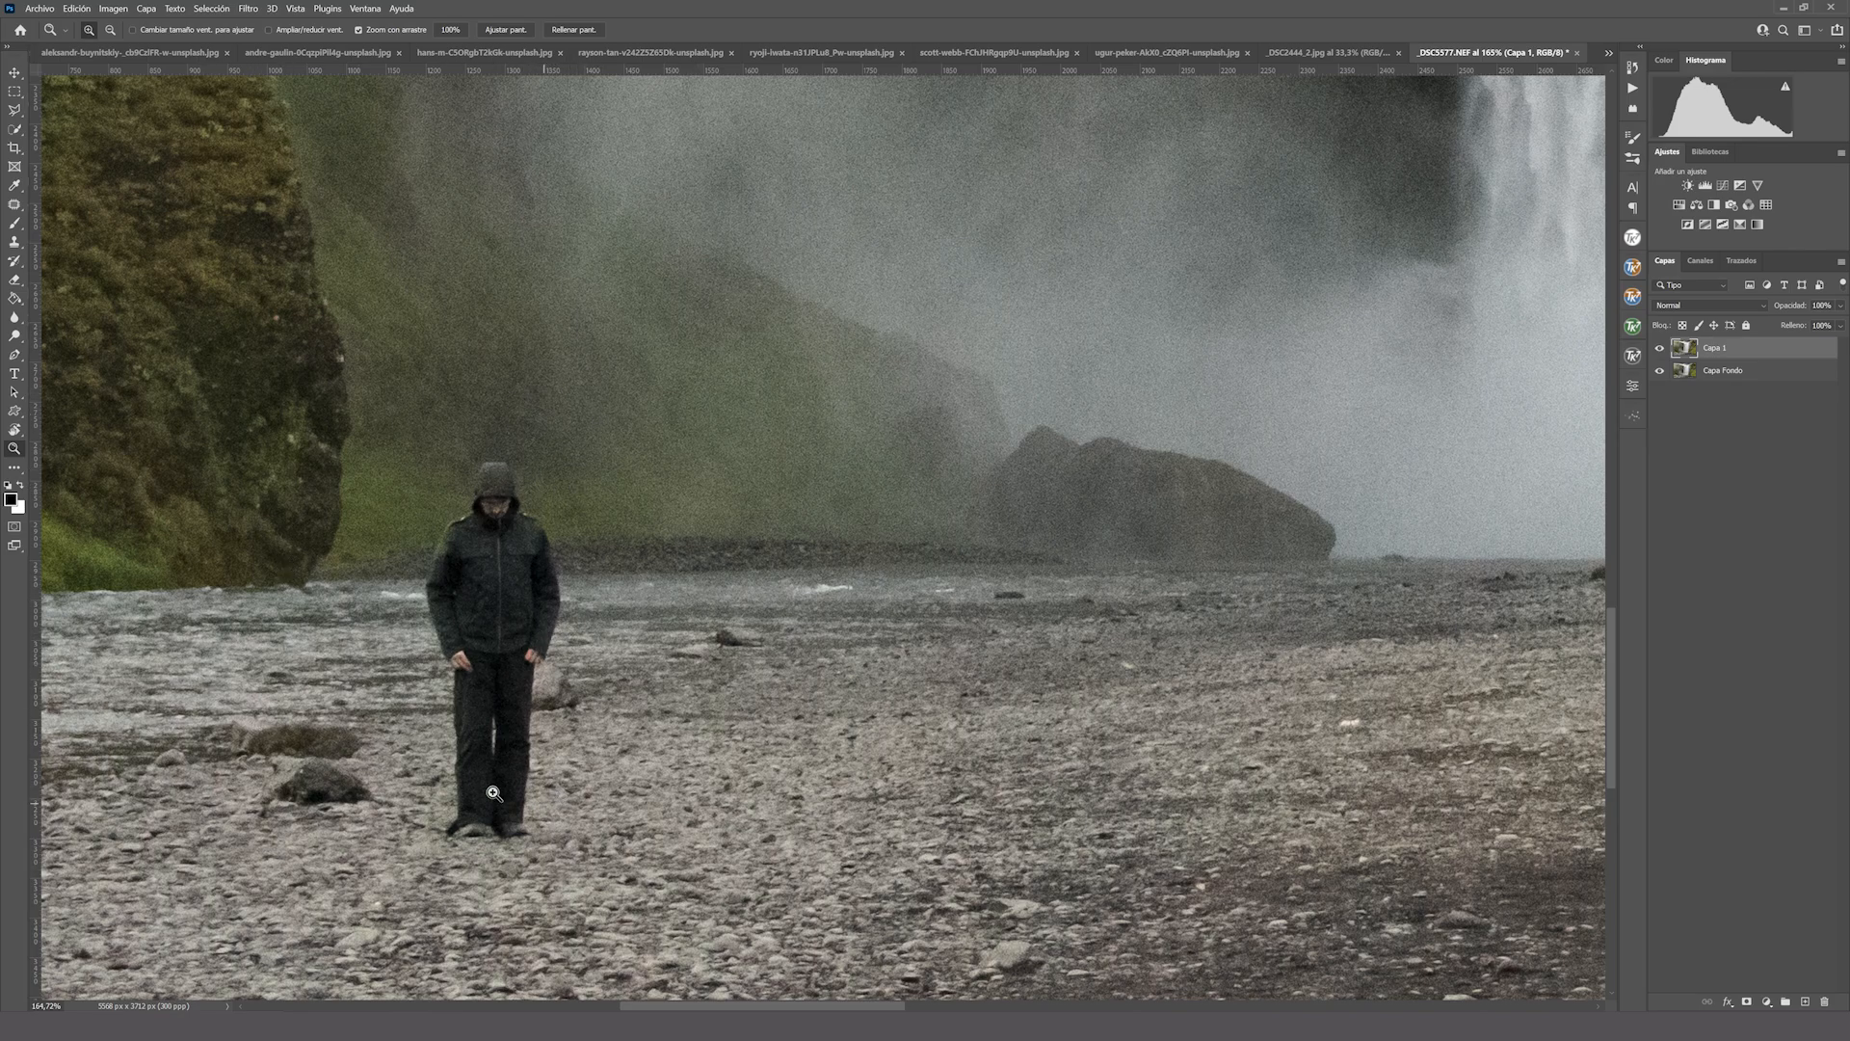
{"action": "left_click", "coordinate": [16, 208]}
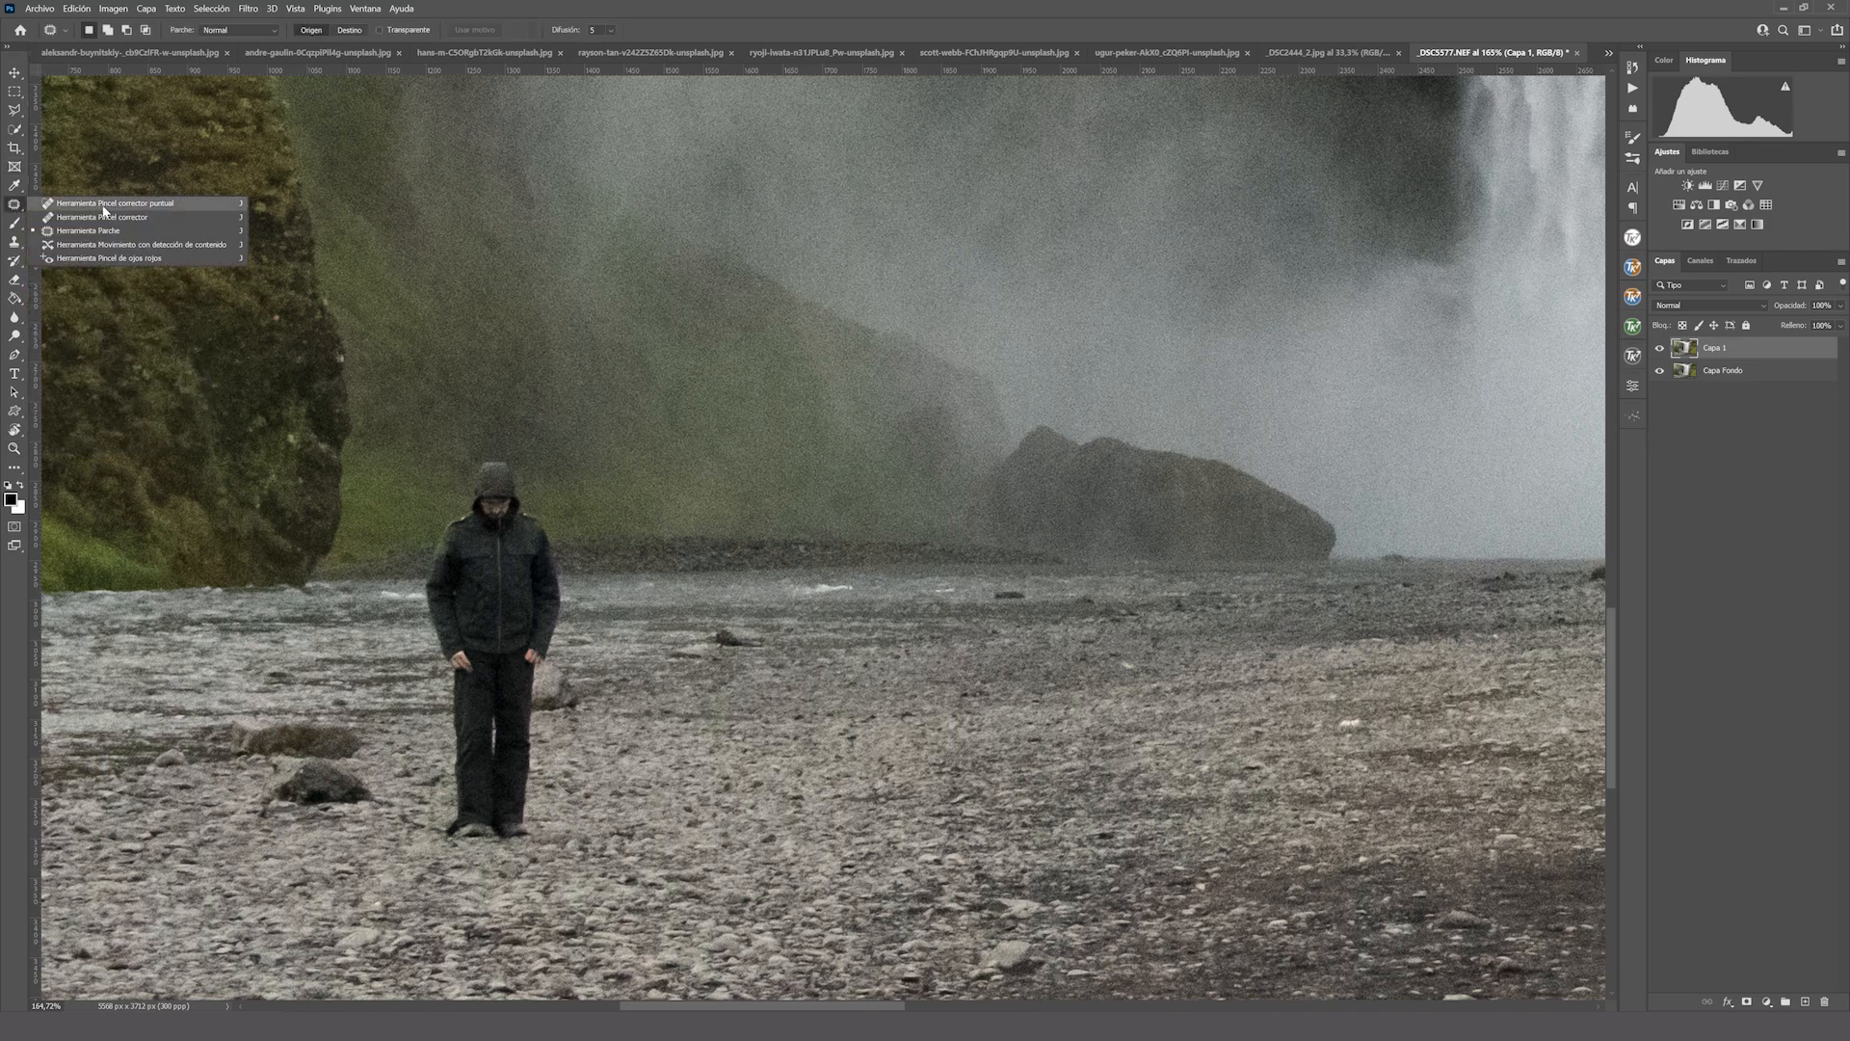
{"action": "left_click", "coordinate": [175, 203]}
{"action": "right_click", "coordinate": [481, 542], "text": "alt"}
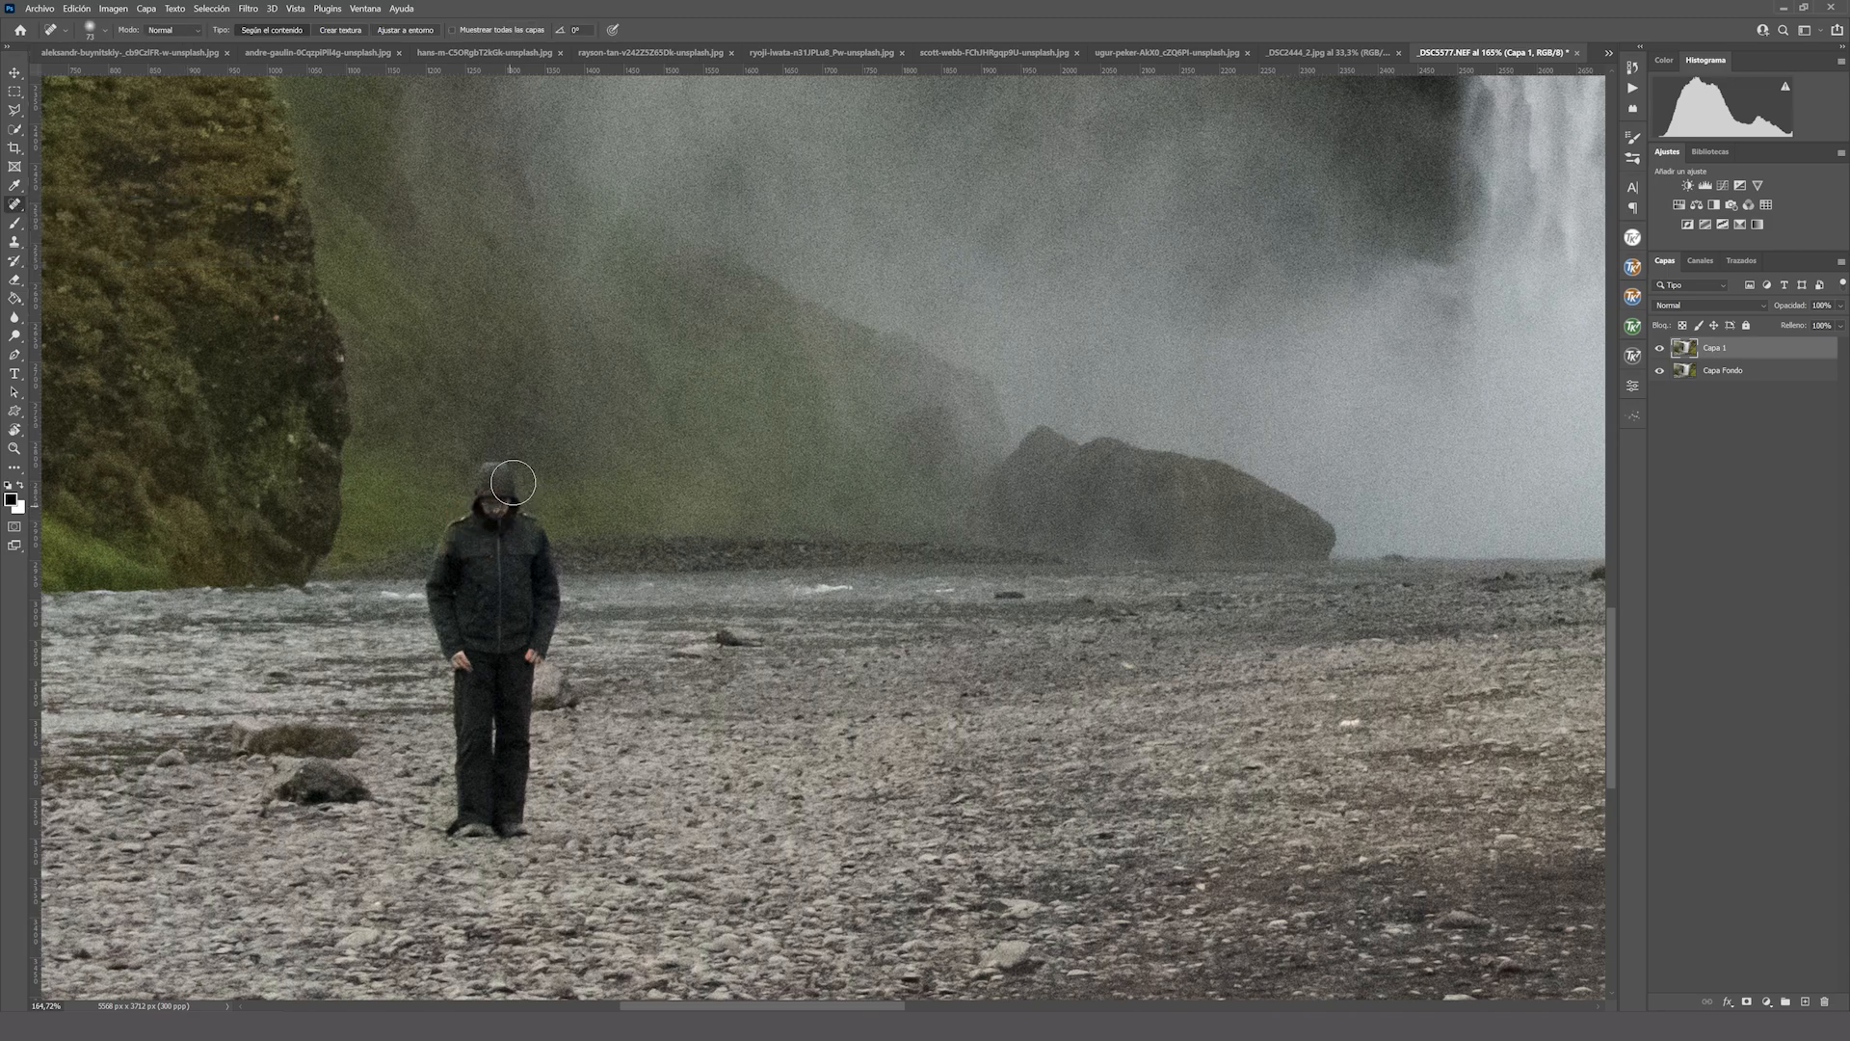
{"action": "mouse_move", "coordinate": [496, 483]}
{"action": "left_mouse_down"}
{"action": "mouse_move", "coordinate": [441, 626]}
{"action": "mouse_move", "coordinate": [428, 583]}
{"action": "mouse_move", "coordinate": [467, 676]}
{"action": "mouse_move", "coordinate": [451, 836]}
{"action": "mouse_move", "coordinate": [522, 834]}
{"action": "mouse_move", "coordinate": [502, 731]}
{"action": "mouse_move", "coordinate": [556, 697]}
{"action": "mouse_move", "coordinate": [488, 659]}
{"action": "mouse_move", "coordinate": [524, 520]}
{"action": "mouse_move", "coordinate": [497, 487]}
{"action": "mouse_move", "coordinate": [526, 532]}
{"action": "mouse_move", "coordinate": [543, 642]}
{"action": "mouse_move", "coordinate": [533, 566]}
{"action": "mouse_move", "coordinate": [534, 623]}
{"action": "mouse_move", "coordinate": [522, 583]}
{"action": "mouse_move", "coordinate": [516, 597]}
{"action": "mouse_move", "coordinate": [457, 556]}
{"action": "mouse_move", "coordinate": [478, 497]}
{"action": "mouse_move", "coordinate": [458, 588]}
{"action": "mouse_move", "coordinate": [465, 821]}
{"action": "mouse_move", "coordinate": [513, 831]}
{"action": "mouse_move", "coordinate": [530, 628]}
{"action": "mouse_move", "coordinate": [425, 847]}
{"action": "left_mouse_up"}
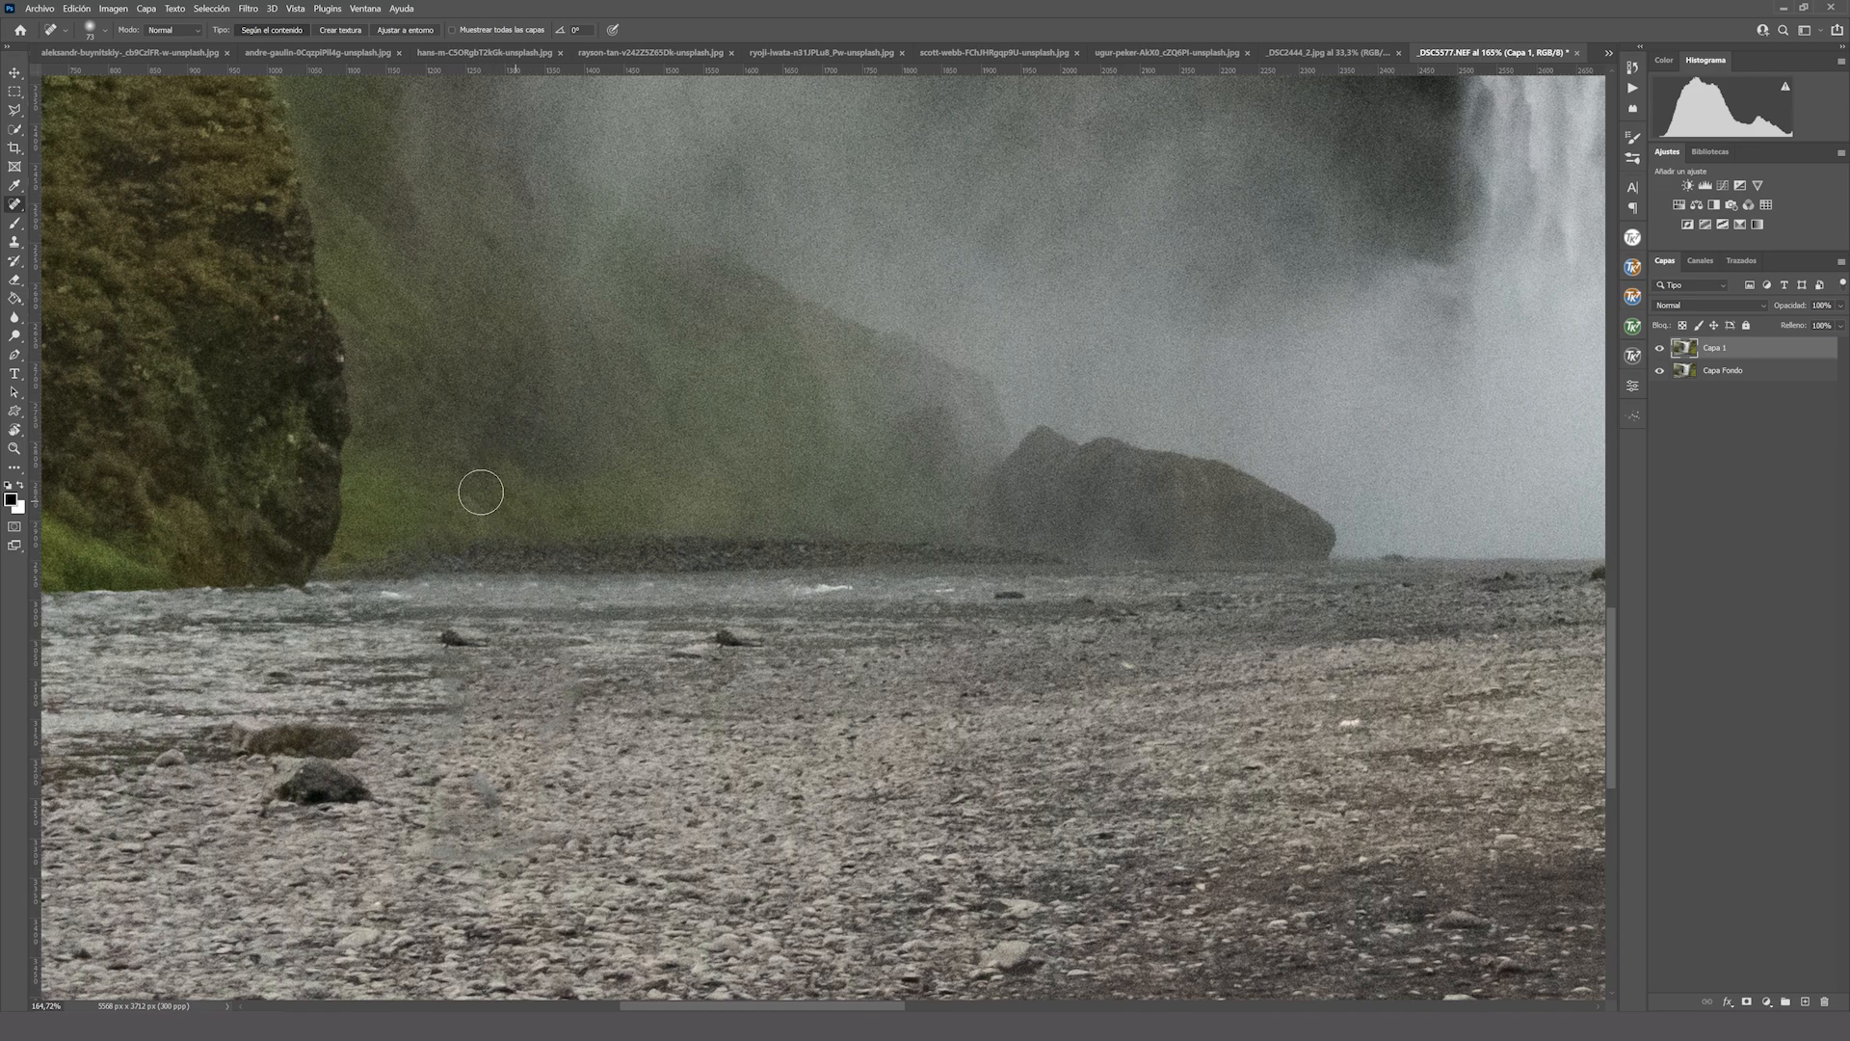
Heal the leftover marks on the misty slope and dark stone bank where the man's head was.
{"action": "left_click_drag", "start_coordinate": [544, 529], "coordinate": [521, 528]}
{"action": "left_click", "coordinate": [438, 509]}
{"action": "left_click", "coordinate": [470, 512]}
{"action": "left_click", "coordinate": [479, 520]}
{"action": "left_click", "coordinate": [486, 514]}
{"action": "left_click", "coordinate": [449, 534]}
{"action": "left_click", "coordinate": [414, 543]}
Replace the duplicated small rock at the water's edge using the Patch tool, and deselect.
{"action": "left_click_drag", "start_coordinate": [858, 1005], "coordinate": [820, 1000]}
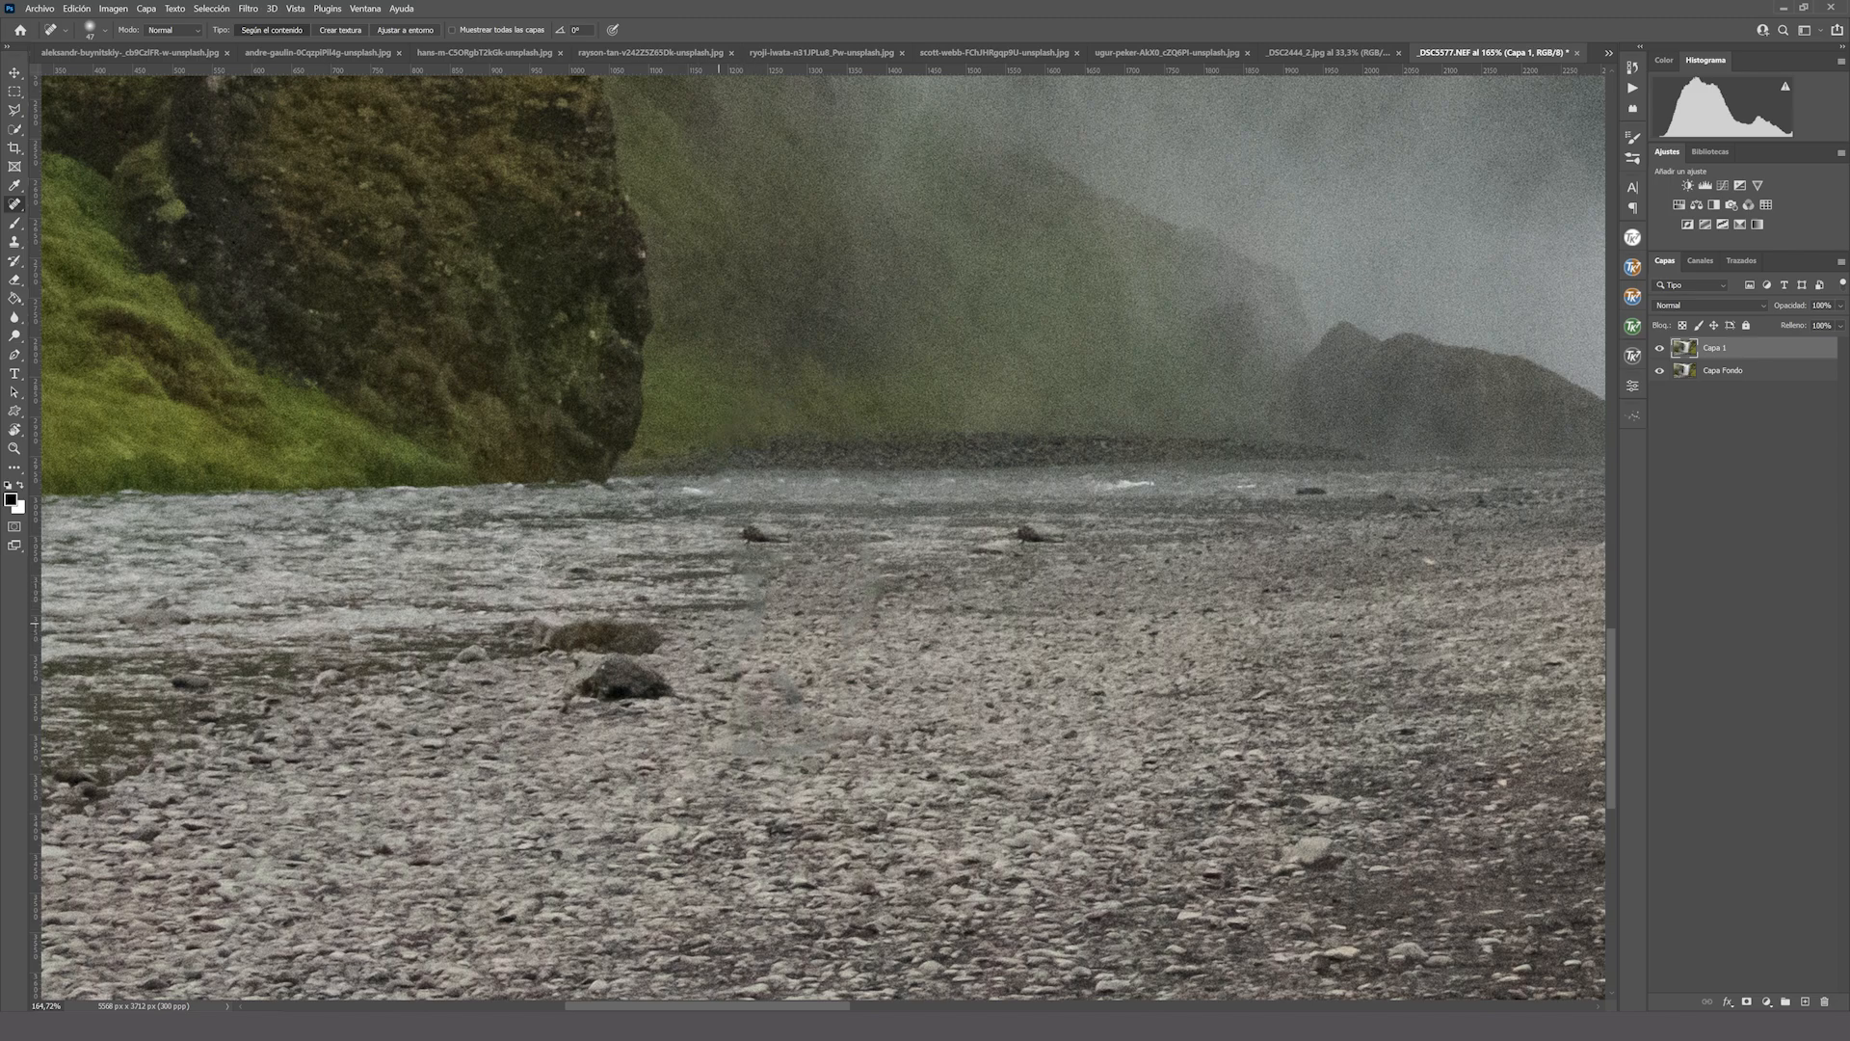
{"action": "right_click", "coordinate": [15, 206]}
{"action": "left_click", "coordinate": [87, 234]}
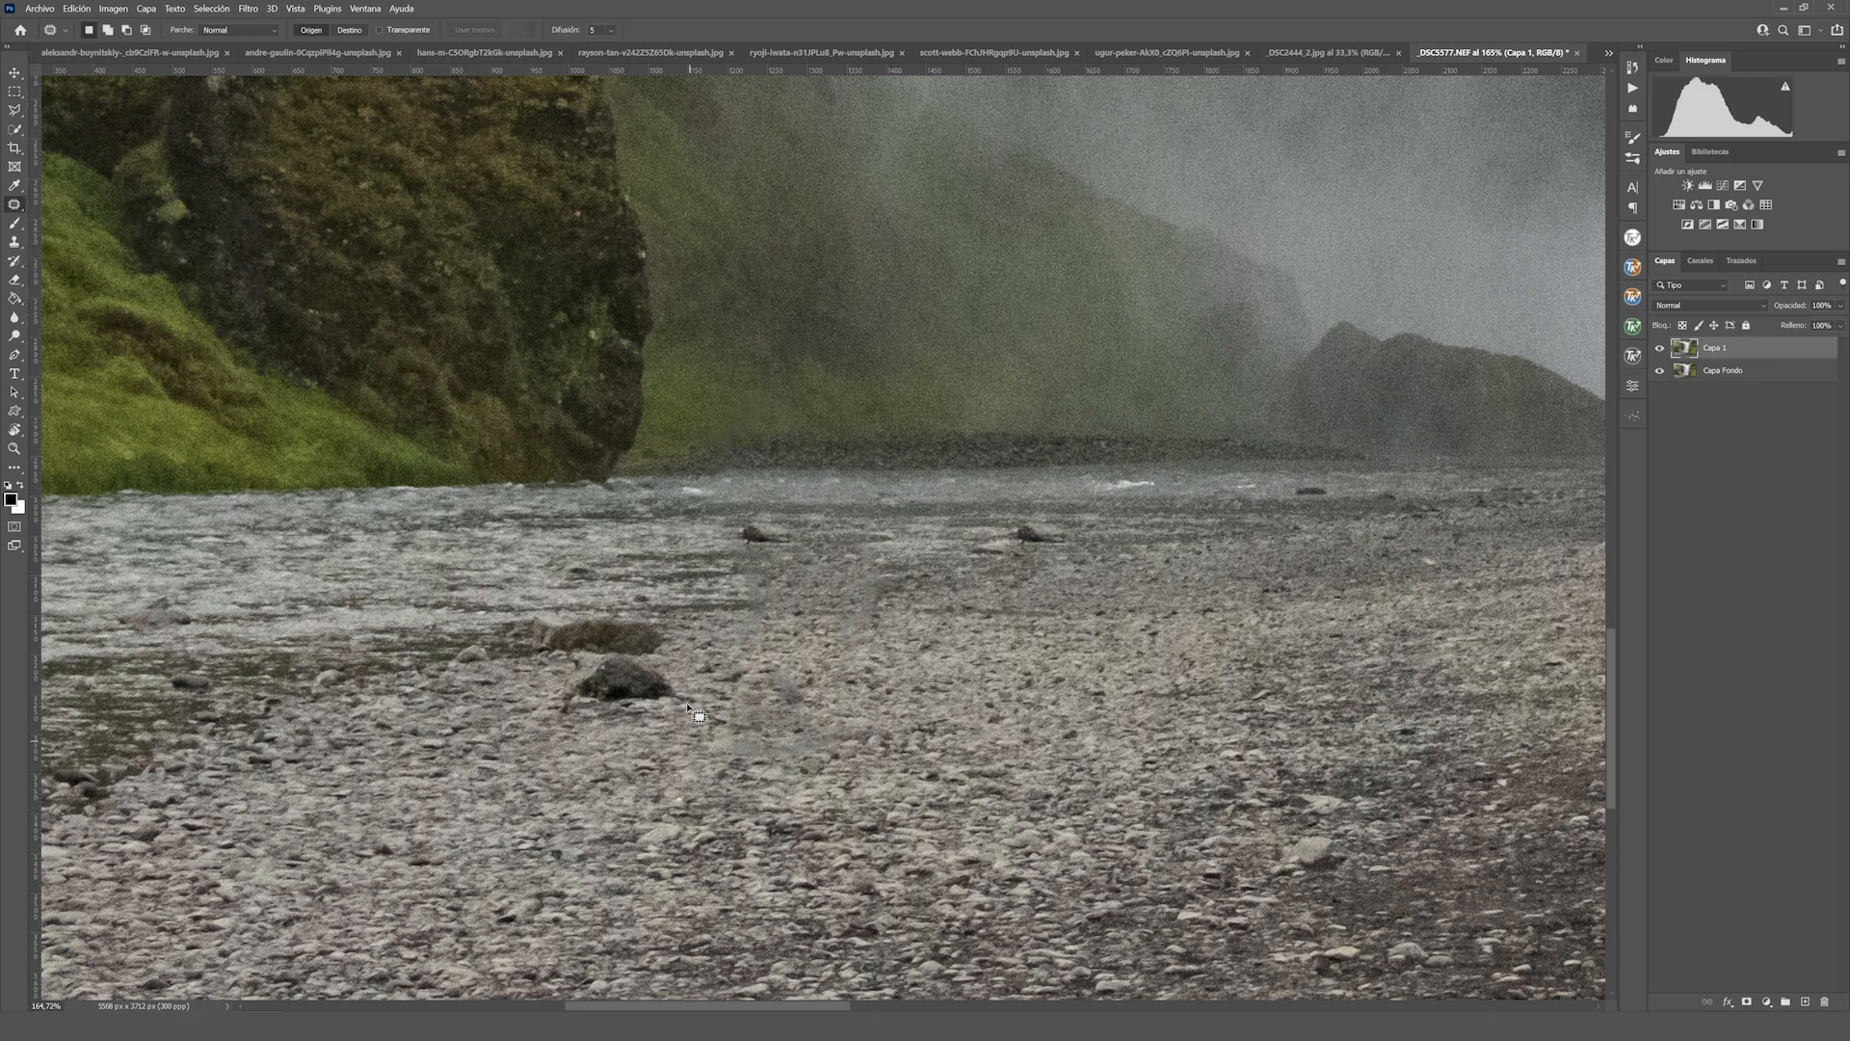
{"action": "mouse_move", "coordinate": [771, 608]}
{"action": "left_mouse_down"}
{"action": "mouse_move", "coordinate": [740, 606]}
{"action": "mouse_move", "coordinate": [856, 600]}
{"action": "mouse_move", "coordinate": [885, 568]}
{"action": "mouse_move", "coordinate": [883, 526]}
{"action": "mouse_move", "coordinate": [821, 510]}
{"action": "mouse_move", "coordinate": [752, 521]}
{"action": "mouse_move", "coordinate": [718, 568]}
{"action": "mouse_move", "coordinate": [735, 608]}
{"action": "mouse_move", "coordinate": [1074, 540]}
{"action": "mouse_move", "coordinate": [1210, 554]}
{"action": "left_mouse_up"}
{"action": "key", "text": "ctrl+d"}
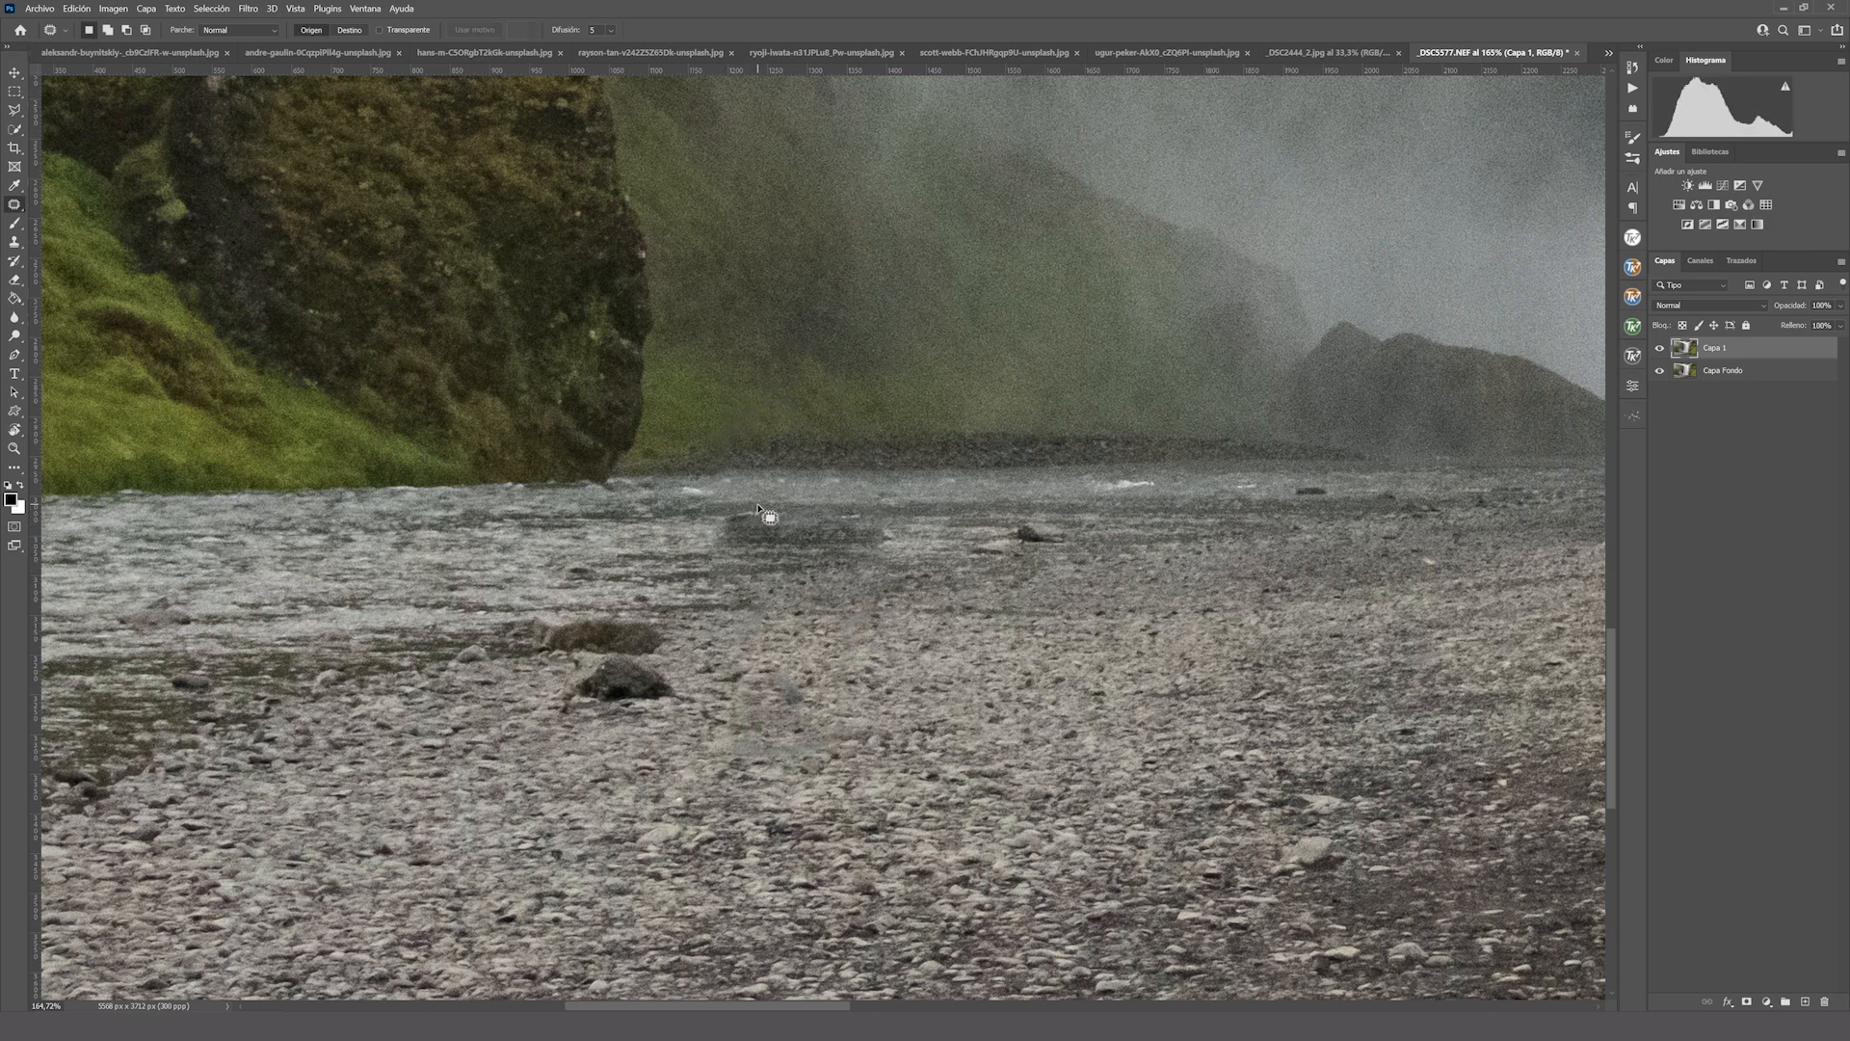
Patch the dark smudge at the water's edge with the neighbouring river water, and deselect.
{"action": "mouse_move", "coordinate": [758, 508]}
{"action": "left_mouse_down"}
{"action": "mouse_move", "coordinate": [708, 531]}
{"action": "mouse_move", "coordinate": [745, 552]}
{"action": "left_mouse_up"}
{"action": "left_click_drag", "start_coordinate": [866, 552], "coordinate": [901, 533]}
{"action": "left_click_drag", "start_coordinate": [774, 537], "coordinate": [528, 542]}
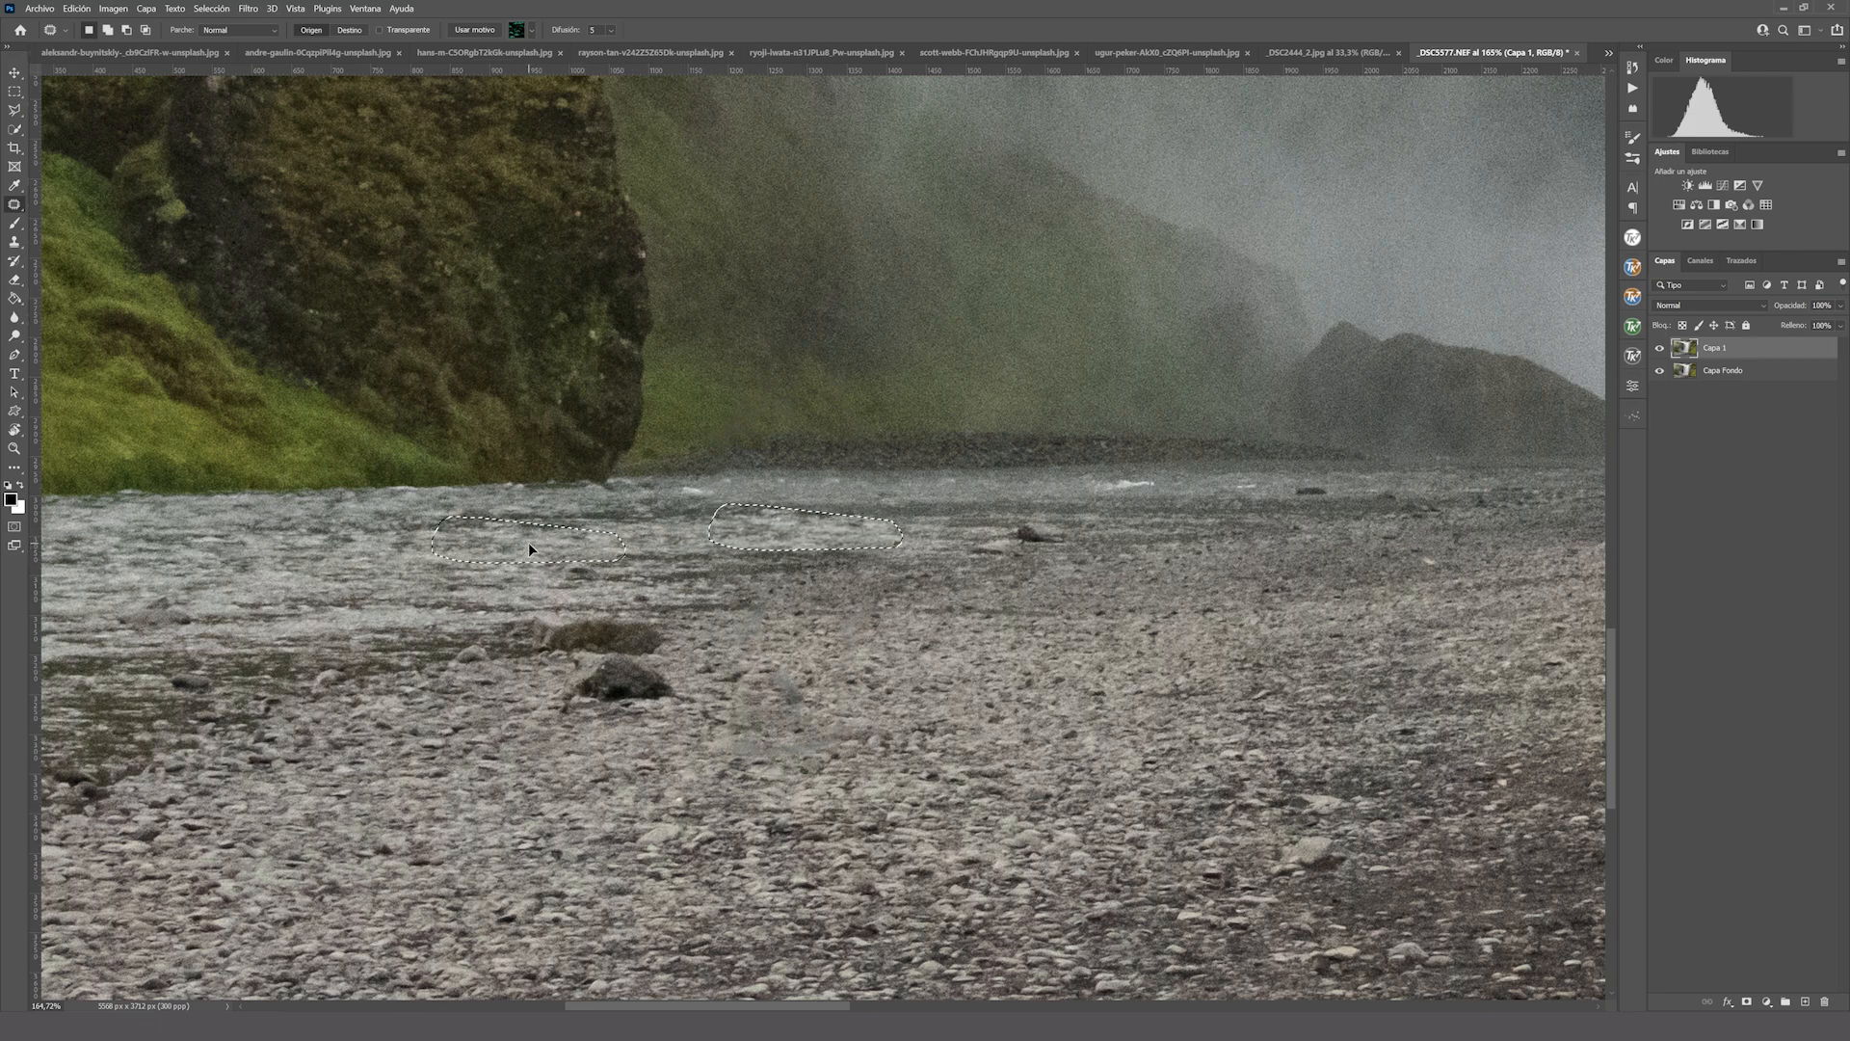
{"action": "key", "text": "ctrl+d"}
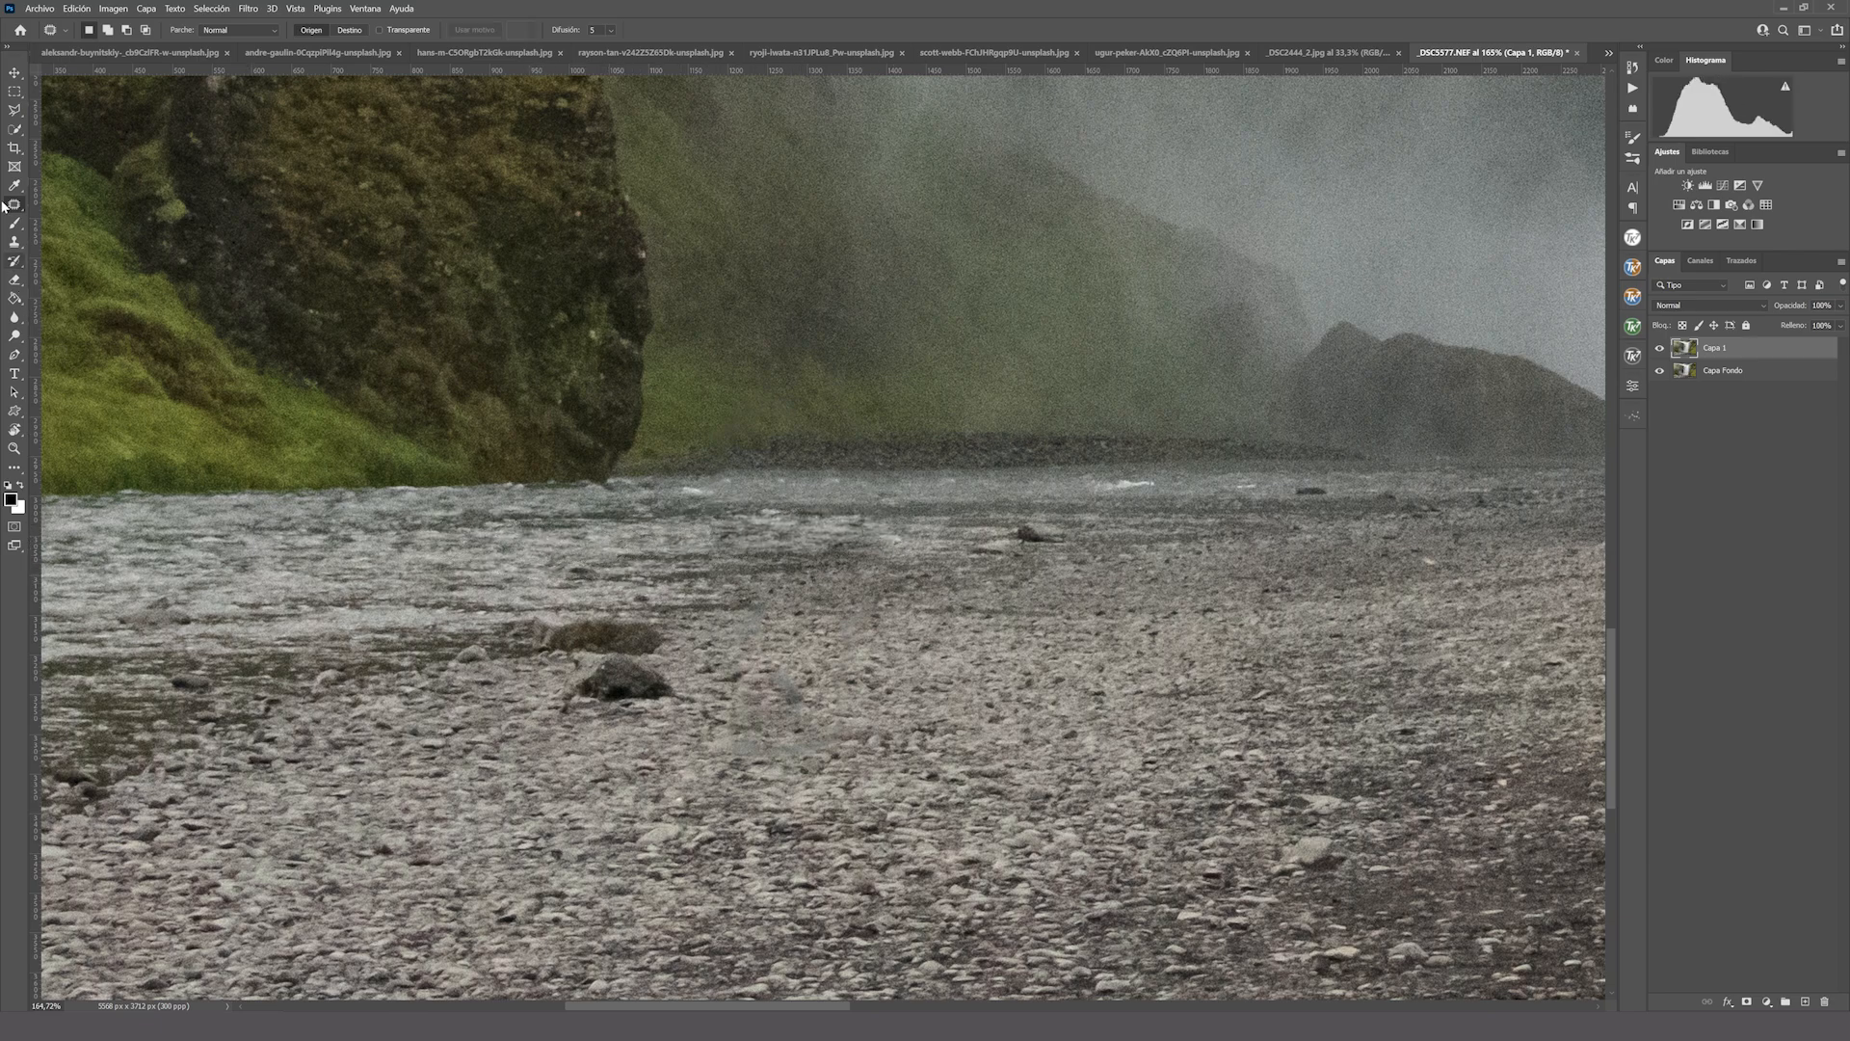
Sample the river water with the Healing Brush and blend the remaining seams in the water and gravel.
{"action": "right_click", "coordinate": [15, 206]}
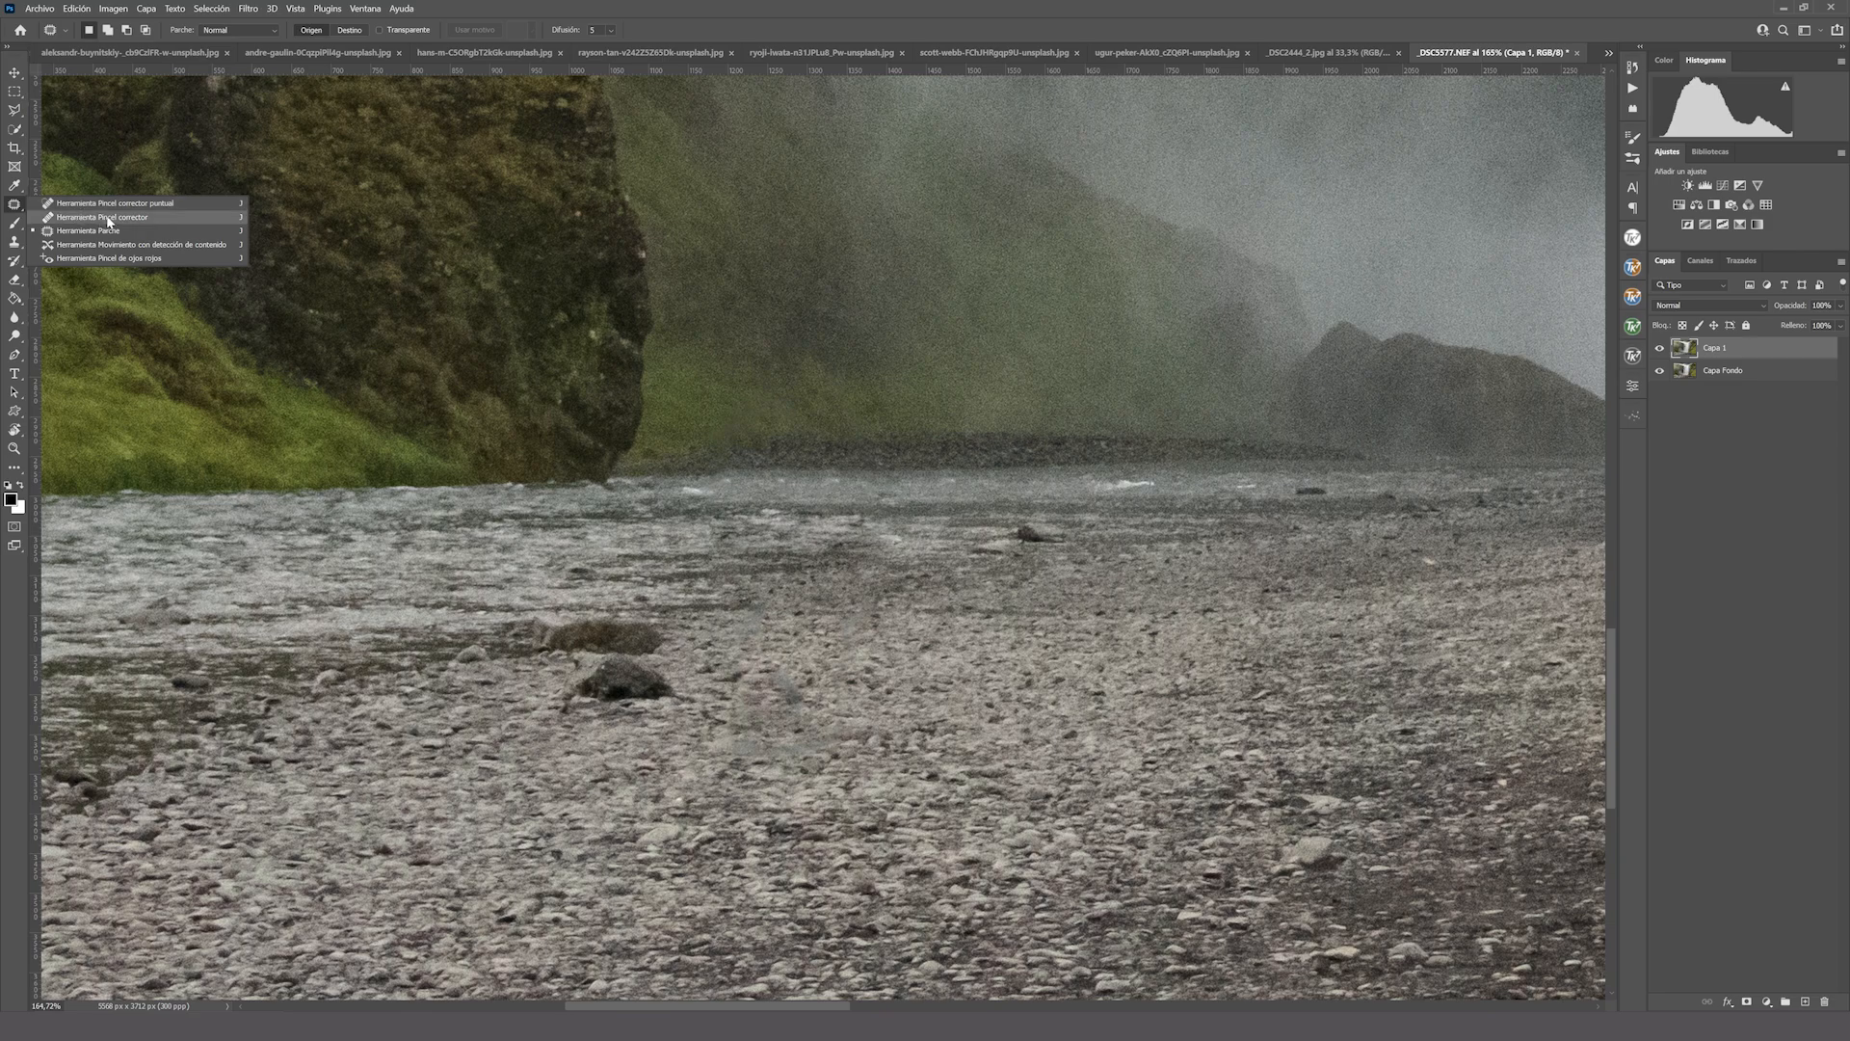
{"action": "left_click", "coordinate": [108, 218]}
{"action": "left_click", "coordinate": [636, 537], "text": "alt"}
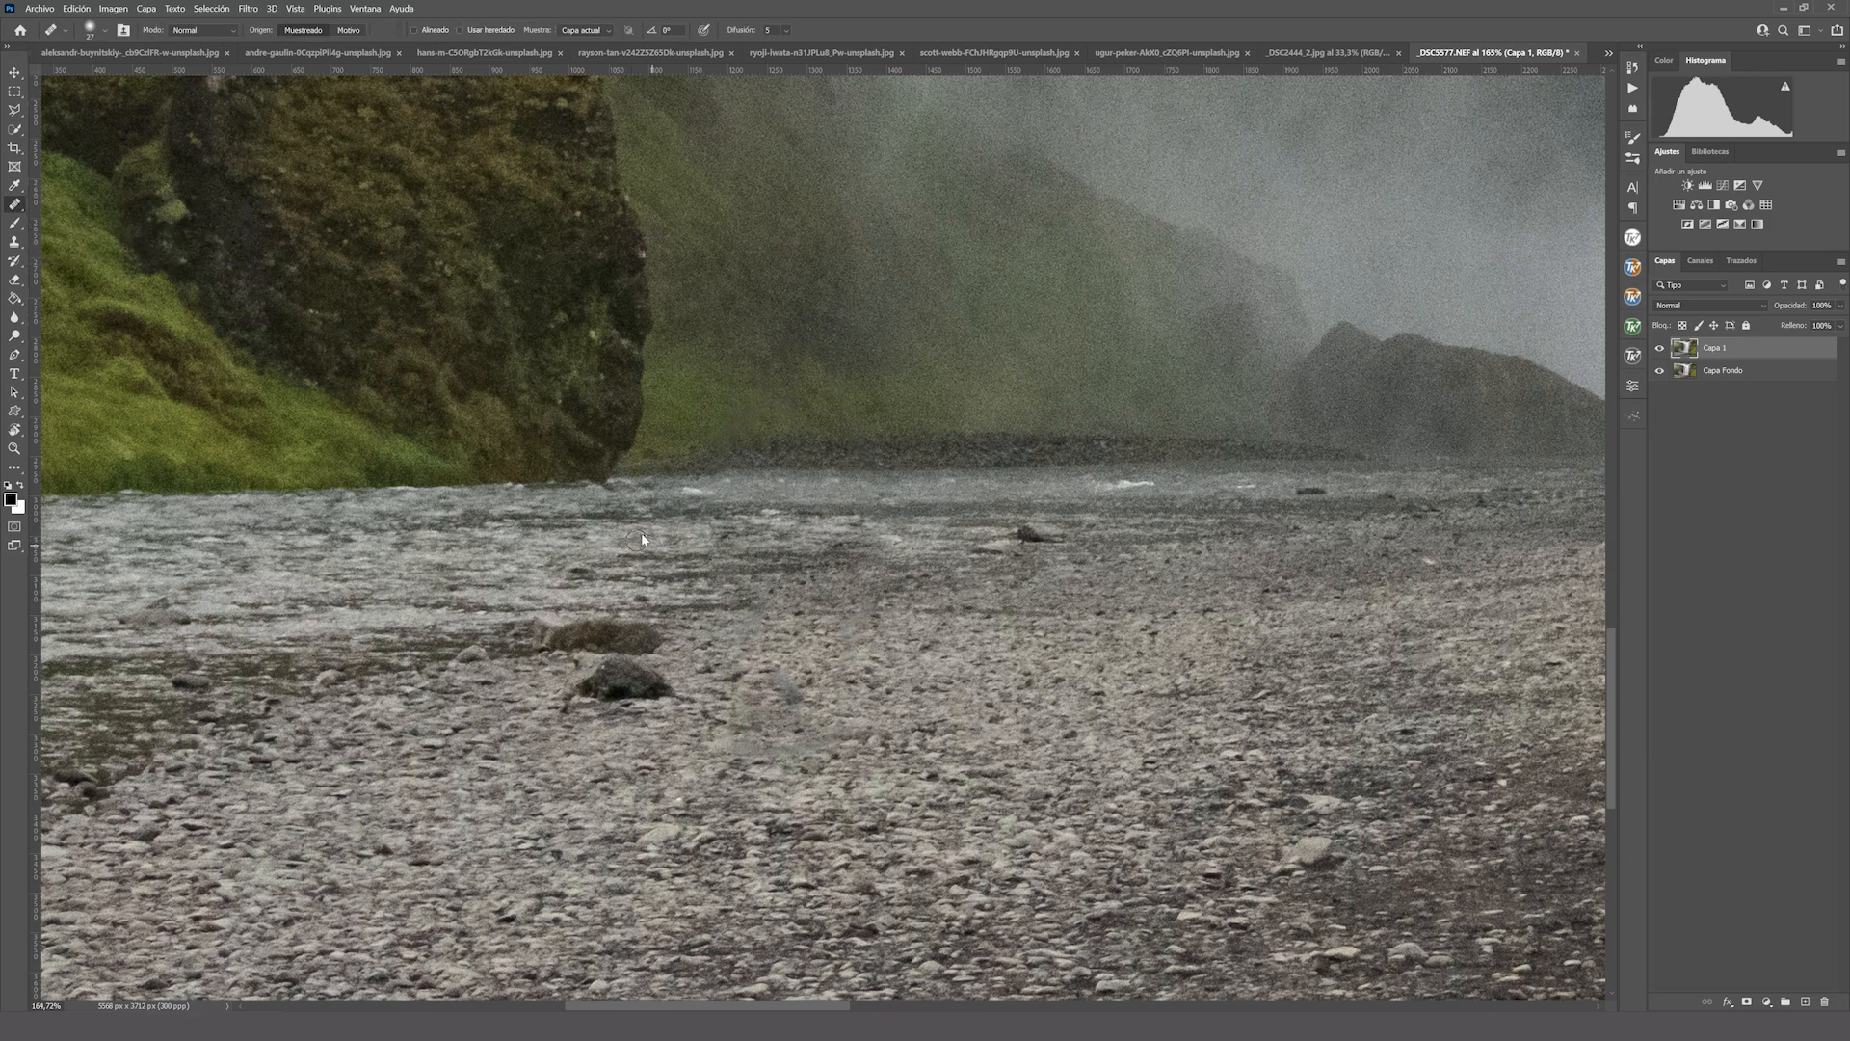
{"action": "mouse_move", "coordinate": [742, 532]}
{"action": "left_mouse_down"}
{"action": "mouse_move", "coordinate": [702, 540]}
{"action": "mouse_move", "coordinate": [729, 527]}
{"action": "mouse_move", "coordinate": [706, 520]}
{"action": "mouse_move", "coordinate": [697, 562]}
{"action": "left_mouse_up"}
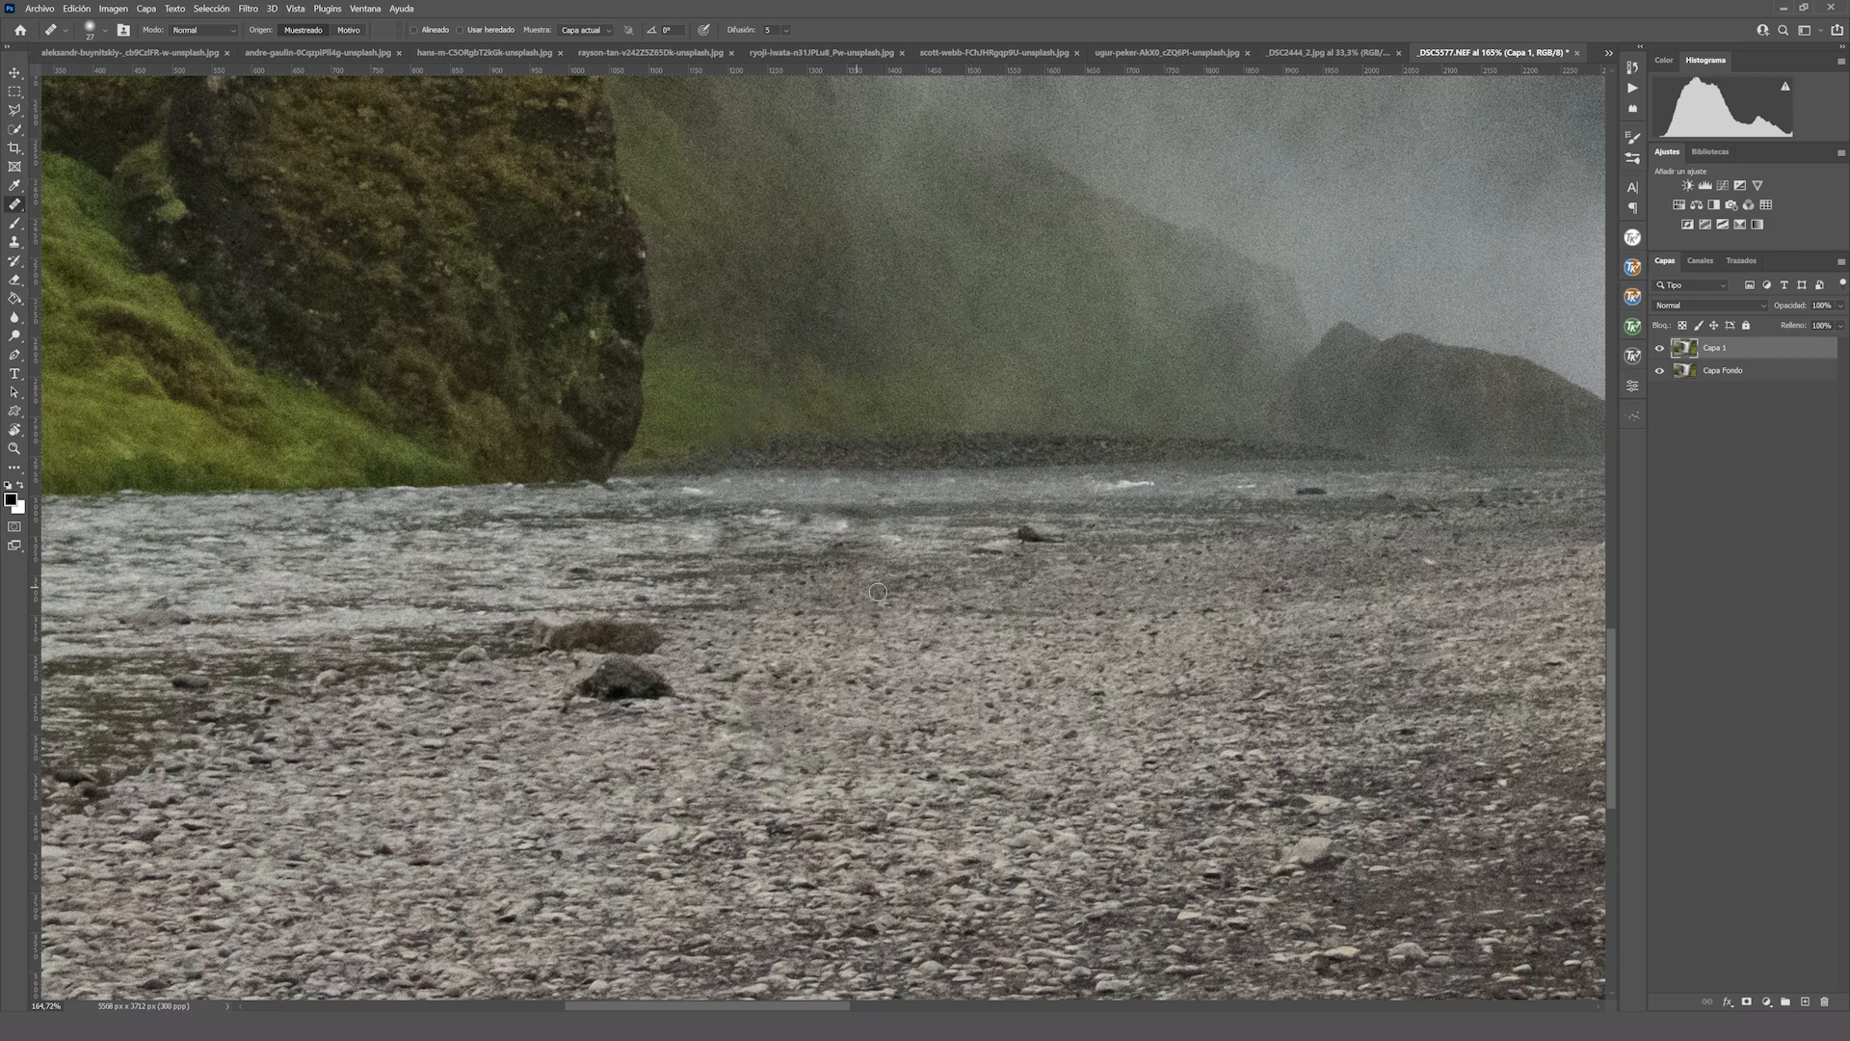
View the whole waterfall photo and toggle the retouched layer to compare it with and without the man.
{"action": "left_click", "coordinate": [15, 448]}
{"action": "right_click", "coordinate": [641, 437]}
{"action": "left_click", "coordinate": [674, 447]}
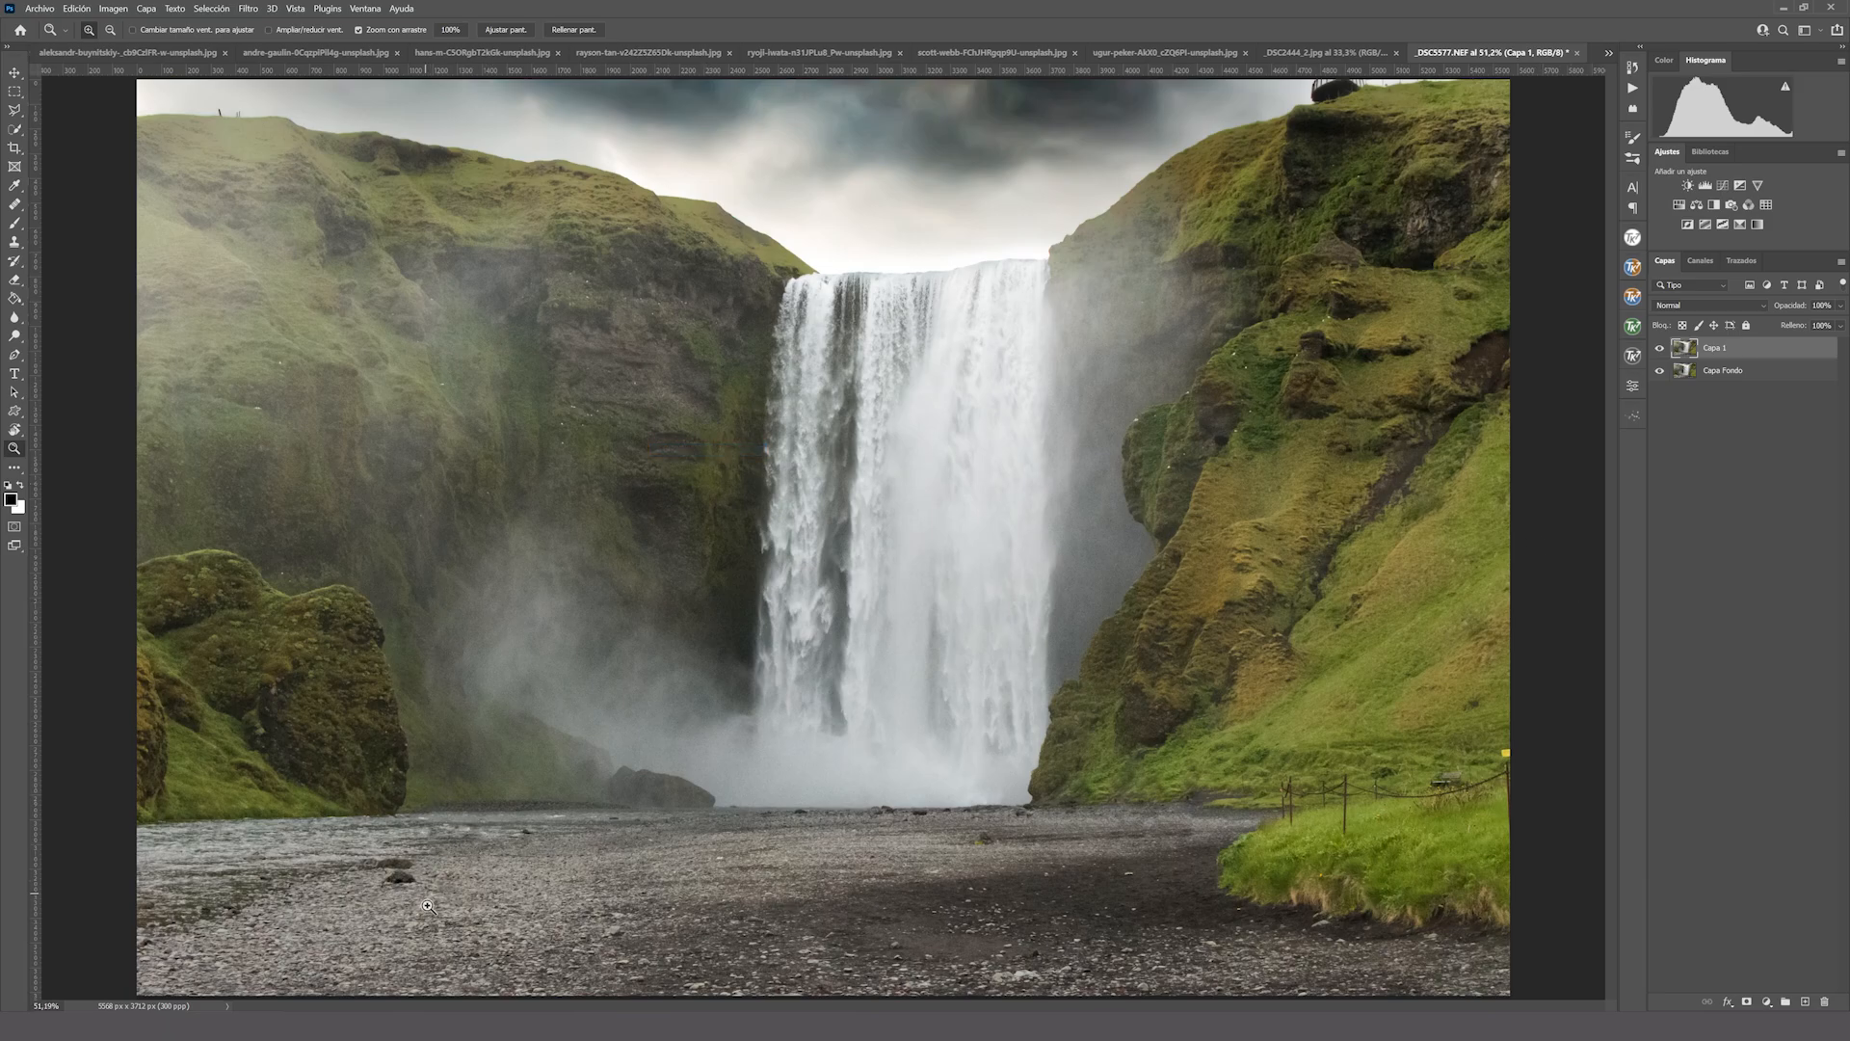
{"action": "left_click", "coordinate": [1659, 349]}
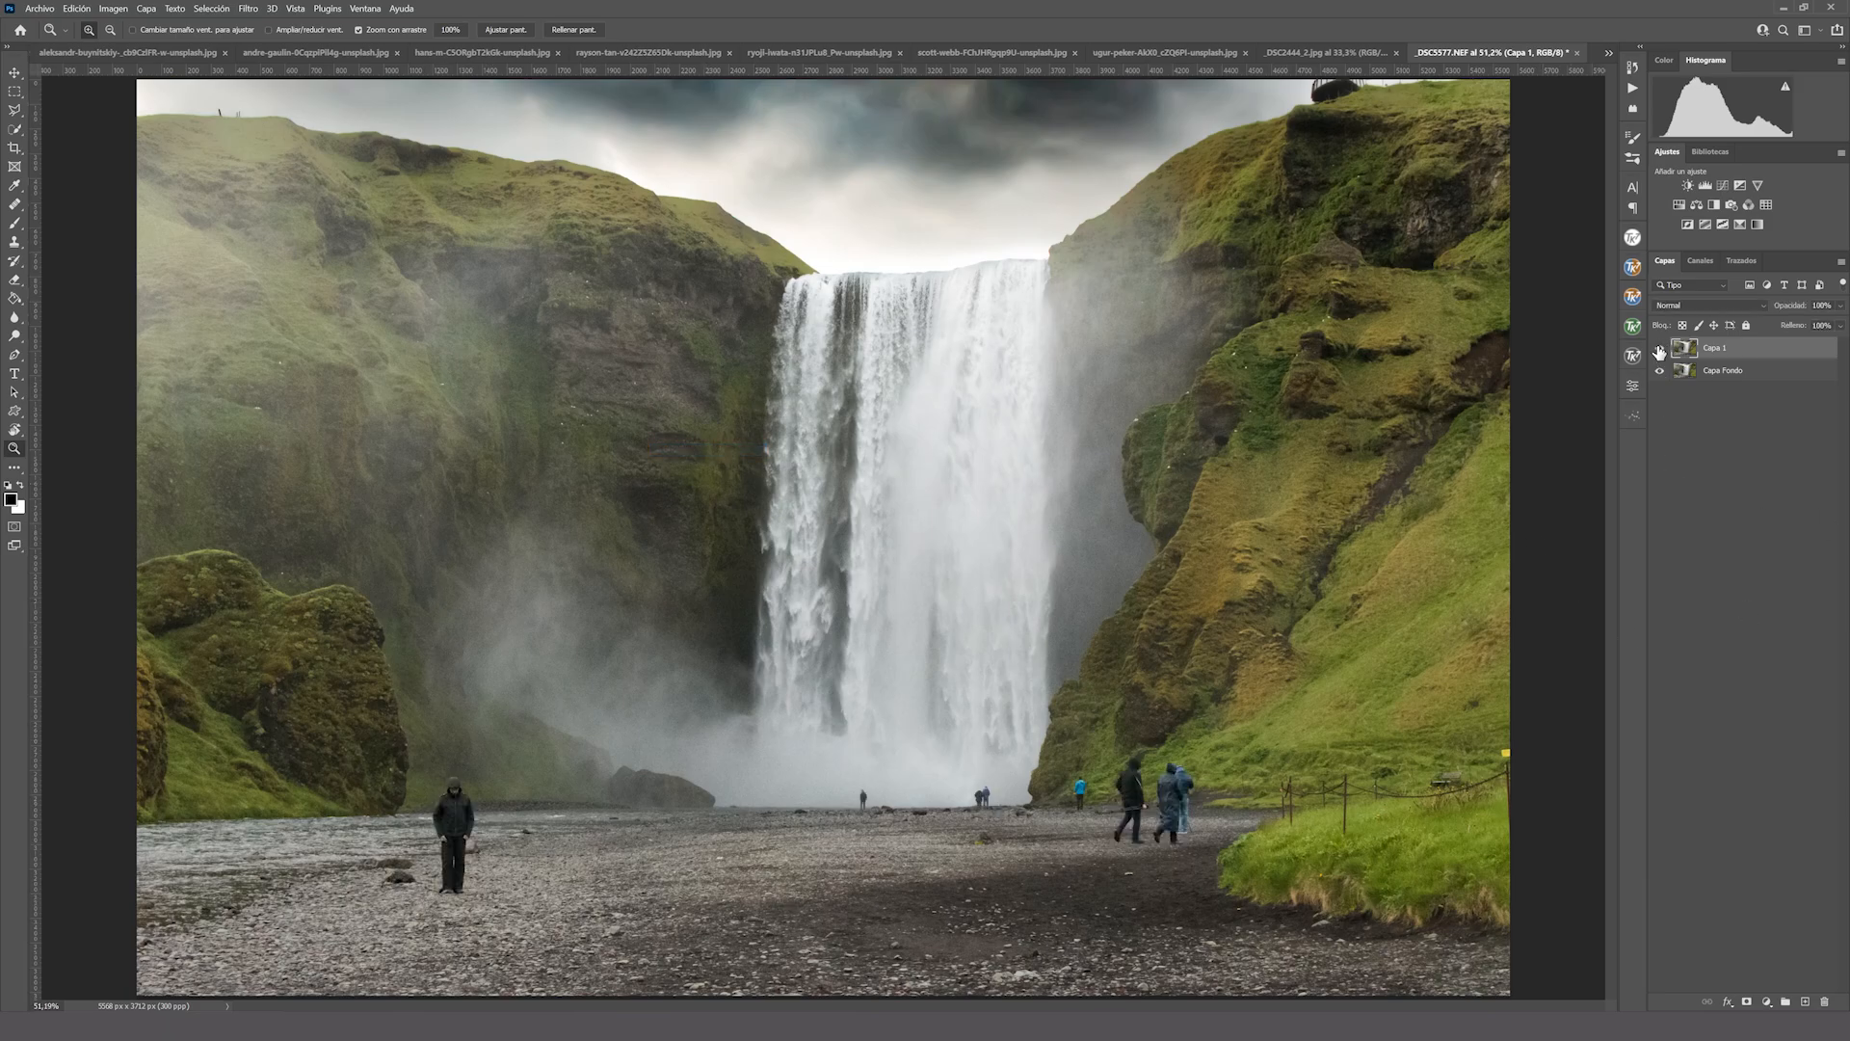
{"action": "left_click", "coordinate": [1659, 349]}
{"action": "left_click", "coordinate": [1659, 349]}
{"action": "left_click", "coordinate": [1658, 349]}
{"action": "left_click", "coordinate": [1659, 349]}
{"action": "left_click", "coordinate": [1658, 349]}
{"action": "left_click", "coordinate": [1659, 349]}
{"action": "left_click", "coordinate": [1658, 349]}
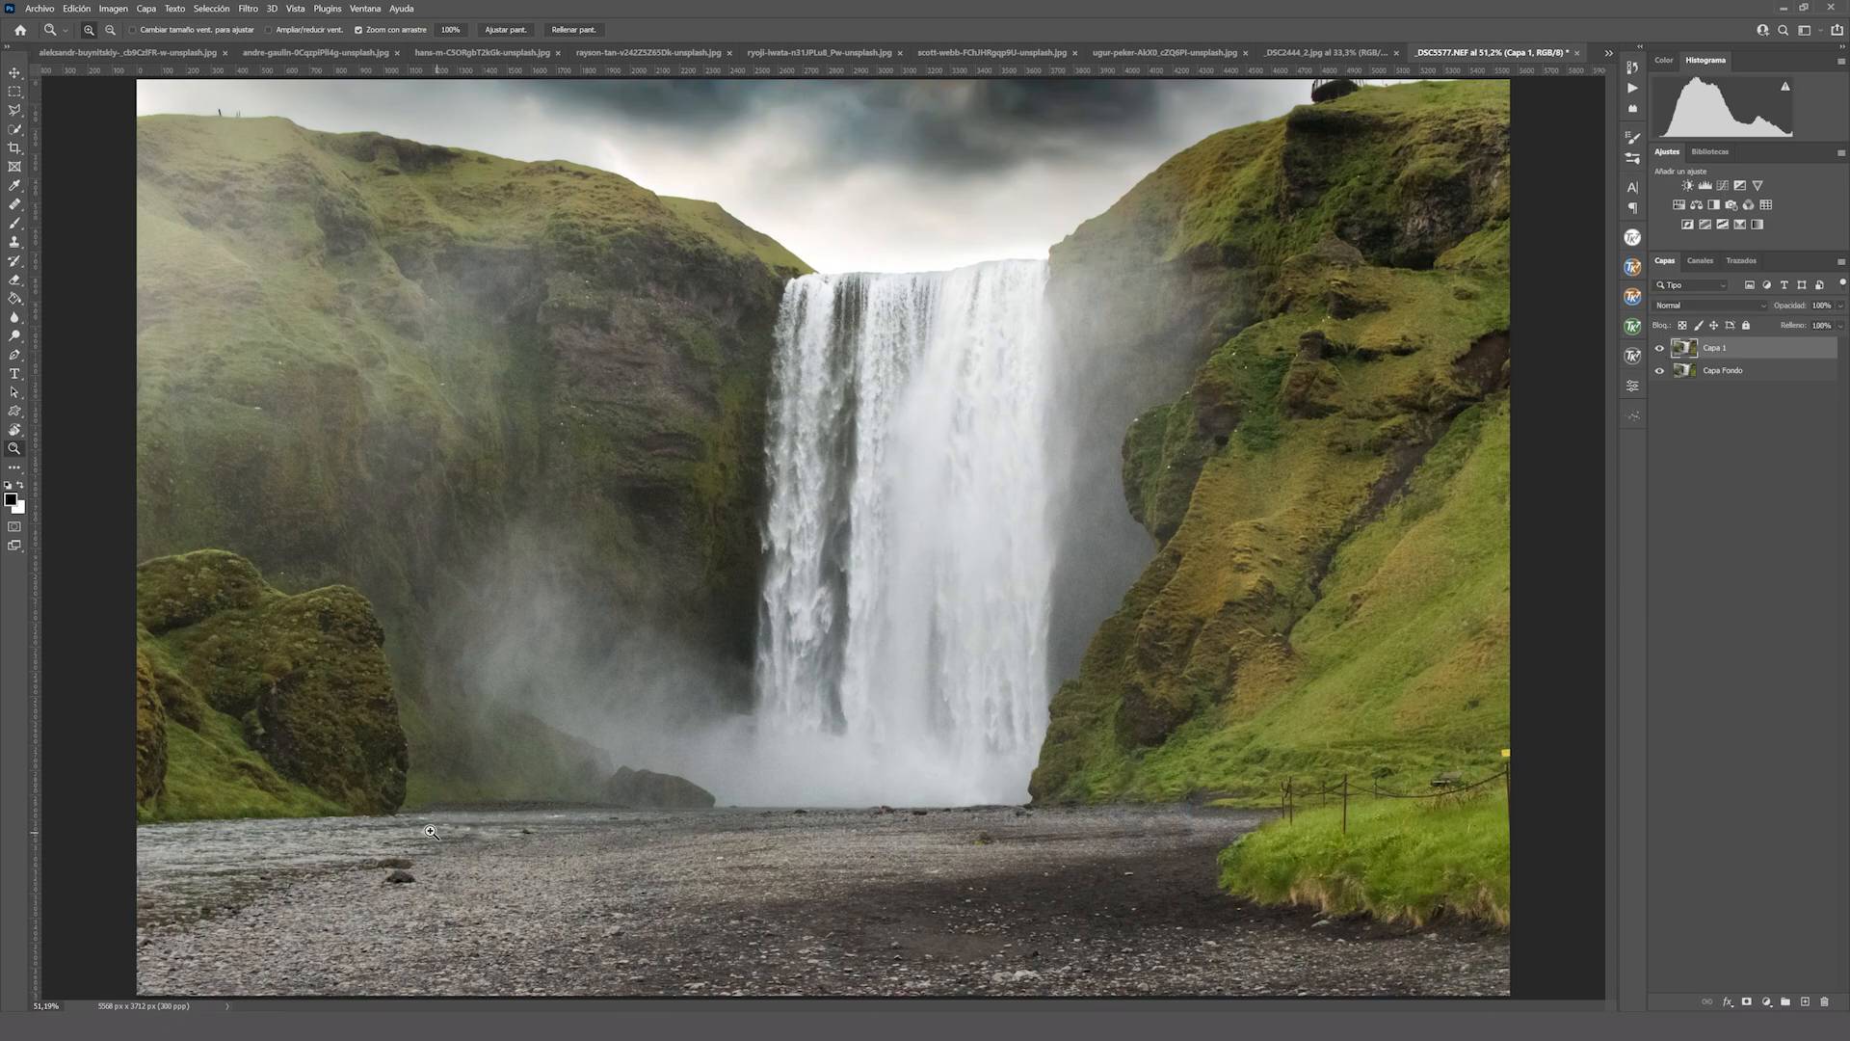
Blend the visible vertical seam in the river near the mossy rock with the Healing Brush.
{"action": "left_click_drag", "start_coordinate": [414, 846], "coordinate": [525, 833]}
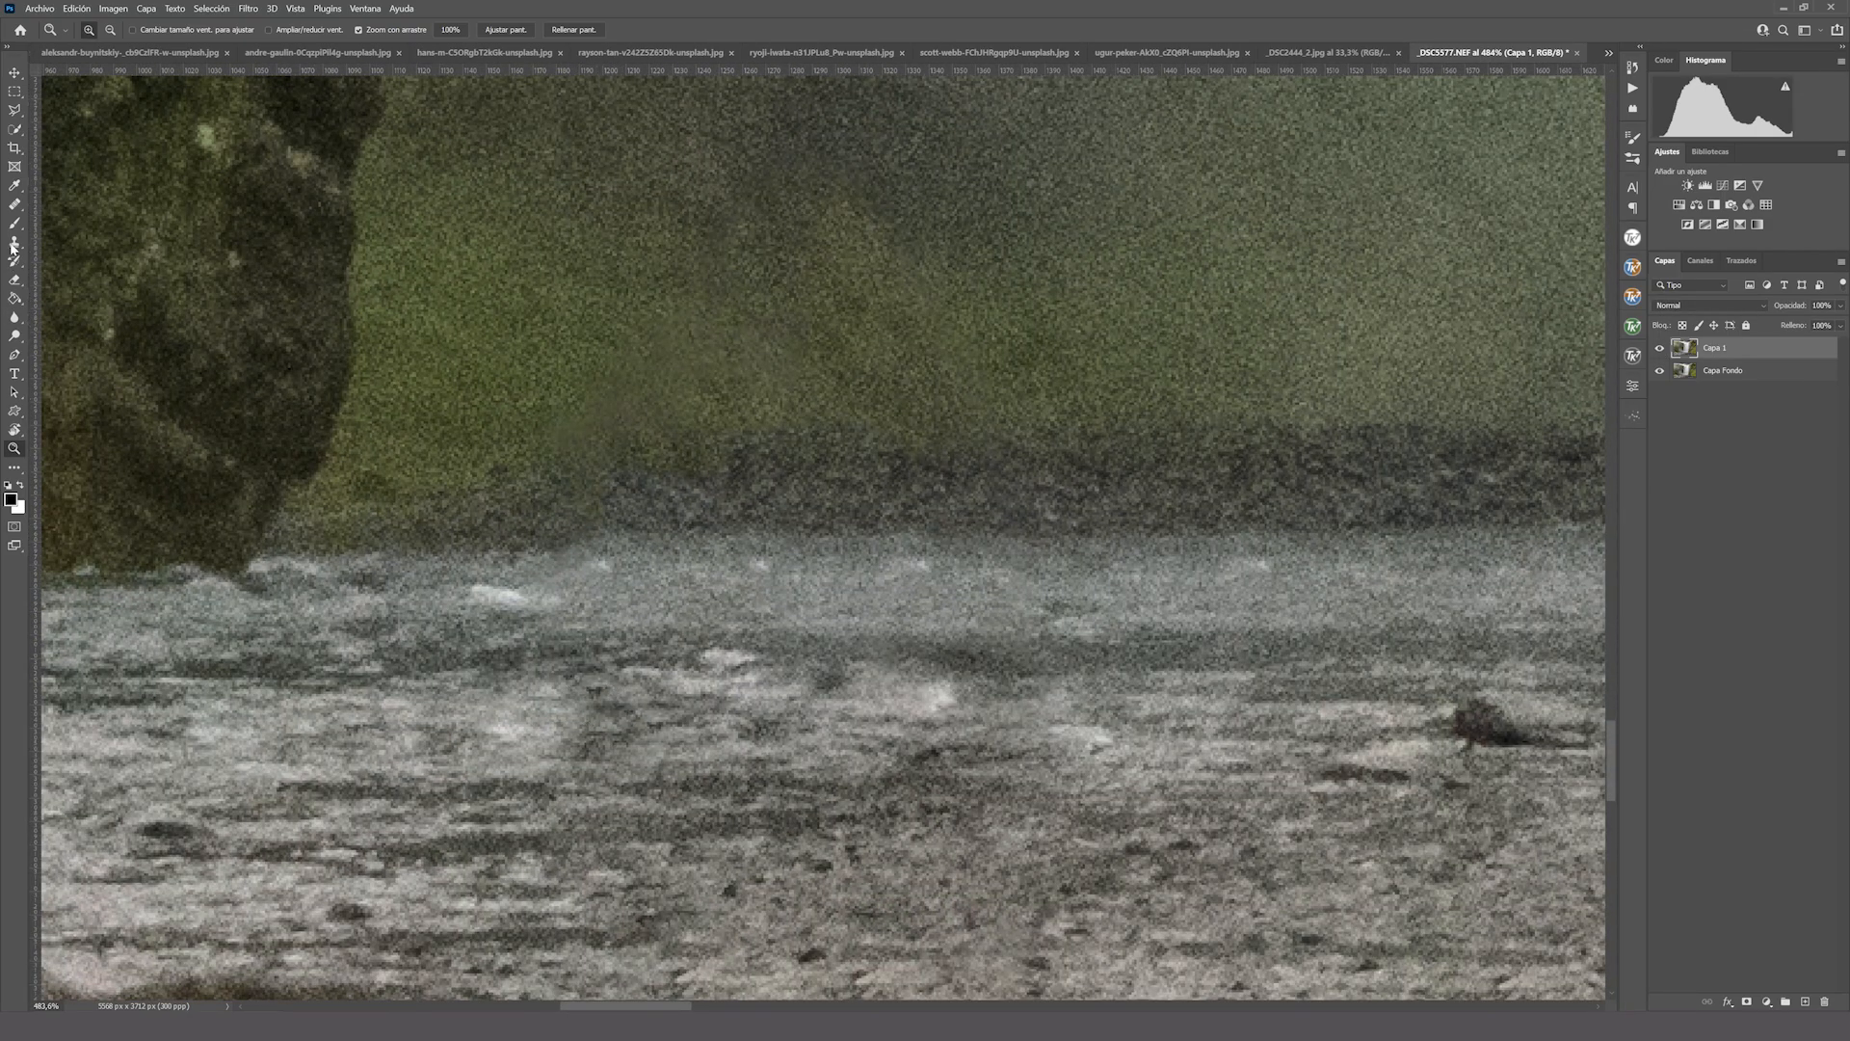
{"action": "left_click", "coordinate": [15, 204]}
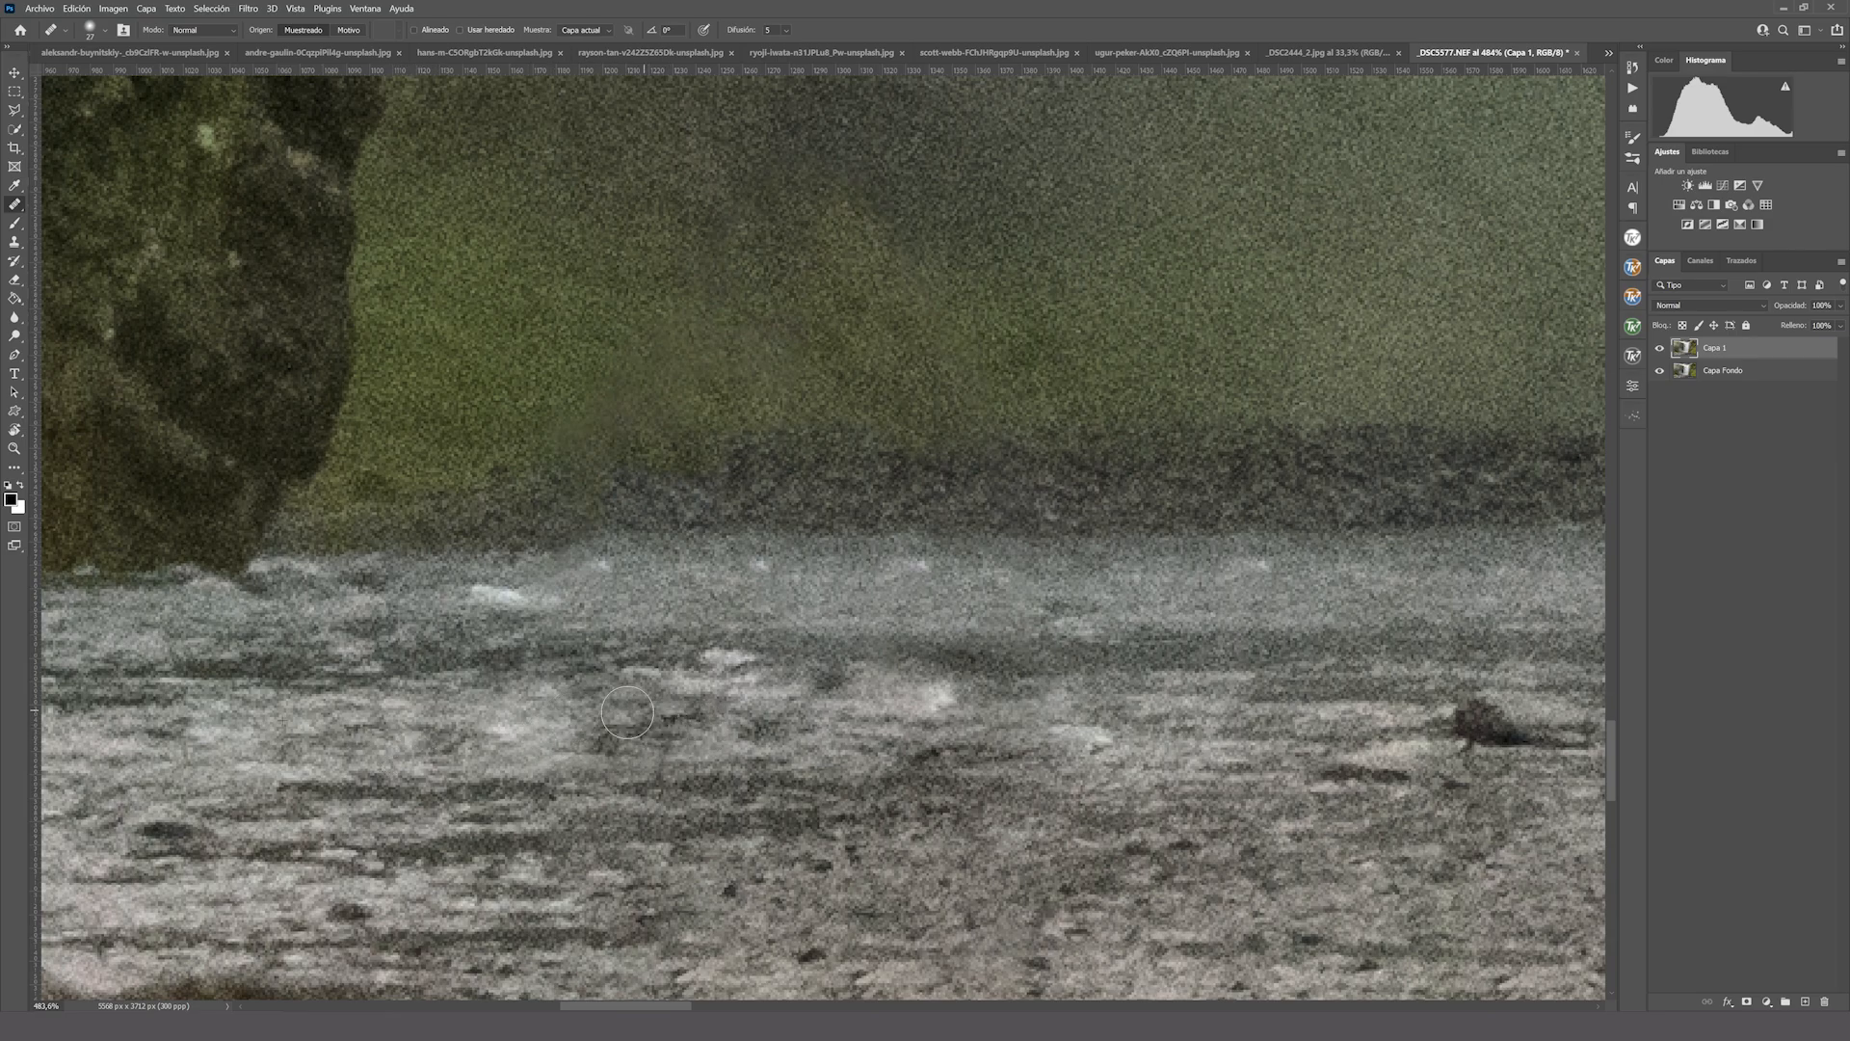
{"action": "left_click_drag", "start_coordinate": [627, 714], "coordinate": [838, 718]}
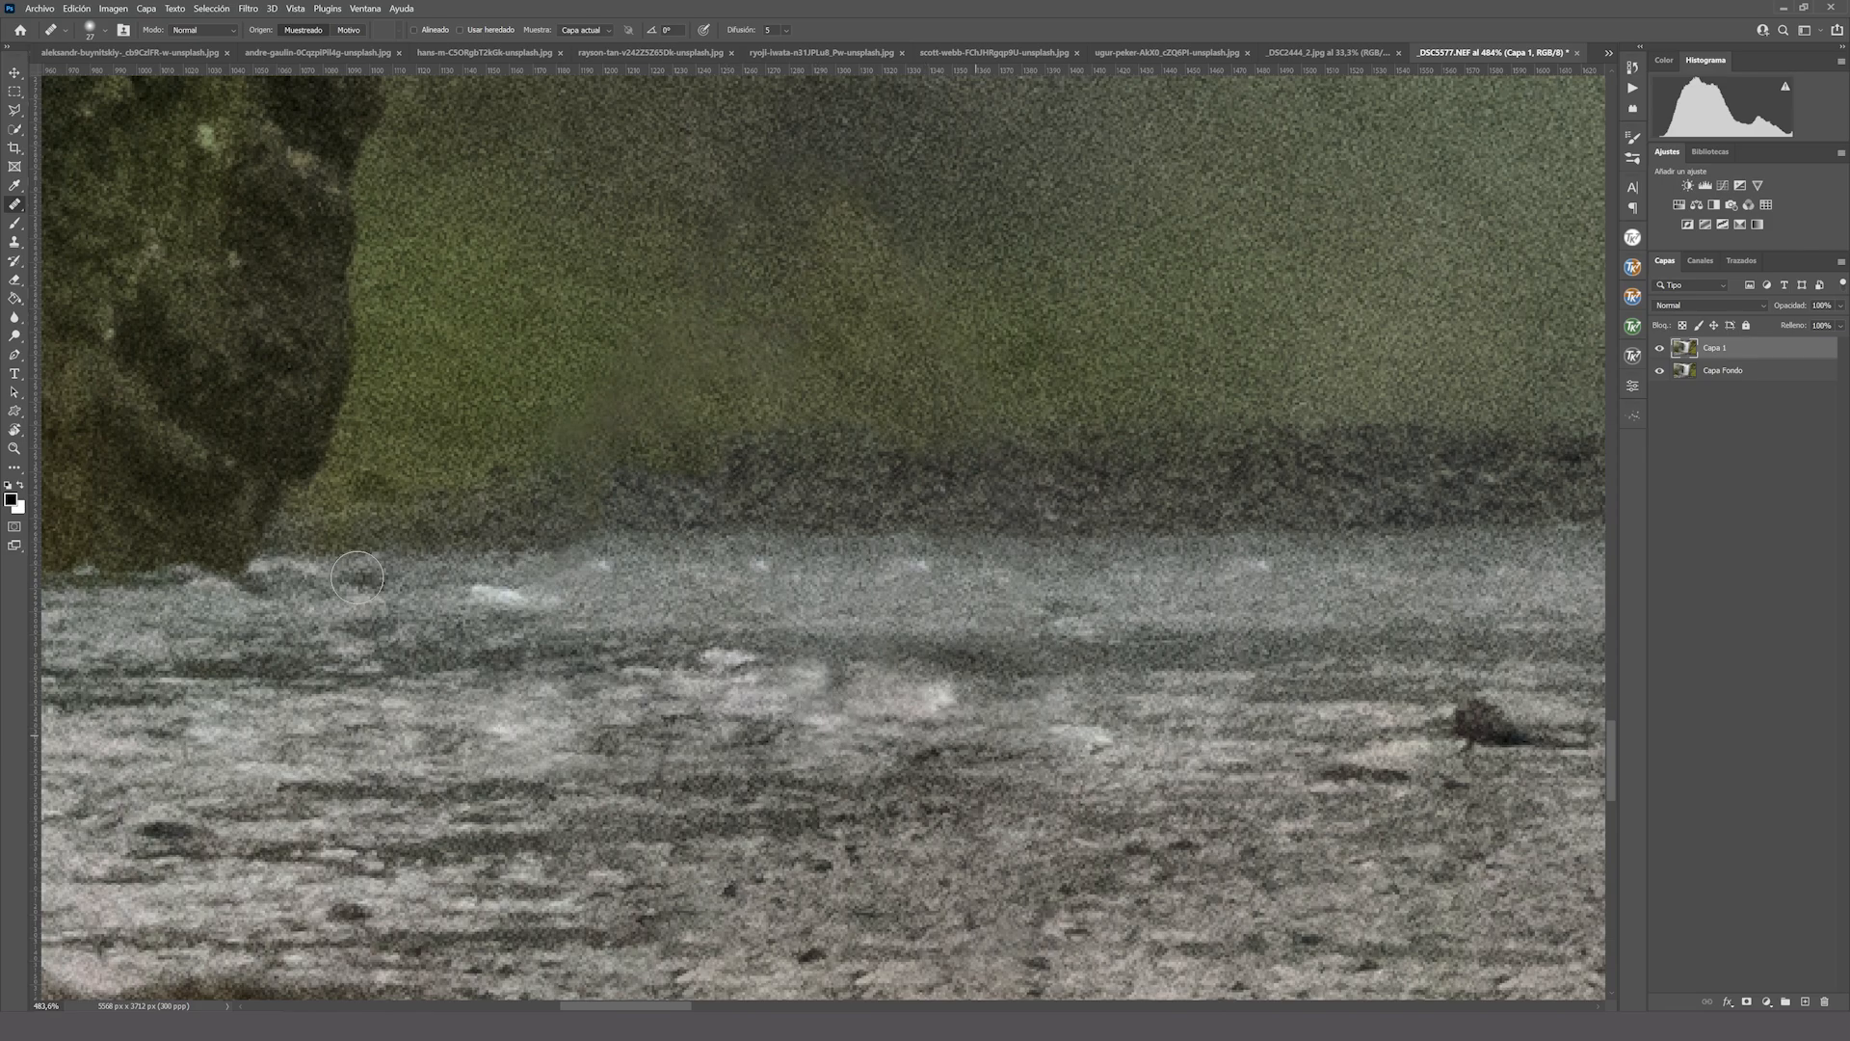
Patch the strip of river where the man stood with adjacent water, and deselect.
{"action": "left_click", "coordinate": [15, 448]}
{"action": "right_click", "coordinate": [571, 480]}
{"action": "left_click", "coordinate": [607, 487]}
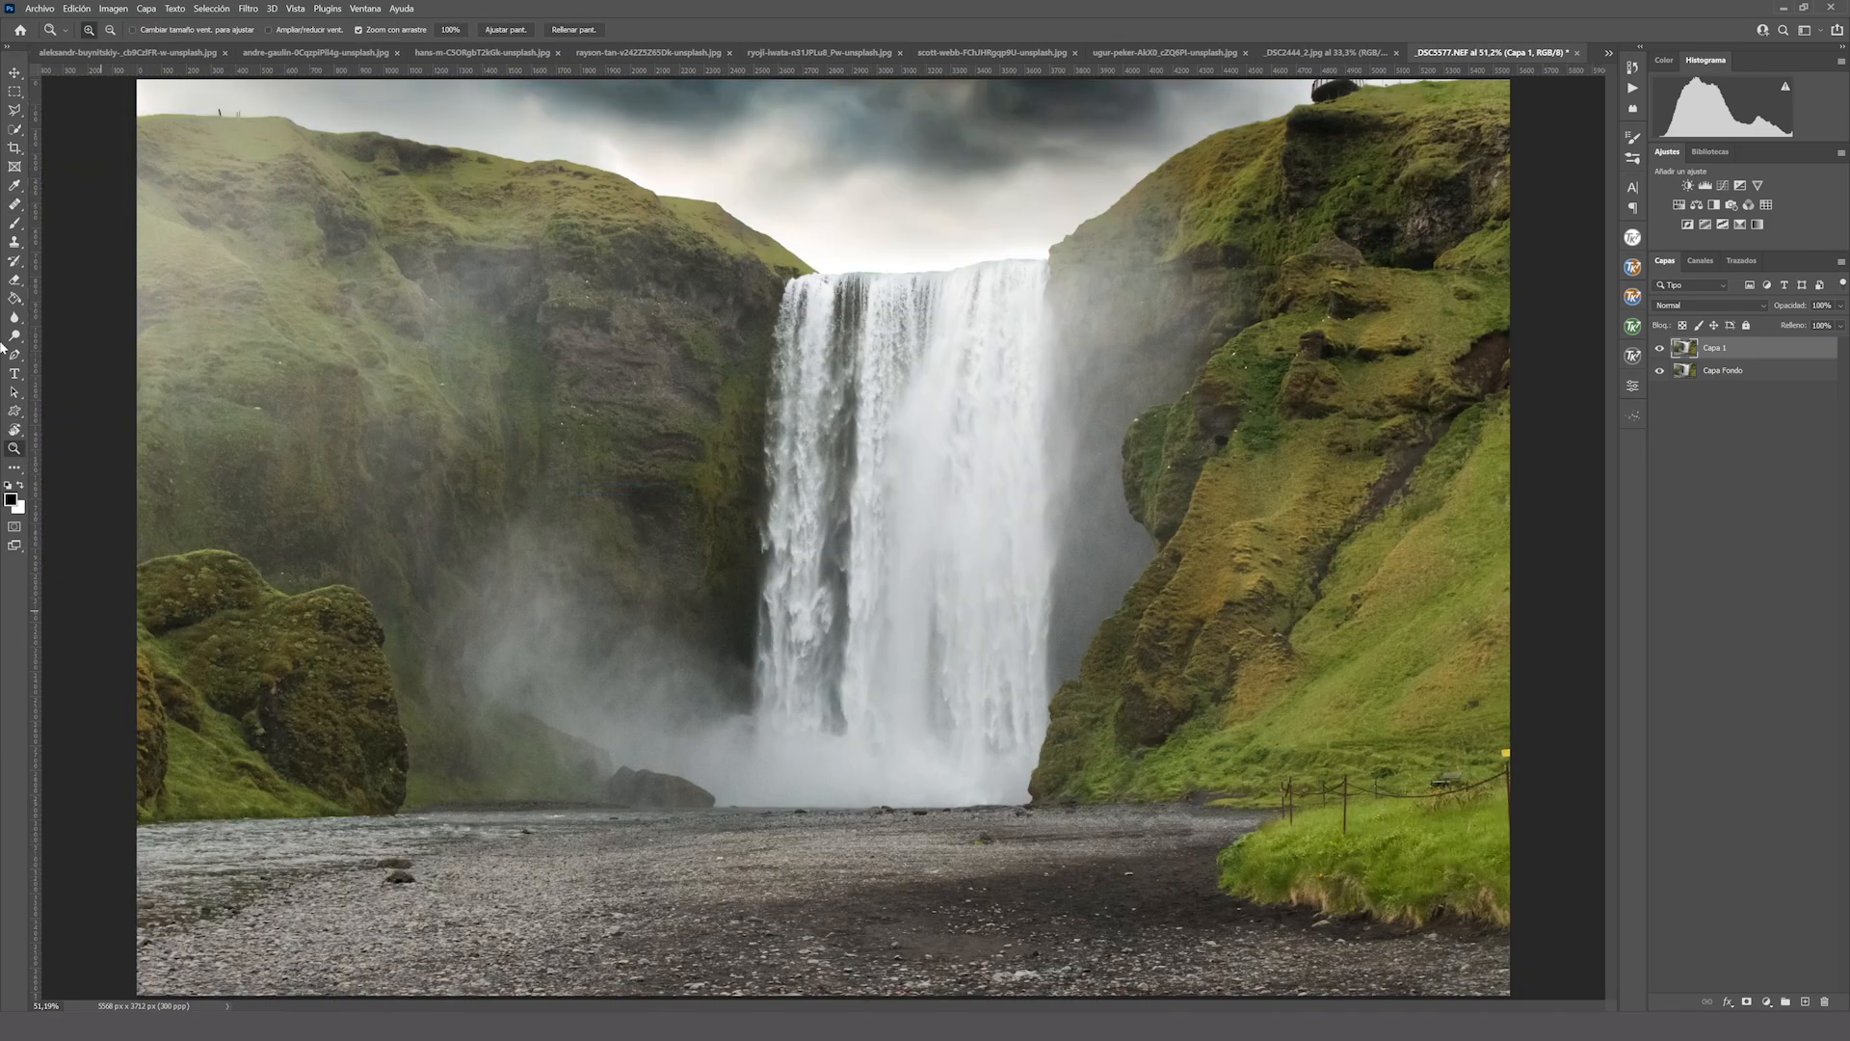
{"action": "left_click", "coordinate": [16, 207]}
{"action": "right_click", "coordinate": [15, 206]}
{"action": "left_click", "coordinate": [57, 232]}
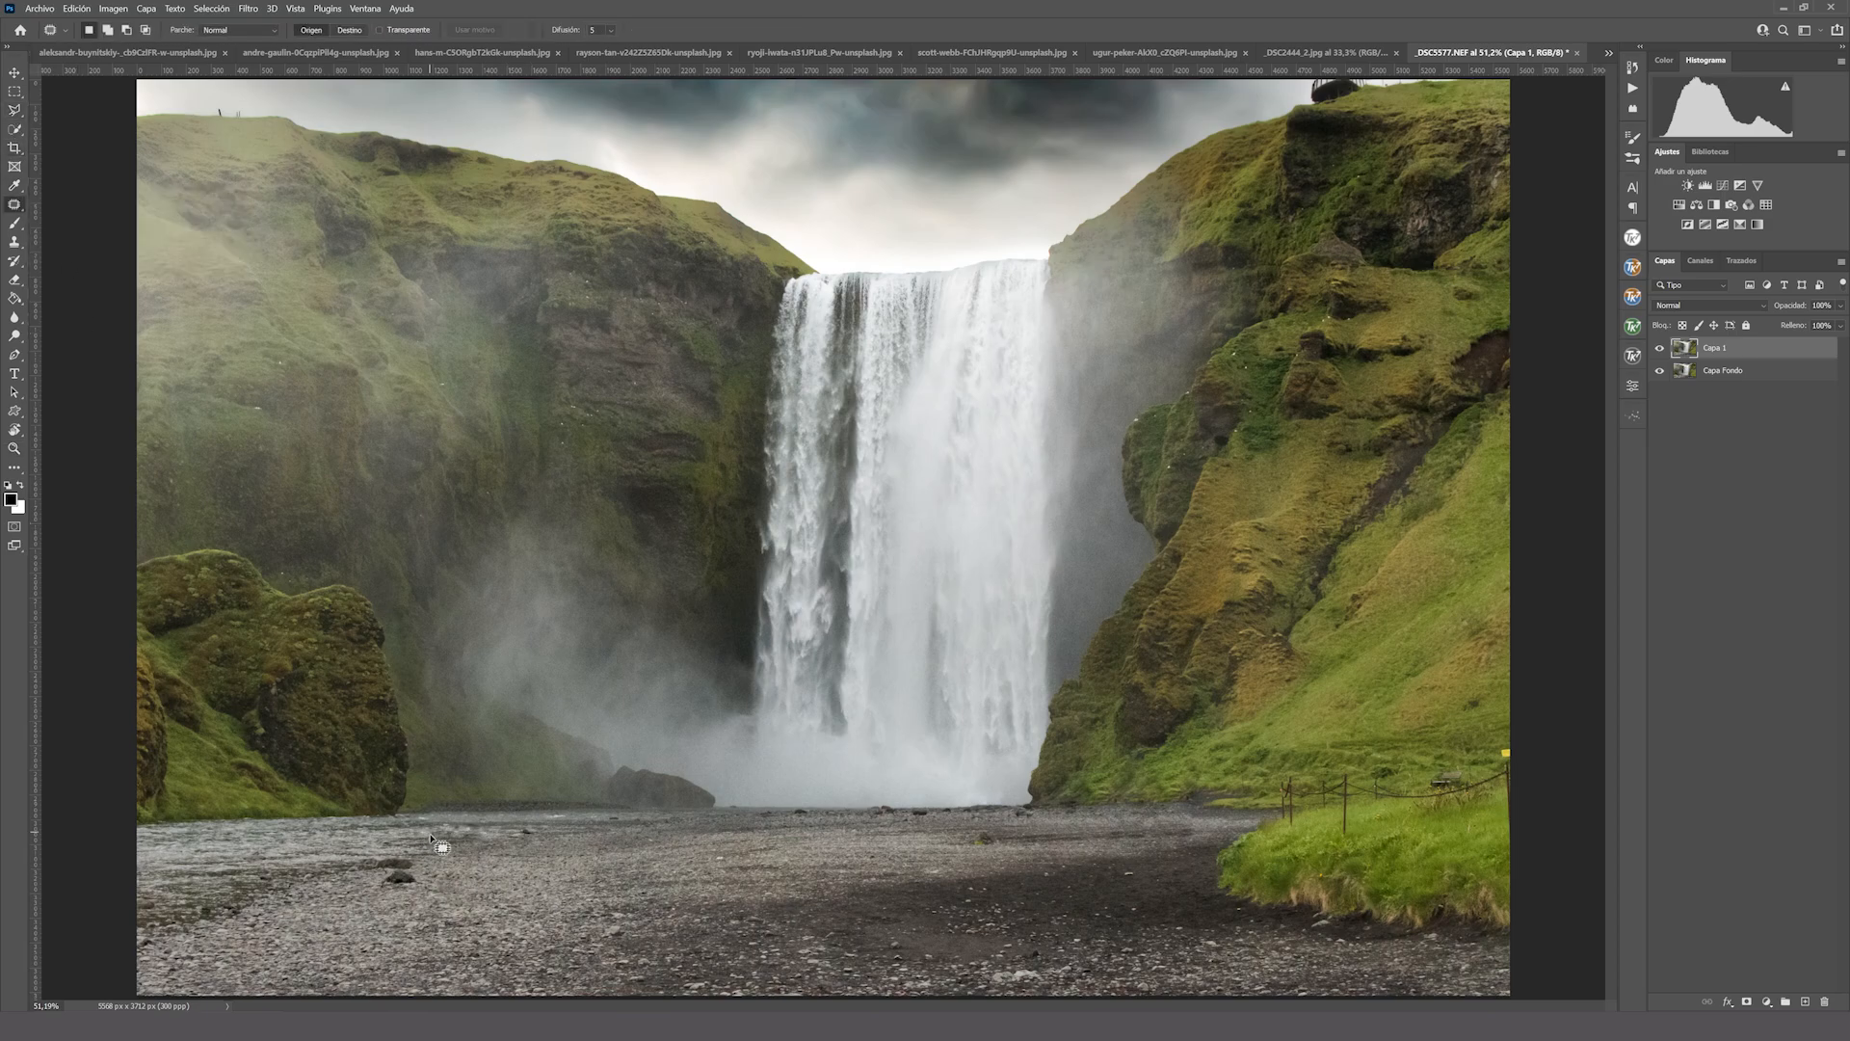
{"action": "mouse_move", "coordinate": [465, 825]}
{"action": "left_mouse_down"}
{"action": "mouse_move", "coordinate": [453, 838]}
{"action": "mouse_move", "coordinate": [484, 826]}
{"action": "mouse_move", "coordinate": [387, 834]}
{"action": "left_mouse_up"}
{"action": "key", "text": "ctrl+d"}
Switch the retouched layer off and on to check the patched river strip against the original.
{"action": "left_click", "coordinate": [1656, 349]}
{"action": "left_click", "coordinate": [1658, 351]}
{"action": "left_click", "coordinate": [1658, 353]}
{"action": "left_click", "coordinate": [1659, 353]}
Remove the three dark posts on the hilltop ridge with the Healing Brush, sampling the clean grass edge beside them.
{"action": "left_click", "coordinate": [14, 449]}
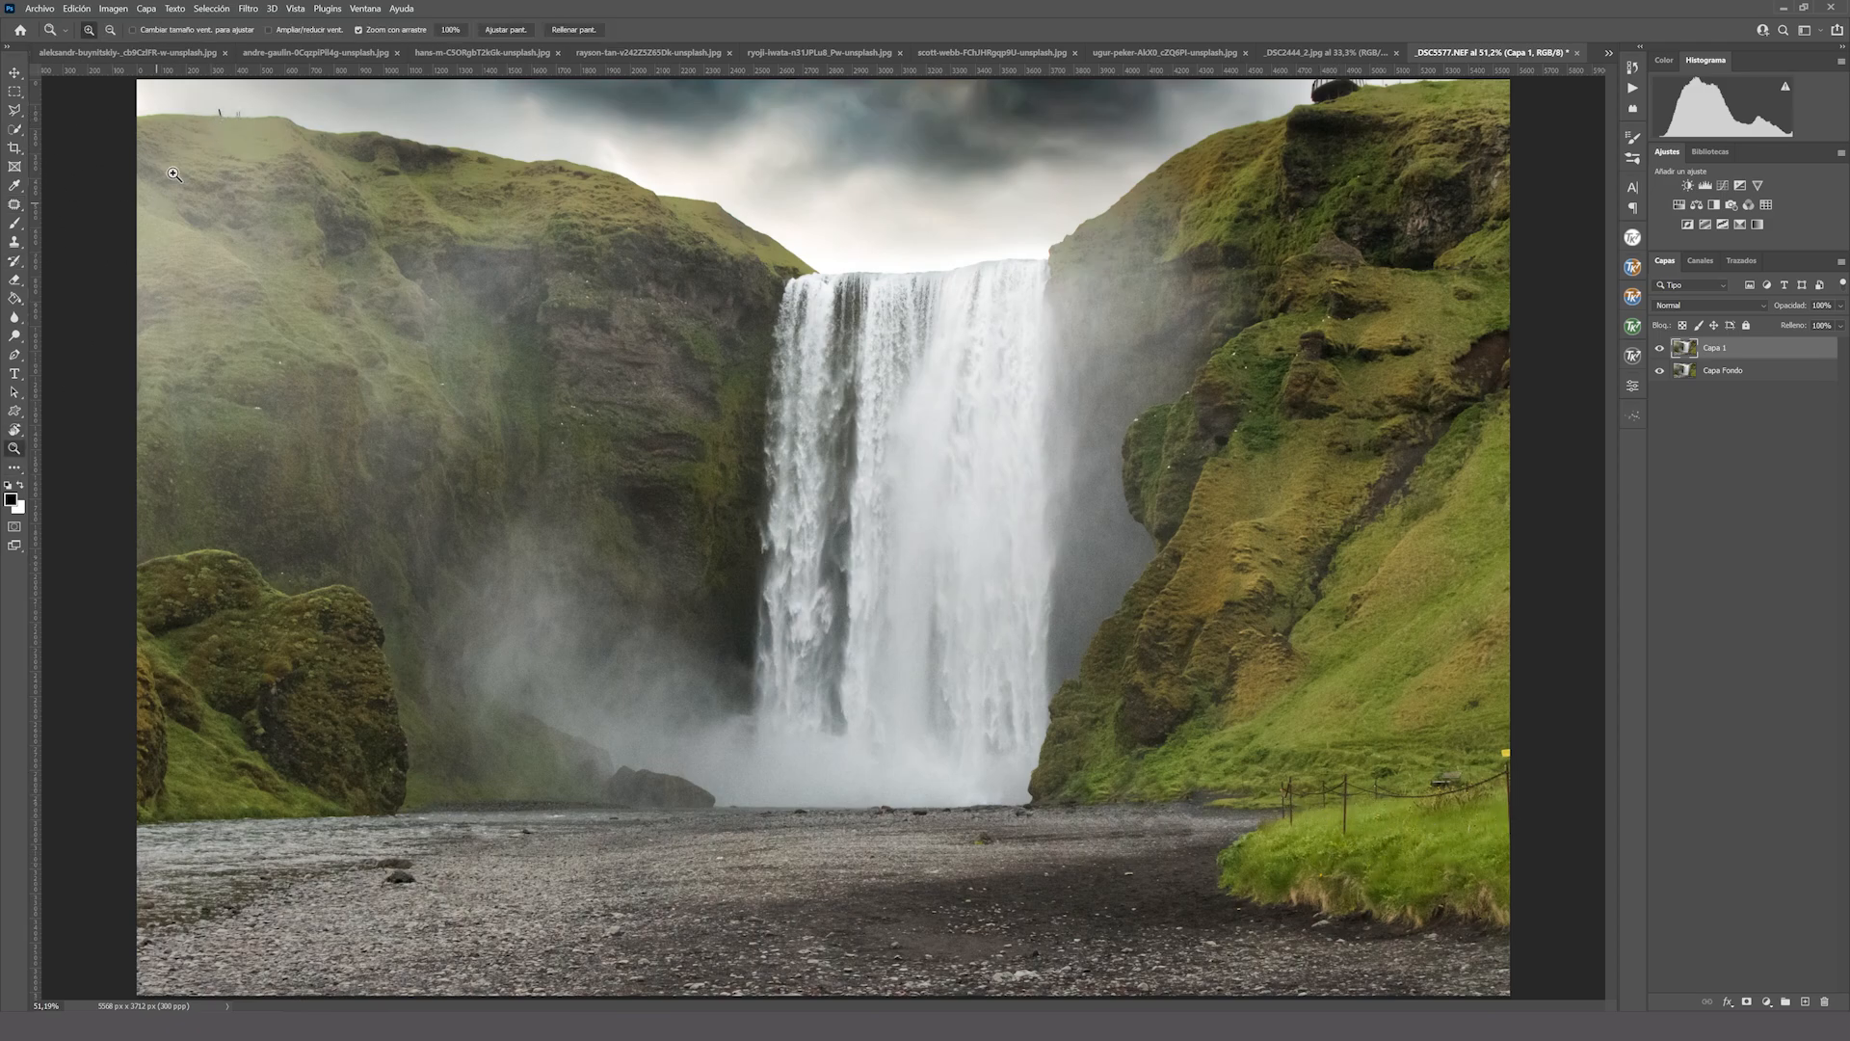
{"action": "left_click_drag", "start_coordinate": [215, 112], "coordinate": [58, 246]}
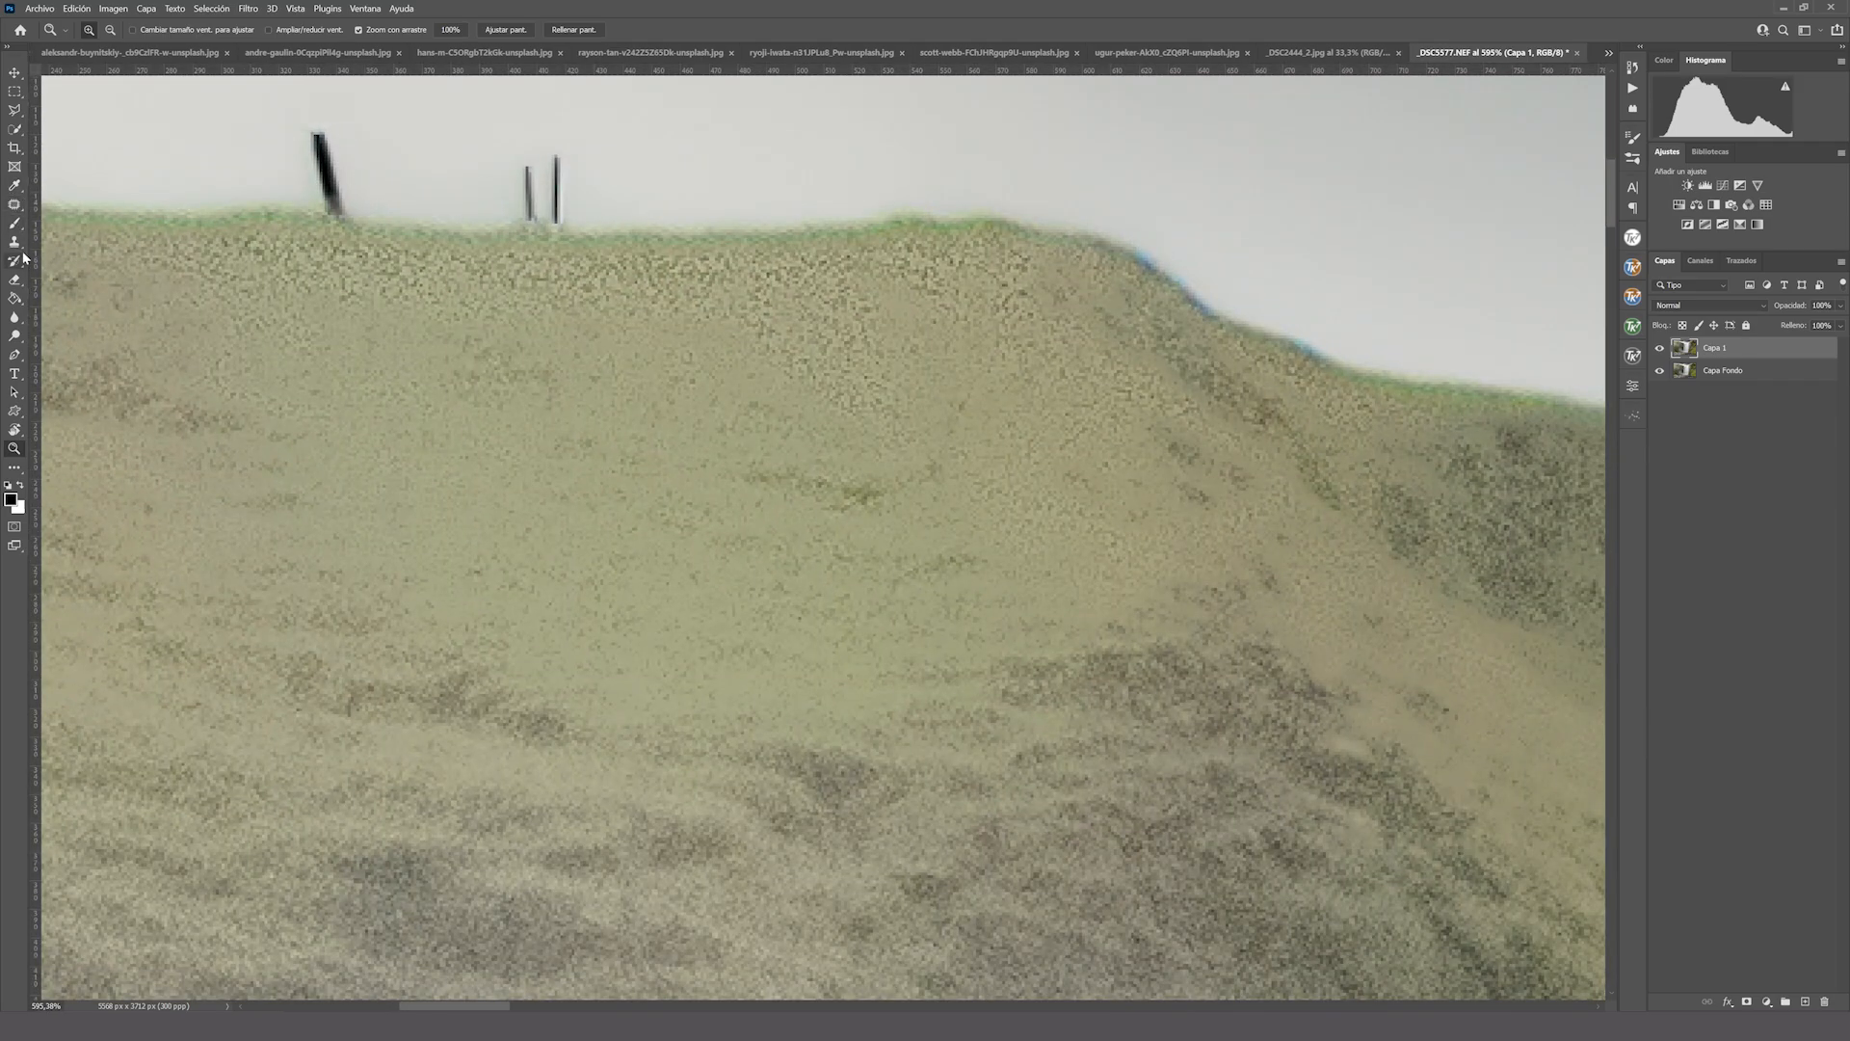
{"action": "left_click", "coordinate": [15, 212]}
{"action": "right_click", "coordinate": [16, 213]}
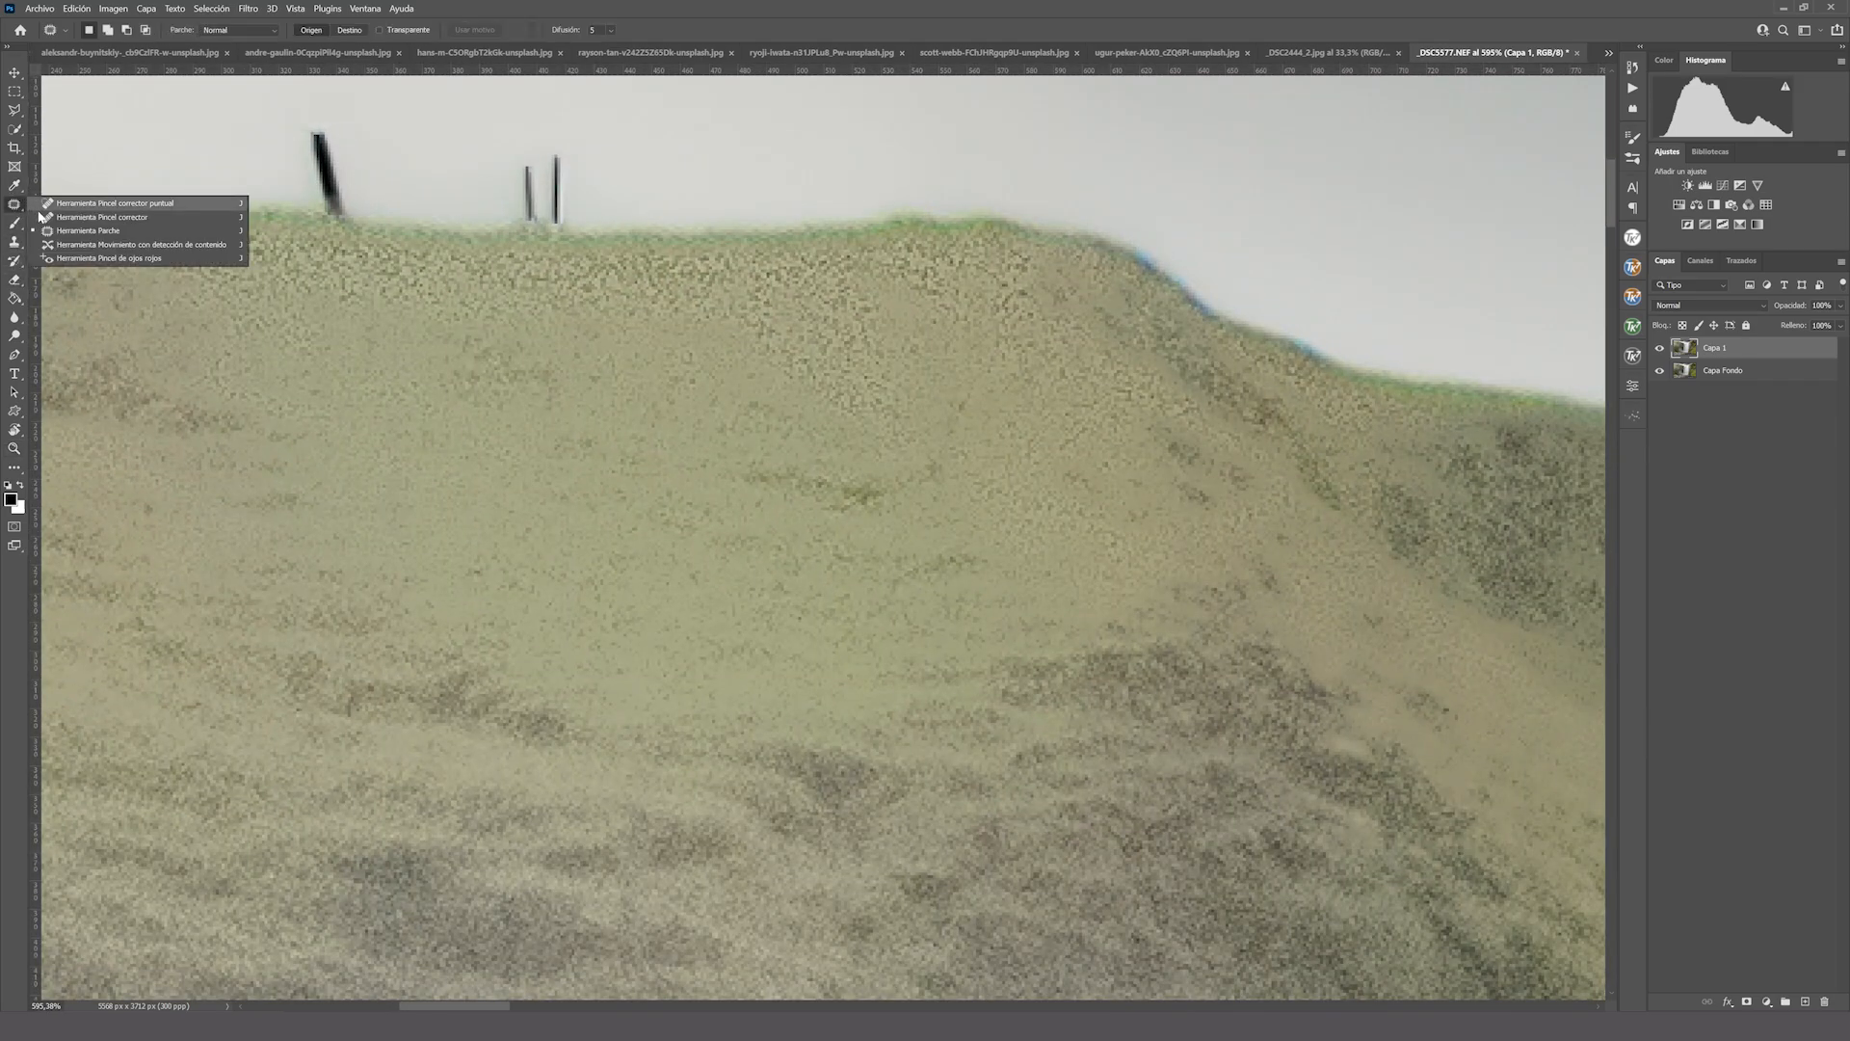
{"action": "left_click", "coordinate": [106, 219]}
{"action": "left_click", "coordinate": [726, 233], "text": "alt"}
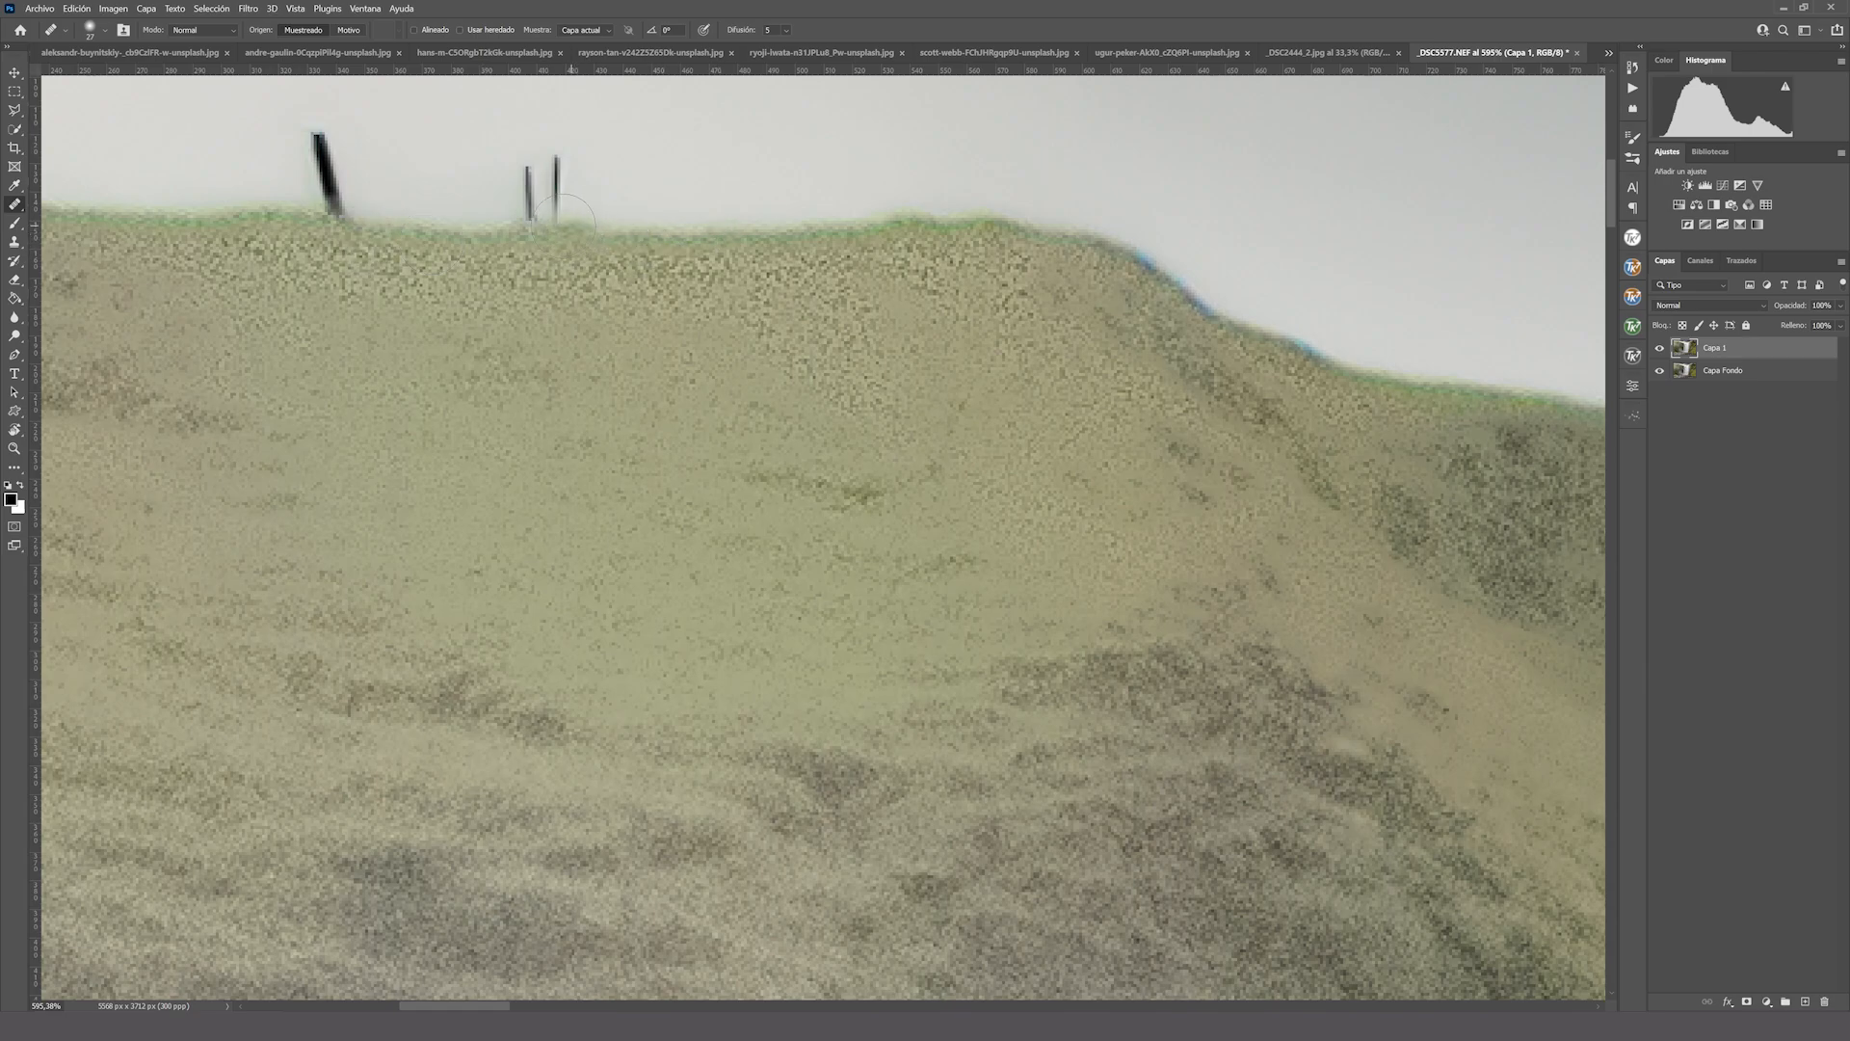
{"action": "left_click_drag", "start_coordinate": [557, 223], "coordinate": [523, 178]}
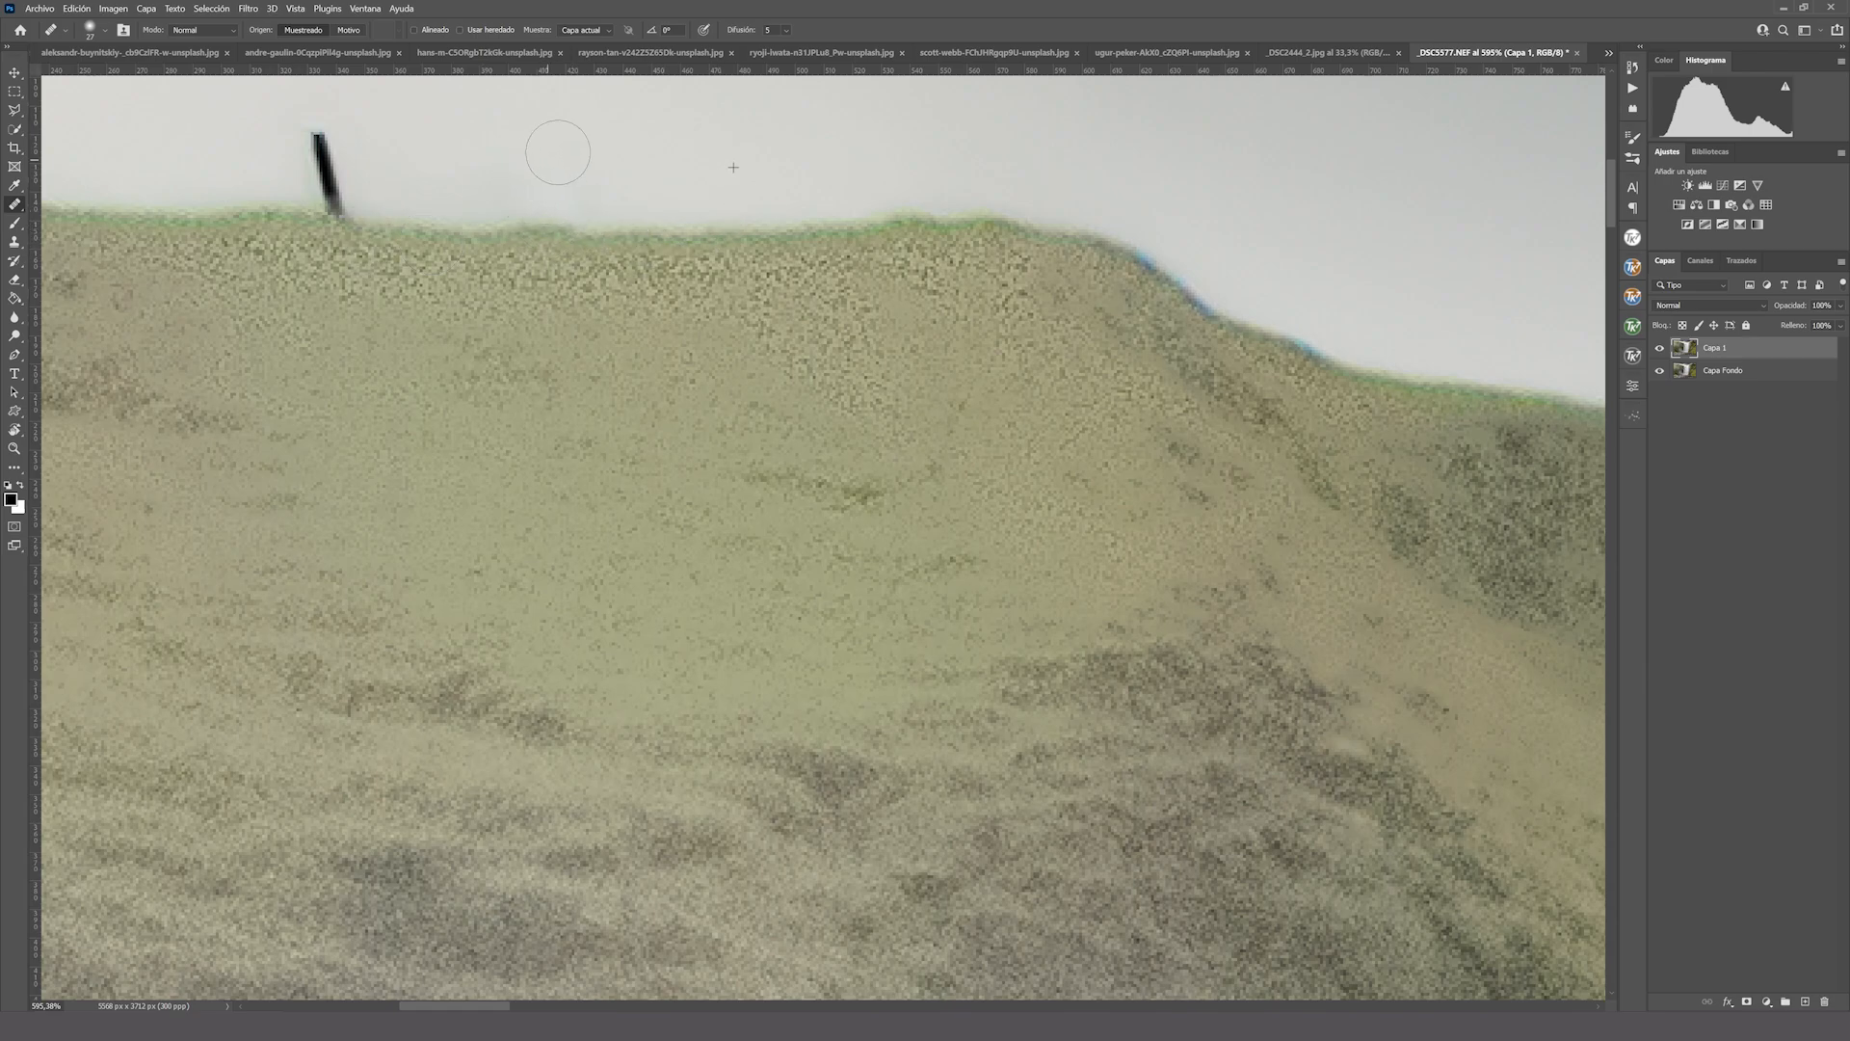
{"action": "left_click", "coordinate": [556, 160]}
{"action": "left_click_drag", "start_coordinate": [331, 214], "coordinate": [318, 149]}
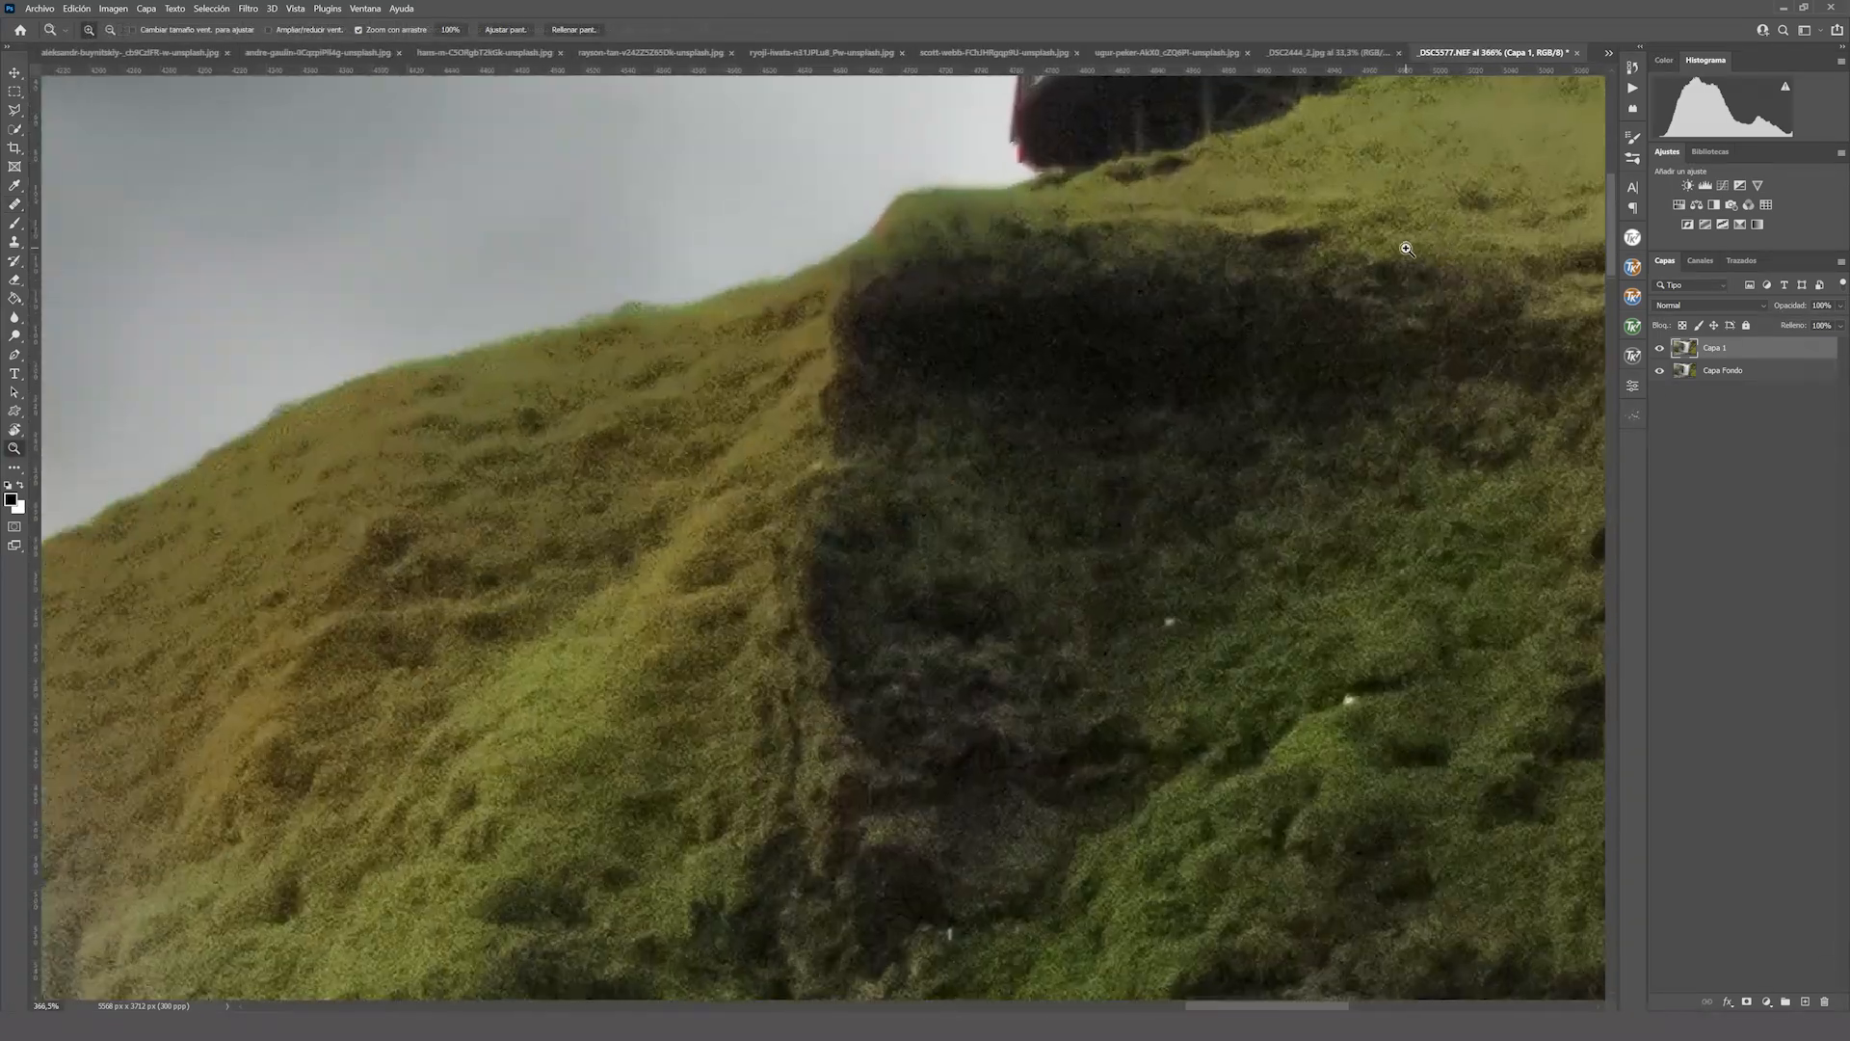
Cover the dark railed viewing platform on the cliff top with cloned sky using the Clone Stamp.
{"action": "scroll", "coordinate": [1407, 248], "scroll_direction": "up", "scroll_amount": 3}
{"action": "key", "text": "s"}
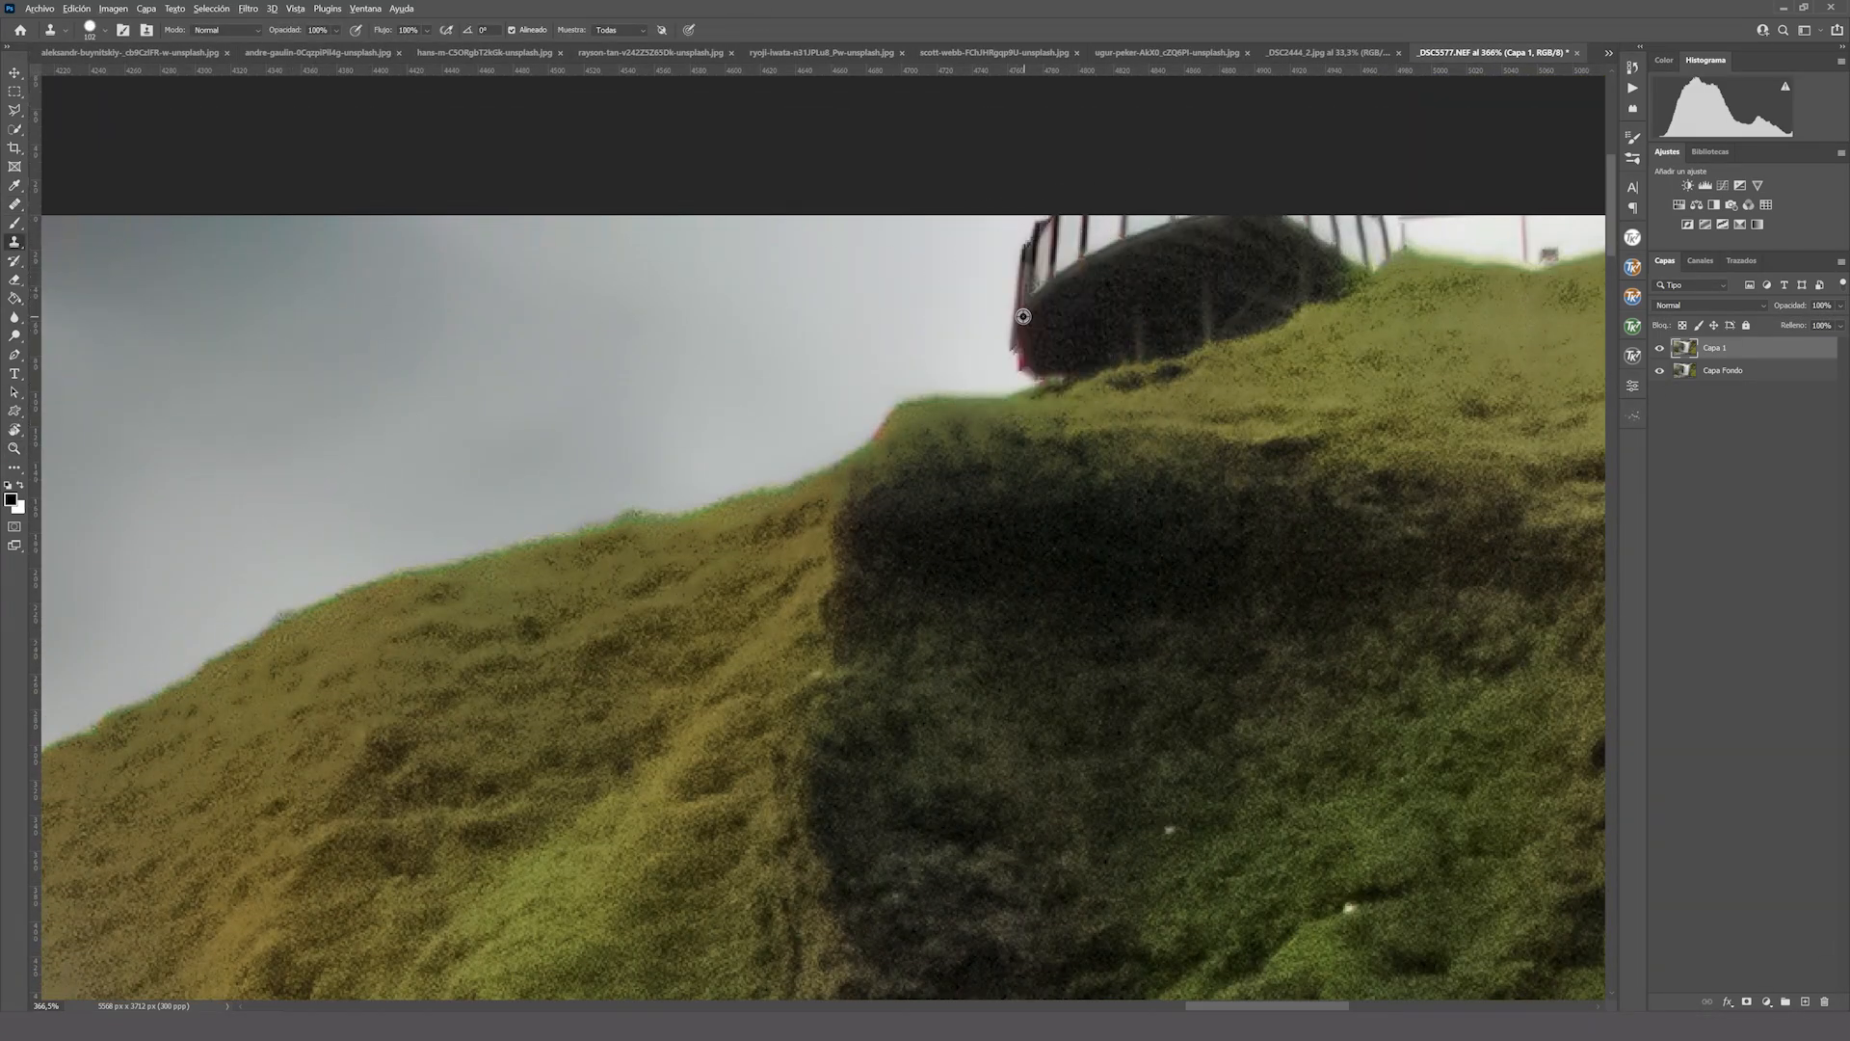
{"action": "mouse_move", "coordinate": [1024, 316]}
{"action": "left_mouse_down"}
{"action": "mouse_move", "coordinate": [1115, 301]}
{"action": "mouse_move", "coordinate": [1078, 315]}
{"action": "mouse_move", "coordinate": [1046, 300]}
{"action": "mouse_move", "coordinate": [1102, 227]}
{"action": "mouse_move", "coordinate": [1164, 281]}
{"action": "mouse_move", "coordinate": [1132, 294]}
{"action": "mouse_move", "coordinate": [1278, 271]}
{"action": "mouse_move", "coordinate": [1241, 274]}
{"action": "mouse_move", "coordinate": [1405, 191]}
{"action": "mouse_move", "coordinate": [1202, 186]}
{"action": "left_mouse_up"}
Clone sky over the small post and object on the ridge beside the former platform, using a smaller brush.
{"action": "key", "text": "bracketleft"}
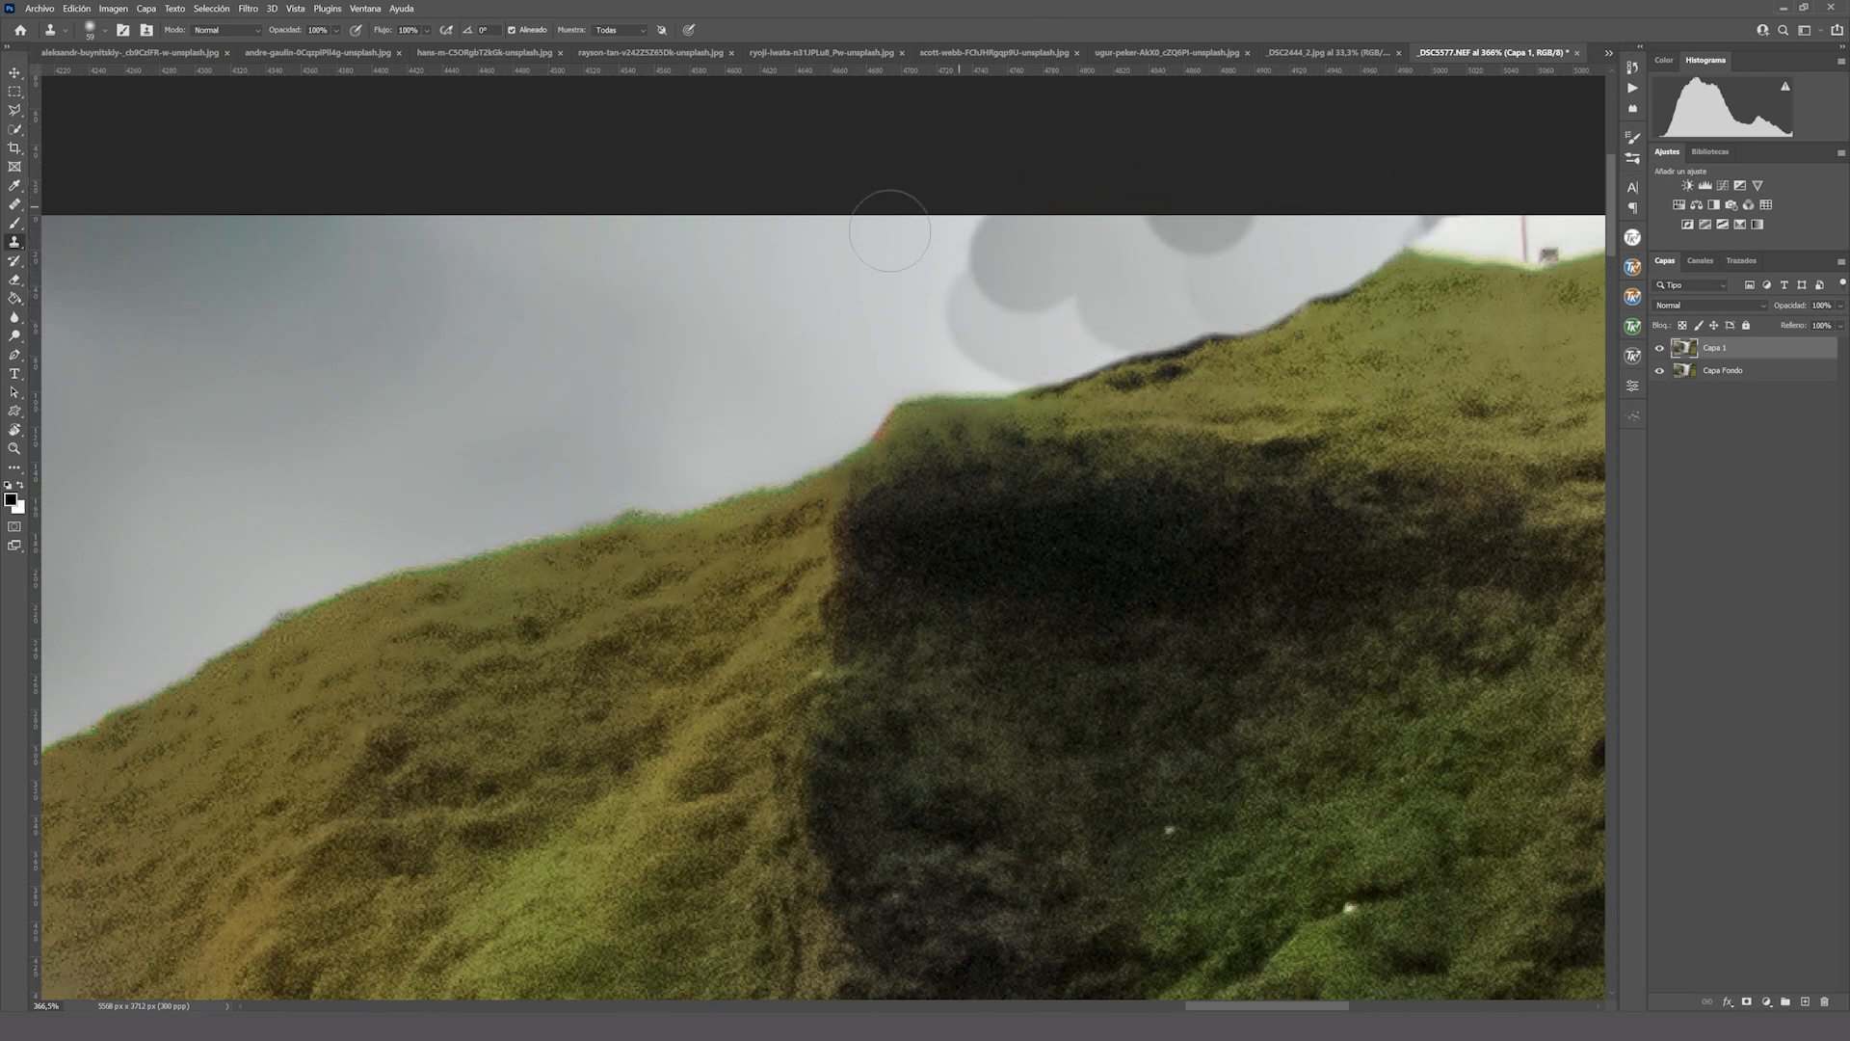
{"action": "key", "text": "bracketleft"}
{"action": "key", "text": "bracketleft"}
{"action": "key", "text": "bracketleft"}
{"action": "key", "text": "bracketleft"}
{"action": "key", "text": "bracketleft"}
{"action": "key", "text": "bracketleft"}
{"action": "key", "text": "bracketleft"}
{"action": "key", "text": "bracketleft"}
{"action": "key", "text": "bracketleft"}
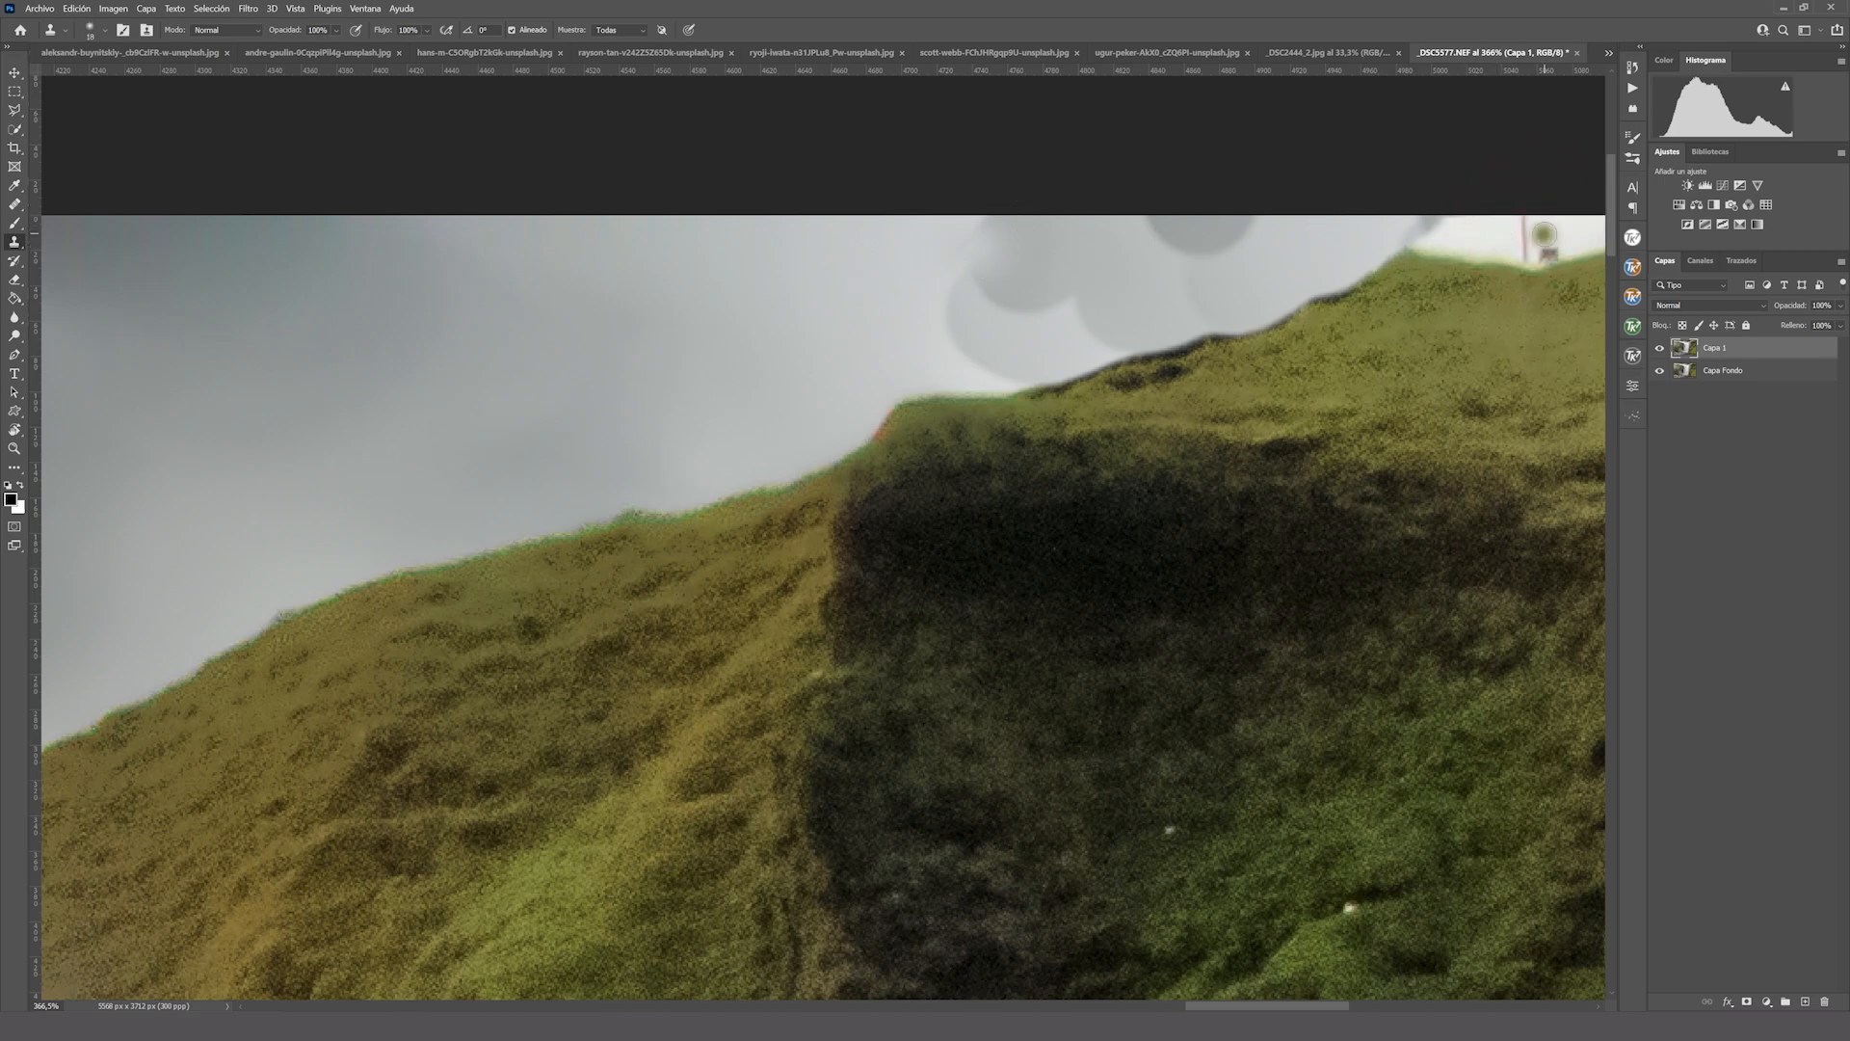
{"action": "left_click", "coordinate": [1182, 281], "text": "alt"}
{"action": "mouse_move", "coordinate": [1521, 241]}
{"action": "left_mouse_down"}
{"action": "mouse_move", "coordinate": [1542, 248]}
{"action": "mouse_move", "coordinate": [1477, 240]}
{"action": "mouse_move", "coordinate": [1548, 258]}
{"action": "mouse_move", "coordinate": [1538, 229]}
{"action": "left_mouse_up"}
Blend the round cloned patches in the sky above the cliff with the Healing Brush, sampling clean sky.
{"action": "key", "text": "j"}
{"action": "left_click", "coordinate": [413, 351], "text": "alt"}
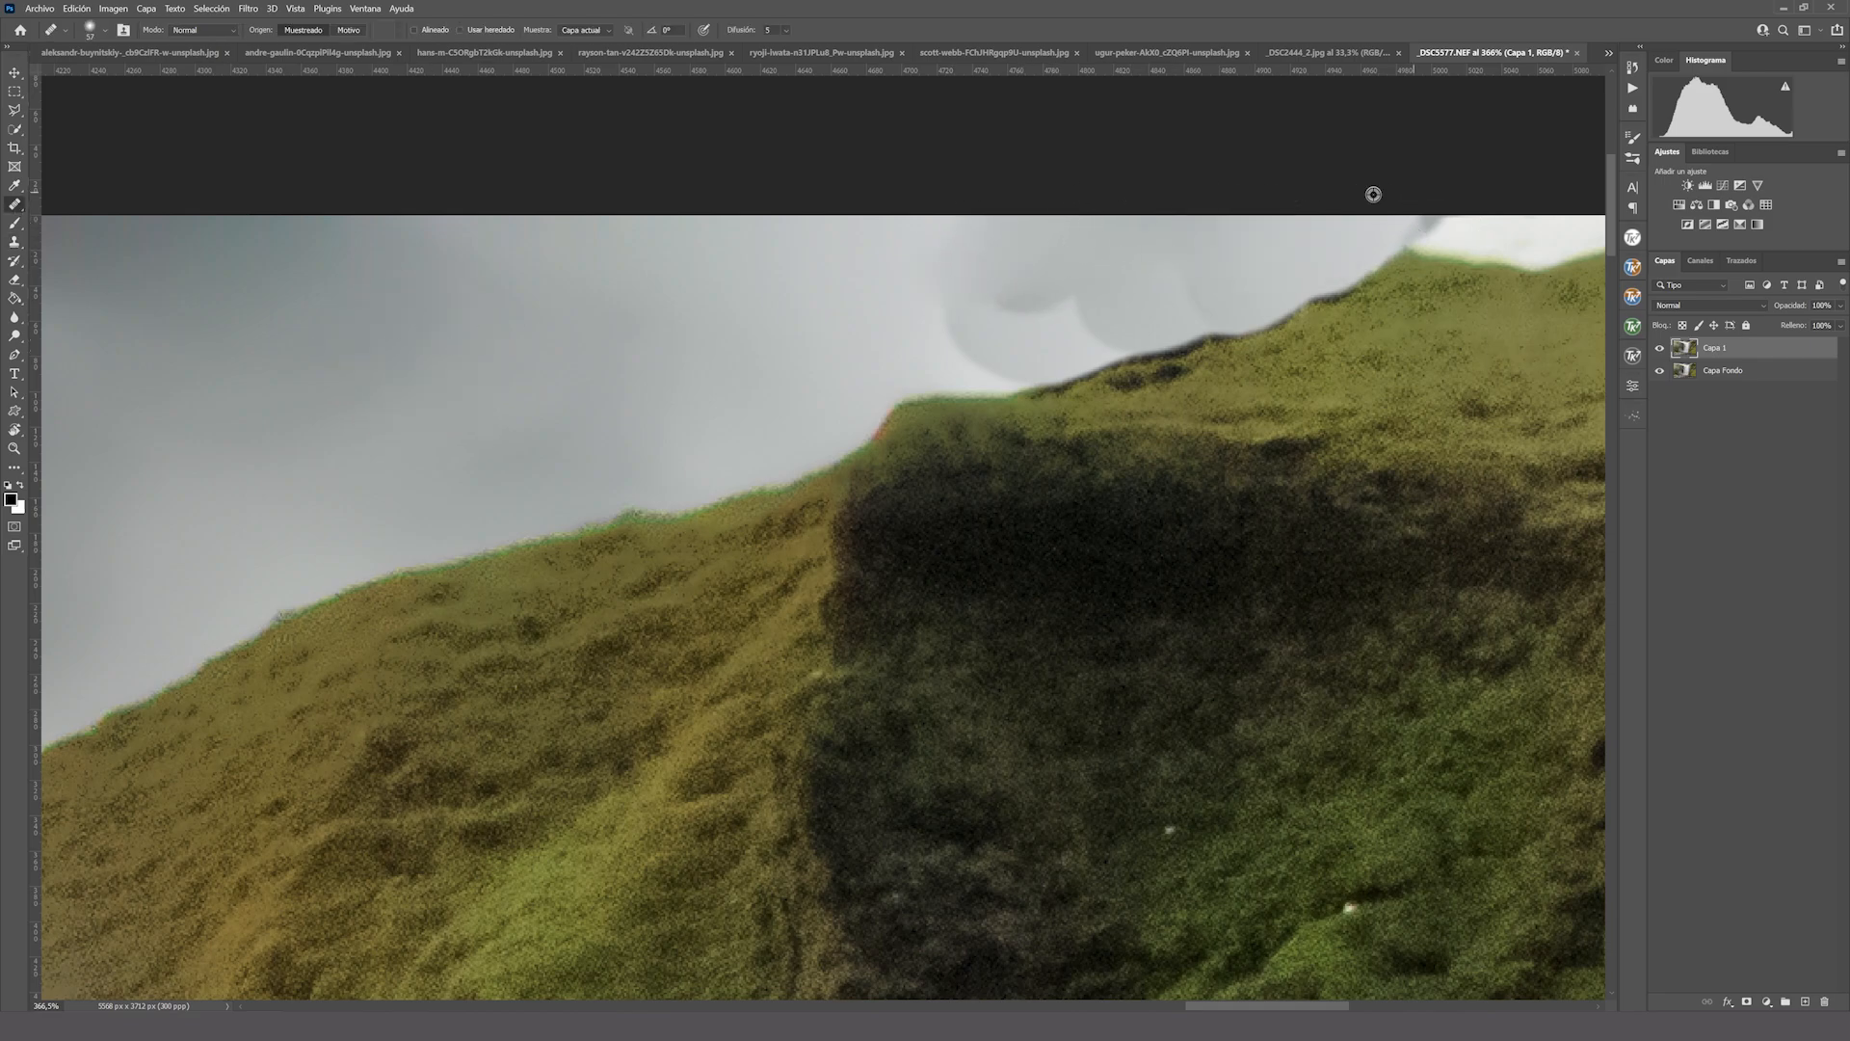
{"action": "left_click_drag", "start_coordinate": [1446, 220], "coordinate": [1417, 214]}
{"action": "mouse_move", "coordinate": [1050, 289]}
{"action": "left_mouse_down"}
{"action": "mouse_move", "coordinate": [961, 324]}
{"action": "mouse_move", "coordinate": [1015, 362]}
{"action": "left_mouse_up"}
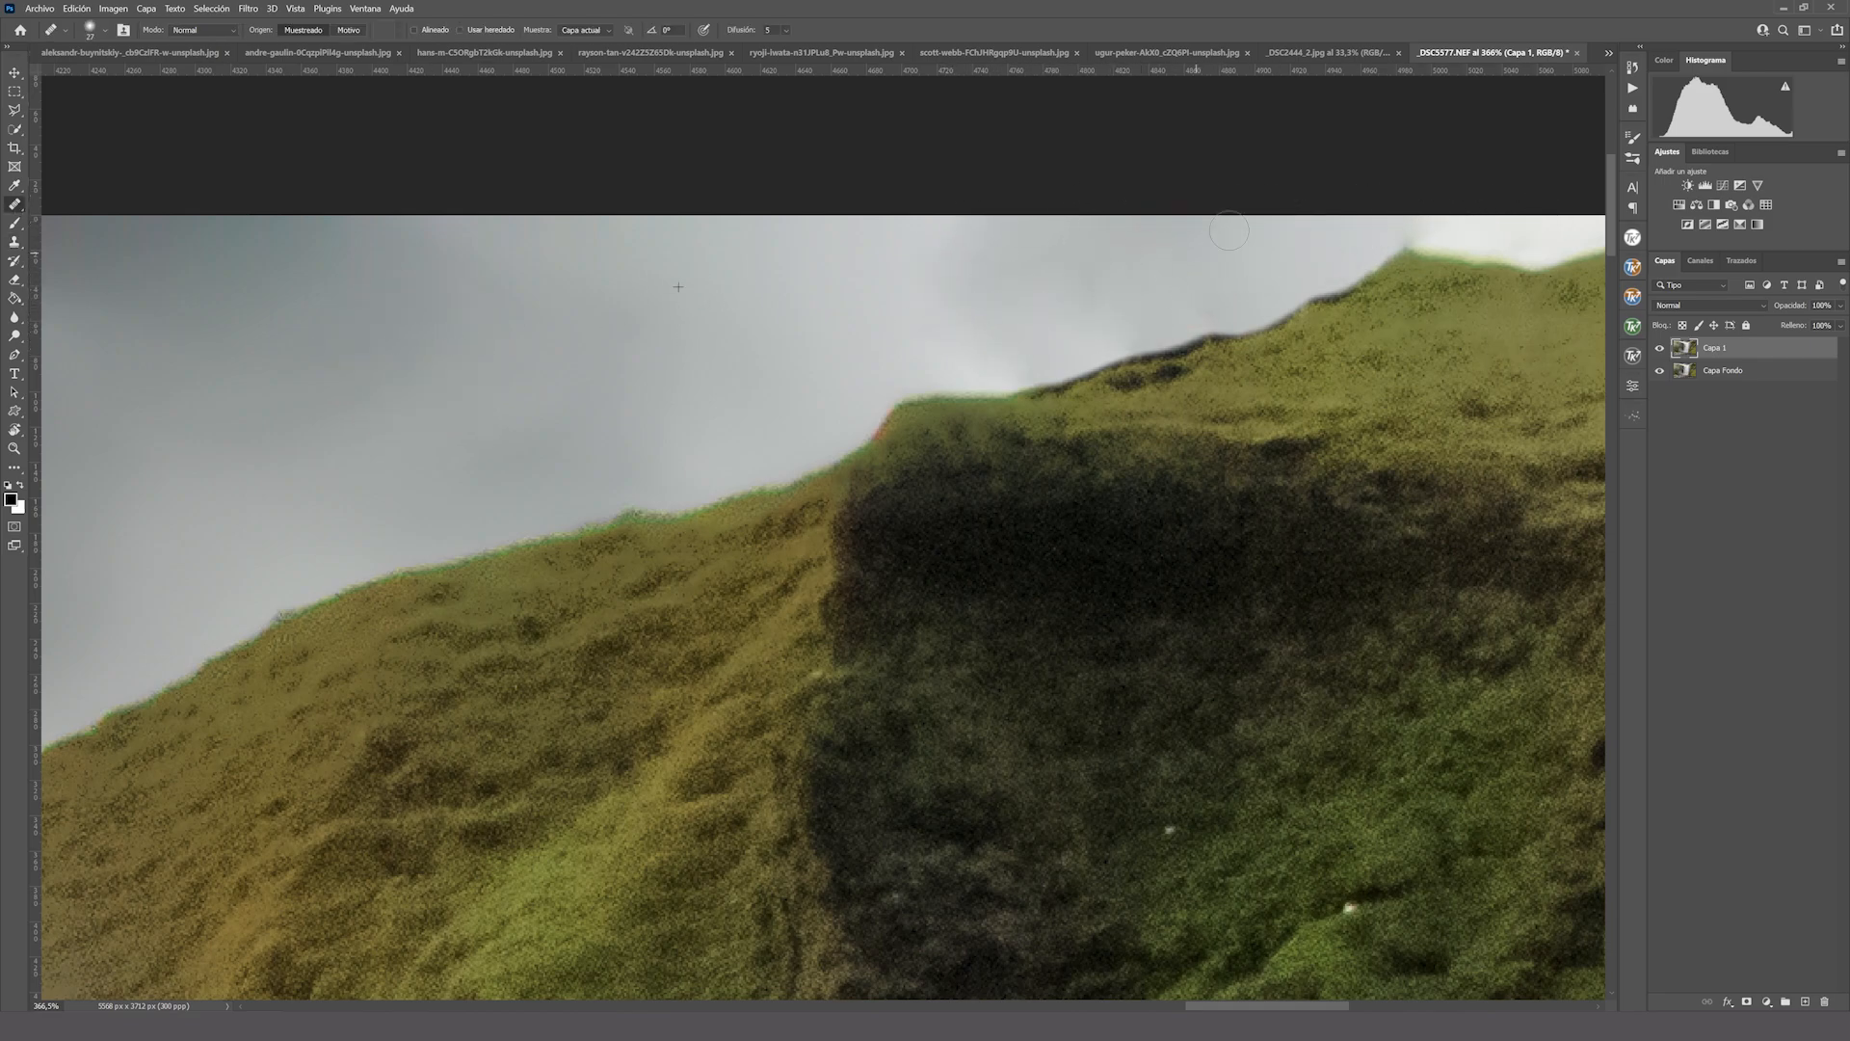
{"action": "mouse_move", "coordinate": [1230, 231]}
{"action": "left_mouse_down"}
{"action": "mouse_move", "coordinate": [1193, 238]}
{"action": "mouse_move", "coordinate": [1535, 236]}
{"action": "mouse_move", "coordinate": [1430, 229]}
{"action": "mouse_move", "coordinate": [1272, 271]}
{"action": "mouse_move", "coordinate": [1373, 229]}
{"action": "mouse_move", "coordinate": [1580, 233]}
{"action": "mouse_move", "coordinate": [1194, 281]}
{"action": "left_mouse_up"}
Remove the yellow sign and the bench near the fenced grass bank with the Spot Healing Brush.
{"action": "key", "text": "z"}
{"action": "right_click", "coordinate": [725, 454]}
{"action": "left_click", "coordinate": [771, 463]}
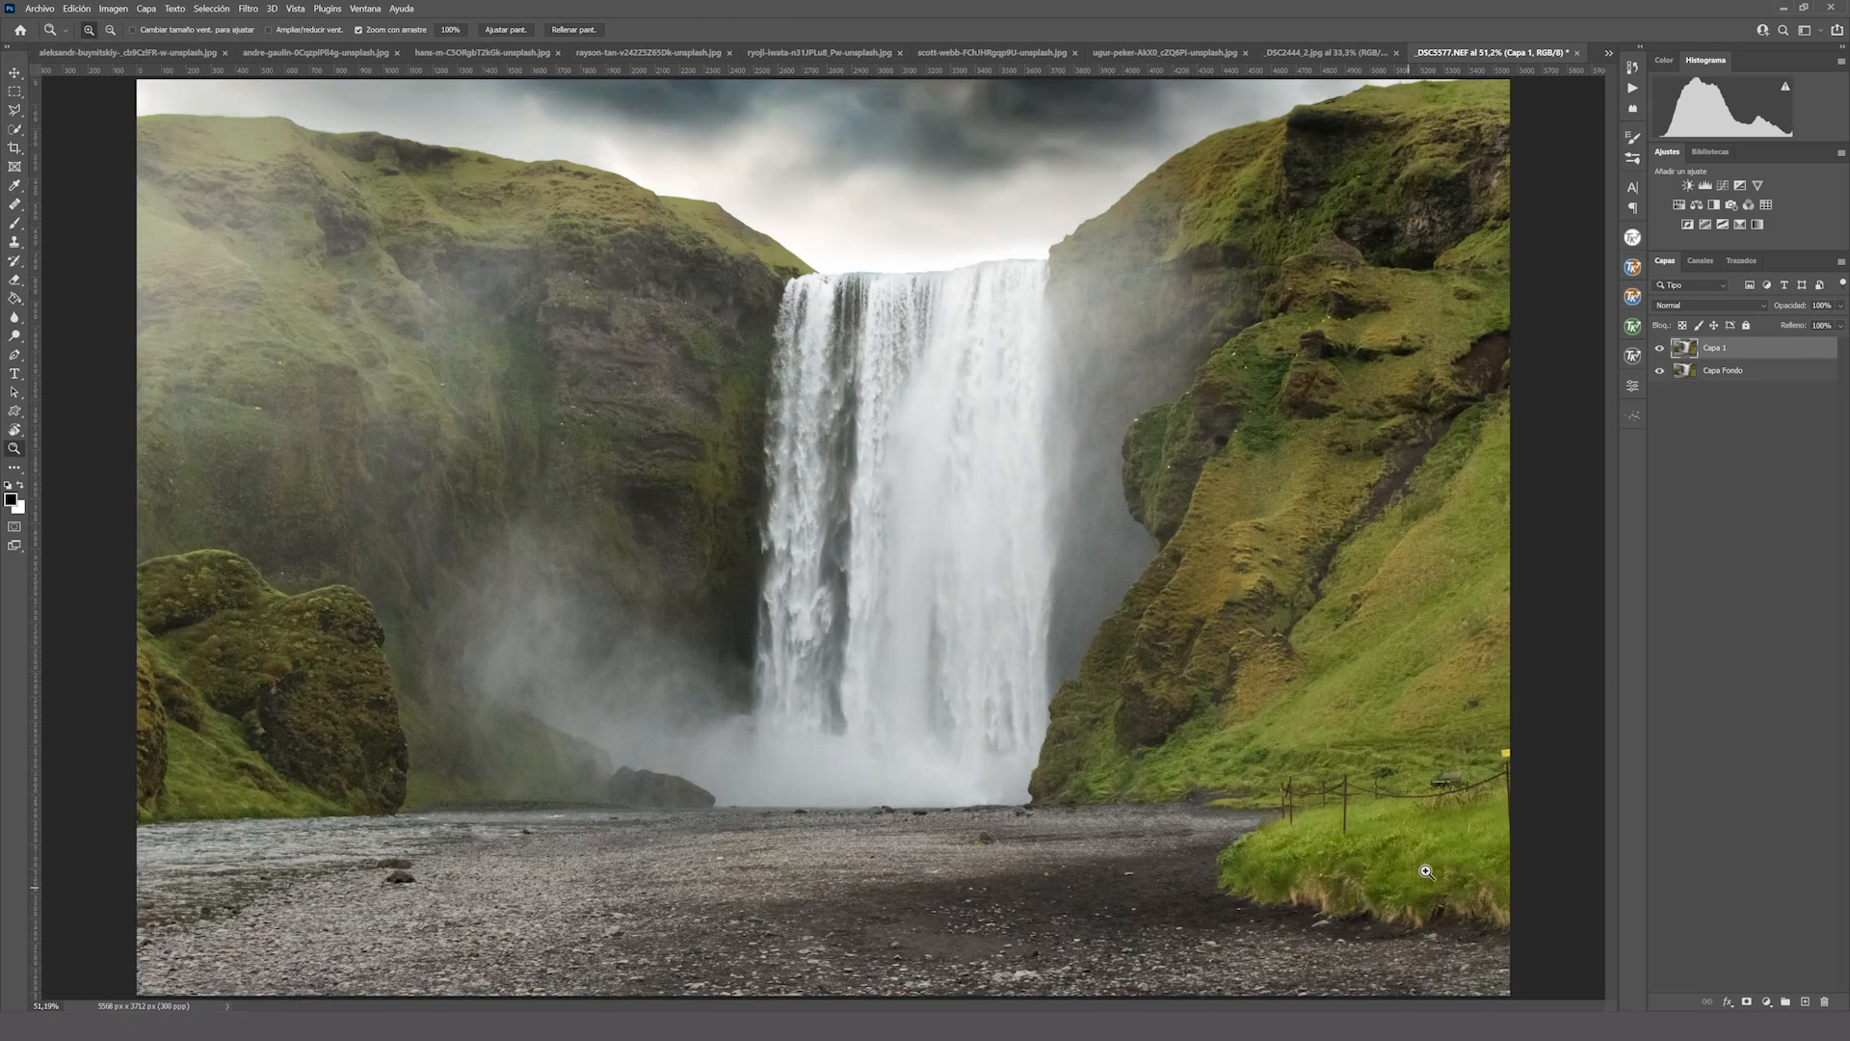
{"action": "left_click_drag", "start_coordinate": [1426, 872], "coordinate": [1480, 822]}
{"action": "left_click", "coordinate": [1479, 822]}
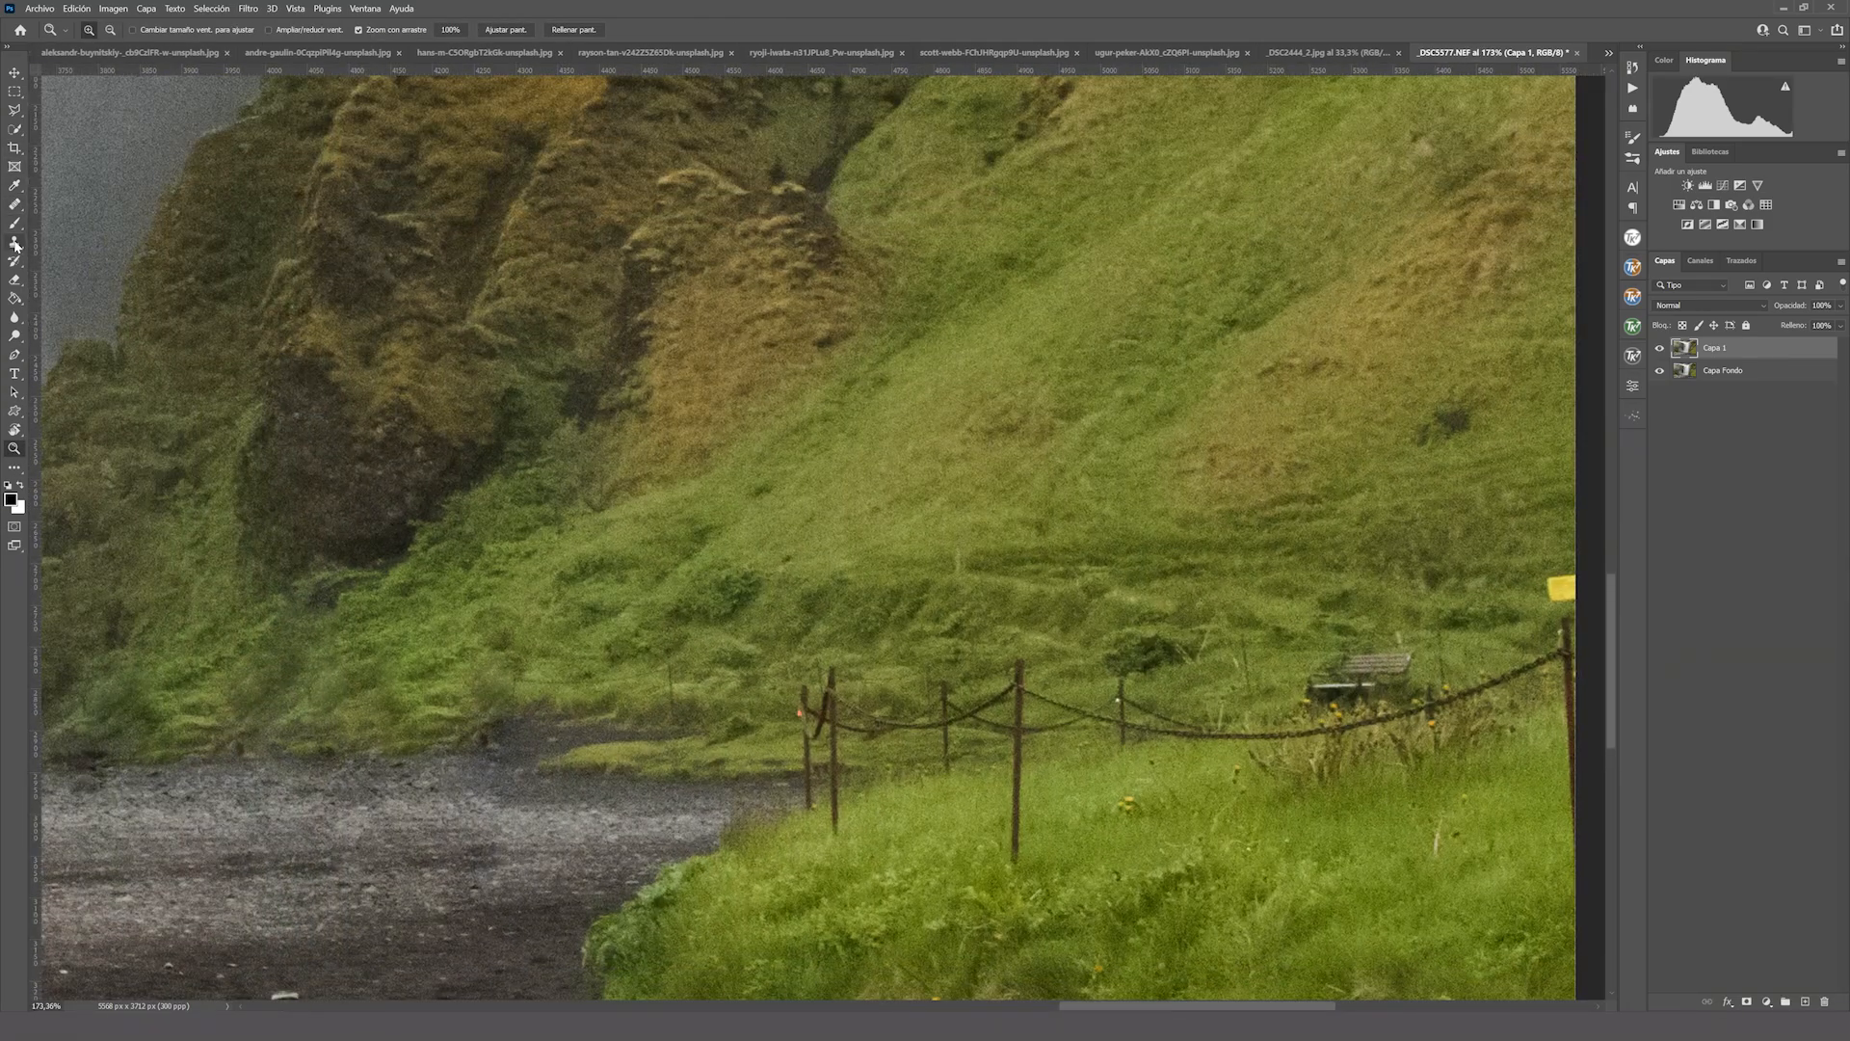
{"action": "left_click_drag", "start_coordinate": [15, 205], "coordinate": [67, 204]}
{"action": "mouse_move", "coordinate": [1561, 590]}
{"action": "left_mouse_down"}
{"action": "mouse_move", "coordinate": [1542, 583]}
{"action": "mouse_move", "coordinate": [1561, 590]}
{"action": "left_mouse_up"}
{"action": "mouse_move", "coordinate": [1297, 679]}
{"action": "left_mouse_down"}
{"action": "mouse_move", "coordinate": [1427, 665]}
{"action": "mouse_move", "coordinate": [1334, 674]}
{"action": "mouse_move", "coordinate": [1359, 692]}
{"action": "left_mouse_up"}
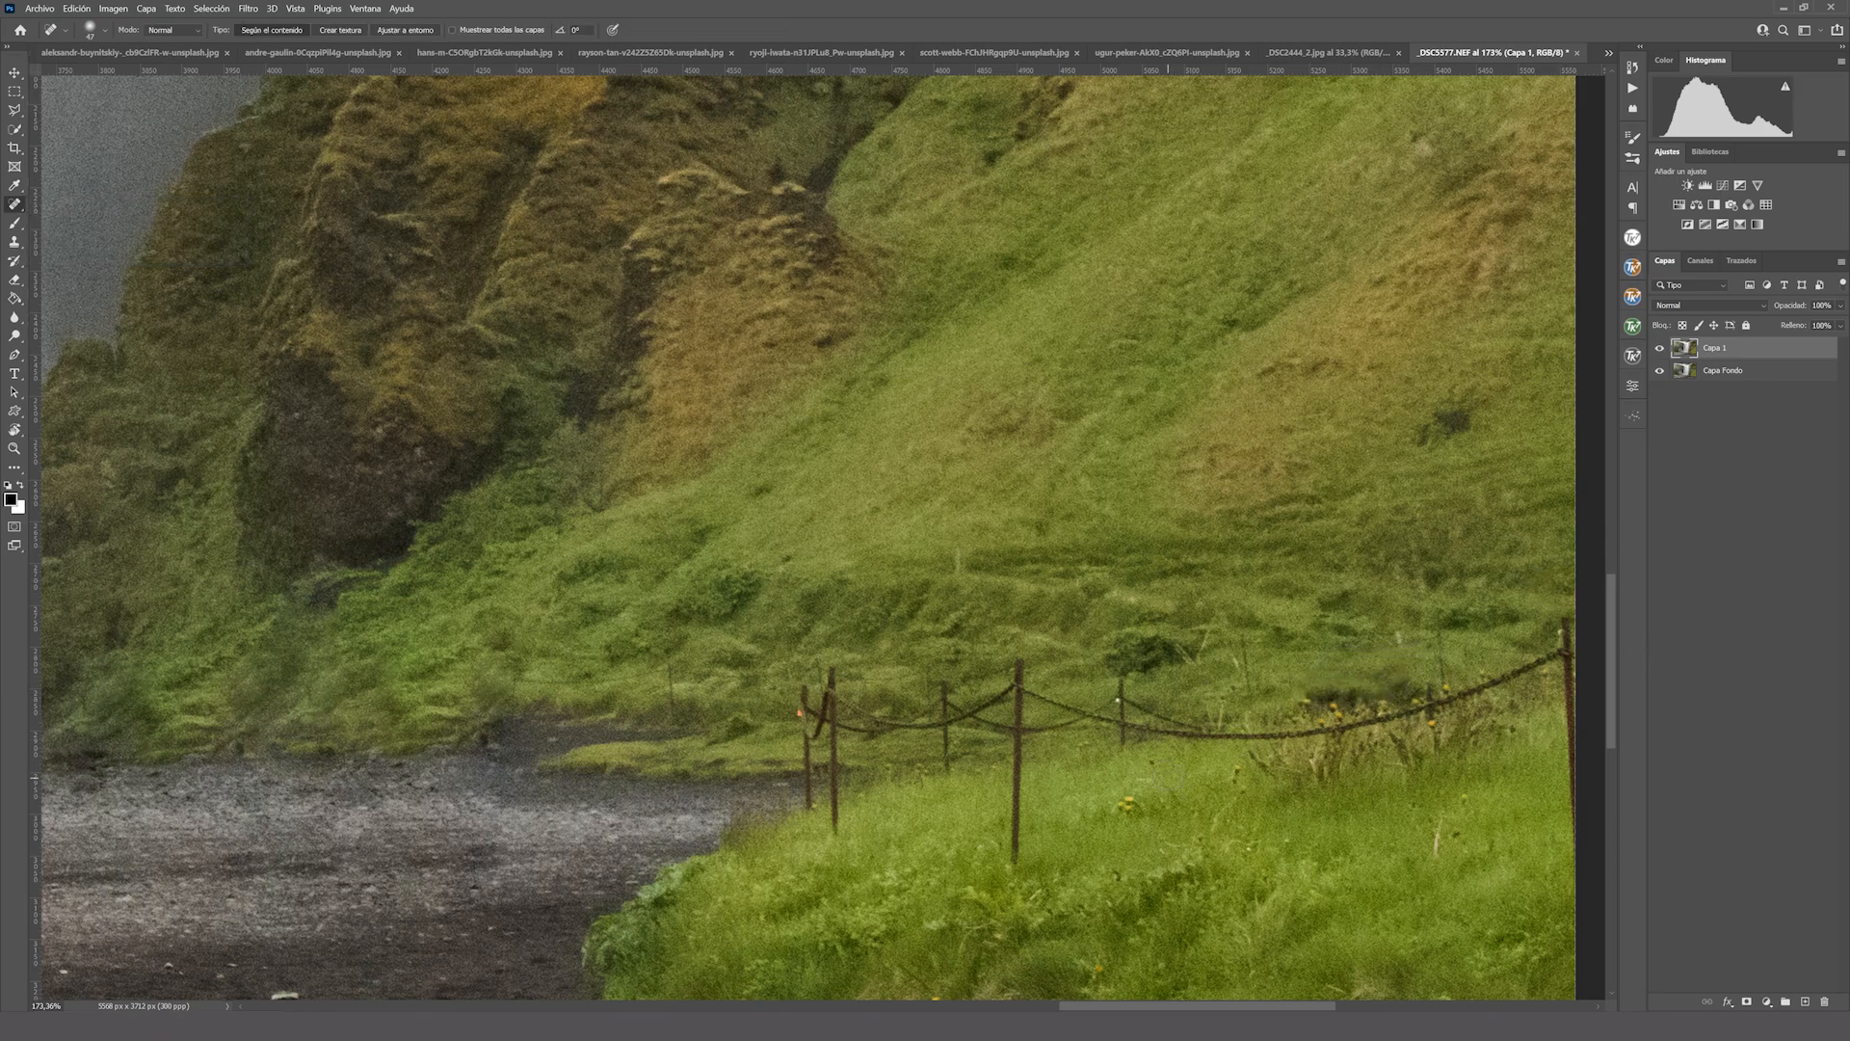
Remove the fence posts and the hanging chain along the grass bank with the Spot Healing Brush.
{"action": "left_click_drag", "start_coordinate": [1118, 684], "coordinate": [1099, 685]}
{"action": "mouse_move", "coordinate": [1568, 621]}
{"action": "left_mouse_down"}
{"action": "mouse_move", "coordinate": [1574, 861]}
{"action": "mouse_move", "coordinate": [1564, 642]}
{"action": "mouse_move", "coordinate": [1455, 695]}
{"action": "mouse_move", "coordinate": [1253, 738]}
{"action": "mouse_move", "coordinate": [1141, 734]}
{"action": "mouse_move", "coordinate": [1120, 678]}
{"action": "mouse_move", "coordinate": [1118, 757]}
{"action": "mouse_move", "coordinate": [1122, 695]}
{"action": "mouse_move", "coordinate": [1208, 729]}
{"action": "mouse_move", "coordinate": [1105, 707]}
{"action": "mouse_move", "coordinate": [1030, 736]}
{"action": "mouse_move", "coordinate": [1015, 701]}
{"action": "mouse_move", "coordinate": [1015, 866]}
{"action": "mouse_move", "coordinate": [1021, 670]}
{"action": "mouse_move", "coordinate": [1111, 717]}
{"action": "mouse_move", "coordinate": [1018, 689]}
{"action": "mouse_move", "coordinate": [924, 729]}
{"action": "mouse_move", "coordinate": [841, 709]}
{"action": "mouse_move", "coordinate": [830, 670]}
{"action": "mouse_move", "coordinate": [834, 835]}
{"action": "mouse_move", "coordinate": [829, 697]}
{"action": "mouse_move", "coordinate": [809, 735]}
{"action": "mouse_move", "coordinate": [804, 687]}
{"action": "mouse_move", "coordinate": [827, 720]}
{"action": "mouse_move", "coordinate": [807, 735]}
{"action": "mouse_move", "coordinate": [810, 821]}
{"action": "mouse_move", "coordinate": [810, 713]}
{"action": "mouse_move", "coordinate": [867, 728]}
{"action": "mouse_move", "coordinate": [952, 697]}
{"action": "mouse_move", "coordinate": [879, 726]}
{"action": "left_mouse_up"}
{"action": "mouse_move", "coordinate": [1053, 732]}
{"action": "left_mouse_down"}
{"action": "mouse_move", "coordinate": [945, 756]}
{"action": "mouse_move", "coordinate": [949, 776]}
{"action": "mouse_move", "coordinate": [945, 687]}
{"action": "mouse_move", "coordinate": [950, 777]}
{"action": "left_mouse_up"}
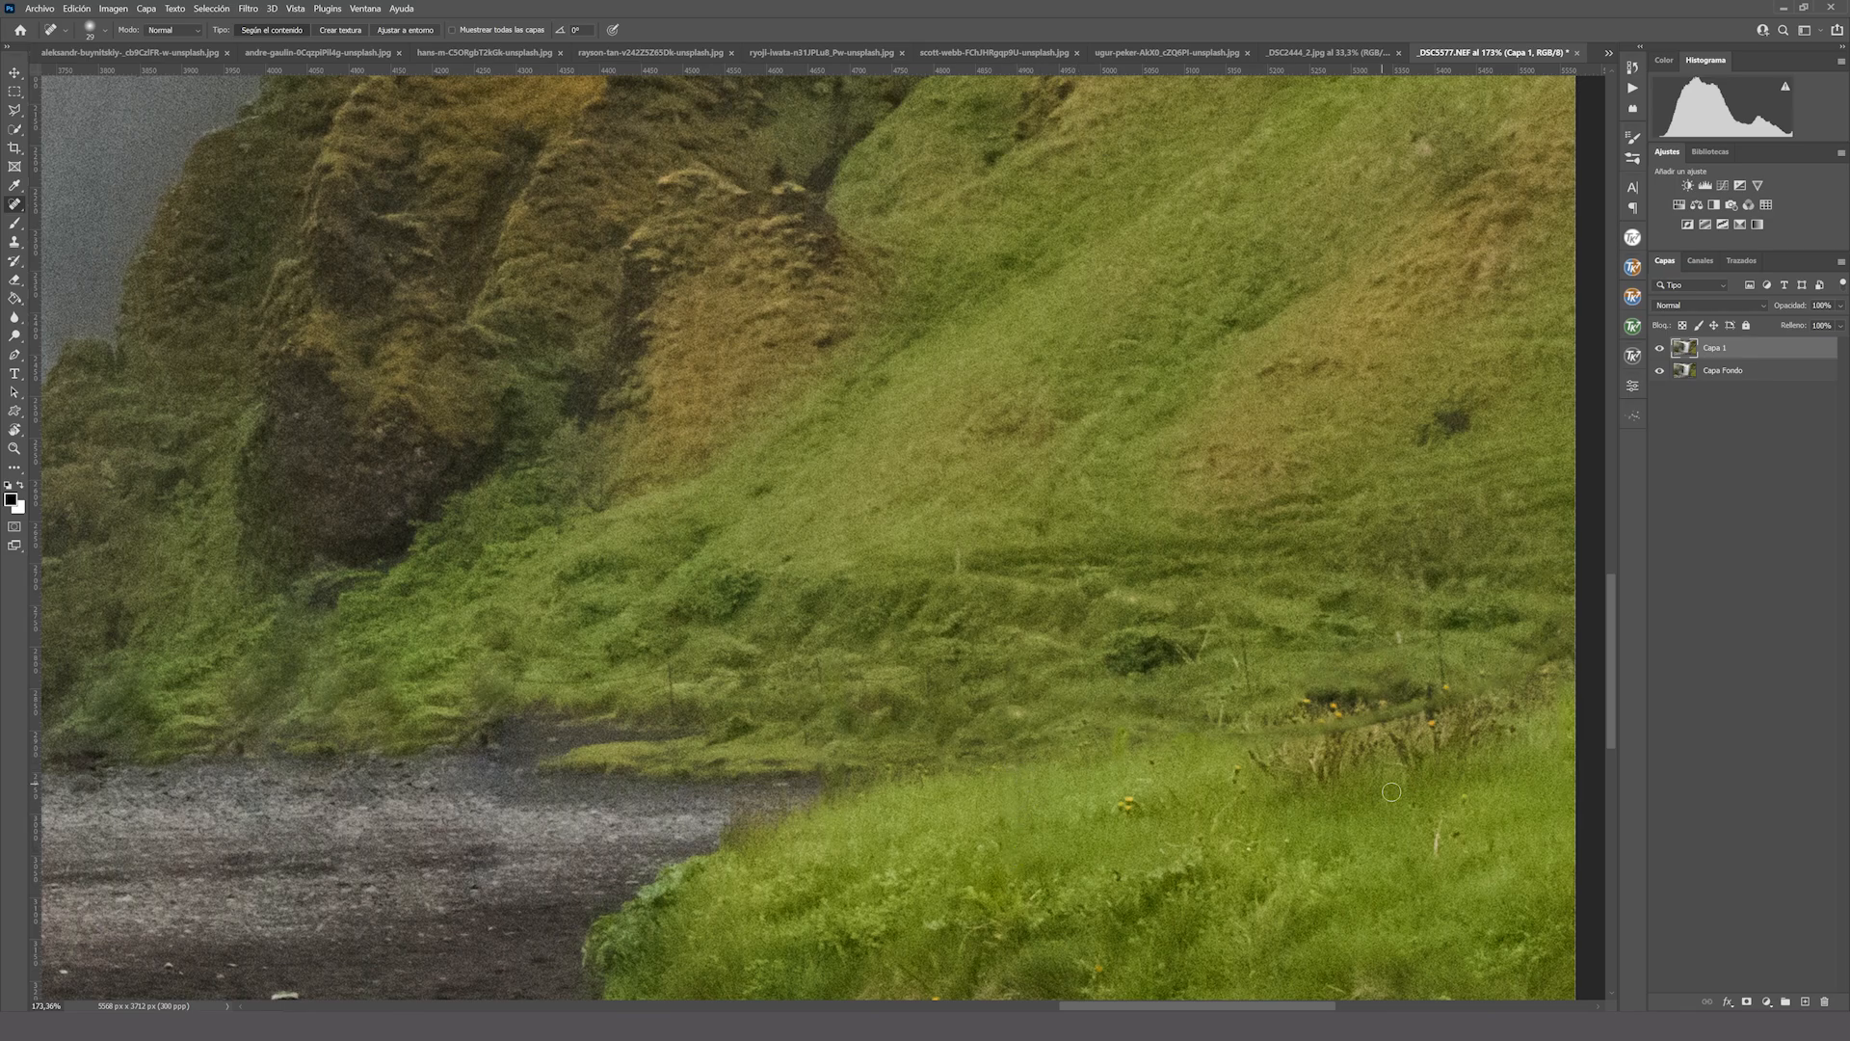
Heal the edges of the dry plant clump on the grass bank, patch it with green grass below, and deselect.
{"action": "left_click_drag", "start_coordinate": [1236, 739], "coordinate": [1323, 750]}
{"action": "mouse_move", "coordinate": [1304, 732]}
{"action": "left_mouse_down"}
{"action": "mouse_move", "coordinate": [1395, 732]}
{"action": "mouse_move", "coordinate": [1380, 713]}
{"action": "mouse_move", "coordinate": [1366, 739]}
{"action": "mouse_move", "coordinate": [1436, 713]}
{"action": "left_mouse_up"}
{"action": "left_click_drag", "start_coordinate": [15, 204], "coordinate": [58, 231]}
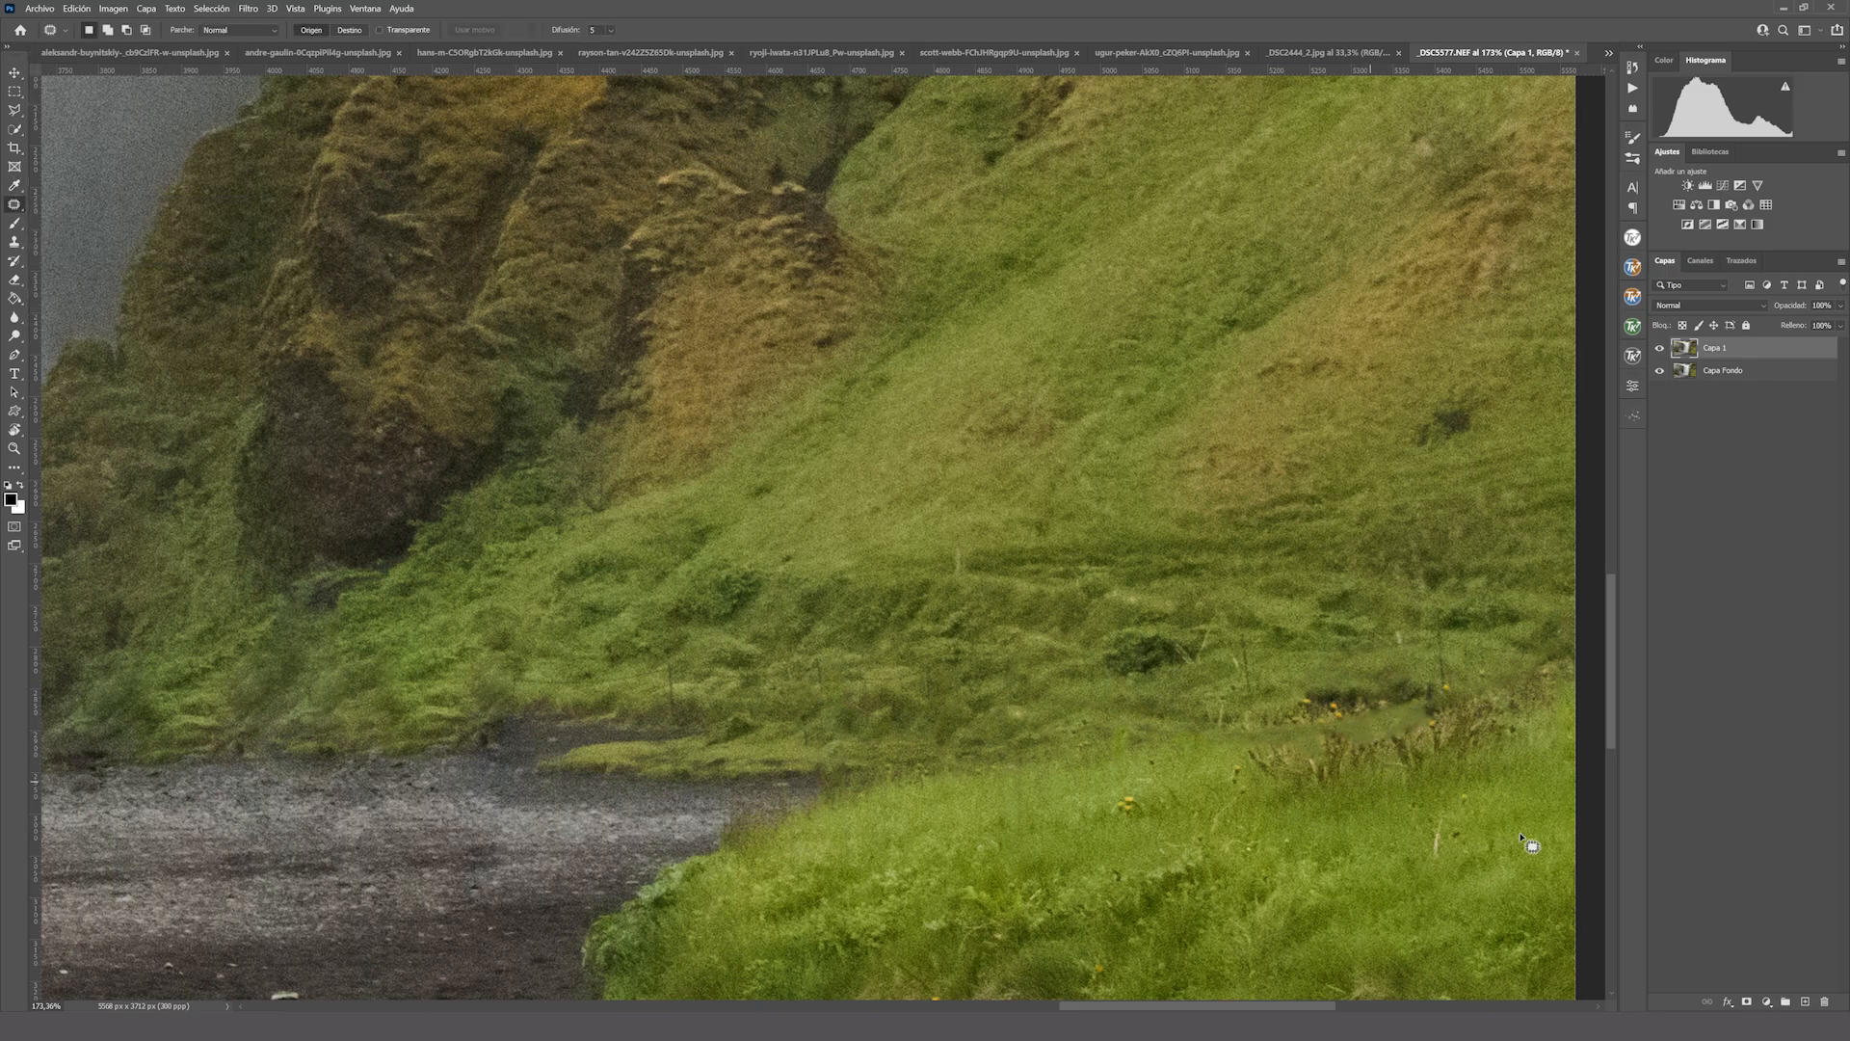
{"action": "mouse_move", "coordinate": [1276, 708]}
{"action": "left_mouse_down"}
{"action": "mouse_move", "coordinate": [1250, 764]}
{"action": "mouse_move", "coordinate": [1317, 779]}
{"action": "mouse_move", "coordinate": [1474, 746]}
{"action": "mouse_move", "coordinate": [1506, 691]}
{"action": "mouse_move", "coordinate": [1299, 685]}
{"action": "mouse_move", "coordinate": [1244, 759]}
{"action": "mouse_move", "coordinate": [1300, 786]}
{"action": "mouse_move", "coordinate": [1439, 764]}
{"action": "mouse_move", "coordinate": [1513, 726]}
{"action": "mouse_move", "coordinate": [1497, 671]}
{"action": "mouse_move", "coordinate": [1407, 690]}
{"action": "left_mouse_up"}
{"action": "left_click_drag", "start_coordinate": [1430, 768], "coordinate": [1217, 900]}
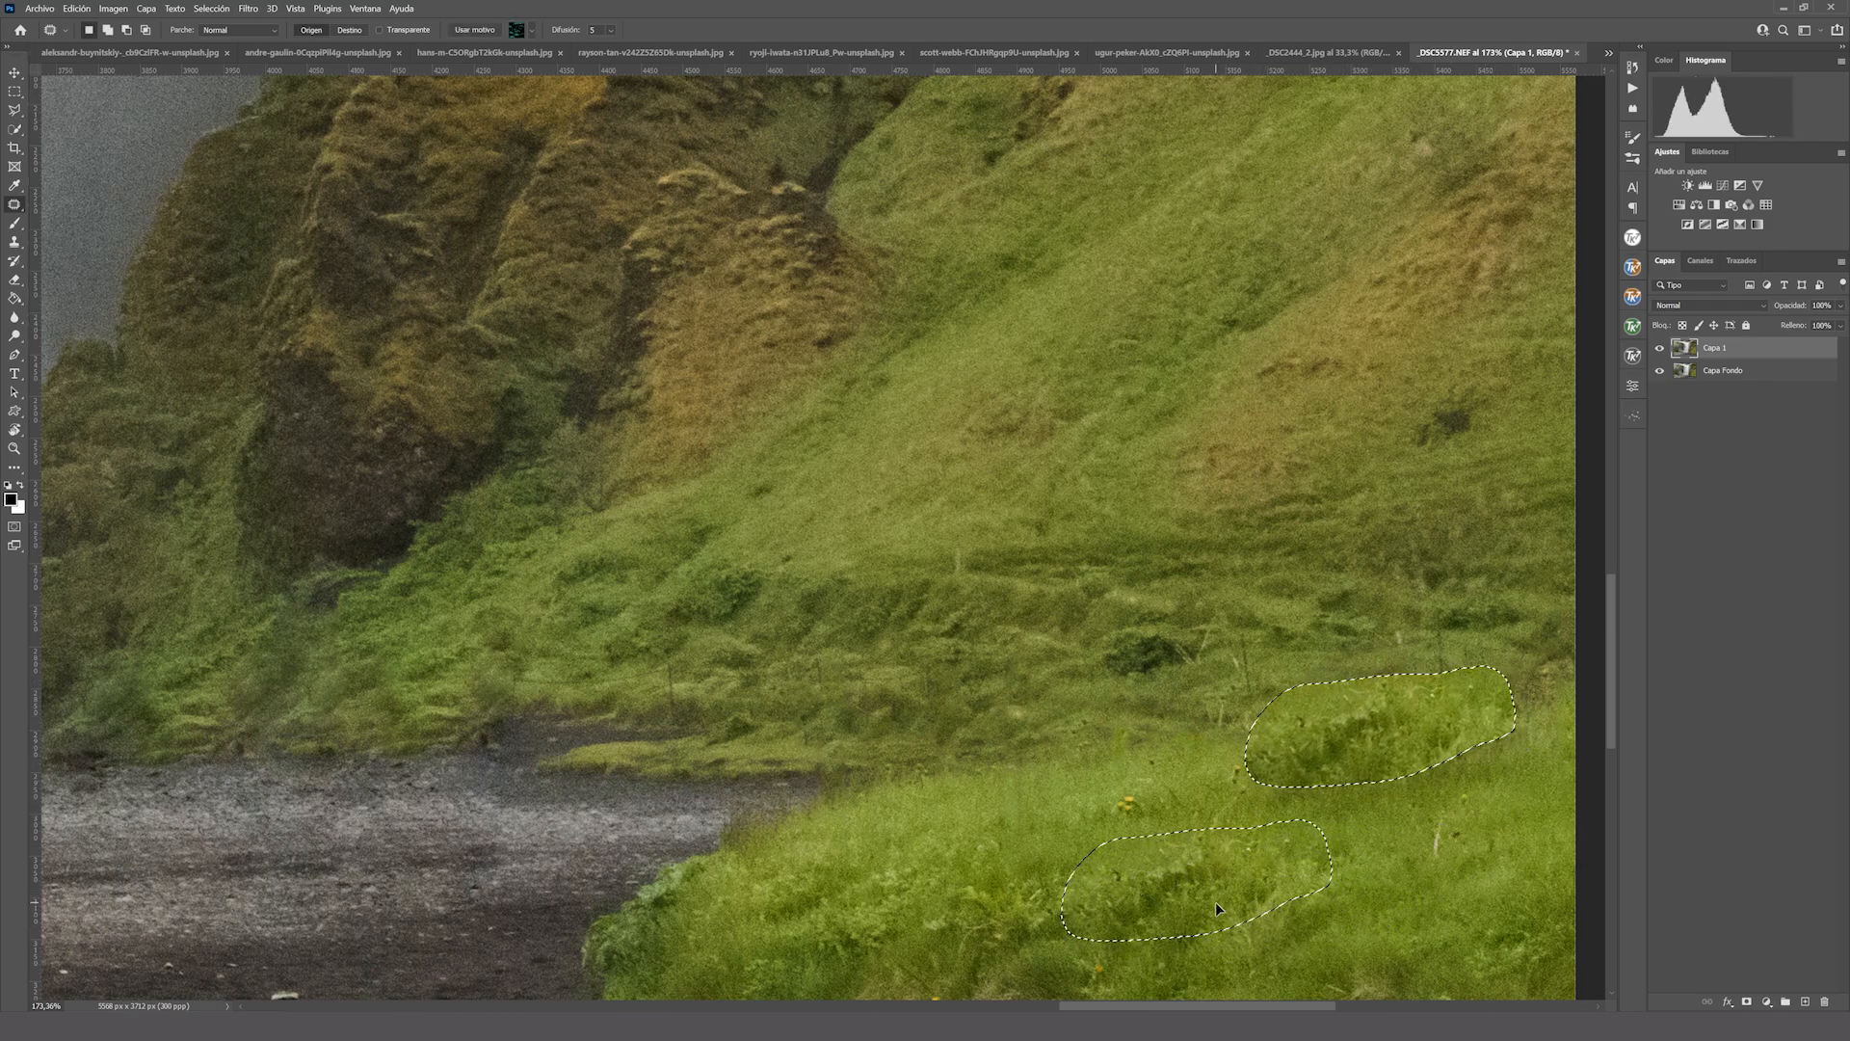
{"action": "key", "text": "ctrl+d"}
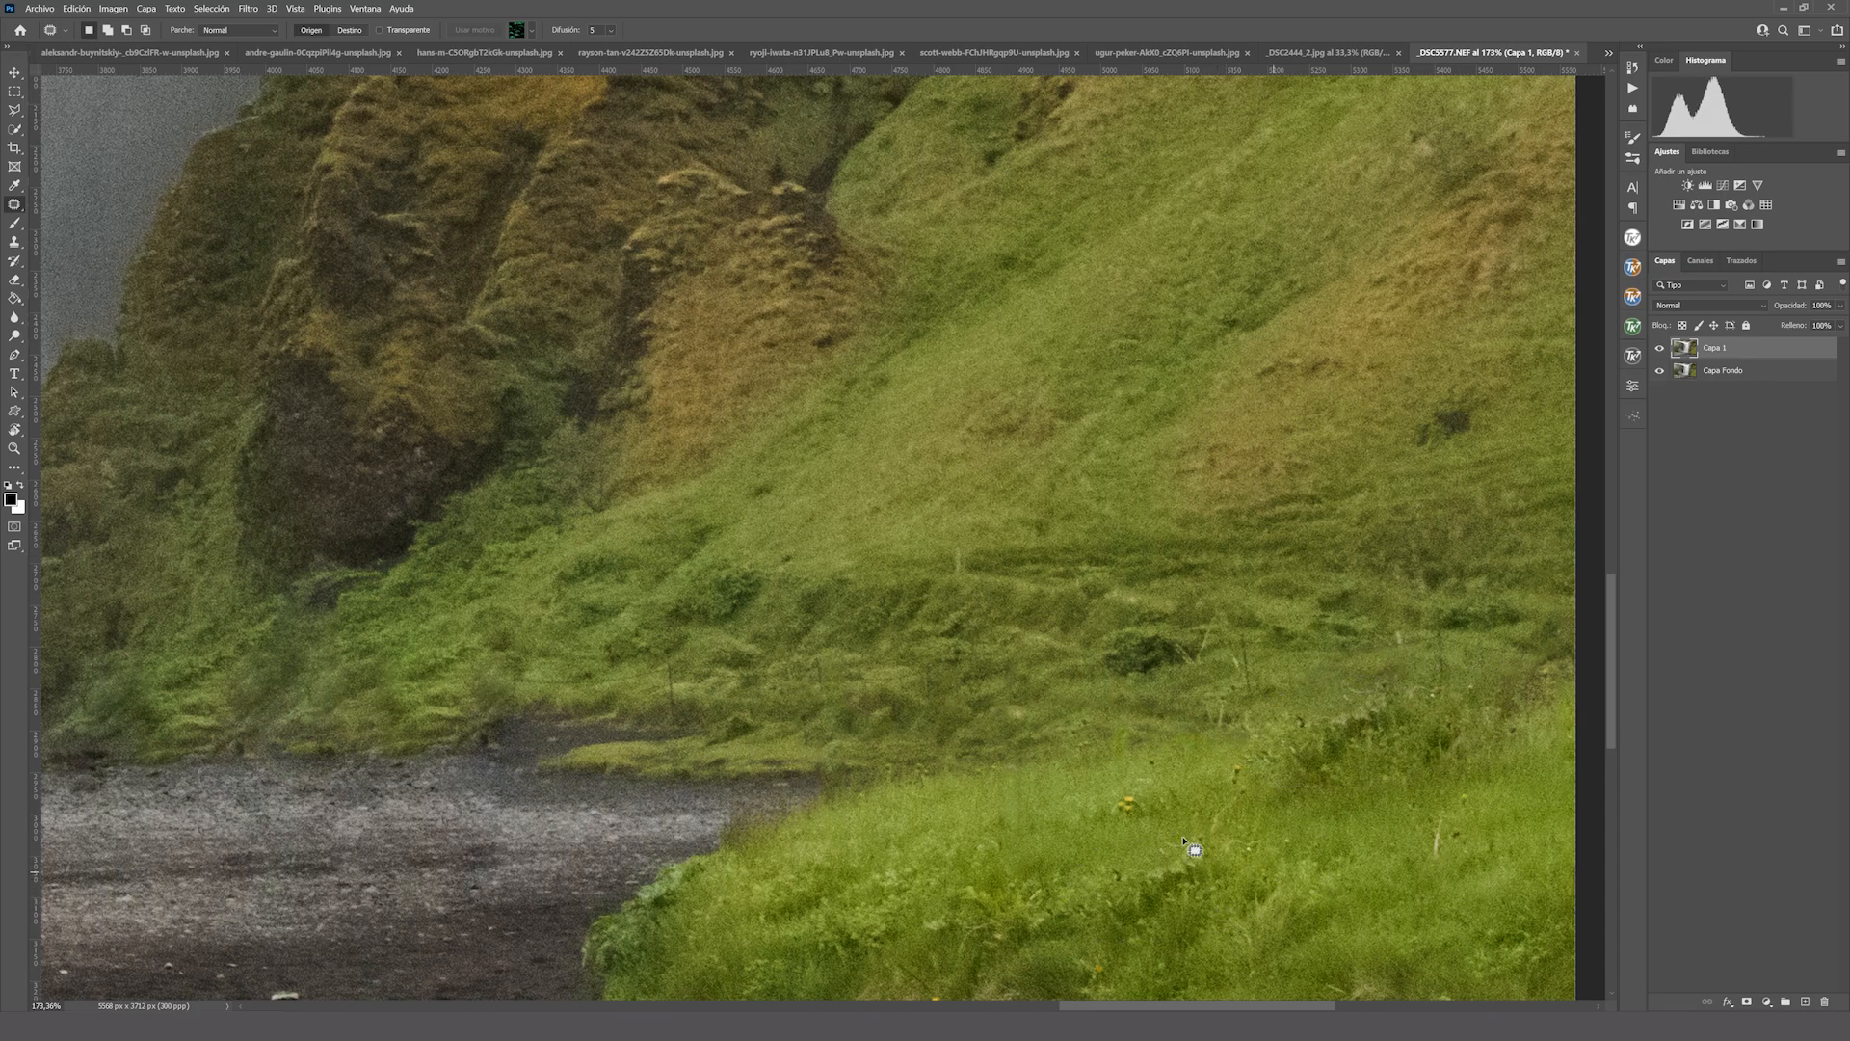
Patch out the thin stalks above the grass bank, and heal the small stake on the slope near the riverbed.
{"action": "mouse_move", "coordinate": [1235, 626]}
{"action": "left_mouse_down"}
{"action": "mouse_move", "coordinate": [1237, 678]}
{"action": "mouse_move", "coordinate": [1272, 702]}
{"action": "mouse_move", "coordinate": [1239, 627]}
{"action": "left_mouse_up"}
{"action": "left_click_drag", "start_coordinate": [1247, 665], "coordinate": [1291, 669]}
{"action": "key", "text": "ctrl+d"}
{"action": "right_click", "coordinate": [15, 204]}
{"action": "left_click", "coordinate": [82, 221]}
{"action": "left_click", "coordinate": [651, 633], "text": "alt"}
{"action": "left_click_drag", "start_coordinate": [669, 666], "coordinate": [669, 713]}
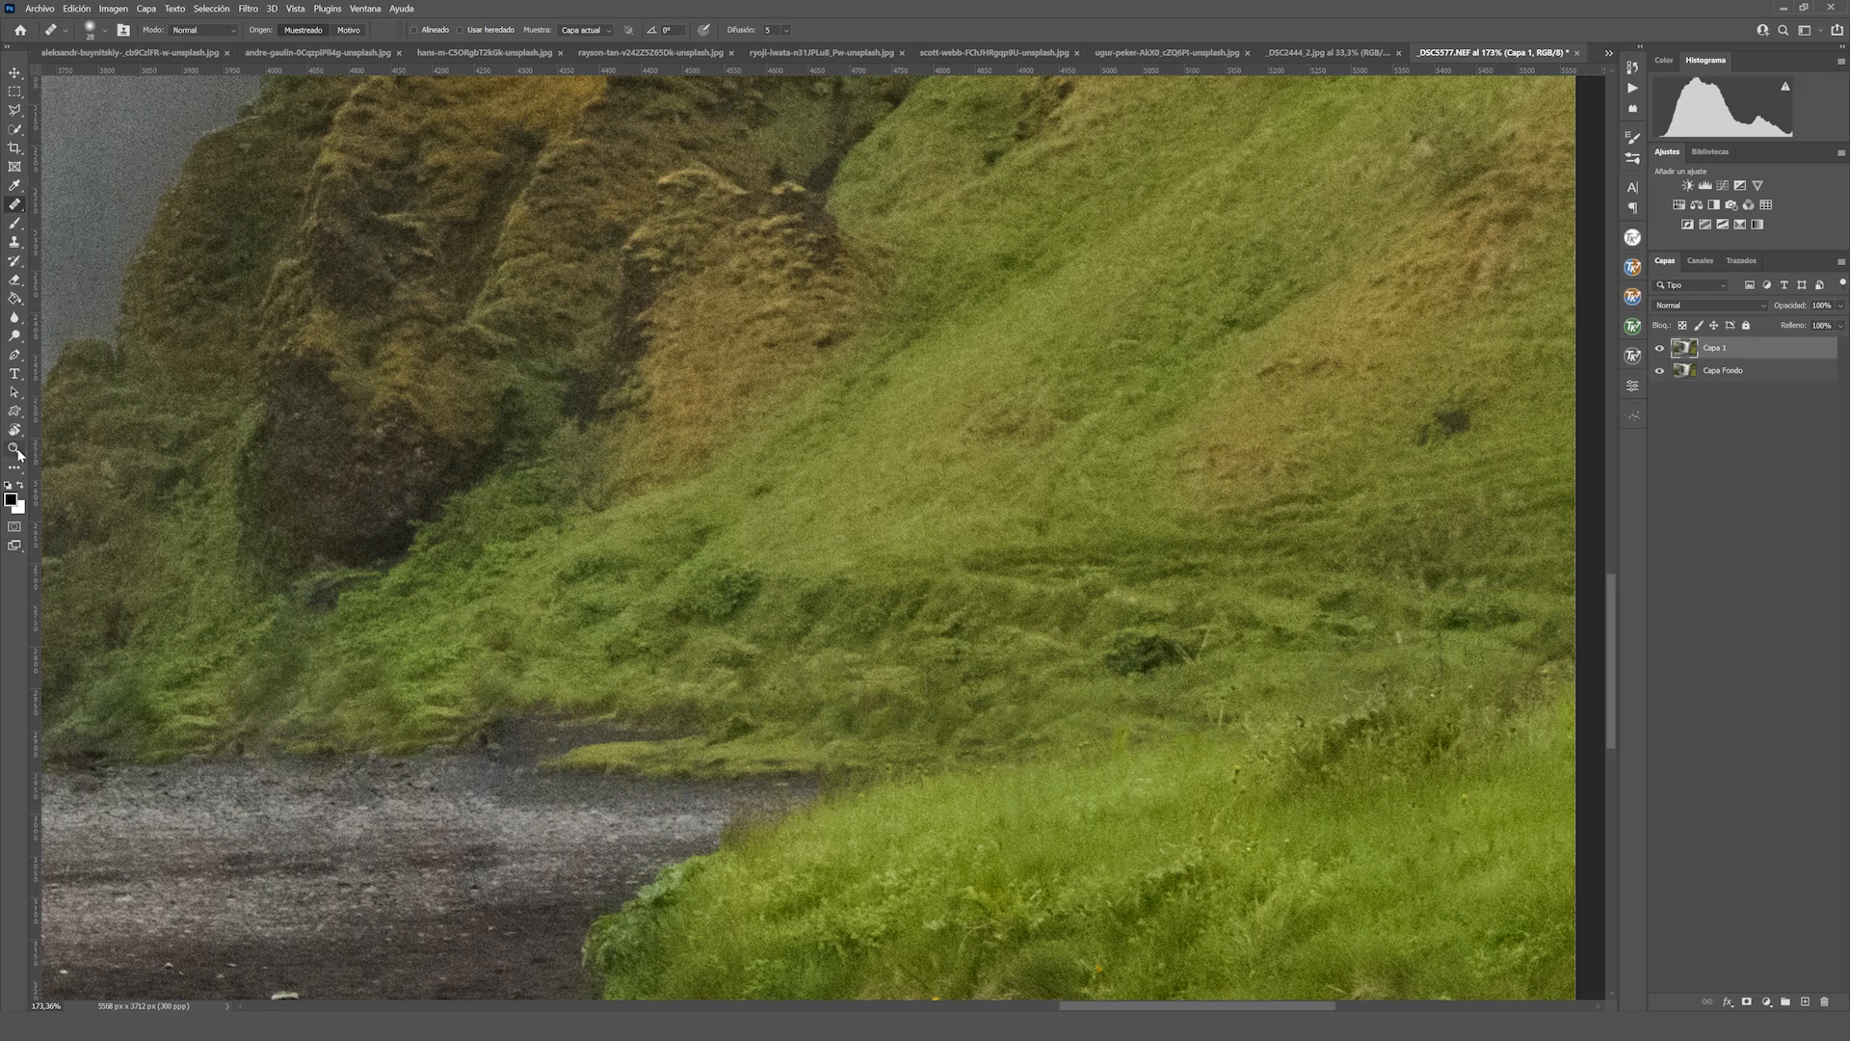
View the whole waterfall photo and toggle the retouched layer repeatedly to compare the finished cleanup with the original.
{"action": "left_click", "coordinate": [15, 448]}
{"action": "right_click", "coordinate": [397, 401]}
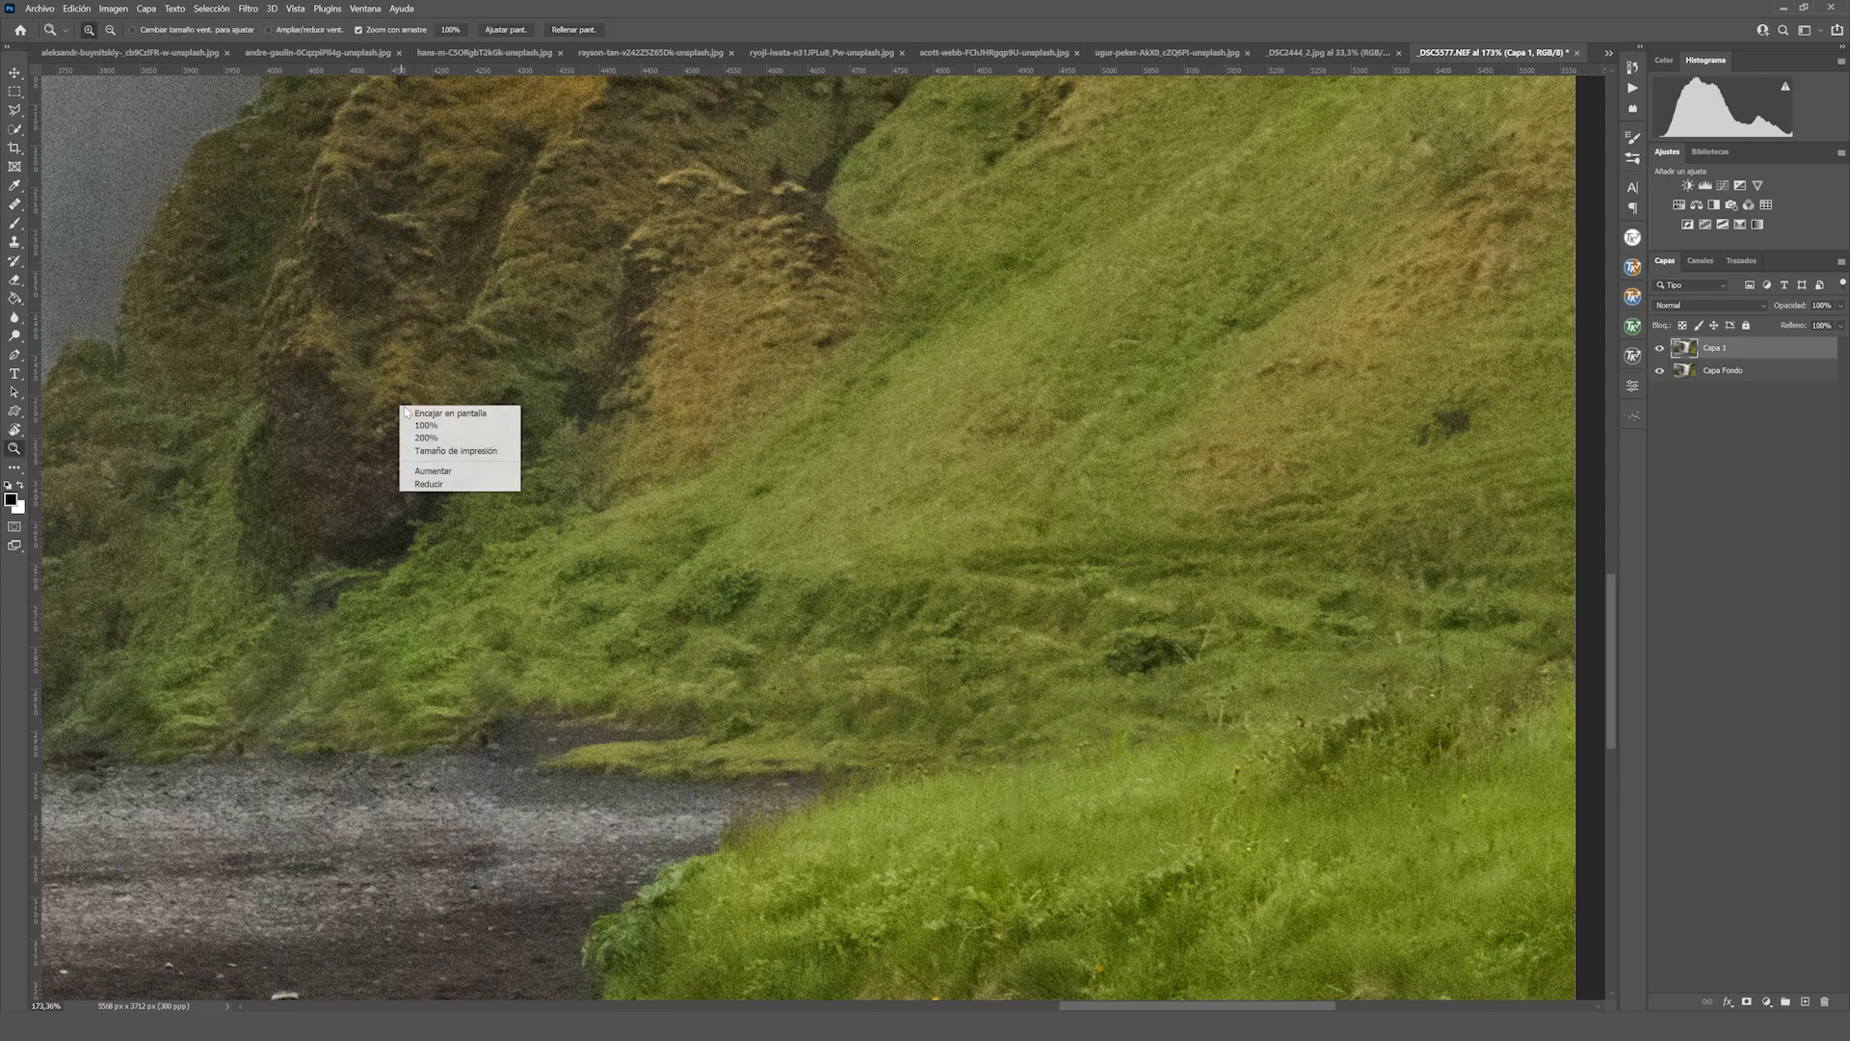
{"action": "left_click", "coordinate": [433, 414]}
{"action": "key", "text": "v"}
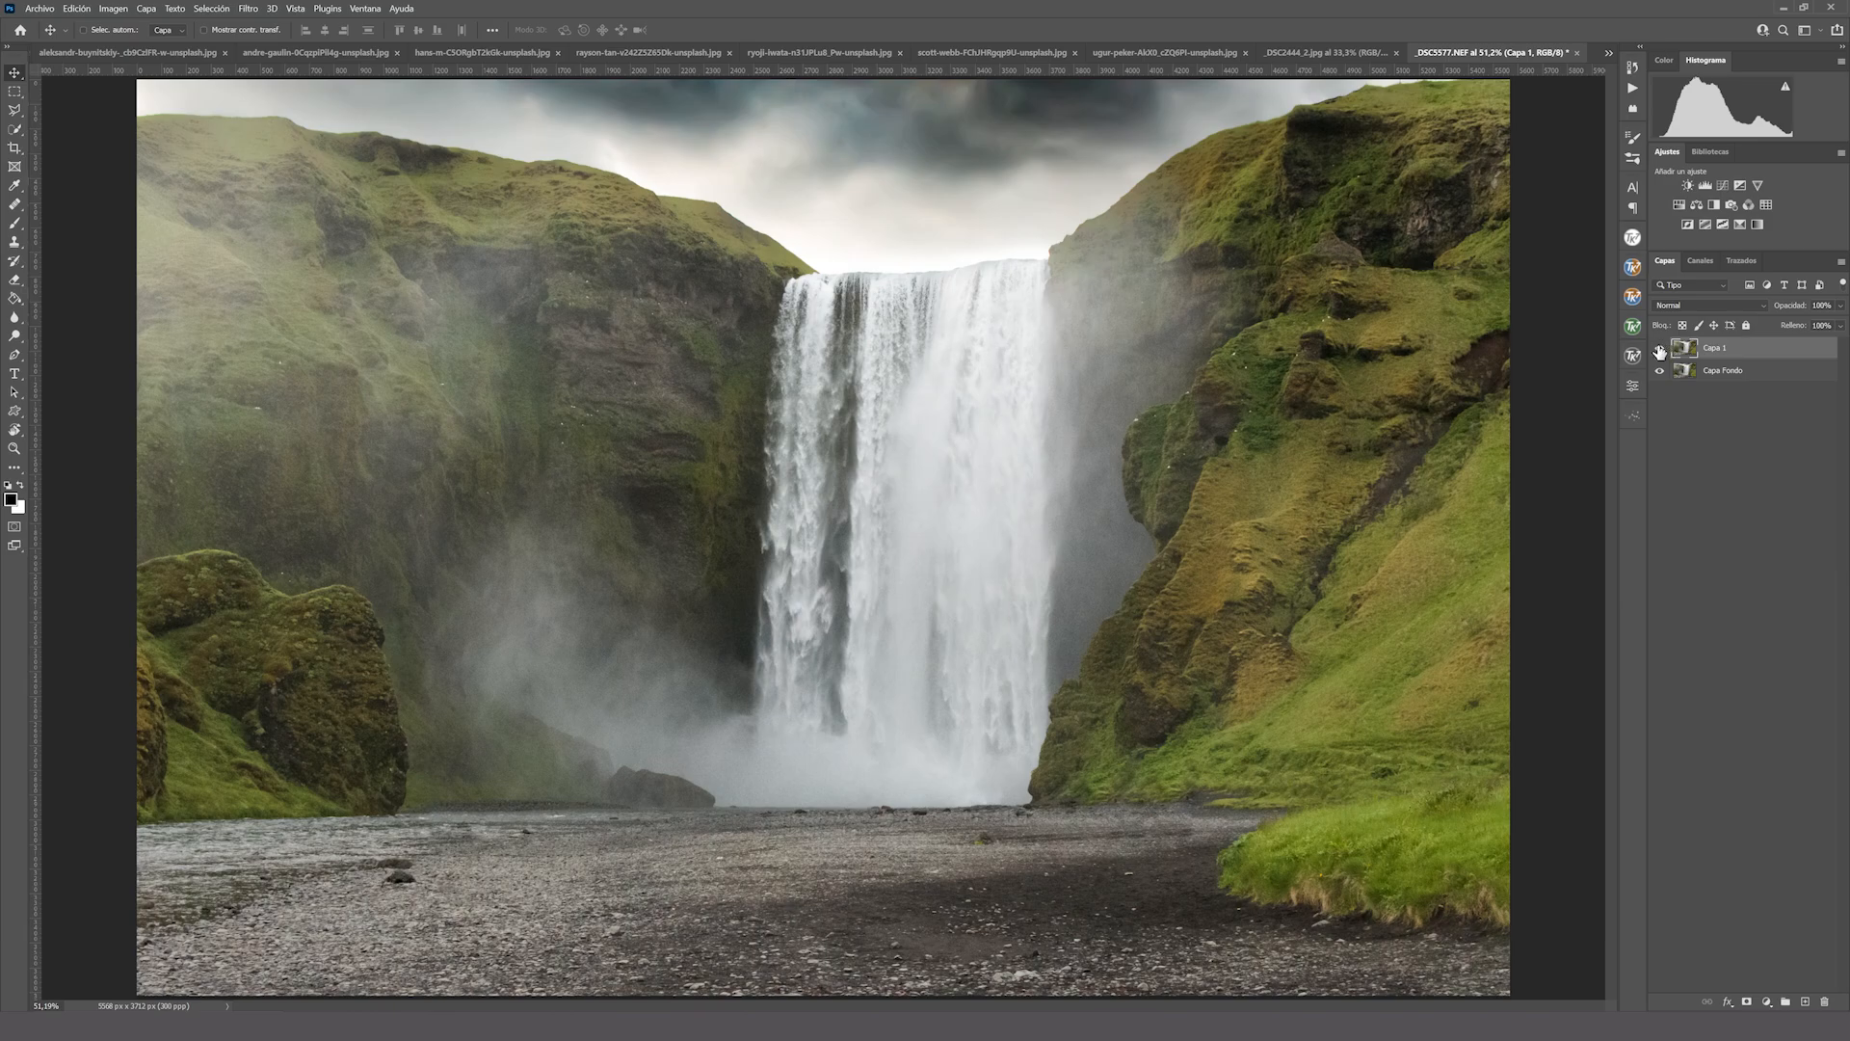
{"action": "left_click", "coordinate": [1660, 349]}
{"action": "left_click", "coordinate": [1659, 349]}
{"action": "left_click", "coordinate": [1660, 349]}
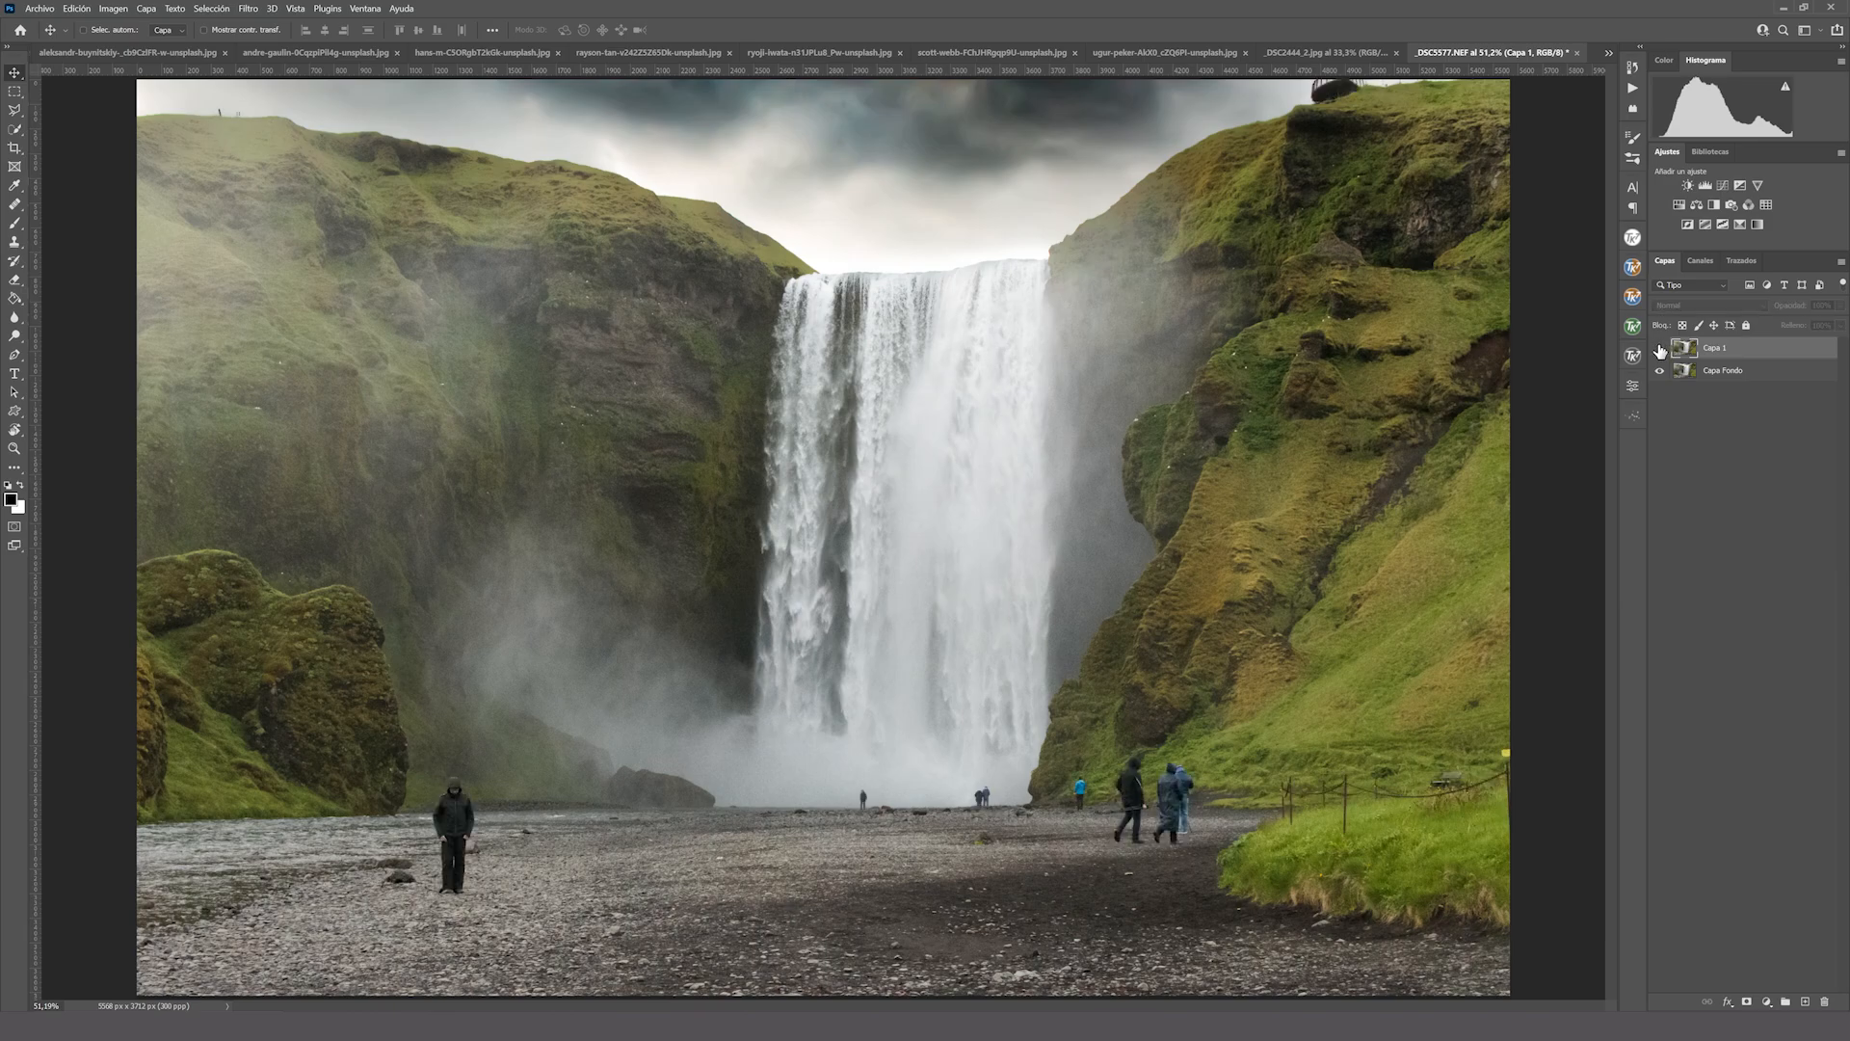
{"action": "left_click", "coordinate": [1660, 349]}
{"action": "left_click", "coordinate": [1659, 349]}
{"action": "left_click", "coordinate": [1660, 349]}
{"action": "left_click", "coordinate": [1659, 349]}
{"action": "left_click", "coordinate": [1660, 349]}
{"action": "left_click", "coordinate": [1660, 349]}
{"action": "left_click", "coordinate": [1660, 348]}
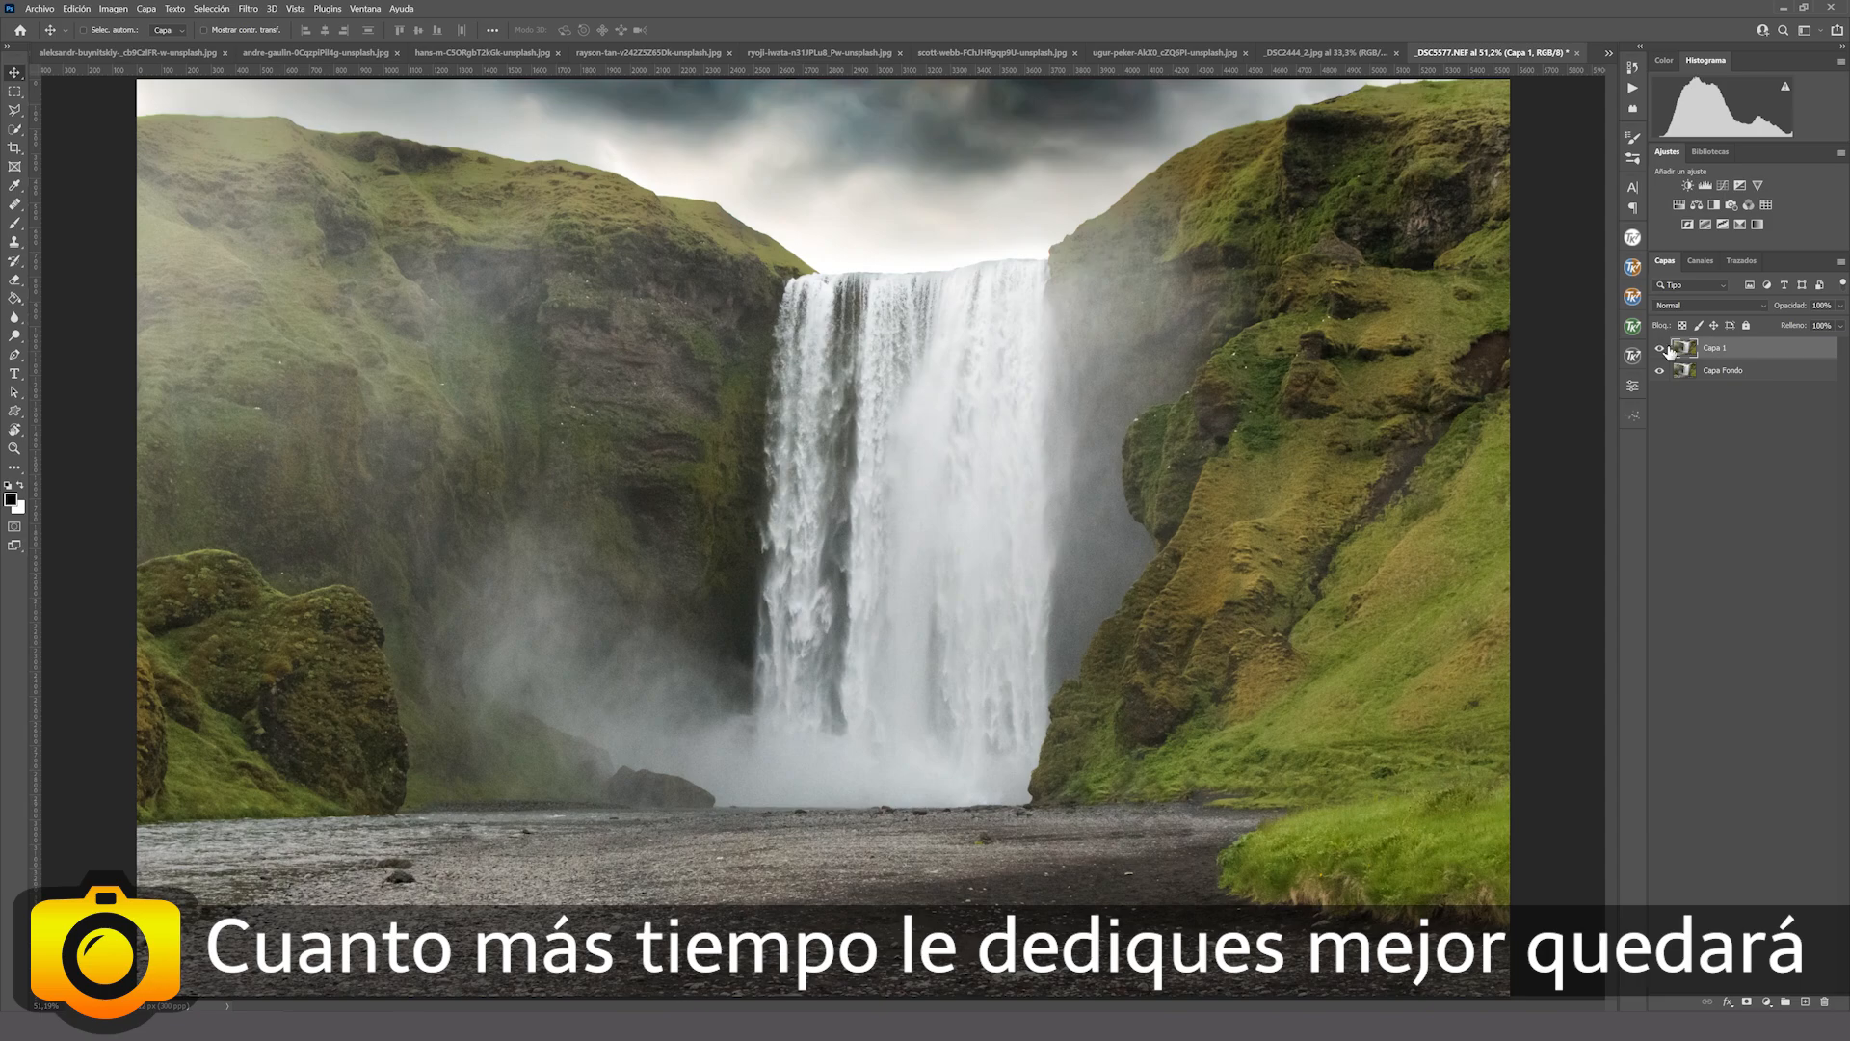
{"action": "left_click", "coordinate": [1660, 348]}
{"action": "left_click", "coordinate": [1660, 348]}
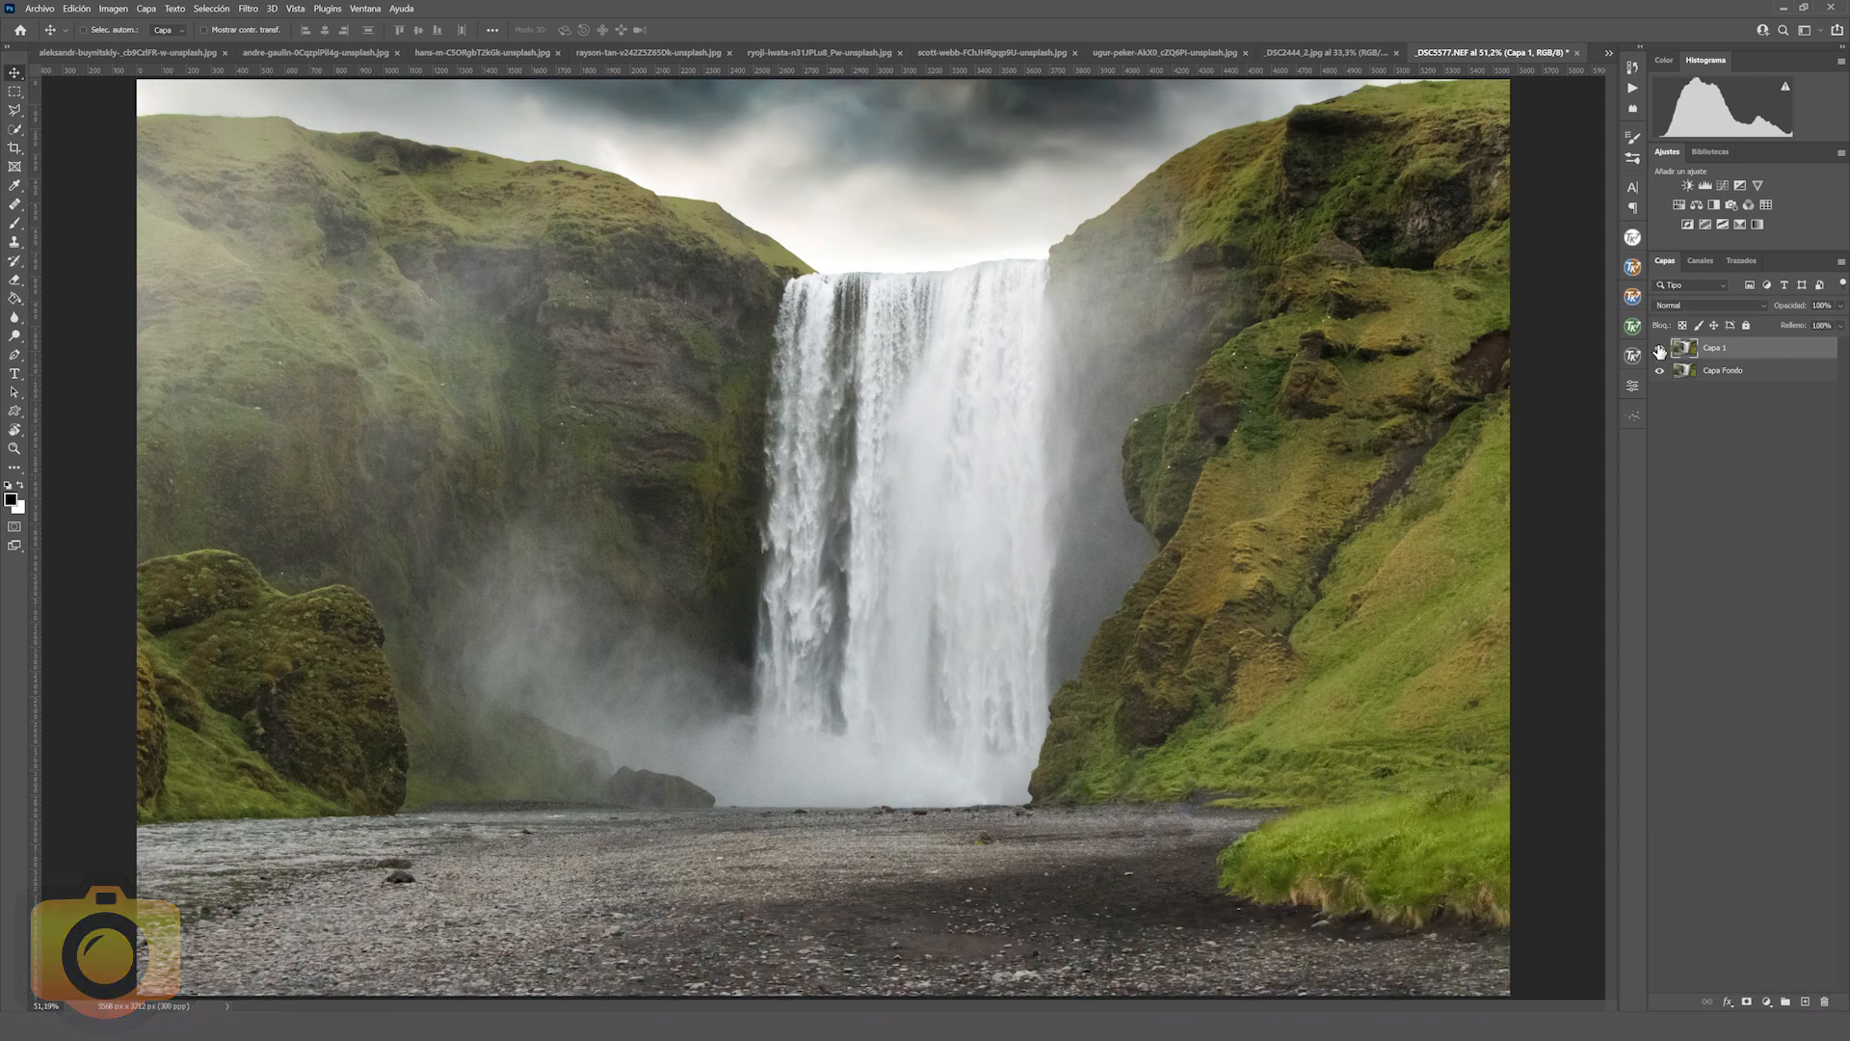
{"action": "left_click", "coordinate": [1660, 348]}
{"action": "left_click", "coordinate": [1660, 348]}
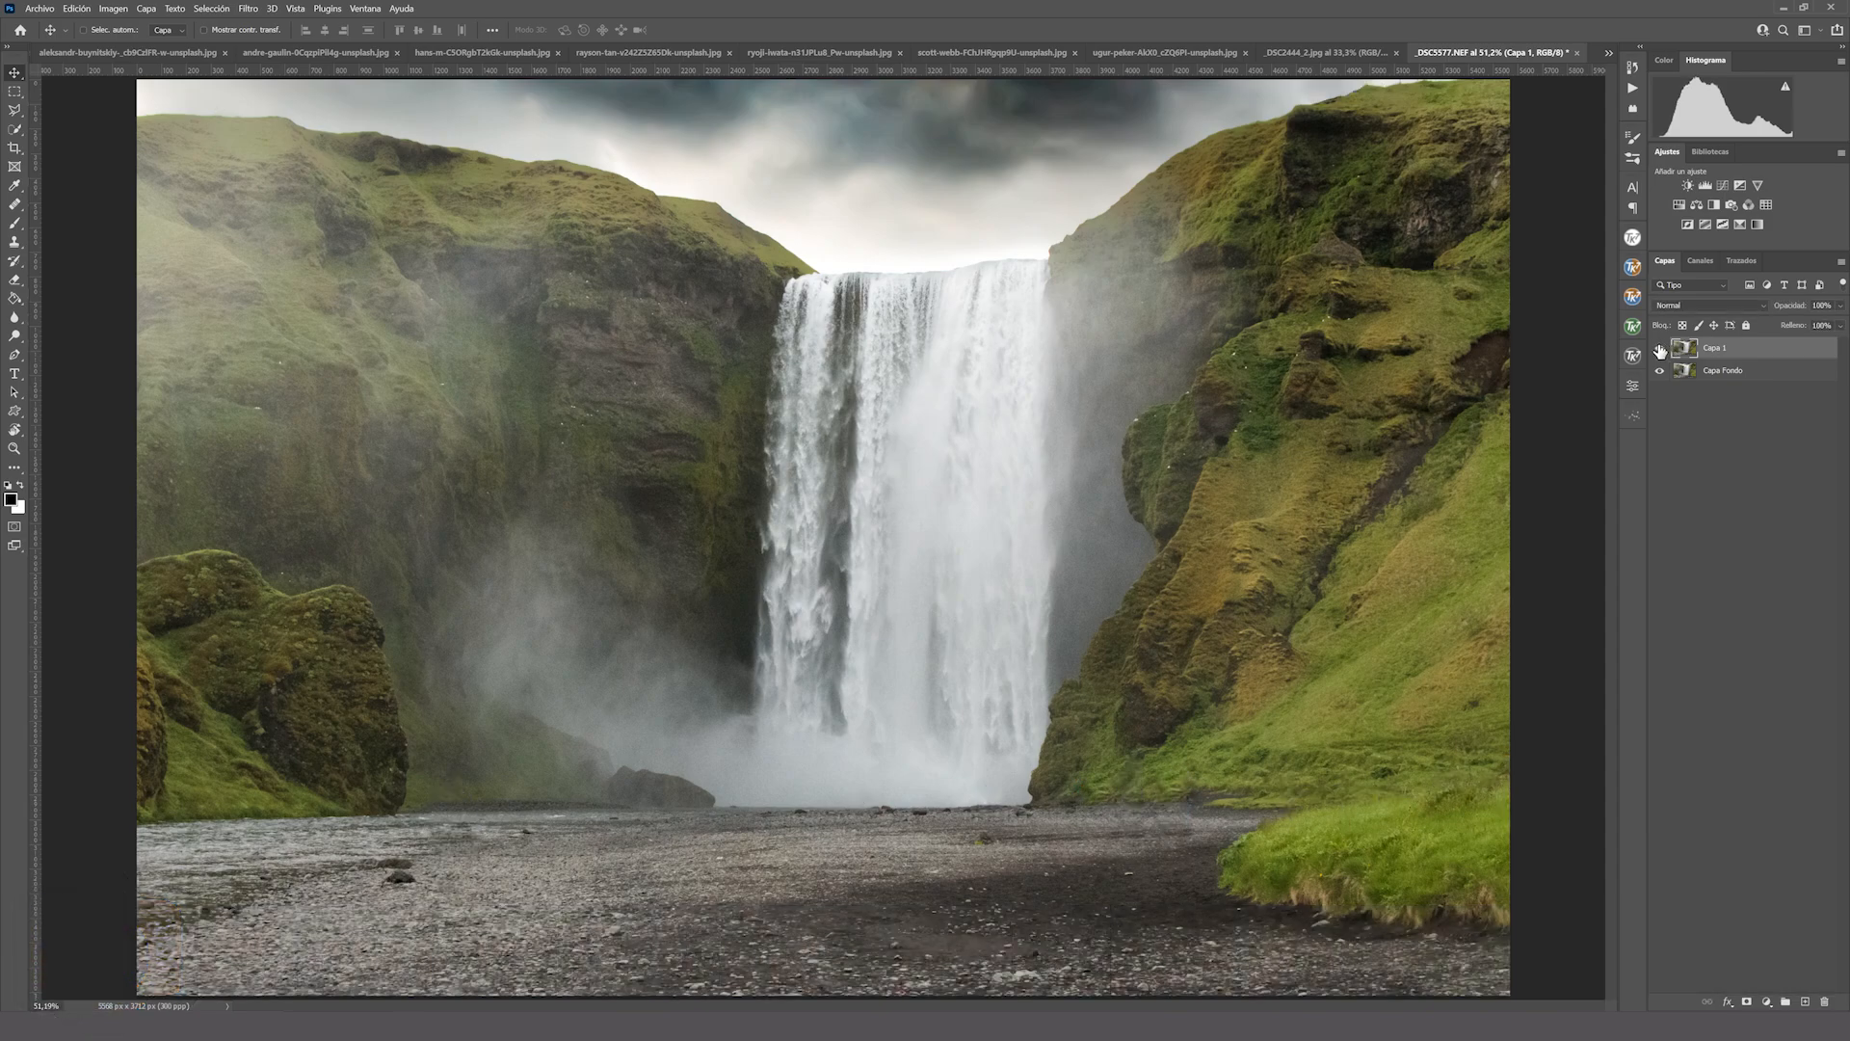
{"action": "left_click", "coordinate": [1660, 348]}
{"action": "left_click", "coordinate": [1660, 348]}
{"action": "left_click", "coordinate": [1659, 347]}
{"action": "left_click", "coordinate": [1660, 348]}
{"action": "left_click", "coordinate": [1659, 348]}
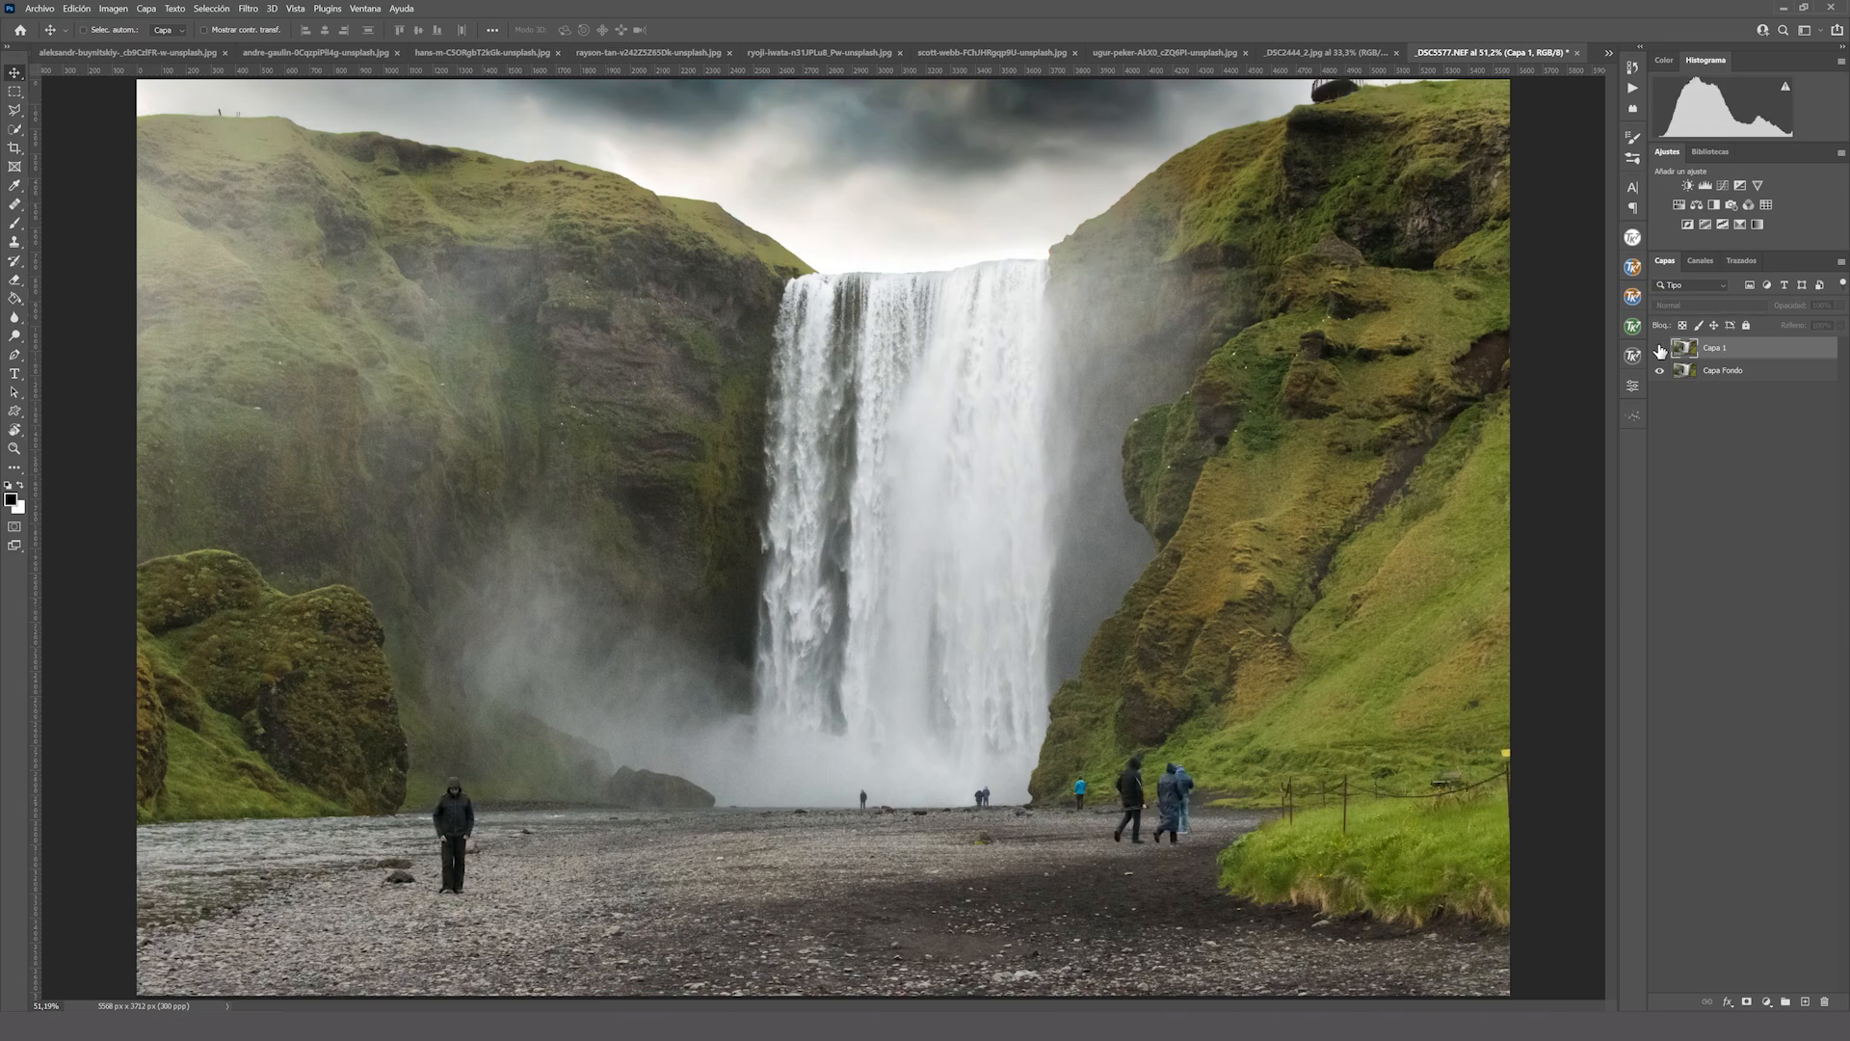
{"action": "left_click", "coordinate": [1659, 348]}
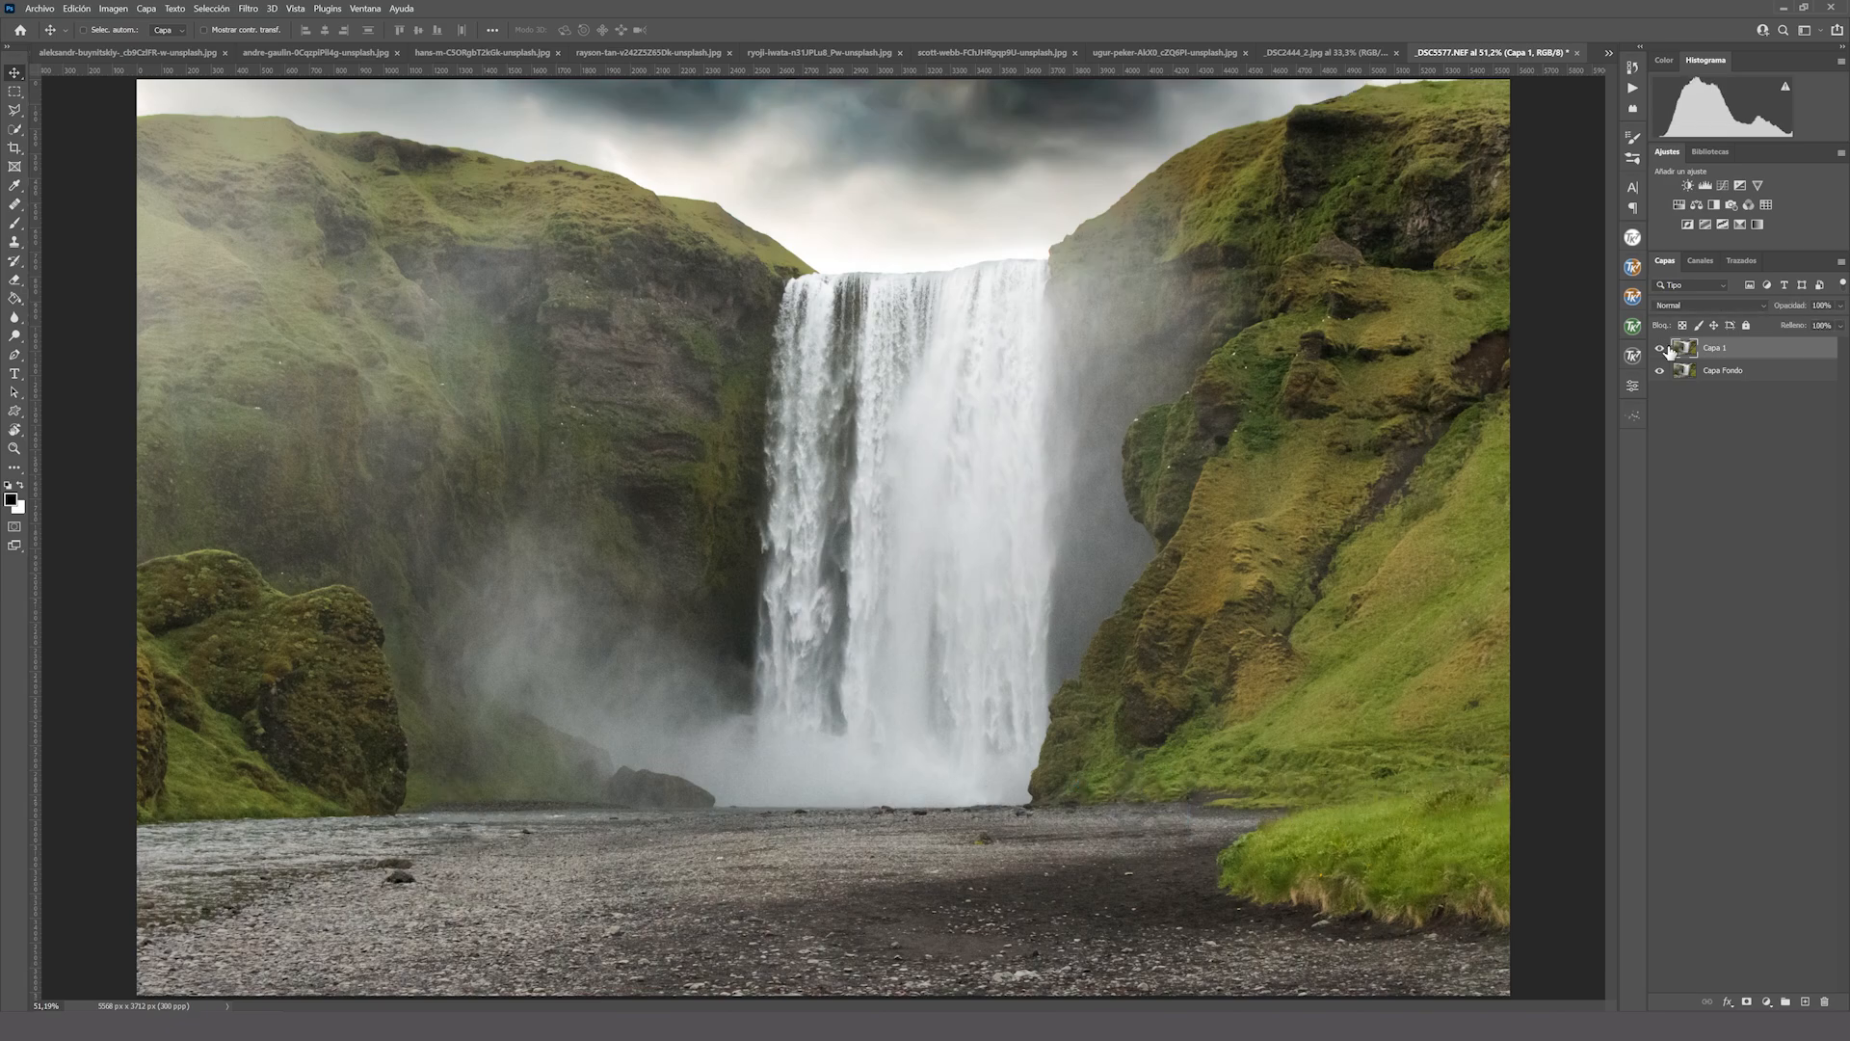
{"action": "left_click", "coordinate": [1660, 348]}
{"action": "left_click", "coordinate": [1660, 348]}
{"action": "left_click", "coordinate": [1659, 348]}
{"action": "left_click", "coordinate": [1659, 348]}
{"action": "left_click", "coordinate": [1660, 348]}
{"action": "left_click", "coordinate": [1660, 348]}
{"action": "left_click", "coordinate": [1659, 347]}
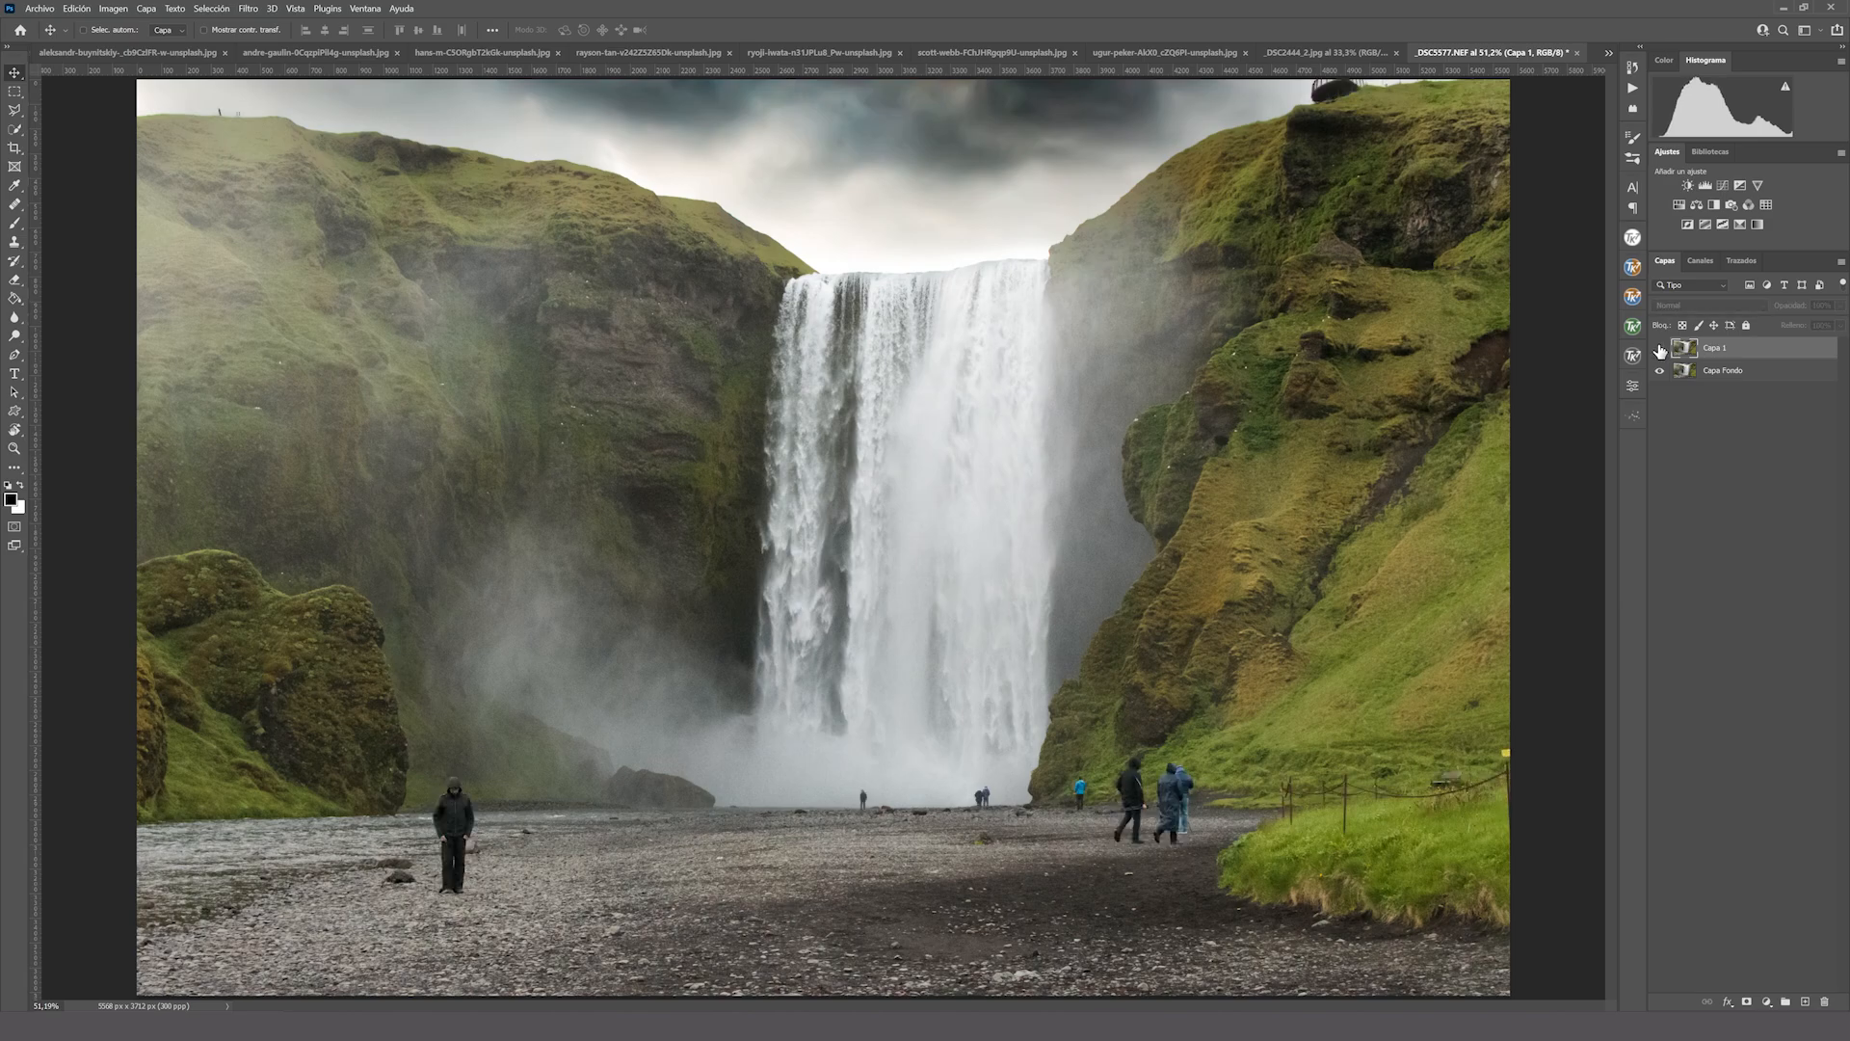
{"action": "left_click", "coordinate": [1660, 348]}
{"action": "left_click", "coordinate": [1660, 348]}
{"action": "left_click", "coordinate": [1659, 348]}
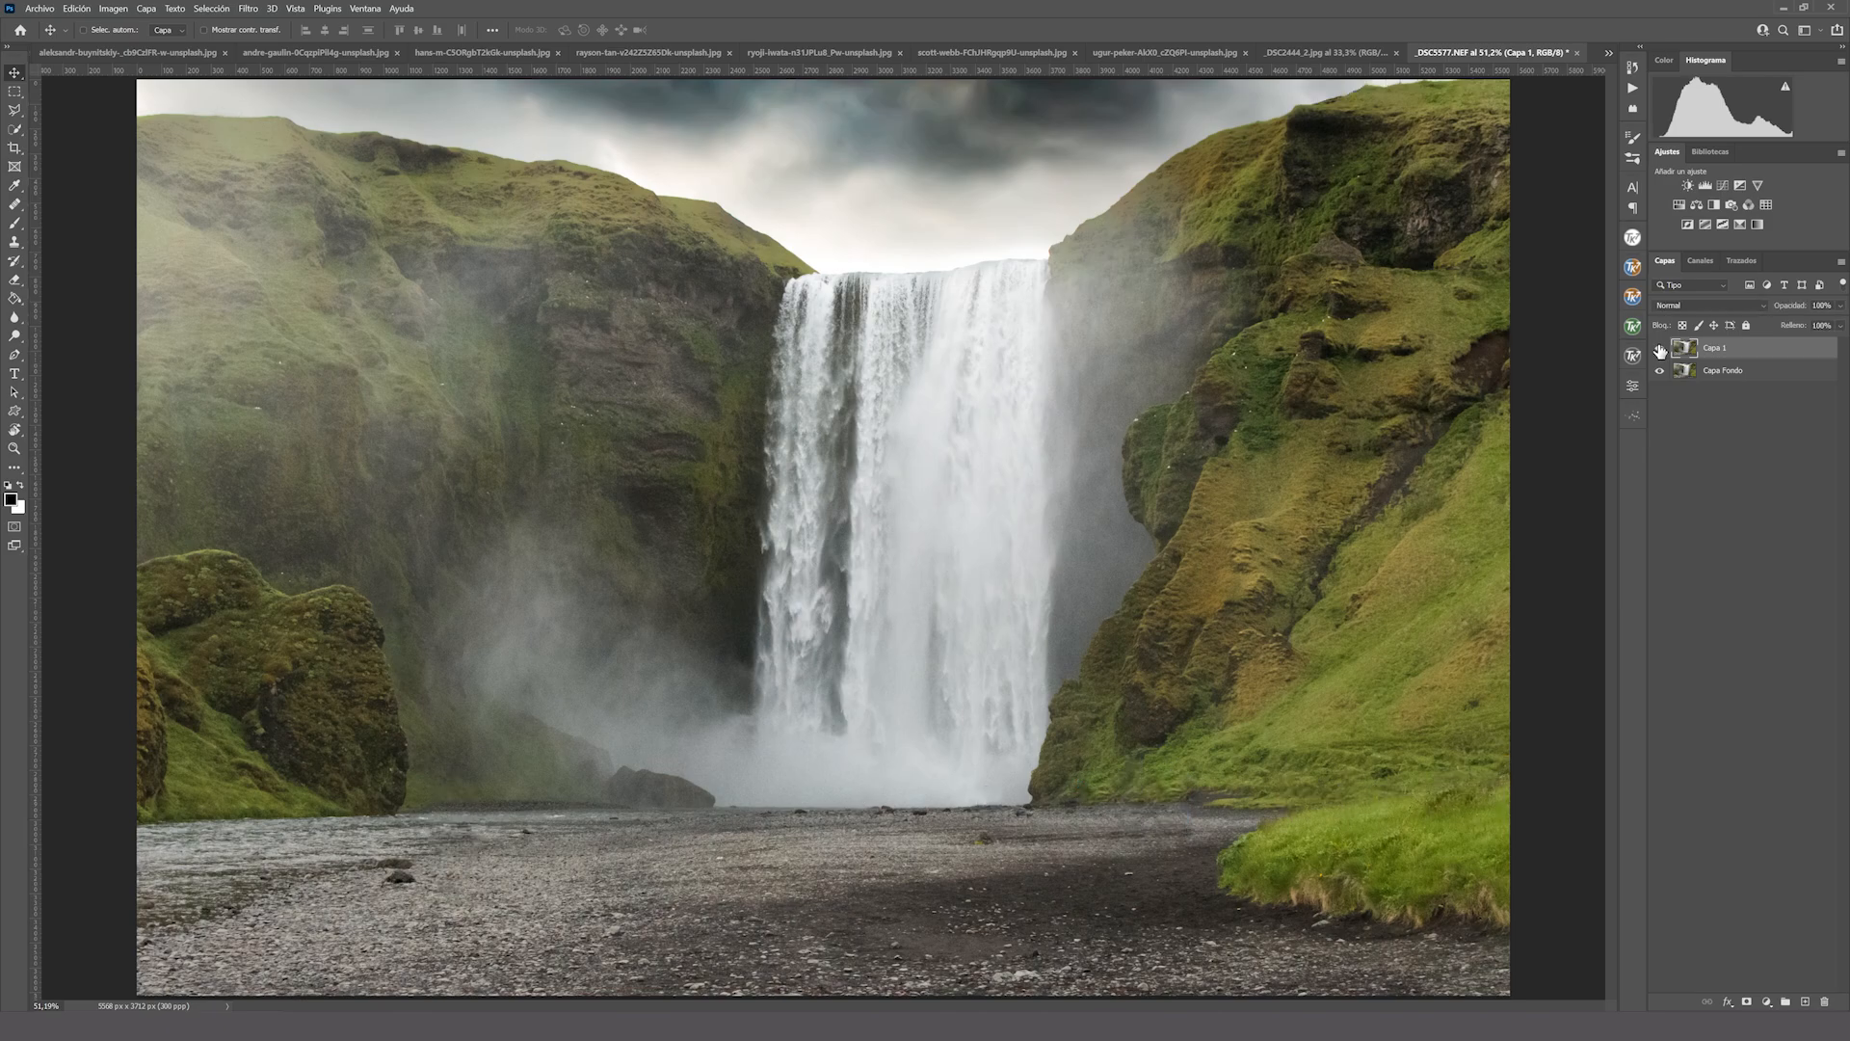